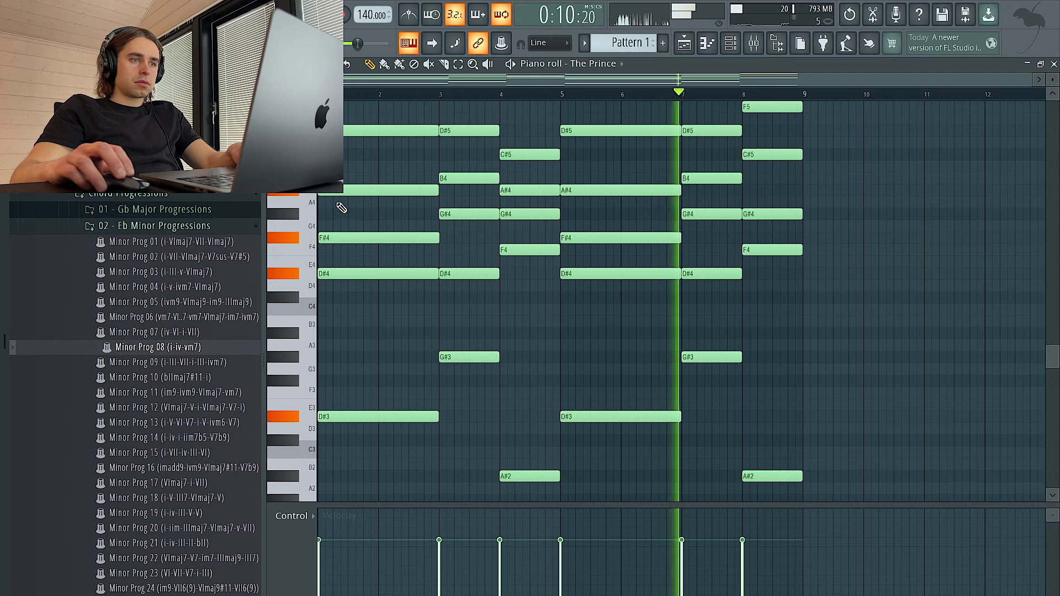
# Switch The Prince synth to the "acceptable scatter" preset and close its window.
pyautogui.scroll(1, 648, 246)
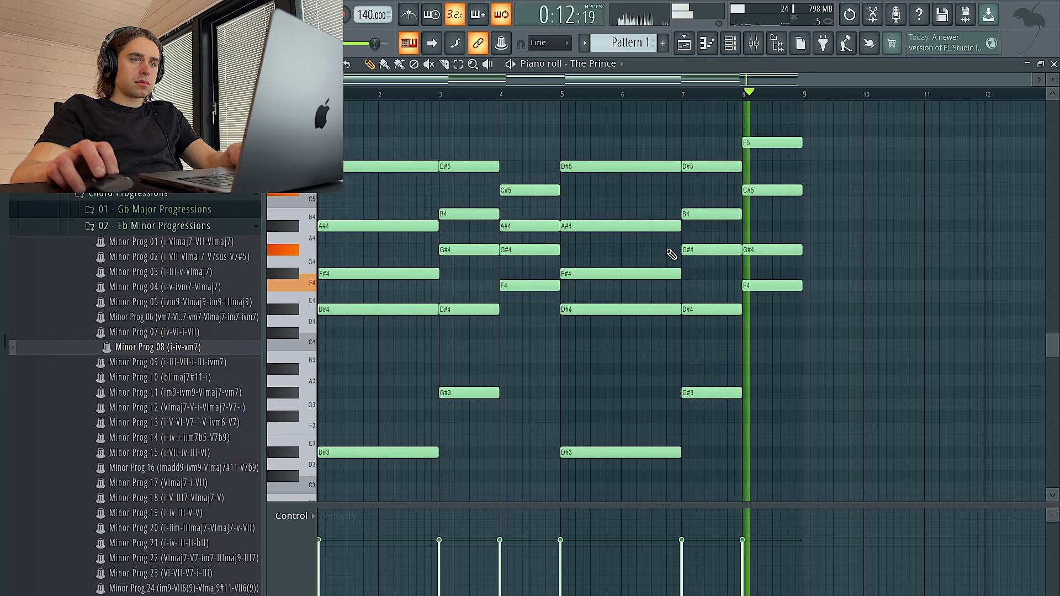
pyautogui.press('F6')
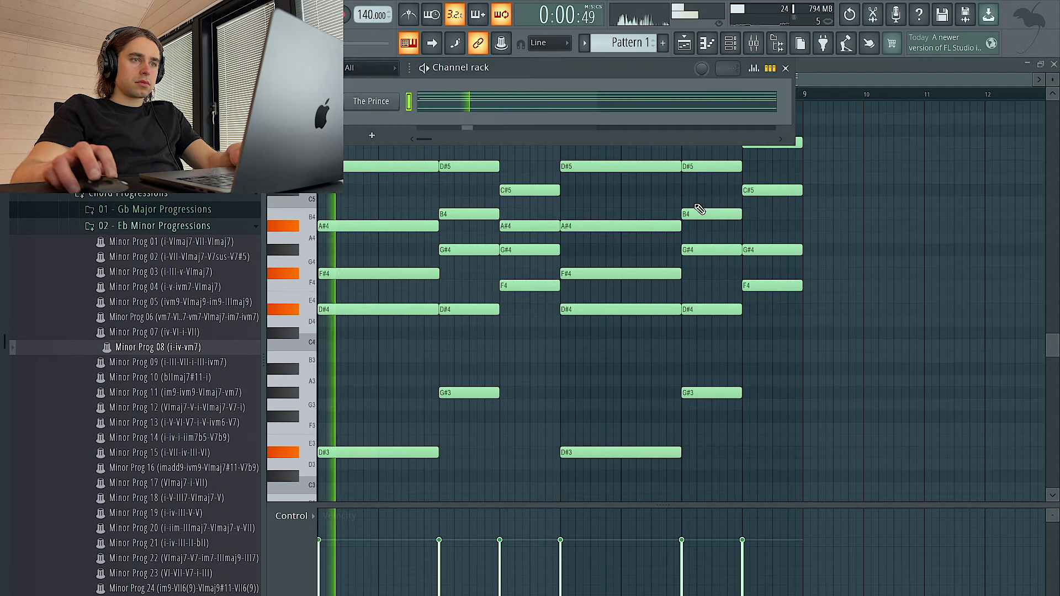
pyautogui.click(364, 101)
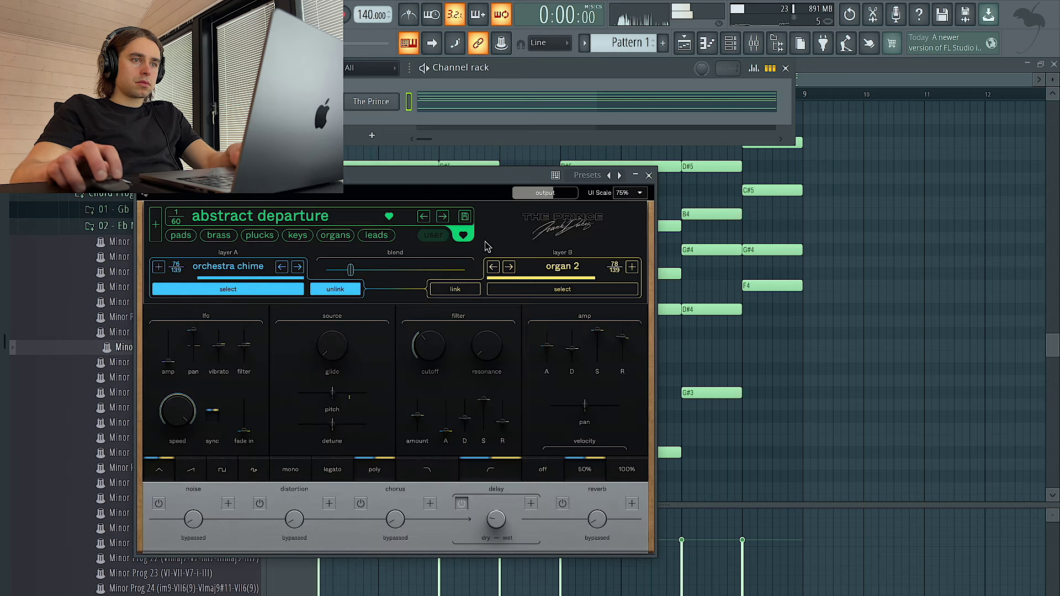
pyautogui.click(443, 217)
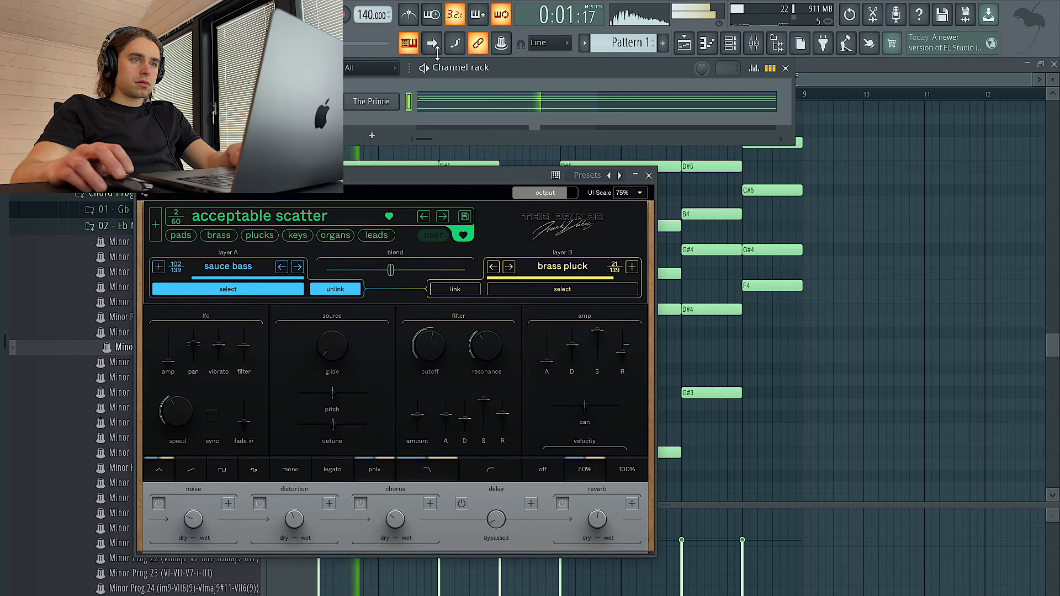
pyautogui.rightClick(405, 44)
pyautogui.click(423, 101)
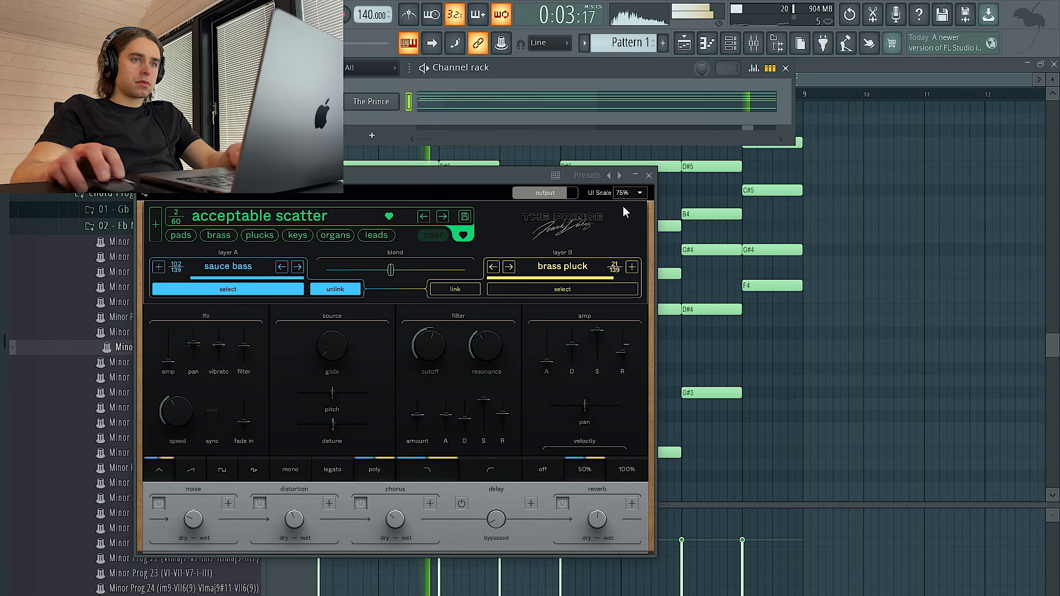
pyautogui.click(649, 176)
# Lower the velocity of all the bass notes (D#3, G#3 and A#2) in the chord progression.
pyautogui.scroll(-3, 886, 246)
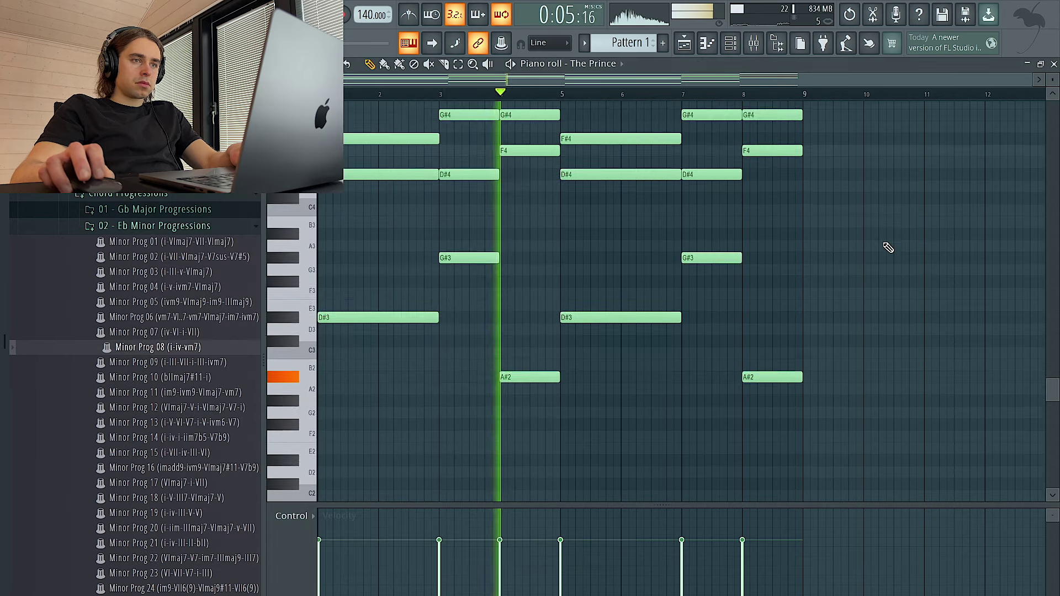
pyautogui.press('F6')
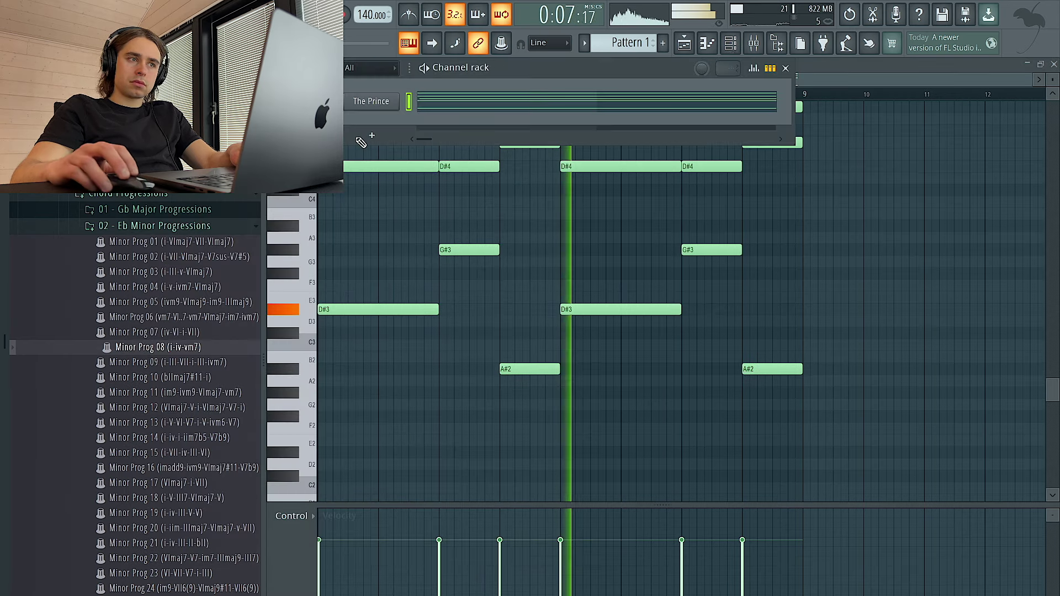
pyautogui.moveTo(830, 445); pyautogui.dragTo(436, 260)
pyautogui.scroll(-2, 439, 266)
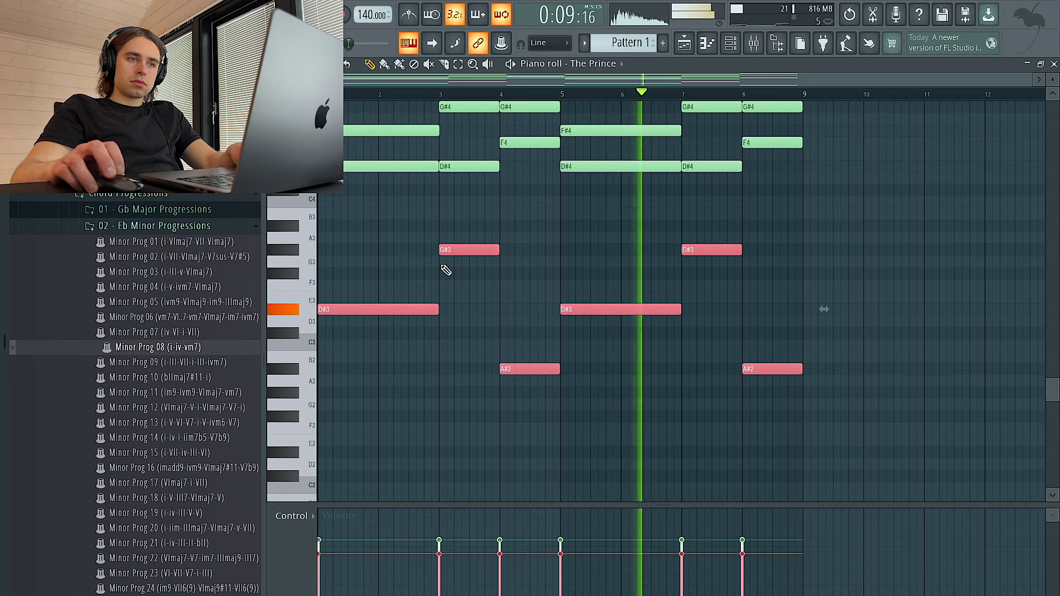
pyautogui.keyDown('ctrl'); pyautogui.click(672, 187); pyautogui.keyUp('ctrl')
# Slightly randomize the velocities of the chord notes with the bipolar option on, leaving the note pattern untouched.
pyautogui.hotkey('alt', 'r')
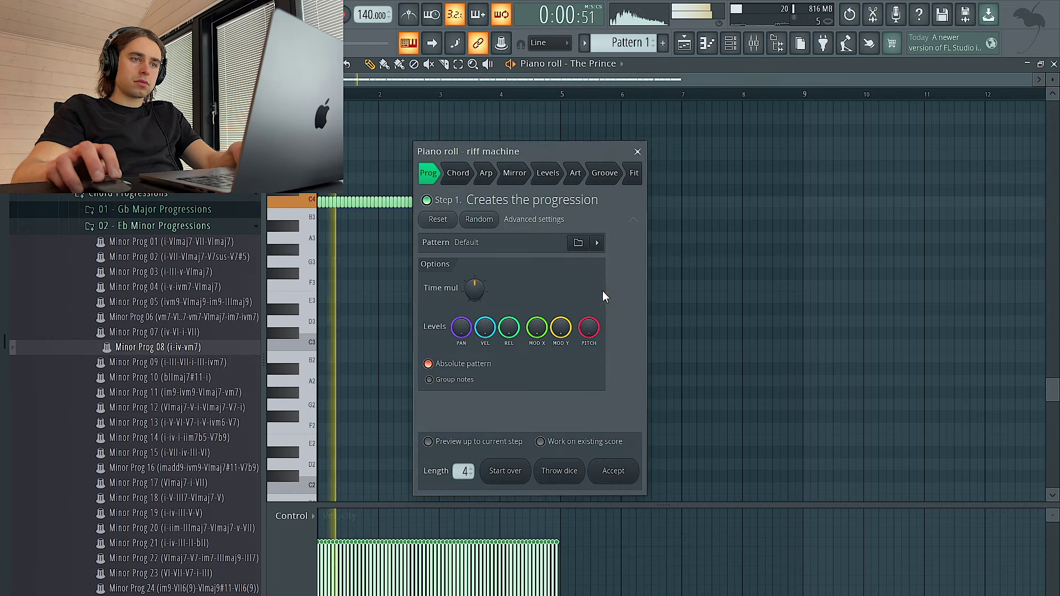
pyautogui.click(638, 152)
pyautogui.hotkey('alt', 'r')
pyautogui.moveTo(499, 392); pyautogui.dragTo(499, 386)
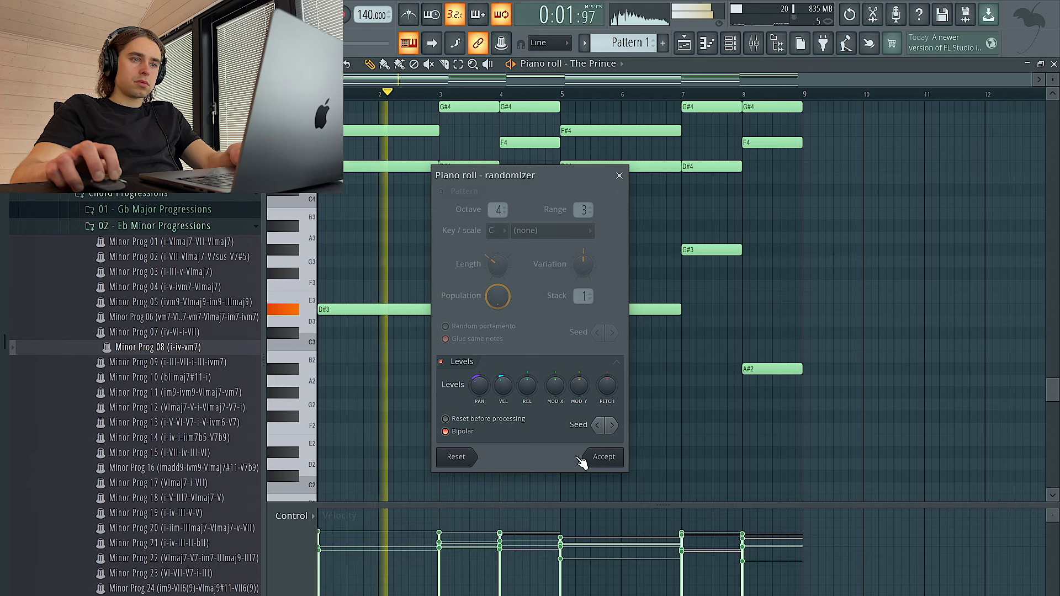
pyautogui.click(604, 456)
# Try strumming the chords with alternate direction enabled.
pyautogui.hotkey('alt', 's')
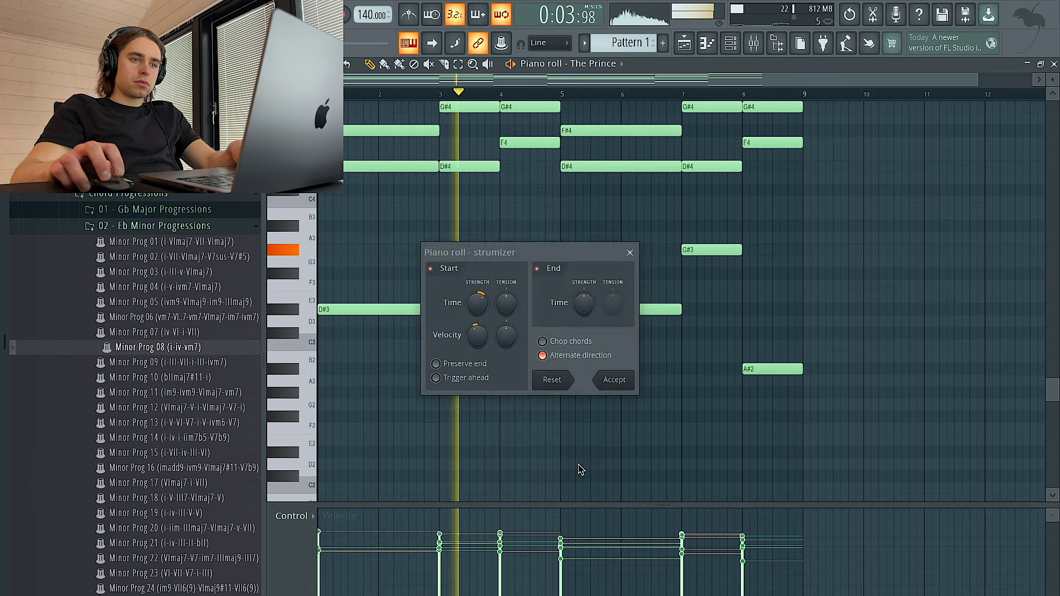
pyautogui.click(614, 380)
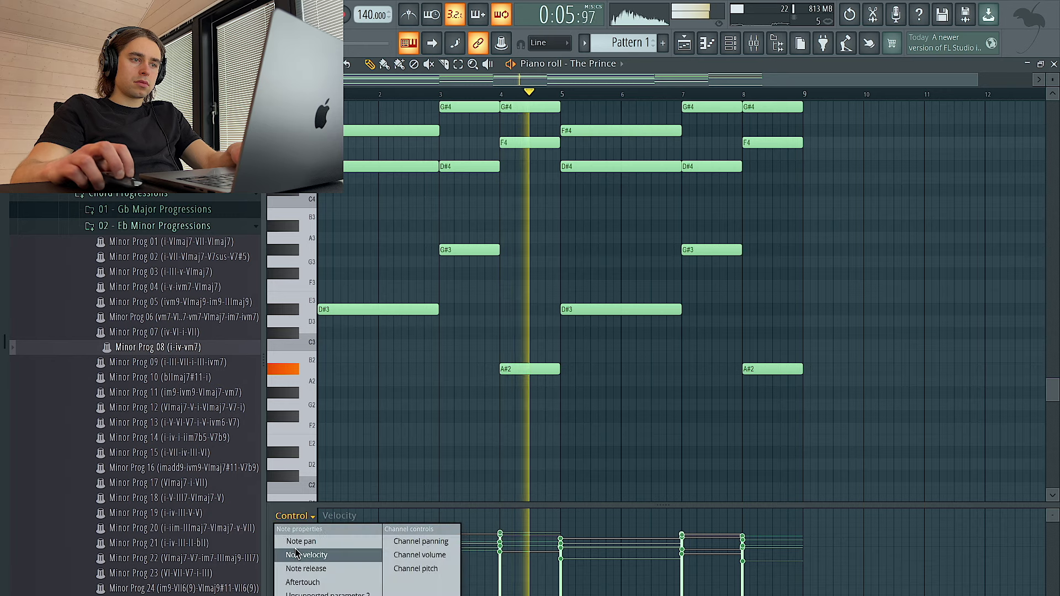
pyautogui.press('e')
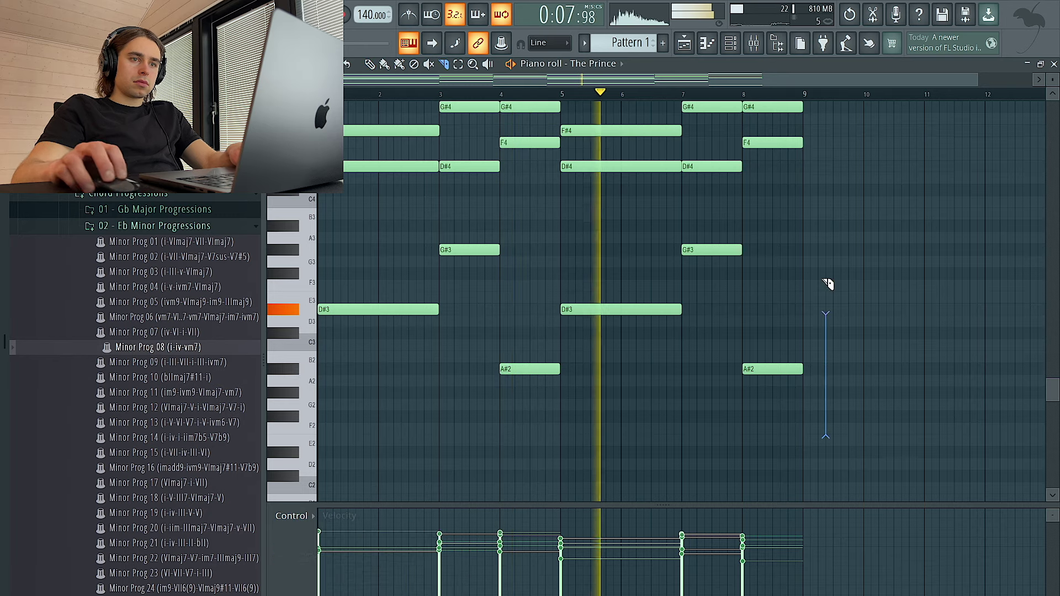
pyautogui.scroll(8, 829, 221)
pyautogui.scroll(-7, 850, 243)
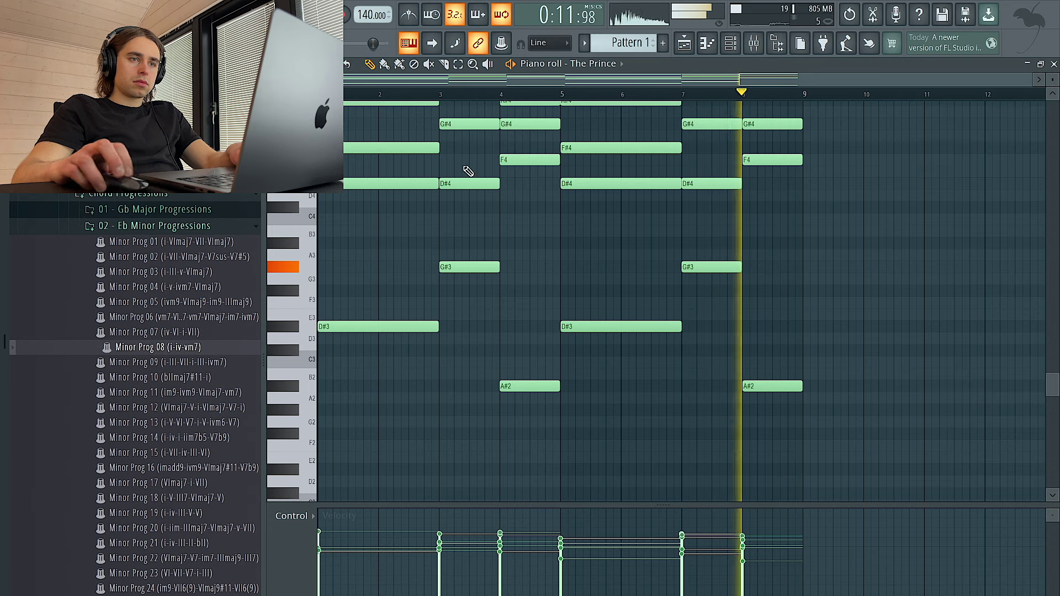
# Change The Prince synth to the "artificial material" preset and close its window.
pyautogui.scroll(4, 635, 183)
pyautogui.click(730, 43)
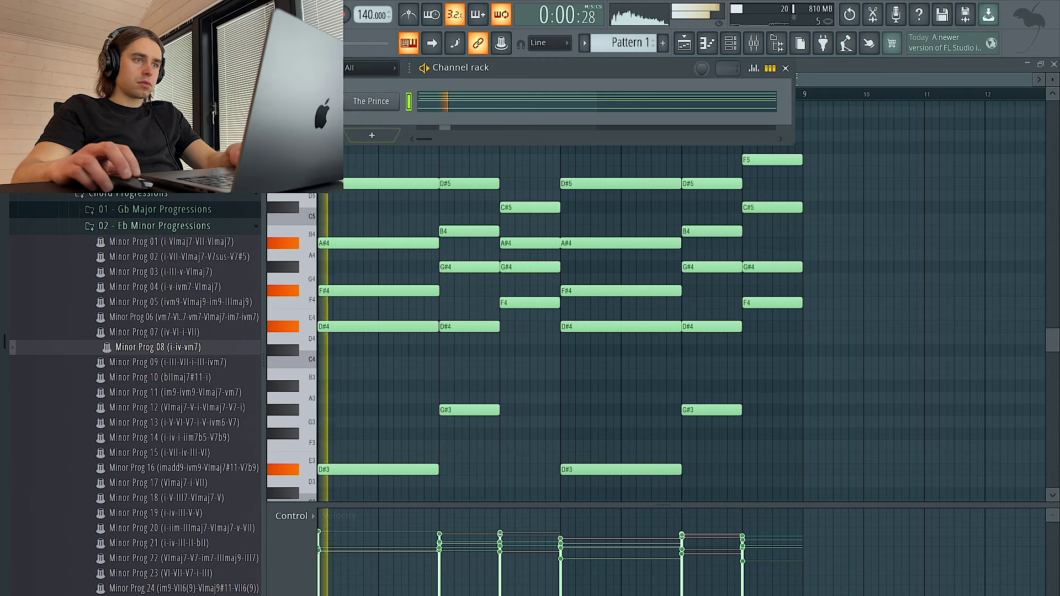
pyautogui.click(353, 102)
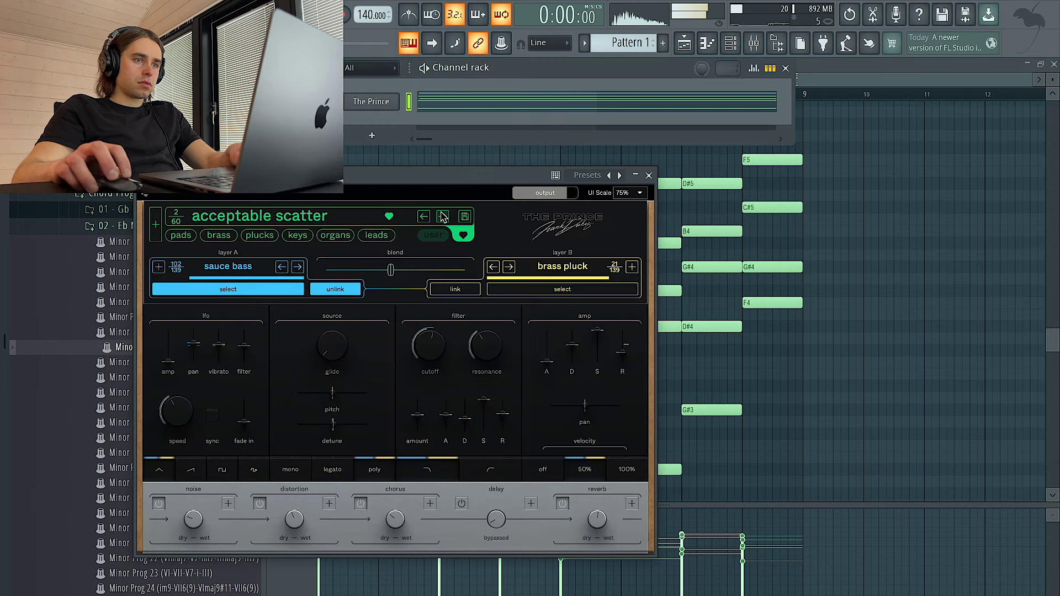
pyautogui.click(442, 217)
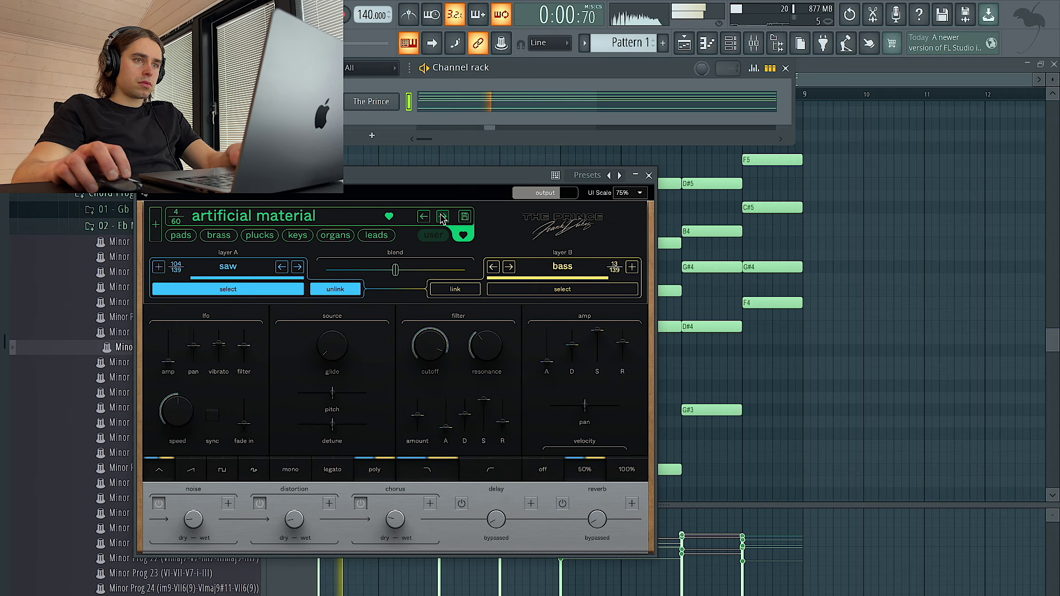
pyautogui.click(649, 175)
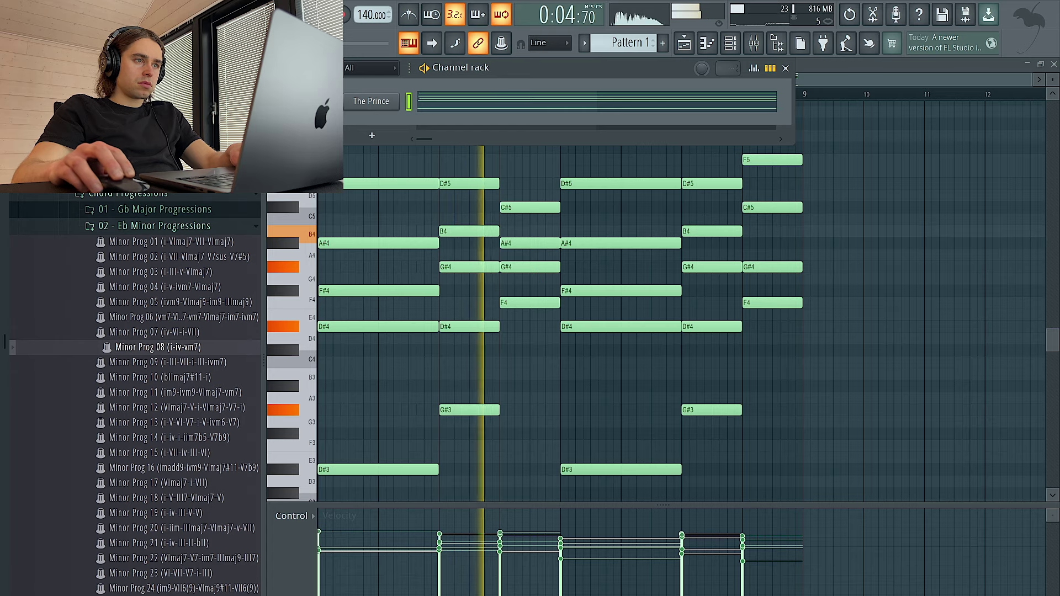
pyautogui.click(753, 44)
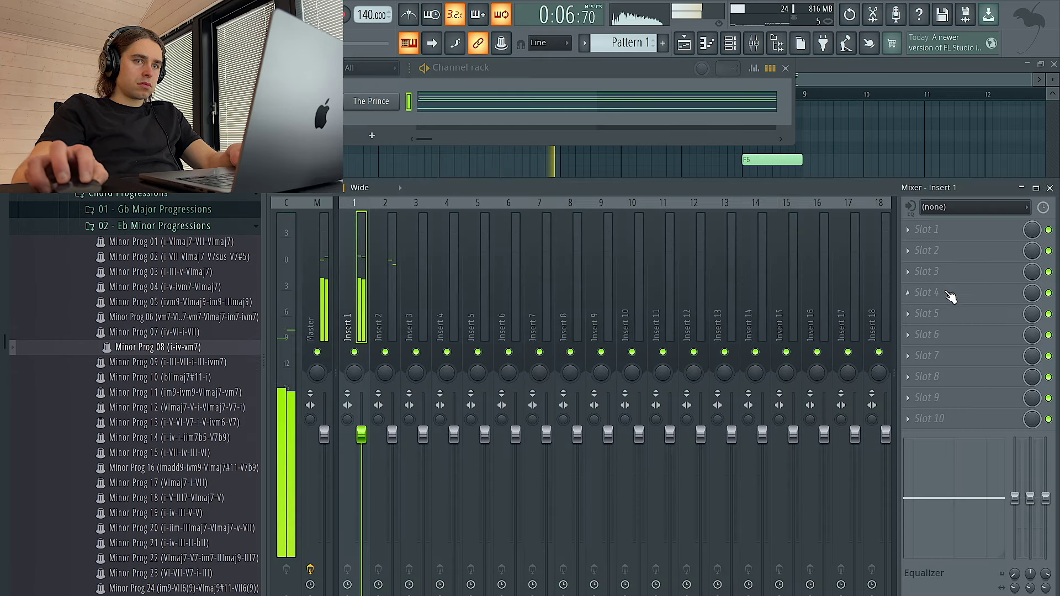
pyautogui.press('F9')
pyautogui.press('space')
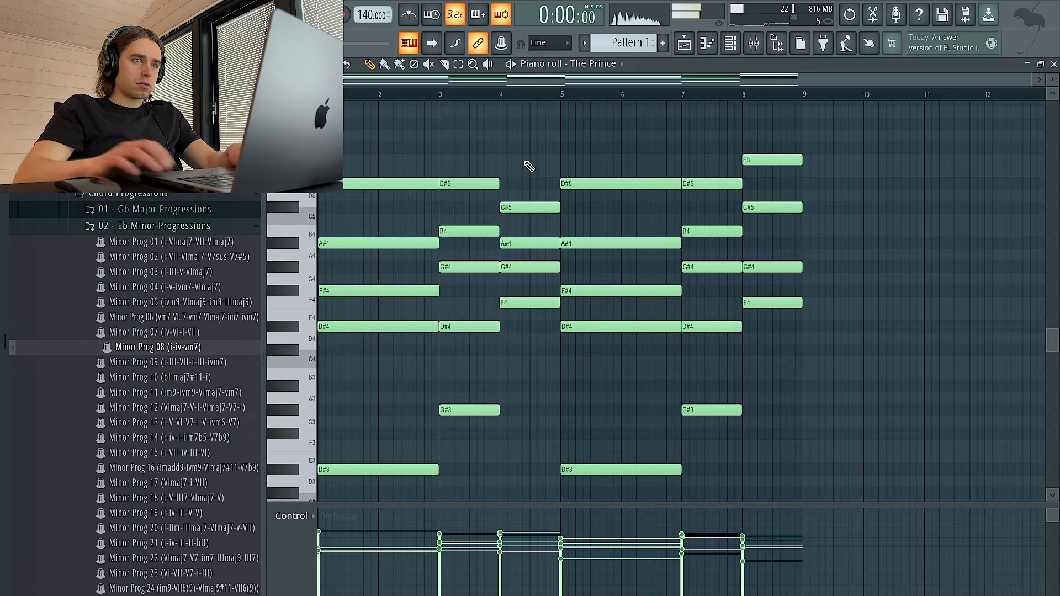
pyautogui.press('space')
pyautogui.hotkey('ctrl', 'Down')
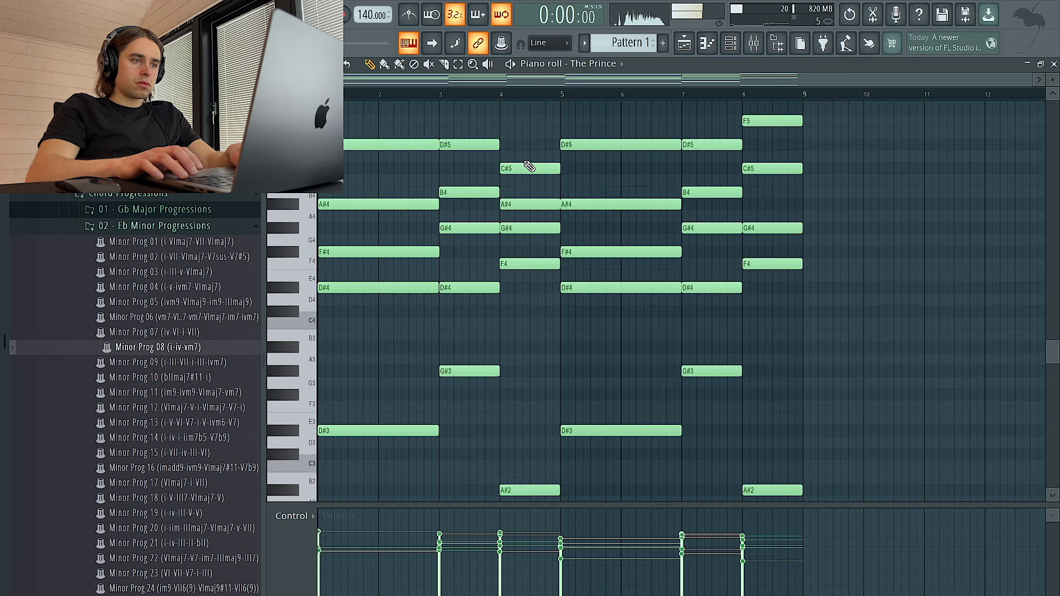
pyautogui.hotkey('shift', 'Up')
pyautogui.hotkey('shift', 'Up')
pyautogui.hotkey('shift', 'Down')
pyautogui.hotkey('shift', 'Down')
pyautogui.press('space')
pyautogui.press('space')
# Set the piano roll scale highlighting to Minor Natural (Aeolian) with D# as the root note.
pyautogui.click(317, 64)
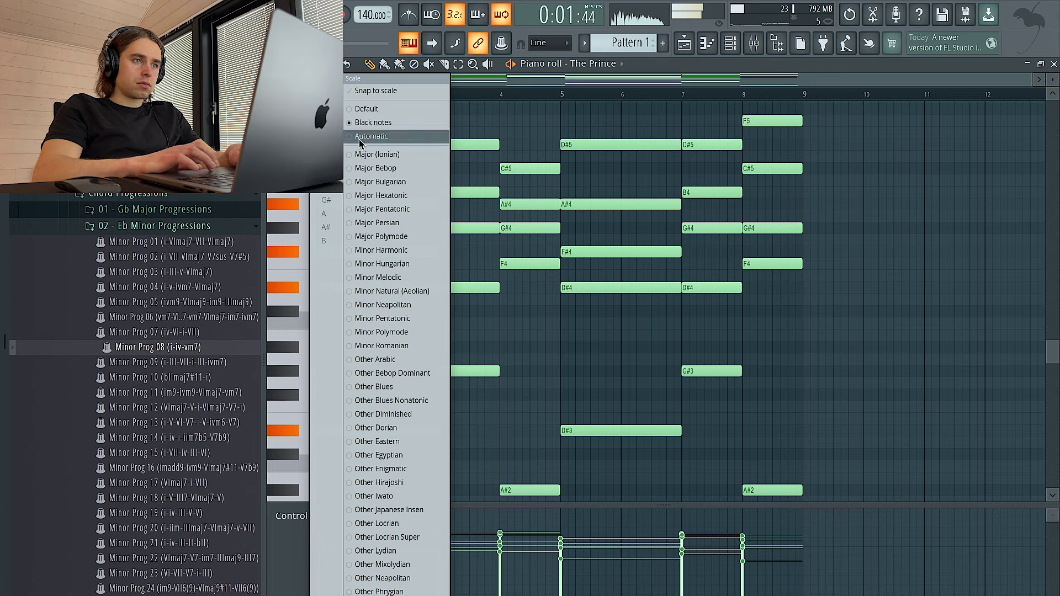
pyautogui.click(396, 290)
pyautogui.click(317, 64)
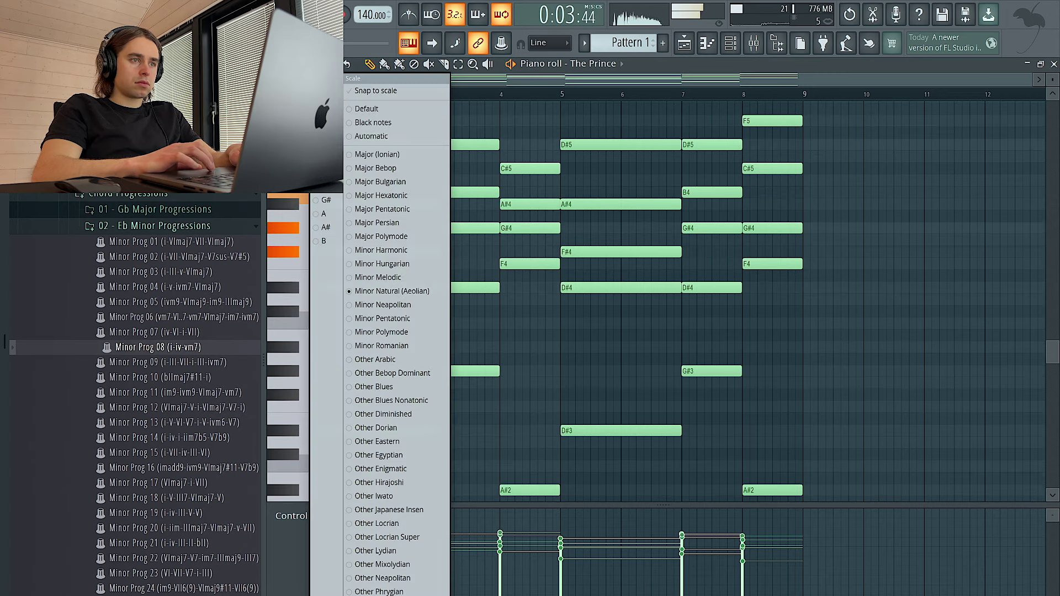
pyautogui.click(326, 131)
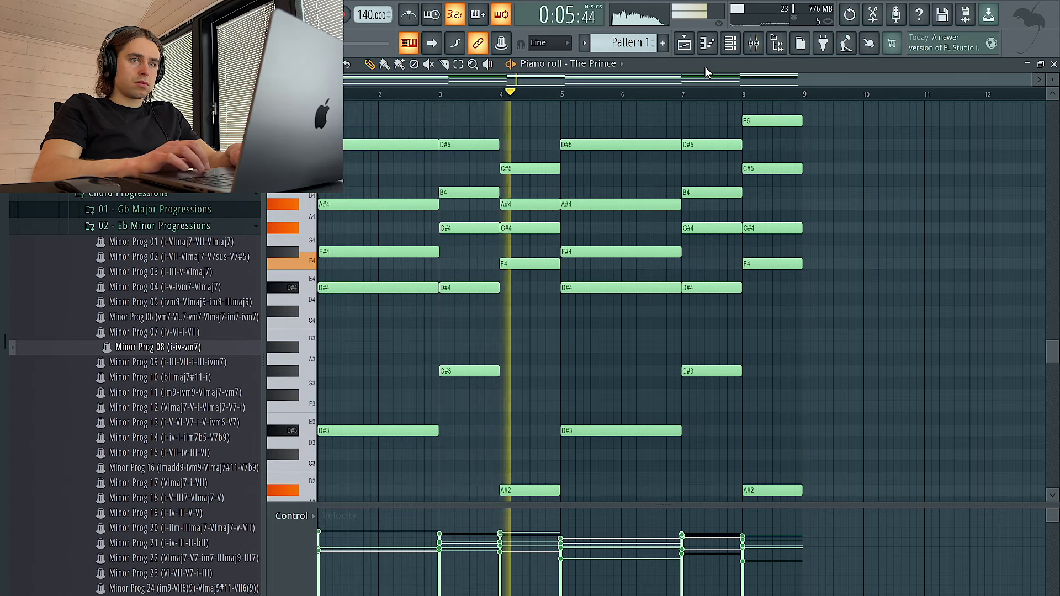
# Choose the "bomb staircase" preset in The Prince synth and close its window.
pyautogui.click(754, 44)
pyautogui.click(732, 45)
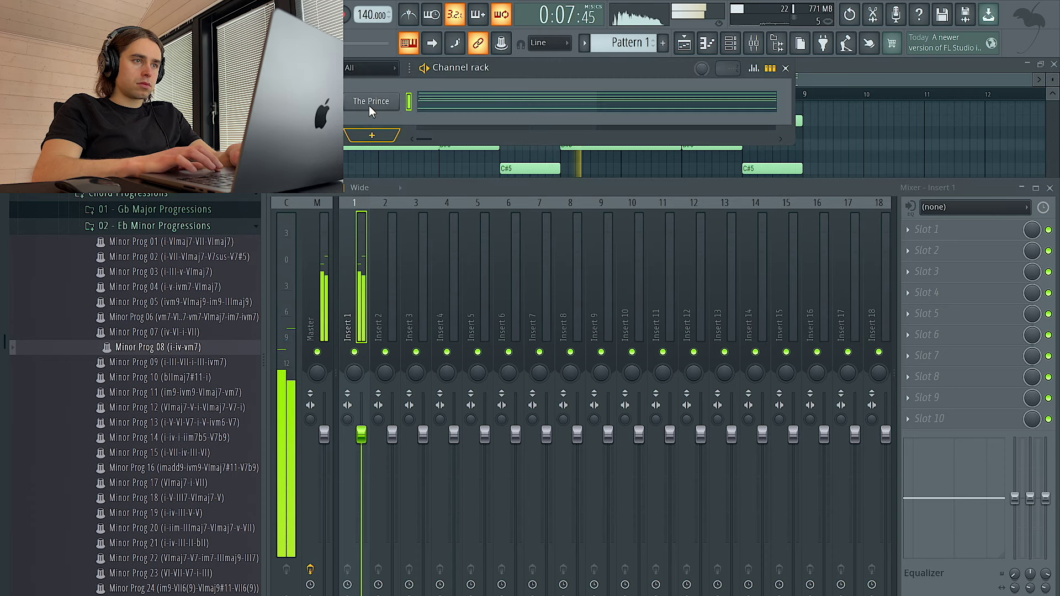
pyautogui.click(370, 102)
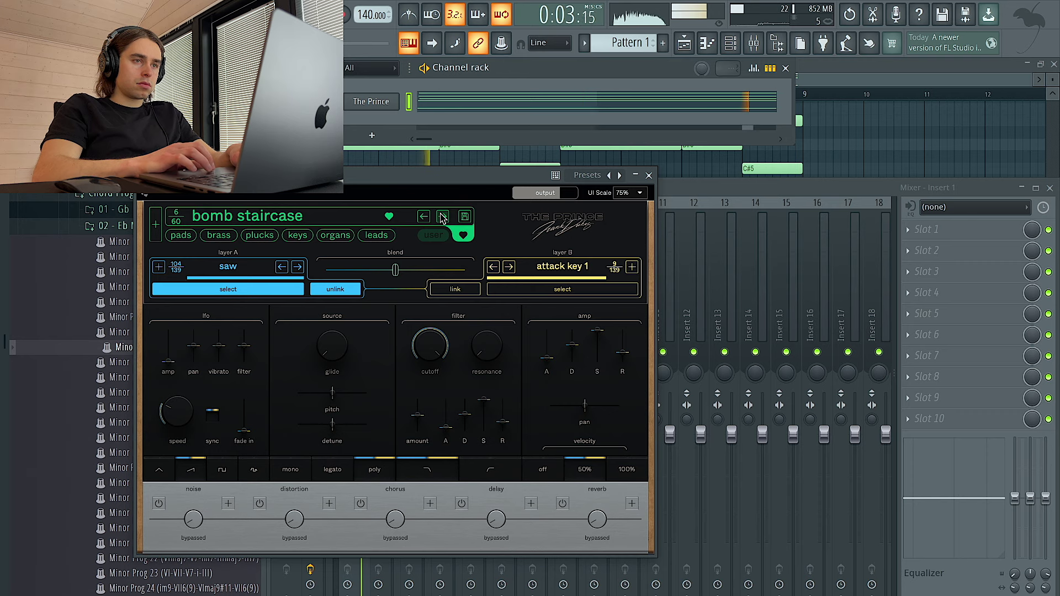
pyautogui.click(648, 175)
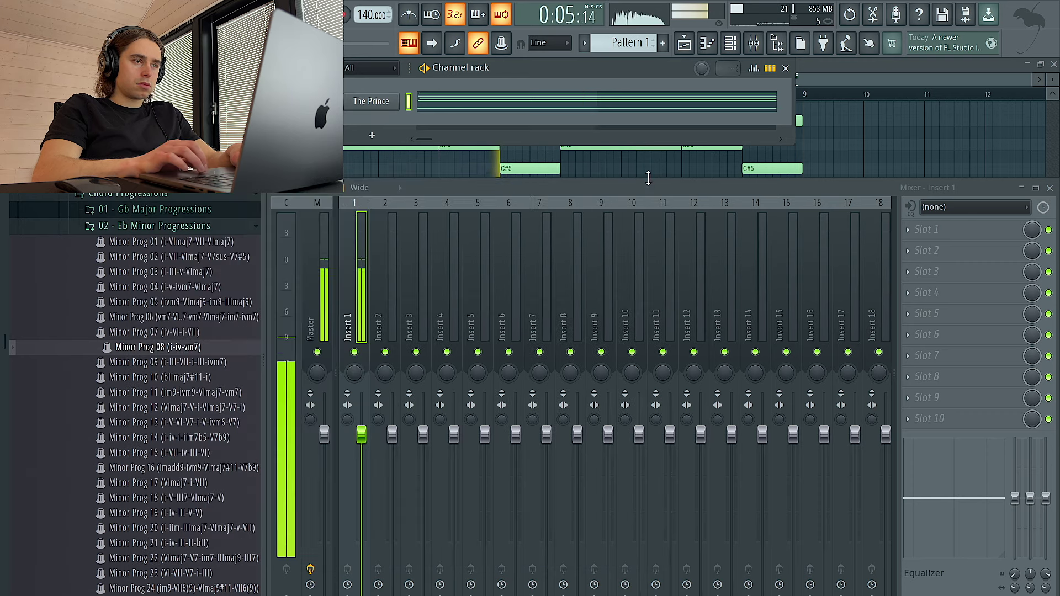
# Examine the chord progression's notes across the octaves in the piano roll, including the C#5 and F5 top notes.
pyautogui.press('F7')
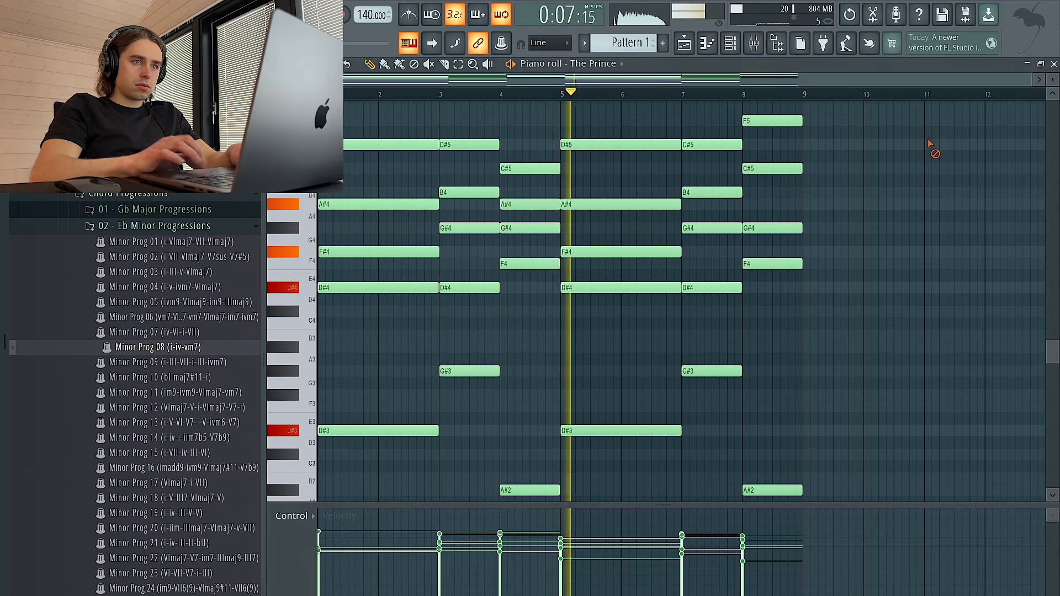
pyautogui.click(535, 169)
pyautogui.scroll(5, 538, 172)
pyautogui.scroll(-2, 539, 174)
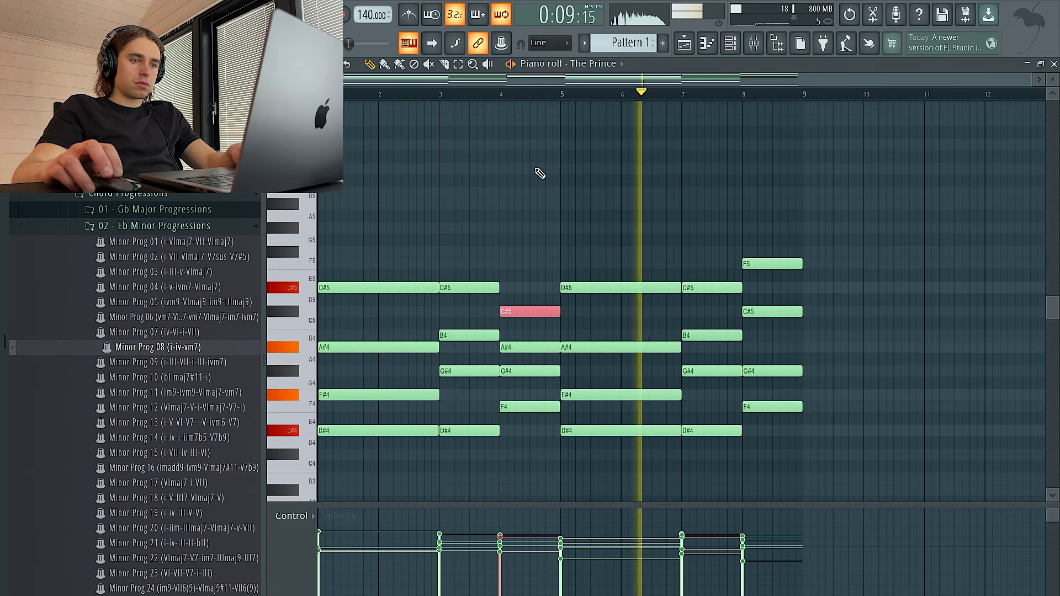
pyautogui.scroll(-2, 539, 175)
pyautogui.scroll(-3, 539, 172)
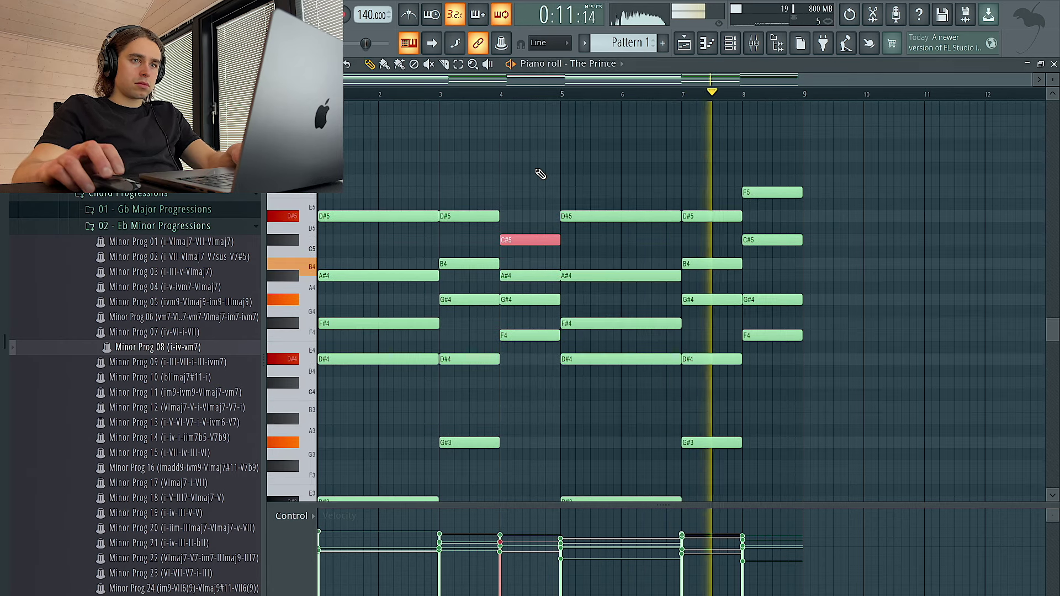
pyautogui.scroll(-4, 557, 174)
pyautogui.click(778, 119)
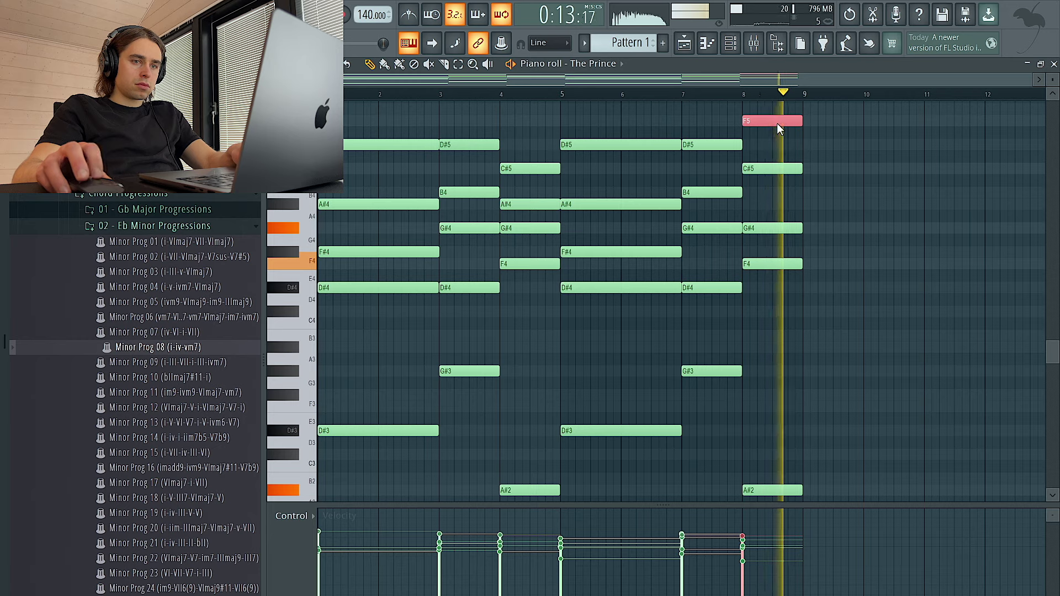
# Load Fruity parametric EQ 2 in the first effect slot of Insert 1 and cut the lows with band 1 at about 69 Hz.
pyautogui.click(734, 41)
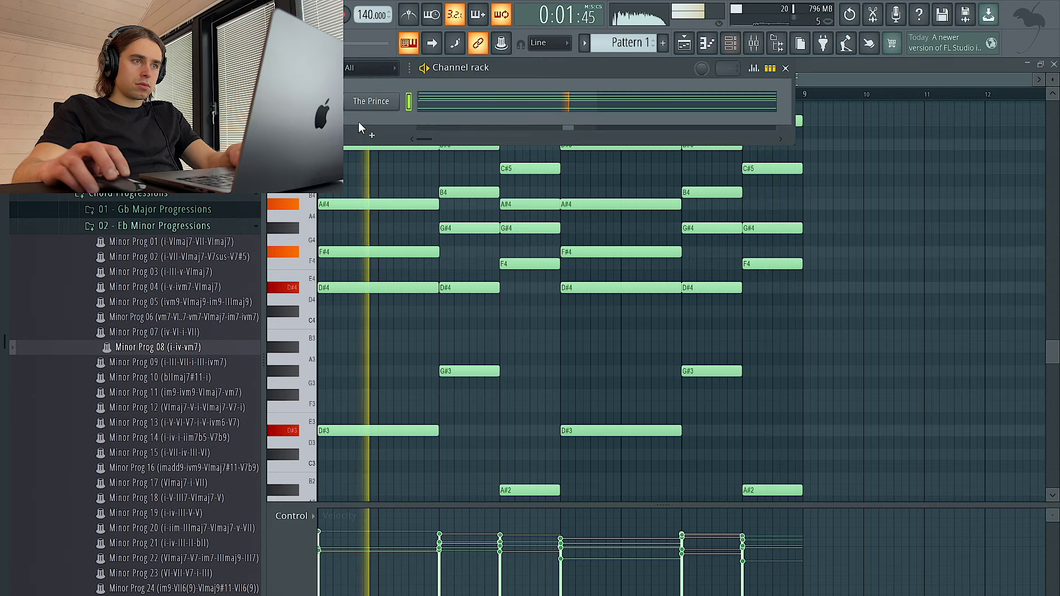
pyautogui.click(758, 43)
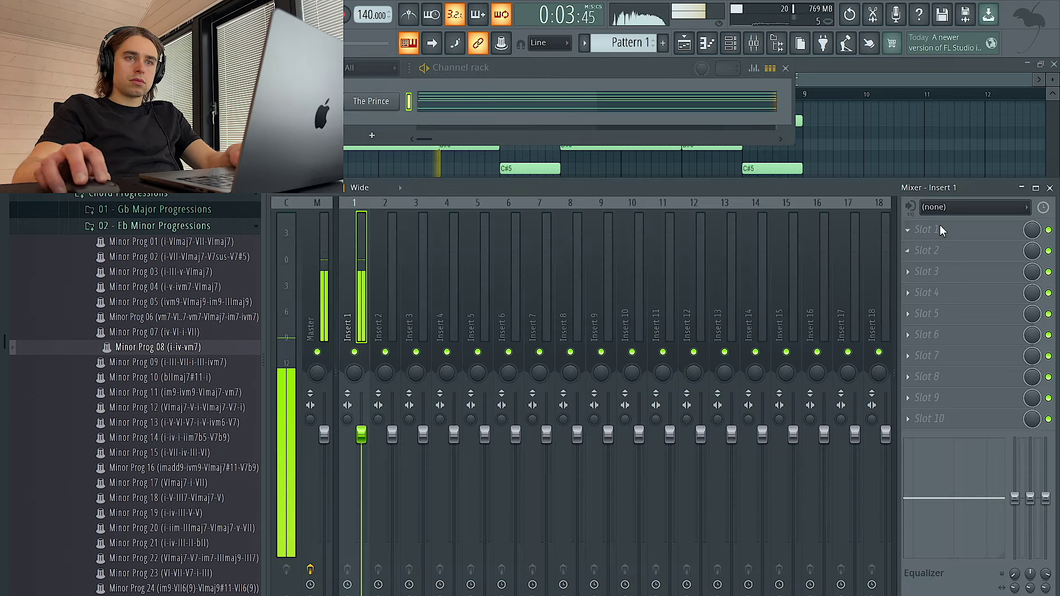
pyautogui.click(940, 229)
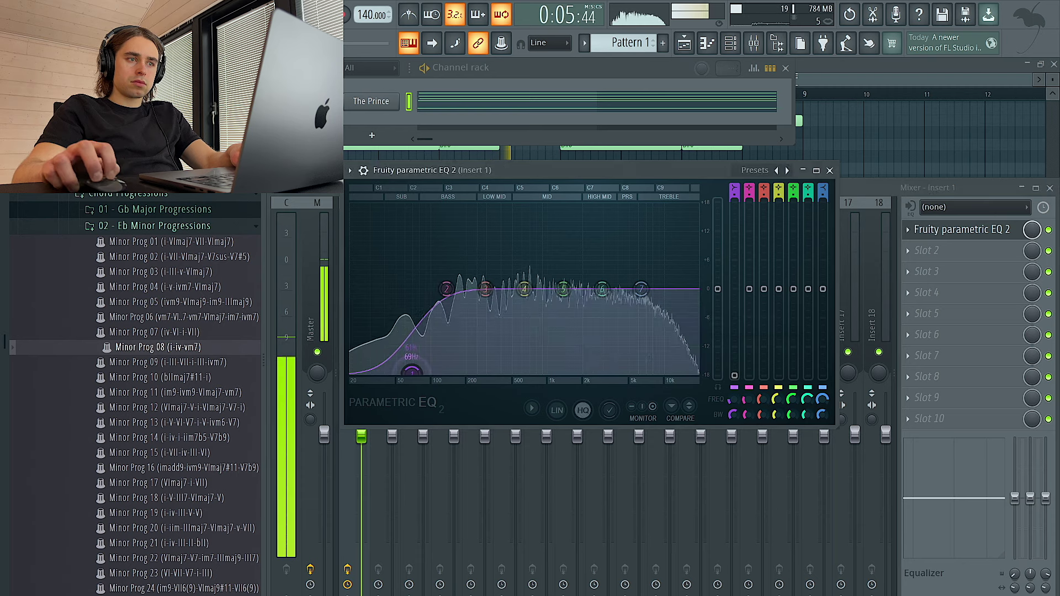
pyautogui.click(828, 171)
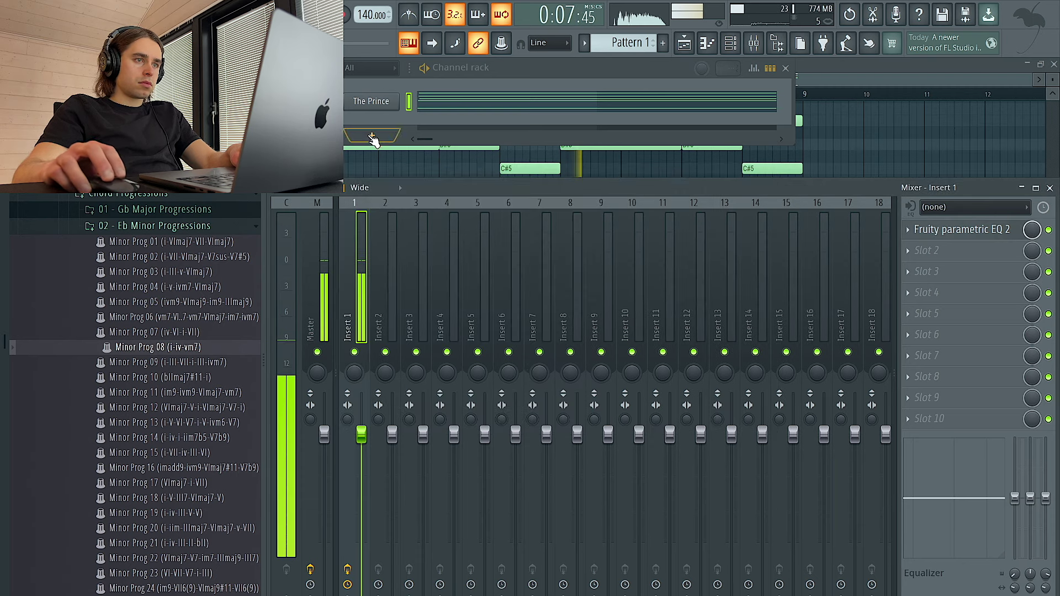
# Add a ZENOLOGY channel and draw its bass notes D#3, G#3 and A#3 starting at bars 1, 3 and 4.
pyautogui.click(371, 138)
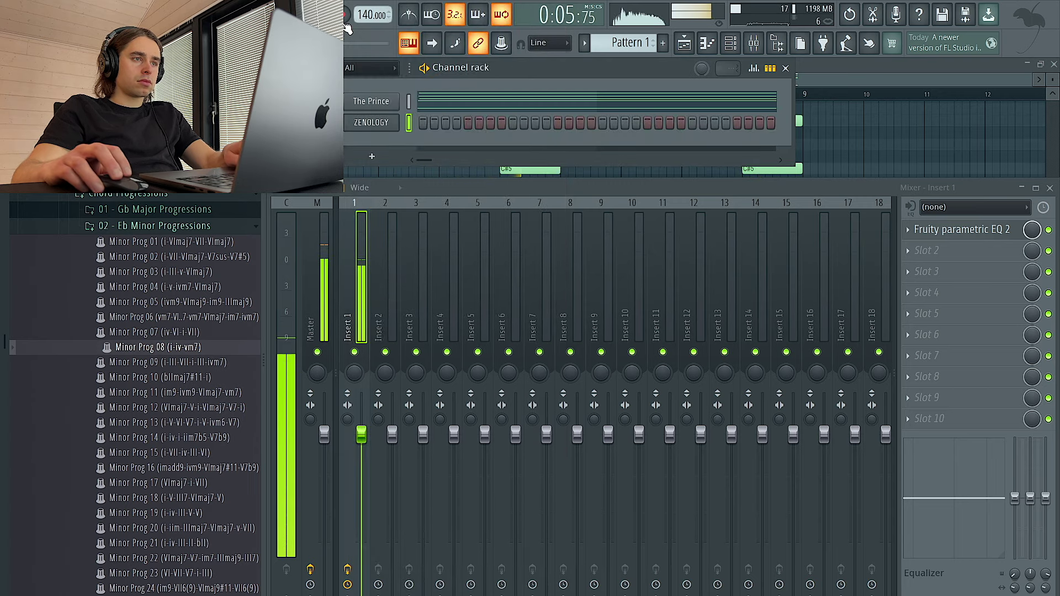
pyautogui.click(316, 287)
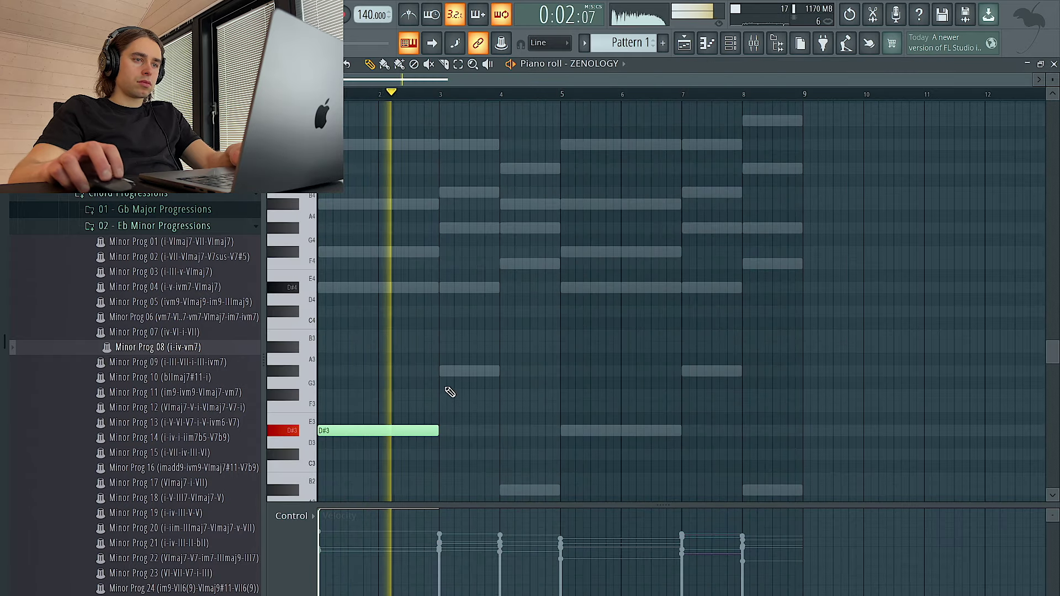
pyautogui.click(442, 371)
pyautogui.scroll(-3, 501, 378)
pyautogui.click(499, 383)
pyautogui.hotkey('ctrl', 'l')
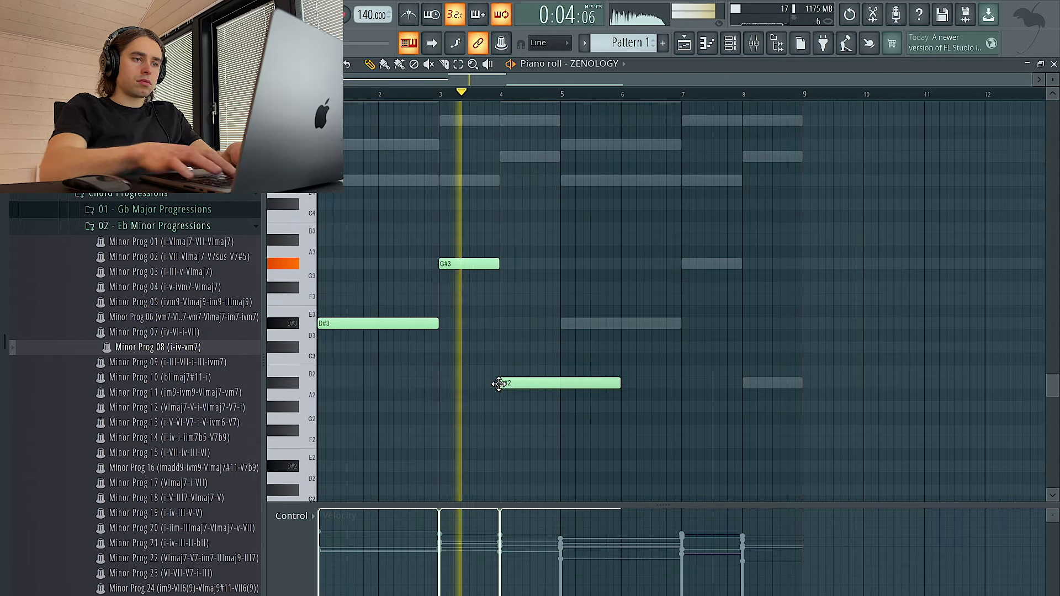
pyautogui.keyDown('ctrl'); pyautogui.click(521, 381); pyautogui.keyUp('ctrl')
pyautogui.hotkey('ctrl', 'Up')
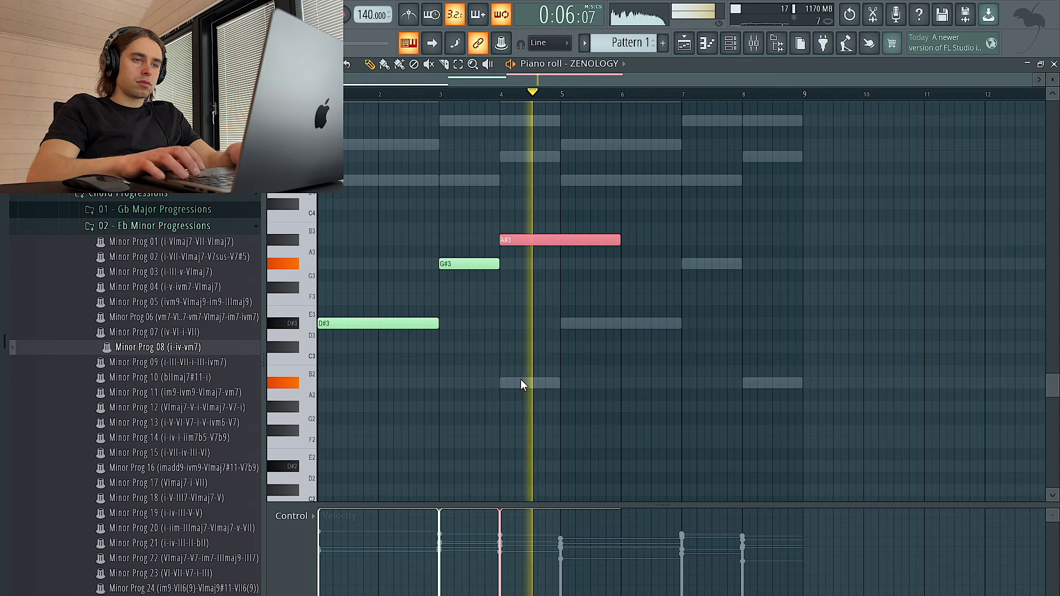
# Complete the bass line with D#3, G#3 and A#3 at bars 5, 7 and 8, with A#3 one bar long.
pyautogui.click(562, 323)
pyautogui.hotkey('ctrl', 'l')
pyautogui.rightClick(562, 322)
pyautogui.hotkey('ctrl', 'b')
pyautogui.keyDown('ctrl'); pyautogui.click(822, 280); pyautogui.keyUp('ctrl')
pyautogui.keyDown('ctrl'); pyautogui.click(770, 241); pyautogui.keyUp('ctrl')
pyautogui.hotkey('ctrl', 'Down')
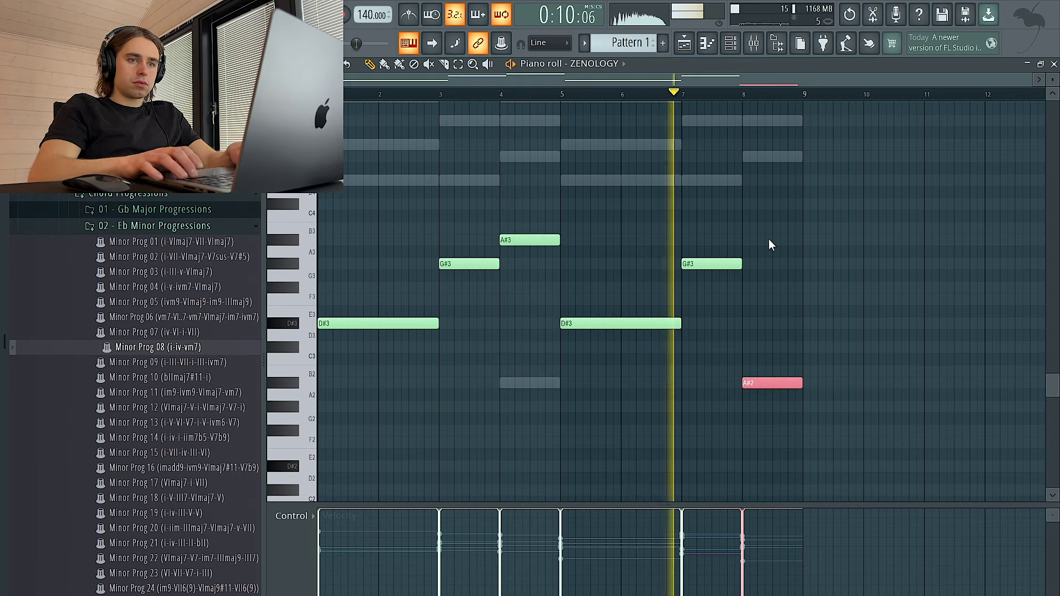
pyautogui.hotkey('ctrl', 'Up')
pyautogui.hotkey('ctrl', 'a')
pyautogui.hotkey('ctrl', 'd')
pyautogui.scroll(4, 660, 182)
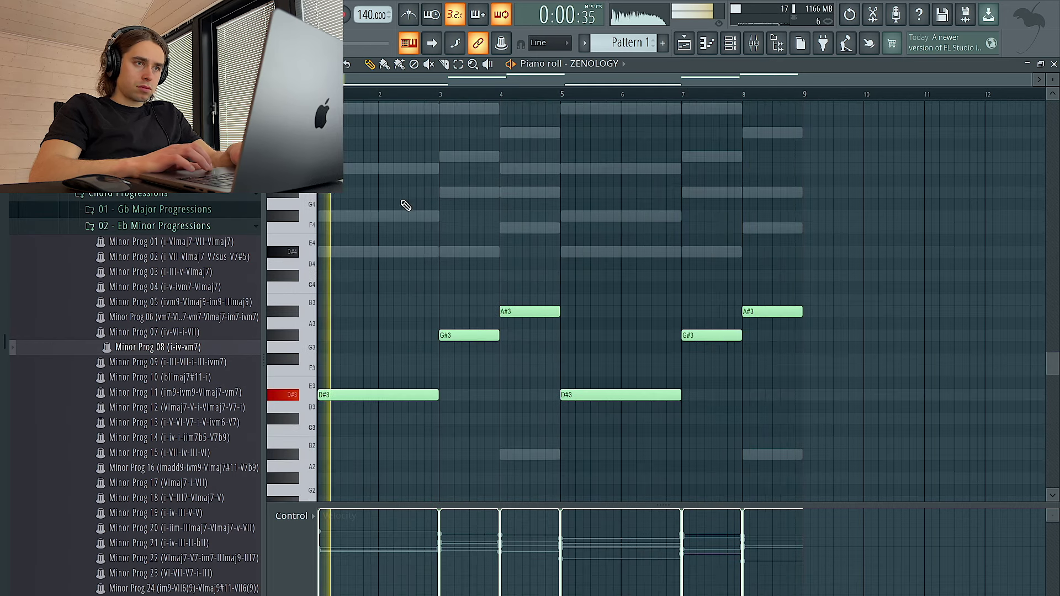
# Try a half-bar D#5 melody note at bar 2 above the ZENOLOGY bass line.
pyautogui.click(380, 167)
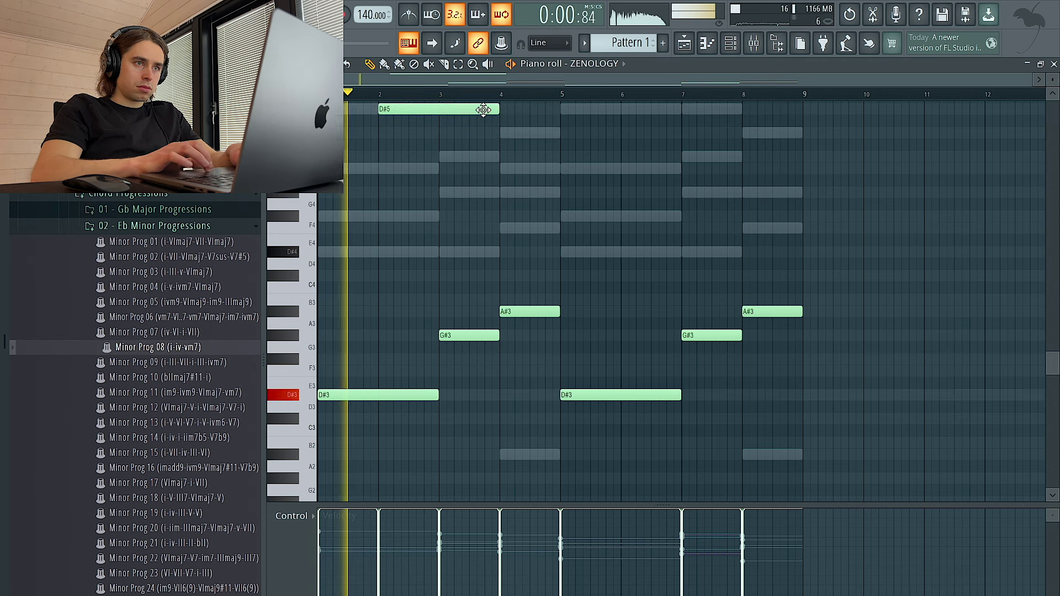
pyautogui.moveTo(497, 108); pyautogui.dragTo(409, 112)
pyautogui.press('space')
# Transpose all ZENOLOGY notes up an octave.
pyautogui.scroll(1, 414, 168)
pyautogui.hotkey('ctrl', 'a')
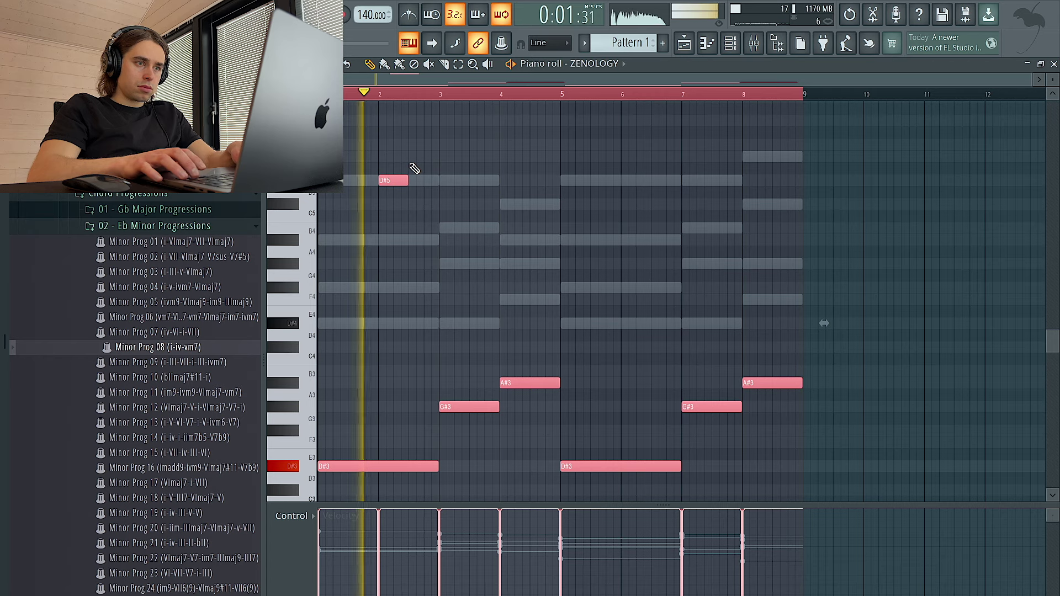
pyautogui.hotkey('ctrl', 'Up')
pyautogui.press('space')
pyautogui.press('space')
pyautogui.hotkey('ctrl', 'd')
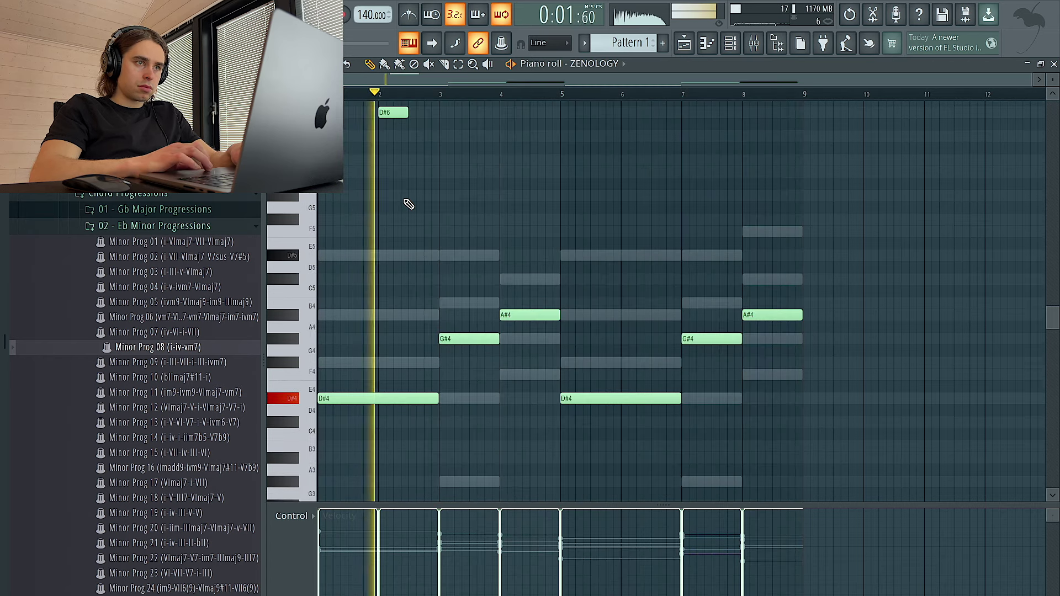
# Try an A#5 melody note following the D#6 in bar 2, and delete both melody notes.
pyautogui.click(426, 136)
pyautogui.moveTo(422, 135); pyautogui.dragTo(393, 112)
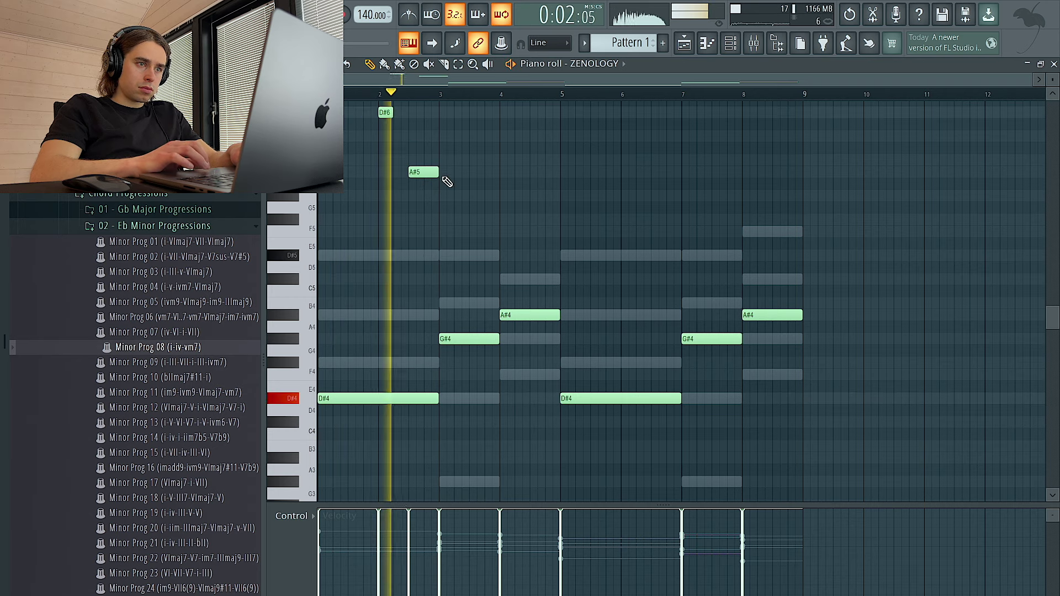
pyautogui.moveTo(398, 112); pyautogui.dragTo(410, 113)
pyautogui.moveTo(439, 196); pyautogui.dragTo(391, 87)
pyautogui.press('Delete')
# Transpose the remaining ZENOLOGY bass notes down an octave.
pyautogui.press('super+a')
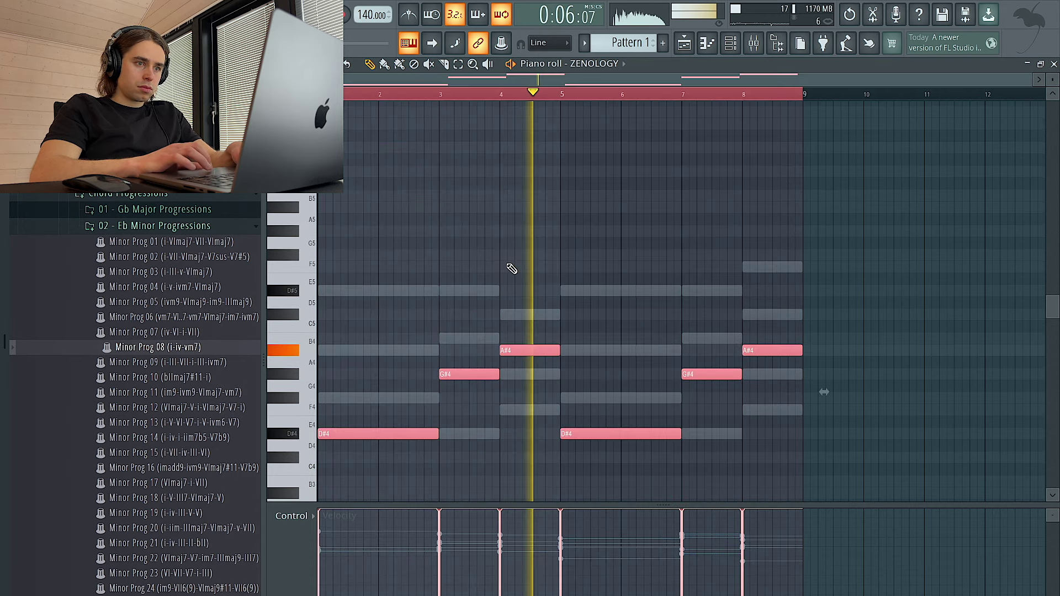
pyautogui.press('super+Down')
pyautogui.press('super+d')
# Audition ZENOLOGY's Synth Bass presets, including Dist.808StyleBs2, choose Razor BassLead1 and close the synth window.
pyautogui.click(730, 43)
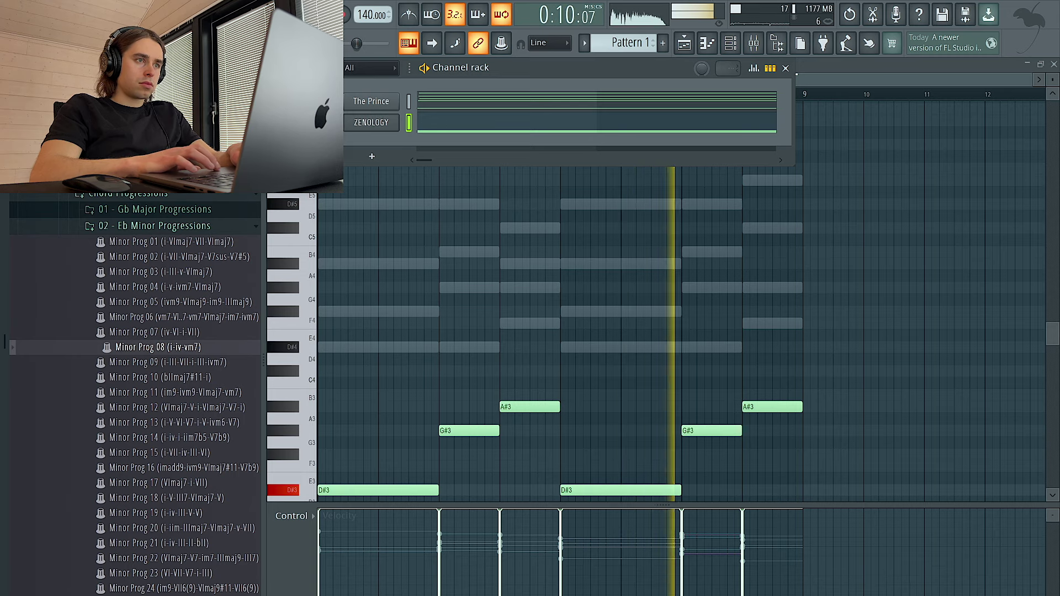
pyautogui.click(371, 122)
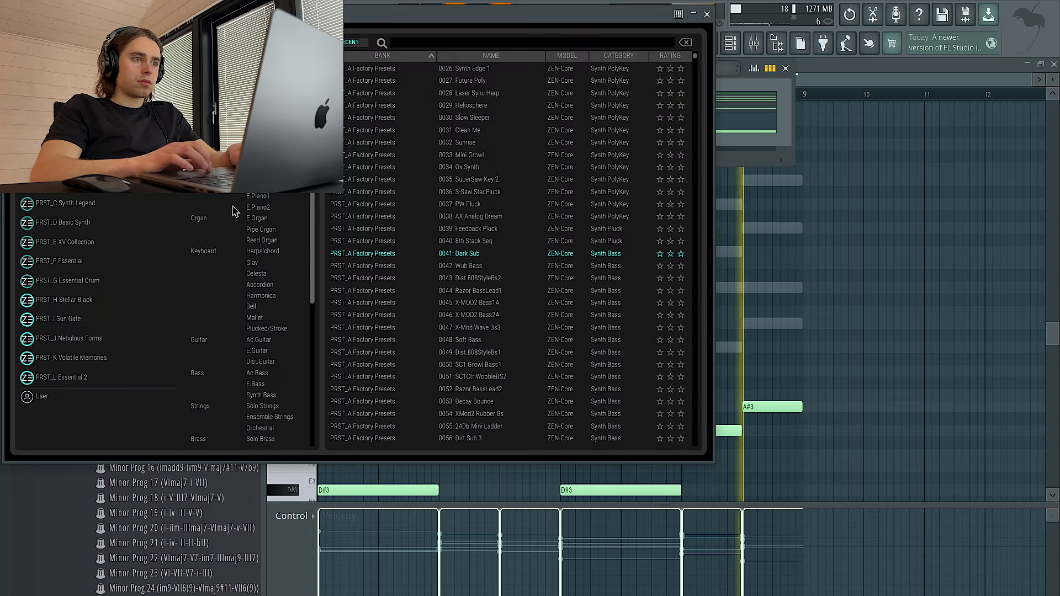
pyautogui.click(273, 395)
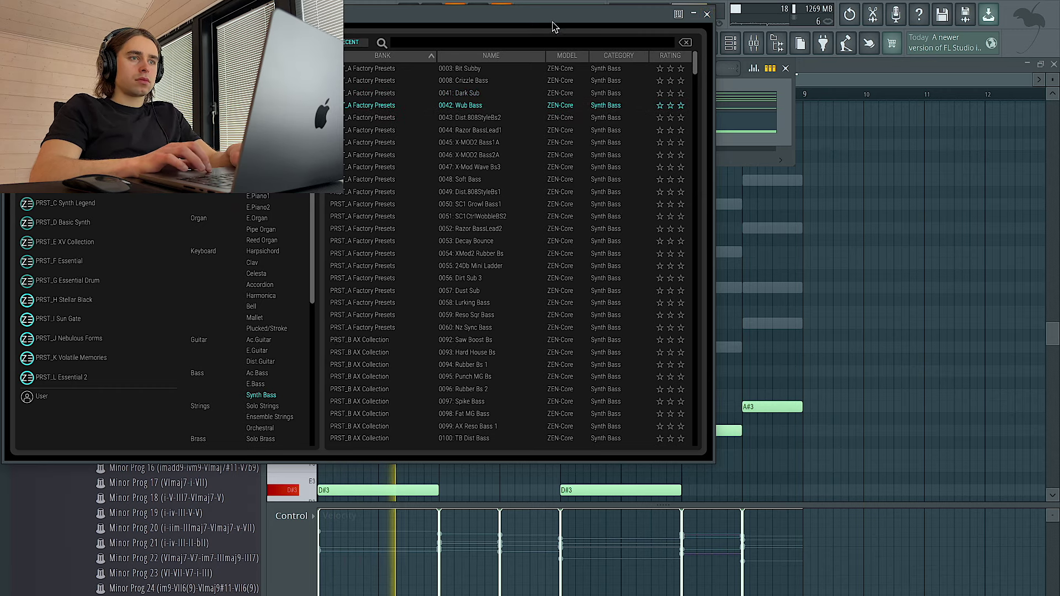
pyautogui.moveTo(553, 26); pyautogui.dragTo(680, 275)
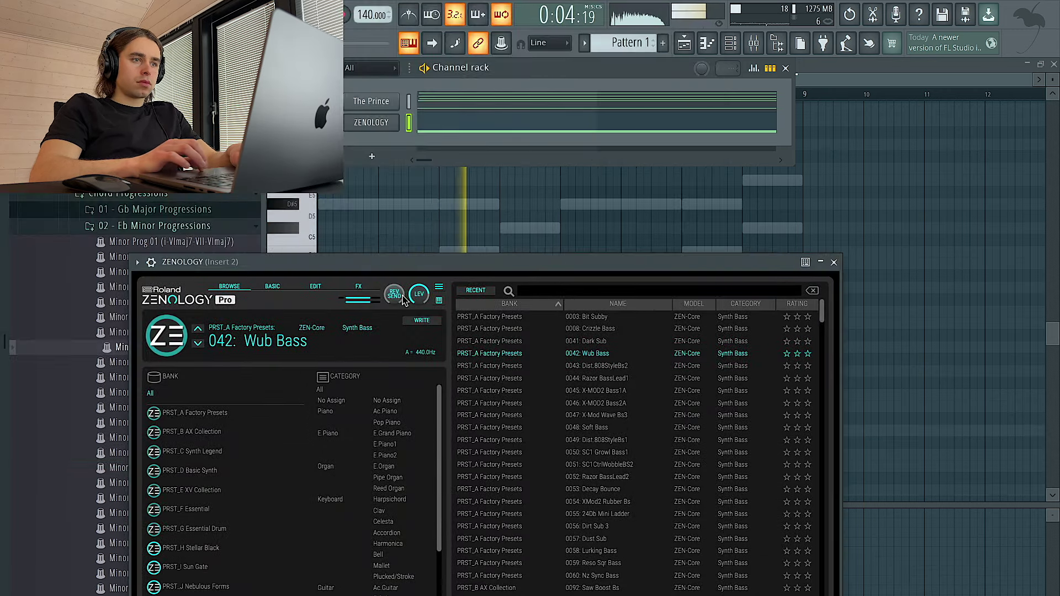
pyautogui.click(535, 366)
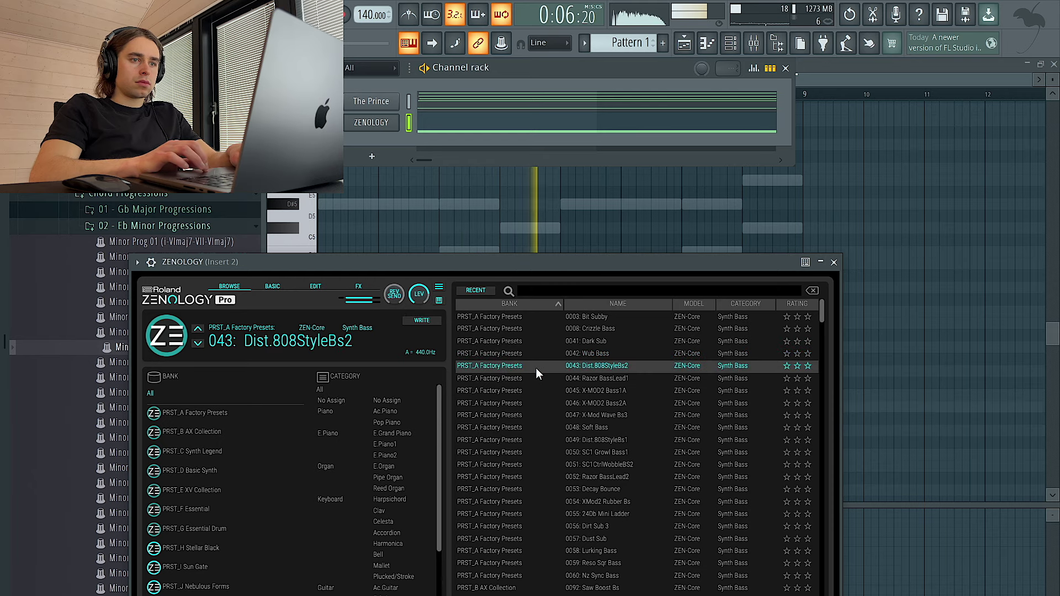
pyautogui.click(540, 379)
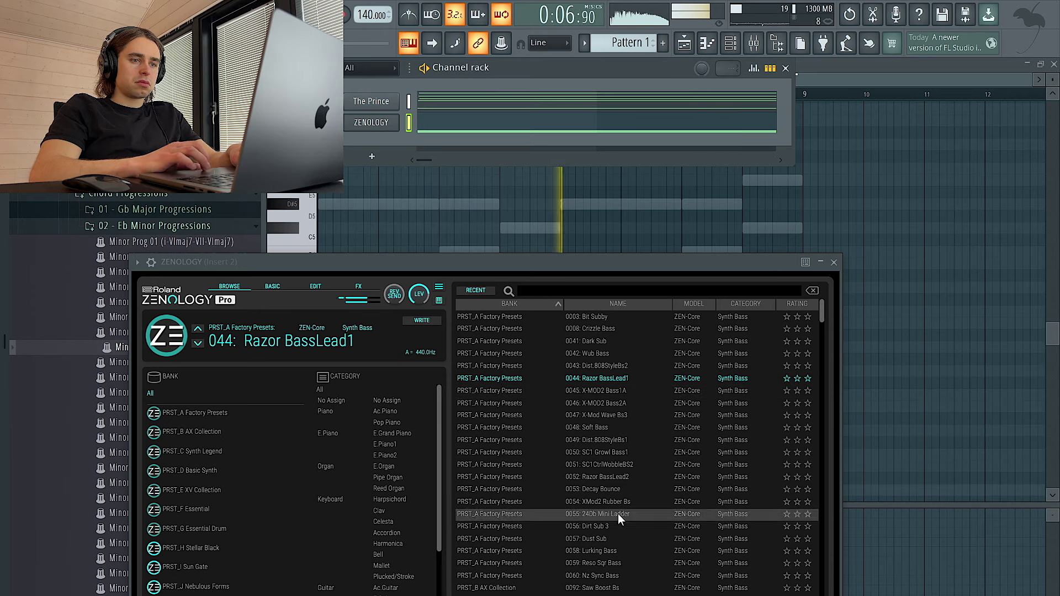
pyautogui.click(834, 263)
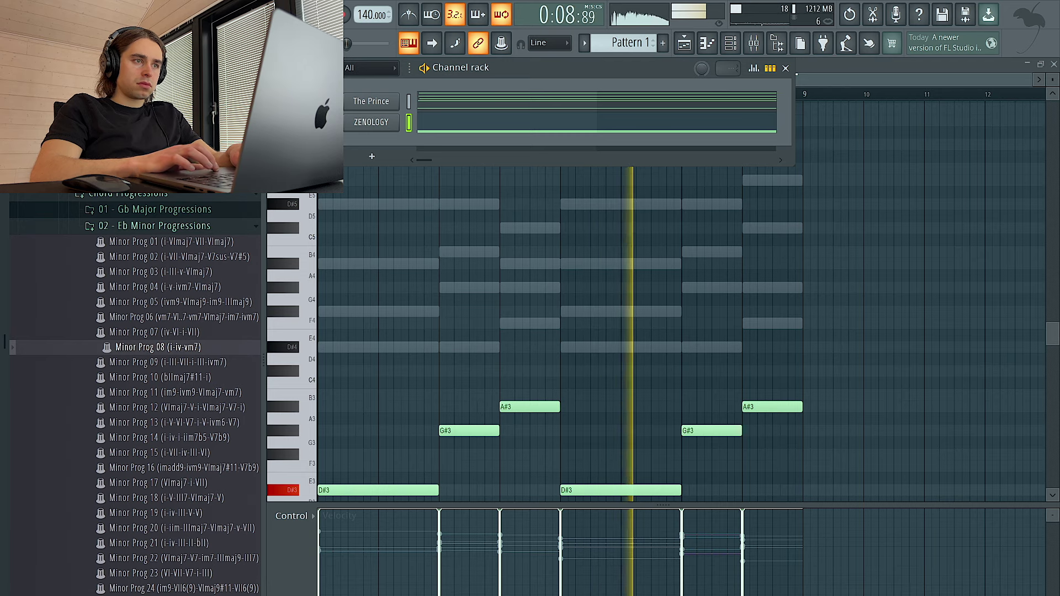
# Load CLA Bass Stereo on Insert 2, raise its Bass and Sub levels, and lower the track's volume.
pyautogui.press('F9')
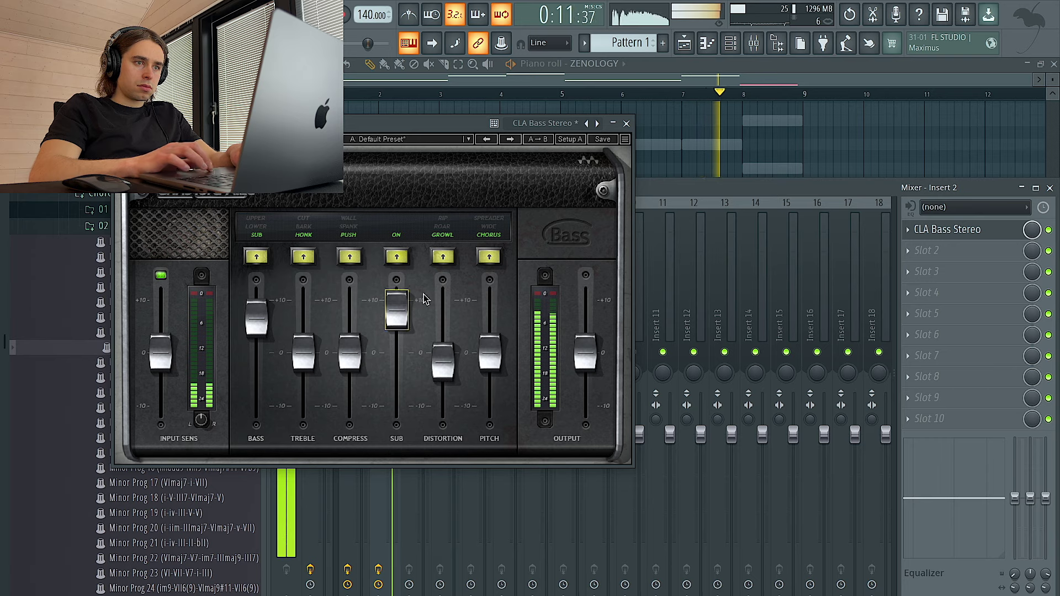
pyautogui.click(626, 123)
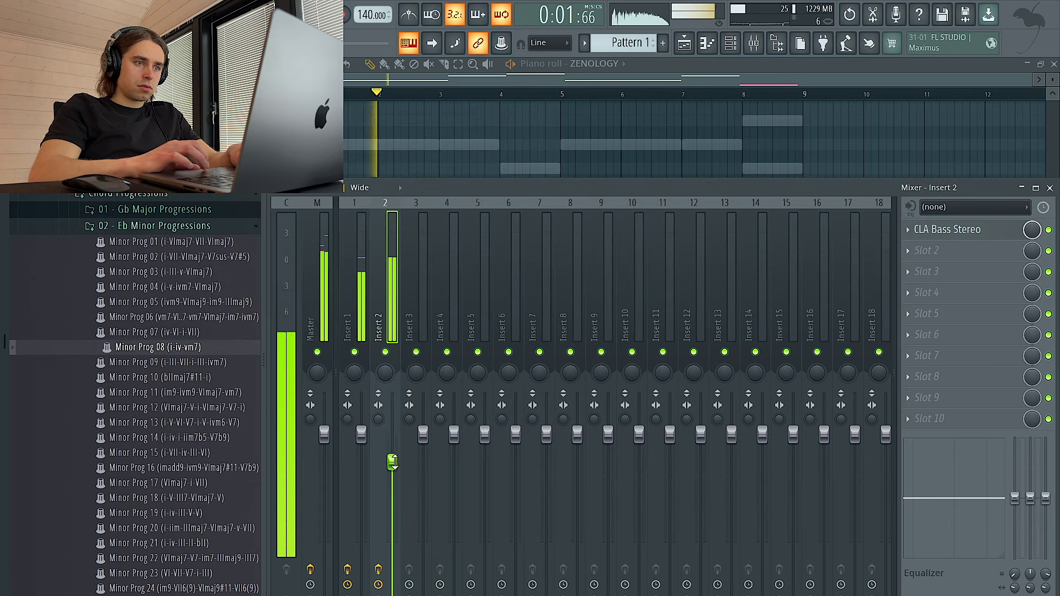
# Raise the last bass note in bar 8 an octave to A#3 and lower Insert 2's volume further.
pyautogui.click(566, 154)
pyautogui.keyDown('ctrl'); pyautogui.click(776, 490); pyautogui.keyUp('ctrl')
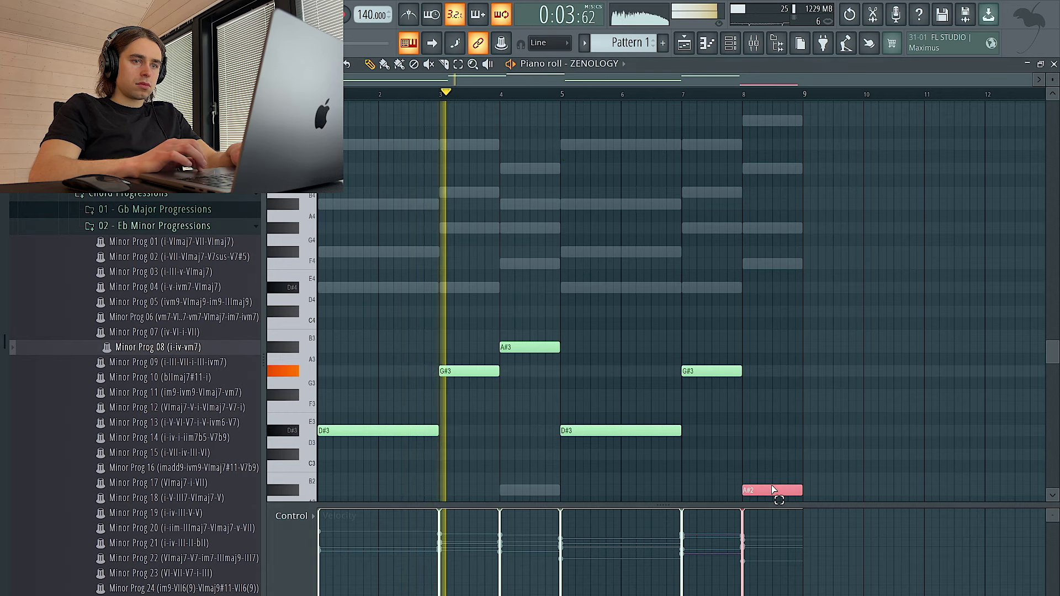
pyautogui.hotkey('ctrl', 'Up')
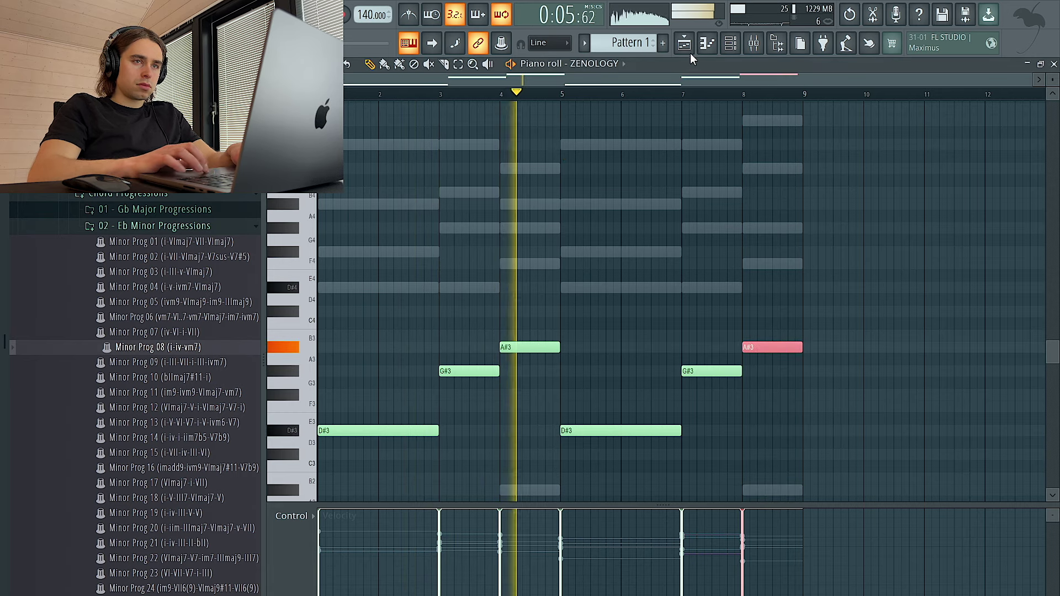
pyautogui.click(753, 44)
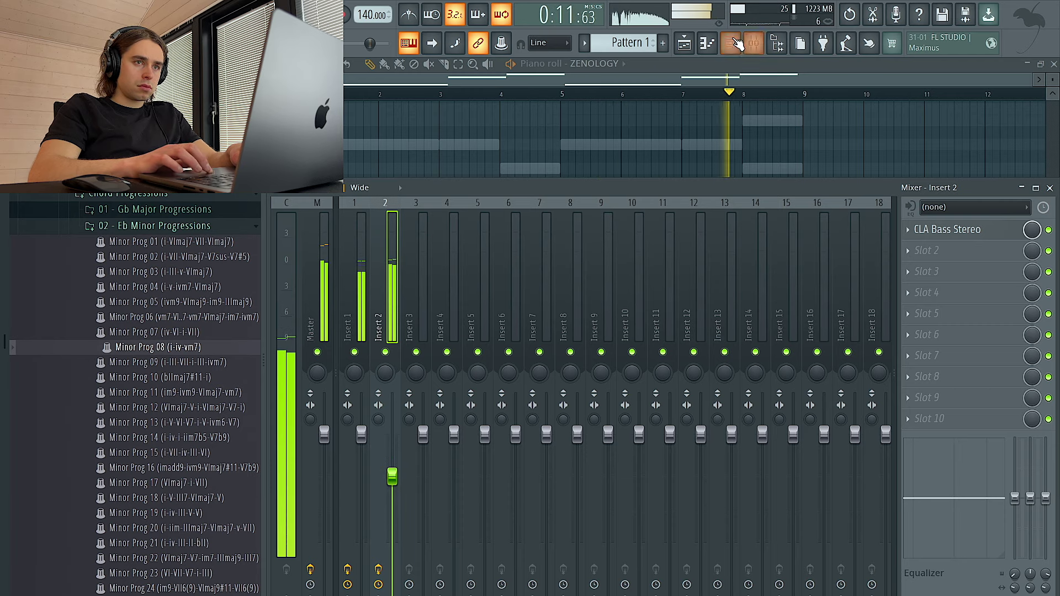
# Add DUNE 3 as a new channel and choose the Keys soundbank from DUNE 3 Factory.
pyautogui.click(730, 43)
pyautogui.click(372, 156)
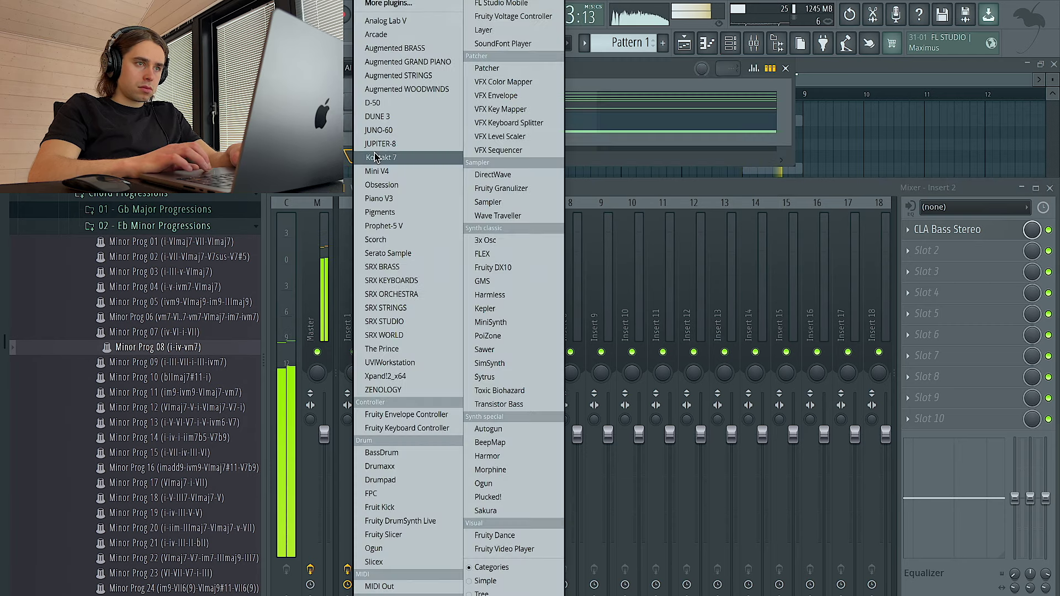
pyautogui.click(374, 117)
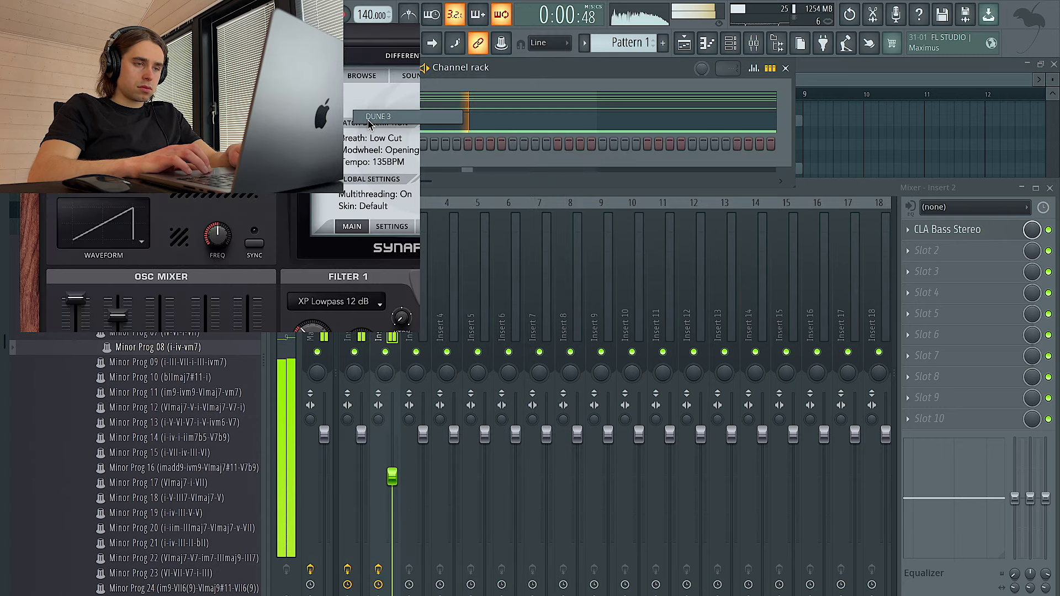
pyautogui.click(411, 103)
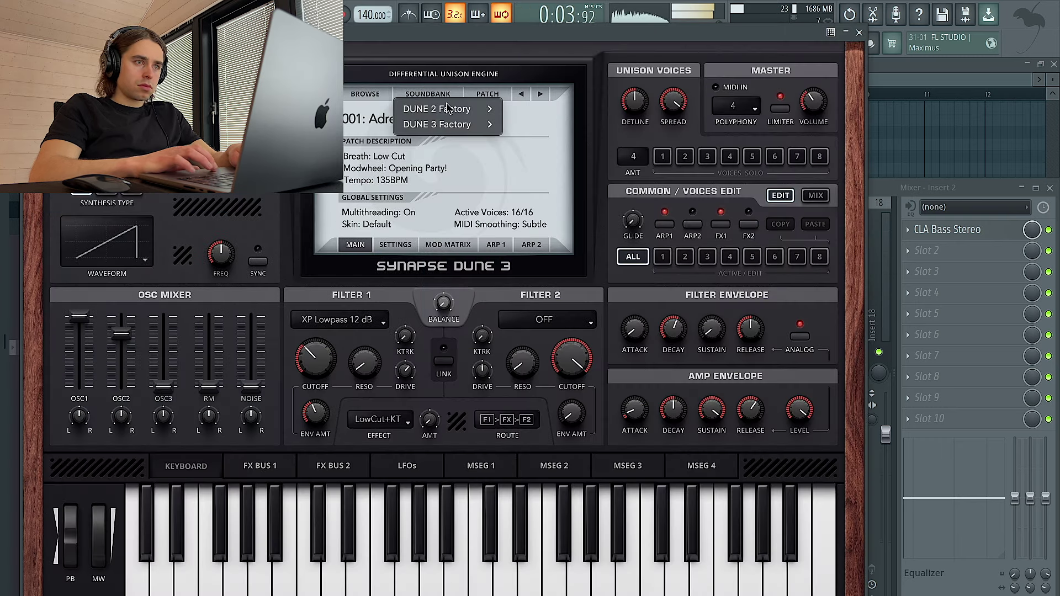
pyautogui.moveTo(460, 126)
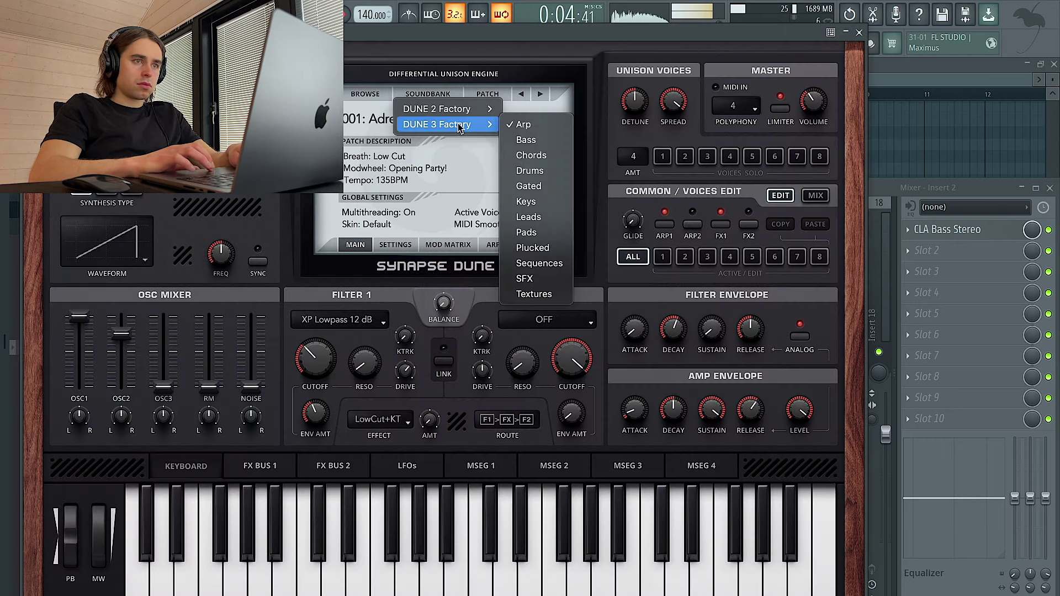
pyautogui.click(551, 203)
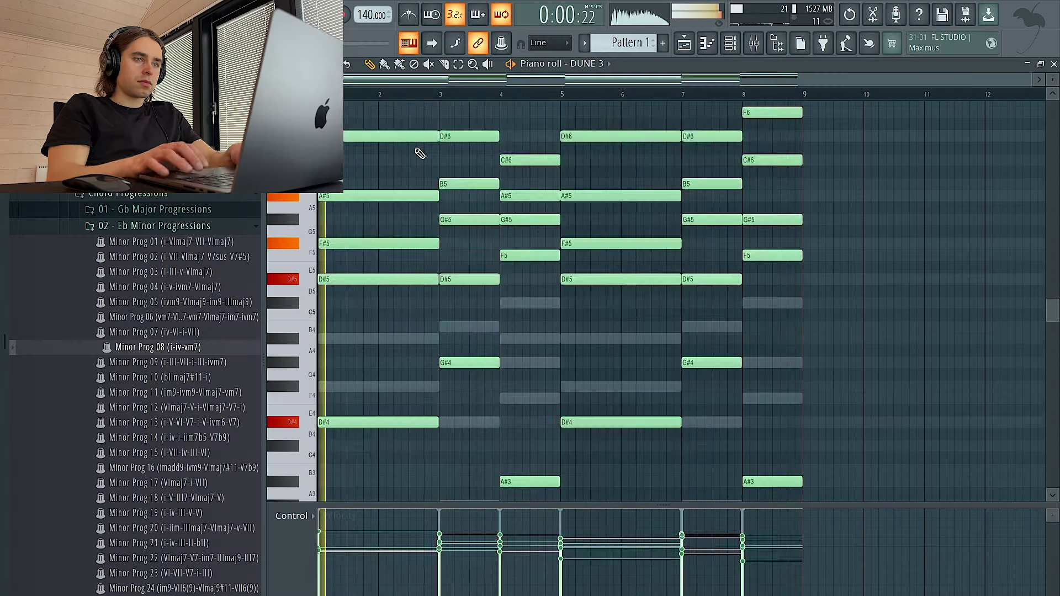
# Lower the velocities of the chord notes copied into DUNE 3 and save the project under a new name.
pyautogui.hotkey('ctrl', 'd')
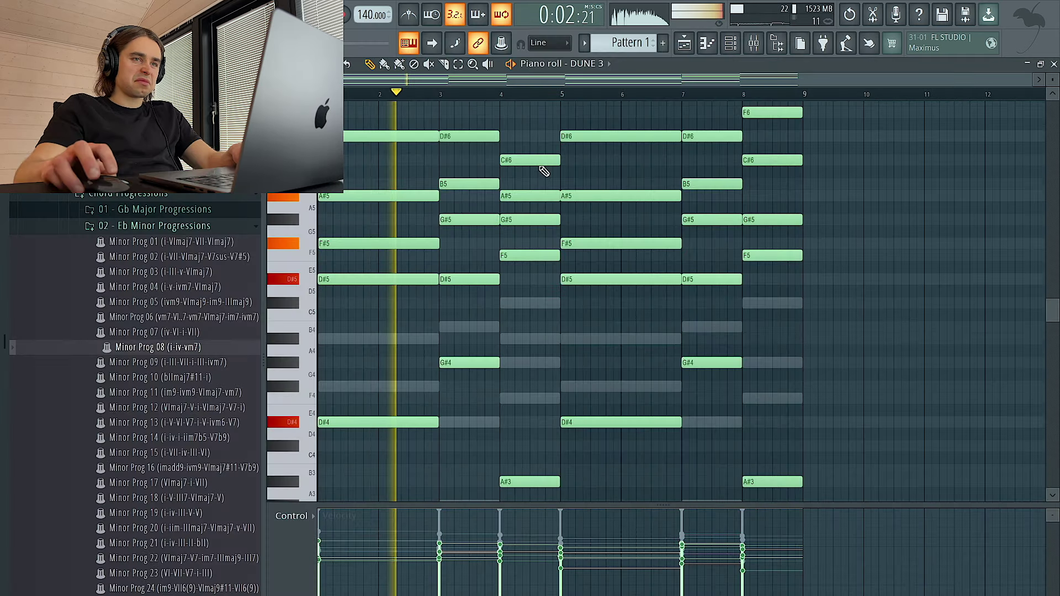
pyautogui.click(747, 42)
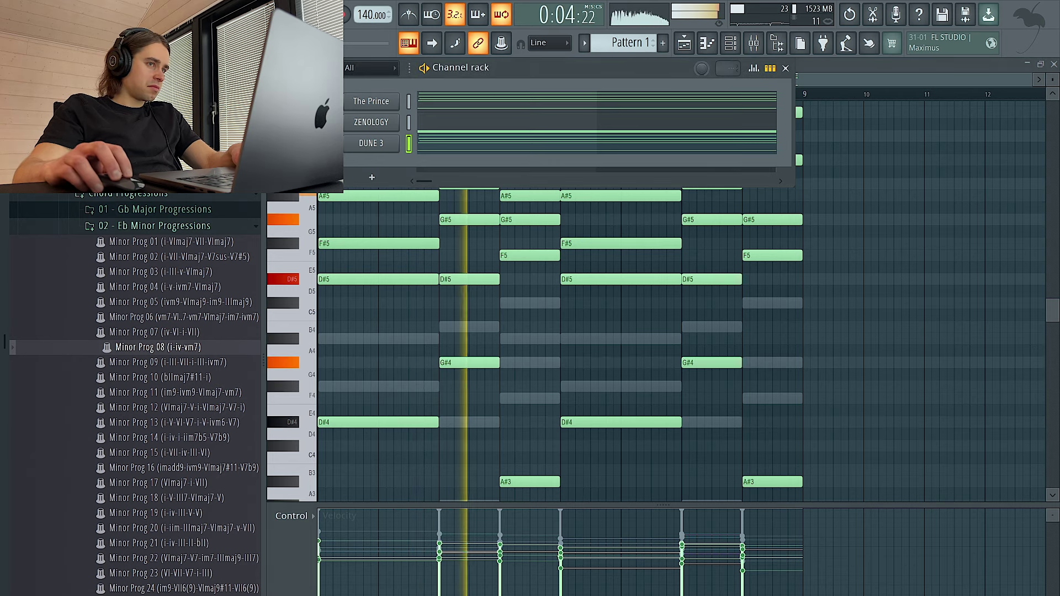
pyautogui.press('super+shift+s')
pyautogui.write('Maxeyy -')
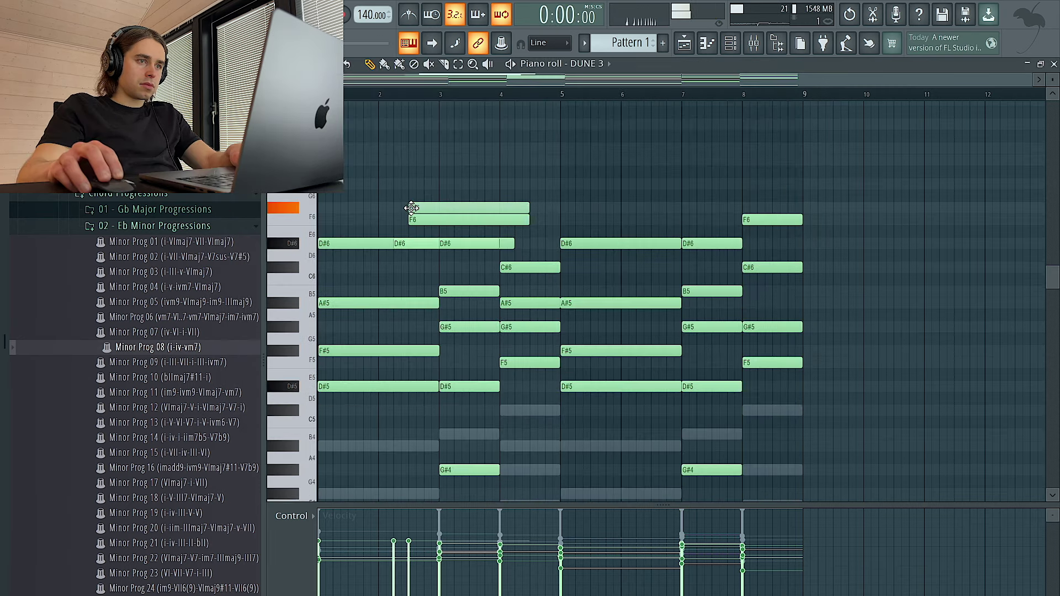
# Place F6 and A#6 melody notes late in bar 2 of the DUNE 3 part, both ending at bar 3.
pyautogui.moveTo(410, 208)
pyautogui.mouseDown()
pyautogui.moveTo(430, 153)
pyautogui.moveTo(402, 229)
pyautogui.moveTo(406, 220)
pyautogui.mouseUp()
pyautogui.press('space')
pyautogui.hotkey('ctrl', 'l')
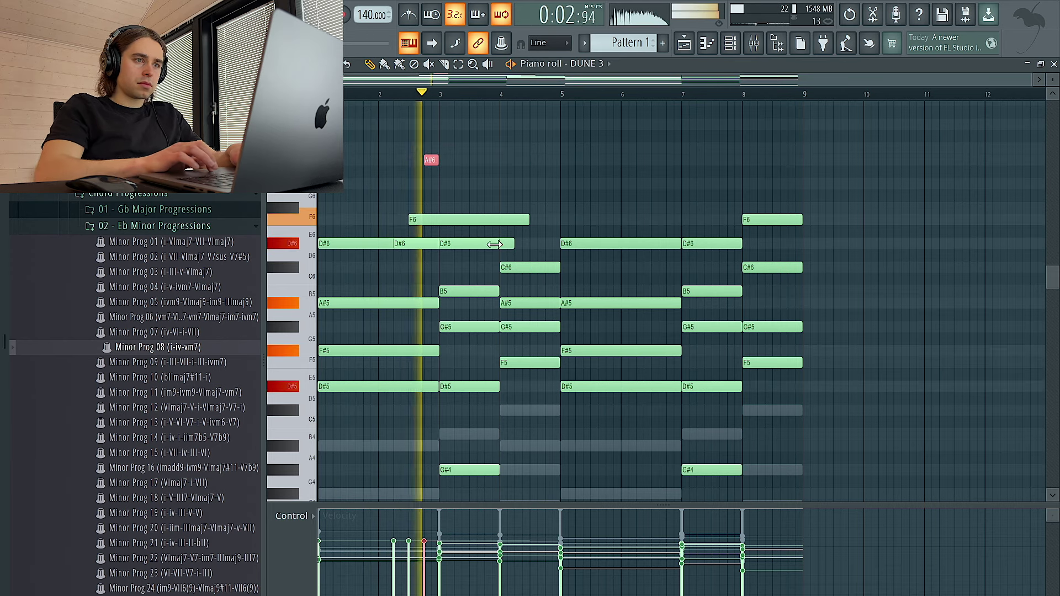
pyautogui.moveTo(528, 218); pyautogui.dragTo(433, 218)
pyautogui.press('space')
pyautogui.press('space')
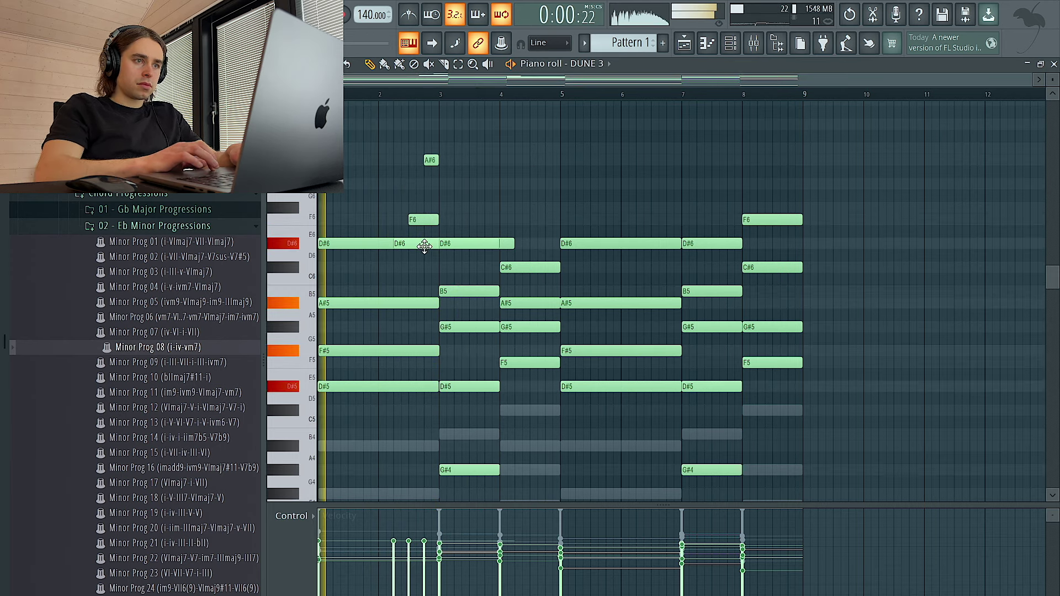
# Shorten the added D#6 melody note in bar 2 so it ends where F6 begins.
pyautogui.keyDown('ctrl'); pyautogui.click(419, 245); pyautogui.keyUp('ctrl')
pyautogui.keyDown('ctrl'); pyautogui.keyDown('shift'); pyautogui.click(376, 241); pyautogui.keyUp('shift'); pyautogui.keyUp('ctrl')
pyautogui.hotkey('ctrl', 'l')
pyautogui.keyDown('ctrl'); pyautogui.click(504, 194); pyautogui.keyUp('ctrl')
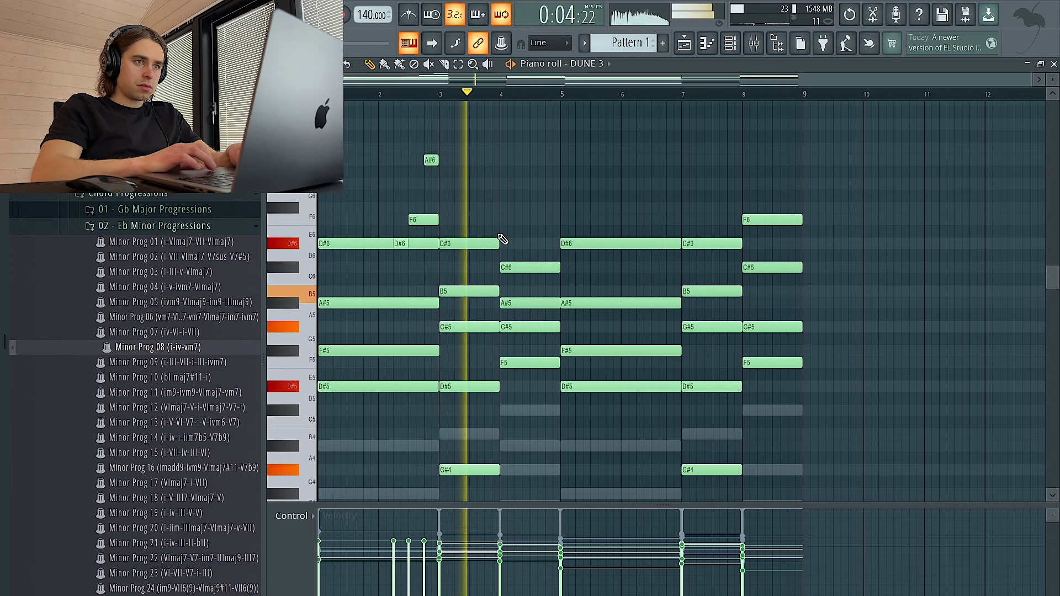
# Copy the added D#6, F6 and A#6 melody notes from bar 2 to the same place in bar 6 of DUNE 3.
pyautogui.moveTo(491, 226); pyautogui.dragTo(412, 142)
pyautogui.keyDown('ctrl'); pyautogui.keyDown('shift'); pyautogui.click(399, 244); pyautogui.keyUp('shift'); pyautogui.keyUp('ctrl')
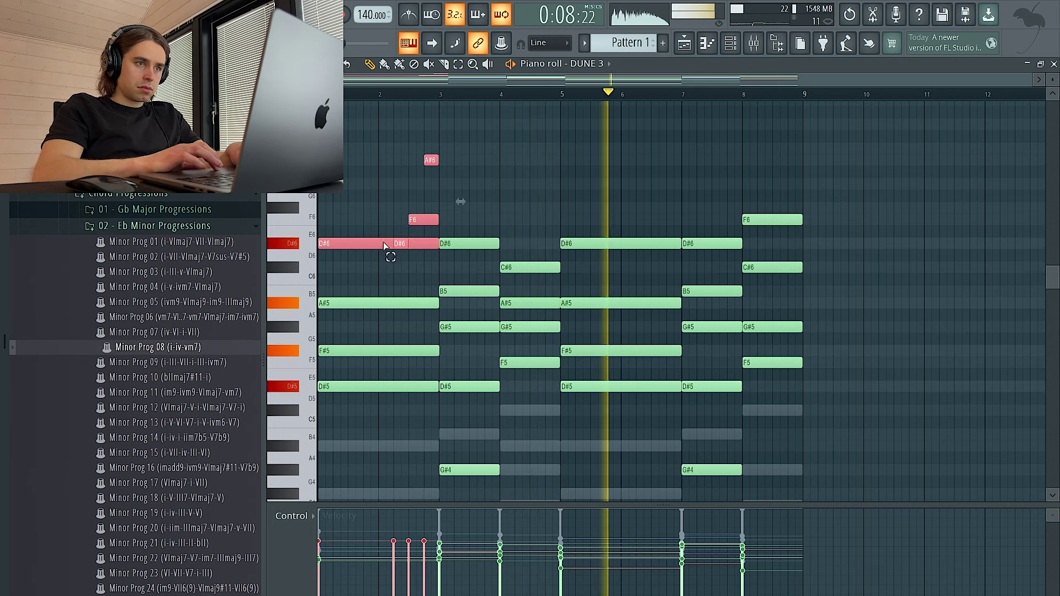
pyautogui.keyDown('ctrl'); pyautogui.keyDown('shift'); pyautogui.click(385, 244); pyautogui.keyUp('shift'); pyautogui.keyUp('ctrl')
pyautogui.moveTo(400, 244); pyautogui.dragTo(642, 253)
pyautogui.hotkey('ctrl', 'd')
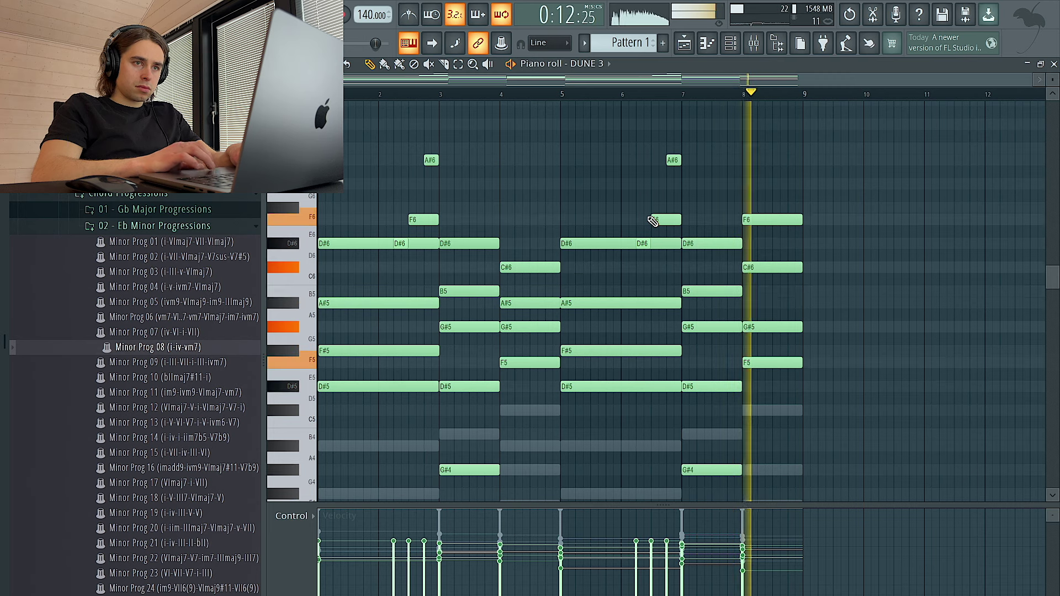
# Add Analog Lab V as a new channel in the channel rack.
pyautogui.click(733, 47)
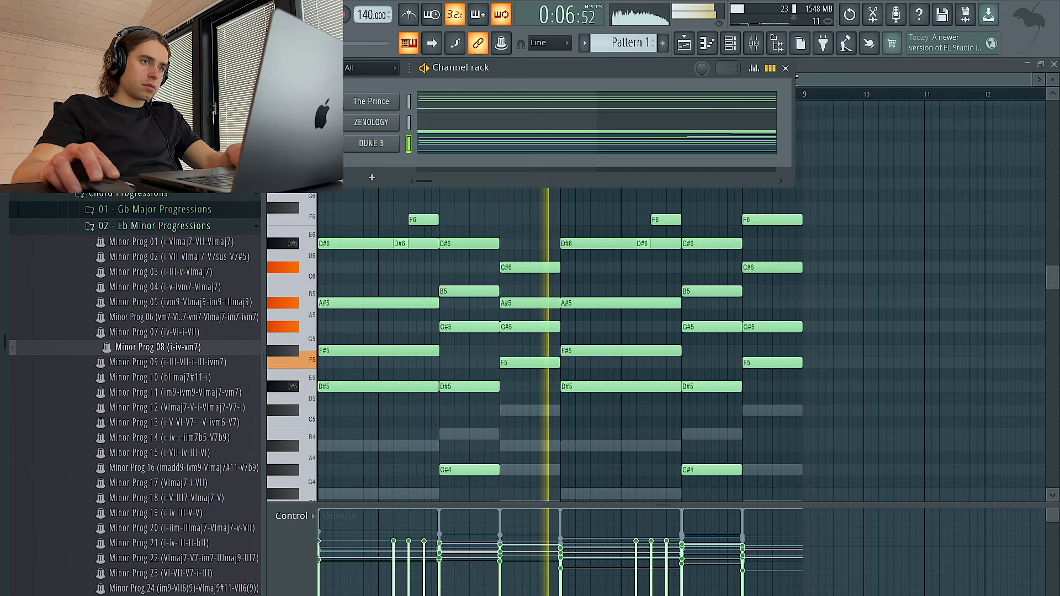
pyautogui.click(374, 172)
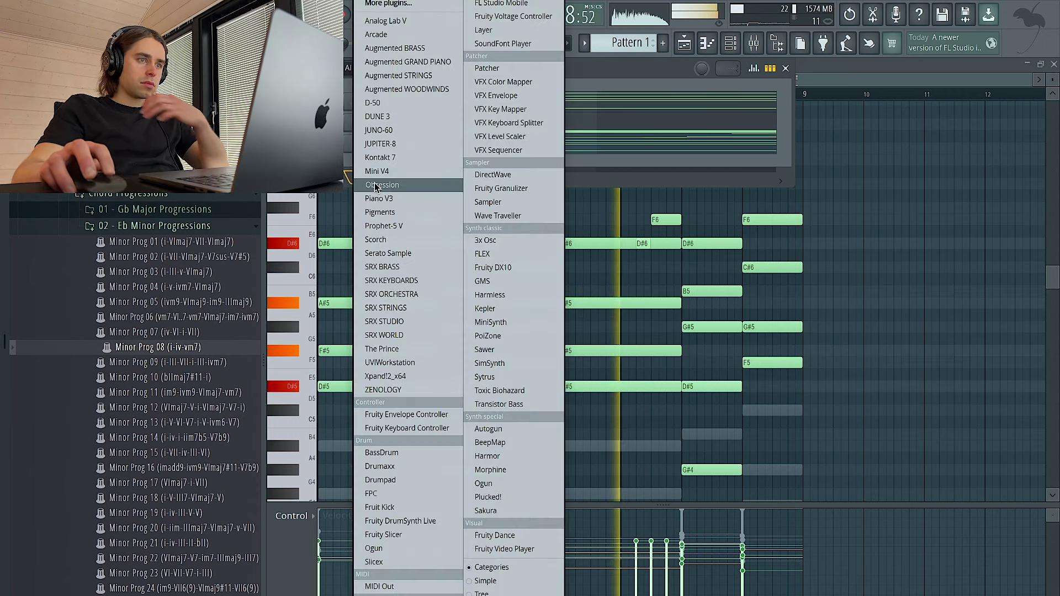
pyautogui.click(398, 36)
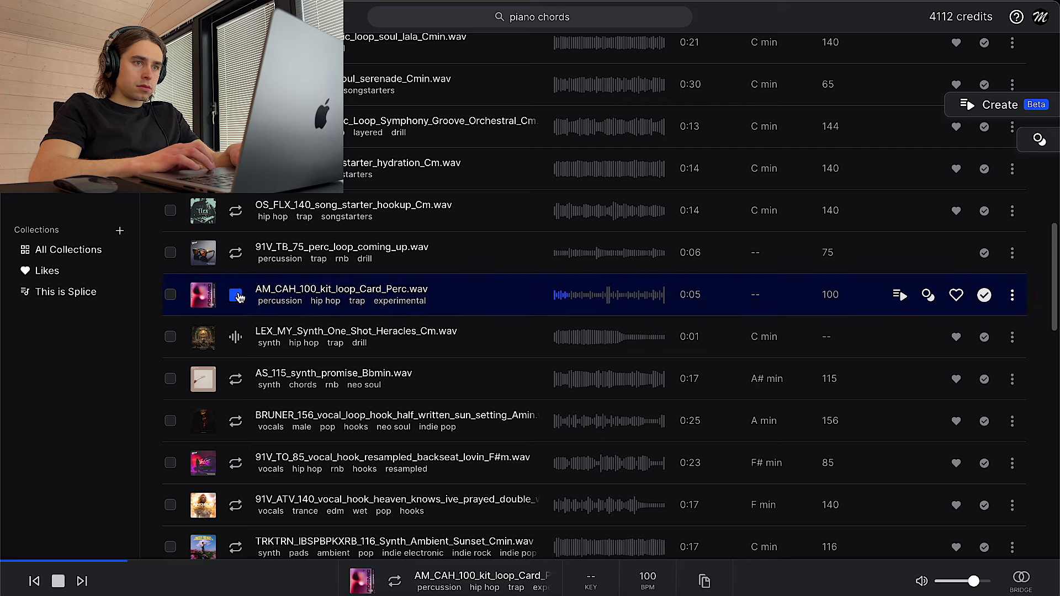
# Preview 91V_TB_75_perc_loop_coming_up.wav in Splice and place it at bar 1 of Track 2 in the FL Studio playlist.
pyautogui.click(236, 257)
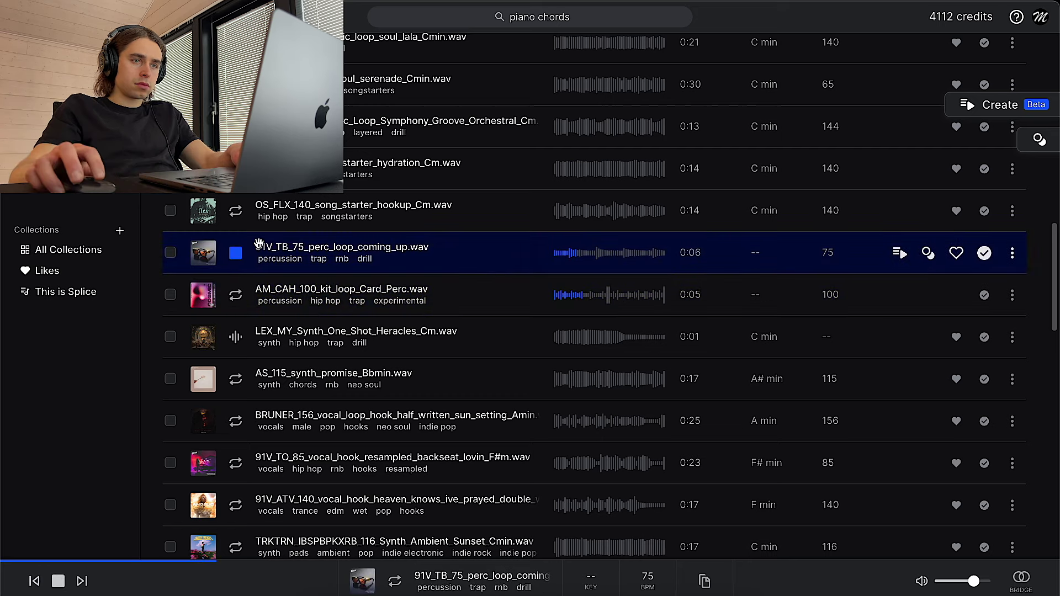
pyautogui.moveTo(452, 260); pyautogui.dragTo(466, 175)
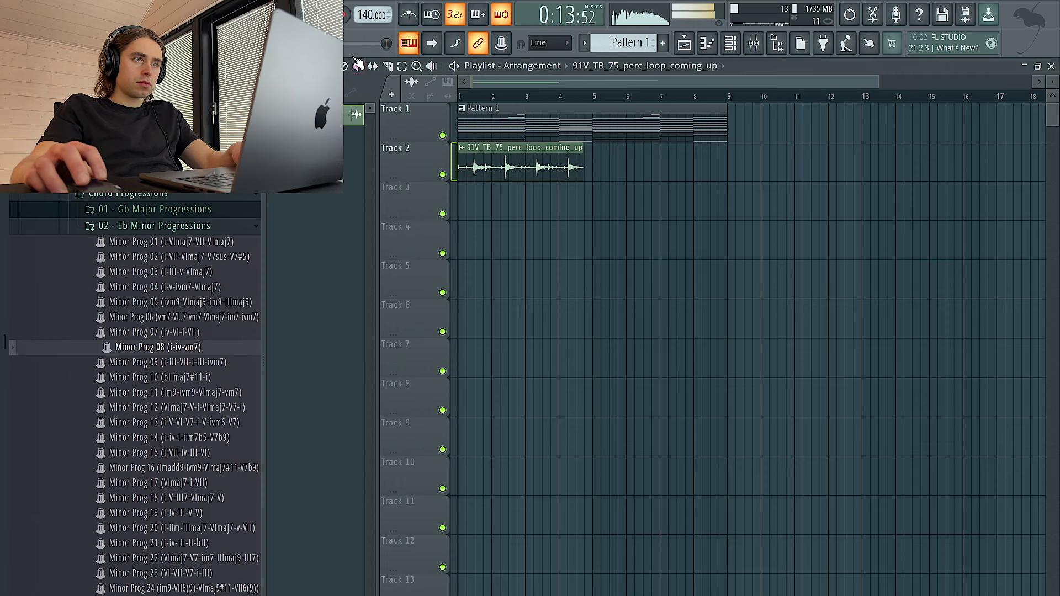
# Adjust the percussion loop's time stretching and set its stretch mode to Stretch.
pyautogui.doubleClick(507, 170)
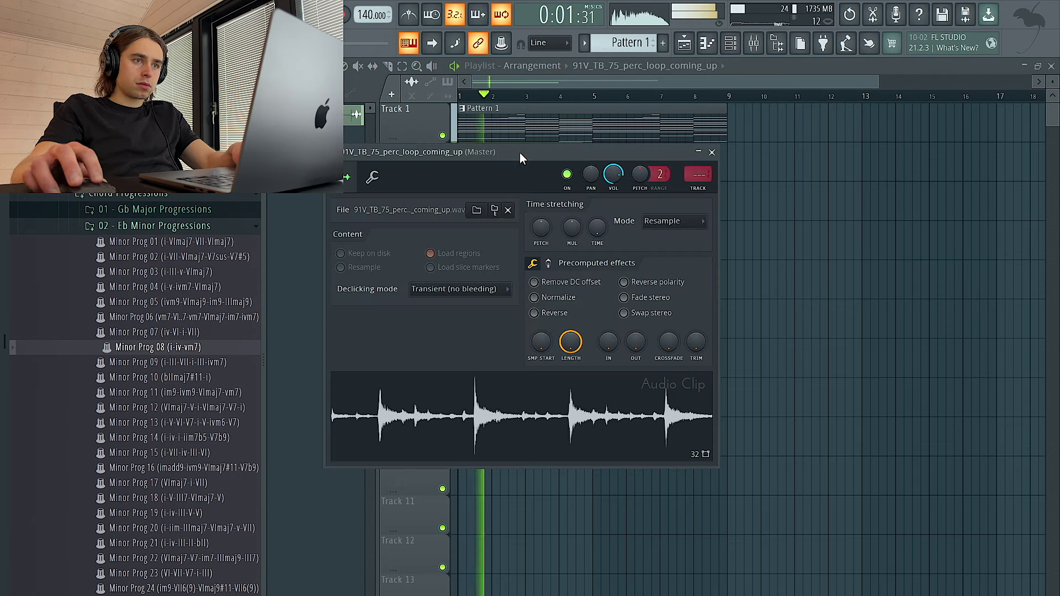
pyautogui.moveTo(519, 152); pyautogui.dragTo(508, 270)
pyautogui.moveTo(584, 347); pyautogui.dragTo(585, 341)
pyautogui.click(646, 340)
pyautogui.click(648, 379)
# Fit the percussion loop to four bars, duplicate it to fill bars 5 to 8, and play the arrangement.
pyautogui.moveTo(606, 212); pyautogui.dragTo(518, 175)
pyautogui.hotkey('ctrl', 'b')
pyautogui.press('space')
pyautogui.press('space')
# Route the percussion loop to mixer track 4 and load Tape MELLO-FI on it with the Drum Warmer preset.
pyautogui.doubleClick(565, 165)
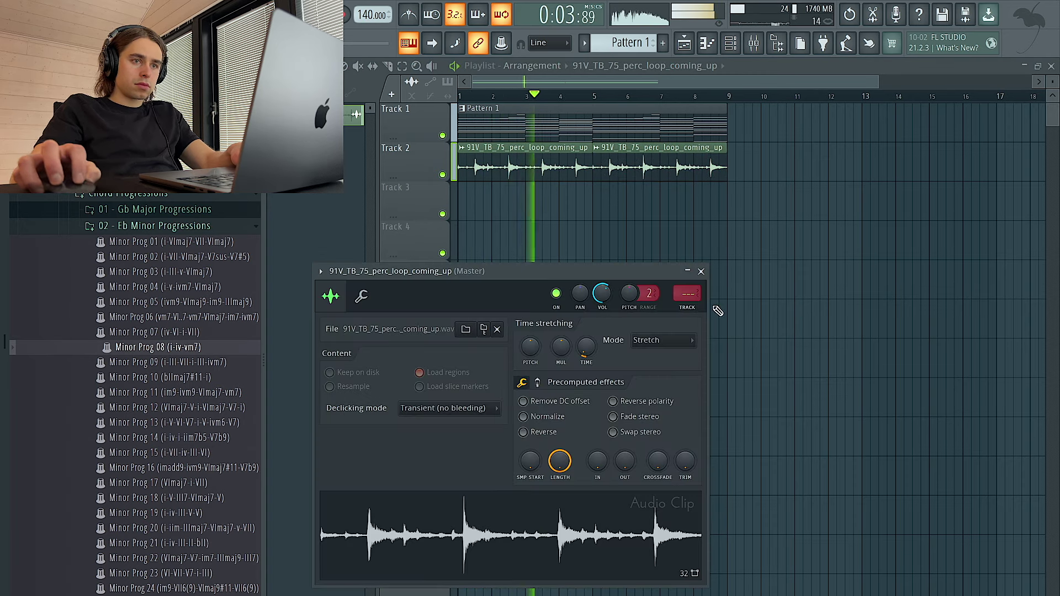
pyautogui.press('F9')
pyautogui.click(938, 250)
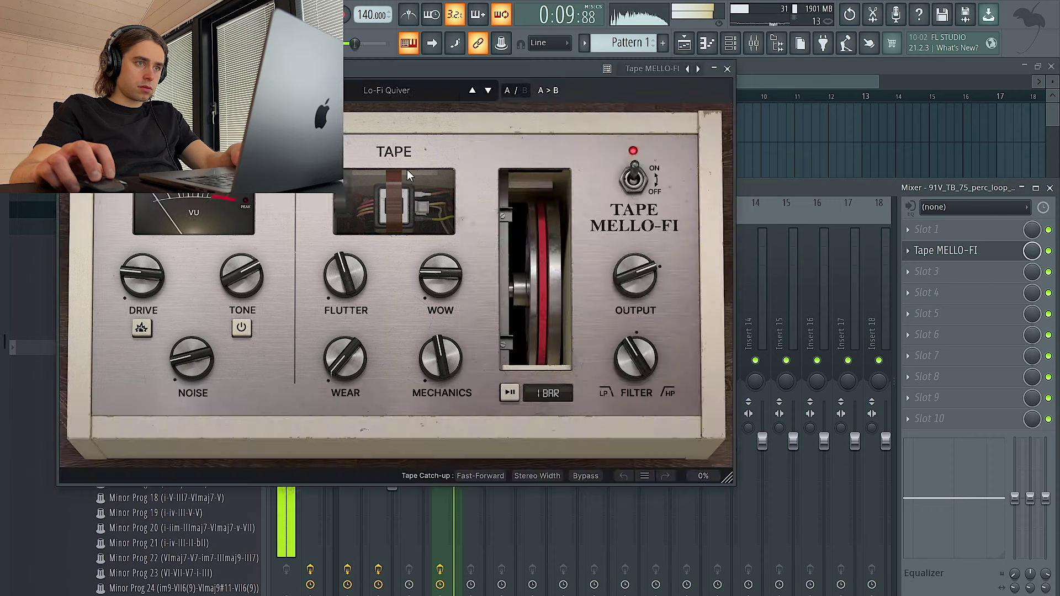
pyautogui.click(378, 96)
pyautogui.moveTo(436, 140)
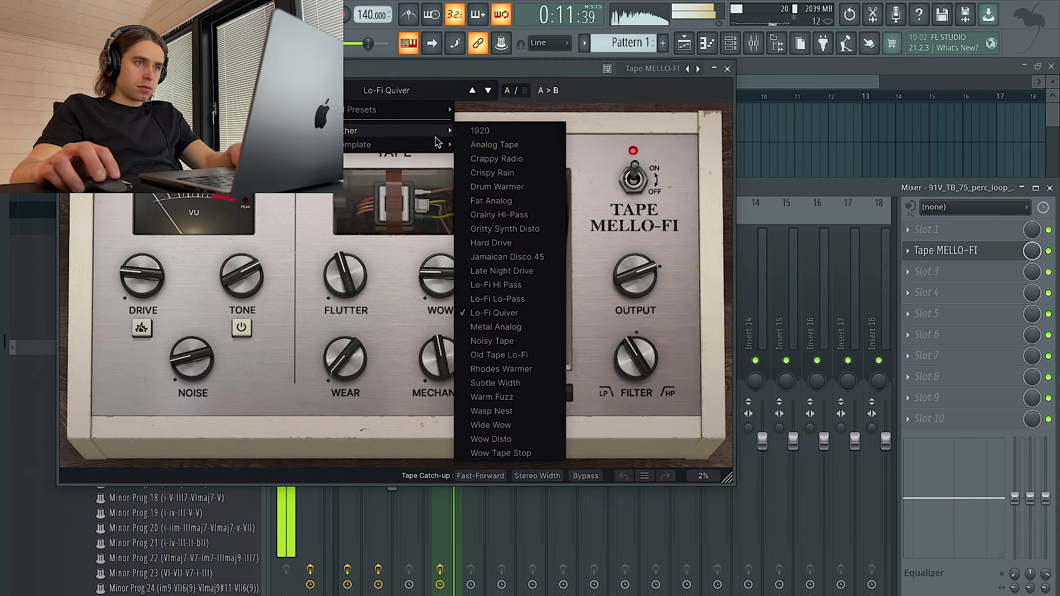
pyautogui.click(509, 188)
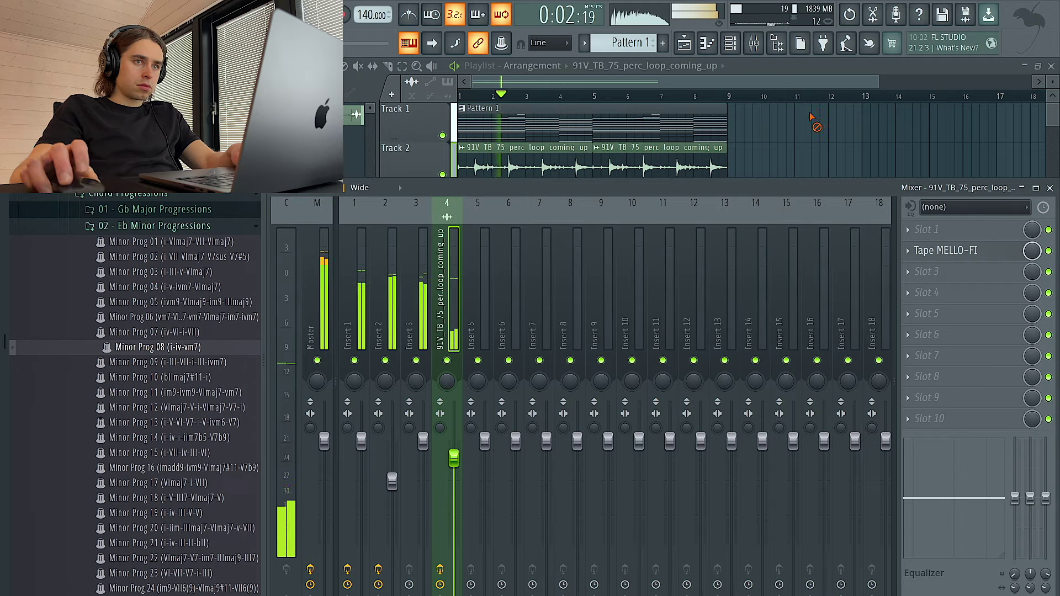
pyautogui.press('F9')
# Show the Unsorted group of channels in the channel rack.
pyautogui.press('F6')
pyautogui.click(364, 68)
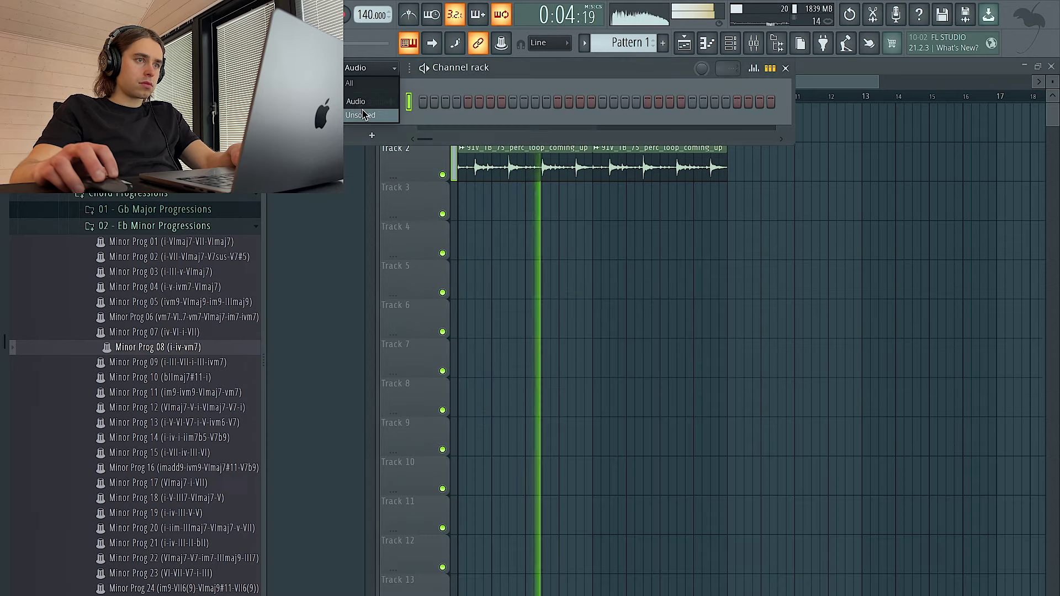
pyautogui.click(363, 114)
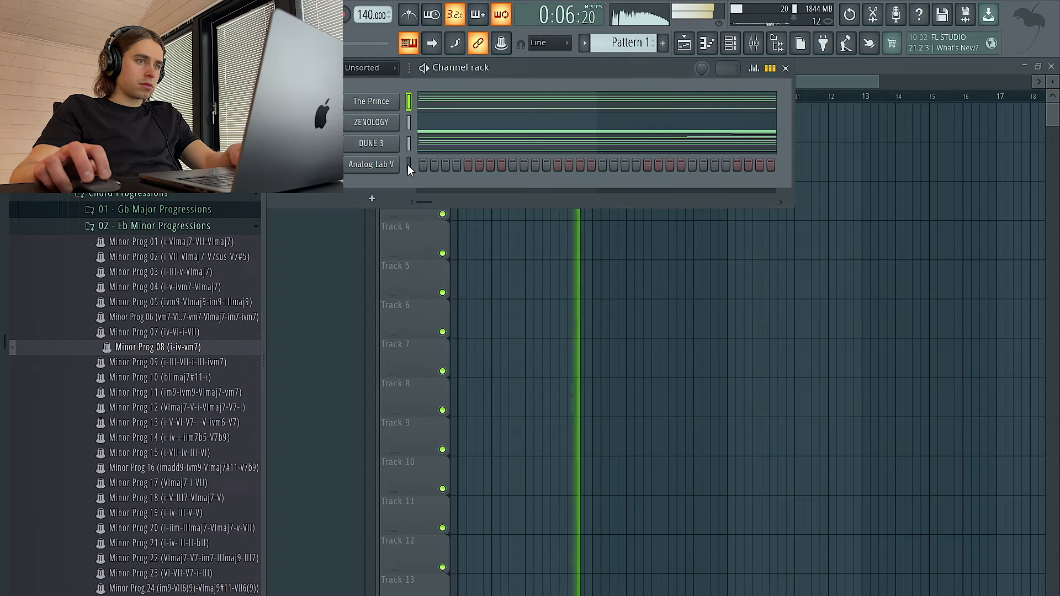
# Load Tape MELLO-FI on Insert 3, advance to the next preset, and set Drive to 26.4 %.
pyautogui.click(759, 40)
pyautogui.click(423, 253)
pyautogui.click(922, 231)
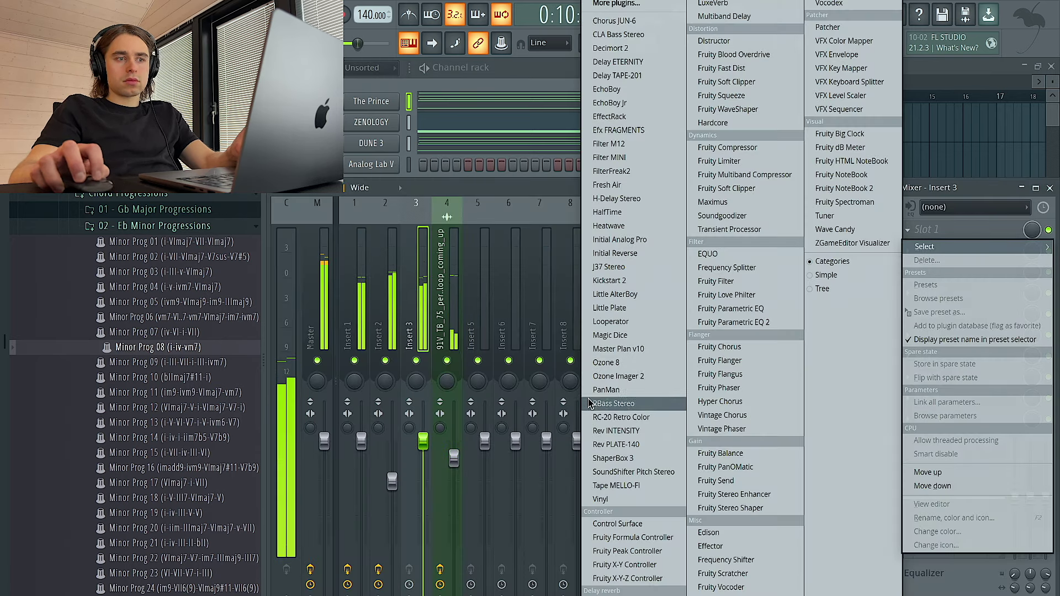
pyautogui.click(606, 486)
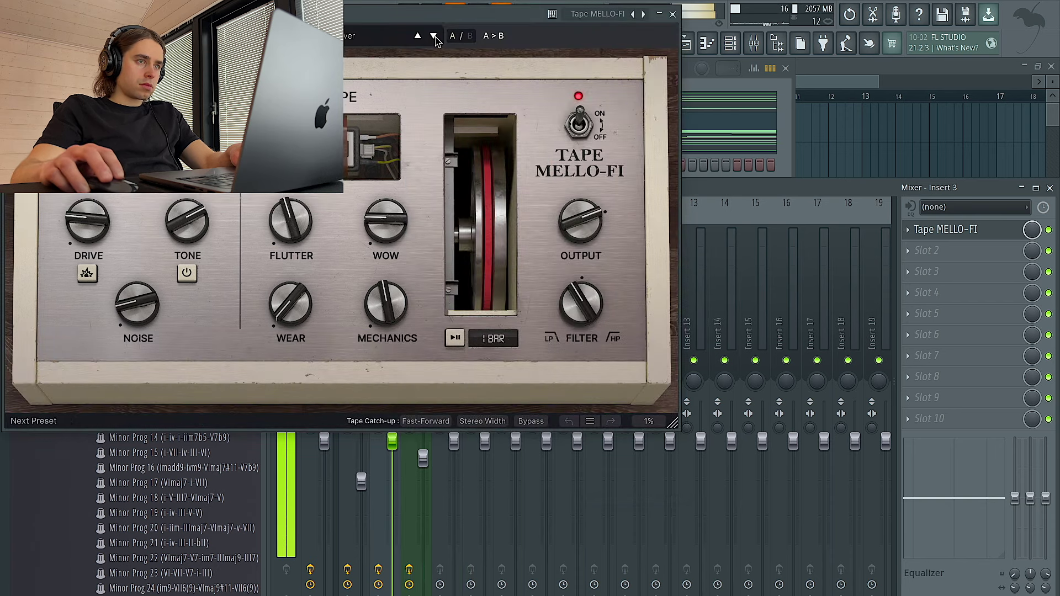
pyautogui.click(435, 37)
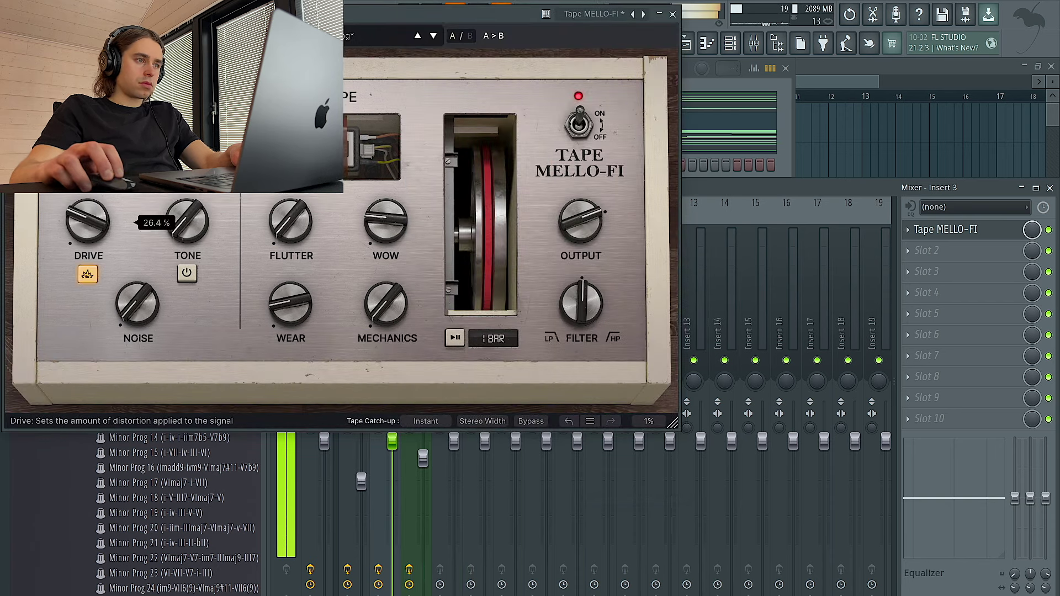
pyautogui.click(673, 14)
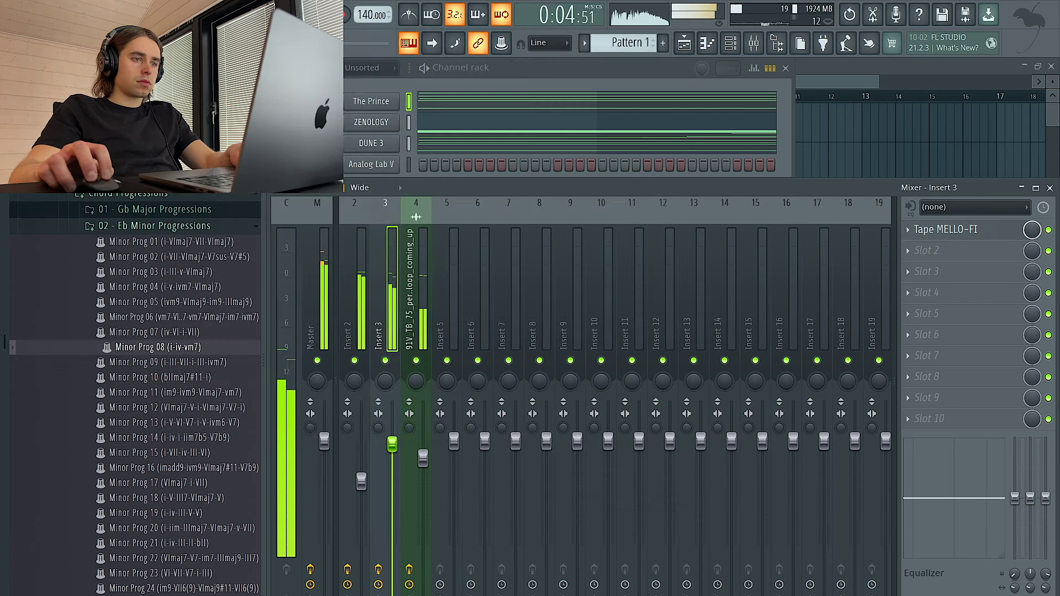
# Open Analog Lab V and browse its category of real and synth choirs and vocoder sounds.
pyautogui.click(479, 103)
pyautogui.click(363, 165)
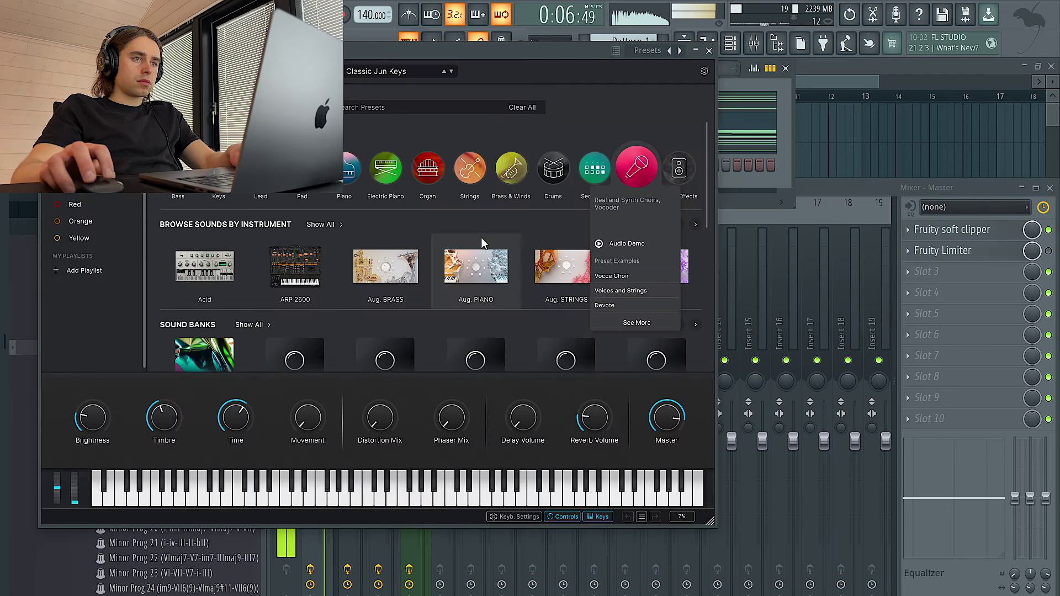
pyautogui.click(629, 174)
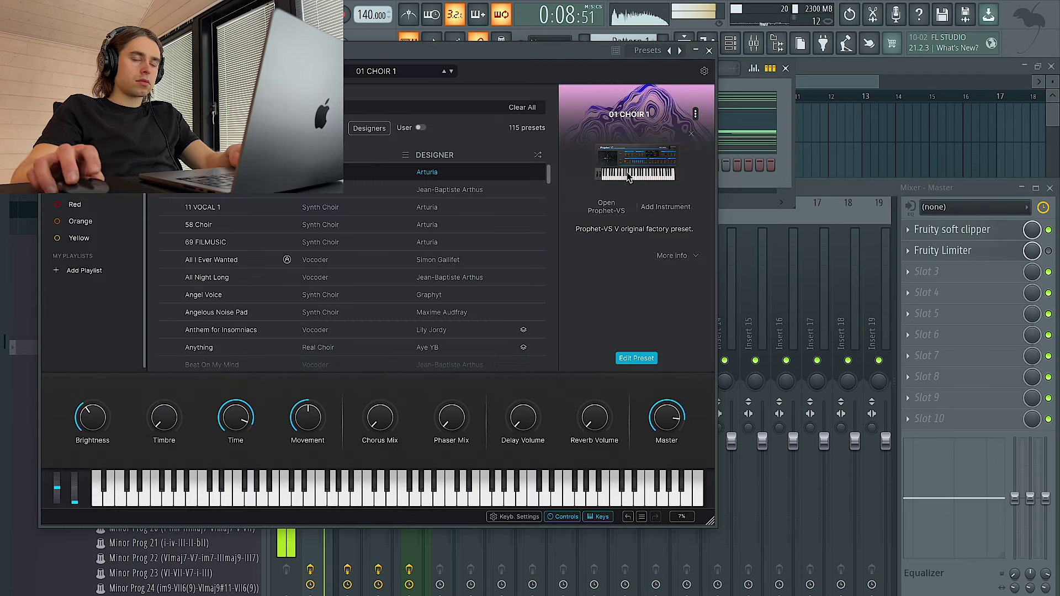
# Audition the 58 Choir and Anything presets in Analog Lab V, ignoring any missing samples.
pyautogui.scroll(1, 441, 223)
pyautogui.click(409, 221)
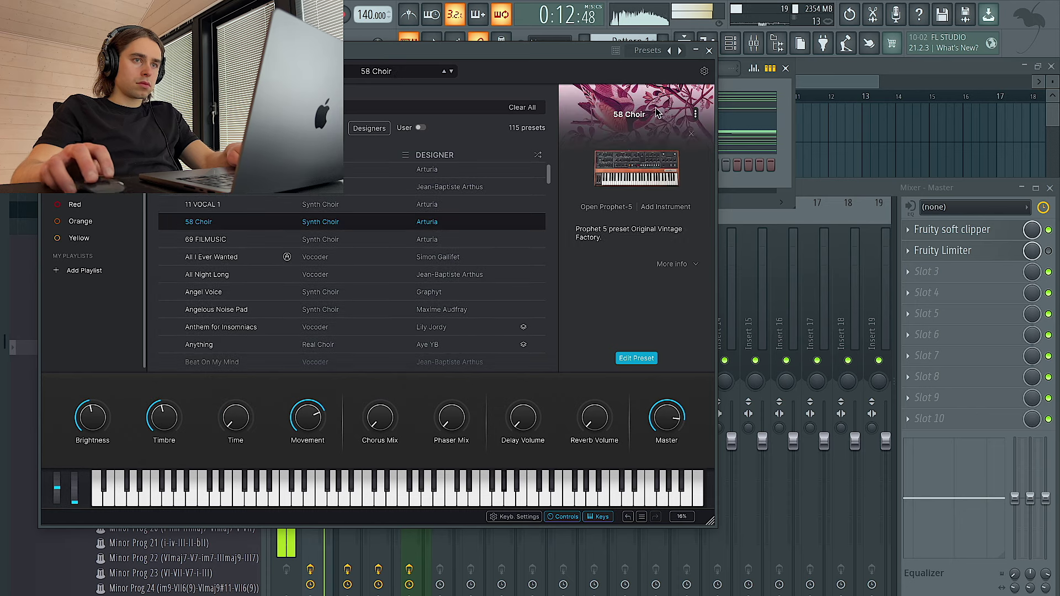
pyautogui.scroll(-1, 340, 325)
pyautogui.click(341, 325)
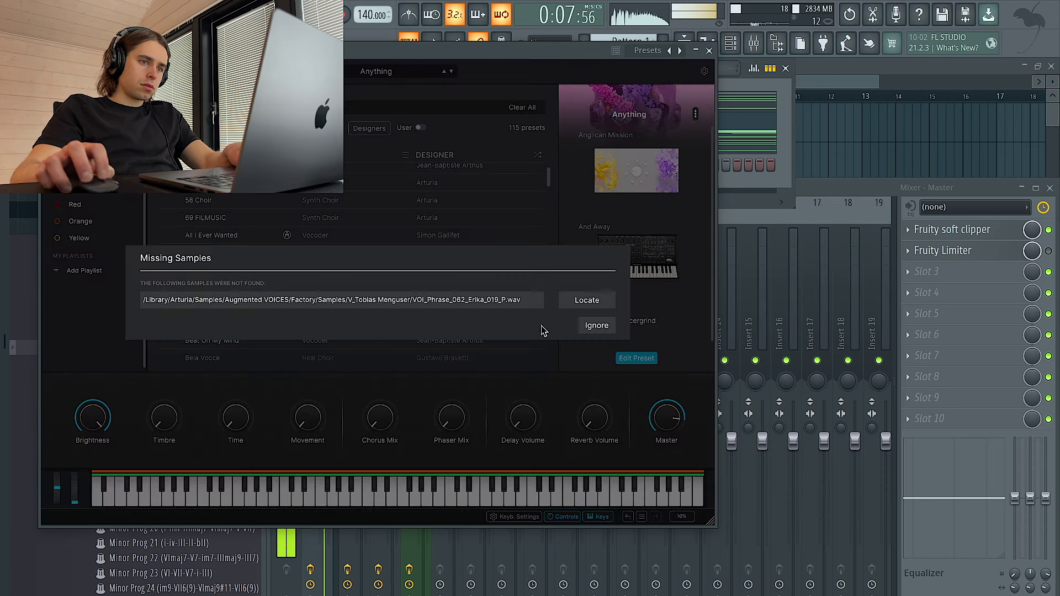
pyautogui.click(597, 326)
# Load the Bela Vocce real choir preset in Analog Lab V and close the plugin.
pyautogui.scroll(-4, 397, 281)
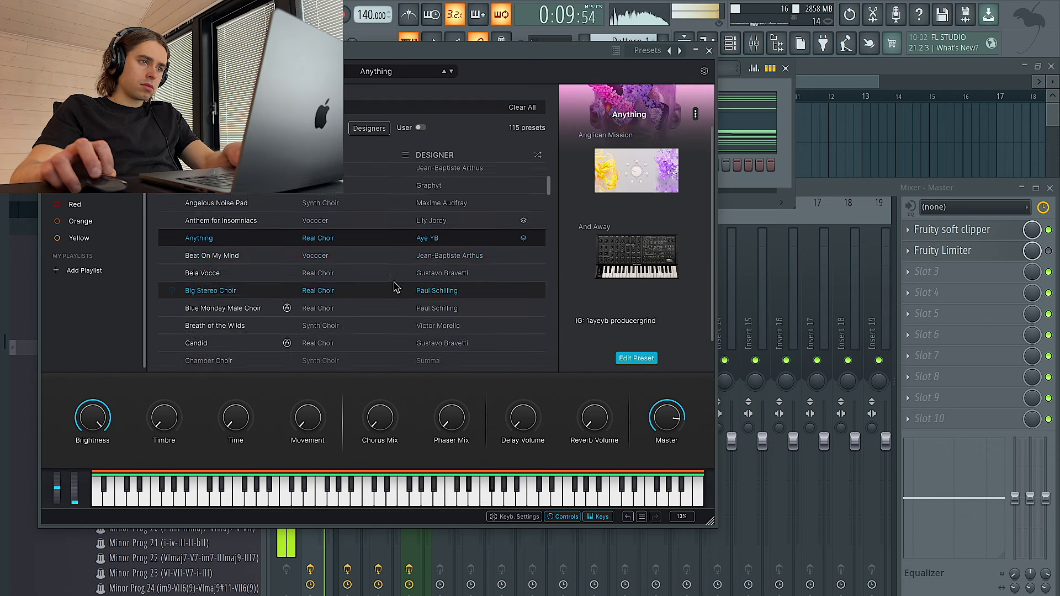
pyautogui.click(386, 271)
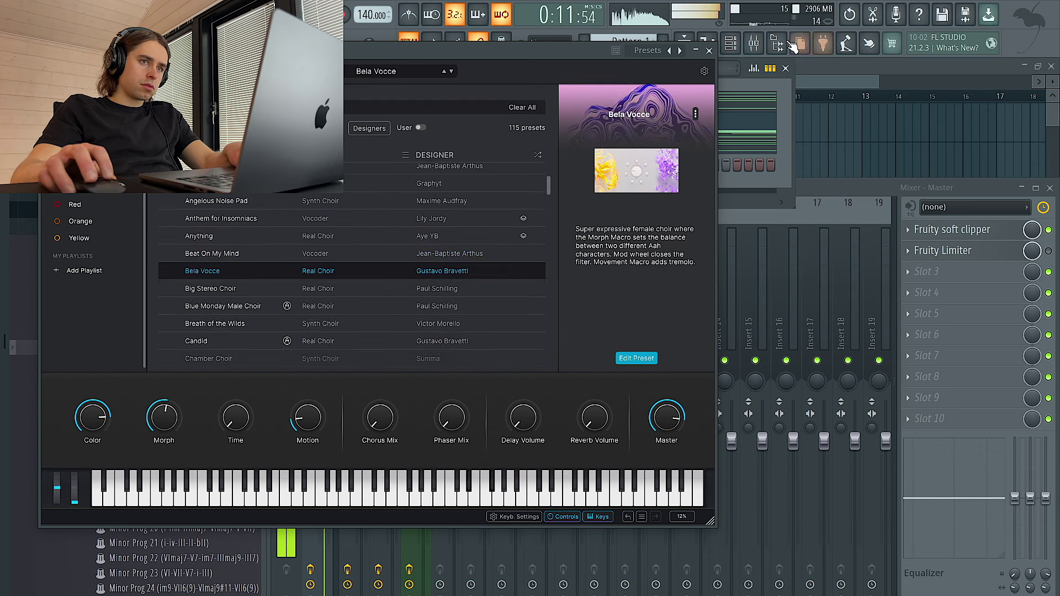
pyautogui.click(709, 50)
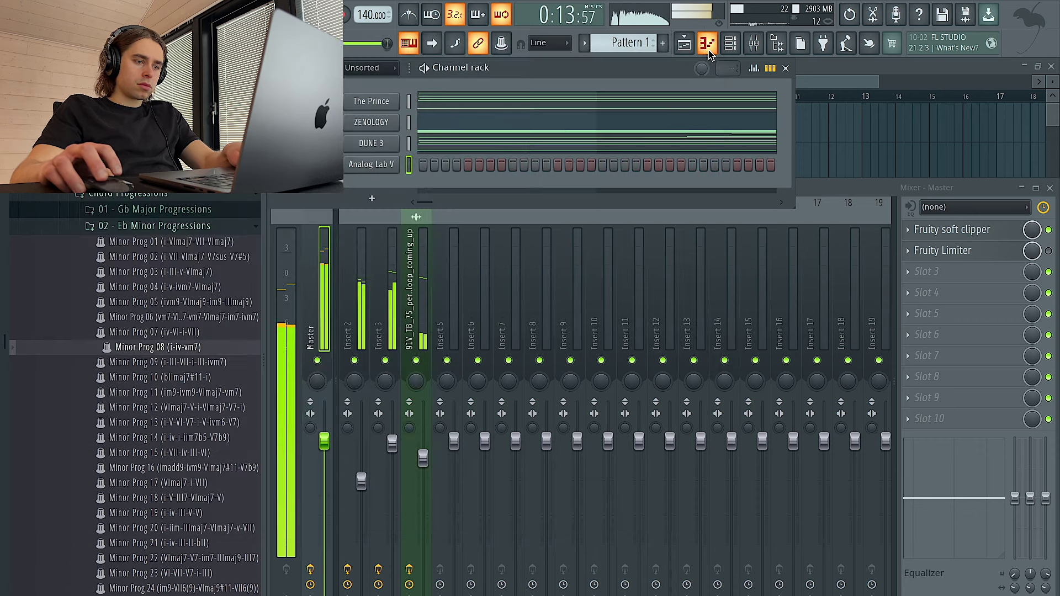
# Record a played choir part for Analog Lab V as notes and automation, and stop playback at the playlist.
pyautogui.click(346, 15)
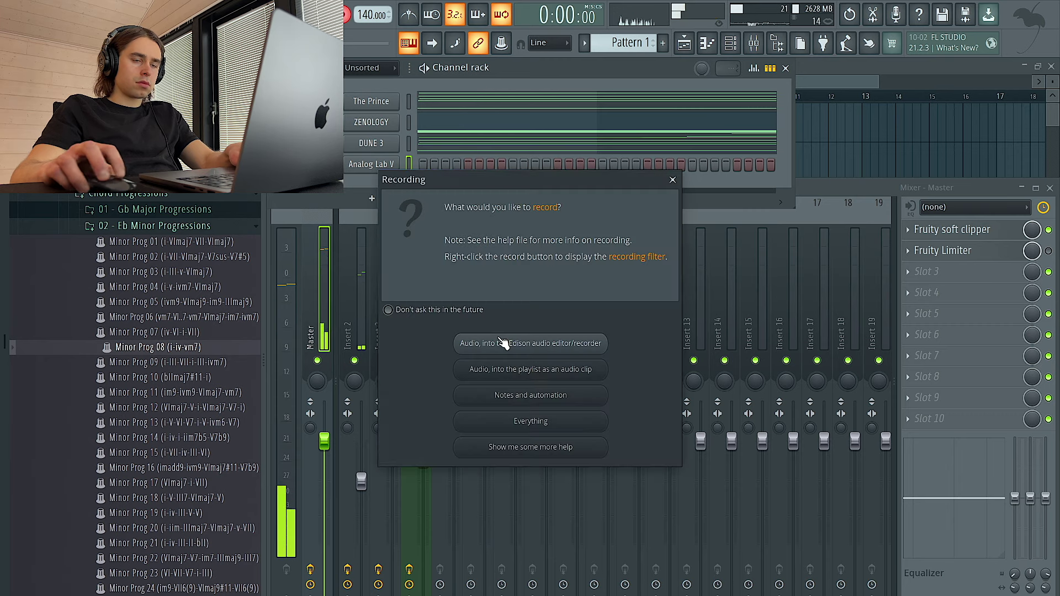
pyautogui.click(546, 393)
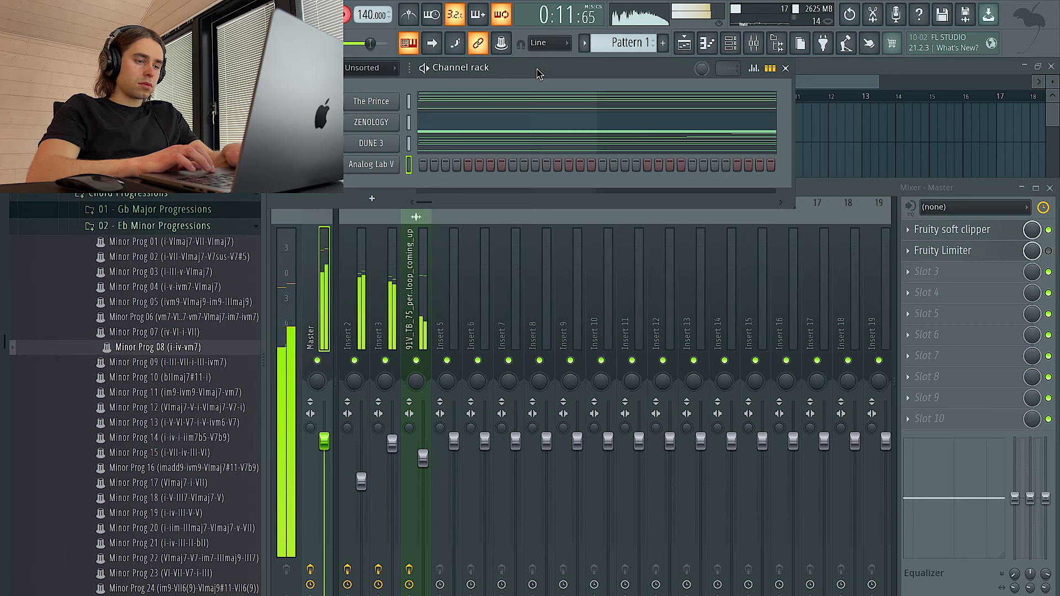
pyautogui.press('F9')
pyautogui.press('F5')
pyautogui.press('space')
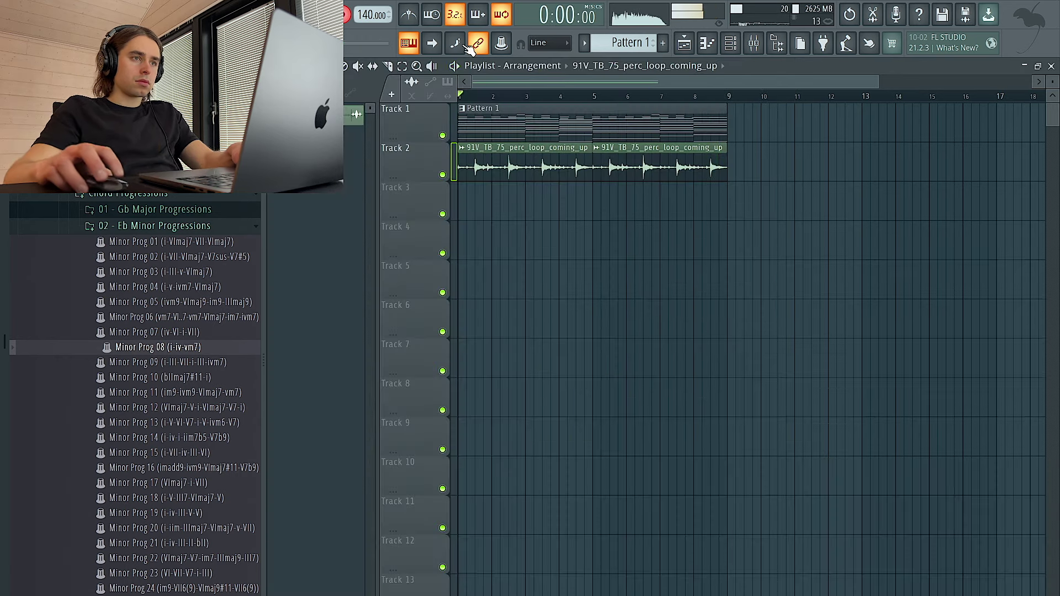
# Delete the recorded Analog Lab V notes before bar 5 and move the remaining notes back to start at bar 1.
pyautogui.press('F7')
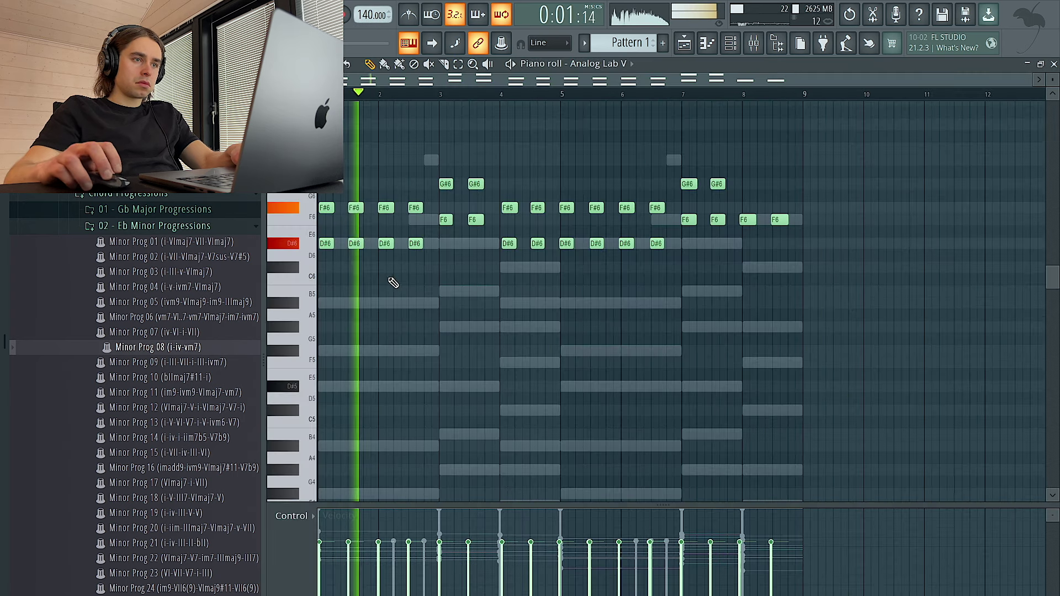
pyautogui.moveTo(475, 289); pyautogui.dragTo(326, 185)
pyautogui.press('Delete')
pyautogui.hotkey('ctrl', 'a')
pyautogui.press('space')
pyautogui.rightClick(503, 205)
pyautogui.hotkey('ctrl', 'a')
pyautogui.moveTo(563, 208); pyautogui.dragTo(315, 208)
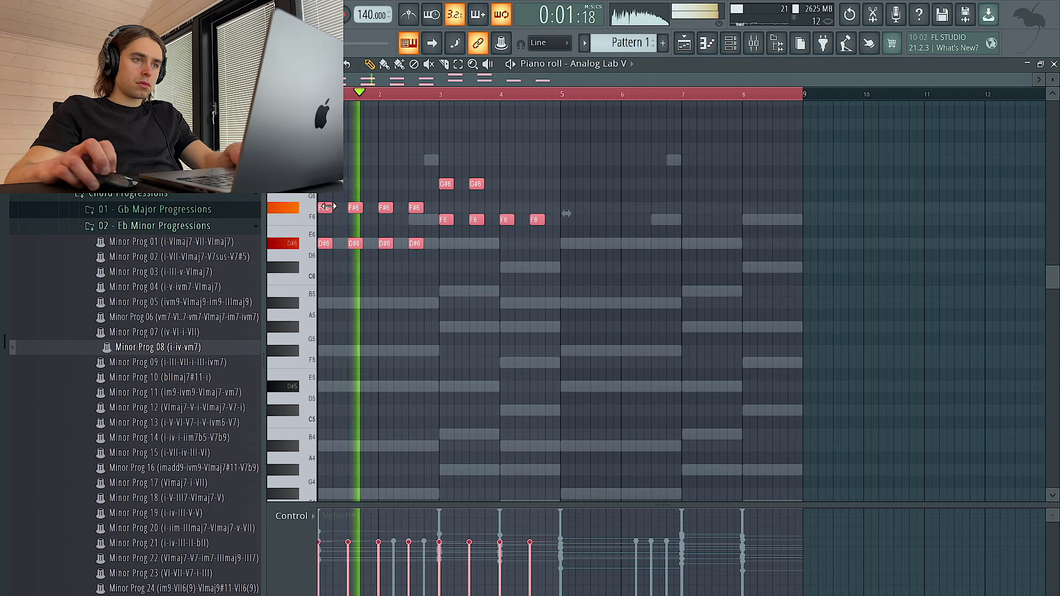
# Try two C#6 notes beneath the F6 notes in bar 4 and delete them.
pyautogui.scroll(2, 330, 205)
pyautogui.keyDown('ctrl'); pyautogui.click(373, 228); pyautogui.keyUp('ctrl')
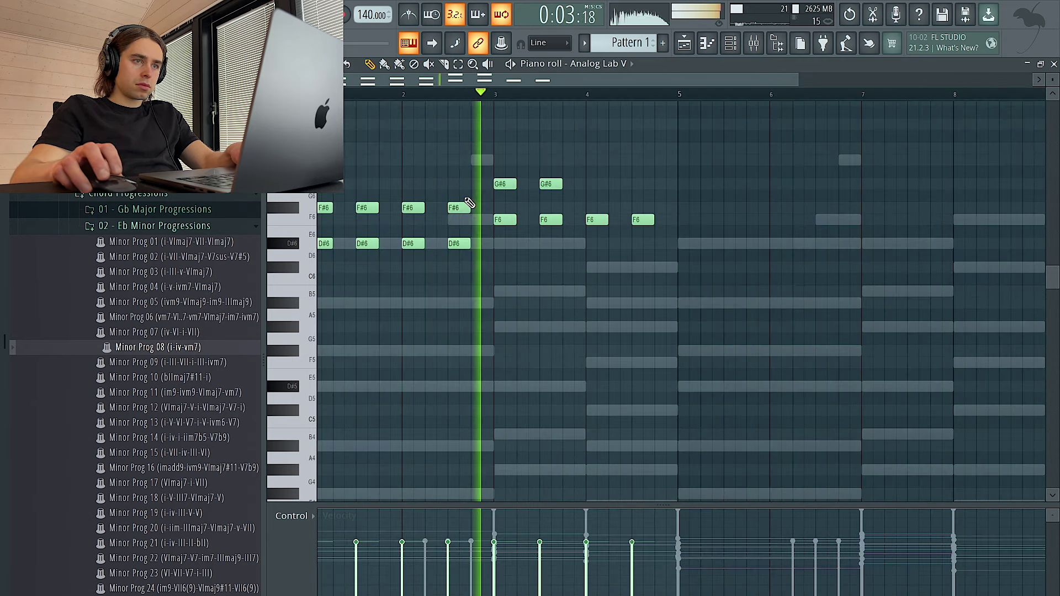
pyautogui.click(598, 267)
pyautogui.click(642, 267)
pyautogui.rightClick(597, 267)
pyautogui.rightClick(642, 267)
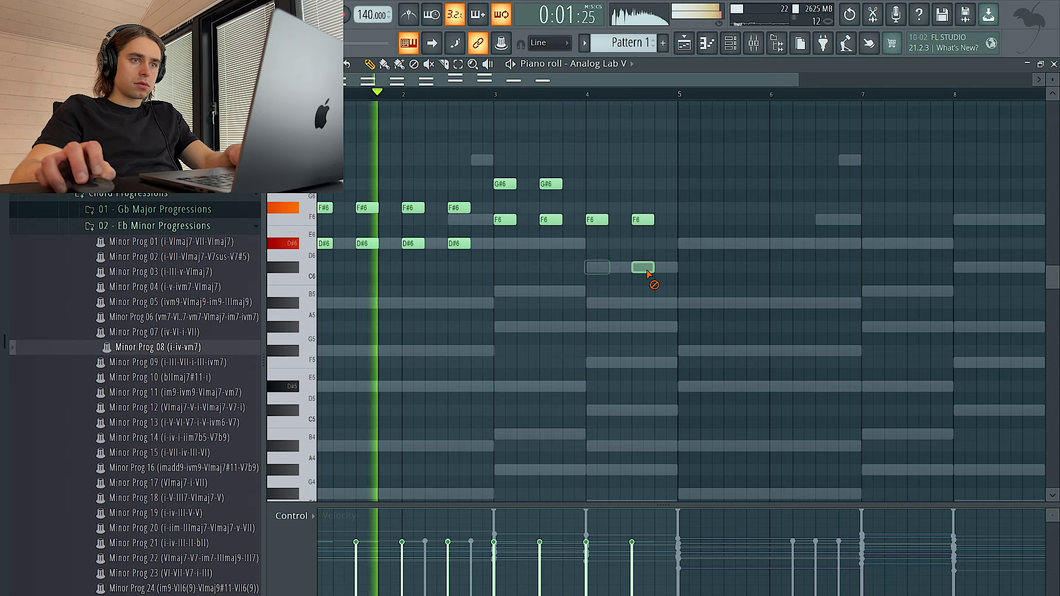
# Add two C#6 notes in bar 4 of the Analog Lab V part, aligned with the two F6 notes.
pyautogui.scroll(3, 657, 274)
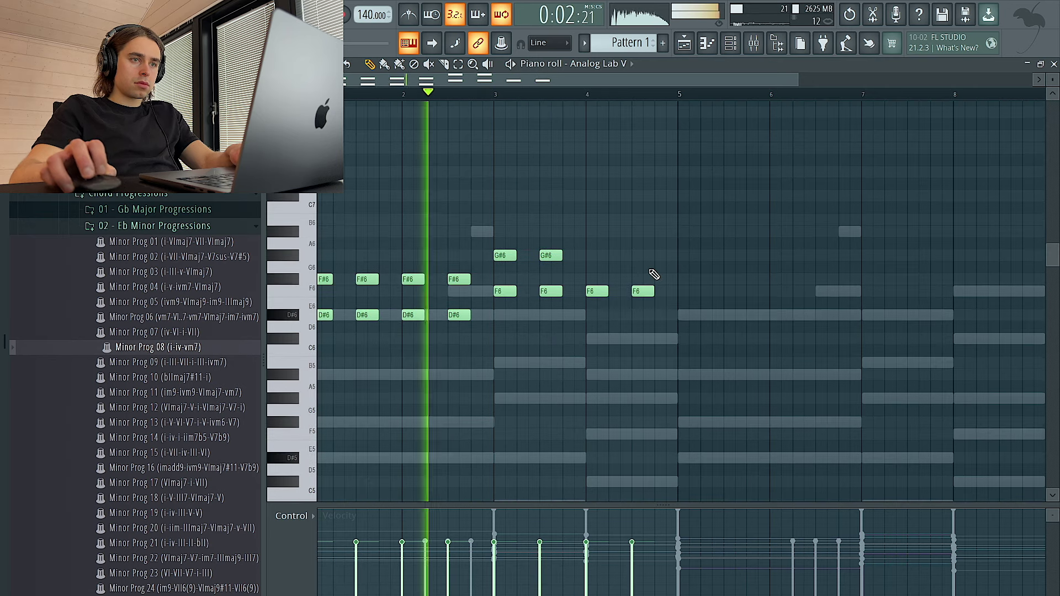
pyautogui.click(594, 339)
pyautogui.click(635, 339)
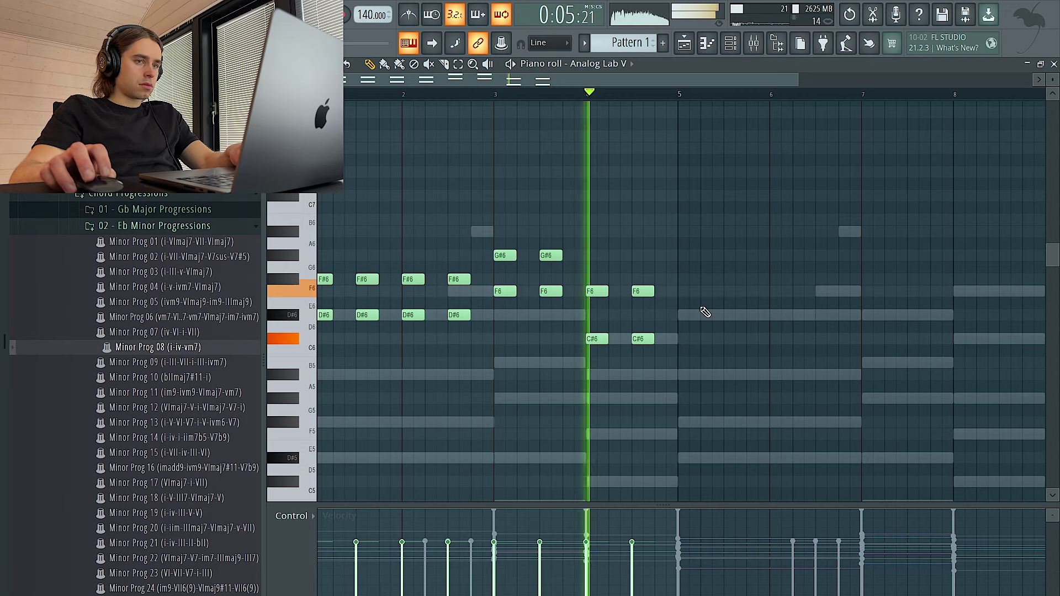
# Duplicate the four-bar Analog Lab V part into bars 5–8 and restart playback.
pyautogui.hotkey('ctrl', 'a')
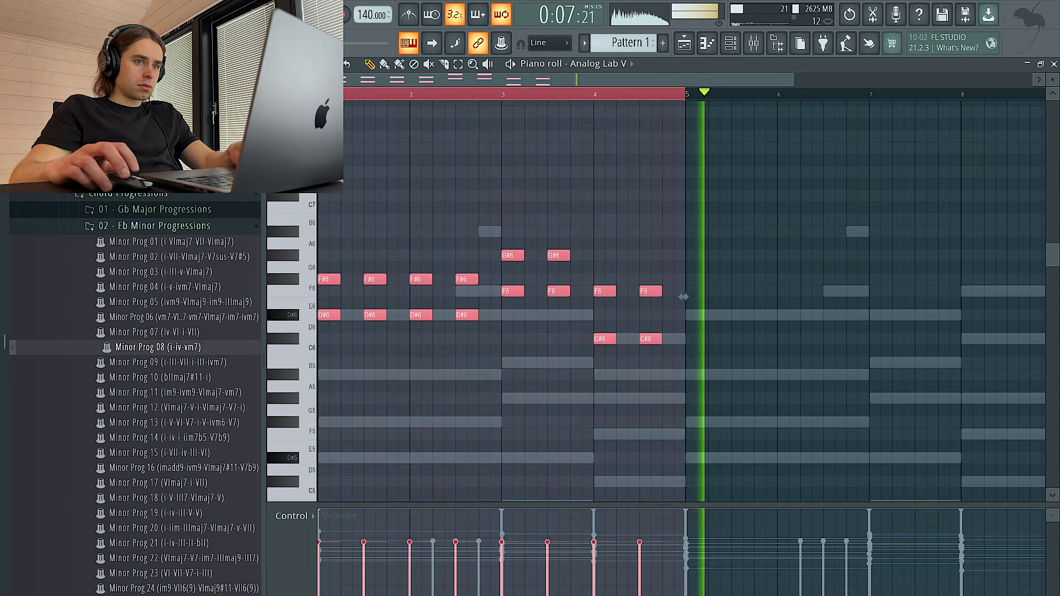
pyautogui.hotkey('ctrl', 'b')
pyautogui.press('space')
pyautogui.keyDown('ctrl'); pyautogui.click(551, 219); pyautogui.keyUp('ctrl')
pyautogui.press('space')
# Lower the velocity of the C#6 notes in bars 4 and 8, and slightly reduce the velocity of the whole Analog Lab V part.
pyautogui.keyDown('ctrl'); pyautogui.moveTo(654, 353); pyautogui.dragTo(569, 328); pyautogui.keyUp('ctrl')
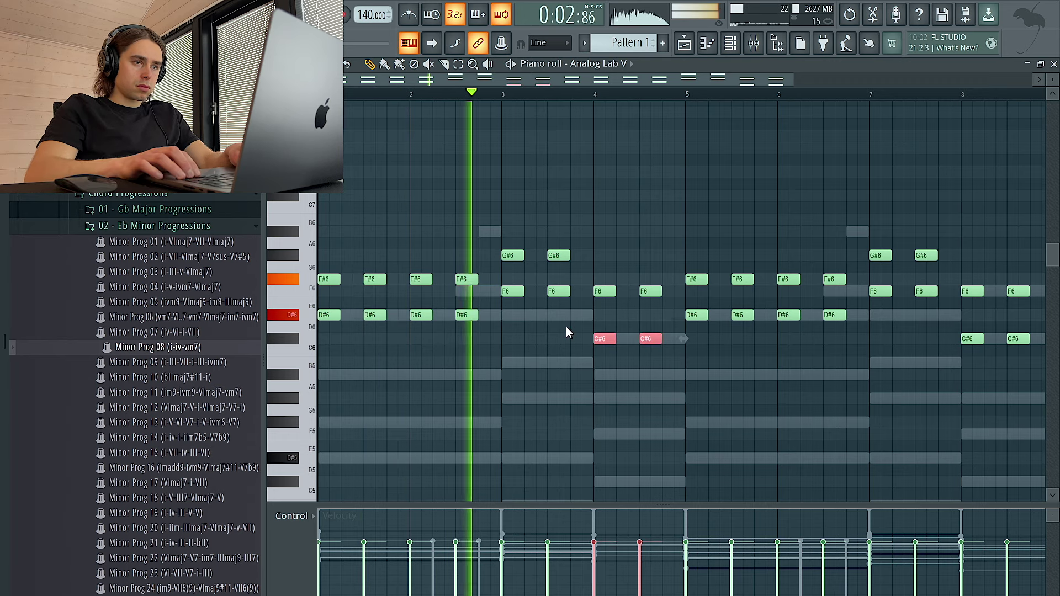
pyautogui.scroll(-2, 565, 326)
pyautogui.keyDown('ctrl'); pyautogui.moveTo(890, 379); pyautogui.dragTo(449, 338); pyautogui.keyUp('ctrl')
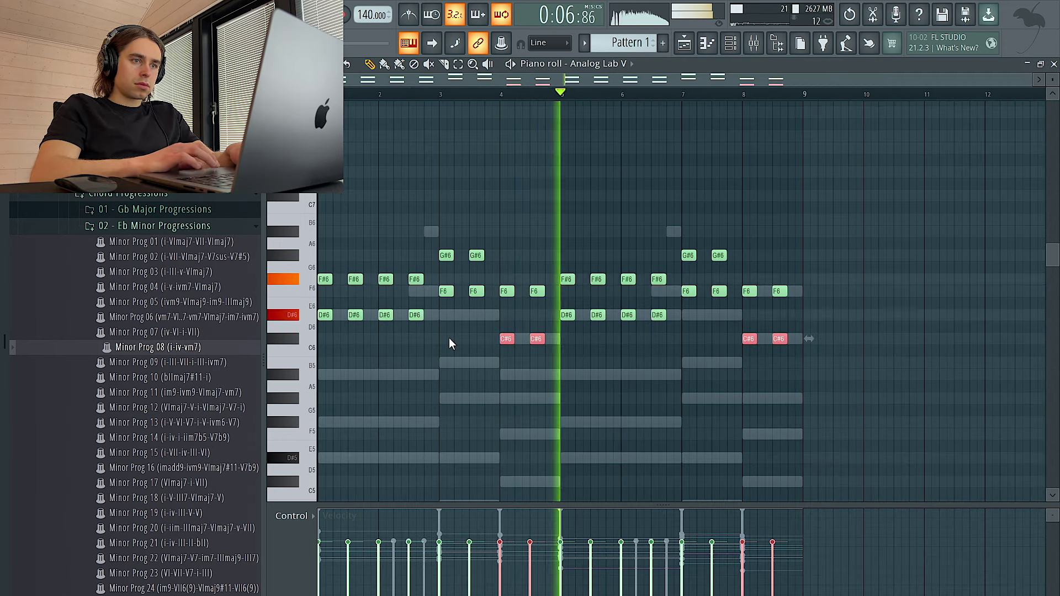
pyautogui.keyDown('ctrl'); pyautogui.click(646, 349); pyautogui.keyUp('ctrl')
pyautogui.hotkey('ctrl', 'a')
pyautogui.keyDown('alt'); pyautogui.scroll(-2, 802, 362); pyautogui.keyUp('alt')
pyautogui.keyDown('ctrl'); pyautogui.click(802, 362); pyautogui.keyUp('ctrl')
# Try the Analog Lab V part an octave lower and audition the presets Big Stereo Choir and Blue Monday Male Choir.
pyautogui.click(731, 43)
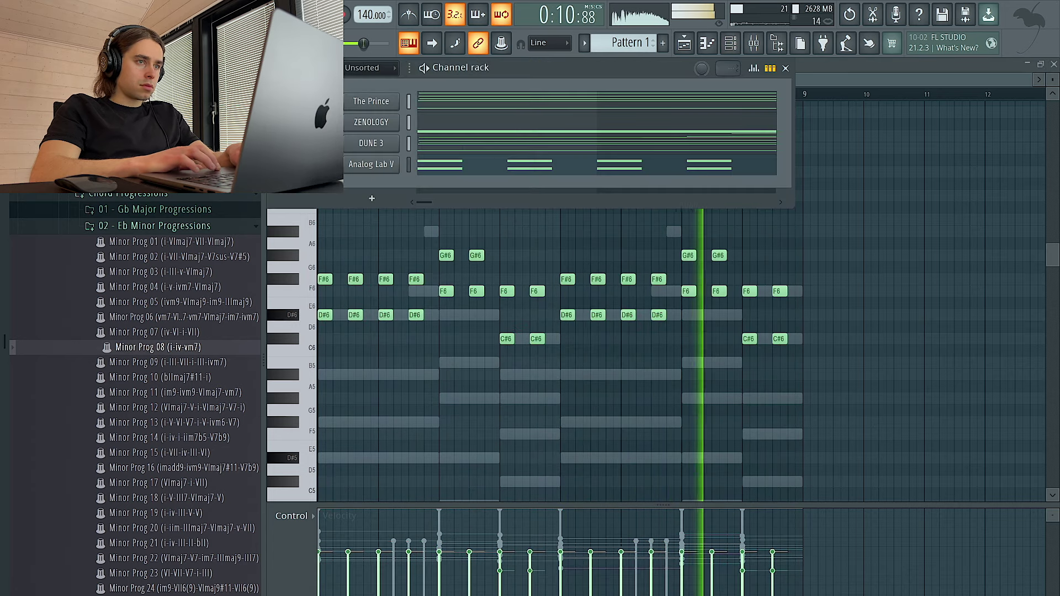
pyautogui.click(373, 167)
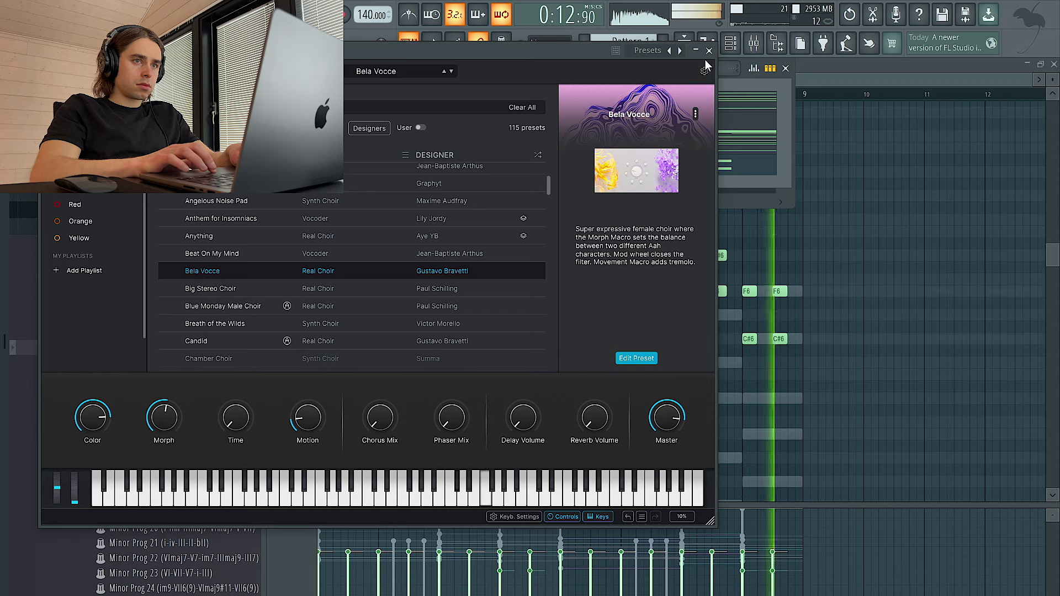
pyautogui.click(906, 283)
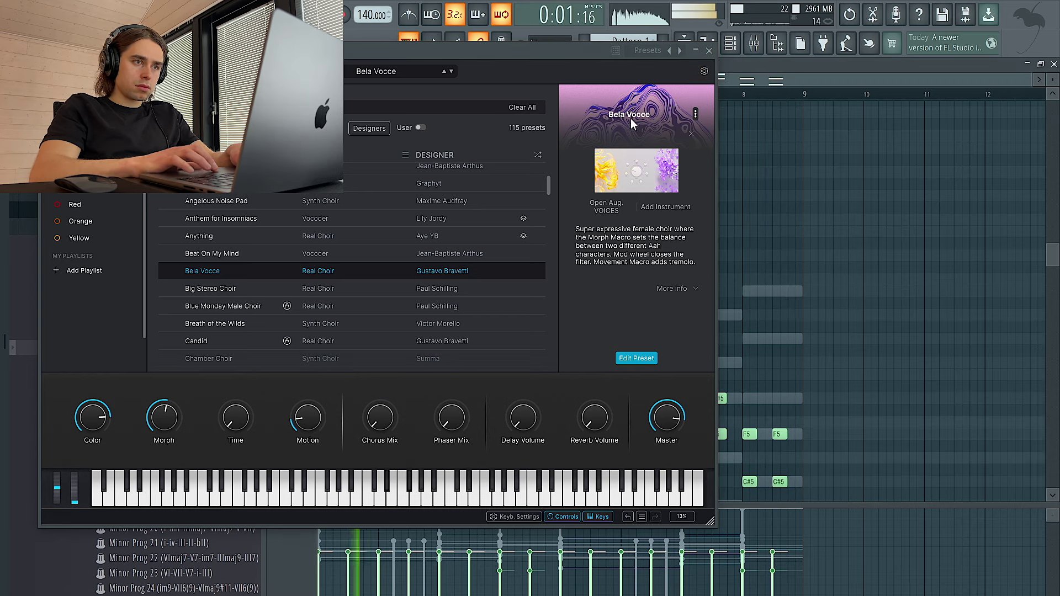
pyautogui.click(459, 288)
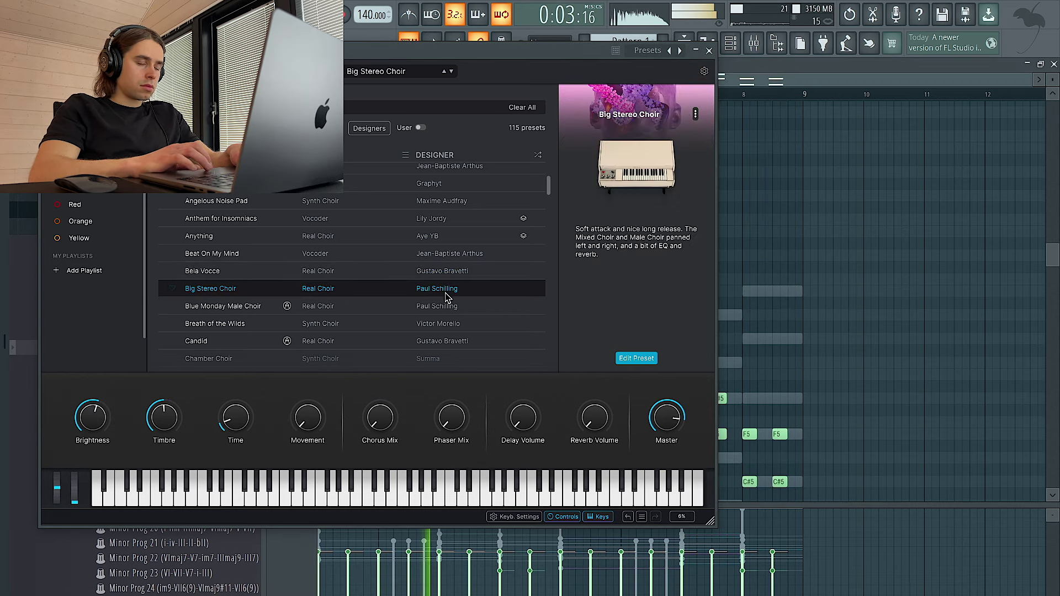
pyautogui.click(430, 306)
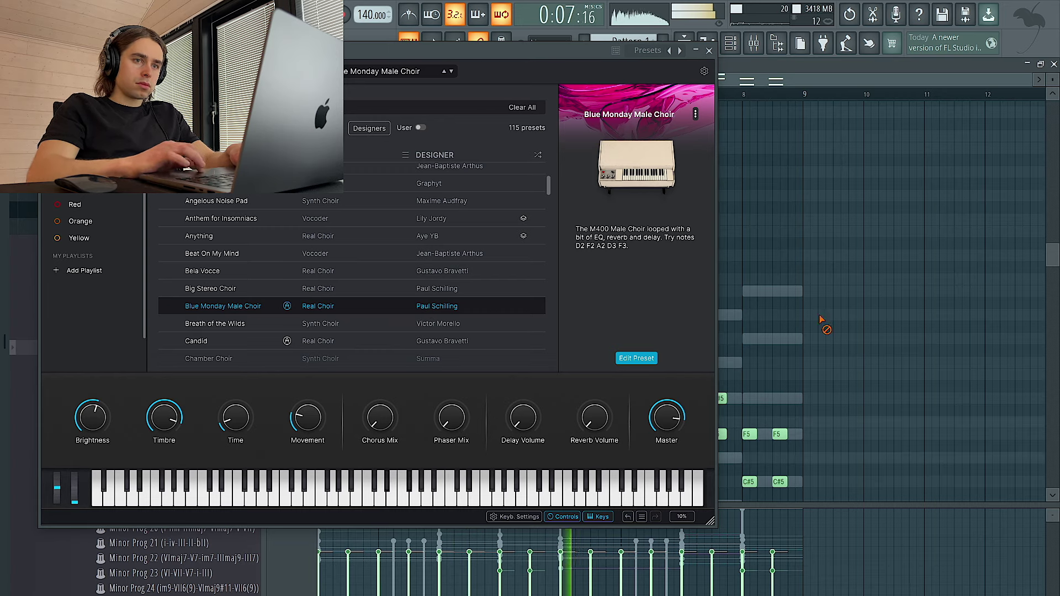
pyautogui.click(708, 50)
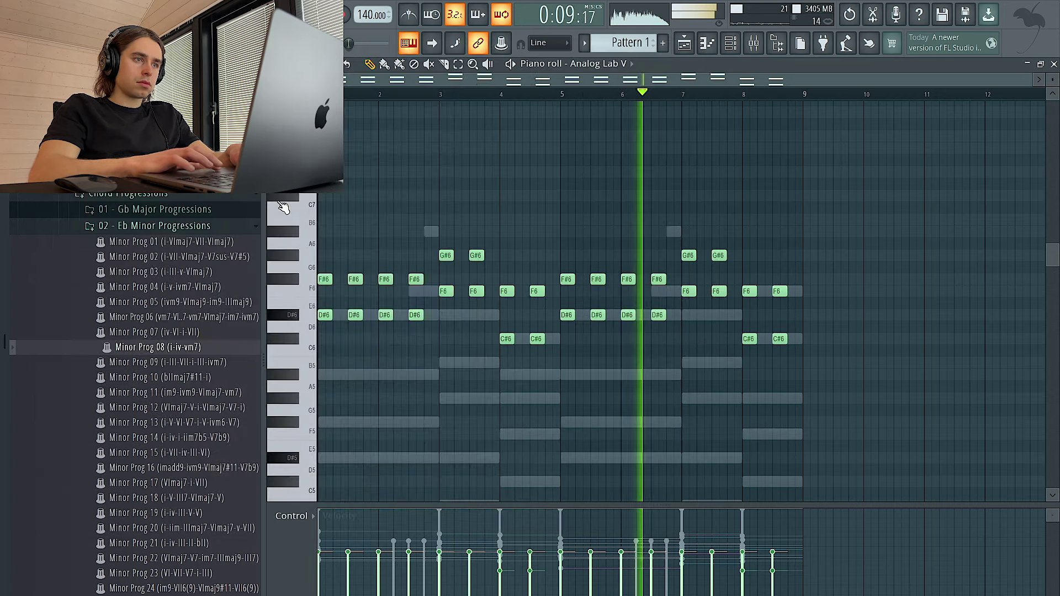
# Load Kickstart 2 on mixer insert 5 for Analog Lab V and compare sidechain curves, choosing Mids Chain.
pyautogui.press('F6')
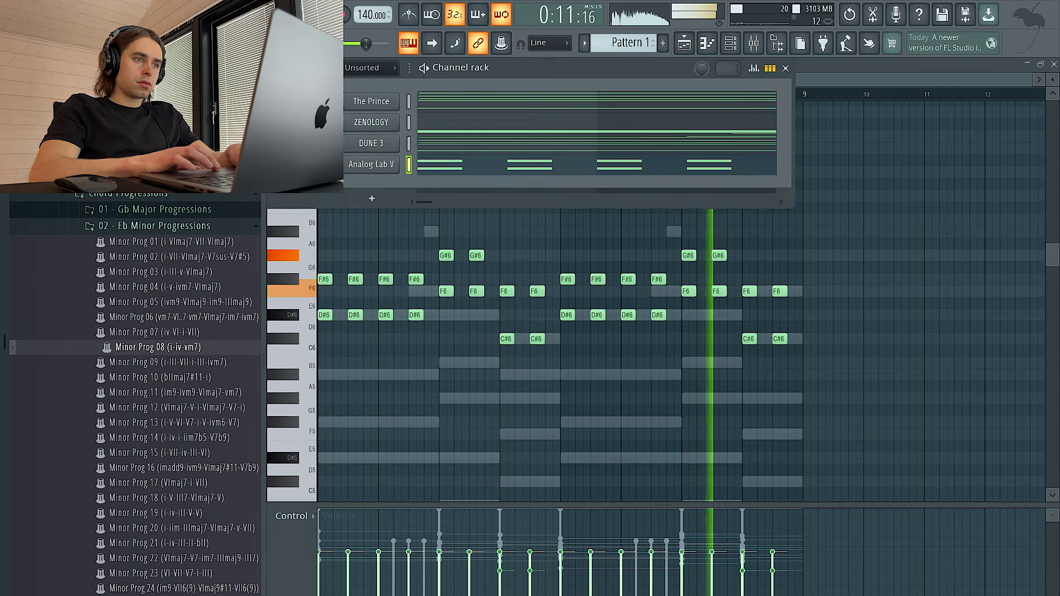
pyautogui.click(371, 164)
pyautogui.click(336, 327)
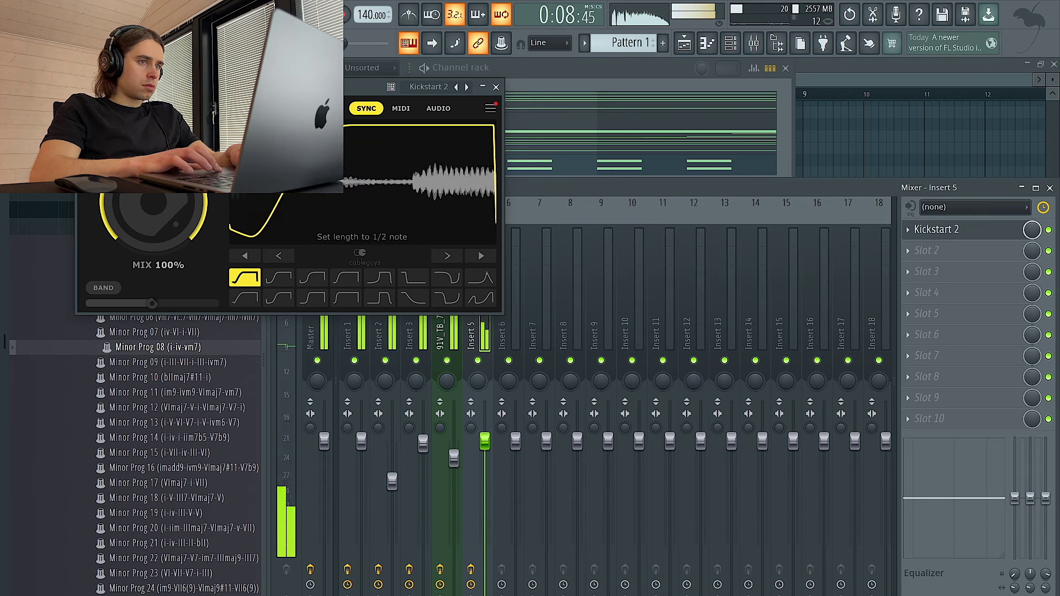
pyautogui.click(245, 298)
pyautogui.click(272, 109)
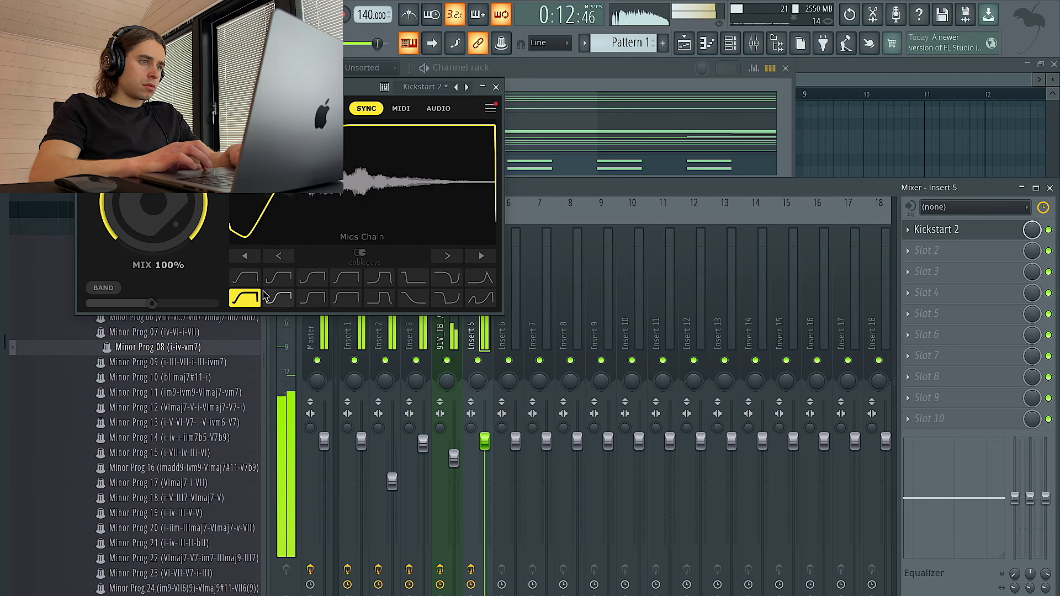
pyautogui.click(245, 278)
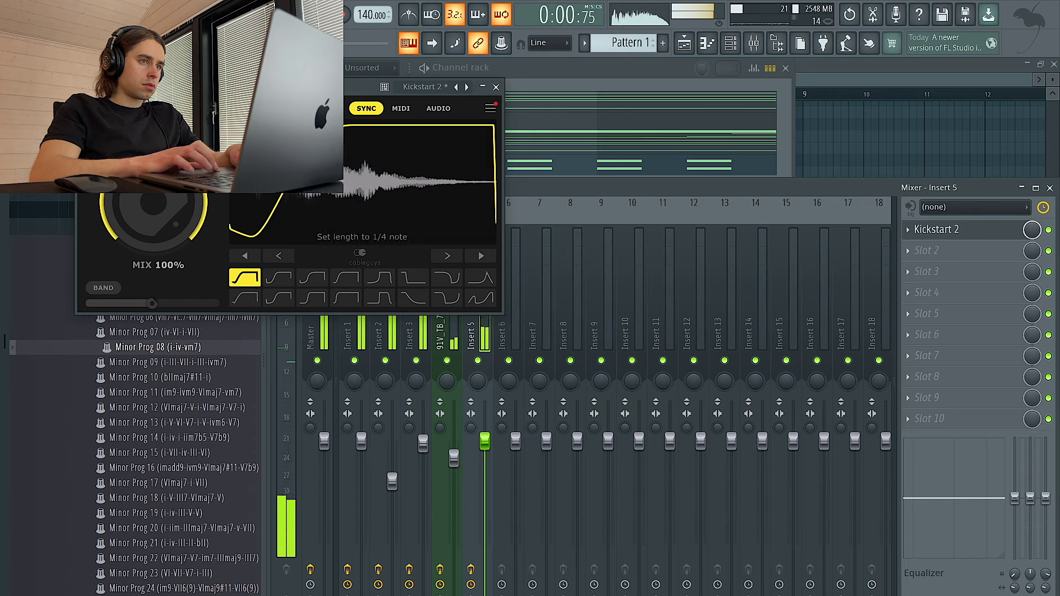
pyautogui.click(245, 299)
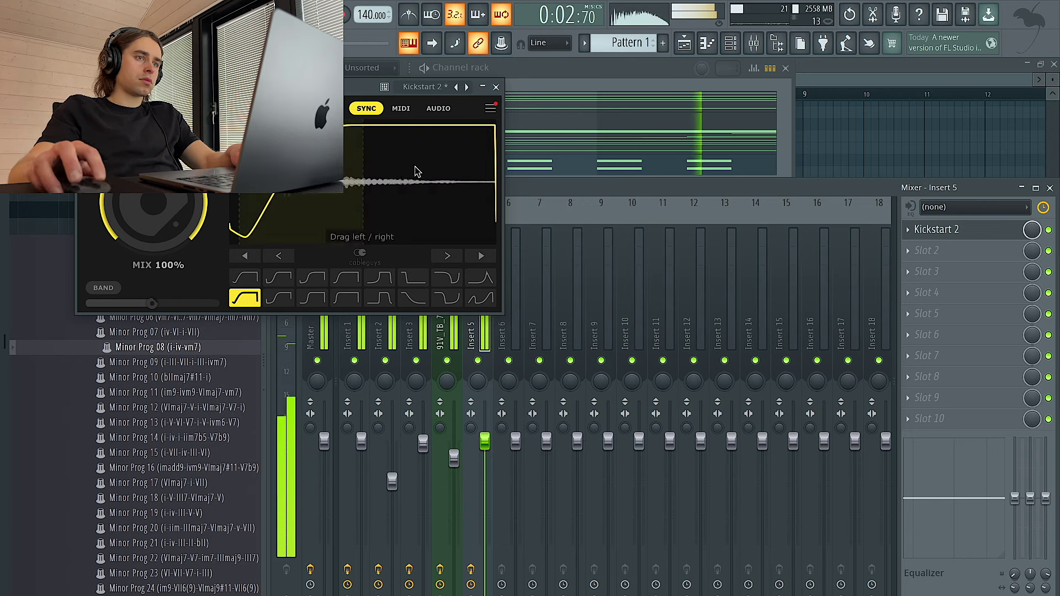
pyautogui.press('Escape')
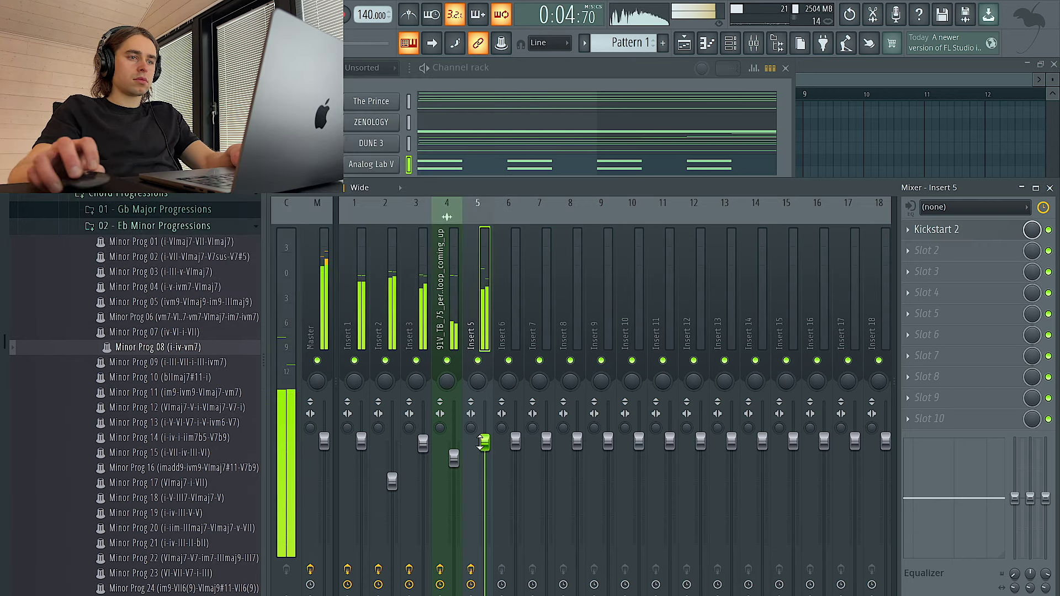
# Add Fruity parametric EQ 2 to slot 3 of insert 5 with the 20Hz + 18kHz cut preset, raising the low cut to about 250 Hz.
pyautogui.click(933, 272)
pyautogui.click(743, 323)
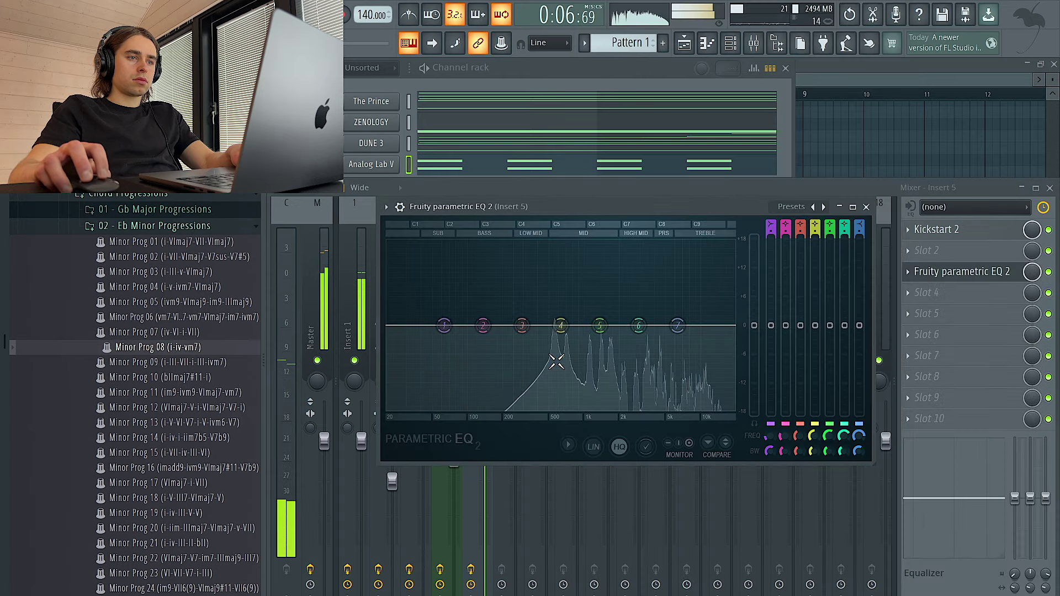
pyautogui.moveTo(387, 325); pyautogui.dragTo(519, 325)
pyautogui.click(853, 207)
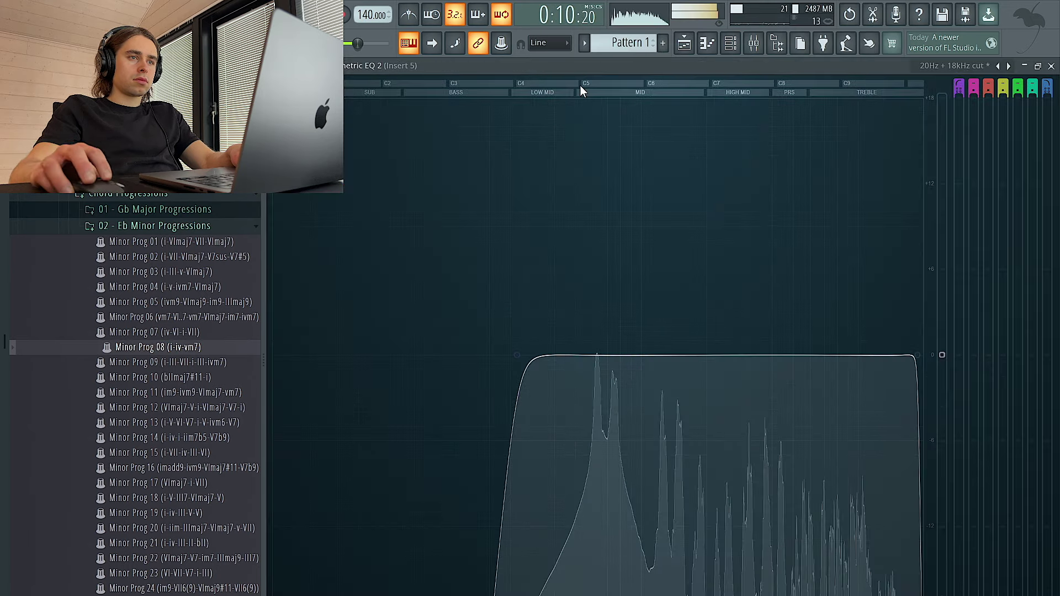
pyautogui.click(1038, 66)
pyautogui.click(866, 207)
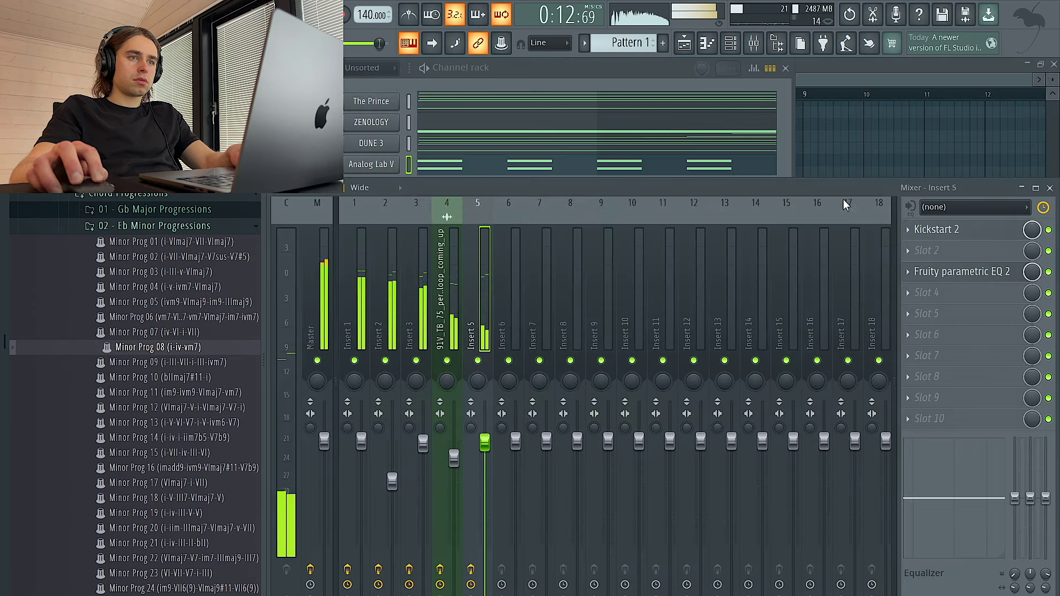
# Add a second DUNE 3 channel and a Crash – Straight sample channel with a hit on its first step.
pyautogui.click(479, 82)
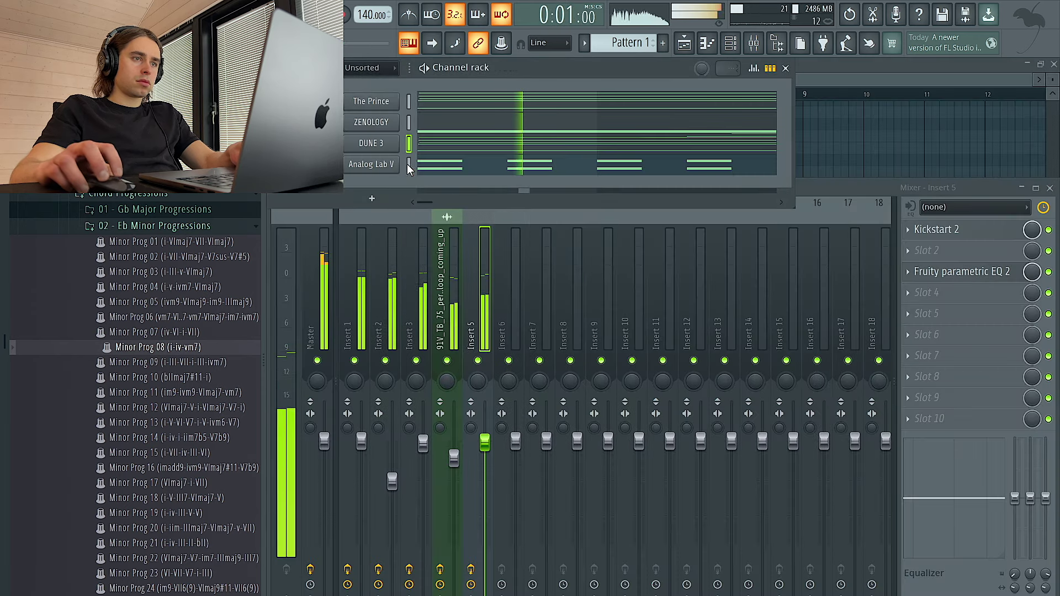
pyautogui.click(372, 202)
pyautogui.click(317, 197)
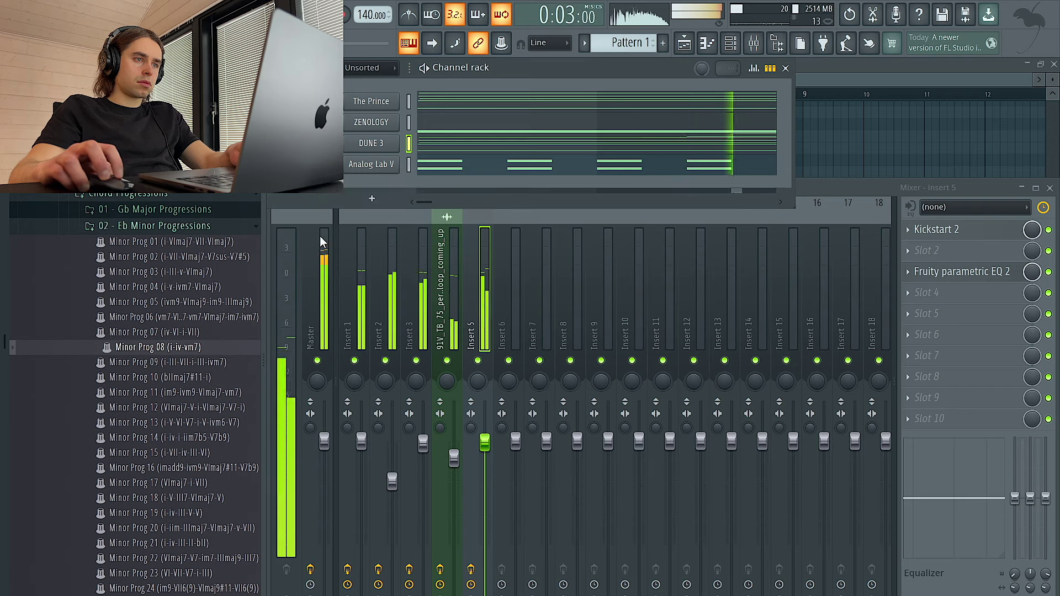
pyautogui.click(375, 202)
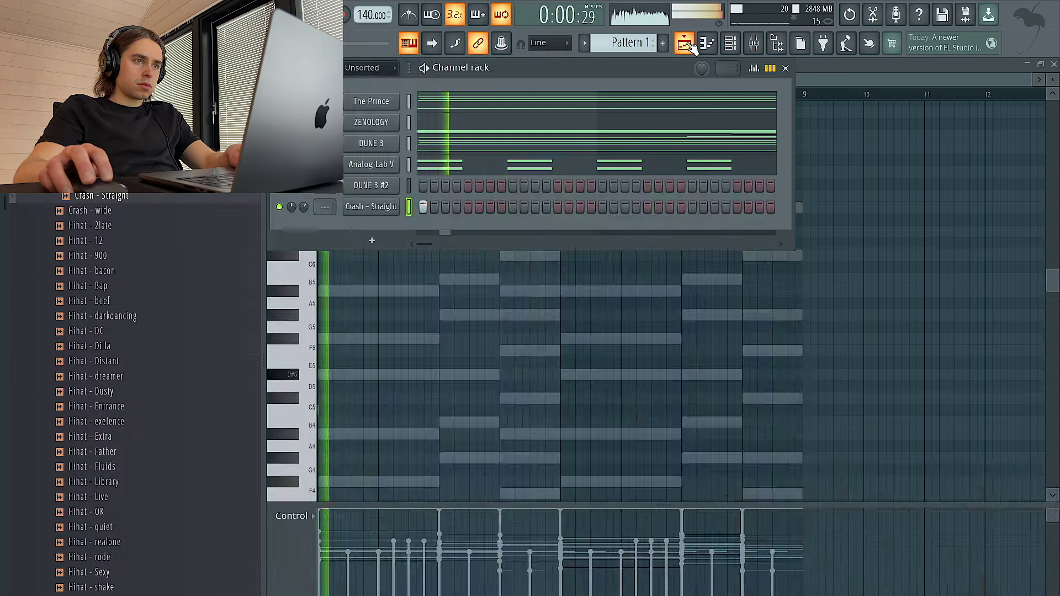
# Split Pattern 1 by channel so each instrument has its own pattern.
pyautogui.click(730, 43)
pyautogui.click(629, 43)
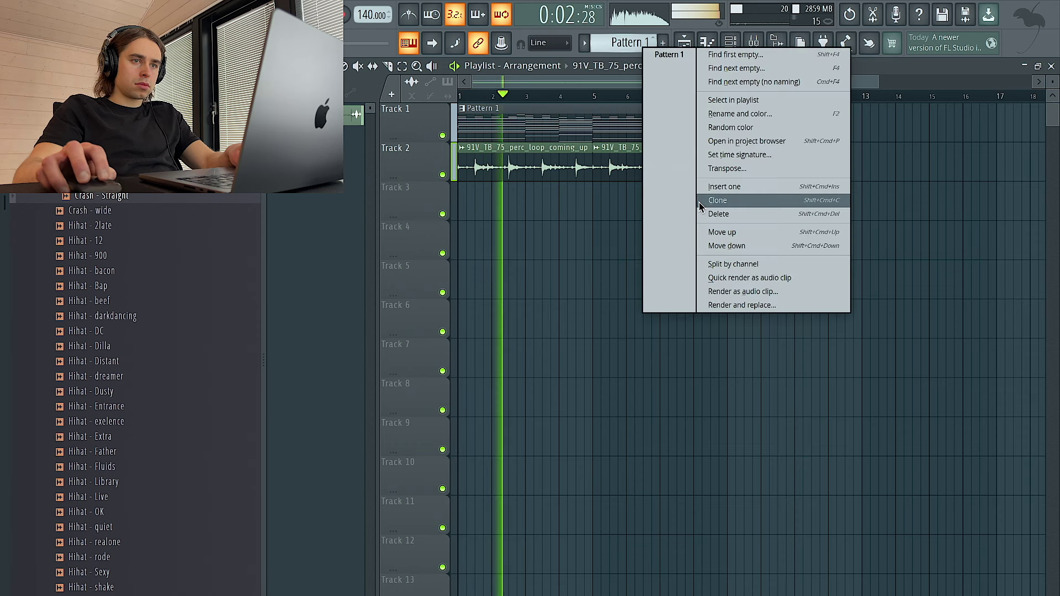
pyautogui.click(729, 264)
# Try replacing the crash channel's Crash – Straight sample with Crash – Grey, and return to the playlist.
pyautogui.click(730, 43)
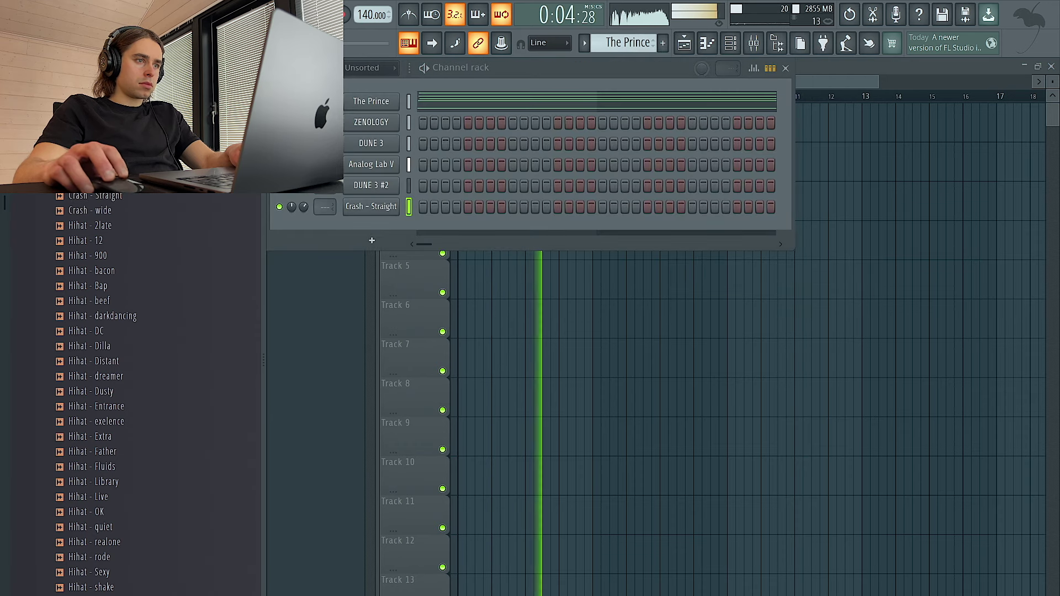
pyautogui.moveTo(130, 191); pyautogui.dragTo(372, 205)
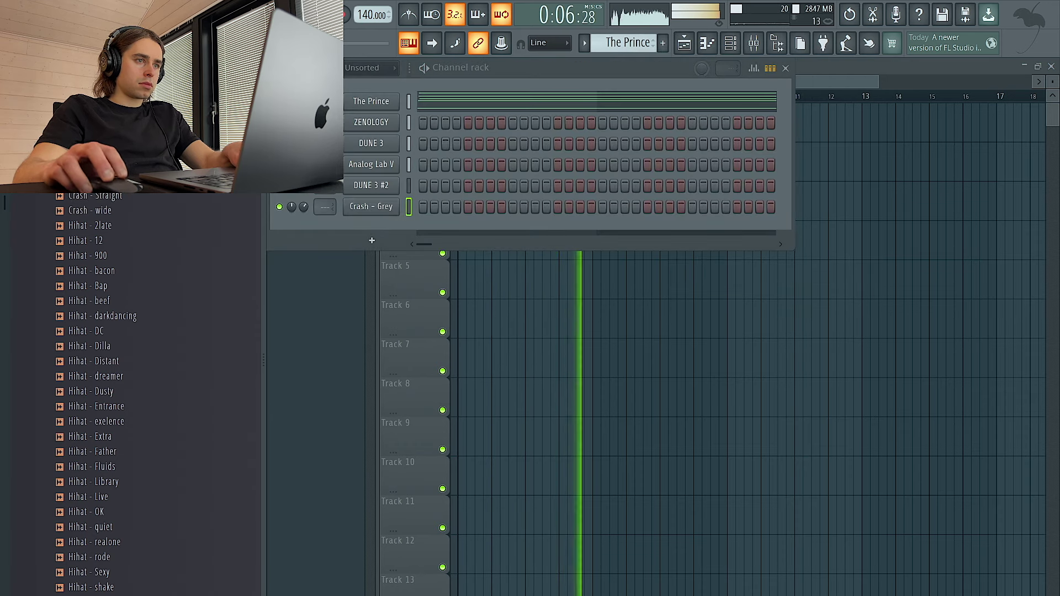
pyautogui.moveTo(100, 166); pyautogui.dragTo(424, 206)
pyautogui.press('F6')
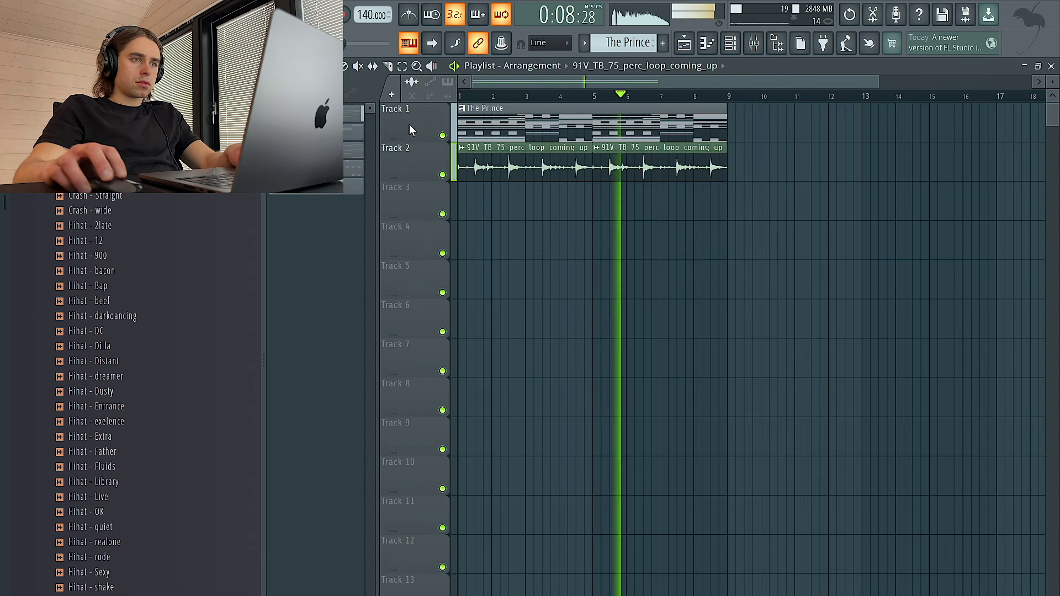
# Place The Prince pattern on track 3 starting at bar 9, and select the percussion loop clips on track 2.
pyautogui.click(337, 114)
pyautogui.click(764, 199)
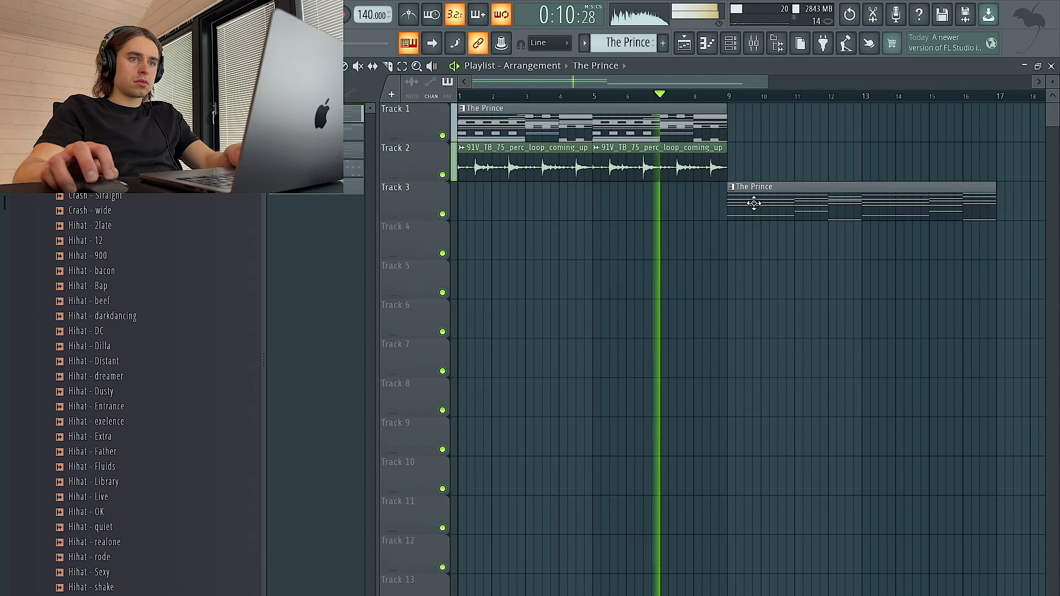
pyautogui.click(480, 174)
pyautogui.hscroll(3, 606, 204)
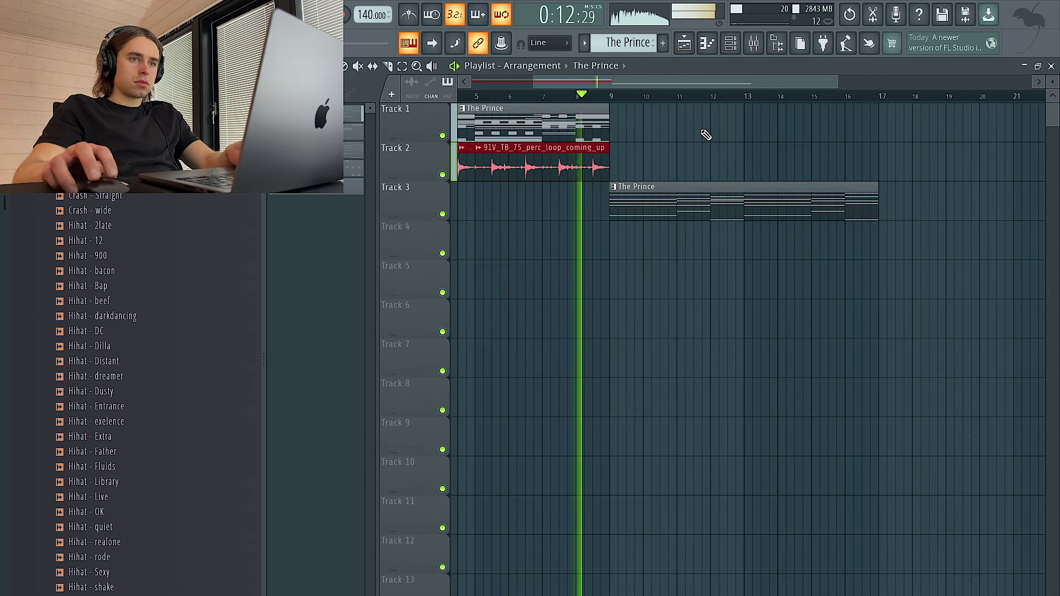
# Place the empty Pattern 6 on track 6 at bar 9, extend it to bar 17, and select the bar 9–17 range for looping.
pyautogui.scroll(-2, 640, 51)
pyautogui.hscroll(-1, 620, 270)
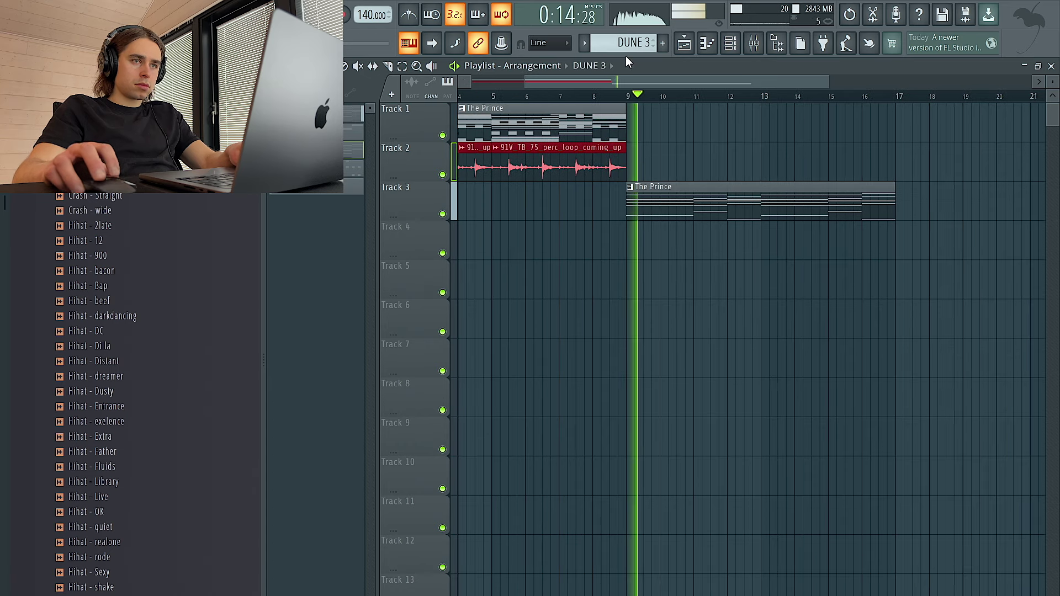
pyautogui.scroll(-1, 632, 46)
pyautogui.scroll(-1, 640, 45)
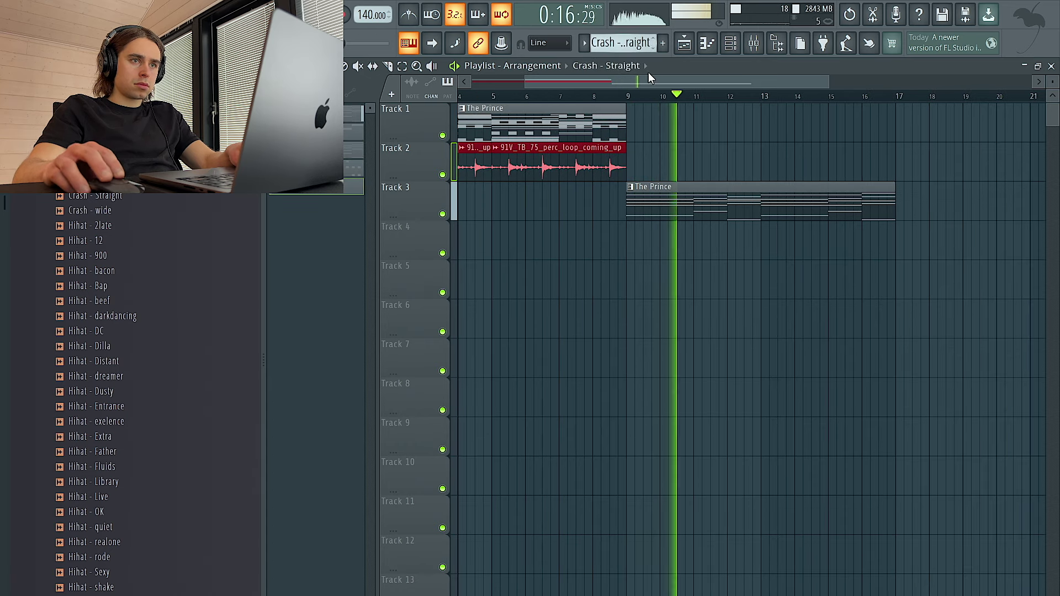
pyautogui.scroll(-1, 637, 44)
pyautogui.click(629, 319)
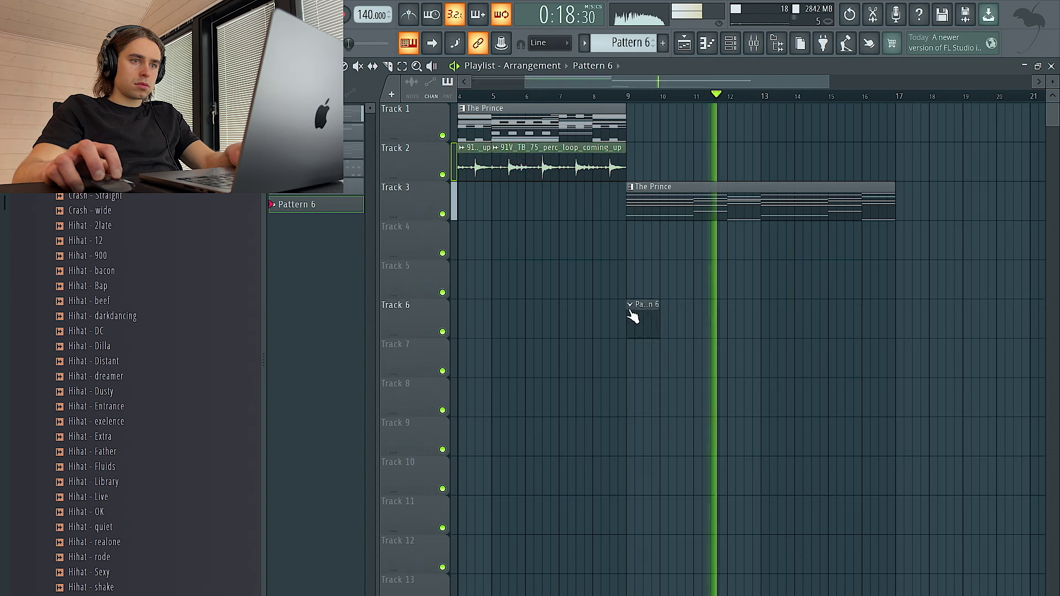
pyautogui.moveTo(656, 319); pyautogui.dragTo(892, 322)
pyautogui.scroll(-3, 812, 237)
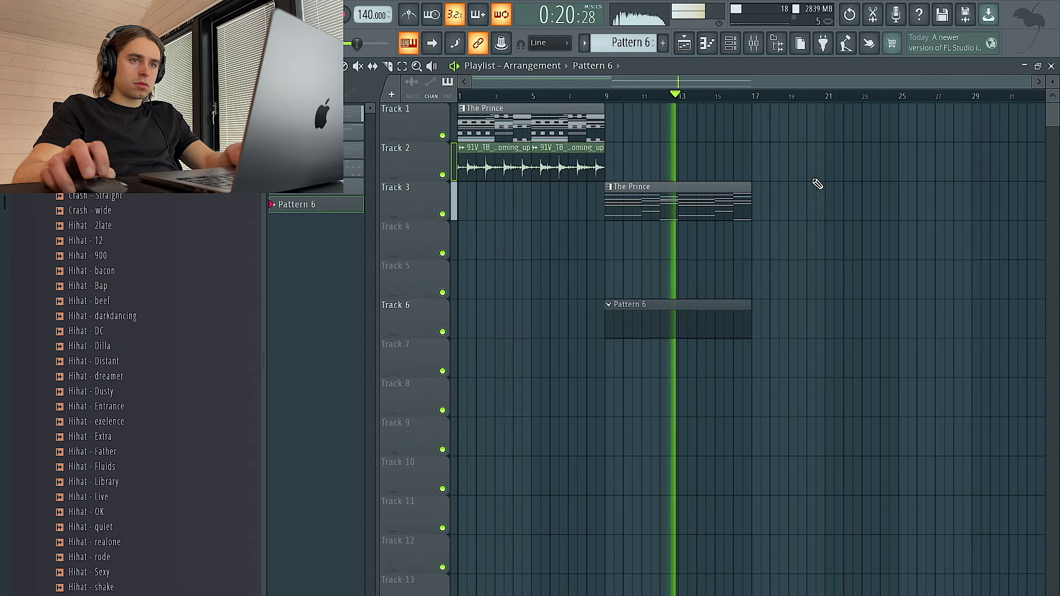
pyautogui.moveTo(754, 99); pyautogui.dragTo(661, 103)
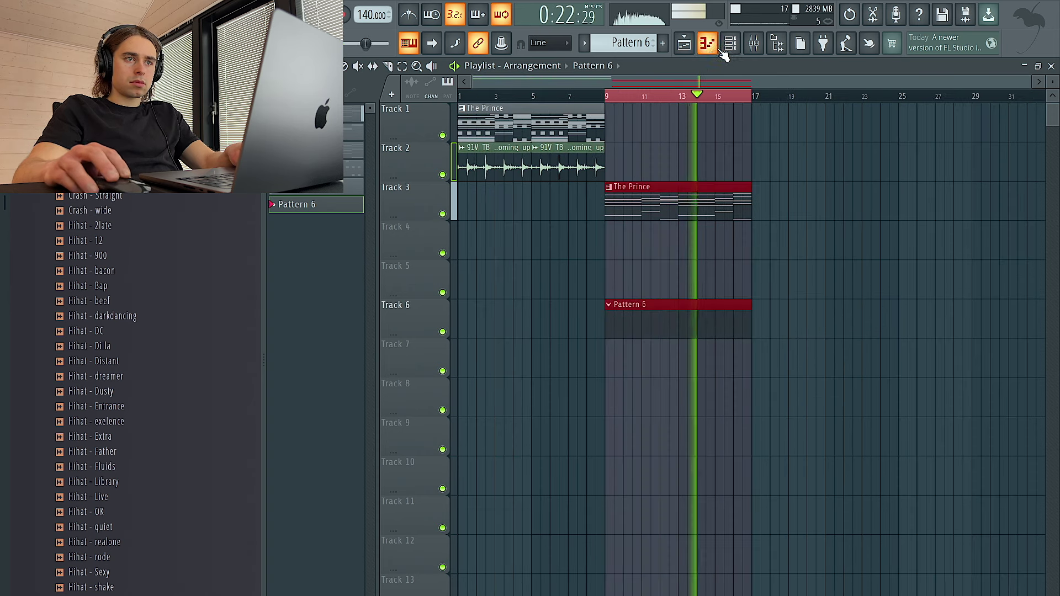
# Add another The Prince instrument channel and switch its presets to the leads category.
pyautogui.press('F6')
pyautogui.click(369, 239)
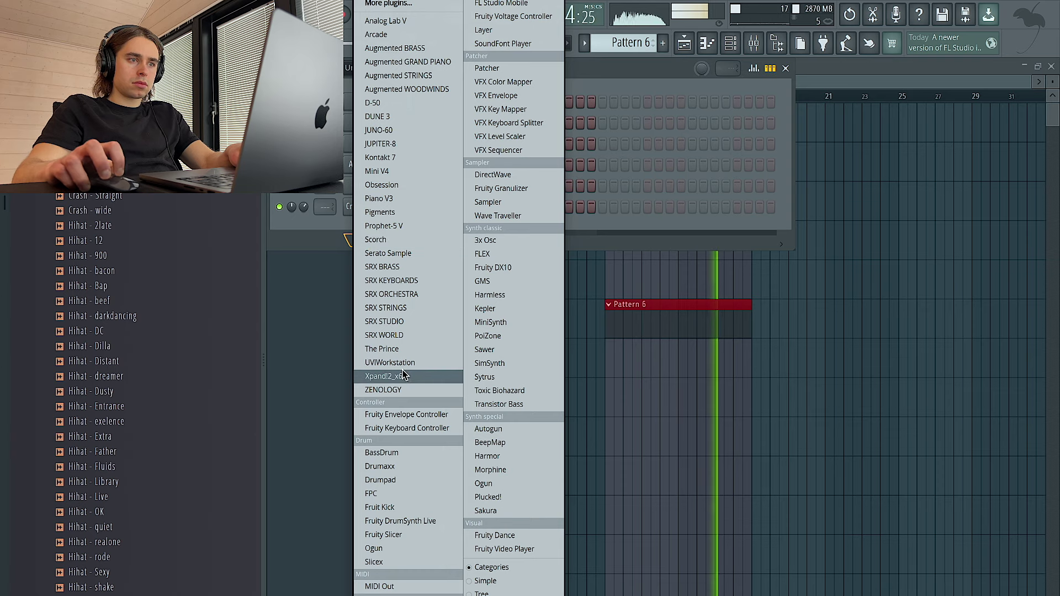
pyautogui.click(415, 348)
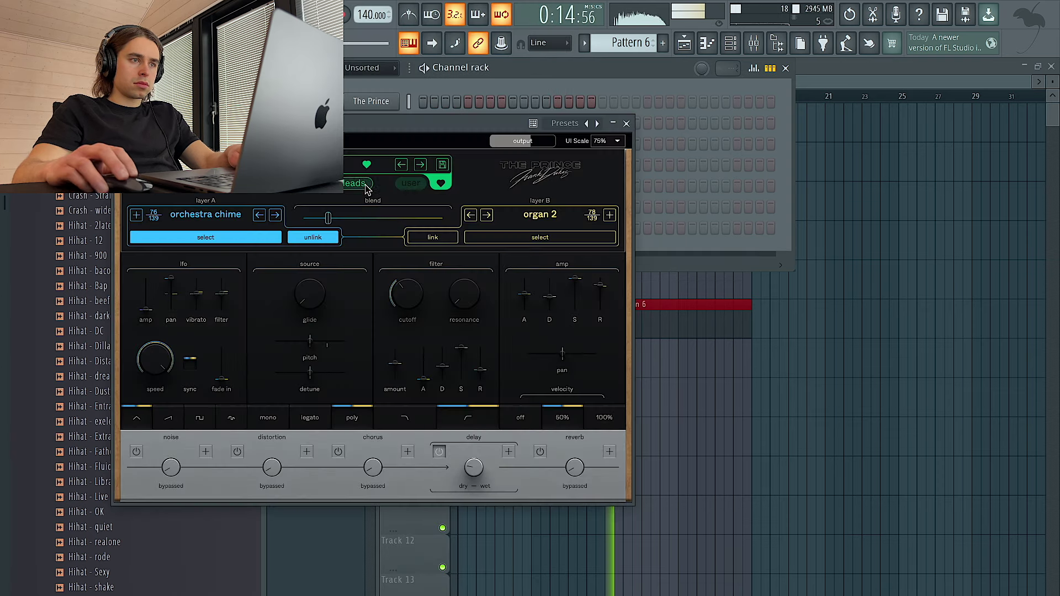
pyautogui.click(359, 185)
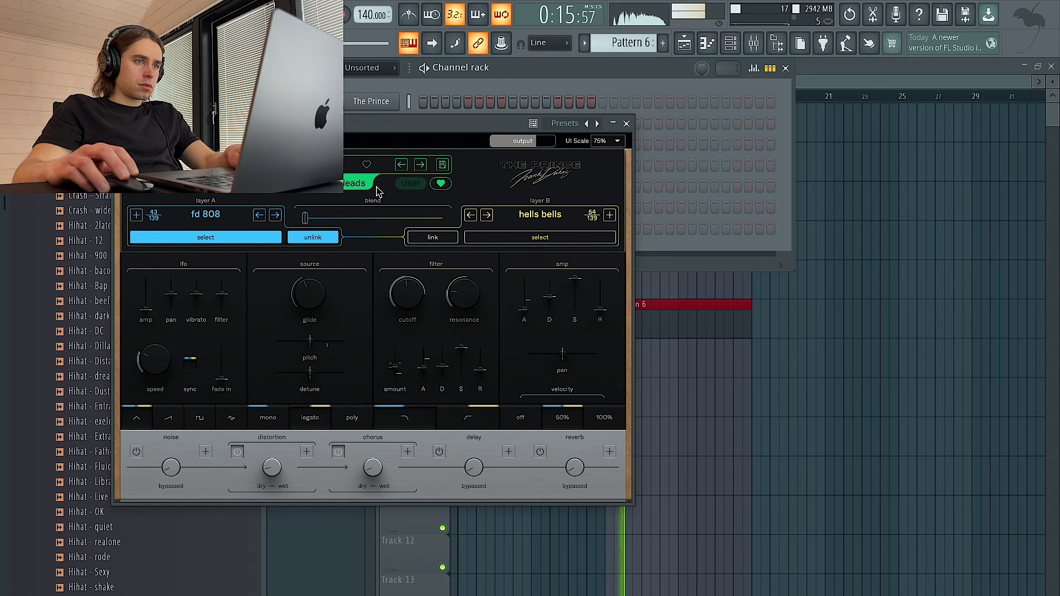
# Audition further lead presets in the second The Prince instrument, close its window, and switch to the liked samples in Splice.
pyautogui.click(420, 164)
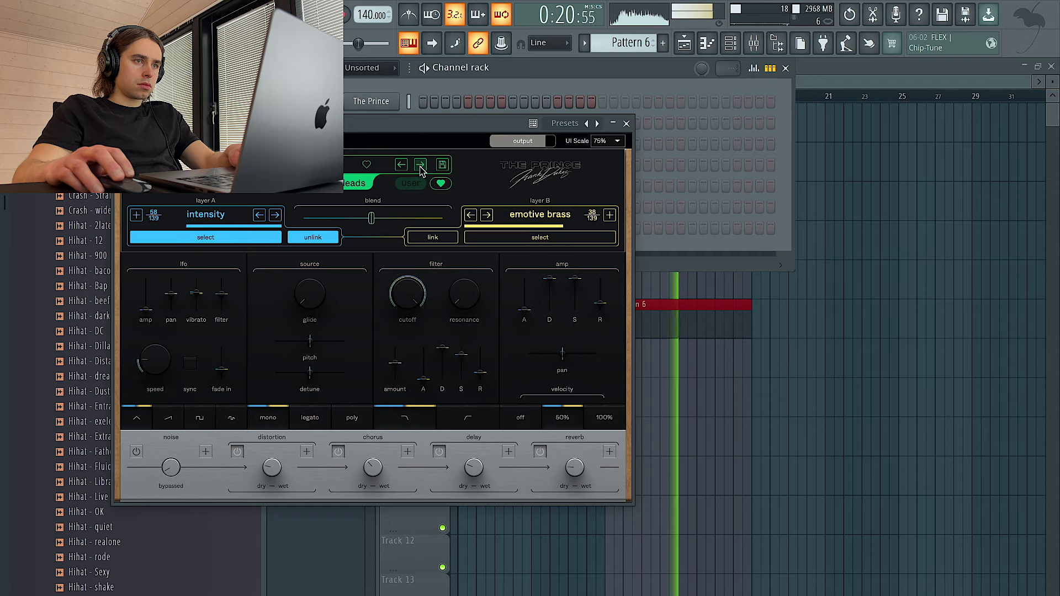
pyautogui.click(421, 165)
pyautogui.click(627, 123)
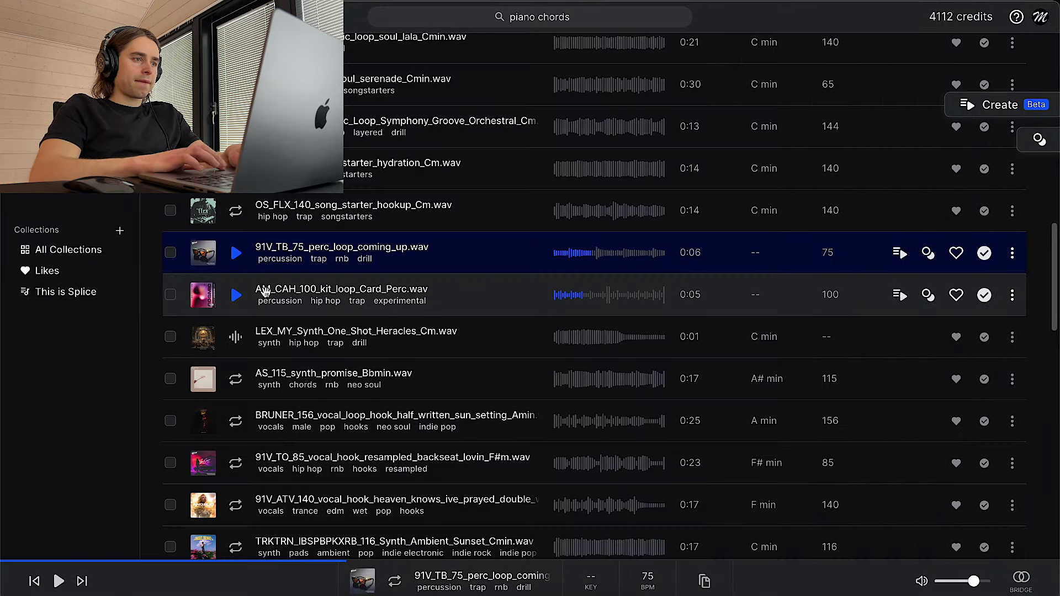
pyautogui.click(71, 270)
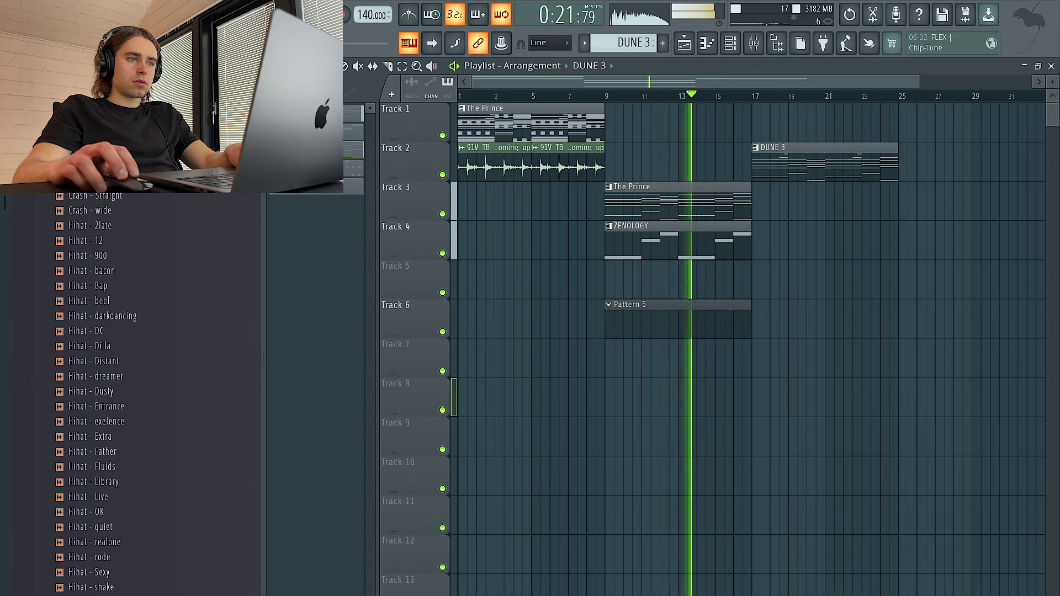
# Place the Analog Lab V pattern on track 5 at bar 17 and duplicate the Pattern 6 clip to bar 17.
pyautogui.click(325, 168)
pyautogui.click(763, 287)
pyautogui.keyDown('ctrl'); pyautogui.click(712, 305); pyautogui.keyUp('ctrl')
pyautogui.hotkey('ctrl', 'b')
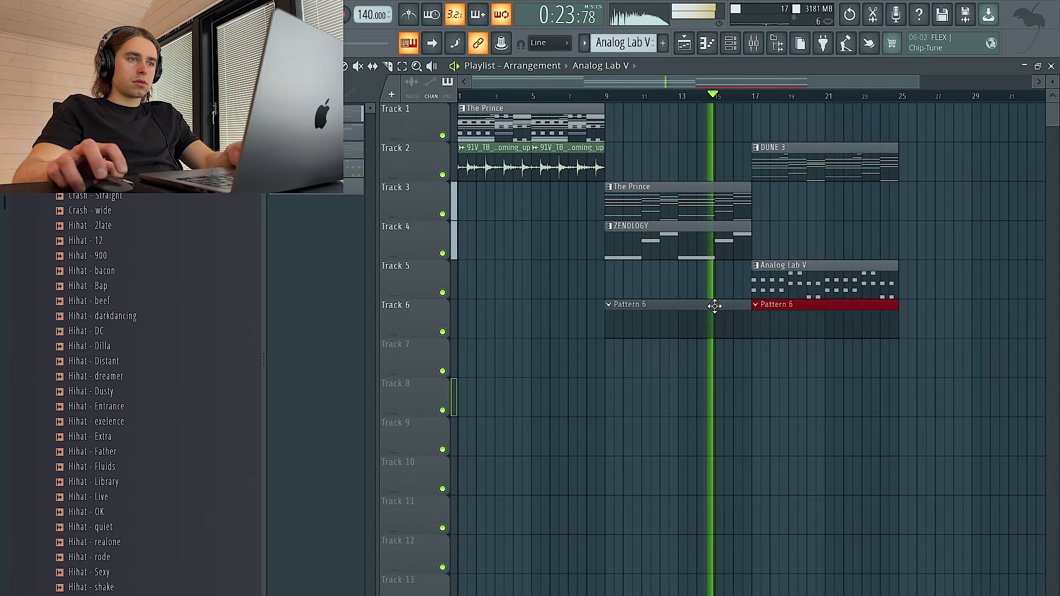
# Place the Crash - Straight pattern on track 7 at bar 17 and extend it to bar 25.
pyautogui.click(354, 186)
pyautogui.click(665, 359)
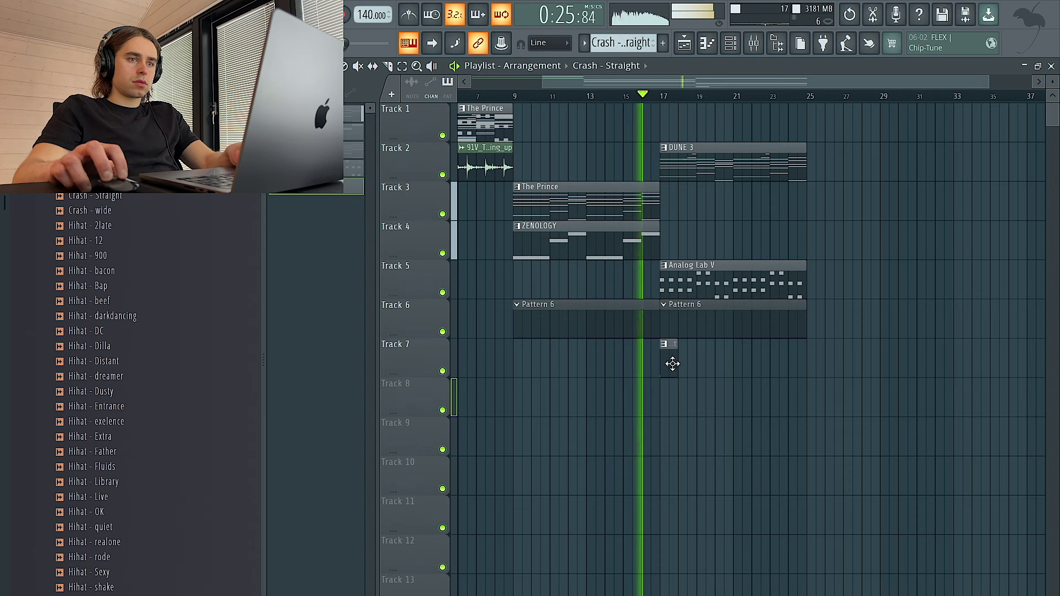
pyautogui.moveTo(681, 362); pyautogui.dragTo(807, 370)
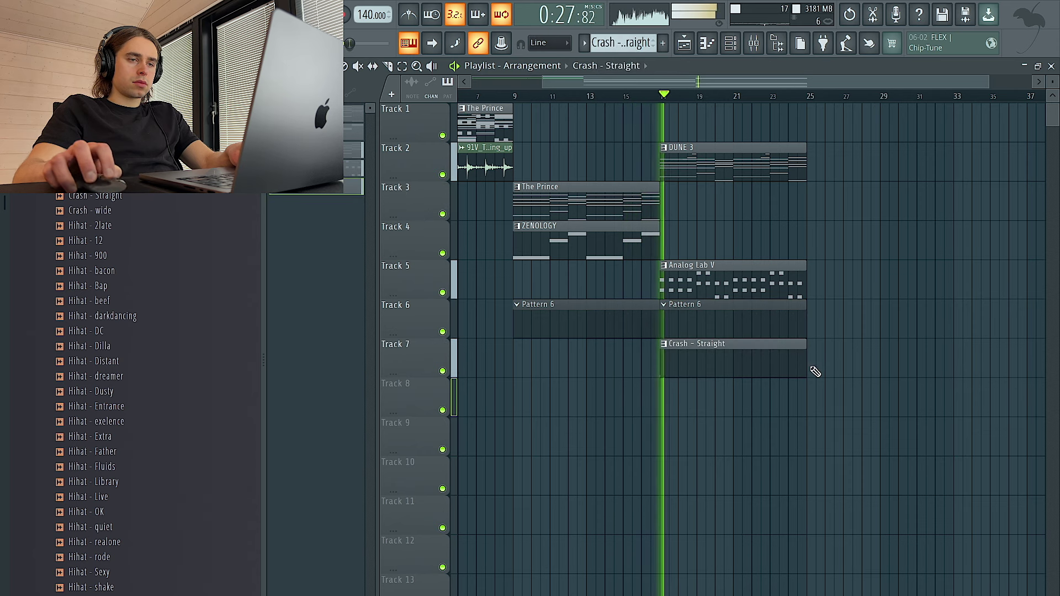
# Select bars 17–25 for looping and remove the DUNE 3 clip from track 2.
pyautogui.moveTo(812, 104); pyautogui.dragTo(662, 108)
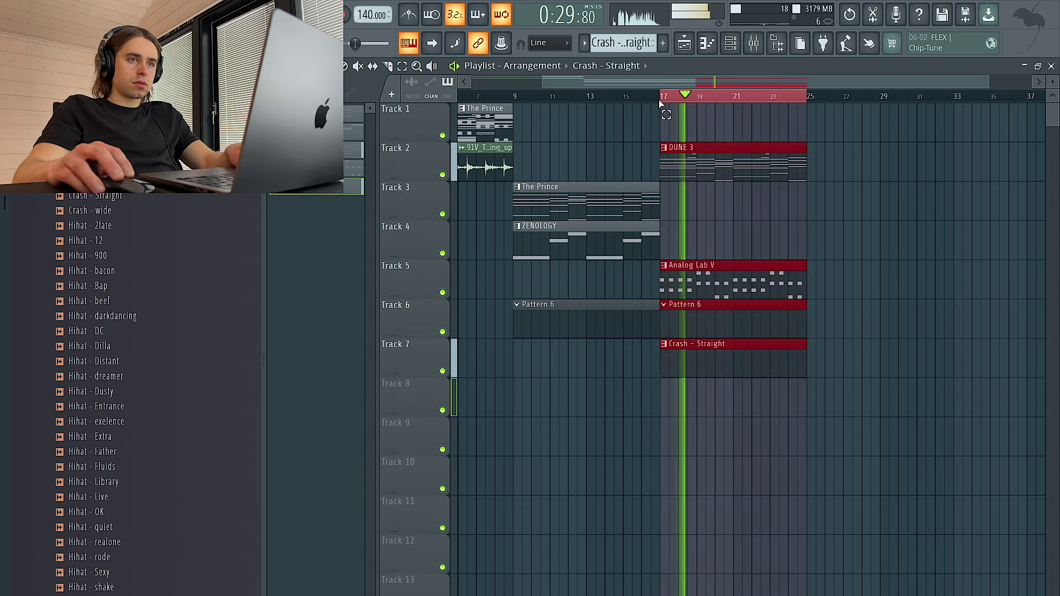
pyautogui.rightClick(705, 174)
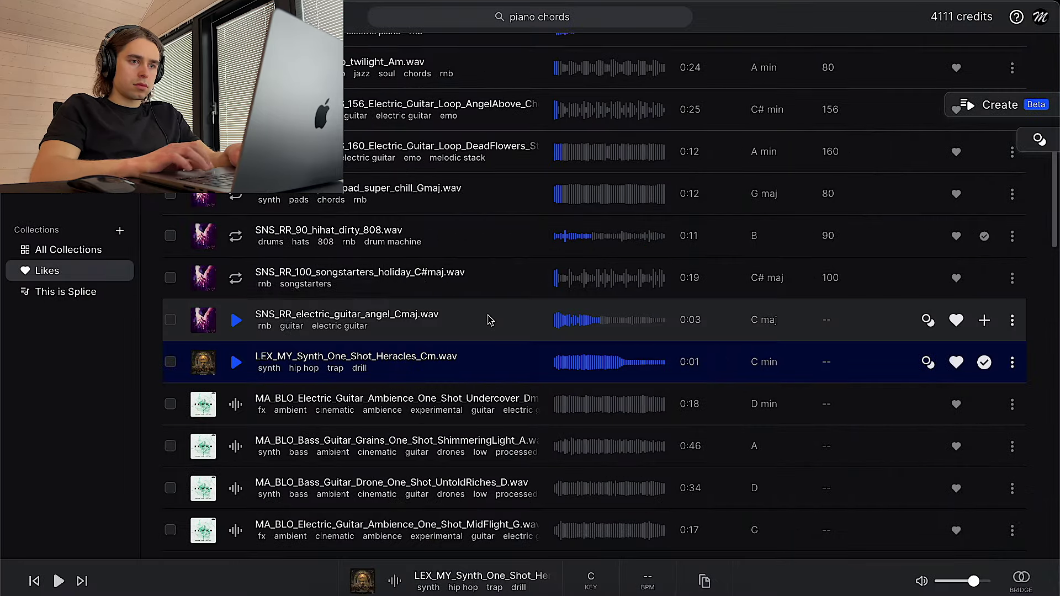
# Filter the liked samples in Splice by the key D♯.
pyautogui.scroll(10, 489, 320)
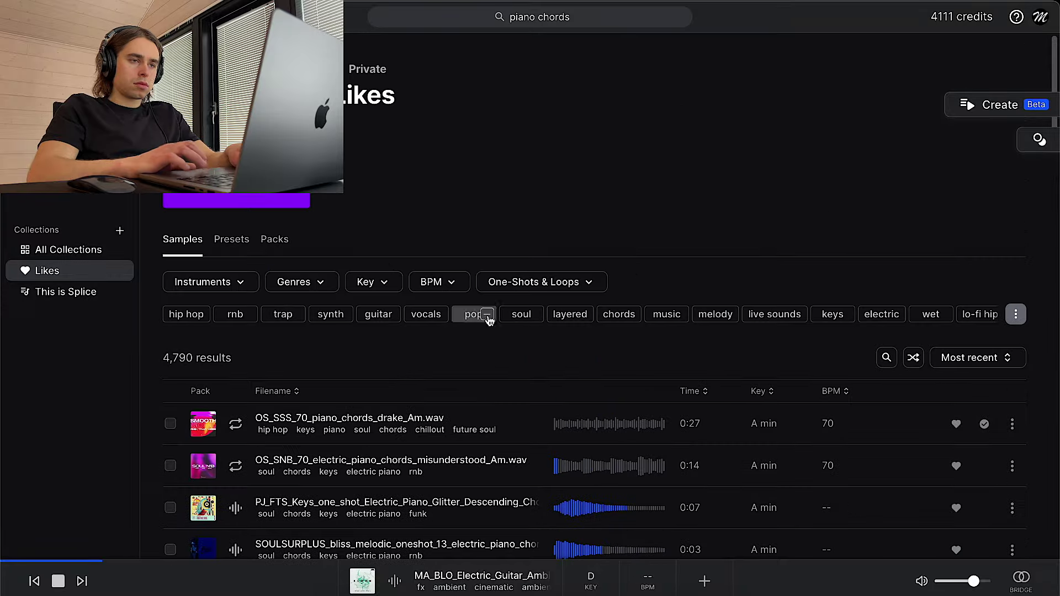
pyautogui.click(369, 288)
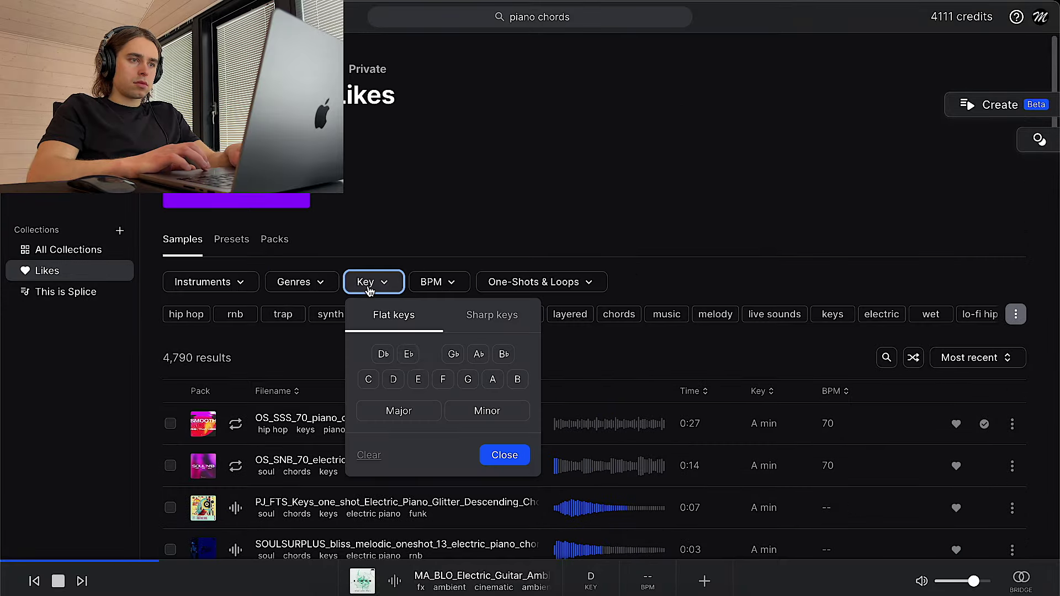
pyautogui.click(392, 381)
pyautogui.click(409, 353)
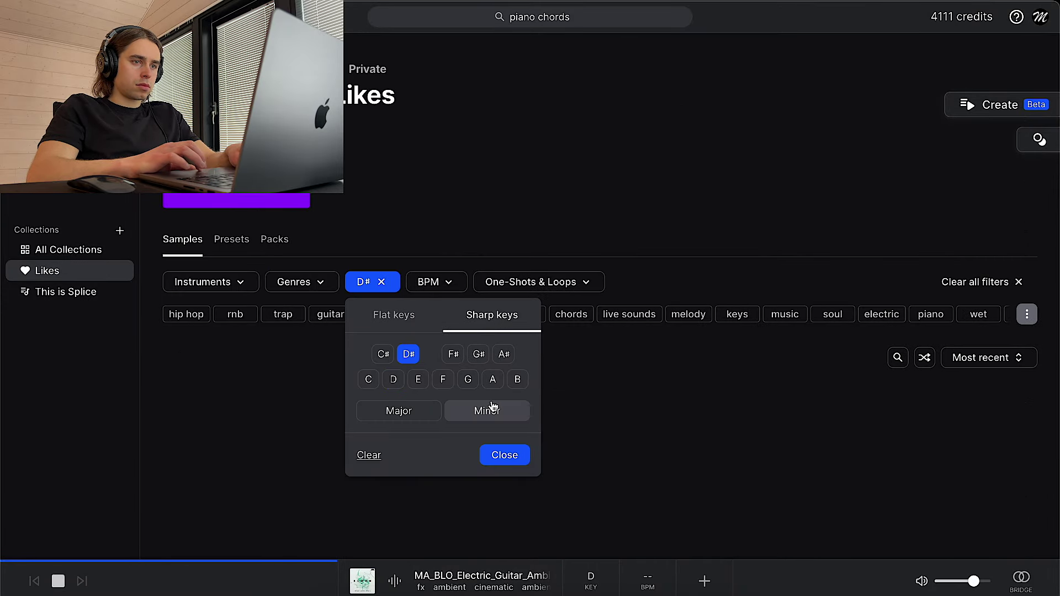
pyautogui.click(533, 183)
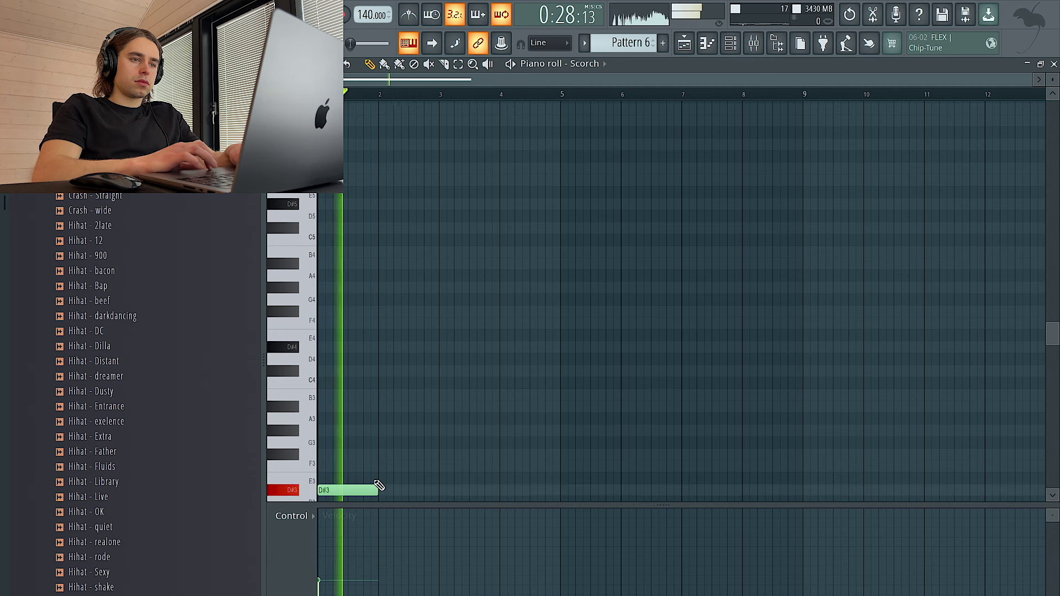
# Write Scorch bass notes in Pattern 6, each two bars long, alternating D#2 and G#2 from bar 1, with raised velocities.
pyautogui.moveTo(375, 490); pyautogui.dragTo(437, 490)
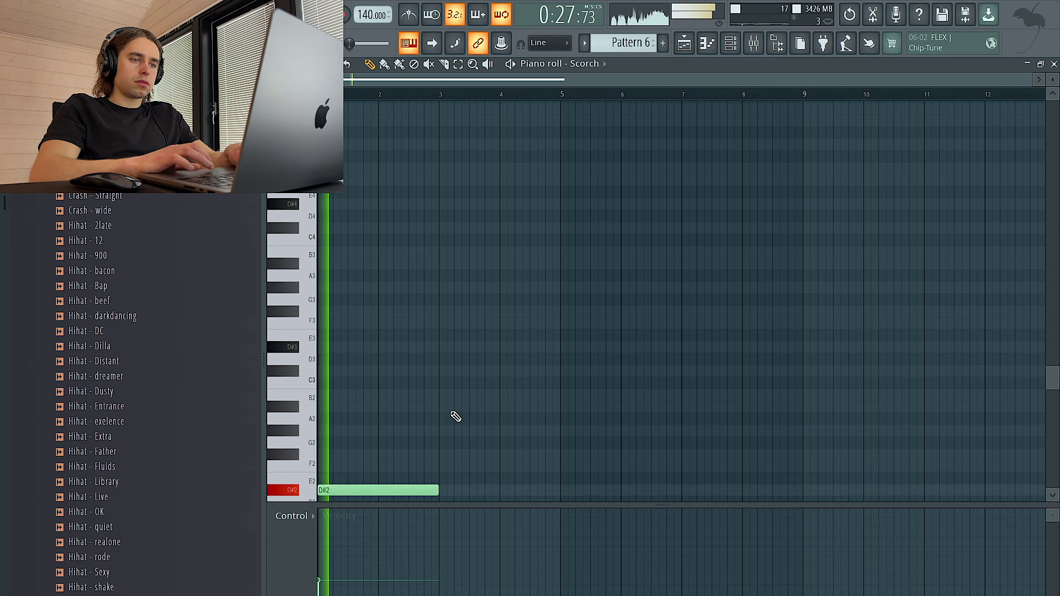
pyautogui.hotkey('ctrl', 'Down')
pyautogui.scroll(-5, 456, 417)
pyautogui.scroll(-2, 458, 418)
pyautogui.click(561, 347)
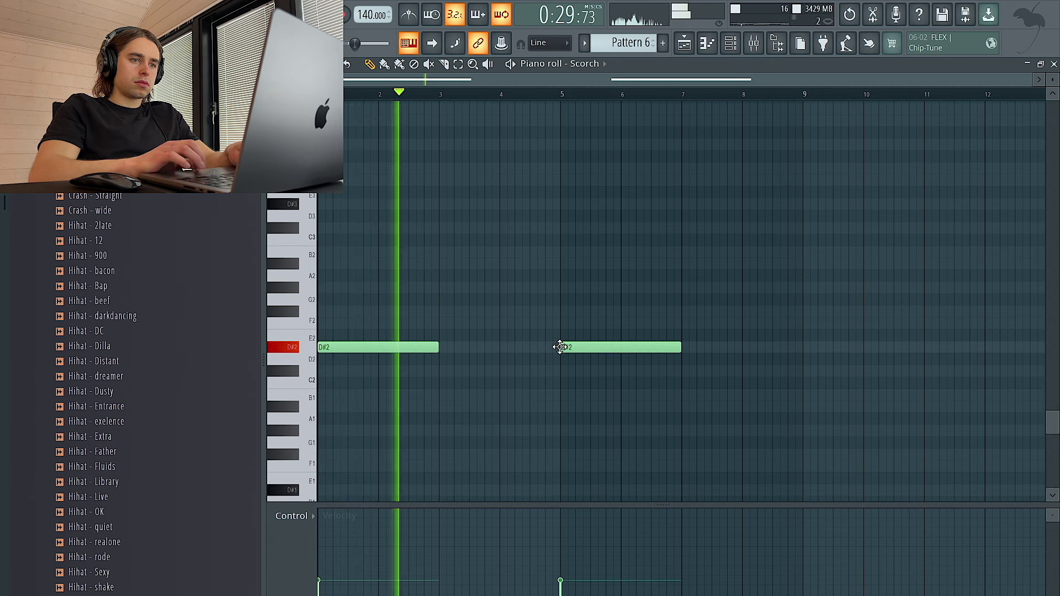
pyautogui.moveTo(442, 323); pyautogui.dragTo(458, 292)
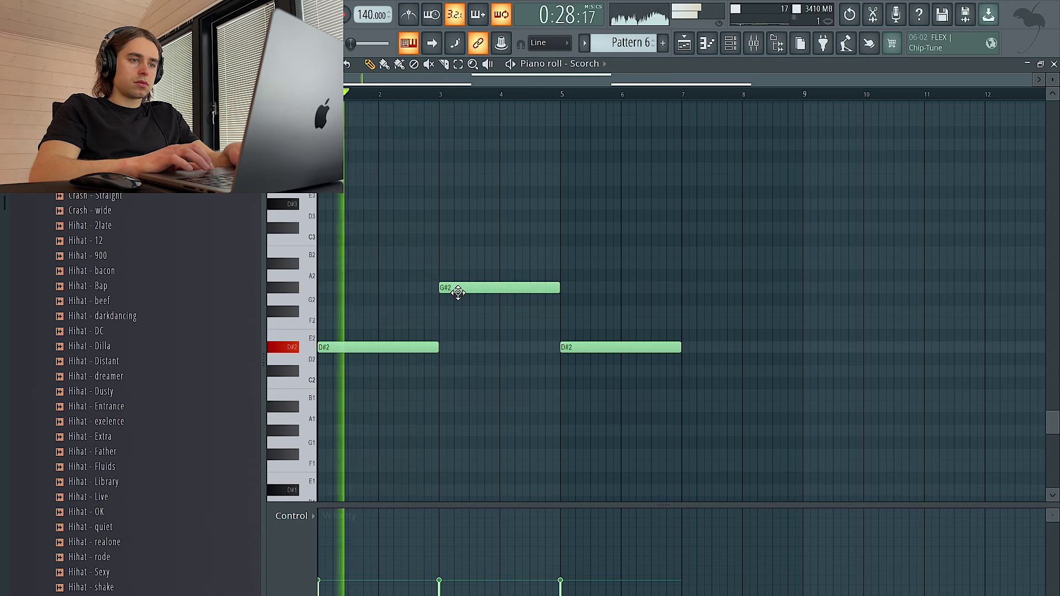
pyautogui.hotkey('ctrl', 'a')
pyautogui.hotkey('ctrl', 'd')
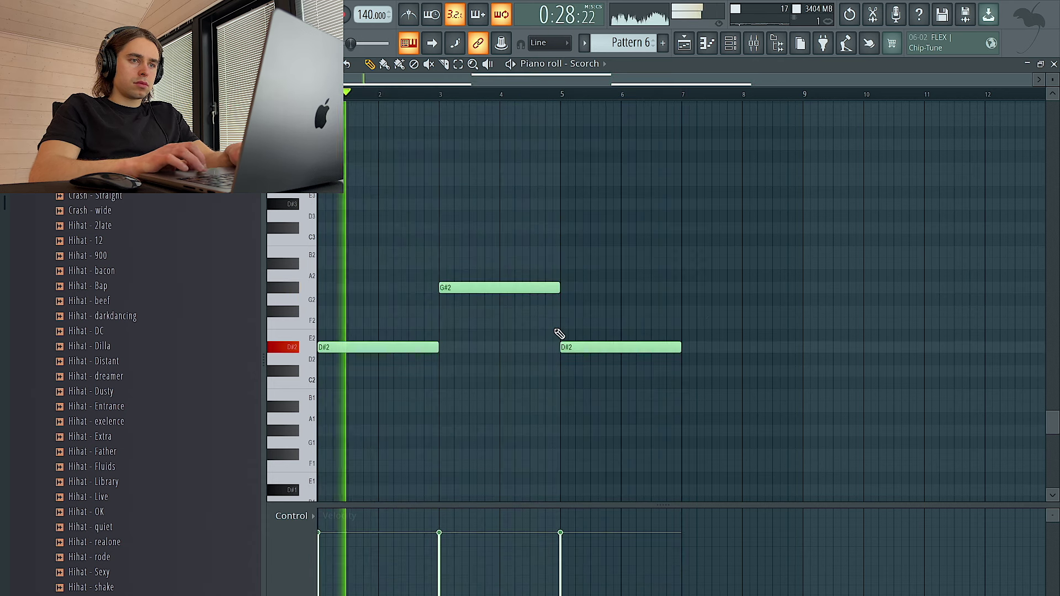
pyautogui.click(682, 286)
# Turn down the Scorch channel's volume and choose another Piano & Keys preset in Scorch during playback.
pyautogui.click(730, 43)
pyautogui.moveTo(303, 249); pyautogui.dragTo(303, 260)
pyautogui.press('F7')
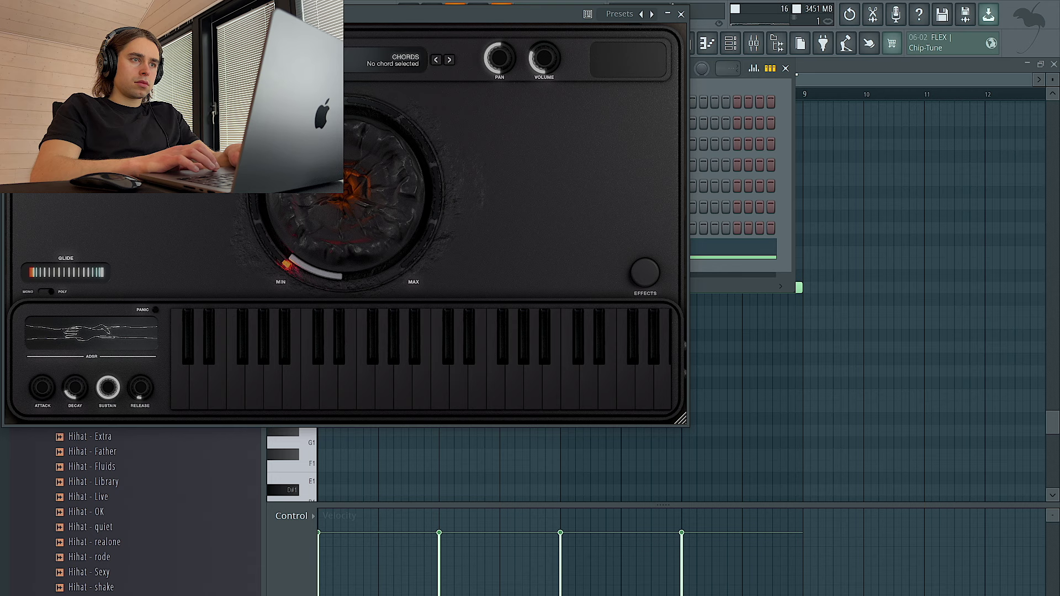
pyautogui.press('space')
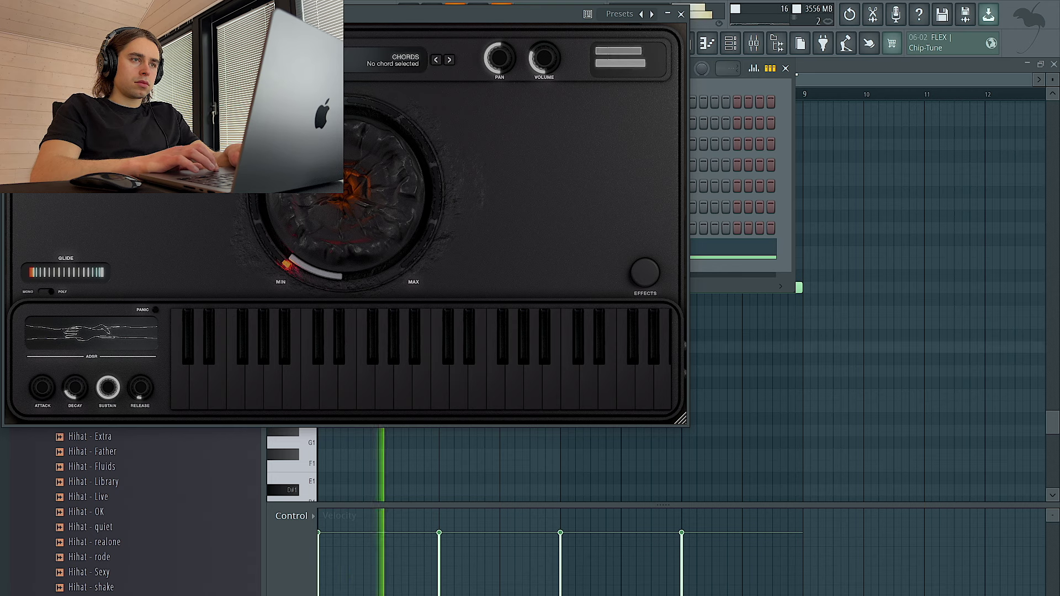
pyautogui.click(298, 60)
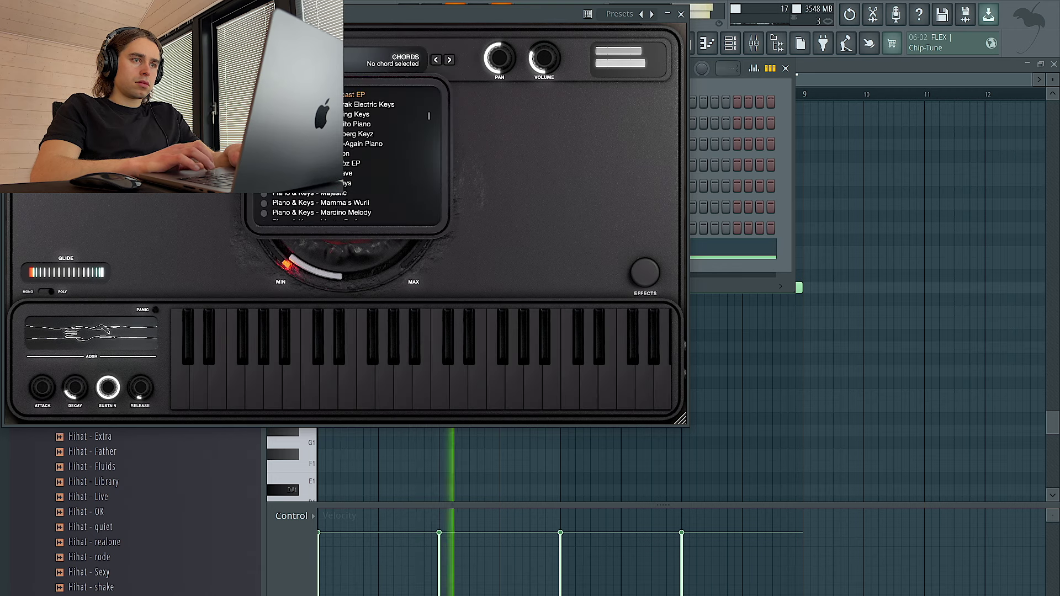
pyautogui.scroll(1, 342, 196)
pyautogui.click(341, 194)
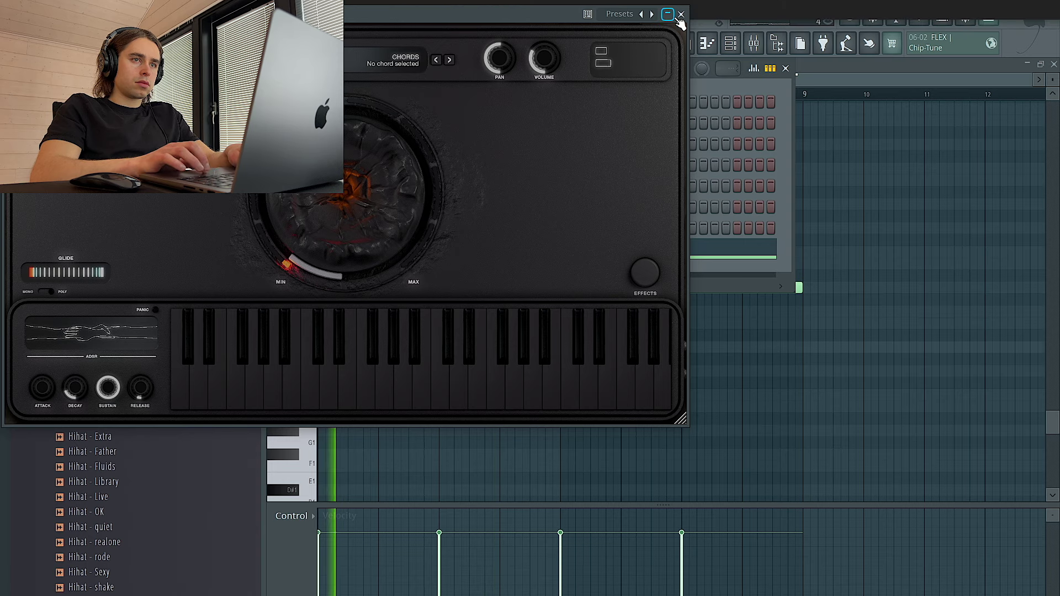
# Examine the DUNE 3 pattern's notes in the piano roll, play the Scorch part again, and close the Scorch window.
pyautogui.press('Escape')
pyautogui.press('-')
pyautogui.press('-')
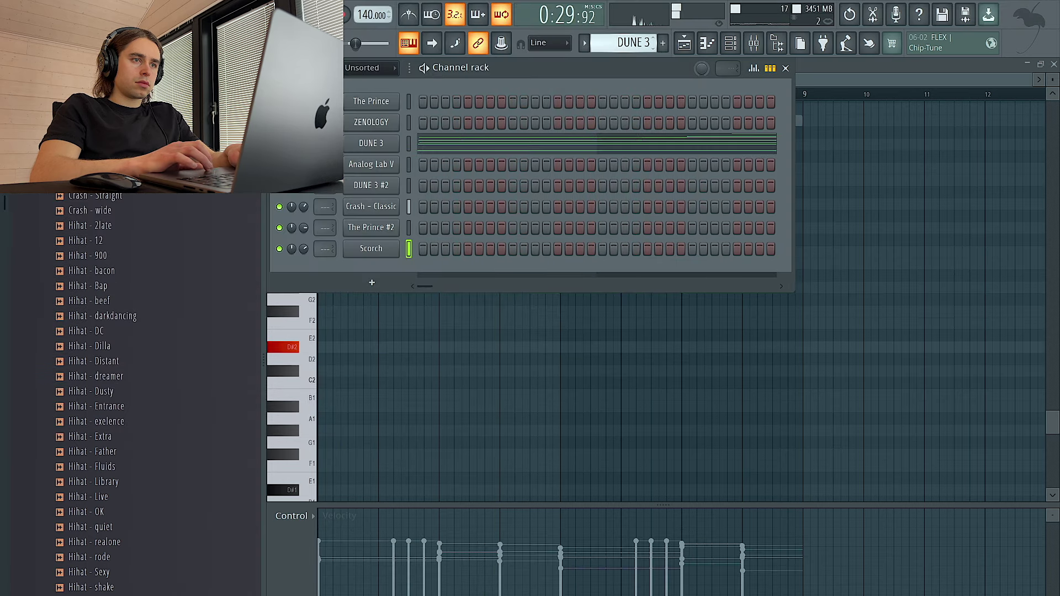
pyautogui.rightClick(377, 143)
pyautogui.click(411, 142)
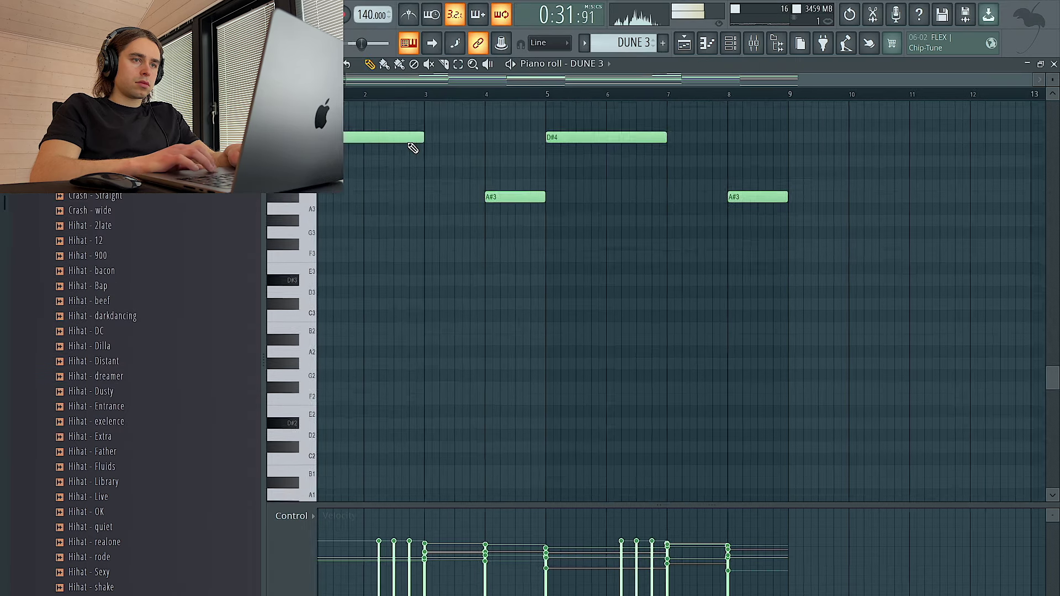
pyautogui.click(707, 44)
pyautogui.press('space')
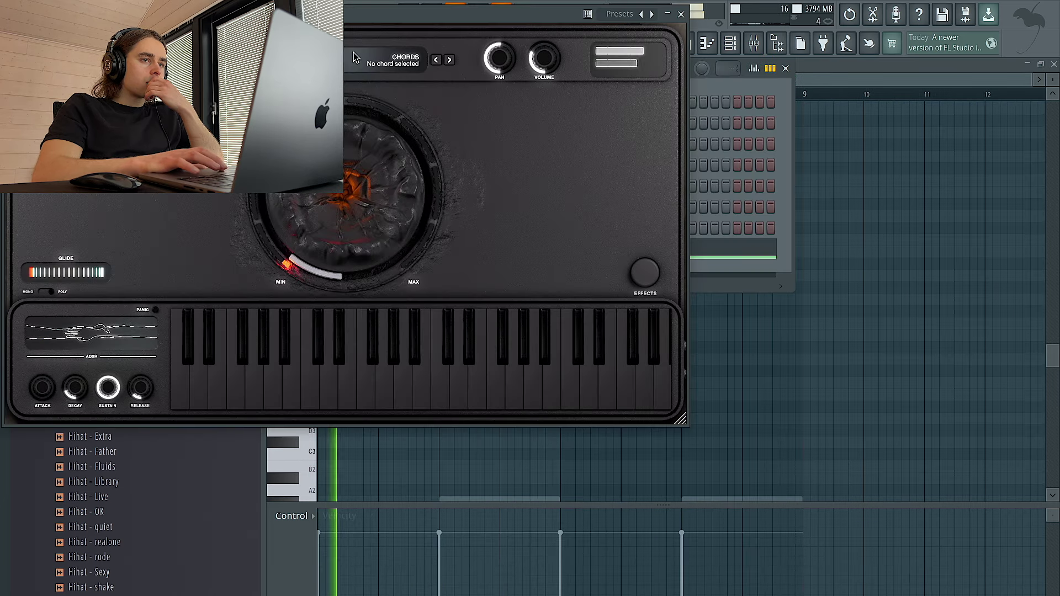
pyautogui.click(681, 14)
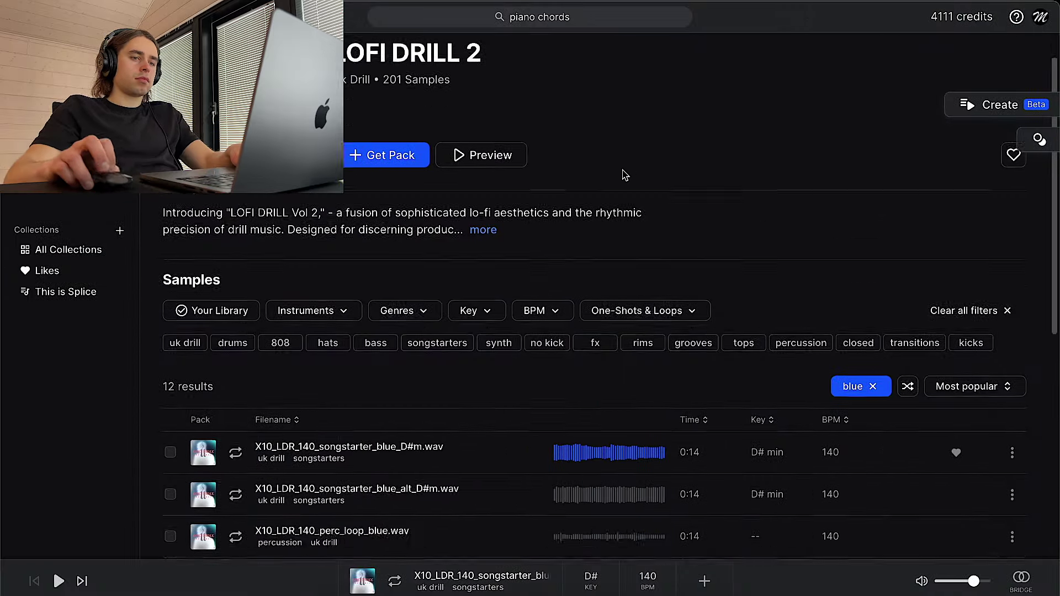
# Audition the "blue" samples in the LOFI DRILL 2 pack on Splice.
pyautogui.scroll(-3, 624, 170)
pyautogui.press('space')
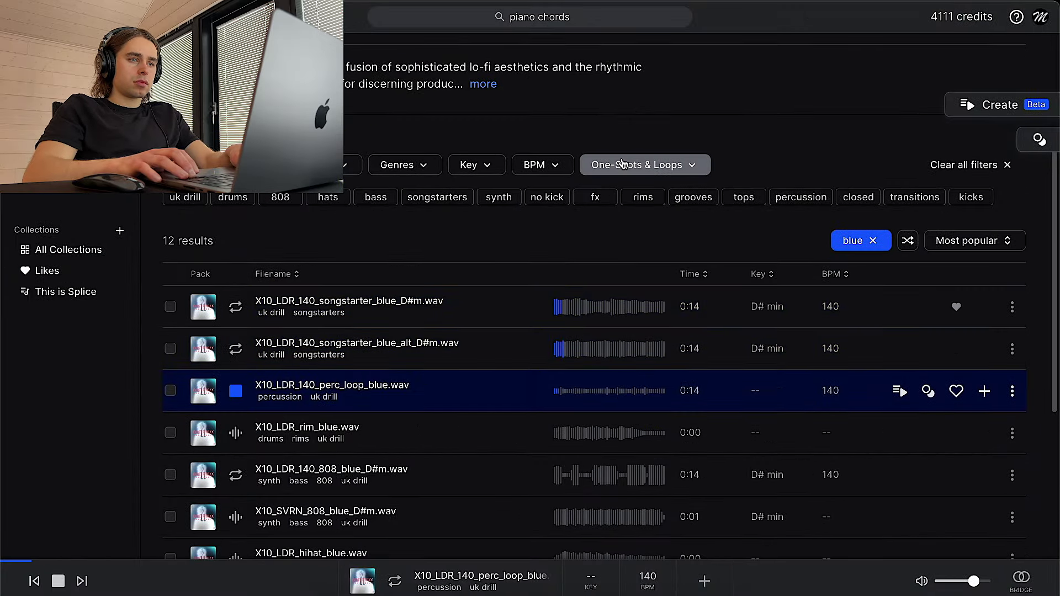
pyautogui.press('Down')
pyautogui.press('Down')
pyautogui.scroll(-5, 623, 163)
pyautogui.press('Down')
pyautogui.press('Down')
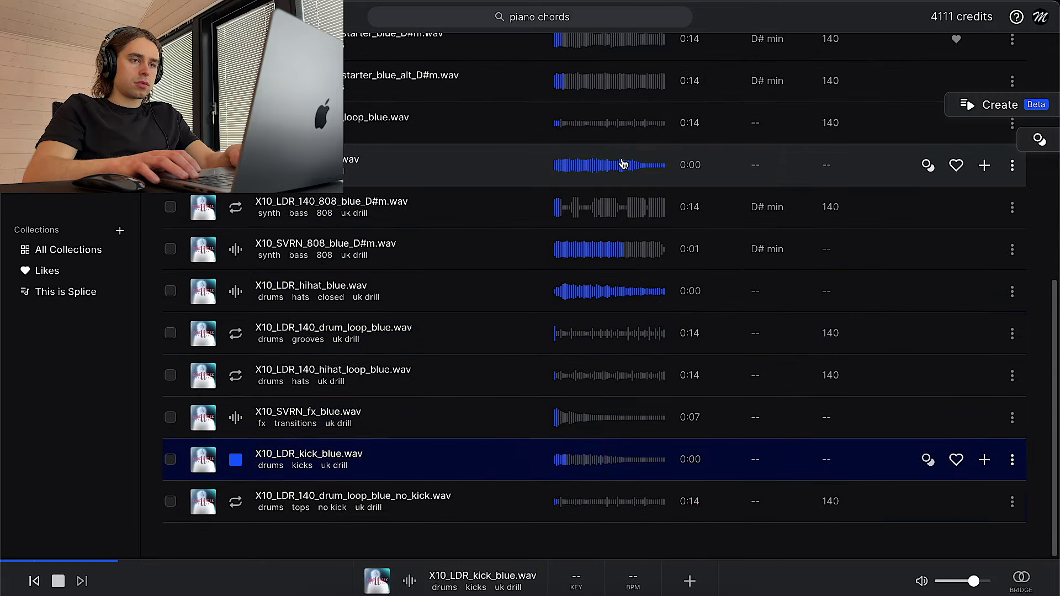
pyautogui.press('Up')
pyautogui.press('Up')
pyautogui.press('Up')
pyautogui.press('Up')
pyautogui.press('Up')
pyautogui.press('Up')
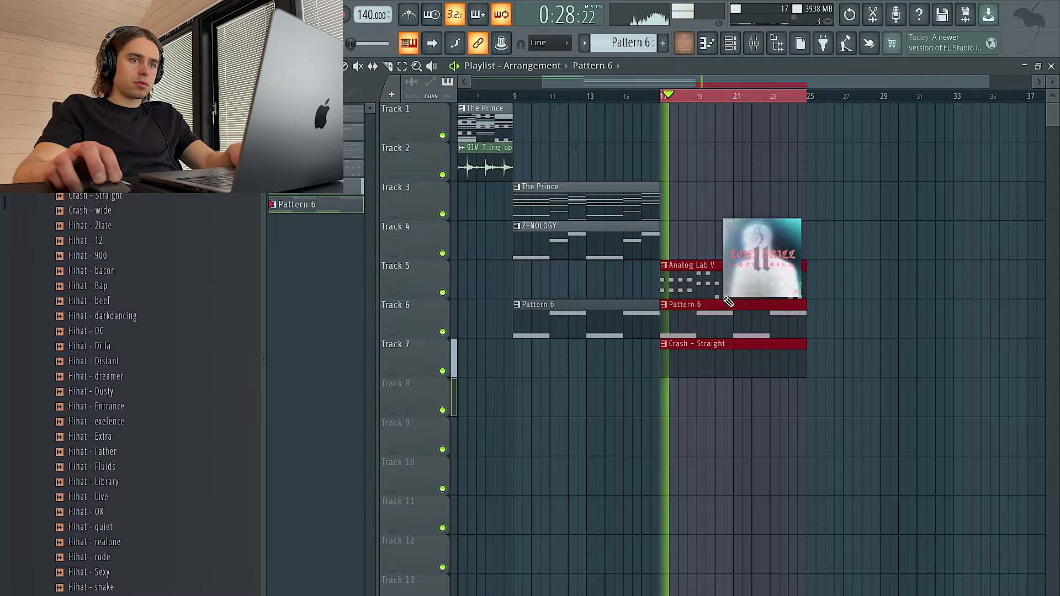
# Place X10_LDR_140_songstarter_blue_D#m on track 8 at bar 17 and set its time stretching mode to Stretch.
pyautogui.moveTo(762, 260); pyautogui.dragTo(684, 397)
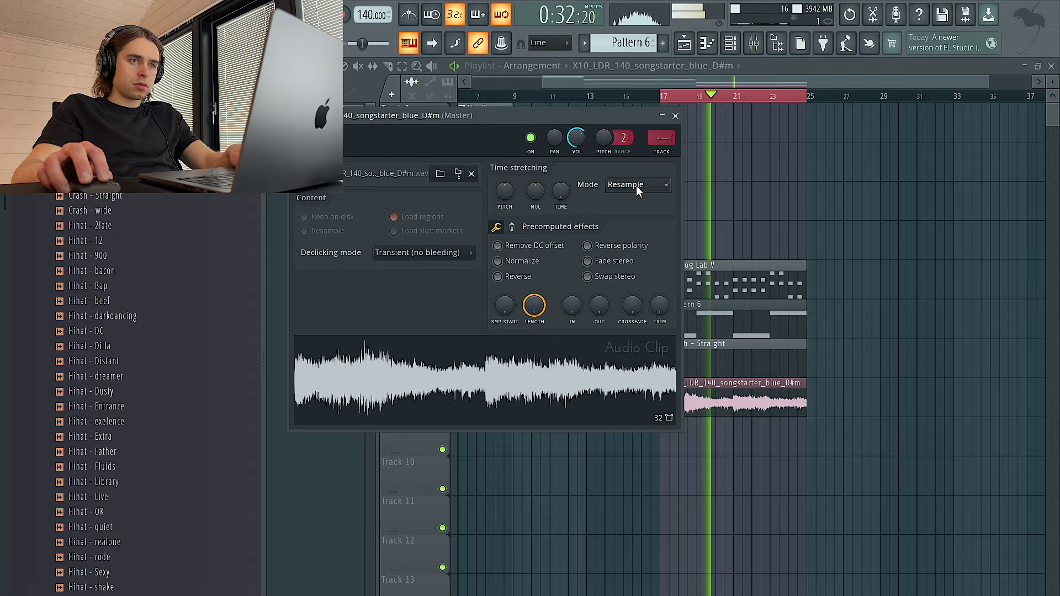
pyautogui.click(675, 115)
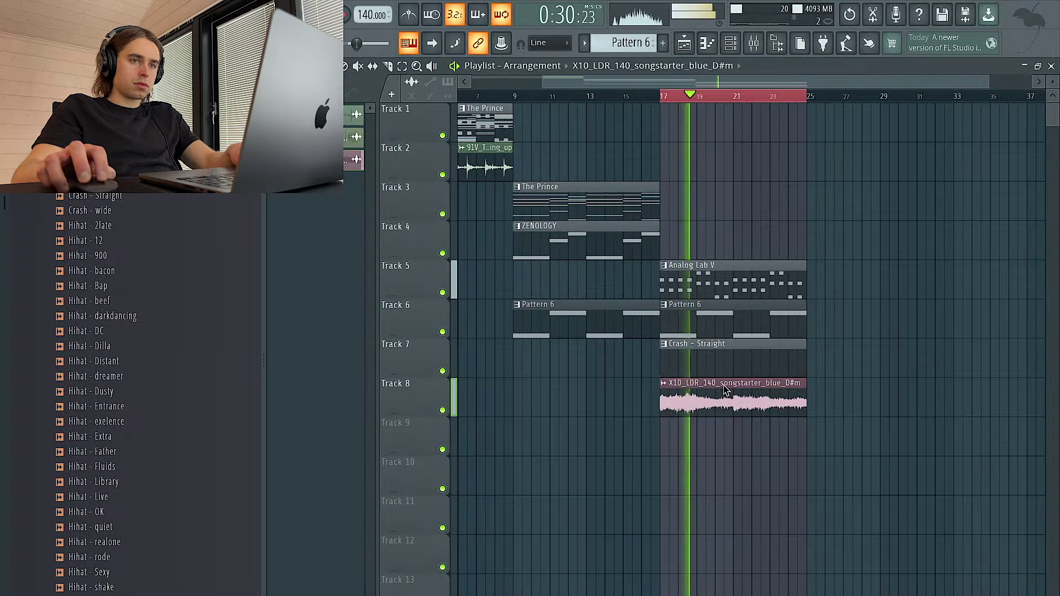
pyautogui.doubleClick(721, 406)
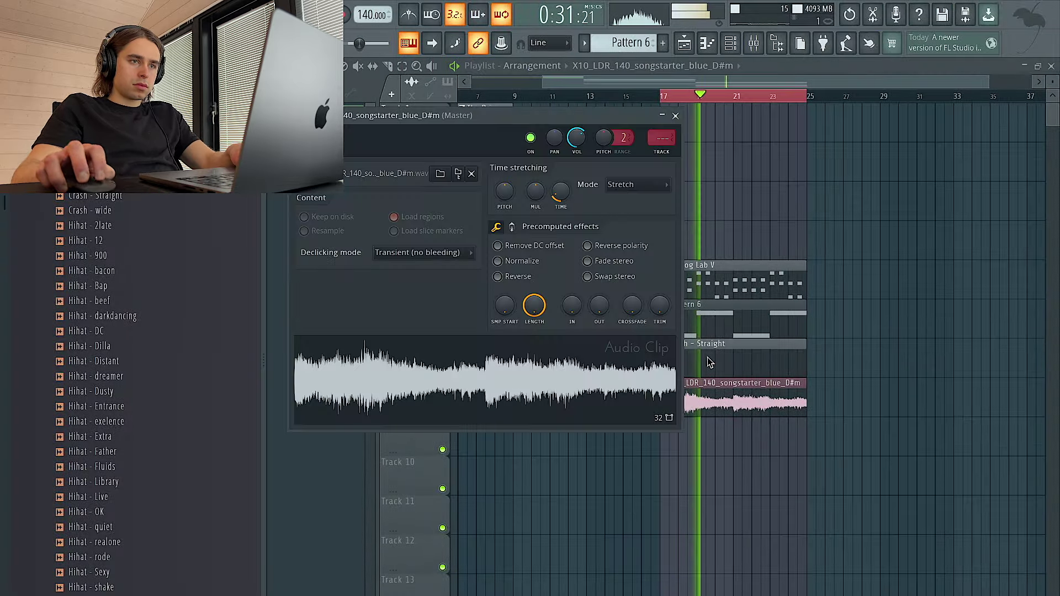
pyautogui.click(661, 153)
pyautogui.rightClick(823, 149)
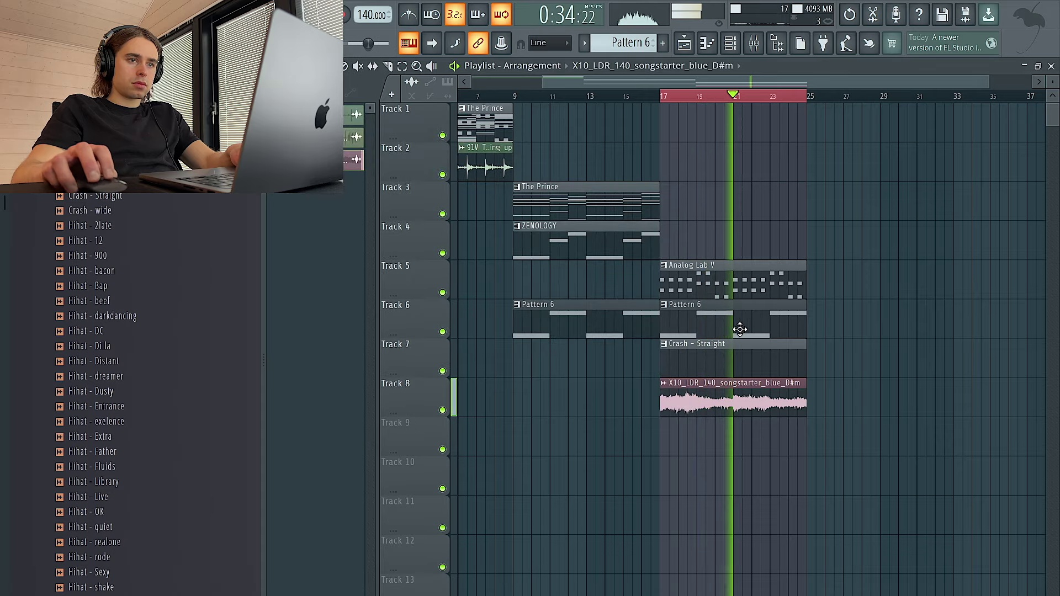
# Draw a melody of D#5, F#5, G#5 and A#4 notes starting at bars 1 to 4 in Pattern 6's Scorch part.
pyautogui.doubleClick(720, 325)
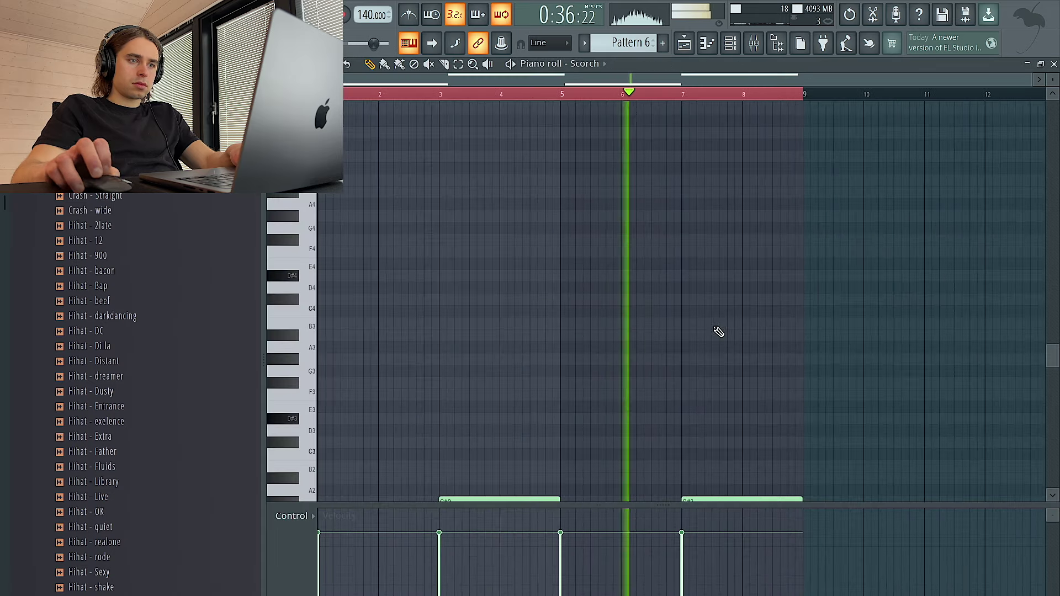
pyautogui.click(729, 46)
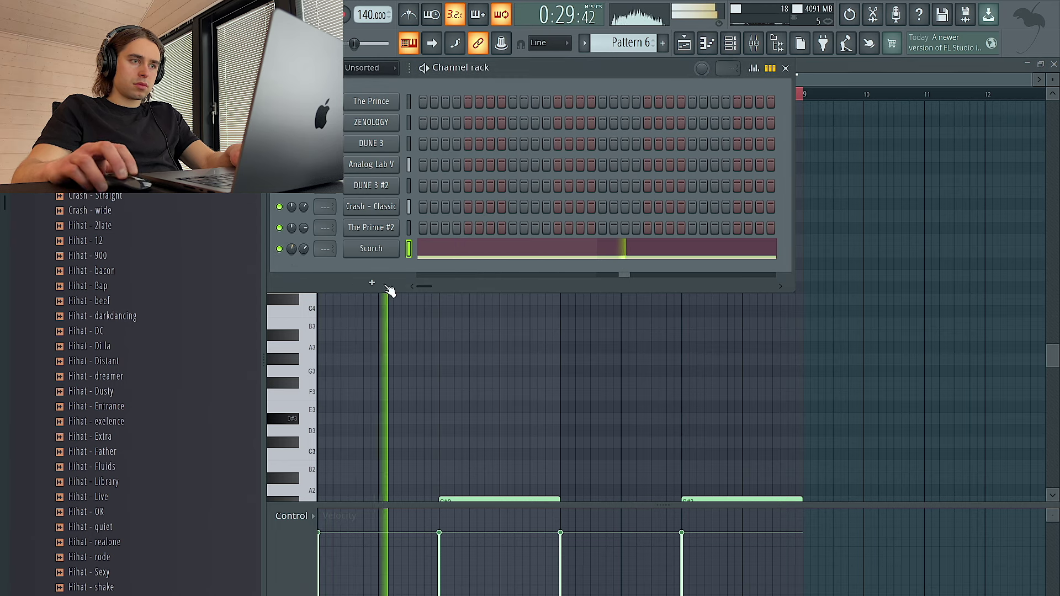
pyautogui.rightClick(460, 364)
pyautogui.press('space')
pyautogui.moveTo(356, 216); pyautogui.dragTo(322, 133)
pyautogui.press('space')
pyautogui.scroll(4, 366, 150)
pyautogui.click(381, 204)
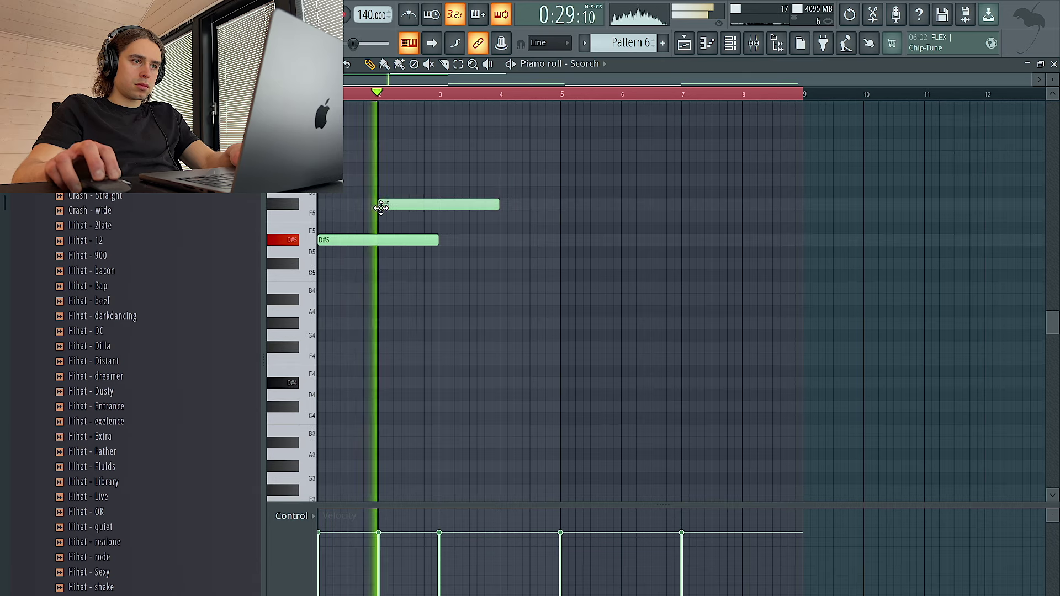
pyautogui.click(445, 181)
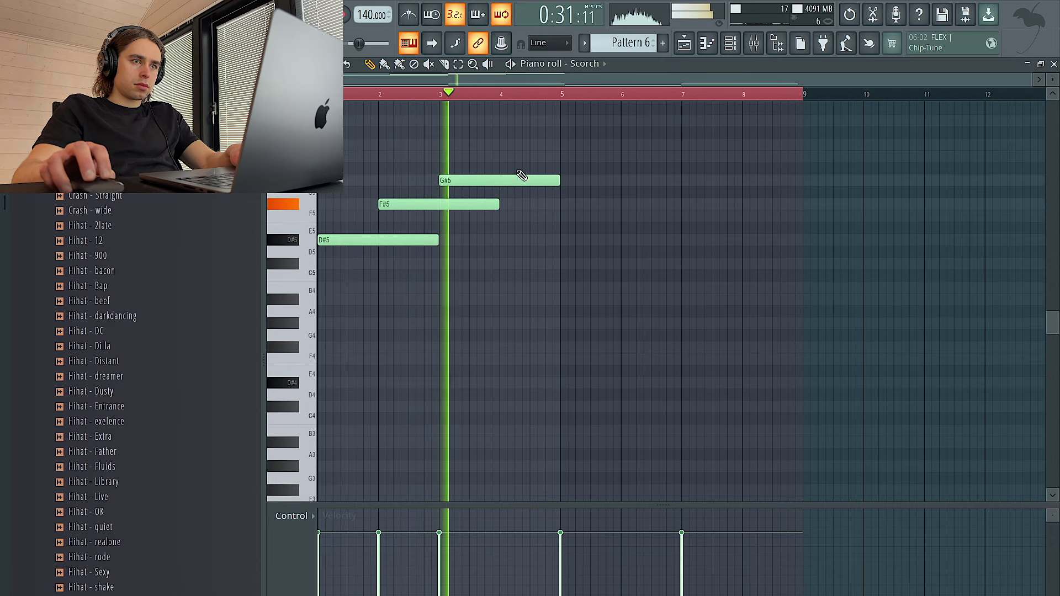
pyautogui.click(502, 204)
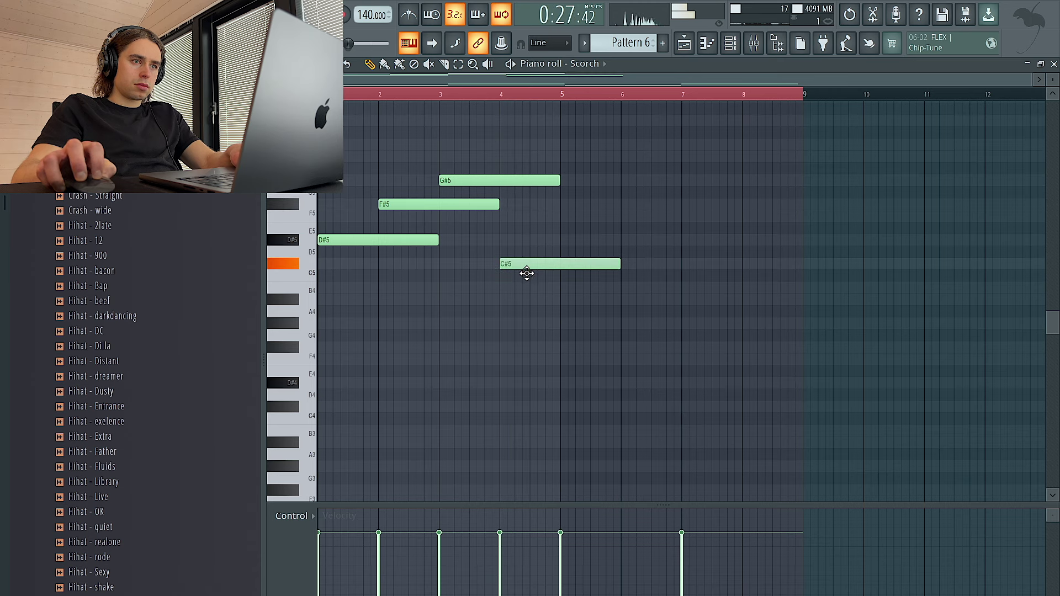
pyautogui.moveTo(526, 272); pyautogui.dragTo(525, 303)
# Shorten the four Scorch melody notes to one bar each and duplicate them across bars 5 to 8.
pyautogui.press('space')
pyautogui.moveTo(642, 341); pyautogui.dragTo(423, 173)
pyautogui.hotkey('ctrl', 'l')
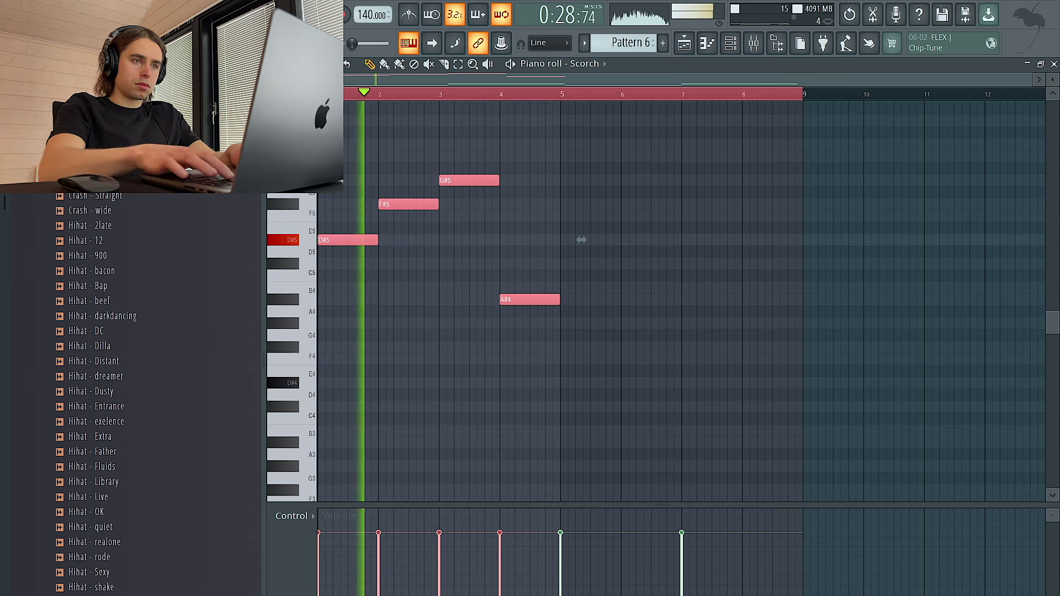
pyautogui.hotkey('ctrl', 'b')
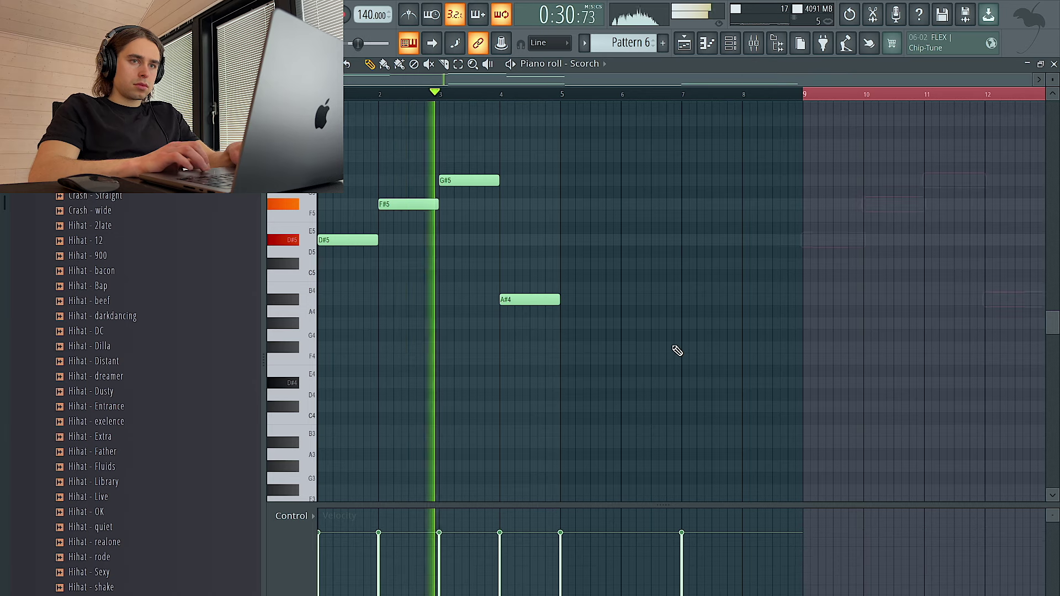
pyautogui.hotkey('ctrl', 'd')
pyautogui.moveTo(676, 368); pyautogui.dragTo(331, 157)
pyautogui.hotkey('ctrl', 'b')
pyautogui.hotkey('ctrl', 'd')
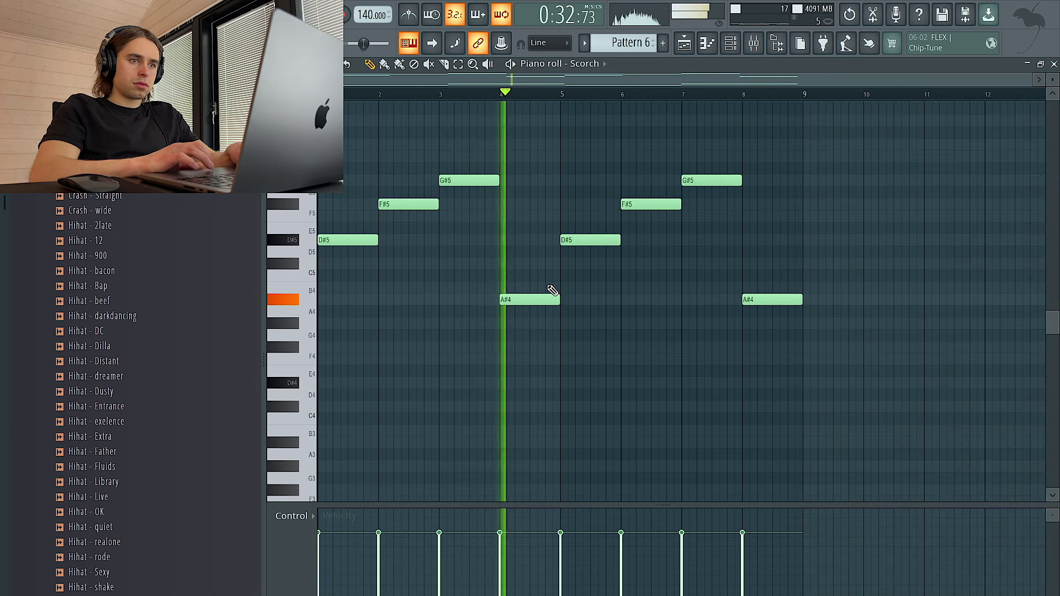
# Cut the high melody notes from Pattern 6's Scorch part and return to the playlist.
pyautogui.moveTo(835, 364); pyautogui.dragTo(333, 141)
pyautogui.hotkey('ctrl', 'x')
pyautogui.click(732, 44)
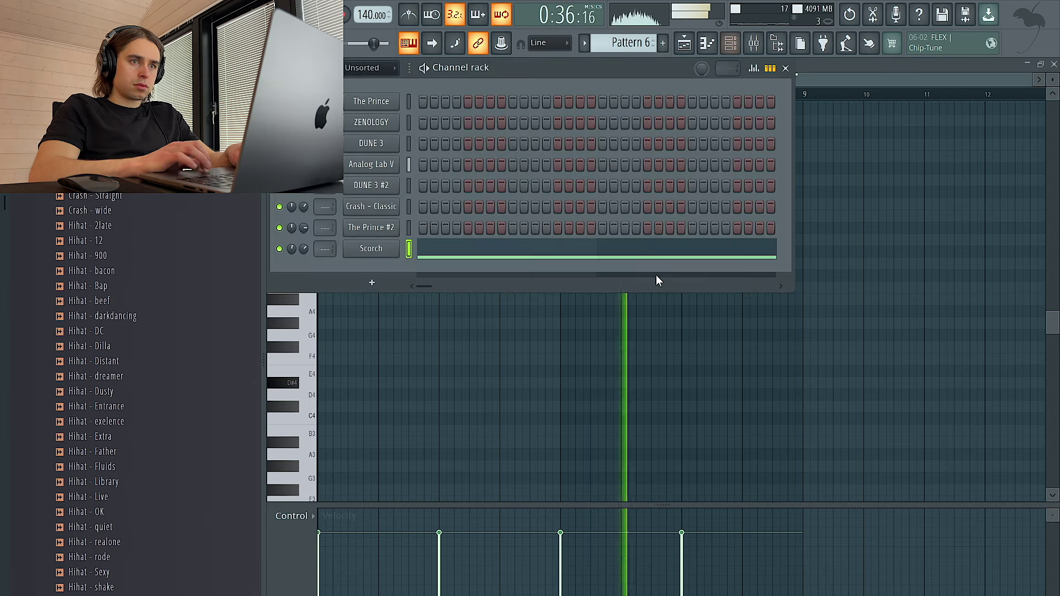
pyautogui.click(692, 48)
pyautogui.scroll(2, 745, 256)
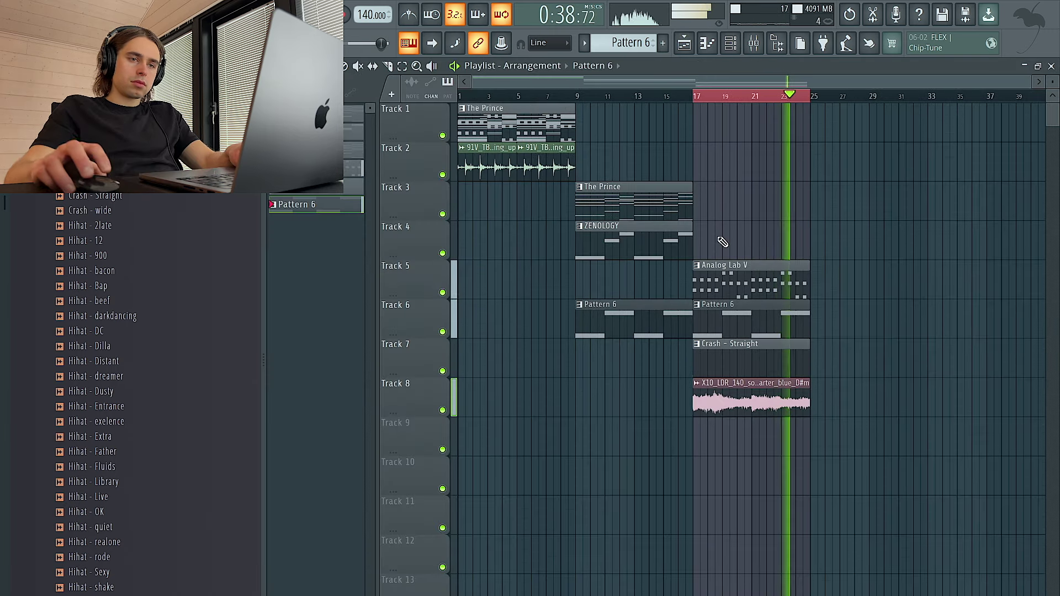
# Set the HEROBUST_string_loop_chords_145_D# clip's time stretching mode to Stretch and close its settings.
pyautogui.click(730, 43)
pyautogui.click(754, 43)
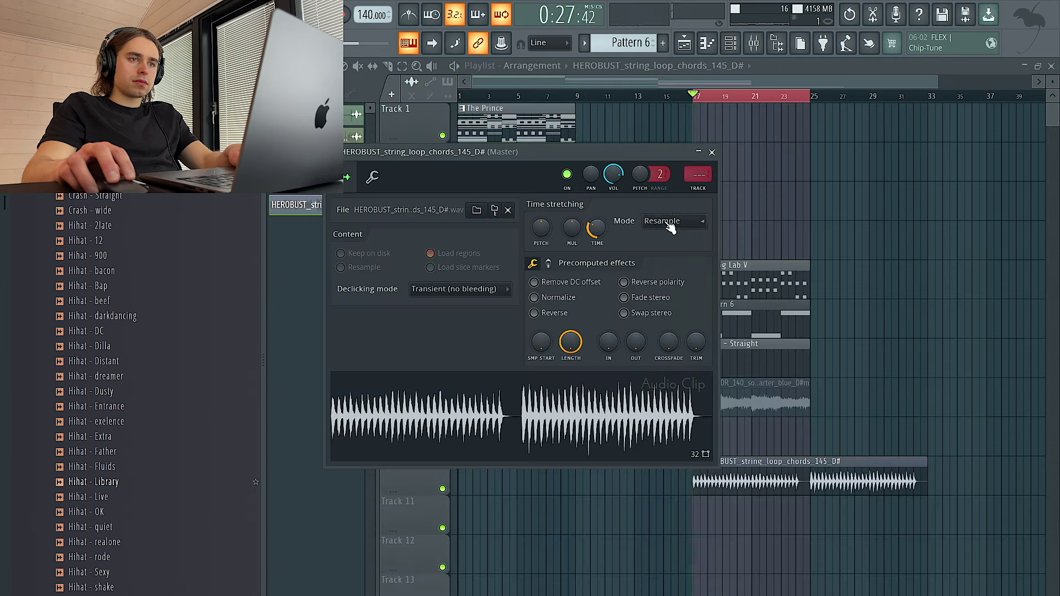
pyautogui.click(669, 221)
pyautogui.click(663, 237)
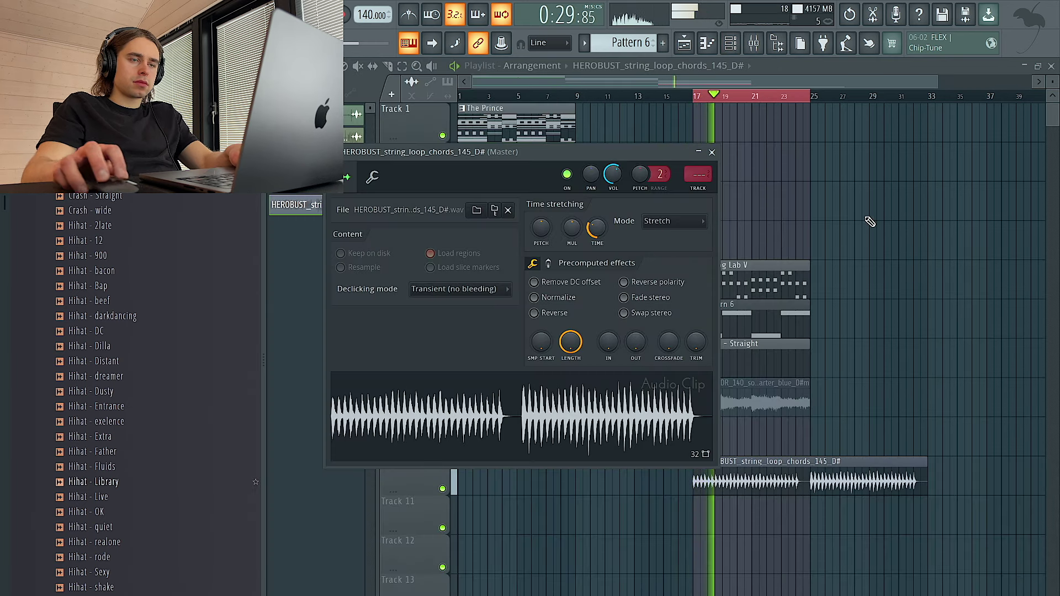
pyautogui.press('Escape')
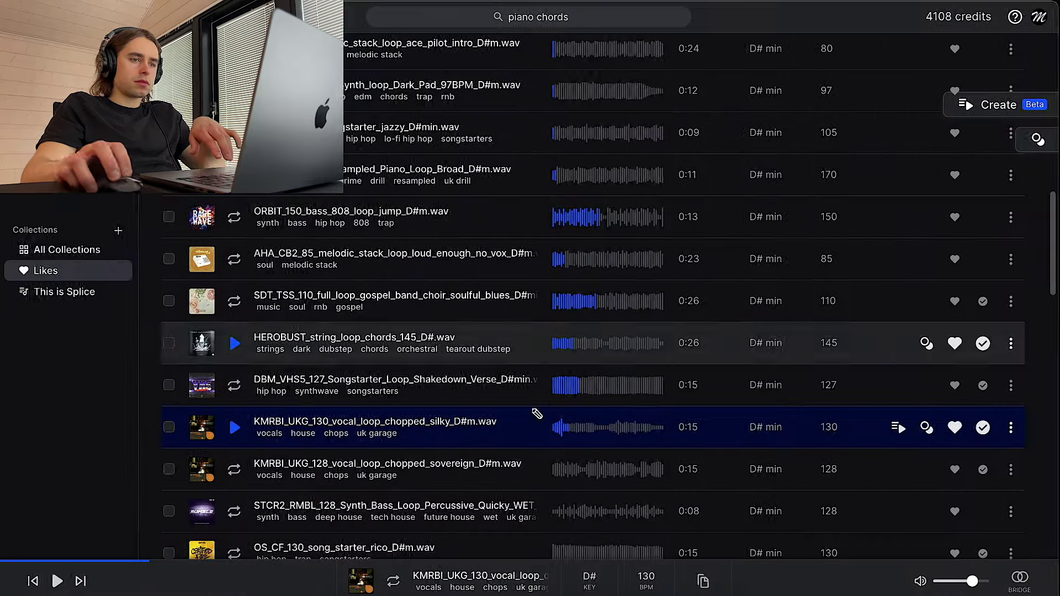
# Place Splice's DBM_VHS5_127_Songstarter_Loop_Shakedown_Verse_D#min on track 11 at bar 17, open its sample settings and stop playback.
pyautogui.moveTo(538, 393); pyautogui.dragTo(704, 514)
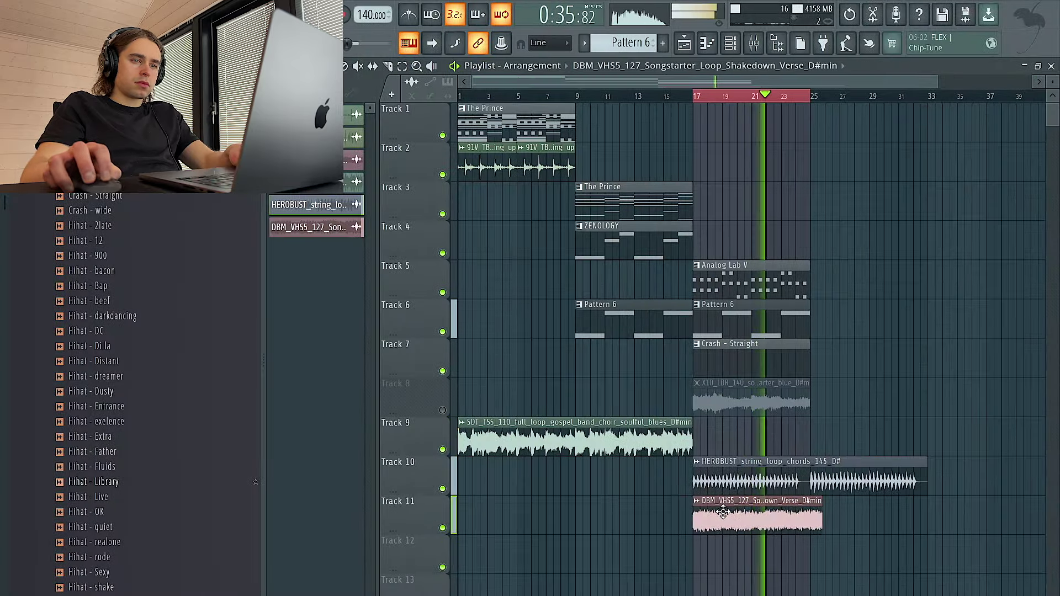
pyautogui.doubleClick(723, 507)
pyautogui.press('space')
# Fit the DBM loop to bars 17 to 25 in Stretch time stretching mode and raise its pitch.
pyautogui.moveTo(615, 247); pyautogui.dragTo(615, 255)
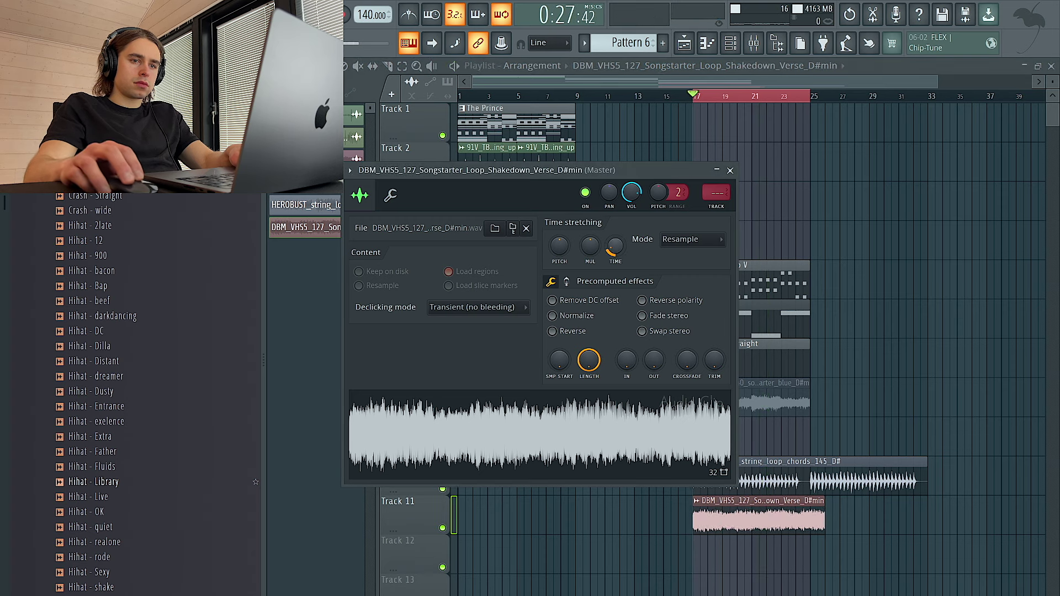
pyautogui.click(684, 245)
pyautogui.click(675, 280)
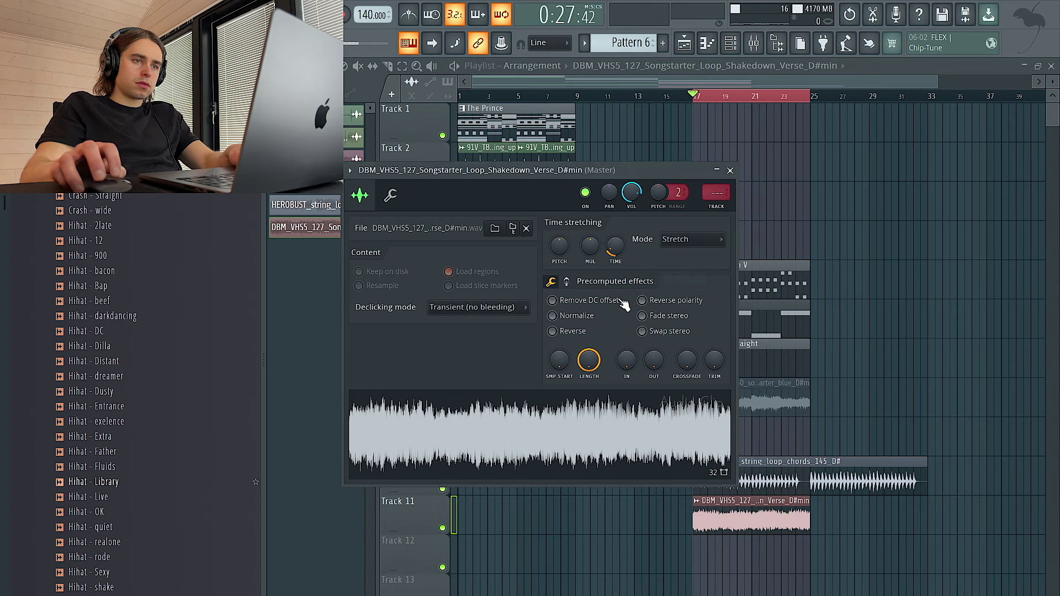
pyautogui.click(574, 331)
pyautogui.click(574, 331)
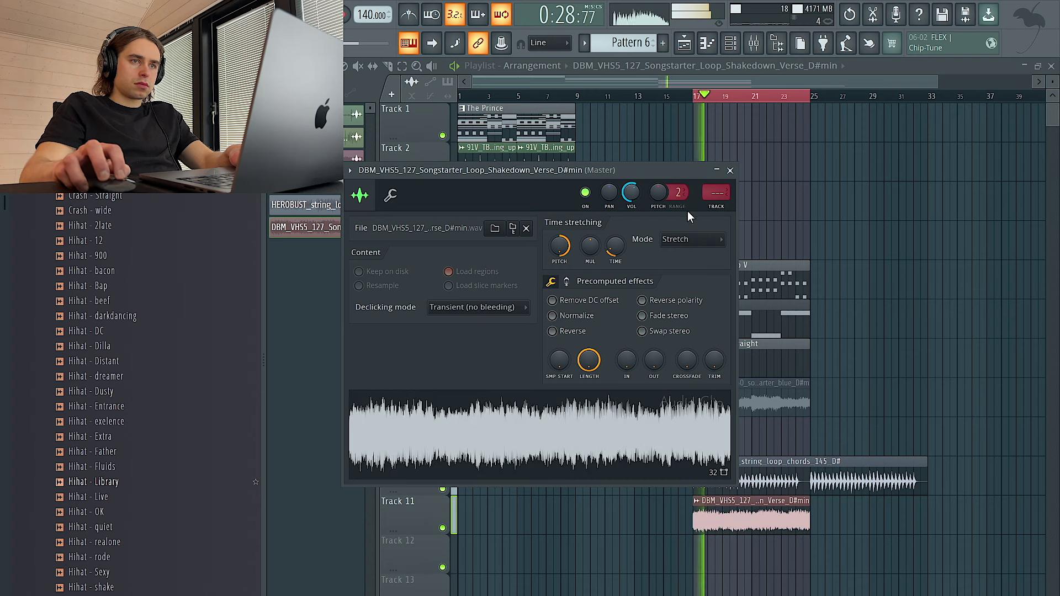
# Route the DBM loop to a free mixer track and add Fruity parametric EQ 2, cutting lows below 200 Hz and highs around 10 kHz.
pyautogui.hotkey('ctrl', 'l')
pyautogui.click(937, 237)
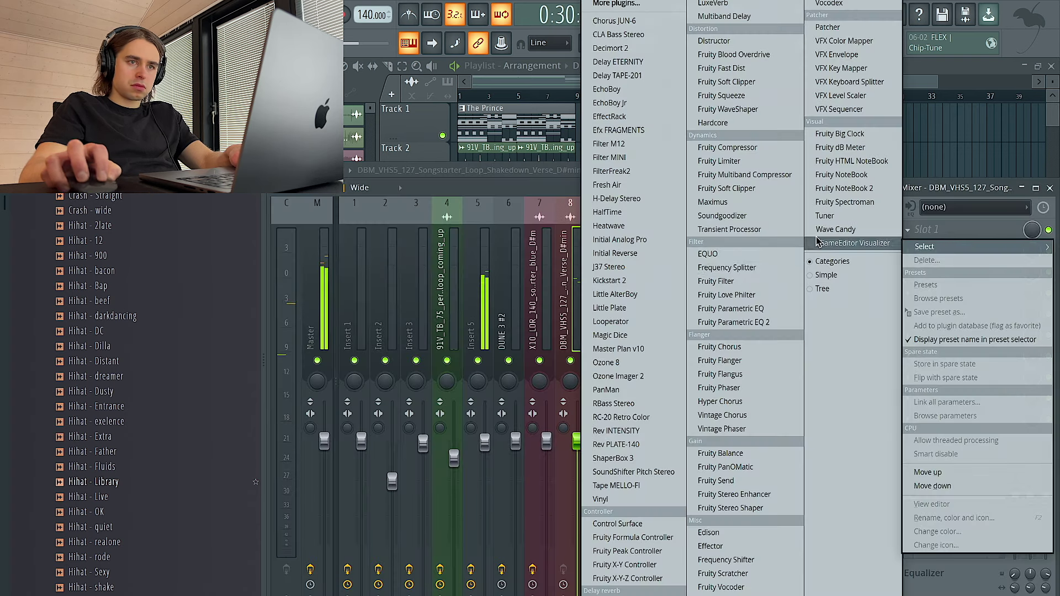
pyautogui.click(742, 322)
pyautogui.click(750, 134)
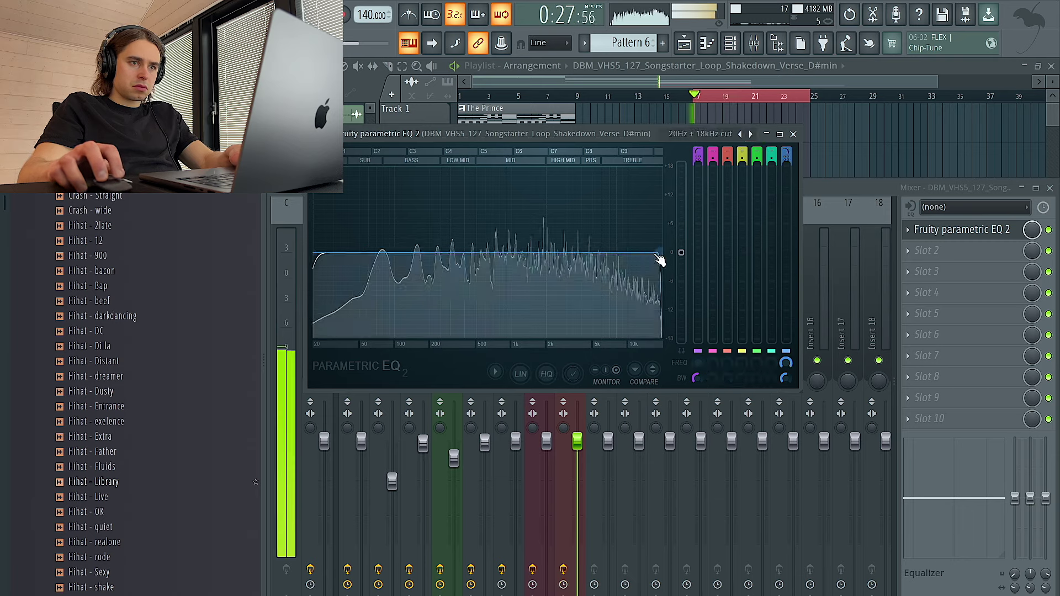
pyautogui.moveTo(321, 253); pyautogui.dragTo(423, 253)
pyautogui.moveTo(659, 252); pyautogui.dragTo(637, 252)
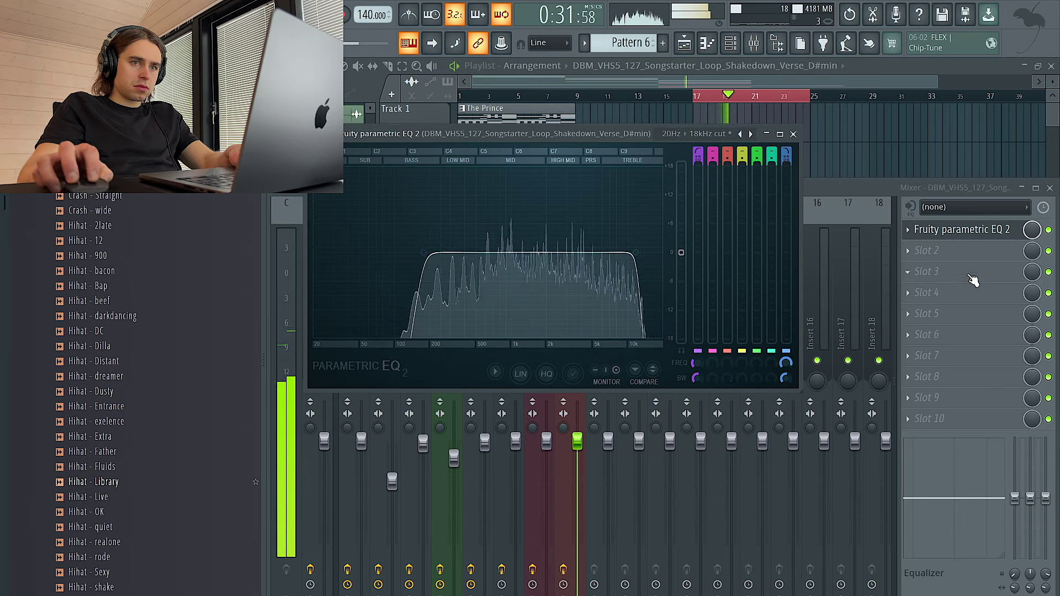
# Close the EQ and mixer and move the Analog Lab V clip on track 5 from bar 17 to bar 9.
pyautogui.click(965, 272)
pyautogui.click(918, 160)
pyautogui.click(918, 160)
pyautogui.moveTo(747, 276); pyautogui.dragTo(622, 280)
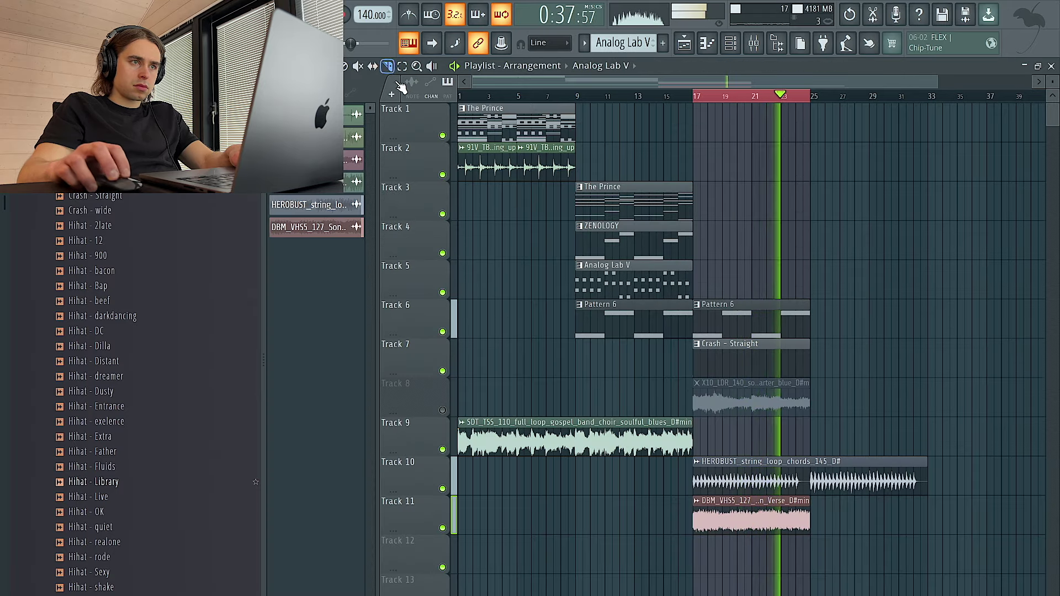
# Slice the DBM loop at bar 19, delete the remainder, and repeat the two-bar piece up to bar 23.
pyautogui.click(722, 523)
pyautogui.moveTo(742, 514); pyautogui.dragTo(781, 528)
pyautogui.press('Delete')
pyautogui.hotkey('ctrl', 'd')
pyautogui.keyDown('ctrl'); pyautogui.click(707, 519); pyautogui.keyUp('ctrl')
pyautogui.hotkey('ctrl', 'b')
pyautogui.hotkey('ctrl', 'b')
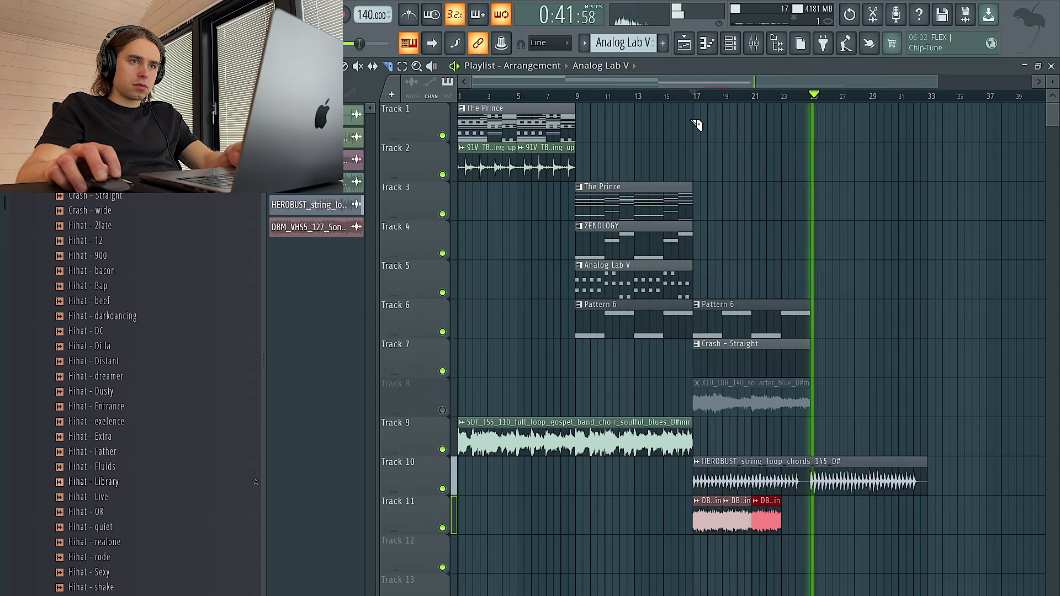
# Duplicate the two-bar DBM pieces further along track 11 and delete the copies beyond bar 25.
pyautogui.click(696, 99)
pyautogui.moveTo(778, 512); pyautogui.dragTo(683, 499)
pyautogui.hotkey('ctrl', 'b')
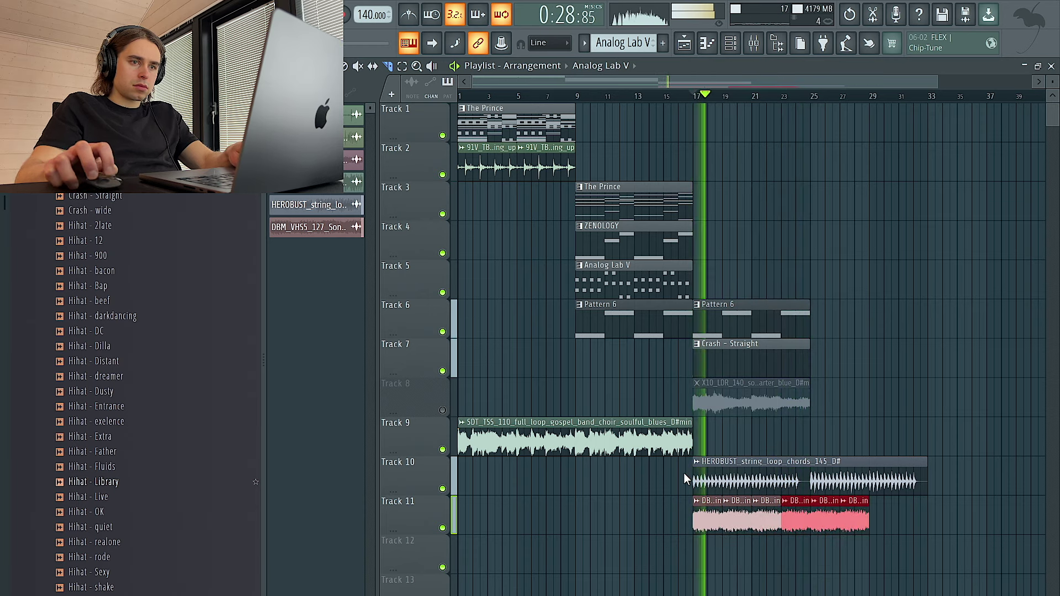
pyautogui.moveTo(854, 520); pyautogui.dragTo(831, 519)
pyautogui.press('Delete')
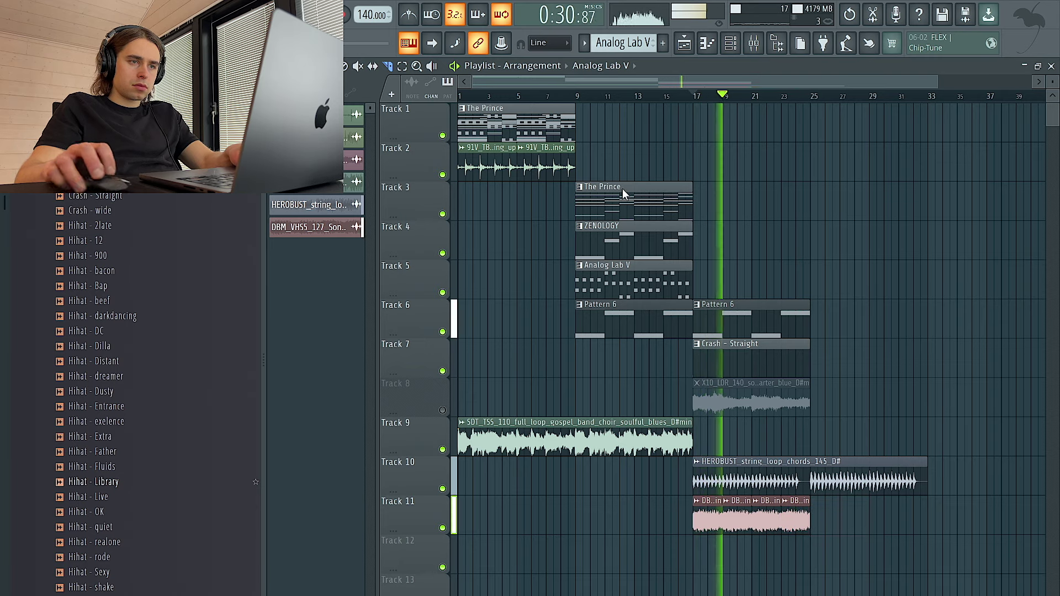
# Select bars 17 to 25 in the playlist as the playback range.
pyautogui.scroll(3, 777, 254)
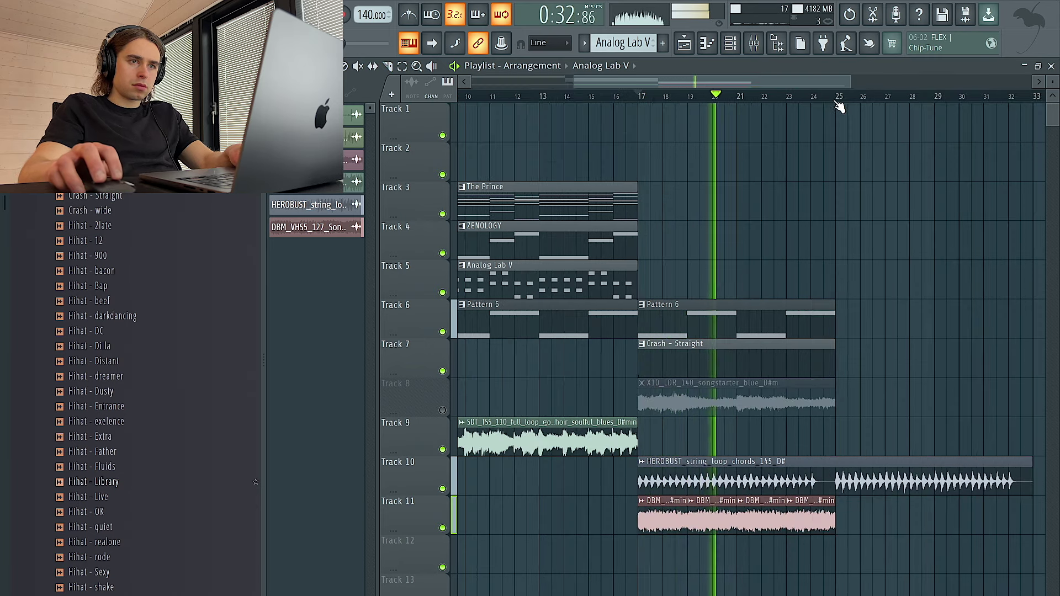
pyautogui.moveTo(836, 98); pyautogui.dragTo(640, 98)
pyautogui.press('F9')
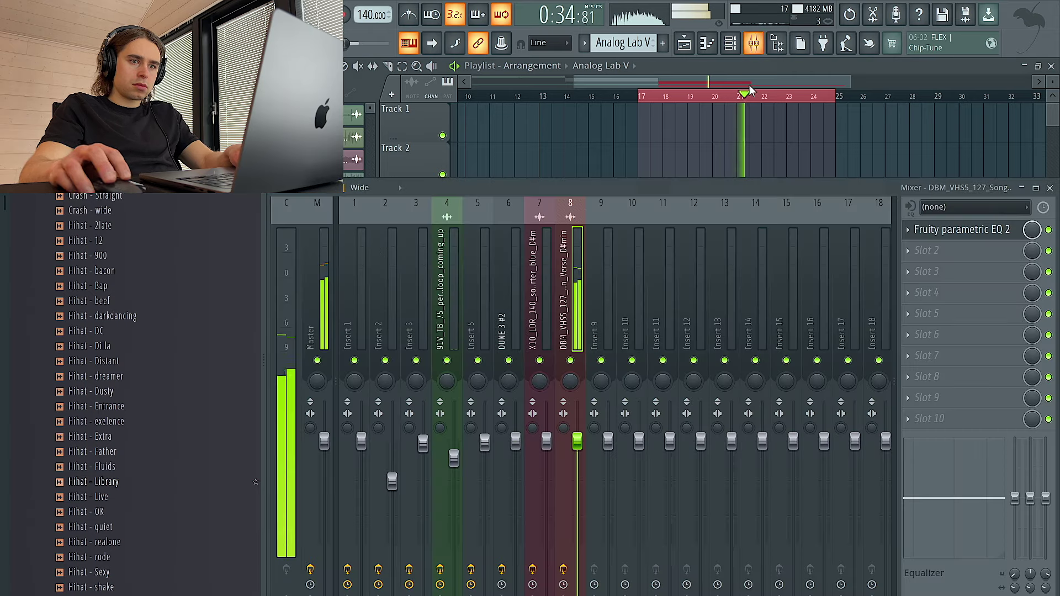
pyautogui.press('F9')
# Open the DBM loop's sample settings and choose a different declicking mode.
pyautogui.doubleClick(714, 527)
pyautogui.click(489, 309)
pyautogui.click(476, 364)
pyautogui.press('F9')
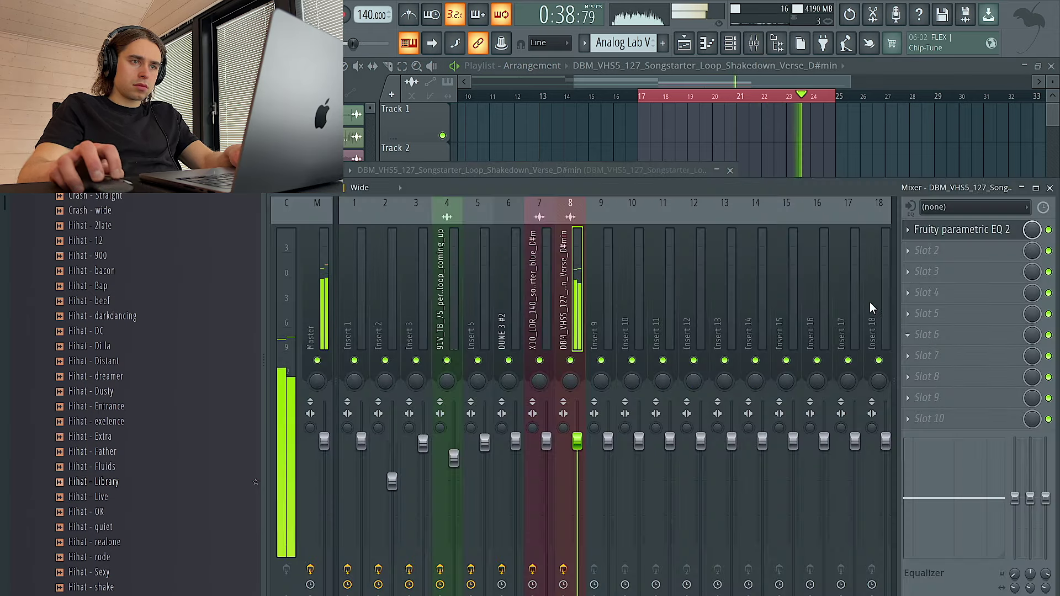
pyautogui.press('F9')
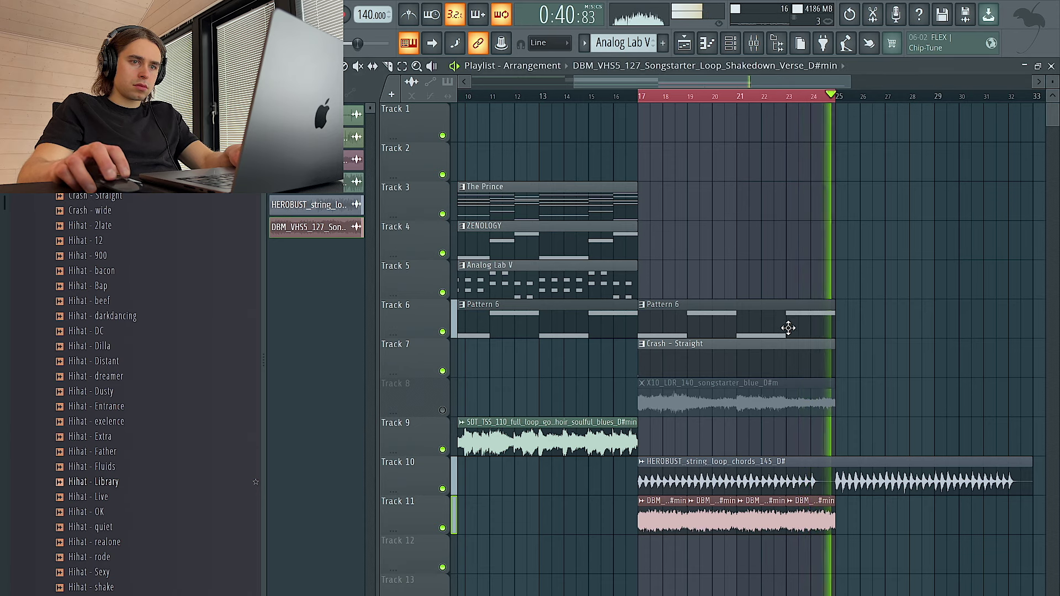
# Raise the low cut of the DBM loop's parametric EQ to slightly above 200 Hz.
pyautogui.click(764, 47)
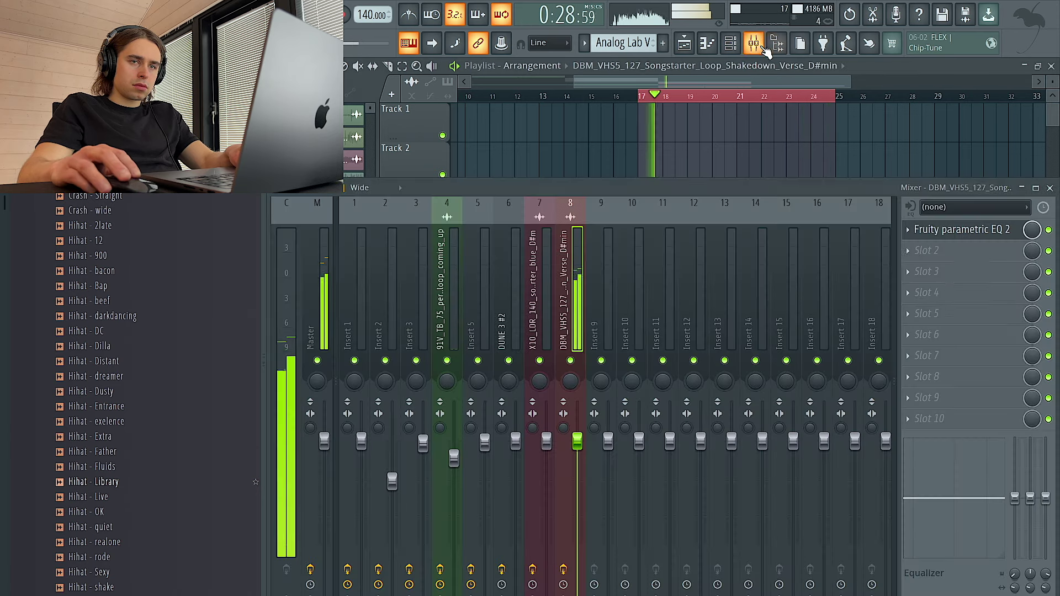
pyautogui.click(966, 232)
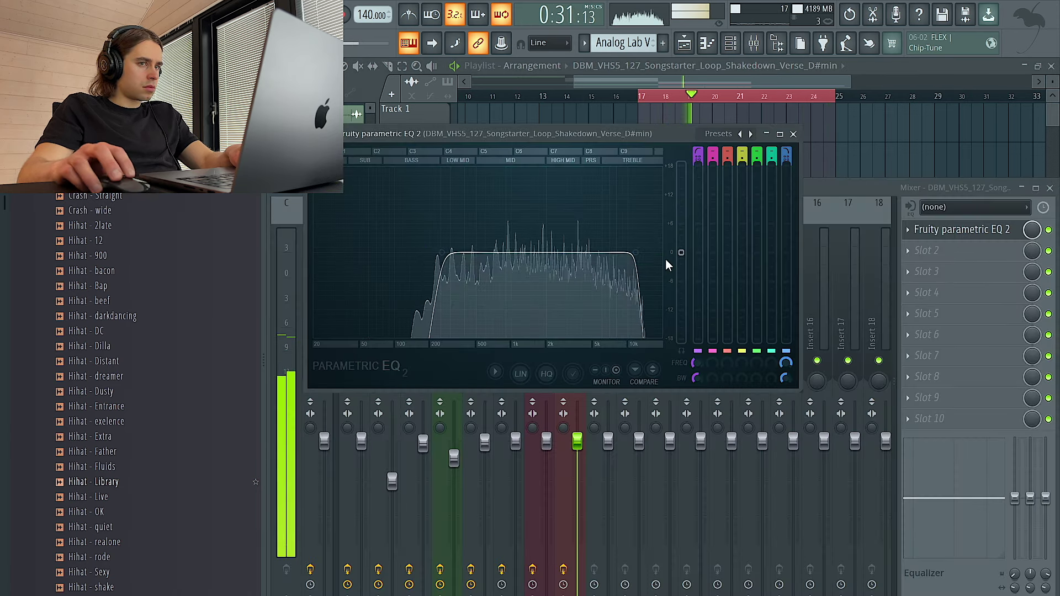
pyautogui.click(949, 154)
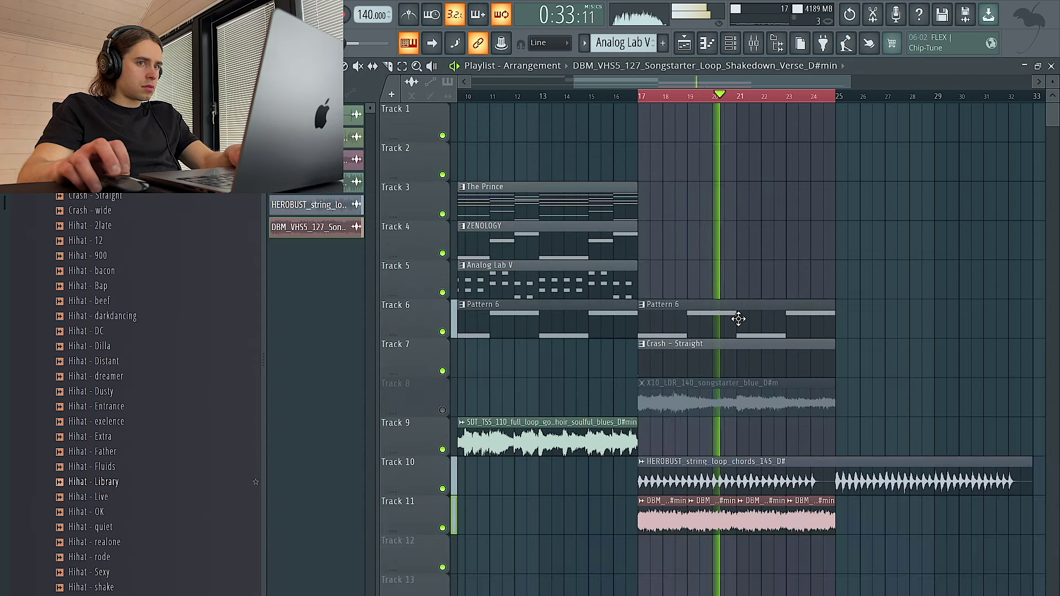
# Move the last G#2 note at bar 7 of Pattern 6's Scorch part up to A#2 and open the mixer.
pyautogui.doubleClick(738, 319)
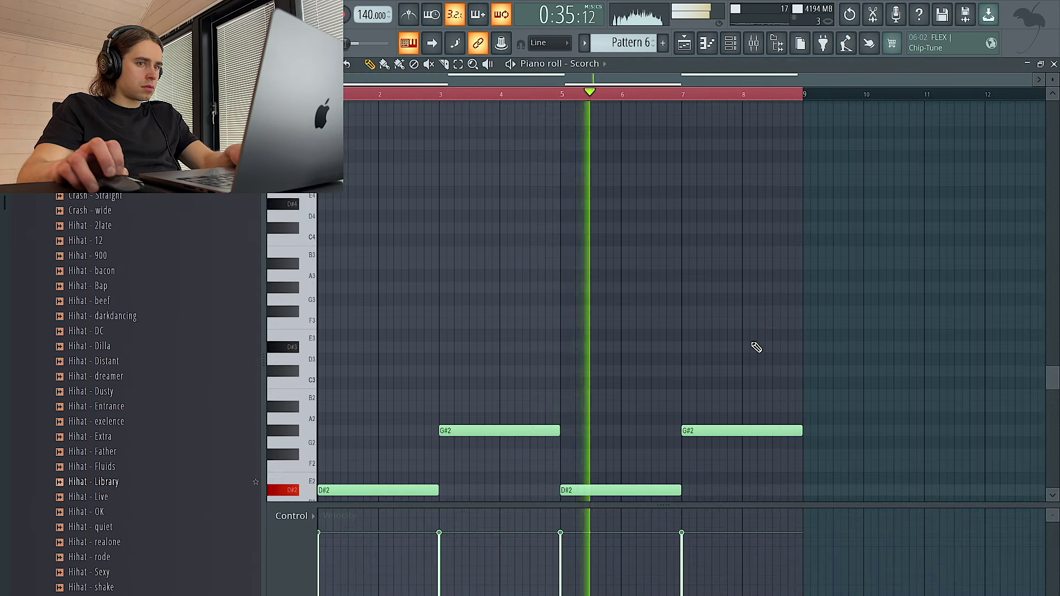
pyautogui.scroll(-5, 757, 347)
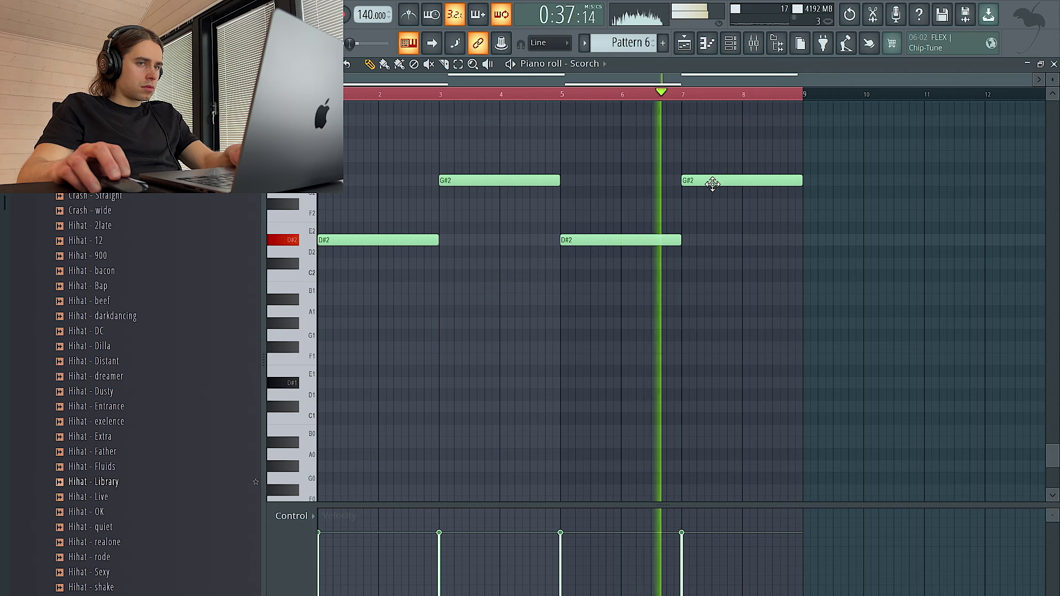
pyautogui.press('space')
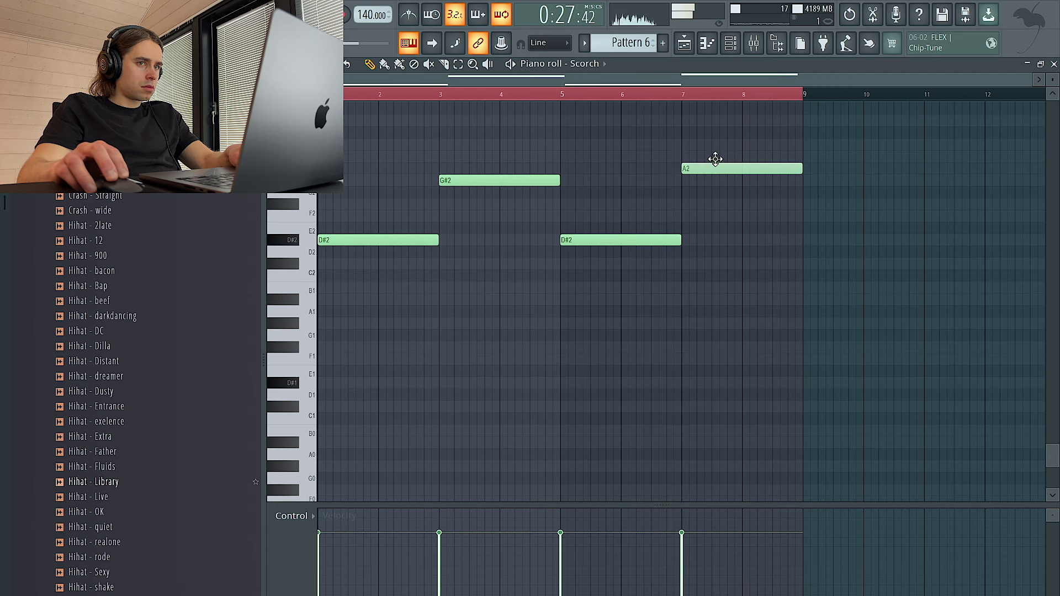
pyautogui.moveTo(714, 159); pyautogui.dragTo(714, 147)
pyautogui.press('space')
pyautogui.click(755, 45)
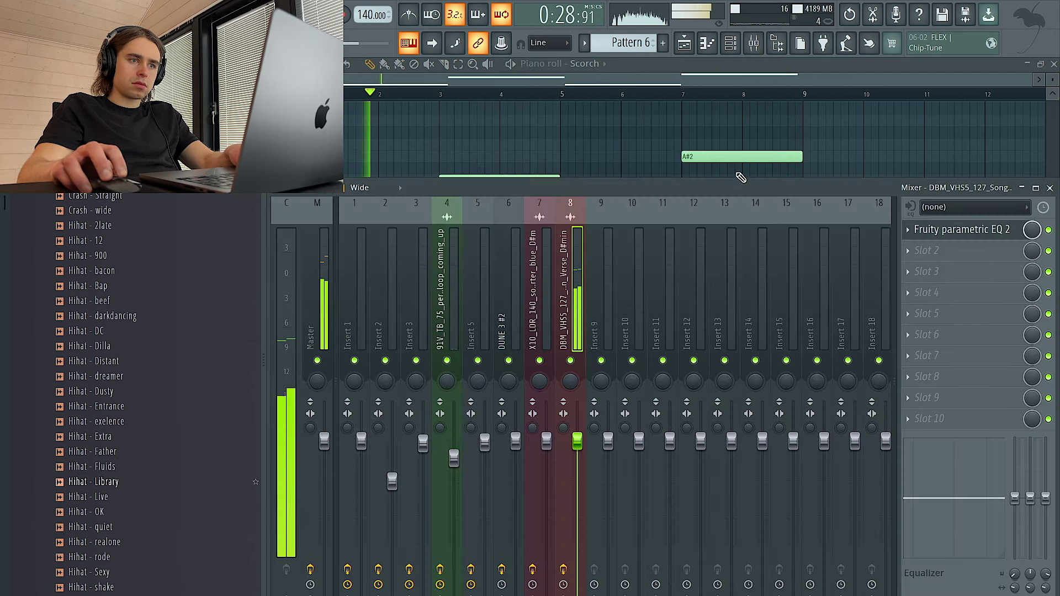
# Try stacking D#3, F#3 and A#3 above the first D#2 note of Pattern 6's Scorch part to form a chord.
pyautogui.click(738, 64)
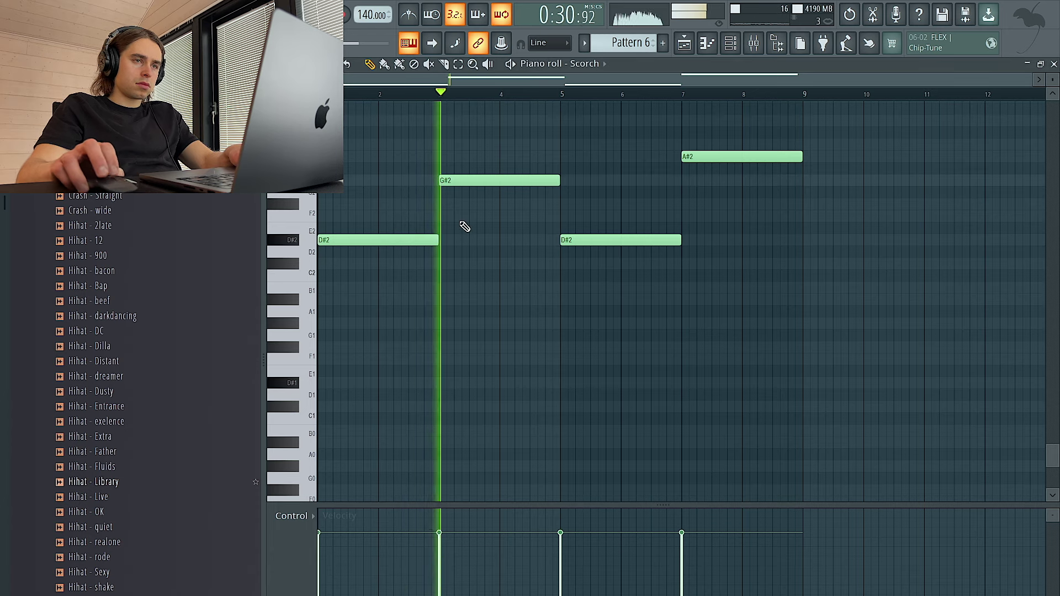
pyautogui.scroll(2, 397, 254)
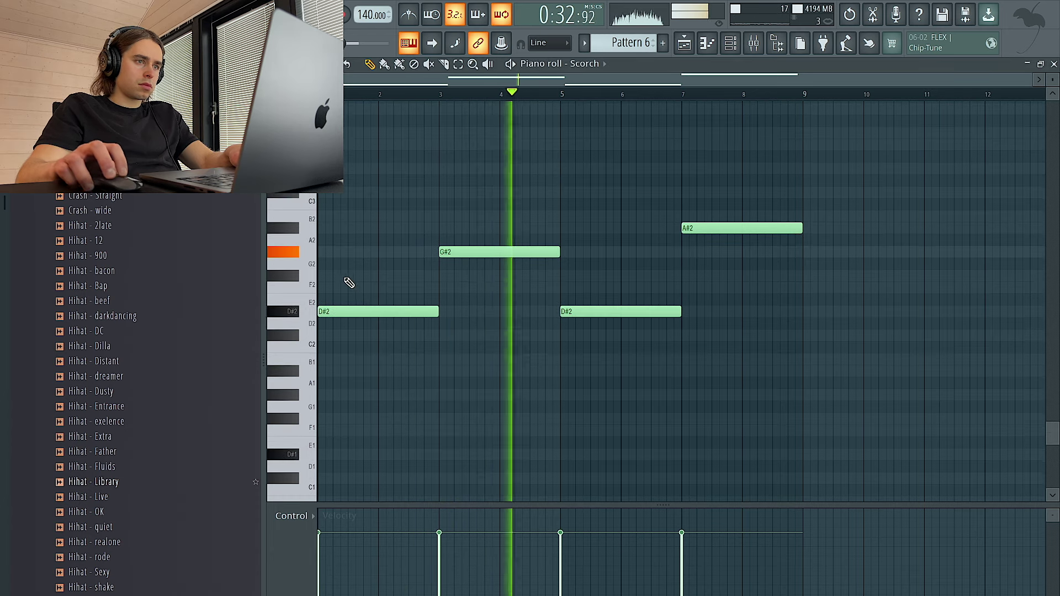
pyautogui.click(354, 168)
pyautogui.click(358, 133)
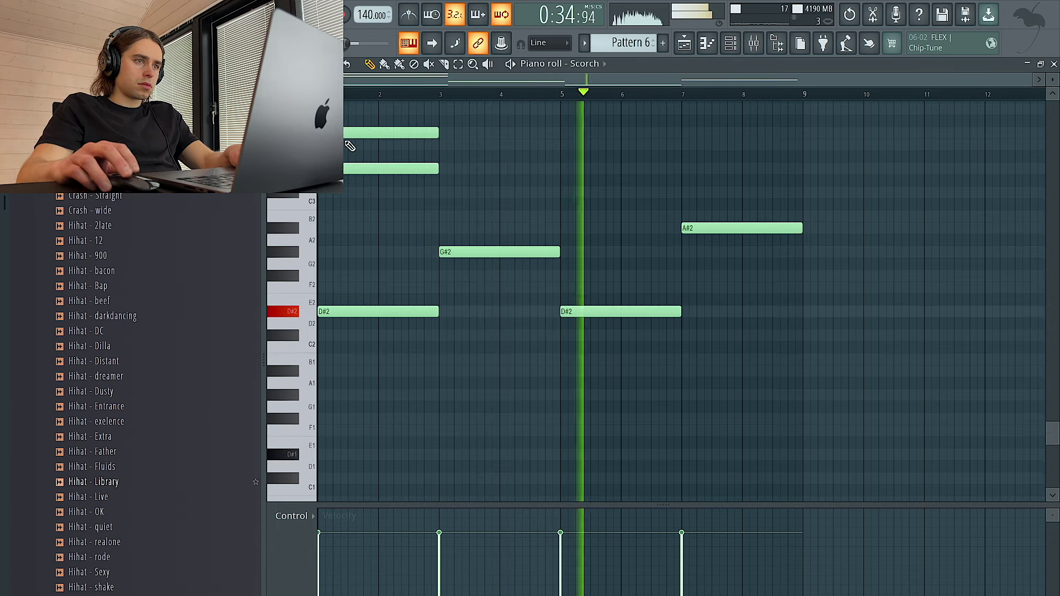
pyautogui.scroll(5, 389, 201)
pyautogui.click(328, 263)
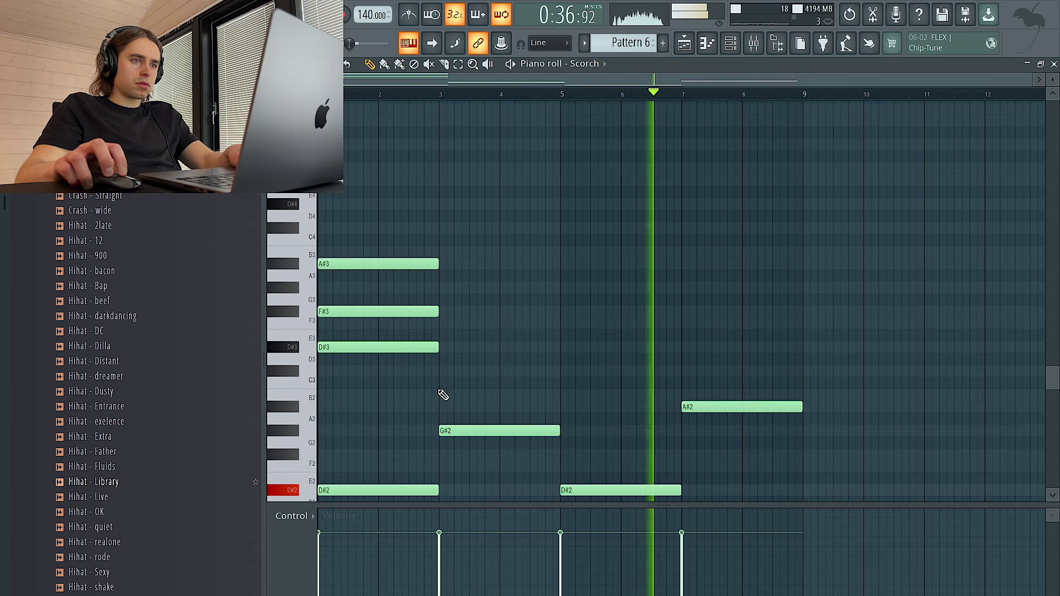
# Try adding B2 and D#3 above the bar 3 G#2 note and transposing the added notes up an octave.
pyautogui.click(437, 395)
pyautogui.click(445, 349)
pyautogui.moveTo(463, 331); pyautogui.dragTo(467, 393)
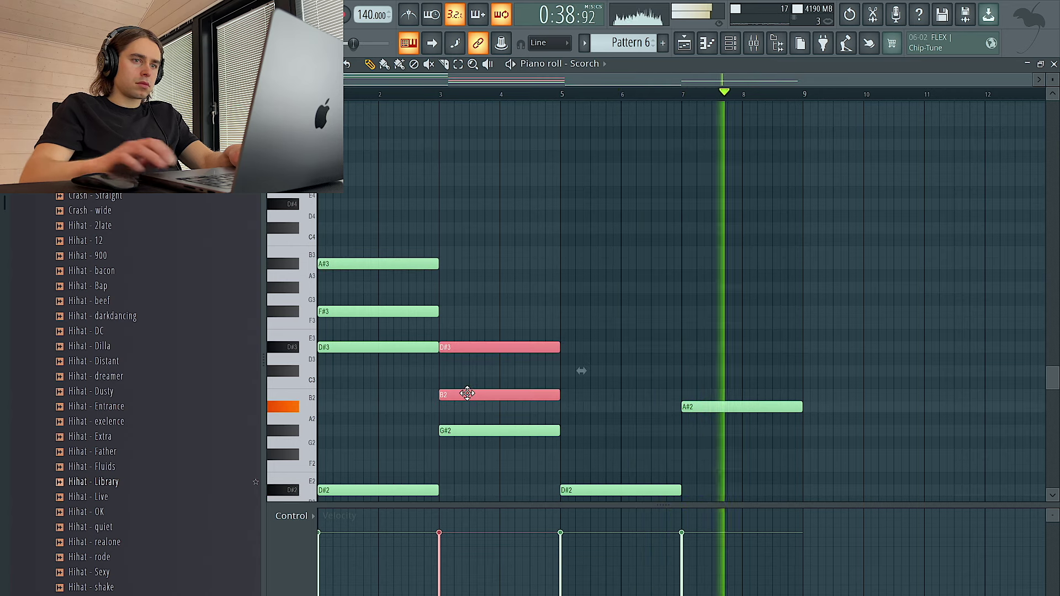
pyautogui.hotkey('ctrl', 'Up')
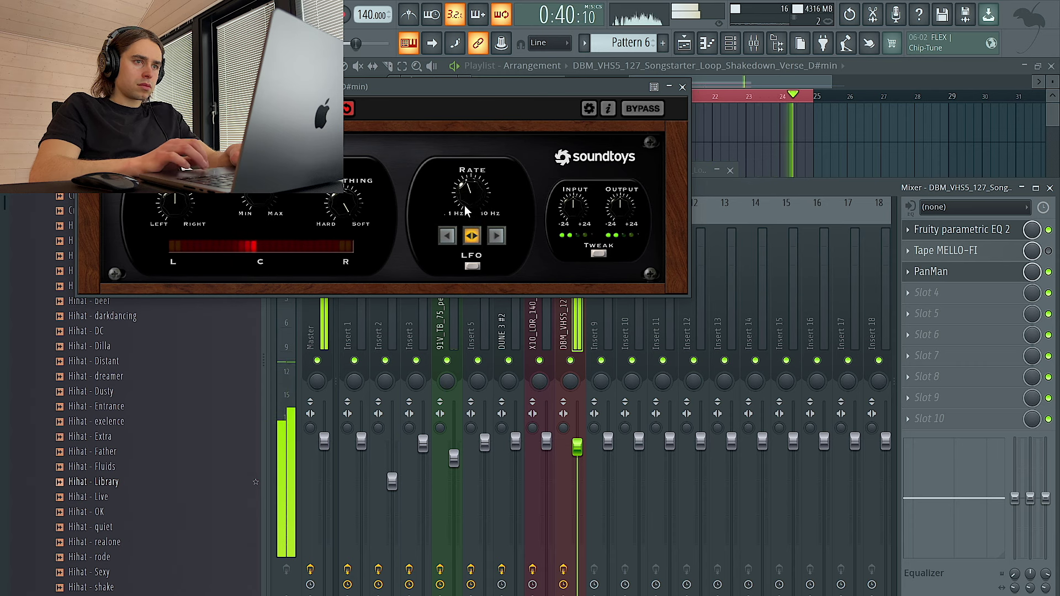
# Close the PanMan window and view the Unsorted channels in the channel rack before returning to the playlist.
pyautogui.click(682, 87)
pyautogui.click(731, 44)
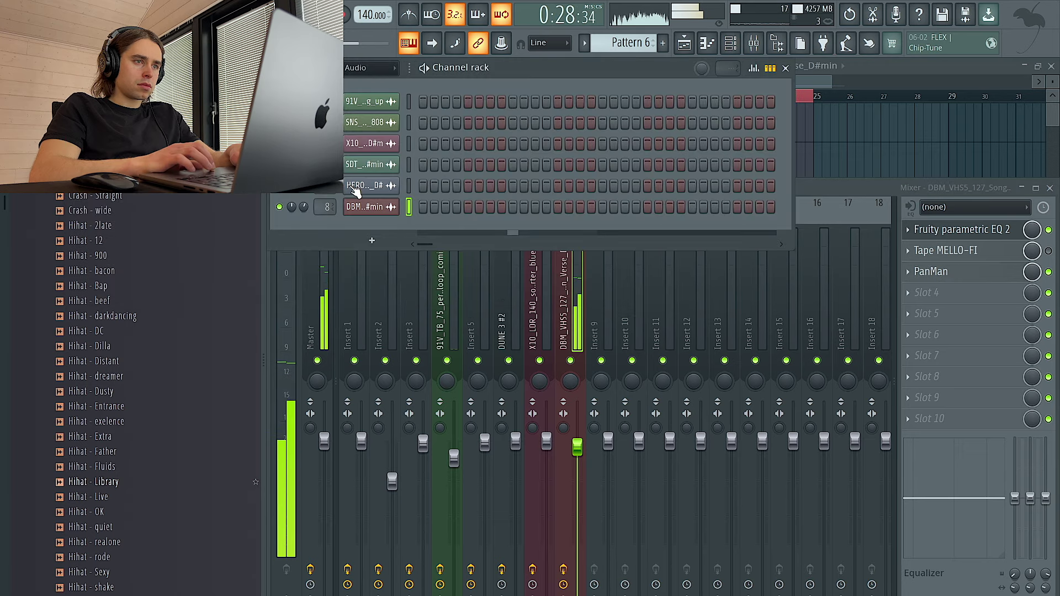
pyautogui.click(363, 116)
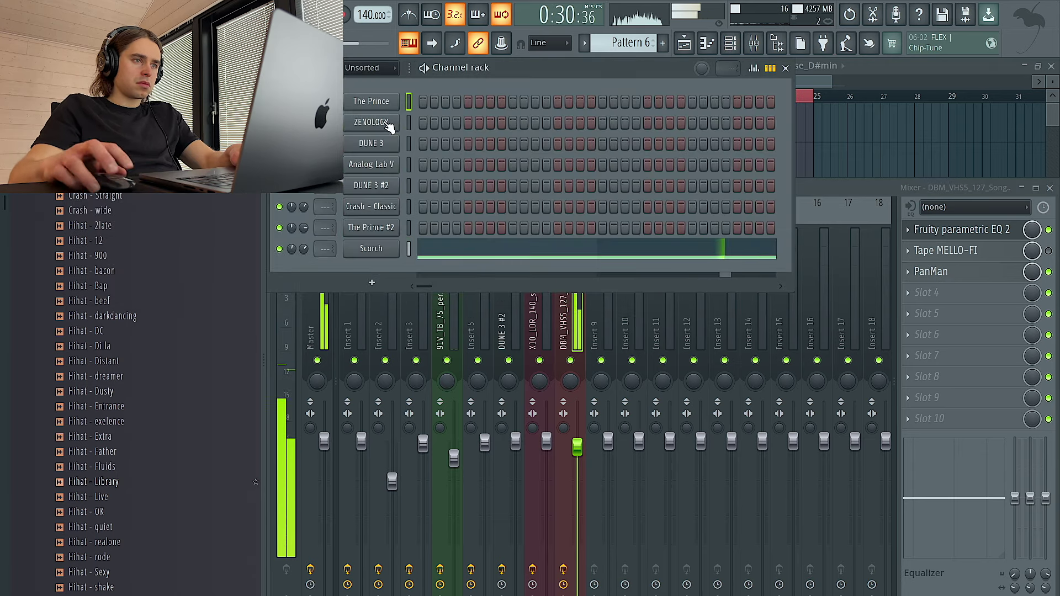
pyautogui.rightClick(894, 147)
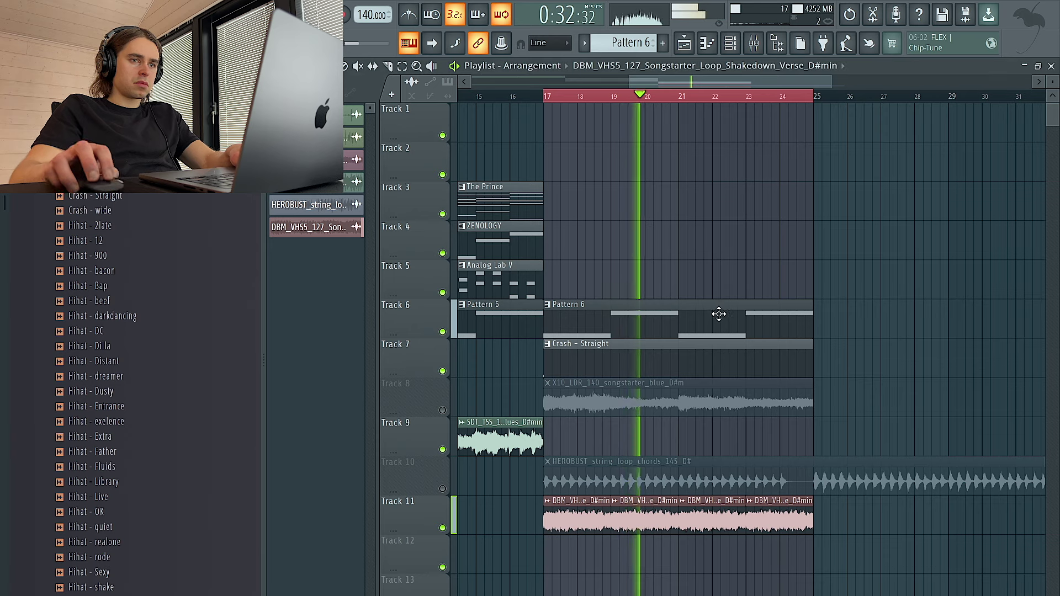
# Unmute Track 10 with the HEROBUST string loop and restart playback.
pyautogui.scroll(-3, 692, 334)
pyautogui.hscroll(2, 697, 335)
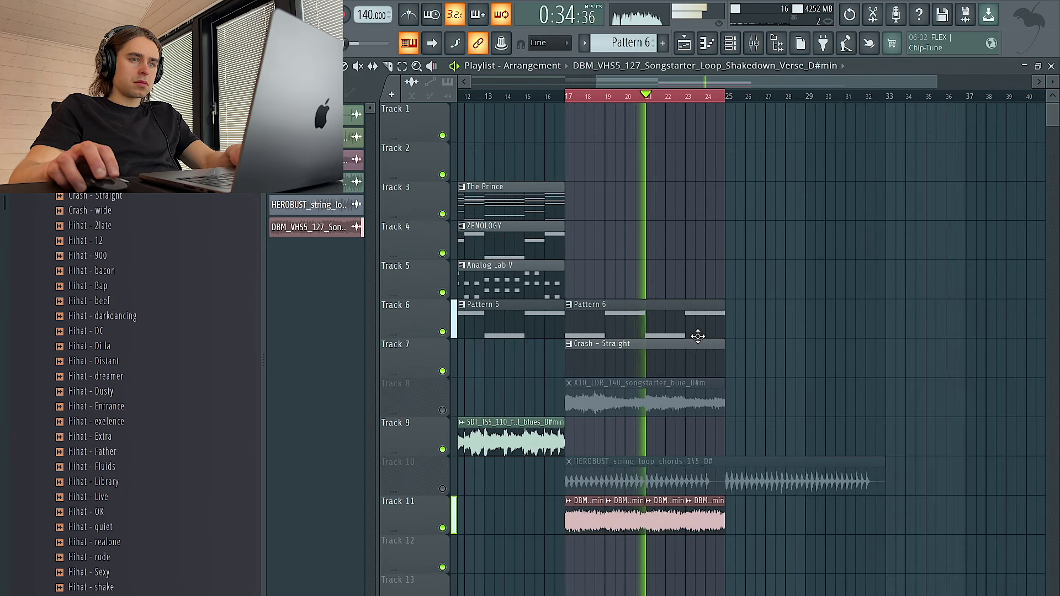
pyautogui.press('space')
pyautogui.click(443, 489)
pyautogui.press('space')
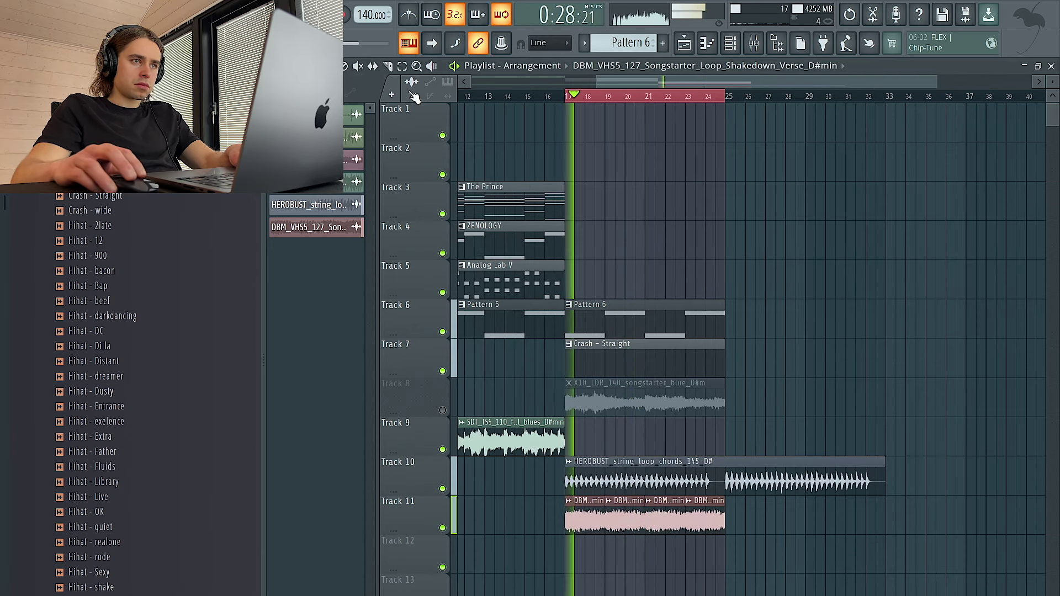
# Slice the HEROBUST string loop at bar 21 and repeat its first four bars up to bar 25 on Track 10.
pyautogui.rightClick(664, 477)
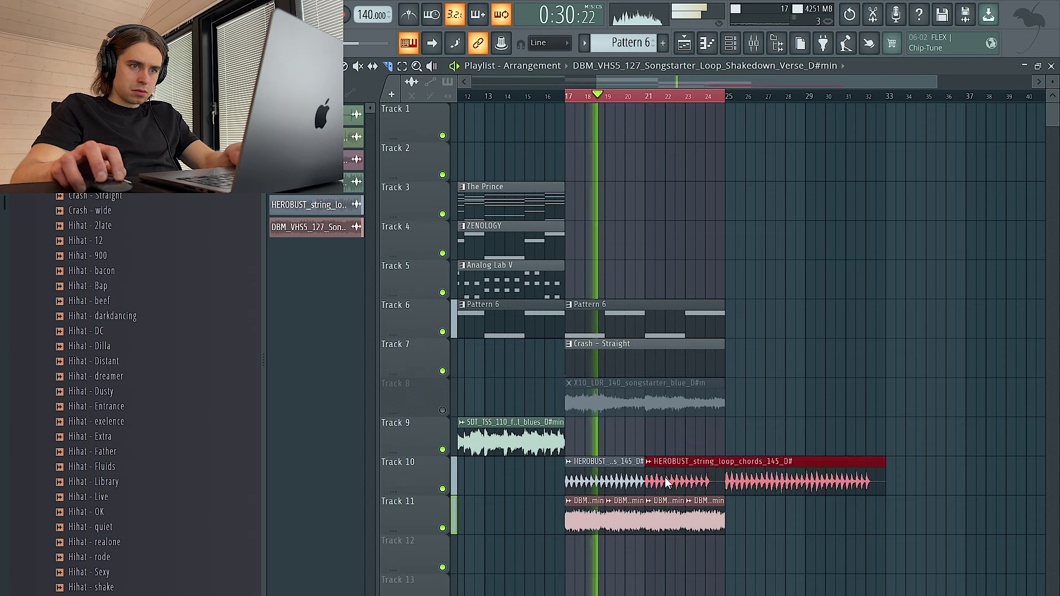
pyautogui.hotkey('ctrl', 'z')
pyautogui.click(329, 66)
pyautogui.doubleClick(675, 478)
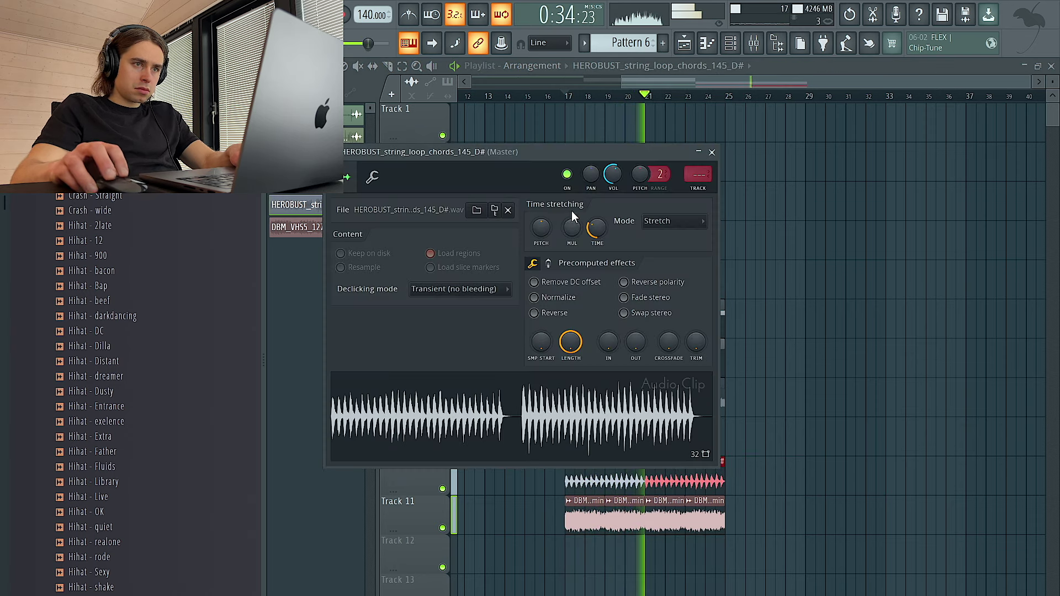
pyautogui.click(711, 152)
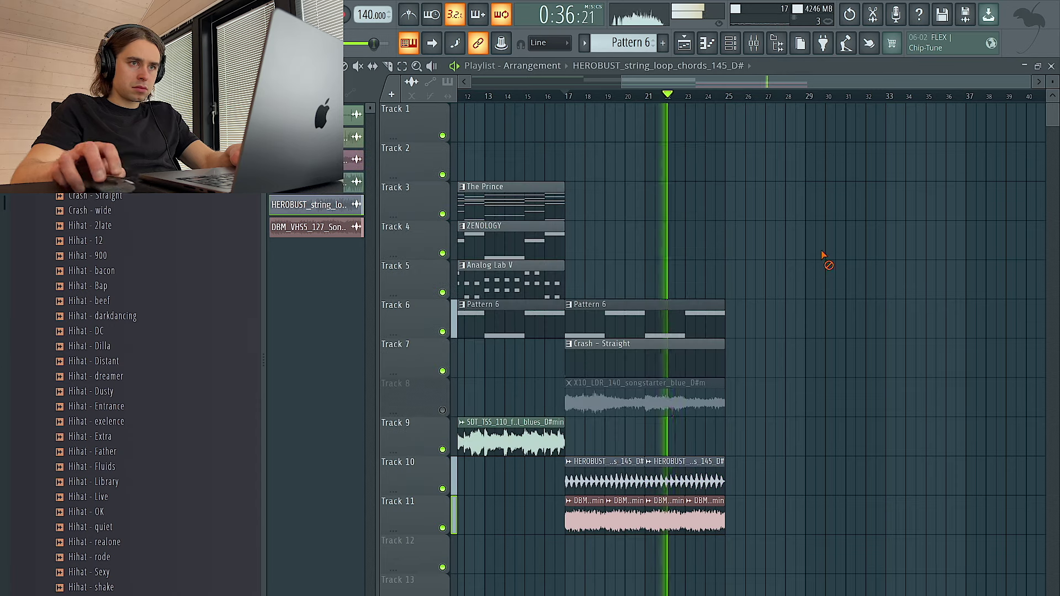
# Duplicate the active clips of bars 17 to 25 to bar 25, keeping the HEROBUST string loop only in the copy.
pyautogui.moveTo(732, 106); pyautogui.dragTo(574, 111)
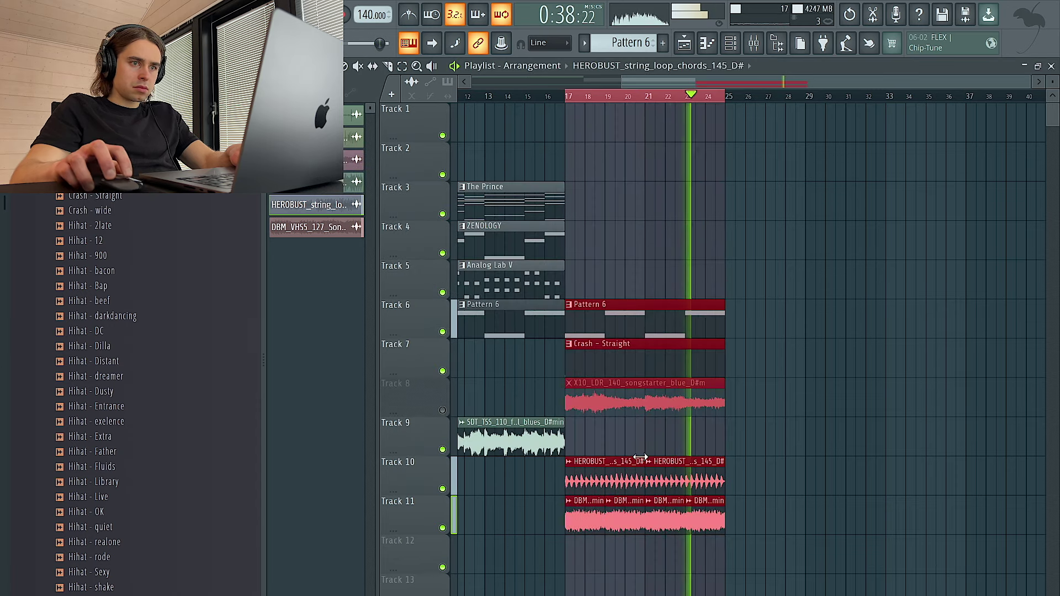
pyautogui.doubleClick(632, 466)
# Place the ZENOLOGY clip at bar 17 on Track 4 and add short F3 and F#3 notes leading into its bar 3 G#3.
pyautogui.rightClick(541, 233)
pyautogui.click(560, 242)
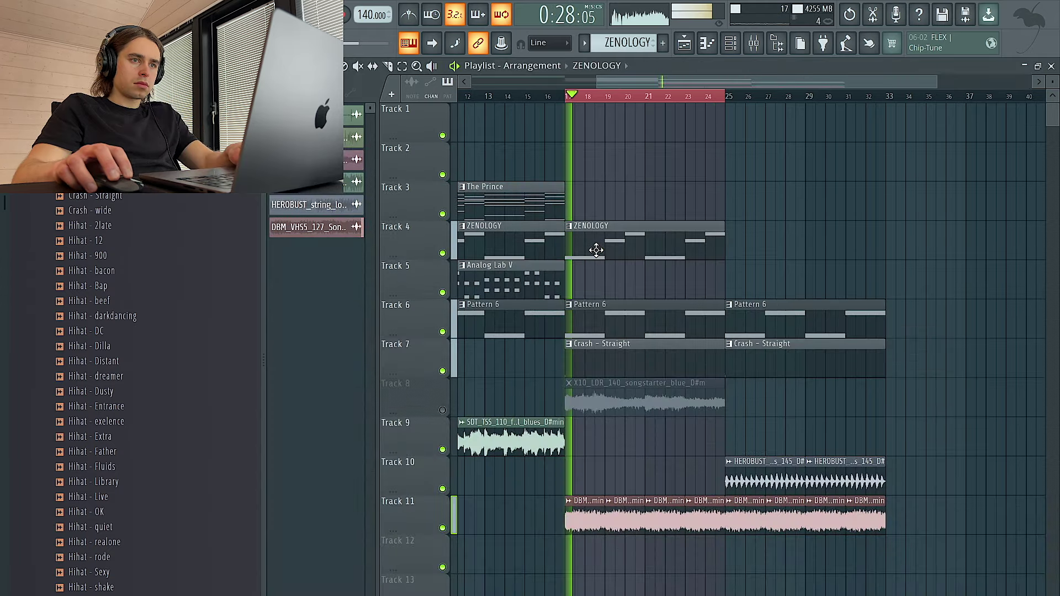
pyautogui.doubleClick(598, 249)
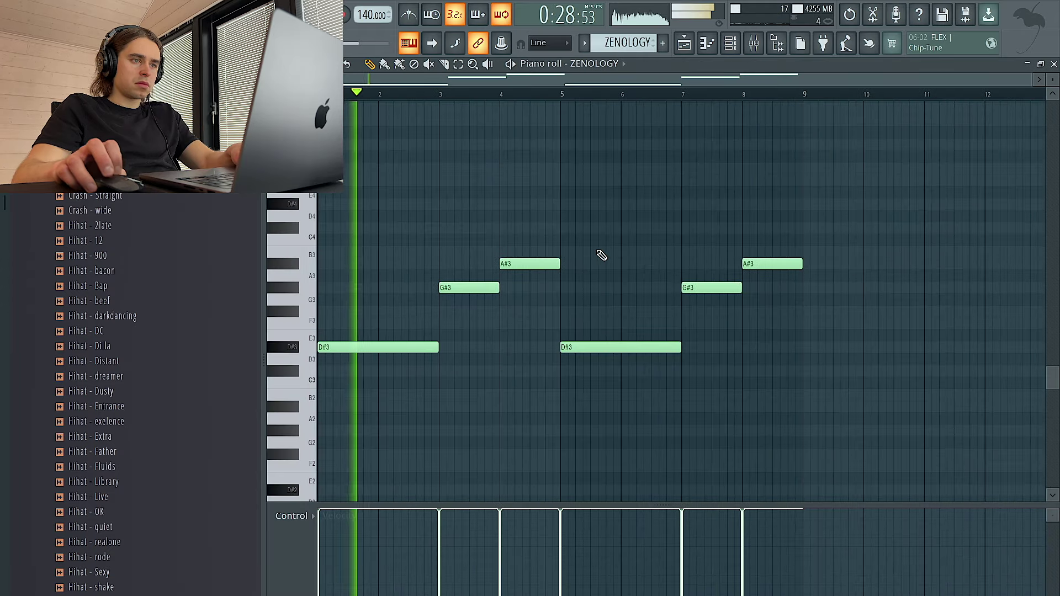
pyautogui.click(411, 323)
pyautogui.click(428, 312)
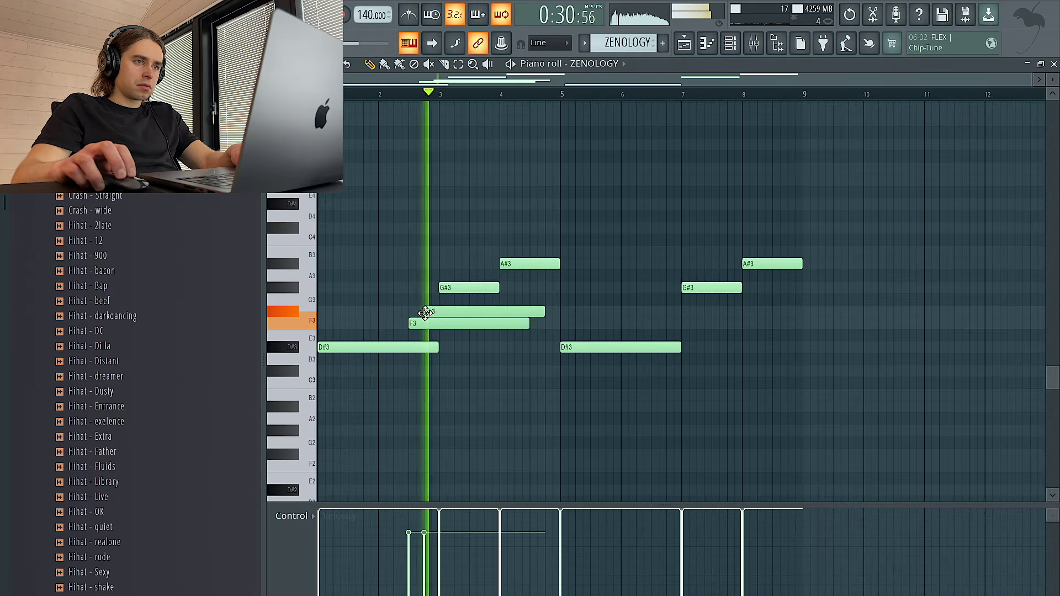
pyautogui.hotkey('ctrl', 'l')
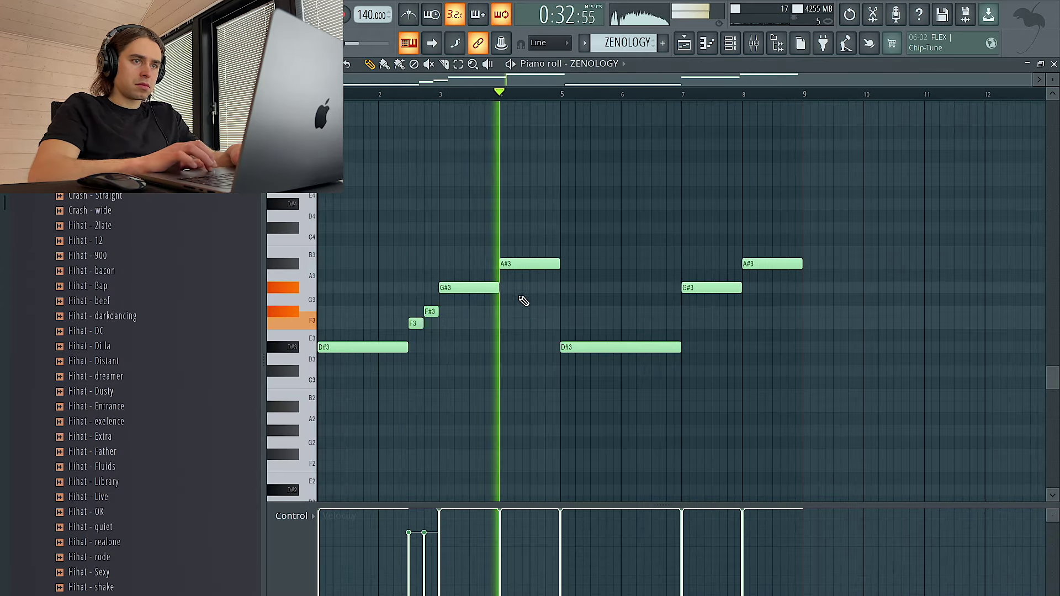
# Delete the A#3 note at bar 4 of the ZENOLOGY part and lengthen the preceding G#3 up to bar 5.
pyautogui.click(533, 251)
pyautogui.rightClick(547, 252)
pyautogui.rightClick(541, 264)
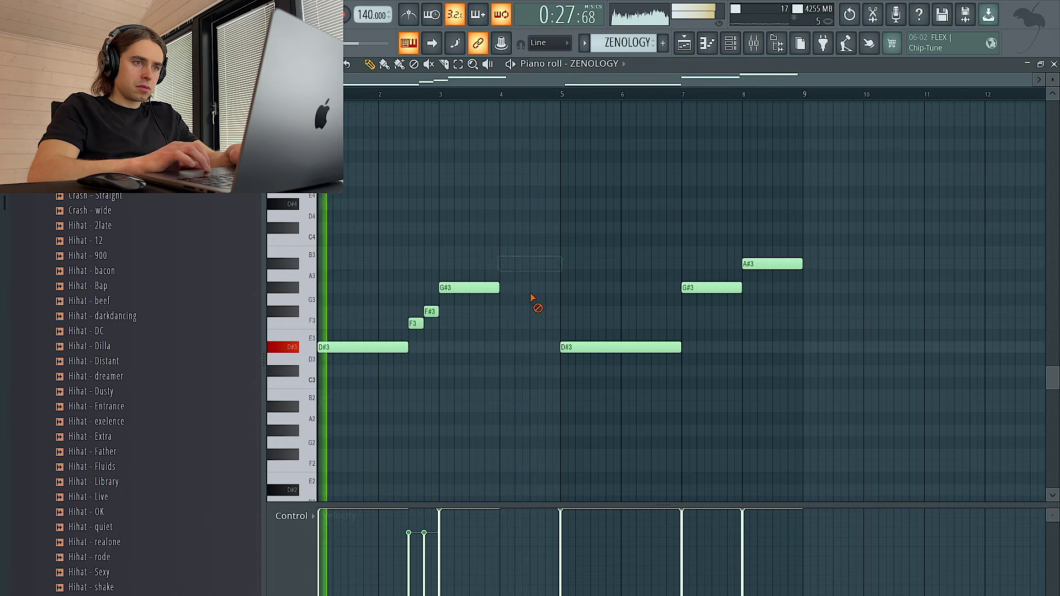
pyautogui.hotkey('ctrl', 'a')
pyautogui.hotkey('ctrl', 'l')
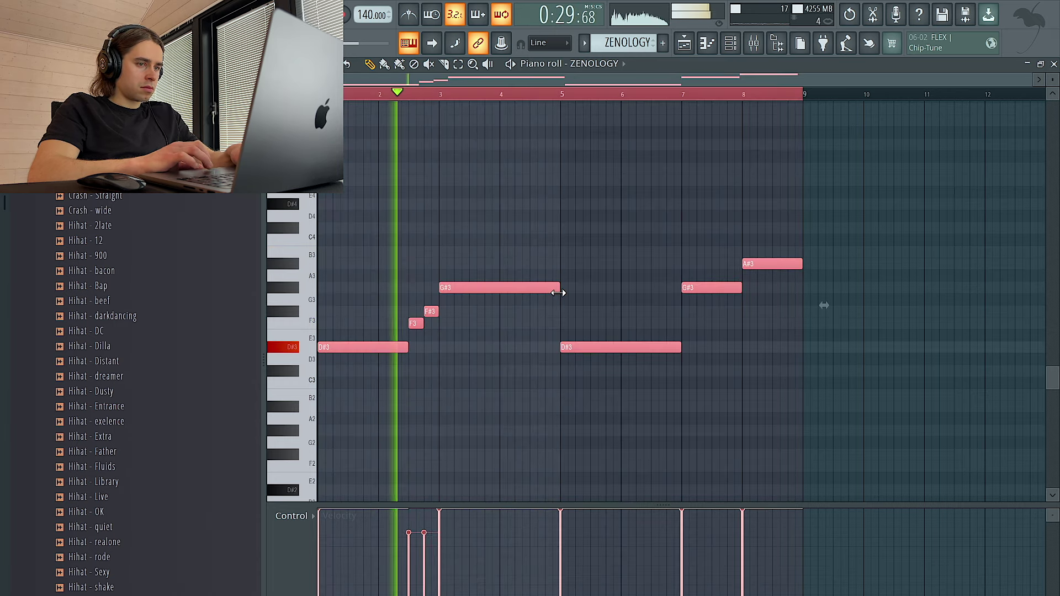
pyautogui.hotkey('ctrl', 'd')
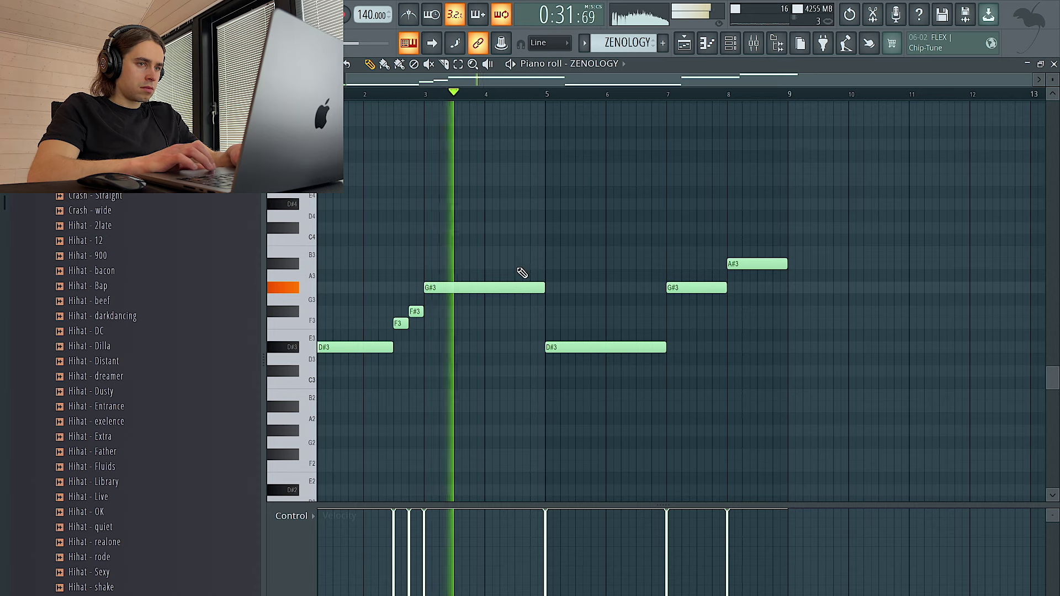
# Add C#4 and B3 notes in the second half of bar 4 and shorten both to end at bar 5.
pyautogui.click(519, 228)
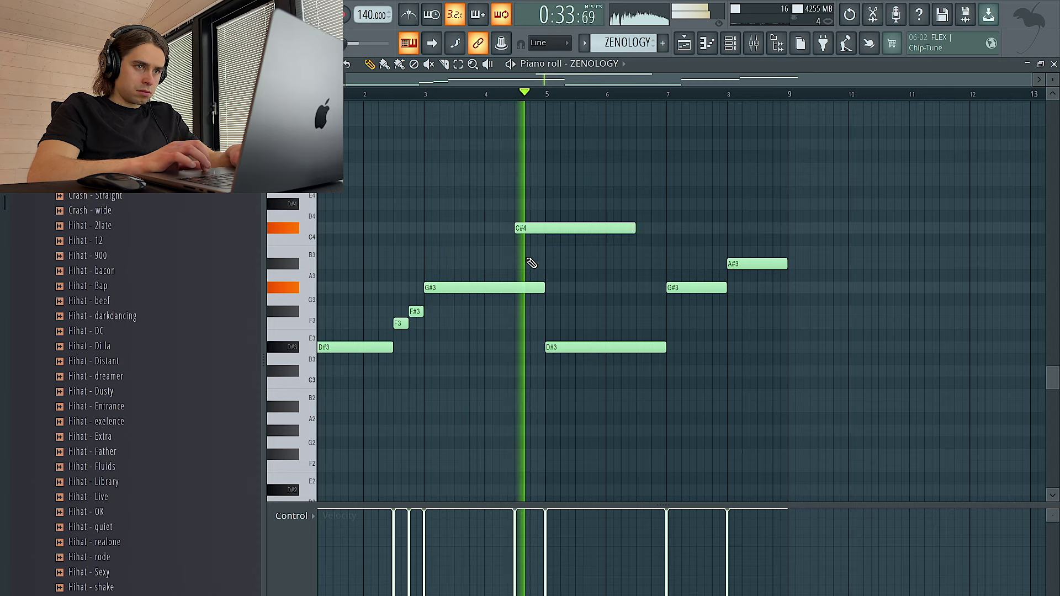
pyautogui.click(529, 253)
pyautogui.moveTo(539, 338); pyautogui.dragTo(508, 139)
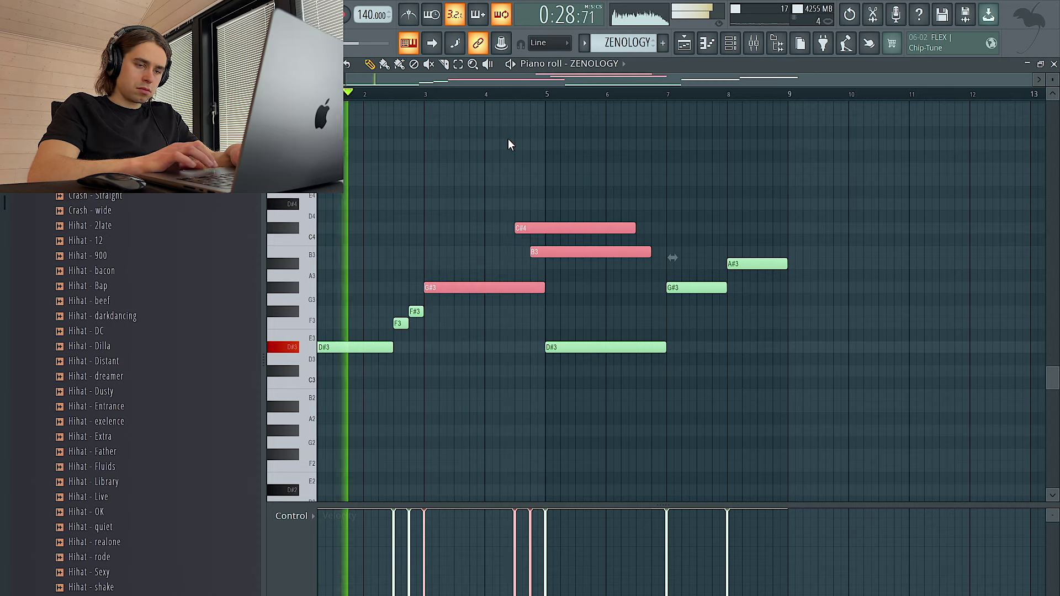
pyautogui.hotkey('ctrl', 'd')
pyautogui.moveTo(650, 253); pyautogui.dragTo(545, 253)
pyautogui.moveTo(624, 228); pyautogui.dragTo(545, 228)
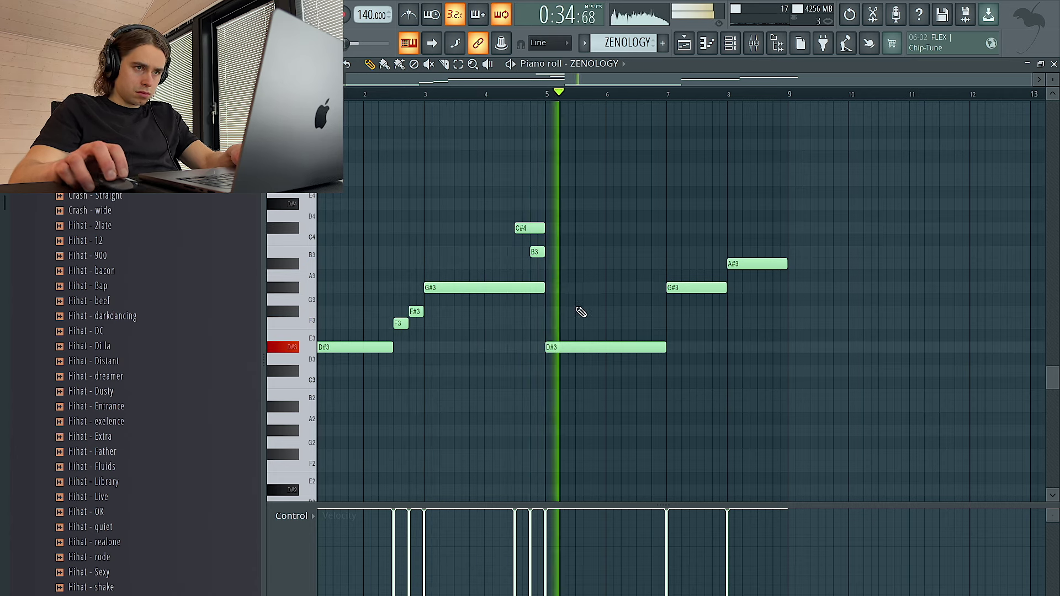
# Extend the first D#3 and the F3 note to bar 3 and raise the F#3 before bar 3 to A#3.
pyautogui.press('space')
pyautogui.moveTo(390, 348); pyautogui.dragTo(413, 251)
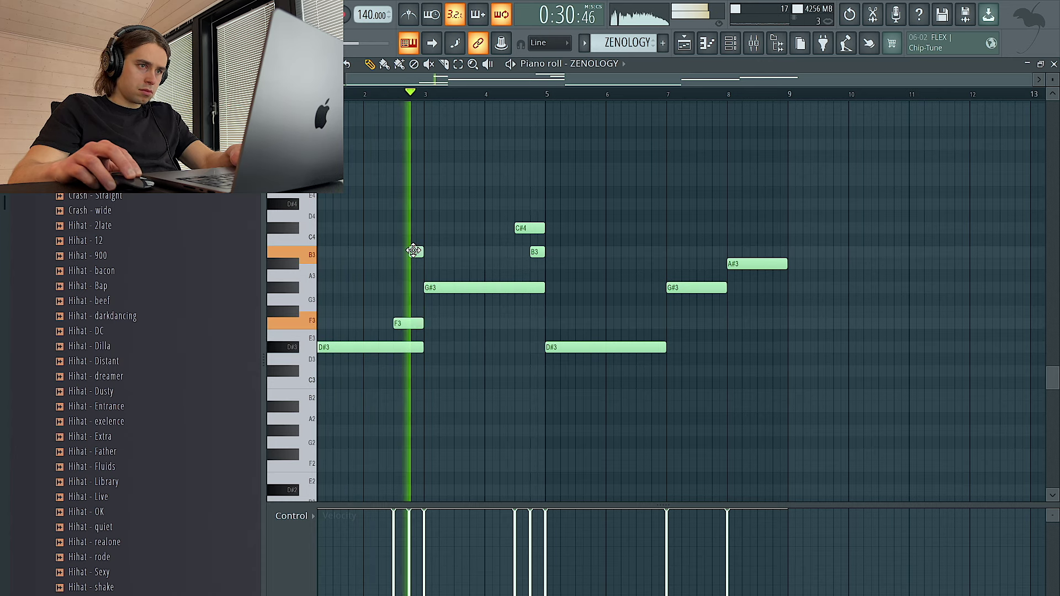
pyautogui.press('space')
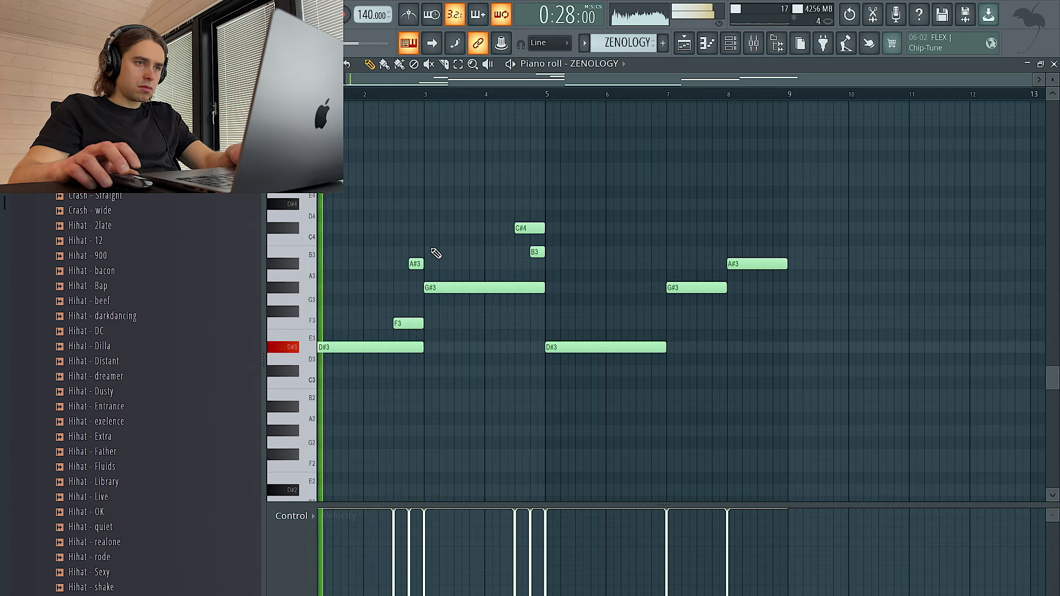
# Replace the notes from bar 5 with a copy of bars 1 to 4, ending in a shortened G#3 and an A#3 at bar 8.
pyautogui.moveTo(796, 411); pyautogui.dragTo(601, 186)
pyautogui.press('Delete')
pyautogui.hotkey('ctrl', 'b')
pyautogui.rightClick(762, 340)
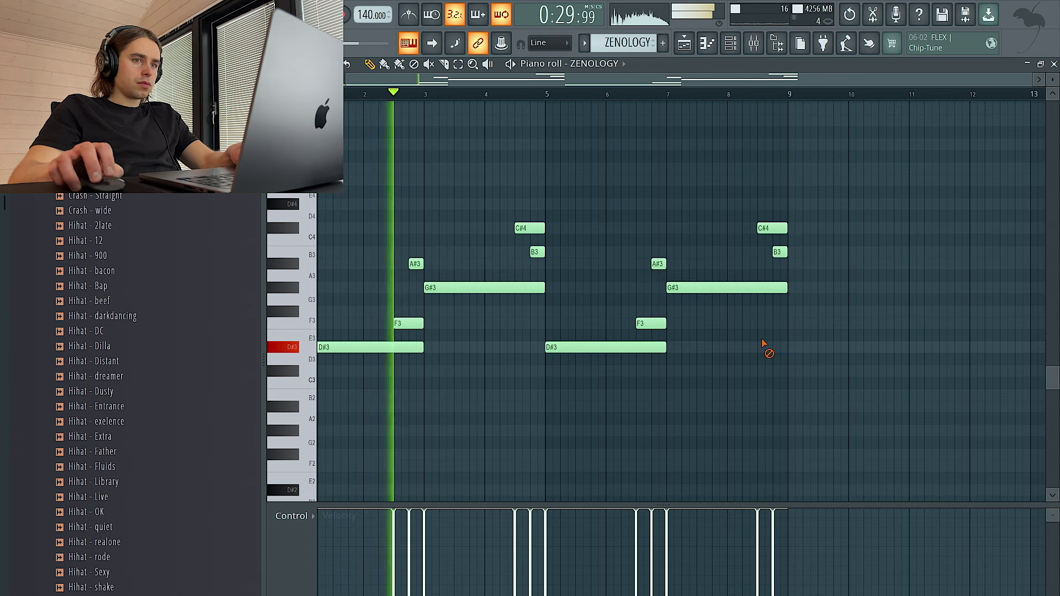
pyautogui.click(727, 264)
pyautogui.moveTo(740, 264); pyautogui.dragTo(726, 286)
# Delete the C#4 and B3 notes at the ends of bars 4 and 8 in the ZENOLOGY part.
pyautogui.rightClick(539, 252)
pyautogui.rightClick(529, 228)
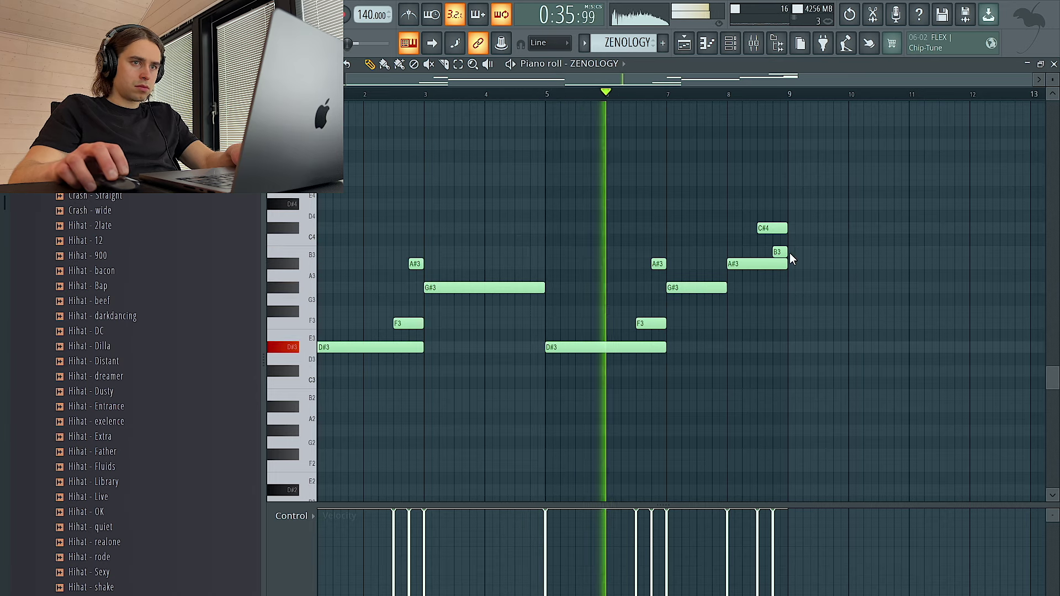
pyautogui.moveTo(790, 255); pyautogui.dragTo(769, 210)
pyautogui.keyDown('ctrl'); pyautogui.rightClick(773, 218); pyautogui.keyUp('ctrl')
pyautogui.rightClick(990, 254)
pyautogui.rightClick(980, 224)
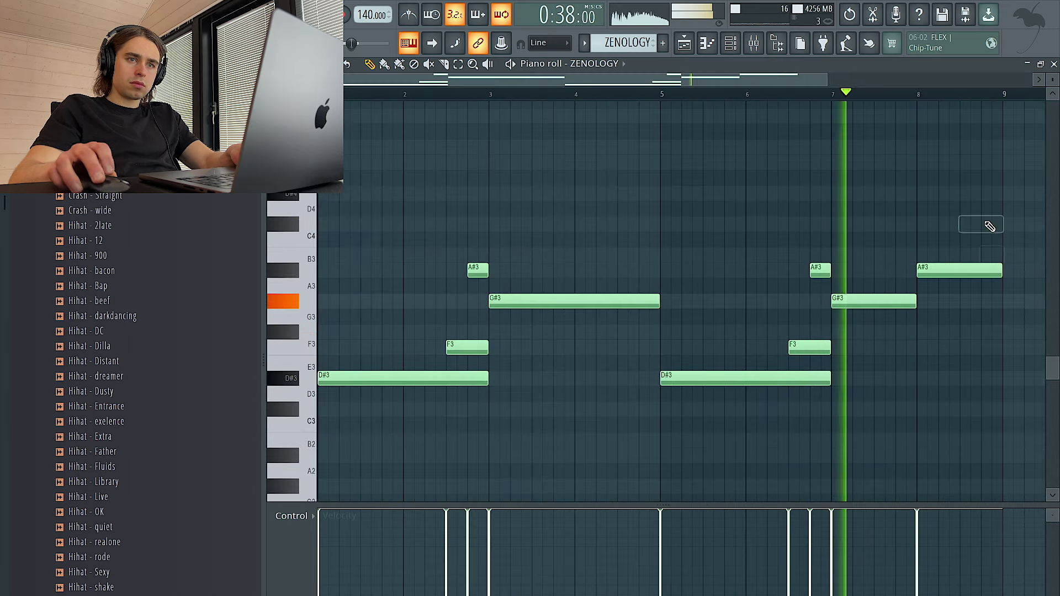
pyautogui.scroll(-3, 938, 225)
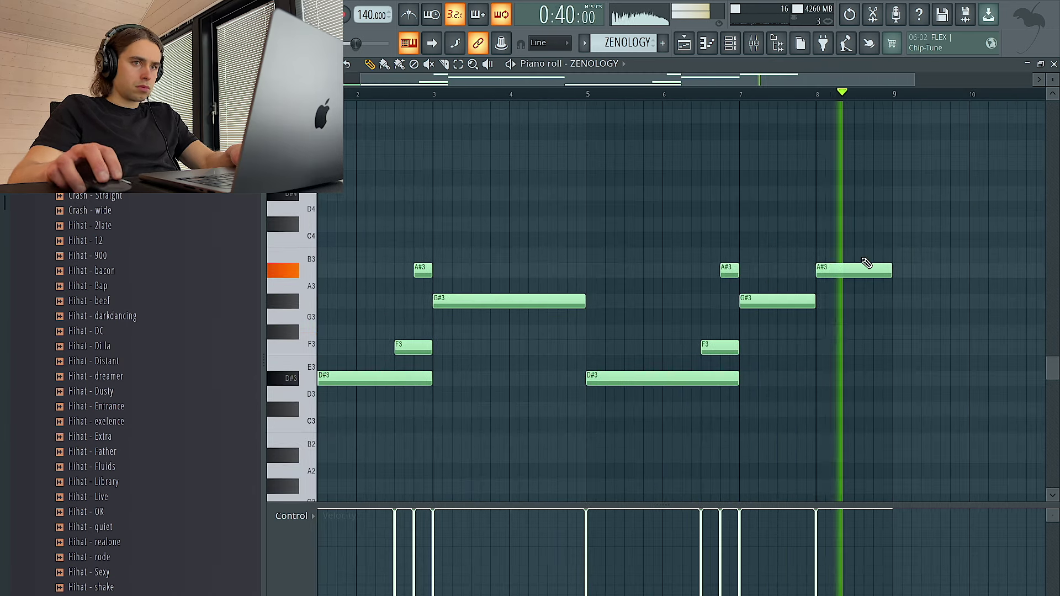
pyautogui.click(855, 253)
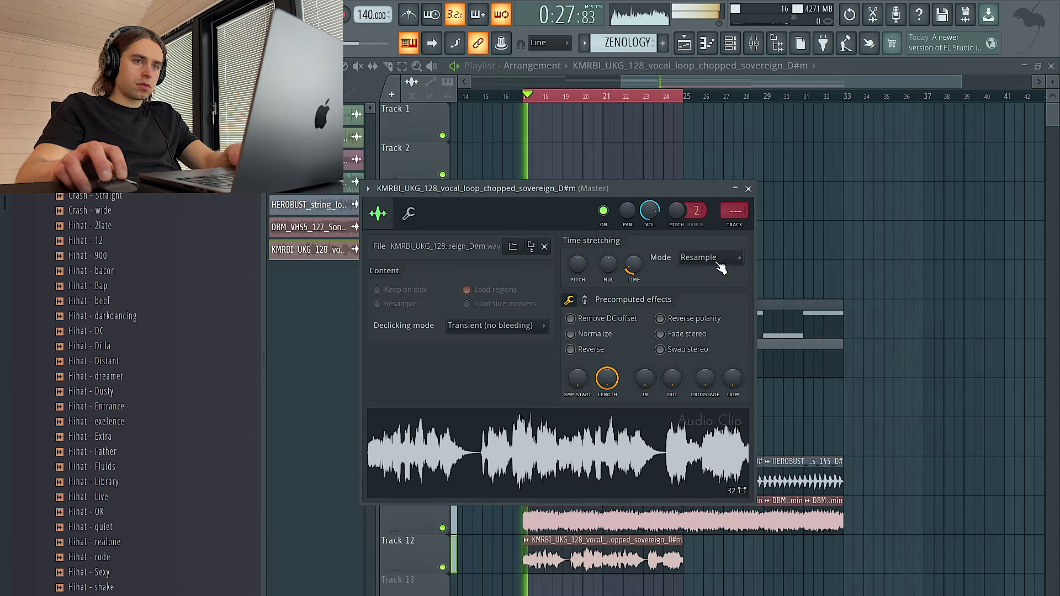
# Set the time-stretching mode of the KMRBI chopped vocal loop to Stretch.
pyautogui.click(710, 257)
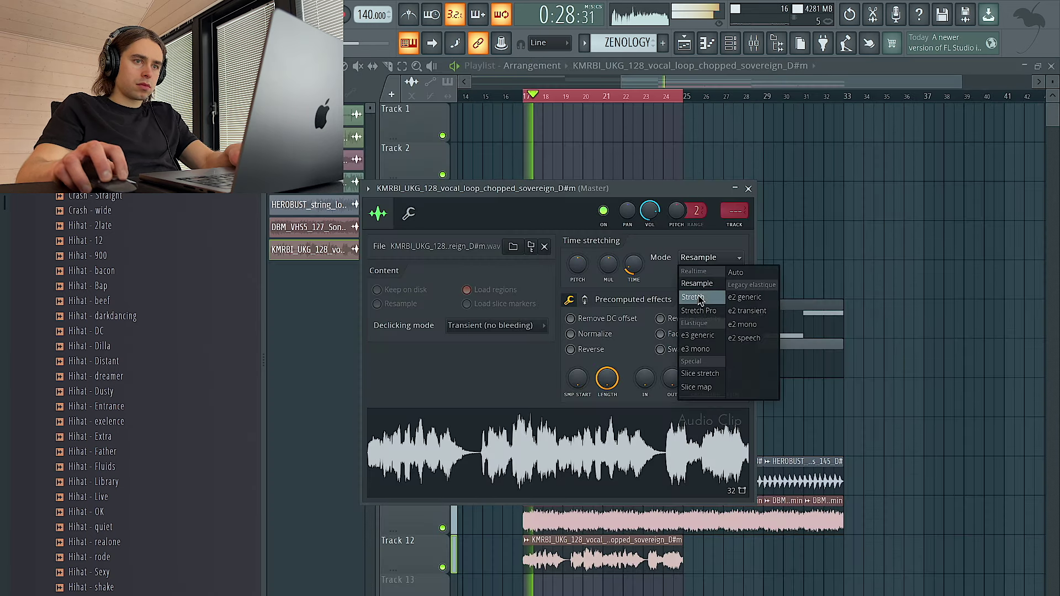
pyautogui.click(701, 298)
# Route the KMRBI vocal loop to mixer track 10 and load Gross Beat in its first effect slot.
pyautogui.hotkey('ctrl', 'l')
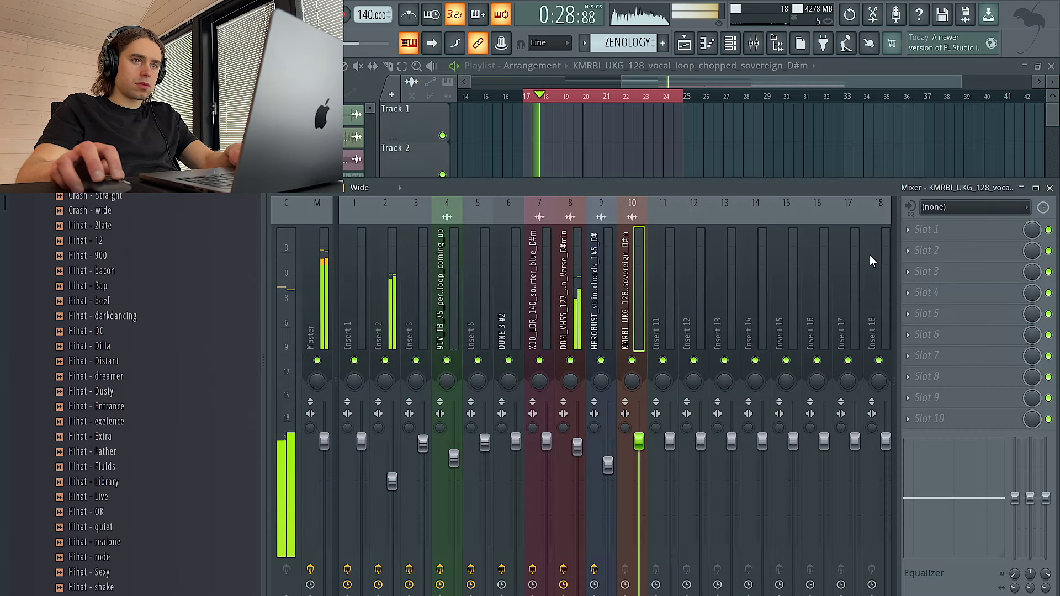
pyautogui.click(939, 231)
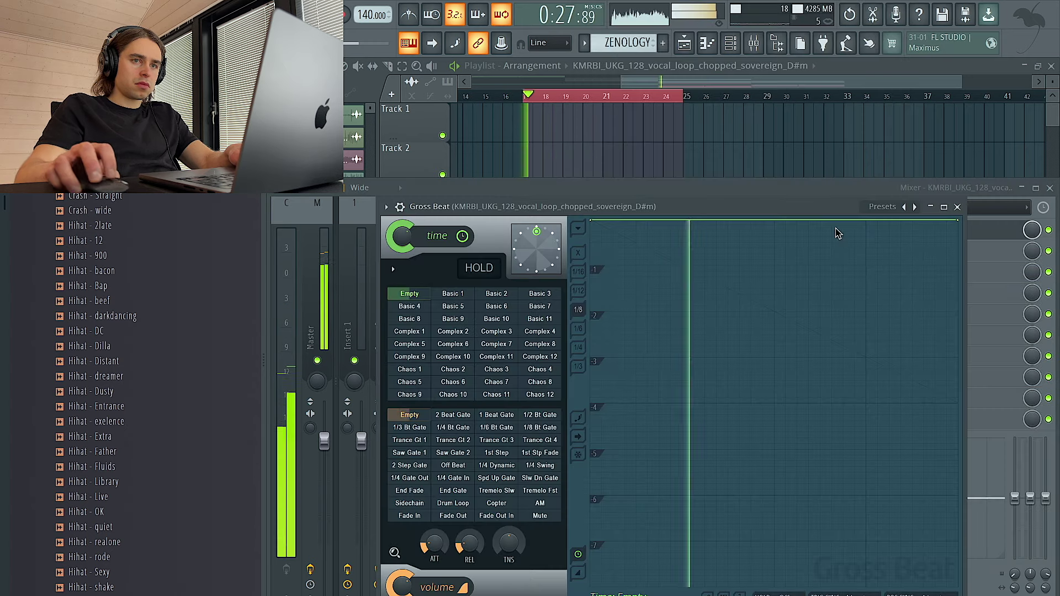
pyautogui.click(911, 208)
pyautogui.click(948, 237)
pyautogui.press('space')
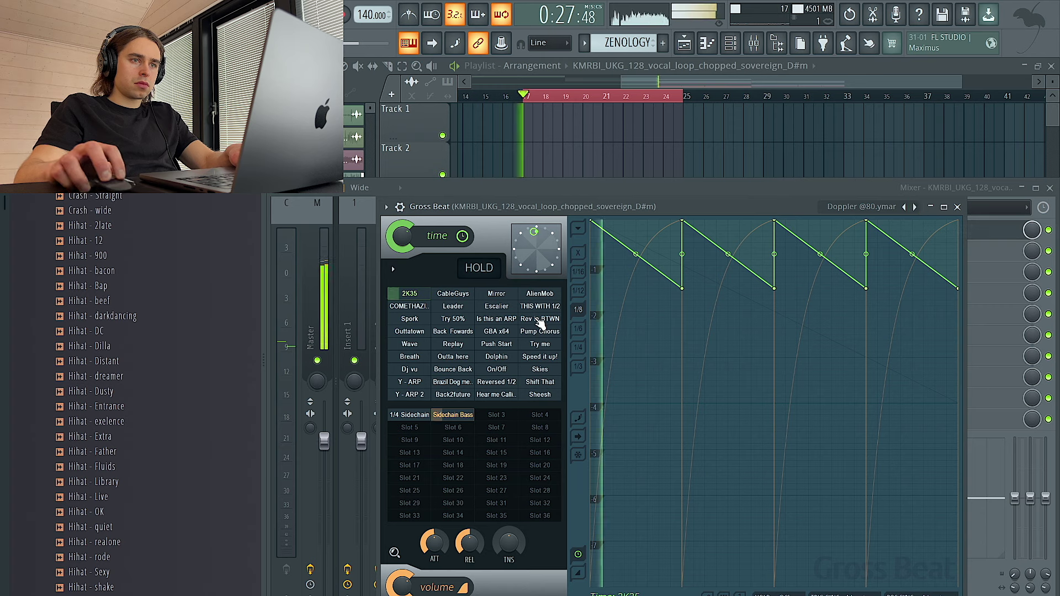
pyautogui.click(409, 415)
pyautogui.click(539, 357)
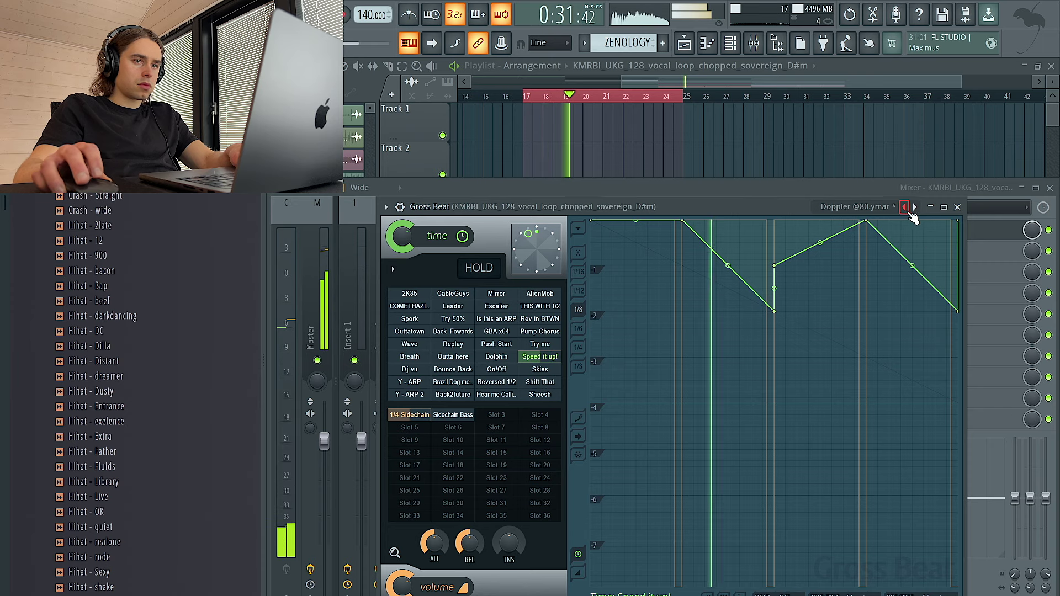
pyautogui.click(538, 395)
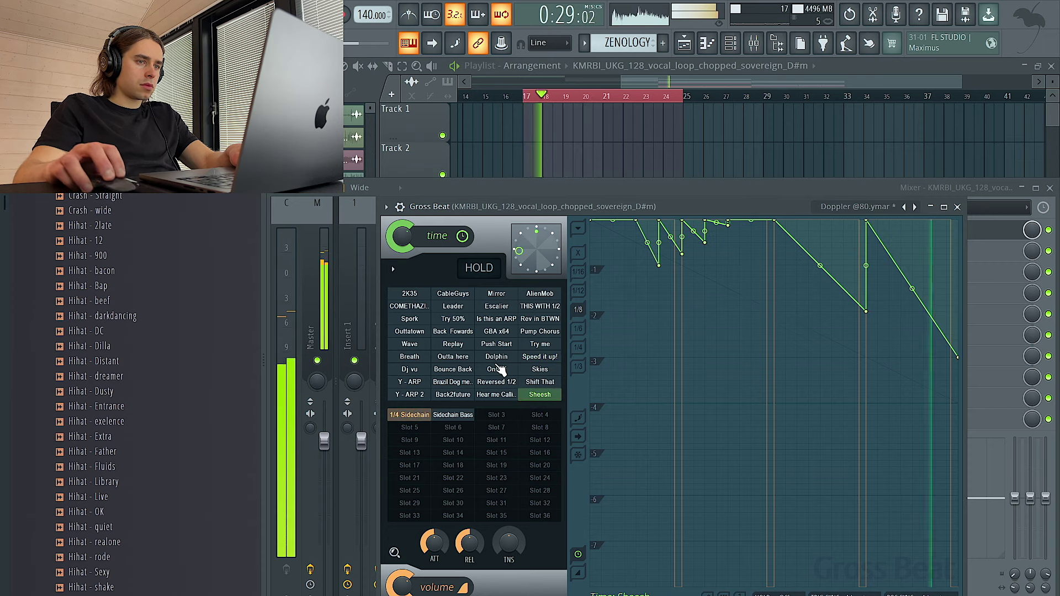
# Flatten the early dips of the Sheesh time envelope and try the Y - ARP time pattern.
pyautogui.moveTo(658, 265); pyautogui.dragTo(661, 218)
pyautogui.moveTo(682, 253); pyautogui.dragTo(721, 219)
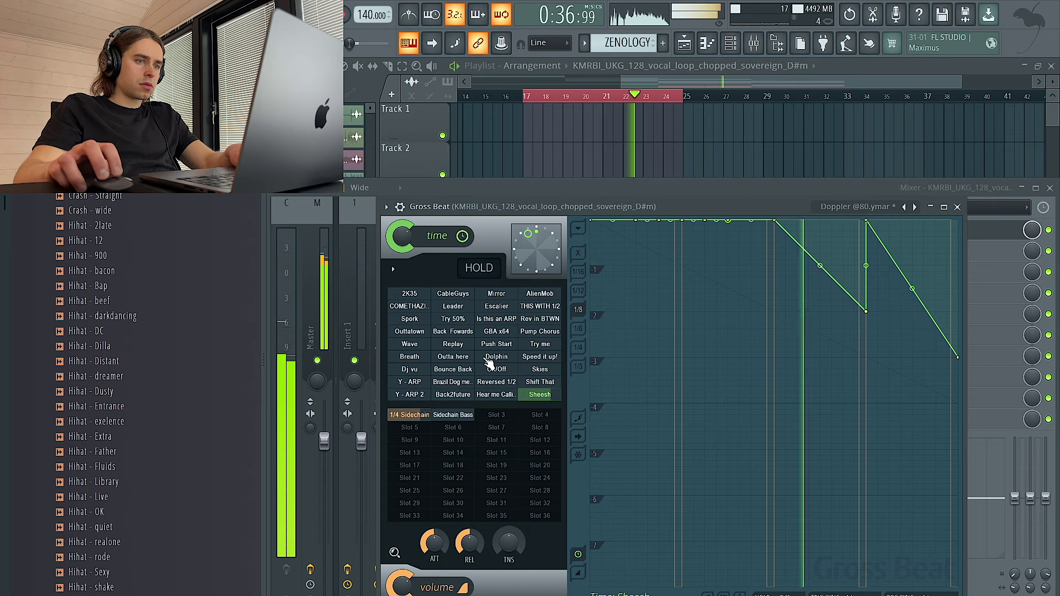
pyautogui.click(409, 381)
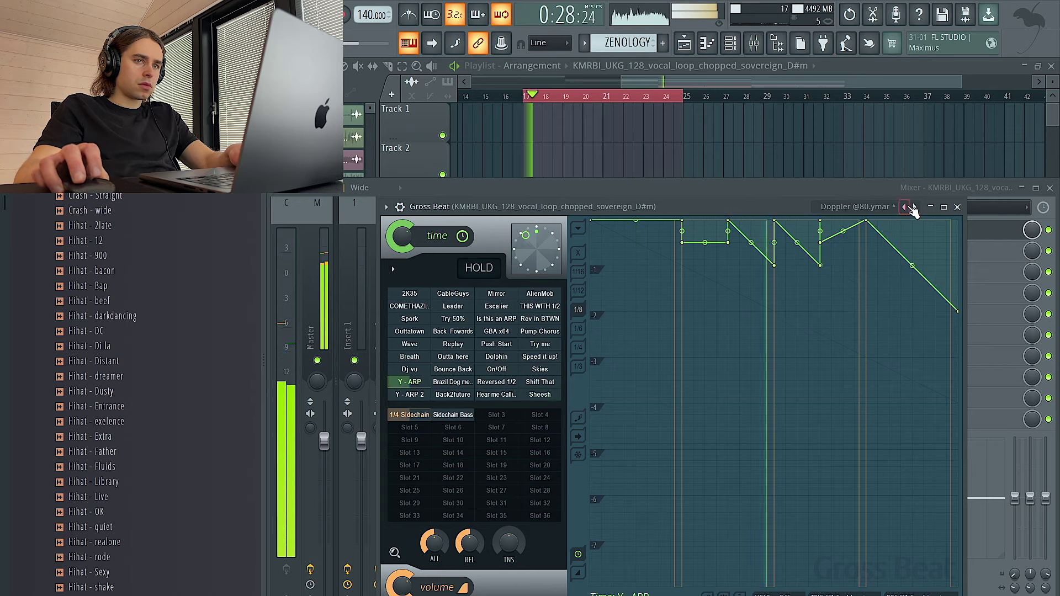
pyautogui.rightClick(914, 207)
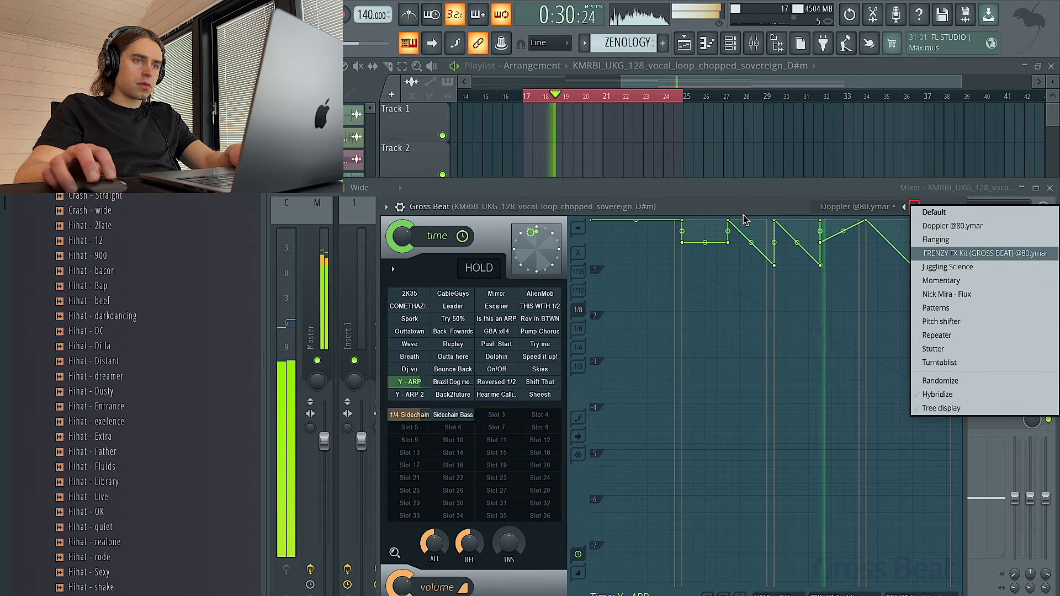
pyautogui.click(712, 219)
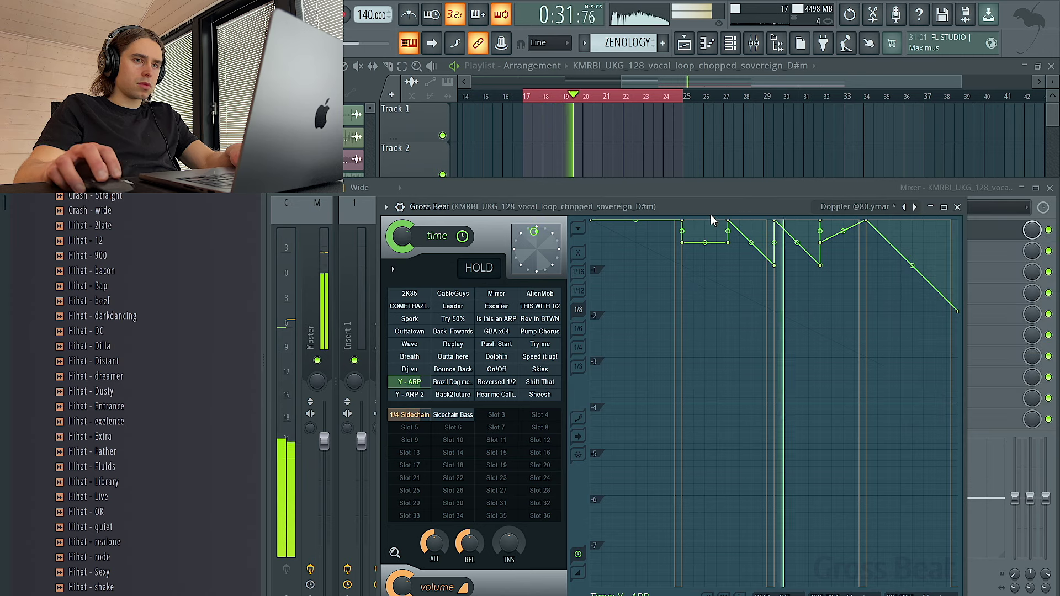
# Load Gross Beat's Nick Mira - Flux preset, compare its arp and progression patterns, and keep Progression 2 on the vocal.
pyautogui.rightClick(915, 207)
pyautogui.click(943, 298)
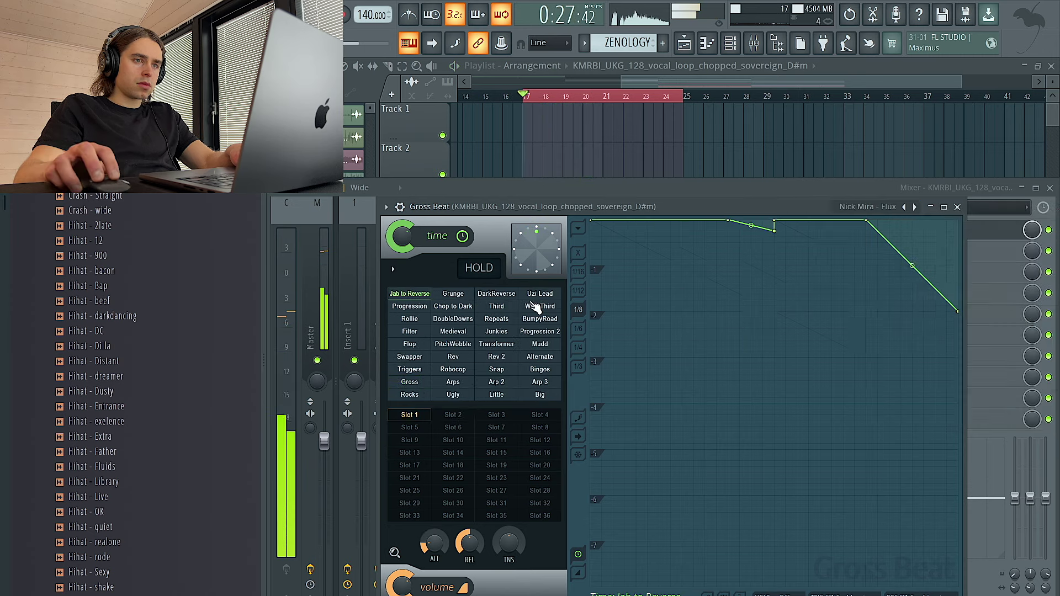
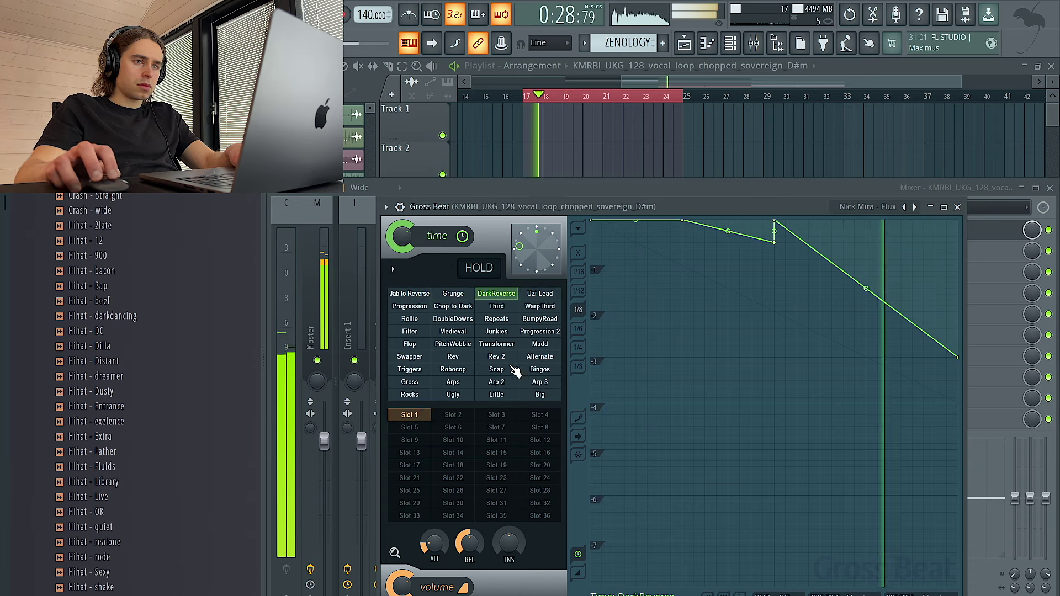
pyautogui.click(532, 333)
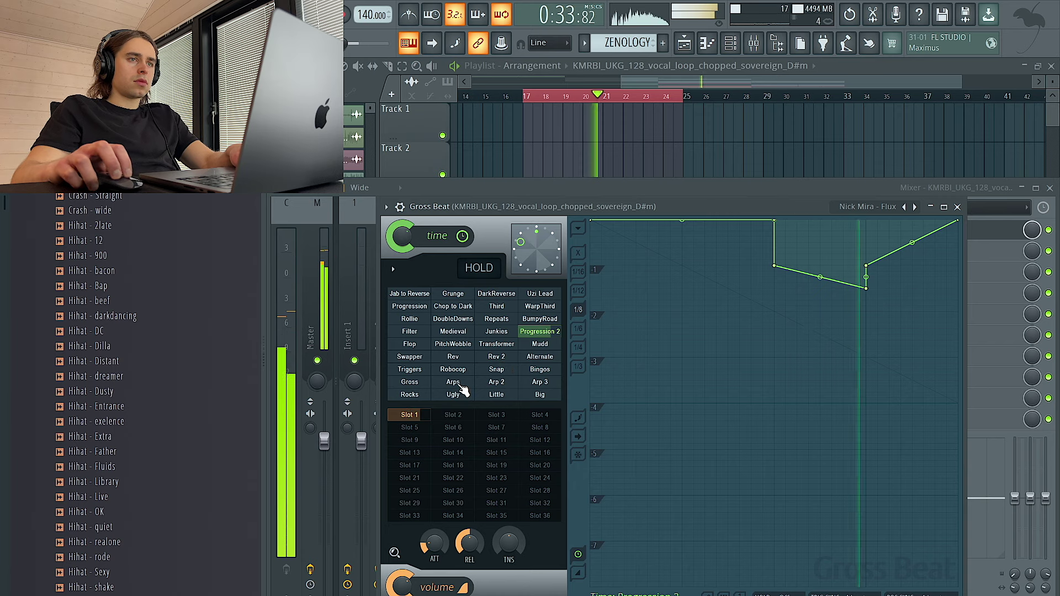
pyautogui.click(460, 385)
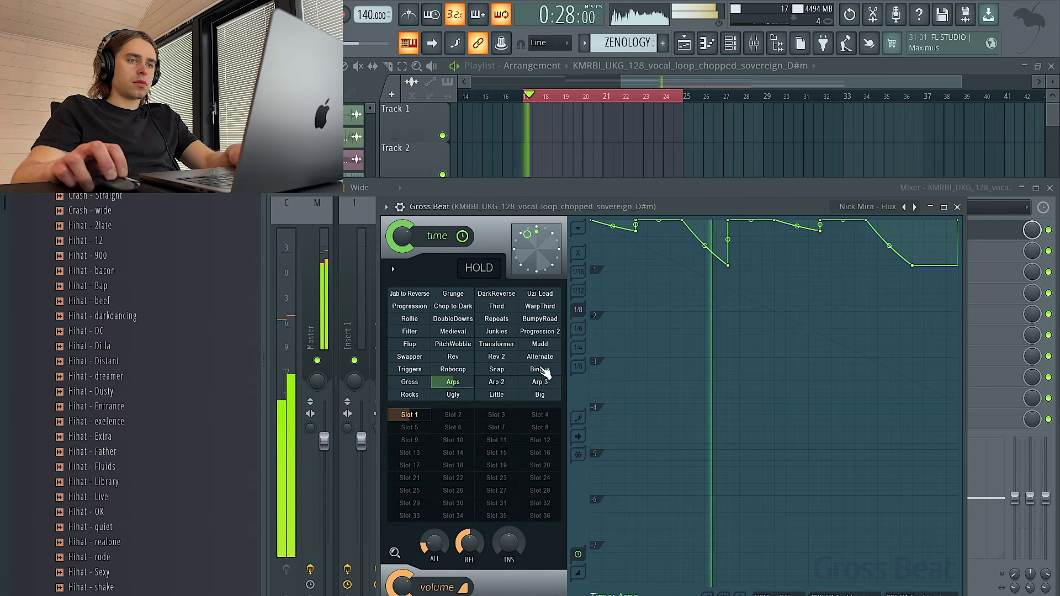
pyautogui.click(496, 382)
pyautogui.click(540, 335)
pyautogui.click(957, 207)
pyautogui.rightClick(762, 126)
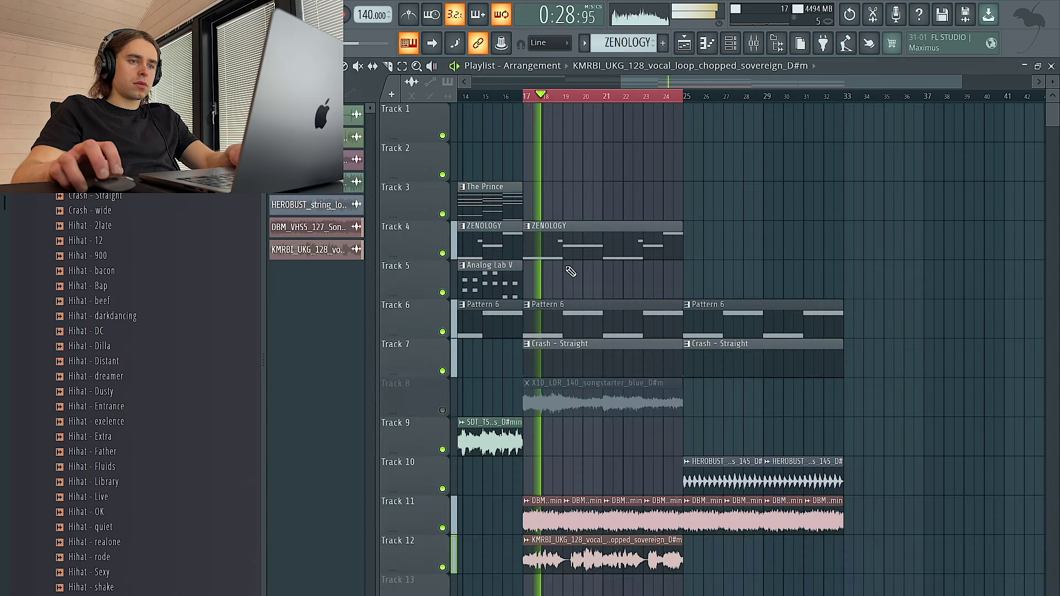
pyautogui.press('space')
# Flatten the first dip of the vocal's Progression 2 time envelope, keeping only the rising ramp in its last quarter.
pyautogui.click(753, 44)
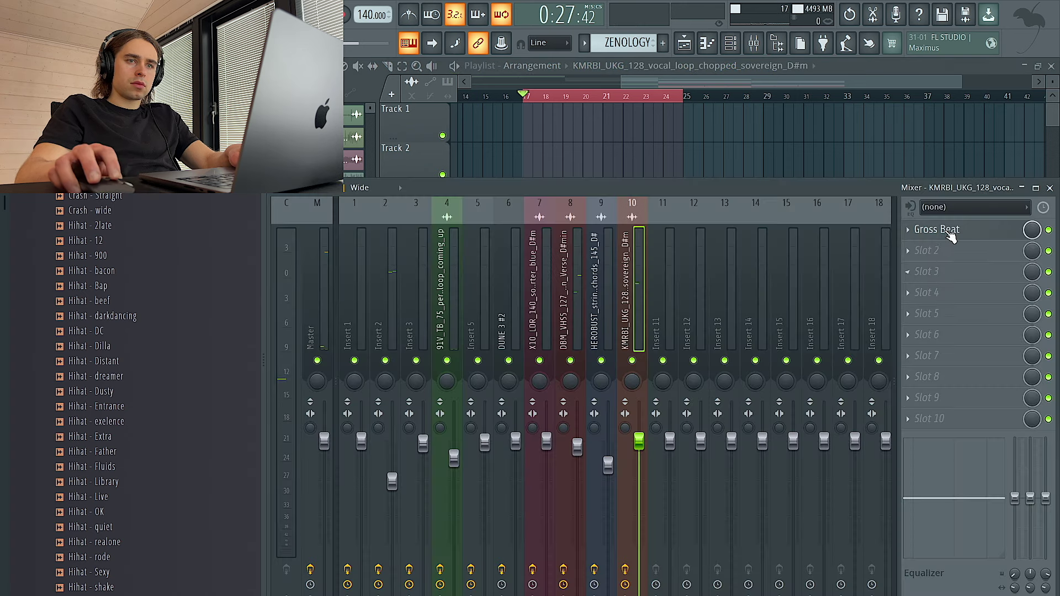
pyautogui.click(958, 243)
pyautogui.press('space')
pyautogui.moveTo(865, 288); pyautogui.dragTo(868, 206)
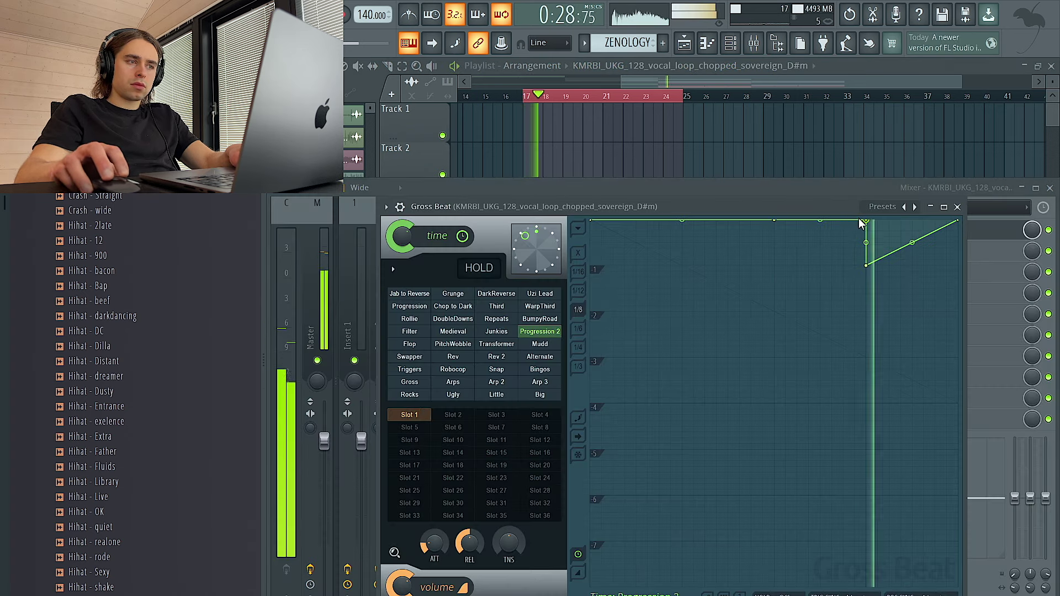
pyautogui.click(957, 207)
# Slice the KMRBI vocal clip on track 12 at bars 19 and 21.
pyautogui.click(395, 82)
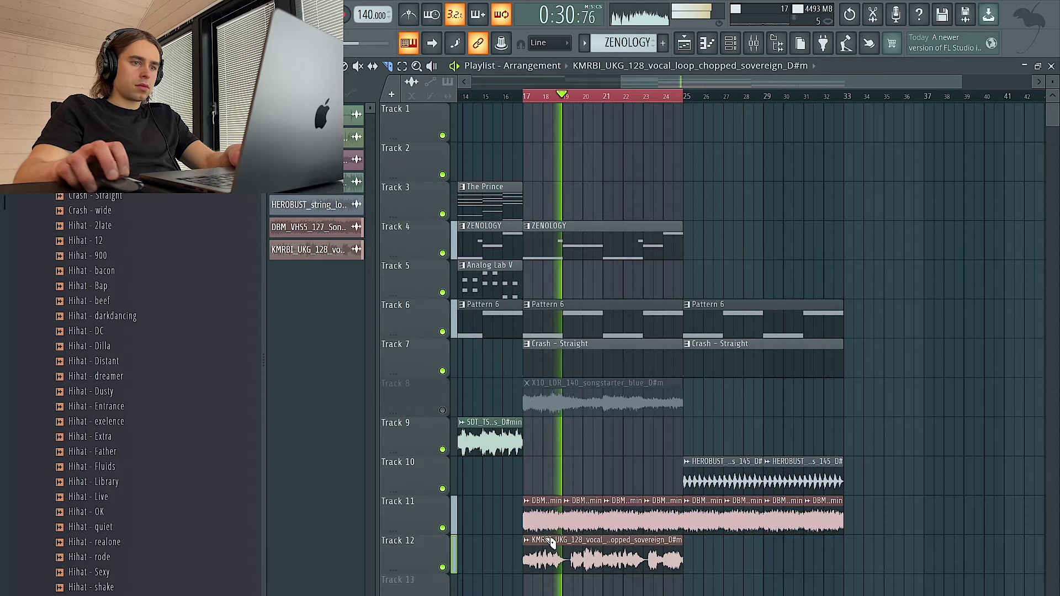
pyautogui.scroll(3, 563, 573)
pyautogui.press('space')
pyautogui.press('space')
pyautogui.moveTo(567, 572); pyautogui.dragTo(567, 539)
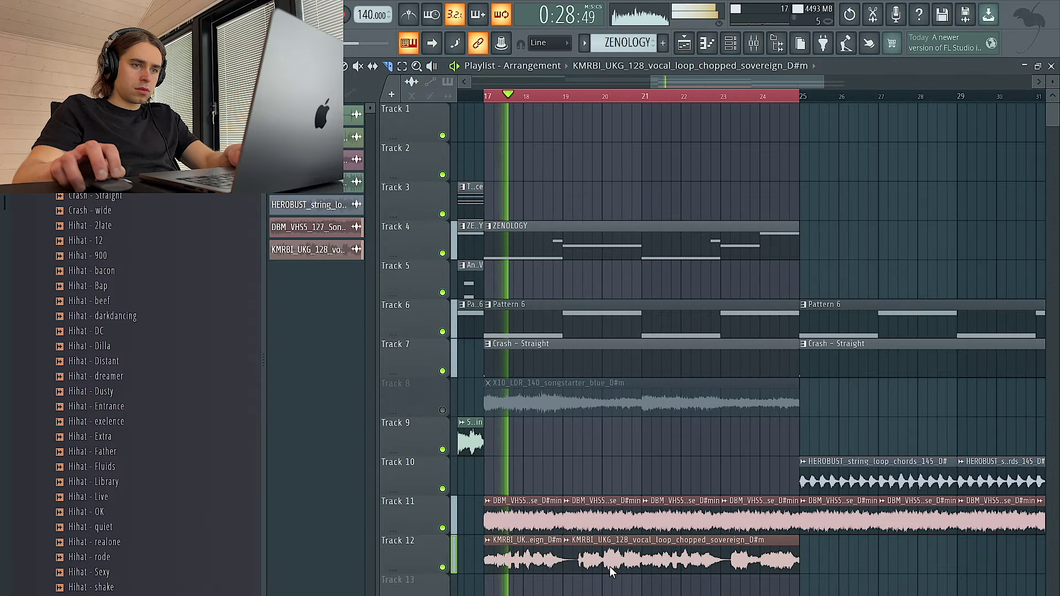
pyautogui.moveTo(642, 562); pyautogui.dragTo(641, 541)
pyautogui.press('space')
pyautogui.press('space')
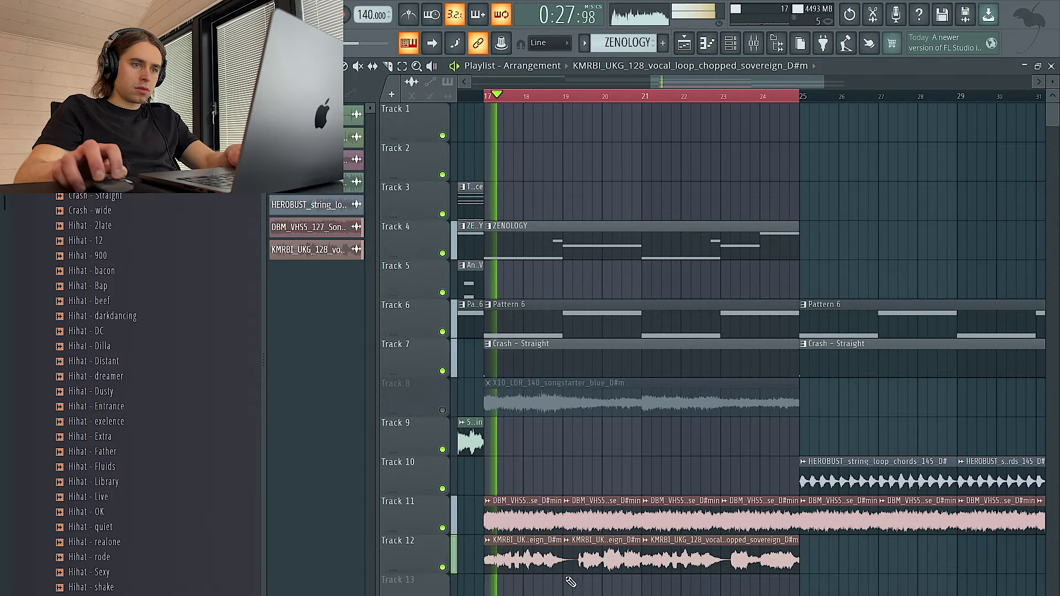
# Replace the vocal slice between bars 19 and 21 with a copy of the slice from bar 17.
pyautogui.moveTo(574, 560); pyautogui.dragTo(565, 593)
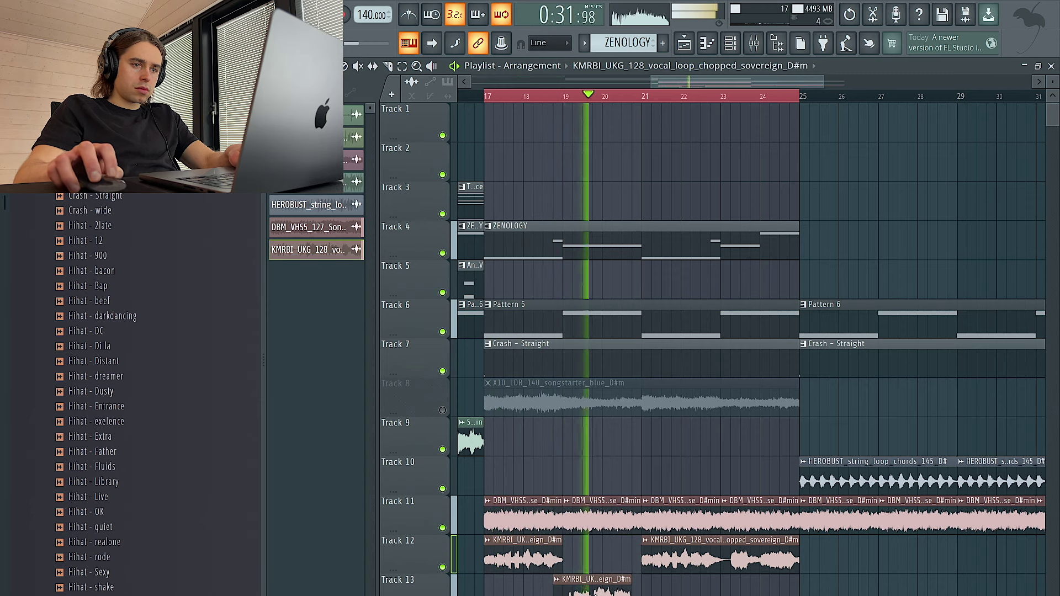
pyautogui.rightClick(595, 595)
pyautogui.press('space')
pyautogui.click(519, 563)
pyautogui.press('space')
pyautogui.click(573, 566)
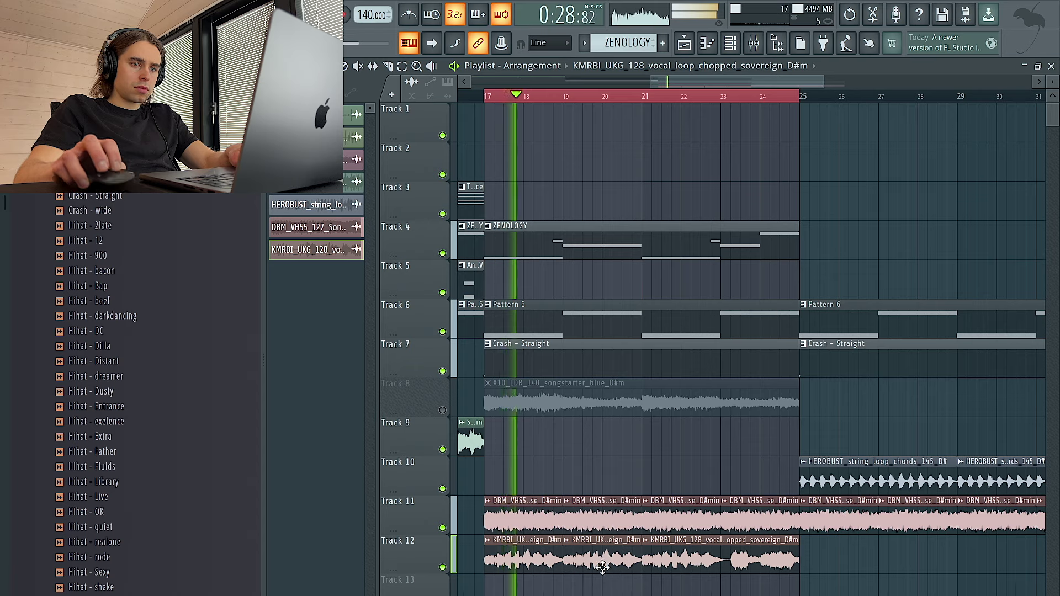
# Replace the KMRBI vocal on bars 23 and 24 with a repeated two-bar vocal slice.
pyautogui.scroll(-1, 672, 560)
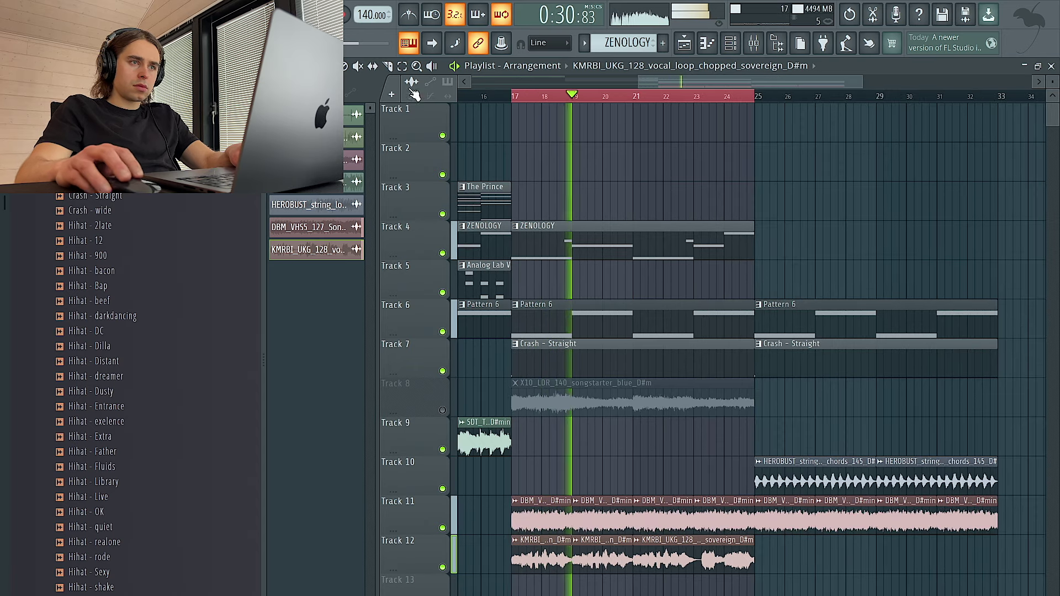
pyautogui.rightClick(727, 560)
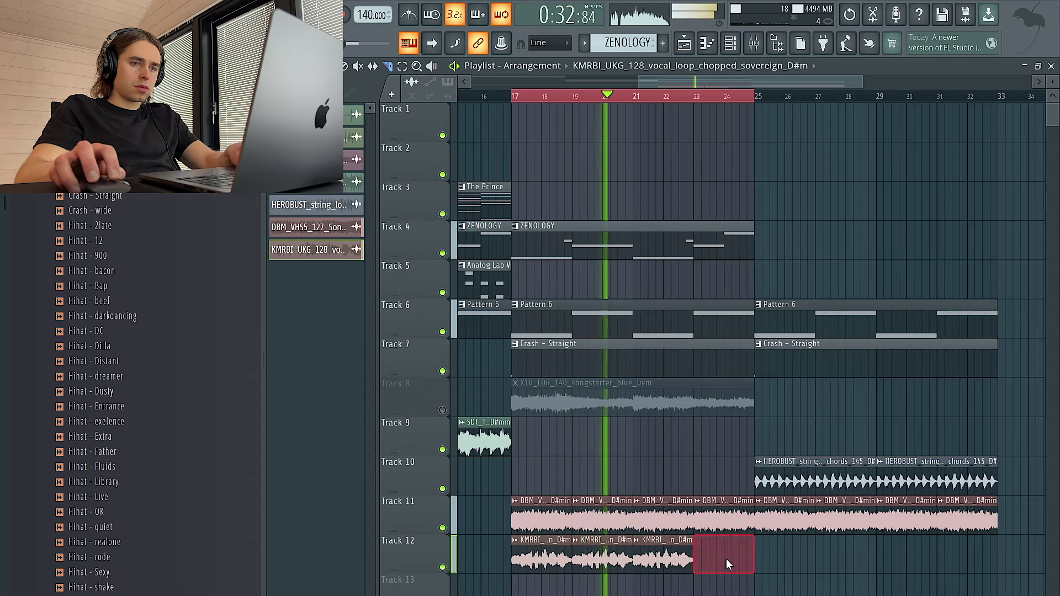
pyautogui.click(694, 556)
pyautogui.moveTo(695, 556); pyautogui.dragTo(690, 557)
# Add Fruity parametric EQ 2 and Rev PLATE-140 to the vocal's mixer track, with the reverb blend at 0.175.
pyautogui.doubleClick(717, 559)
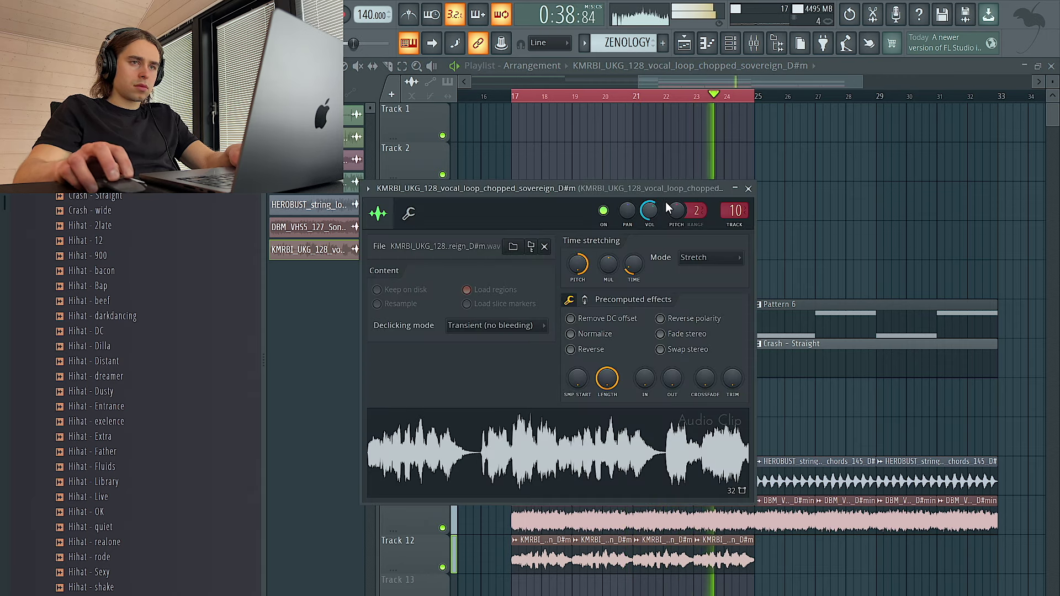
pyautogui.click(756, 44)
pyautogui.click(967, 253)
pyautogui.moveTo(933, 267)
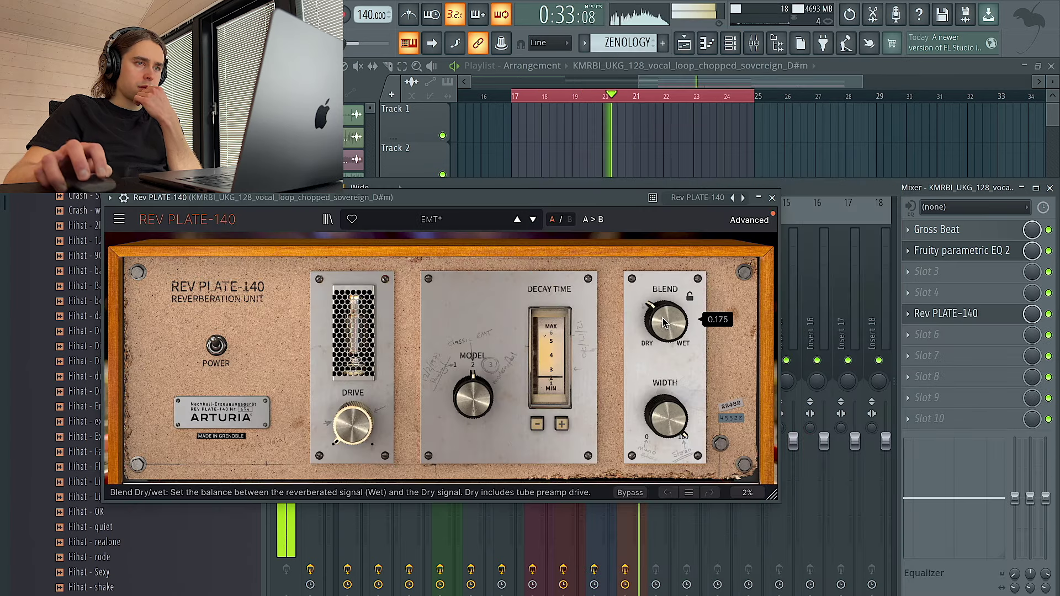
pyautogui.click(772, 198)
# Adjust the low and high cutoffs of the vocal's EQ and add Tape MELLO-FI in slot 4 with its filter at 50% LowPass.
pyautogui.click(964, 250)
pyautogui.click(963, 250)
pyautogui.click(963, 250)
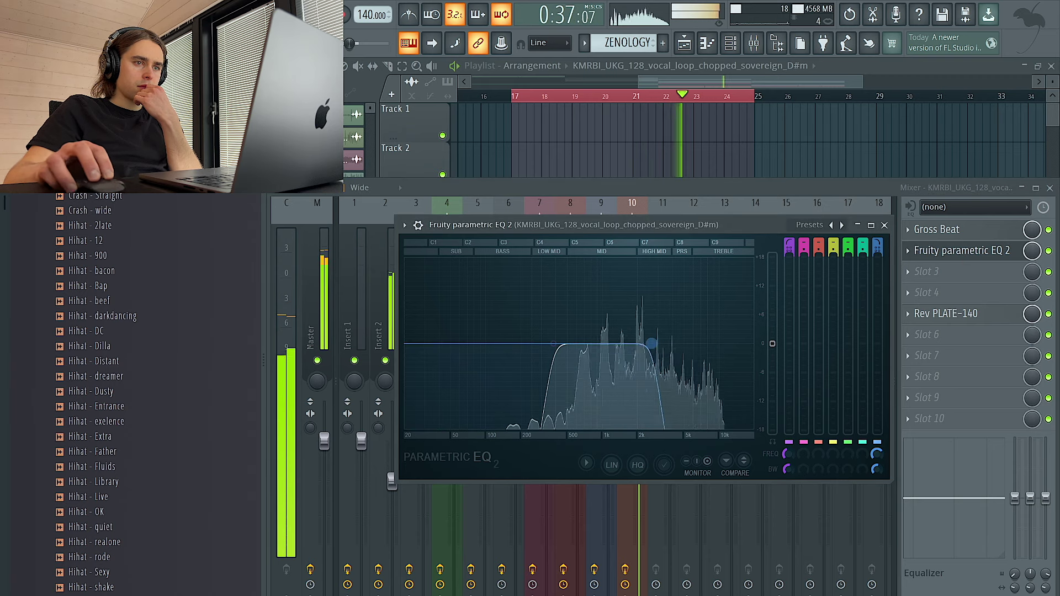
pyautogui.moveTo(654, 344); pyautogui.dragTo(622, 344)
pyautogui.moveTo(553, 344); pyautogui.dragTo(681, 345)
pyautogui.scroll(3, 625, 345)
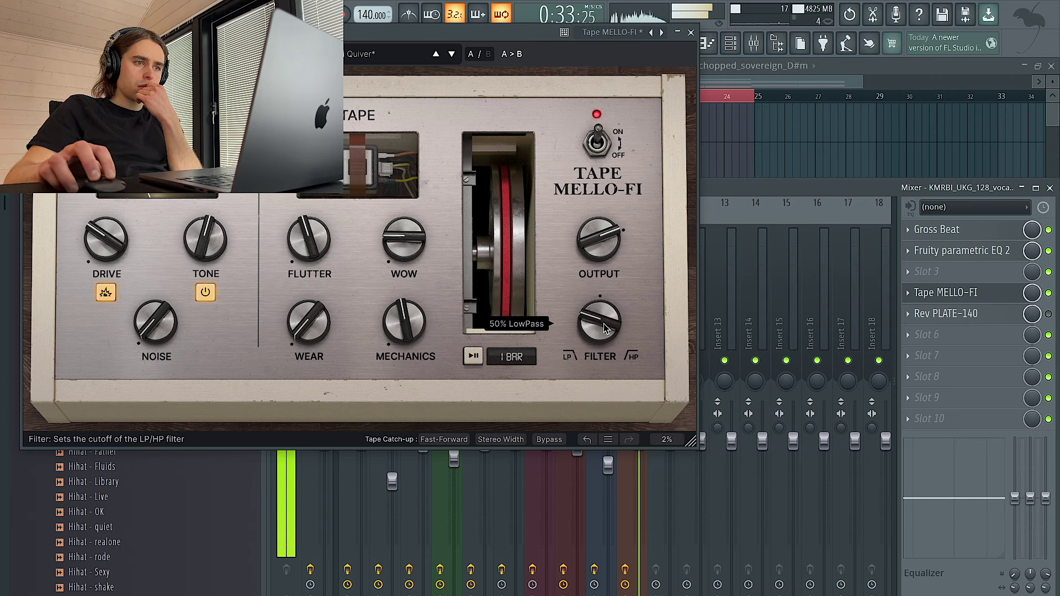
pyautogui.click(691, 32)
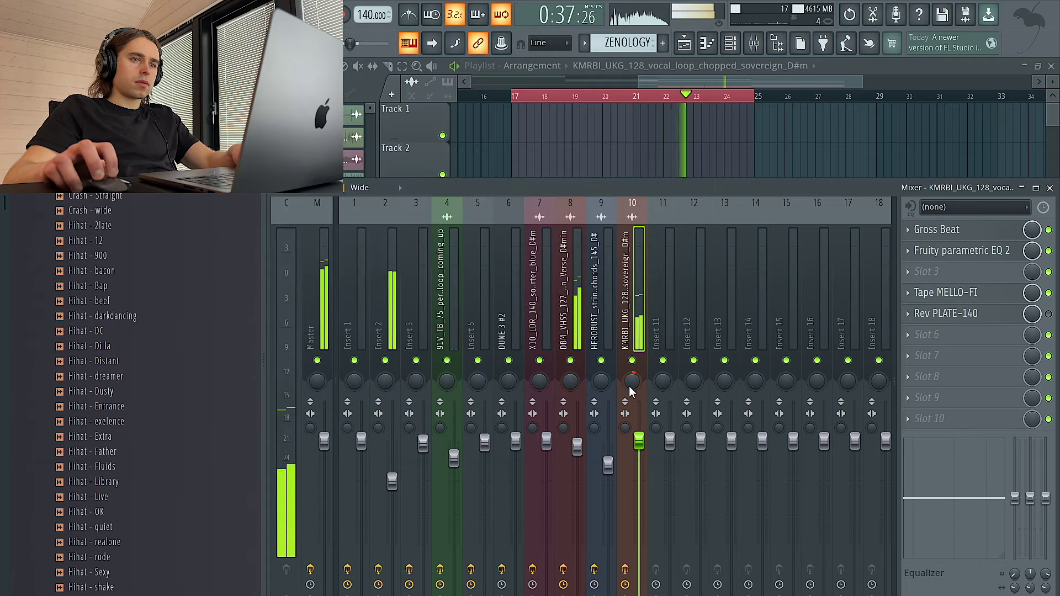
# Lay the 91V perc loop on track 2 across bars 17 to 24 and add Fruity parametric EQ 2 in slot 4 of its mixer track.
pyautogui.click(684, 45)
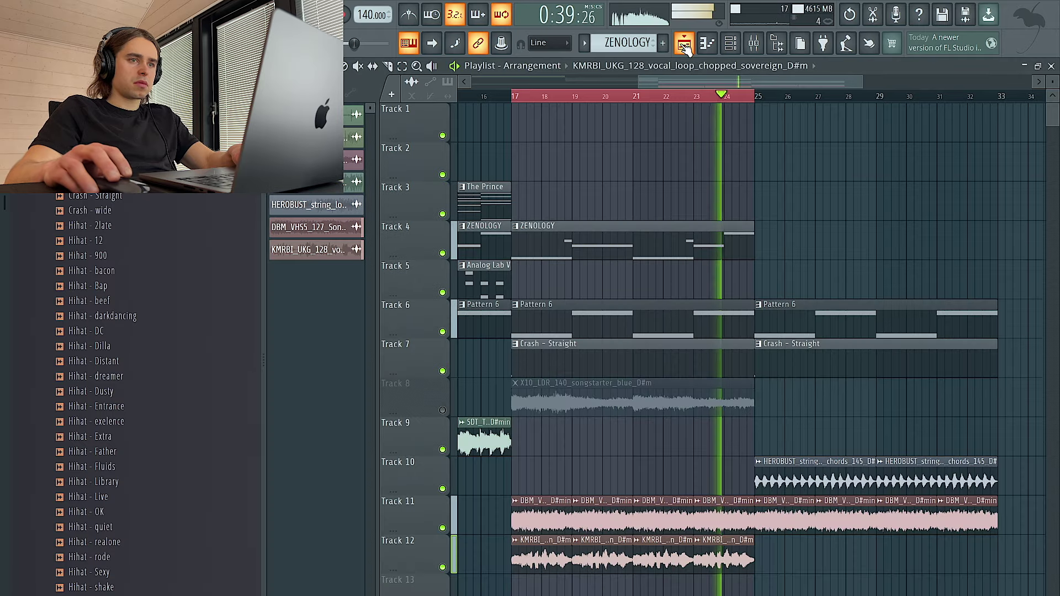
pyautogui.keyDown('ctrl'); pyautogui.scroll(-3, 697, 189); pyautogui.keyUp('ctrl')
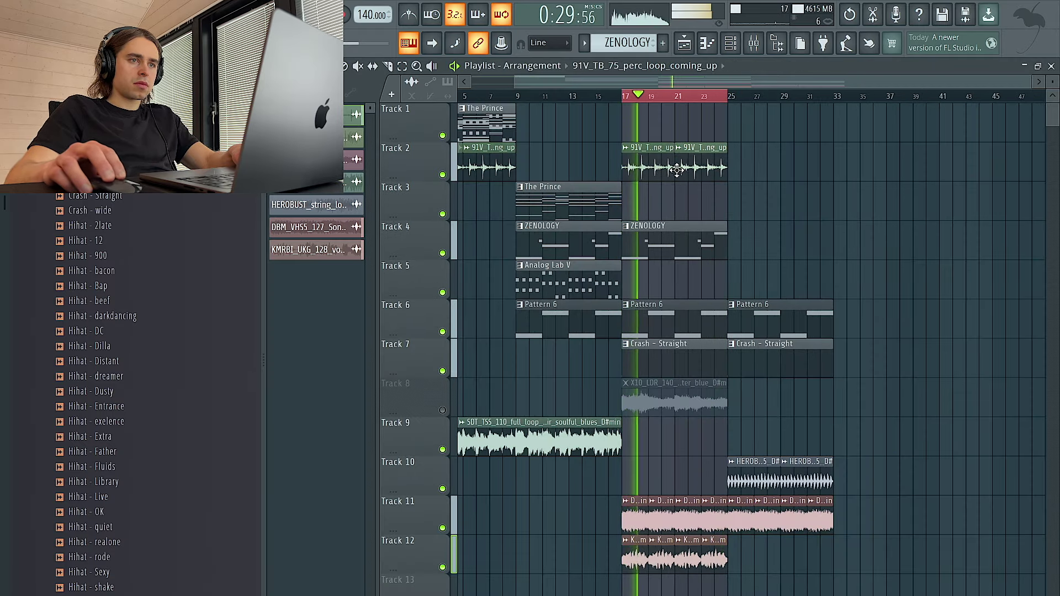
pyautogui.click(754, 44)
pyautogui.click(458, 325)
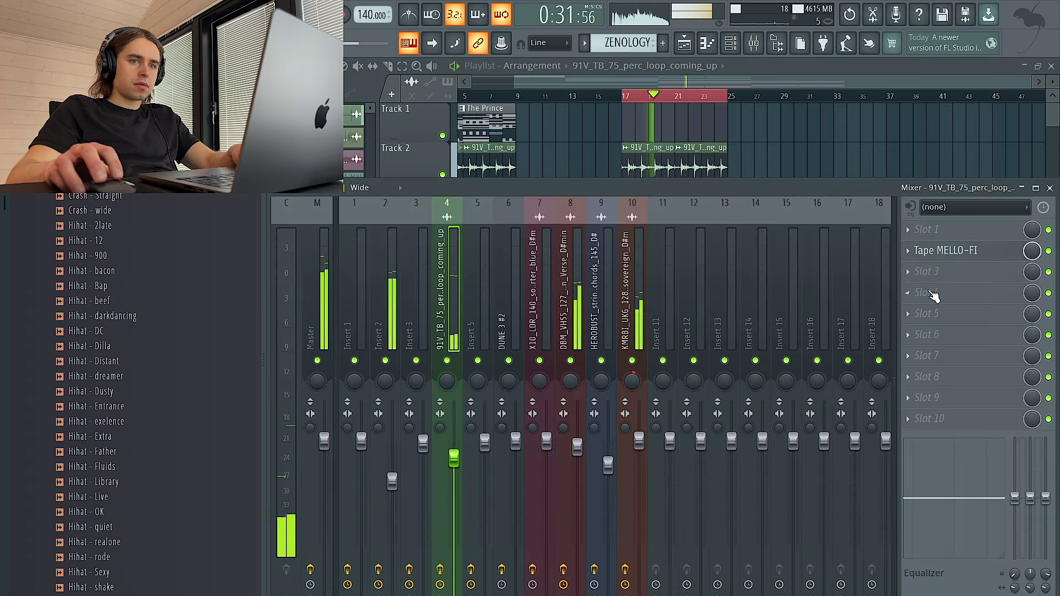
pyautogui.click(929, 293)
pyautogui.click(734, 324)
pyautogui.click(805, 188)
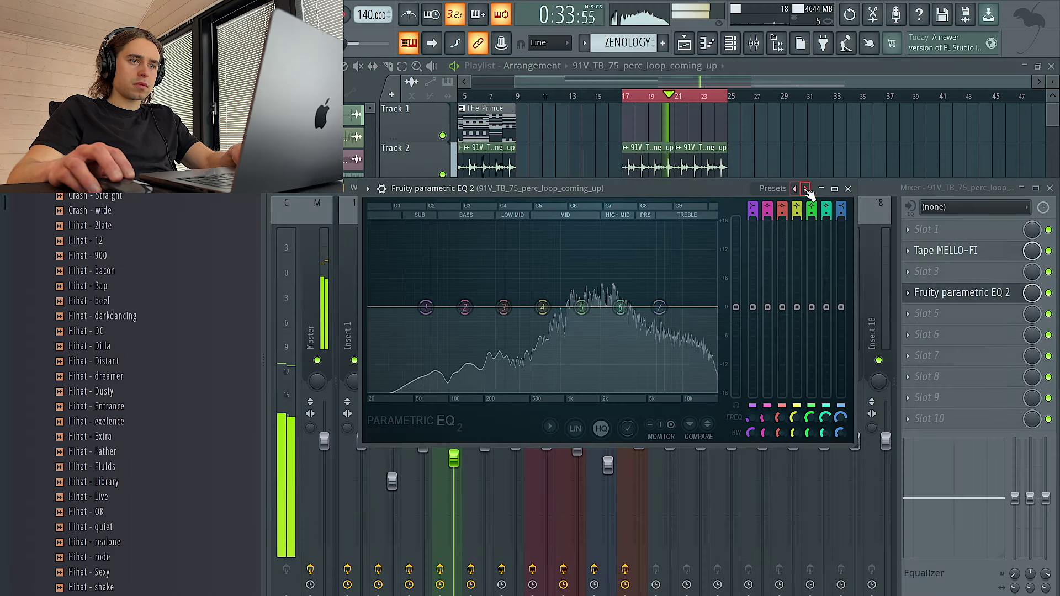
pyautogui.click(853, 156)
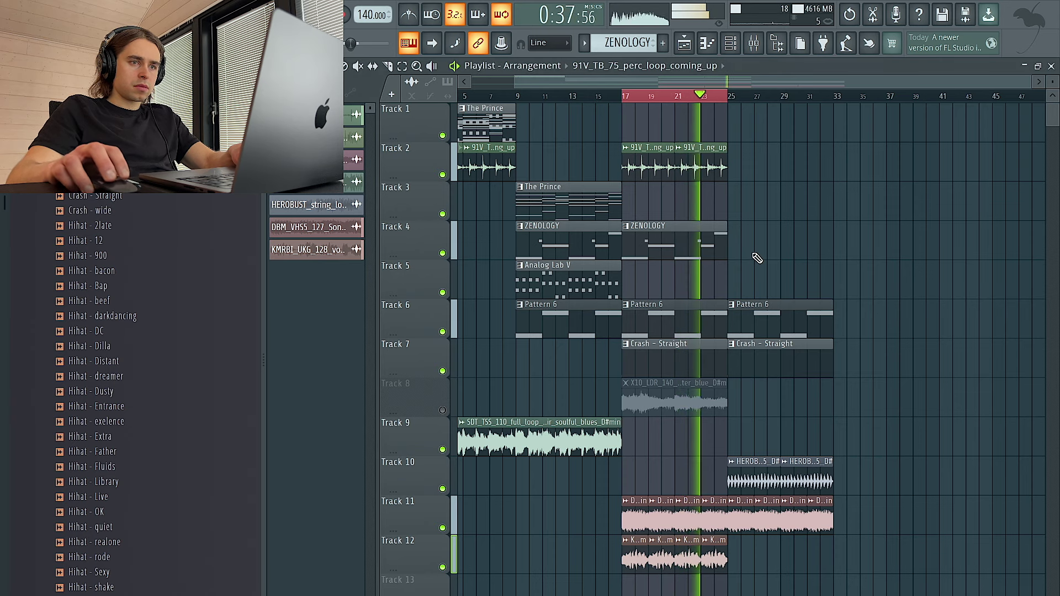
# Select the four KMRBI vocal slices on track 12 between bars 17 and 25.
pyautogui.moveTo(781, 560); pyautogui.dragTo(610, 544)
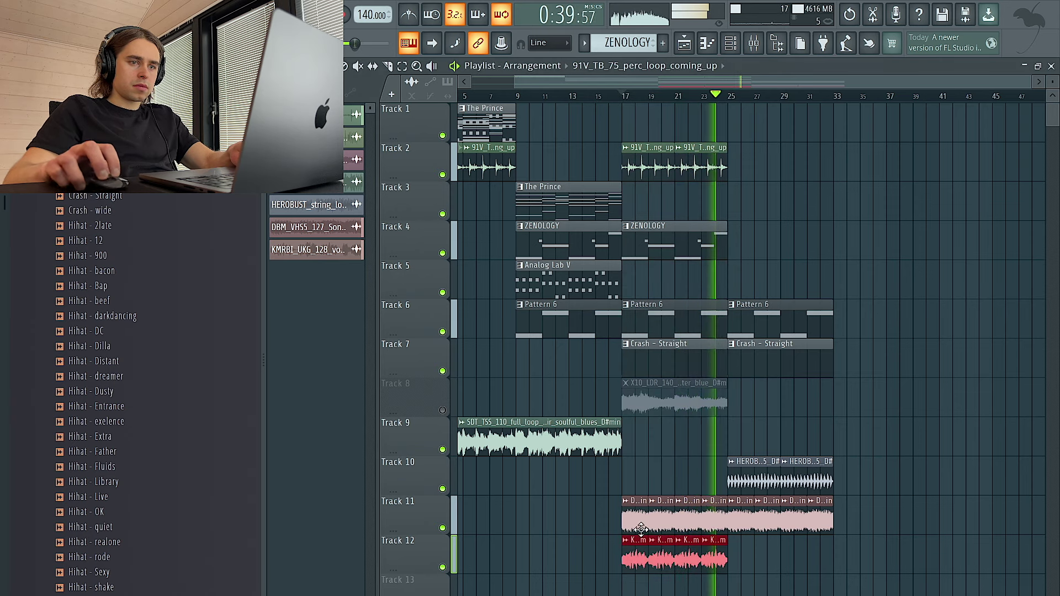
pyautogui.scroll(-1, 631, 43)
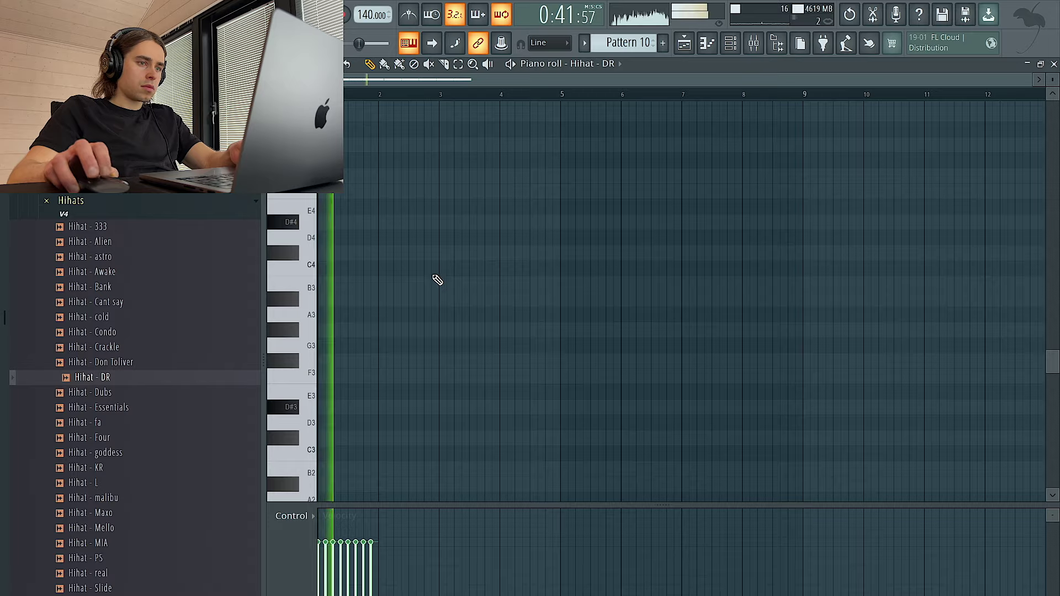
# Duplicate the one-bar run of C5 notes for Hihat - DR in Pattern 10 until it fills eight bars.
pyautogui.scroll(-5, 436, 279)
pyautogui.scroll(10, 434, 278)
pyautogui.hotkey('ctrl', 'b')
pyautogui.hotkey('ctrl', 'b')
pyautogui.hotkey('ctrl', 'b')
pyautogui.hotkey('ctrl', 'b')
pyautogui.hotkey('ctrl', 'b')
pyautogui.hotkey('ctrl', 'b')
pyautogui.hotkey('ctrl', 'b')
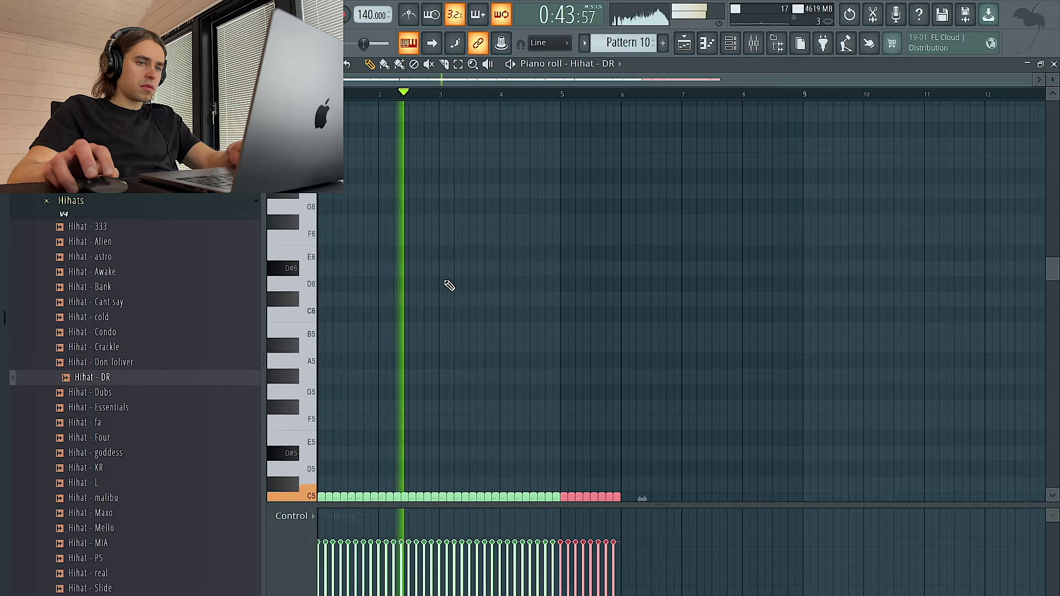
pyautogui.hotkey('ctrl', 'a')
pyautogui.hotkey('ctrl', 'd')
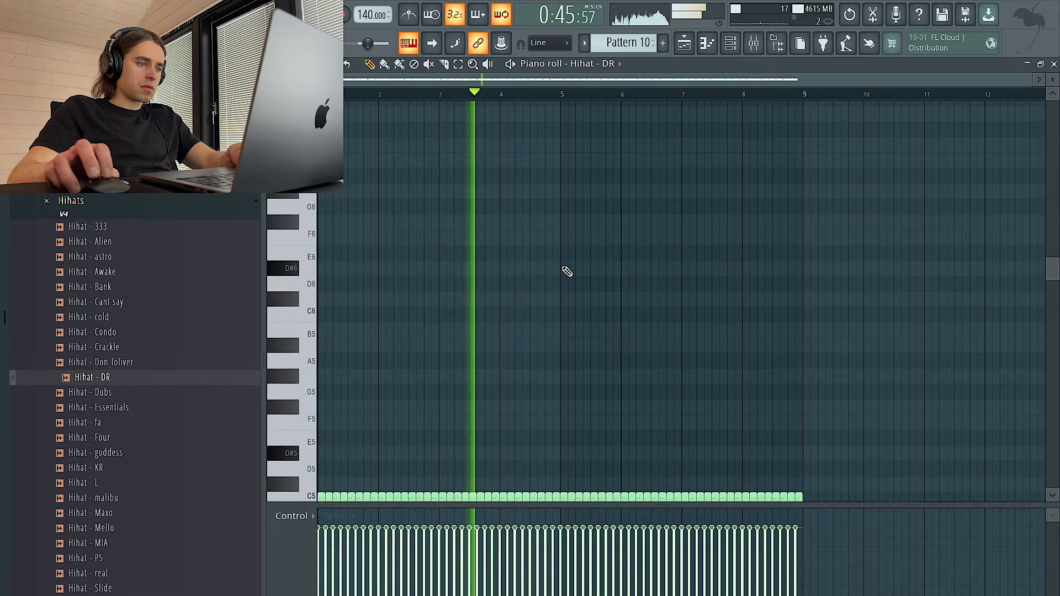
# Chop the Hihat - DR notes near the ends of bars 4 and 8 into rolls using the default chopper pattern.
pyautogui.scroll(5, 568, 272)
pyautogui.click(732, 47)
pyautogui.click(527, 377)
pyautogui.keyDown('ctrl'); pyautogui.click(548, 268); pyautogui.keyUp('ctrl')
pyautogui.hotkey('ctrl', 'u')
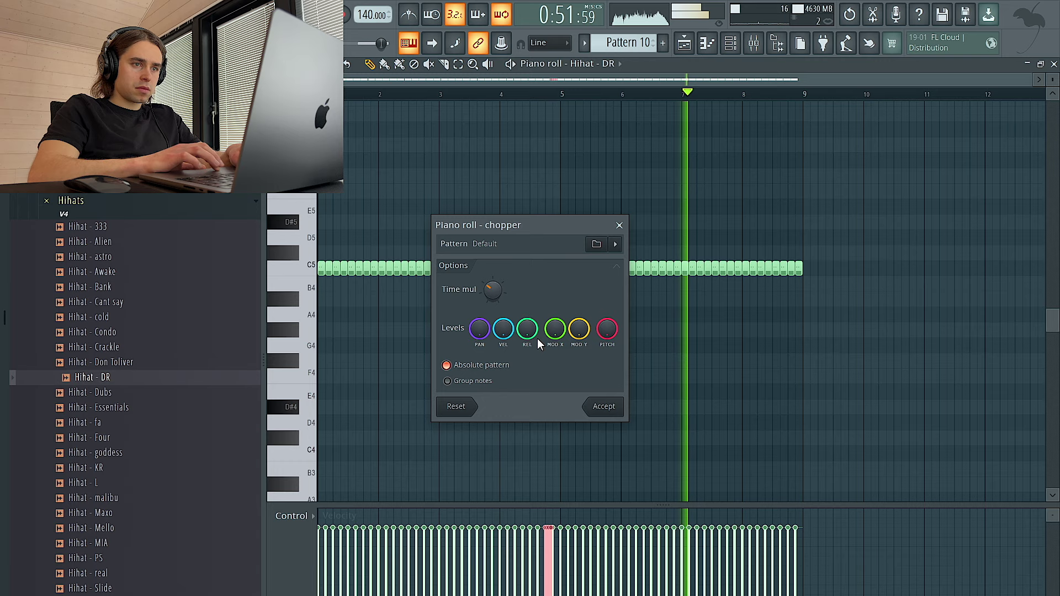
pyautogui.click(604, 406)
pyautogui.click(795, 268)
pyautogui.hotkey('ctrl', 'u')
pyautogui.press('Return')
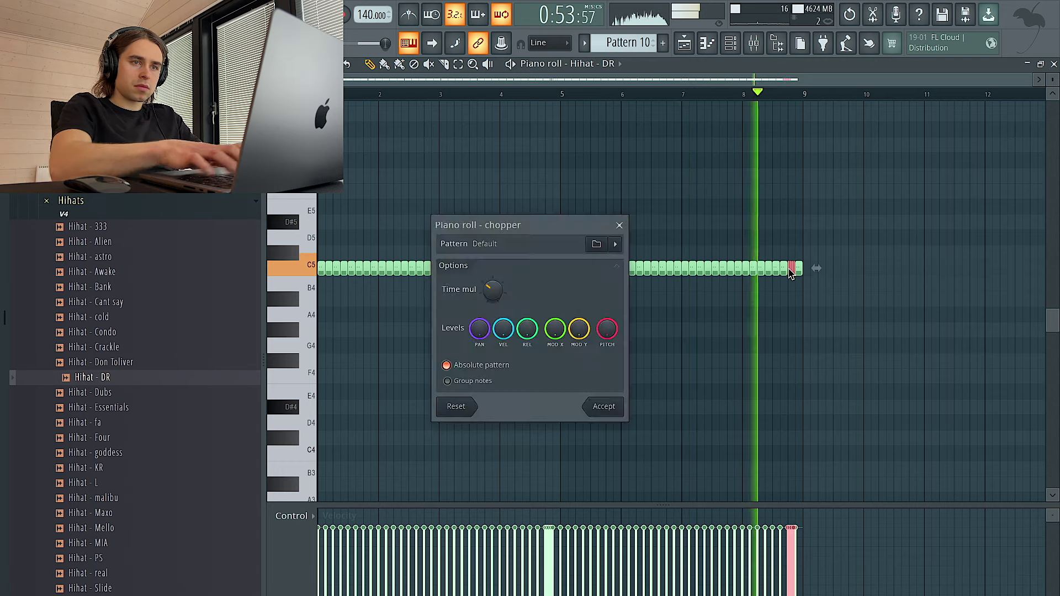
pyautogui.scroll(2, 381, 331)
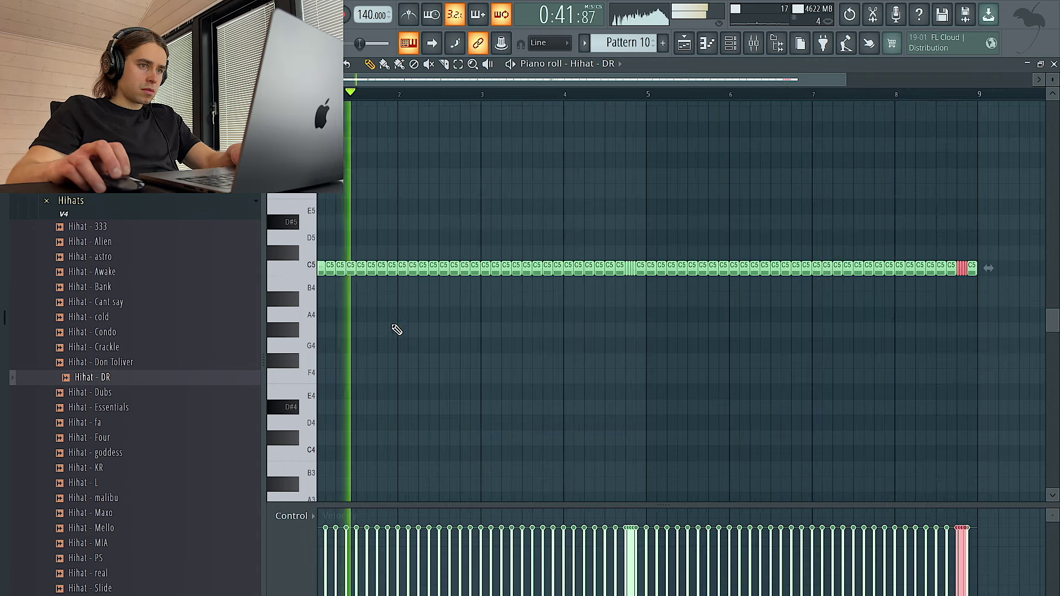
# Try lower-pitched Hihat - DR accents by placing F#4 notes at the ends of bars 2 and 6.
pyautogui.click(388, 329)
pyautogui.rightClick(401, 330)
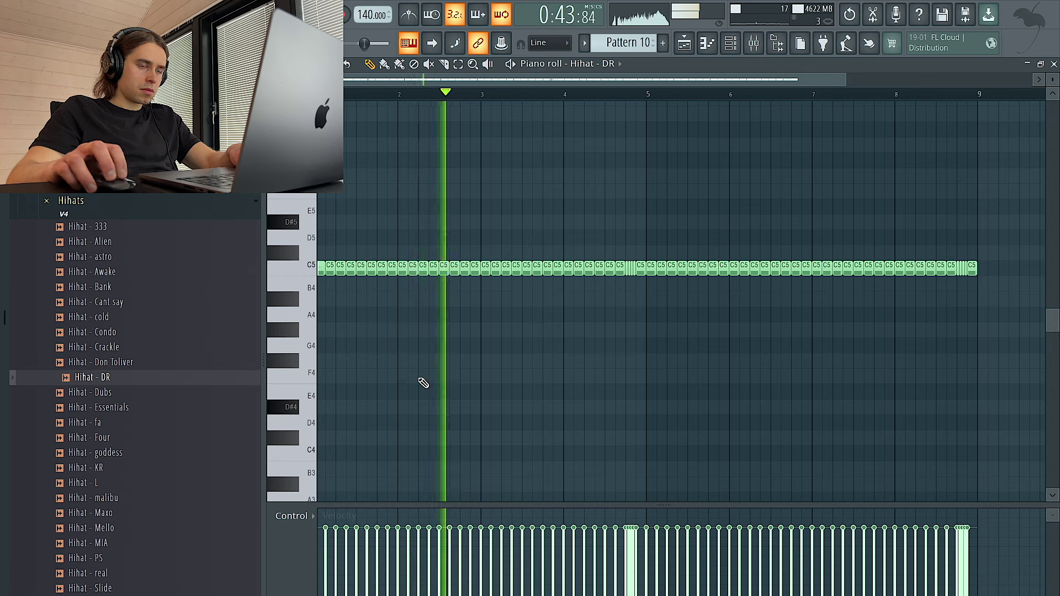
pyautogui.scroll(-1, 441, 342)
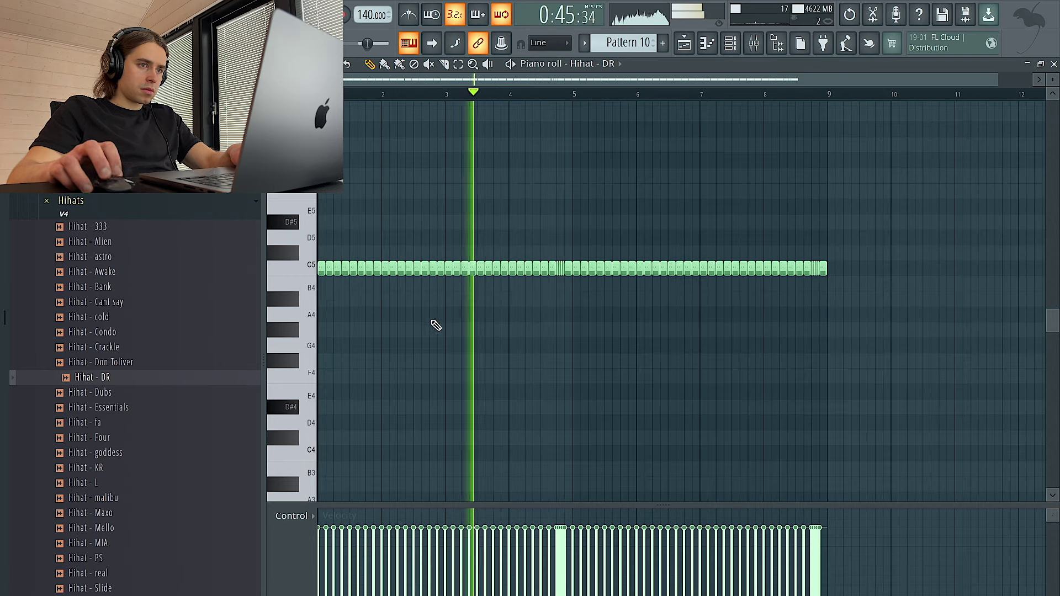
pyautogui.click(437, 361)
pyautogui.moveTo(499, 360); pyautogui.dragTo(443, 361)
pyautogui.moveTo(574, 373); pyautogui.dragTo(377, 356)
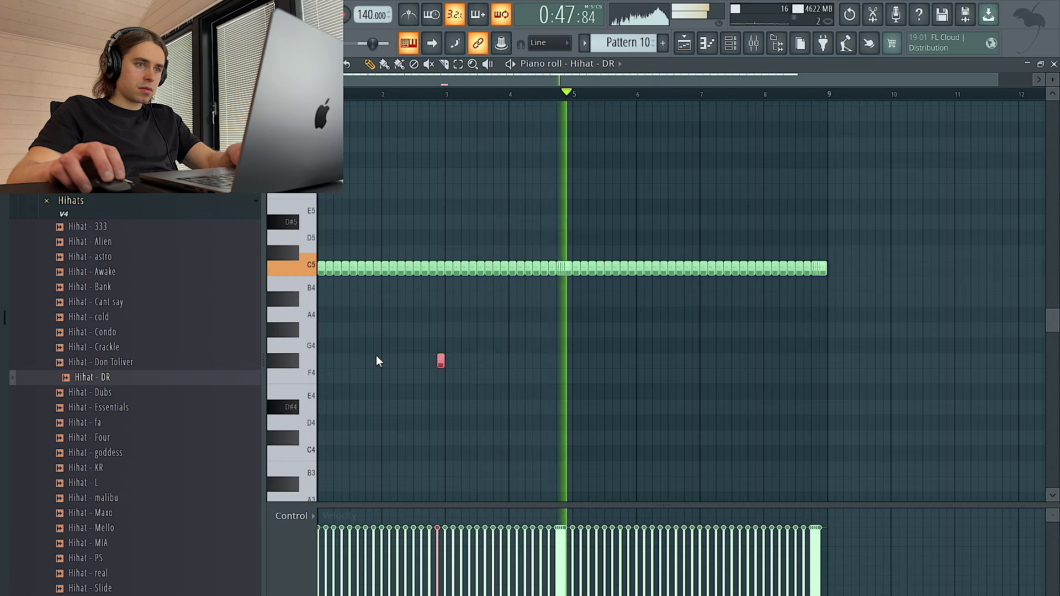
pyautogui.click(694, 361)
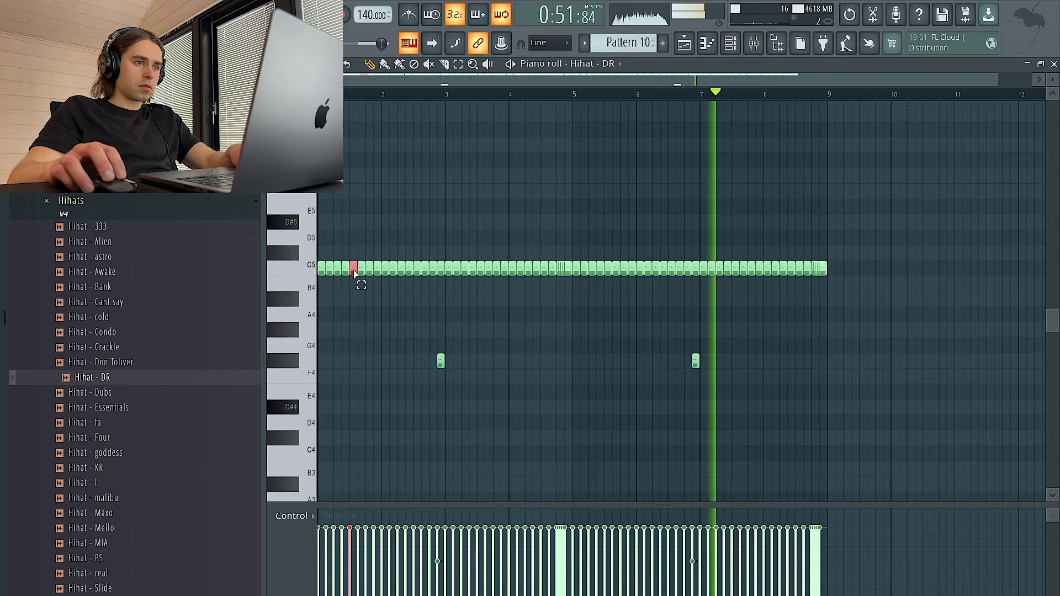
# Try chopping the hi-hat note on beat 3 of bar 1 into a roll, and undo the edits.
pyautogui.click(301, 64)
pyautogui.click(310, 213)
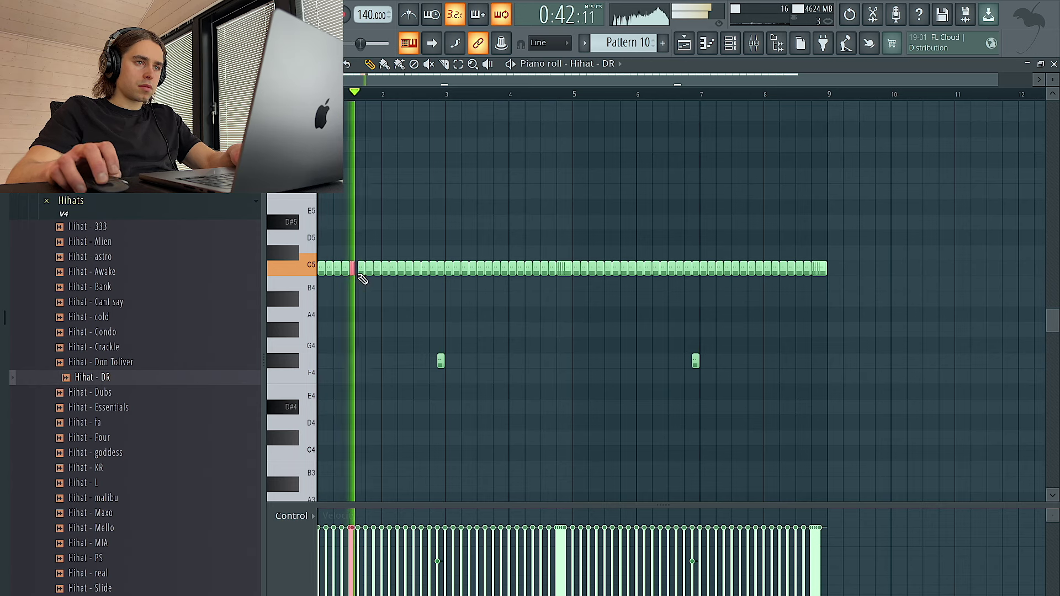
pyautogui.hotkey('ctrl', 'z')
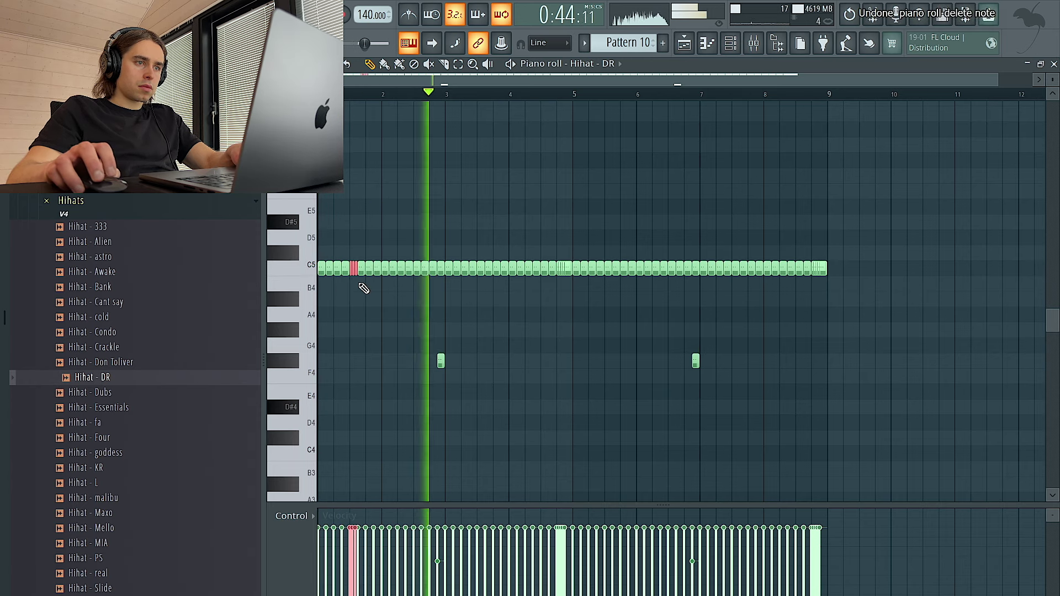
pyautogui.hotkey('ctrl', 'z')
# Chop the Hihat - DR notes at the ends of bars 1, 2 and 3 into rolls.
pyautogui.press('space')
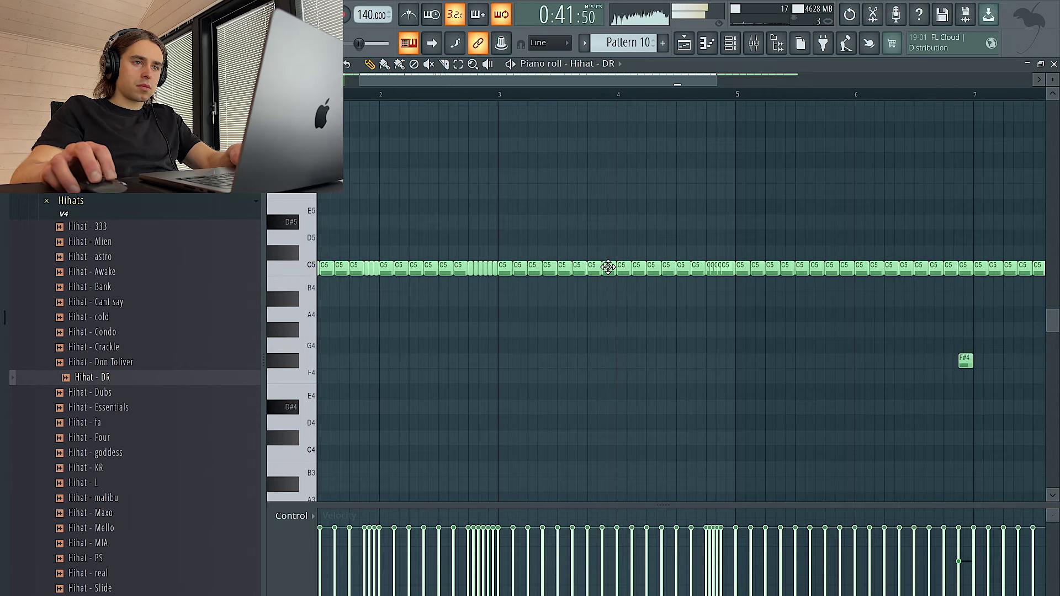
pyautogui.hotkey('ctrl', 'u')
pyautogui.scroll(-1, 608, 276)
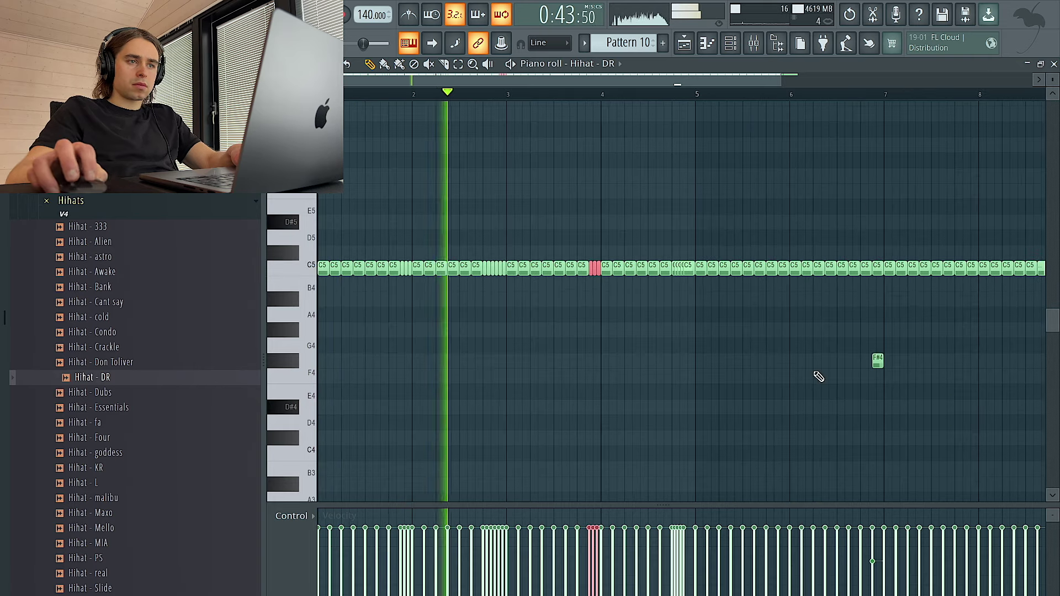
# Delete the Hihat - DR notes in bars 5 to 8 and replace them with a copy of the first four bars.
pyautogui.scroll(-1, 819, 376)
pyautogui.moveTo(958, 414); pyautogui.dragTo(629, 232)
pyautogui.press('Delete')
pyautogui.hotkey('ctrl', 'b')
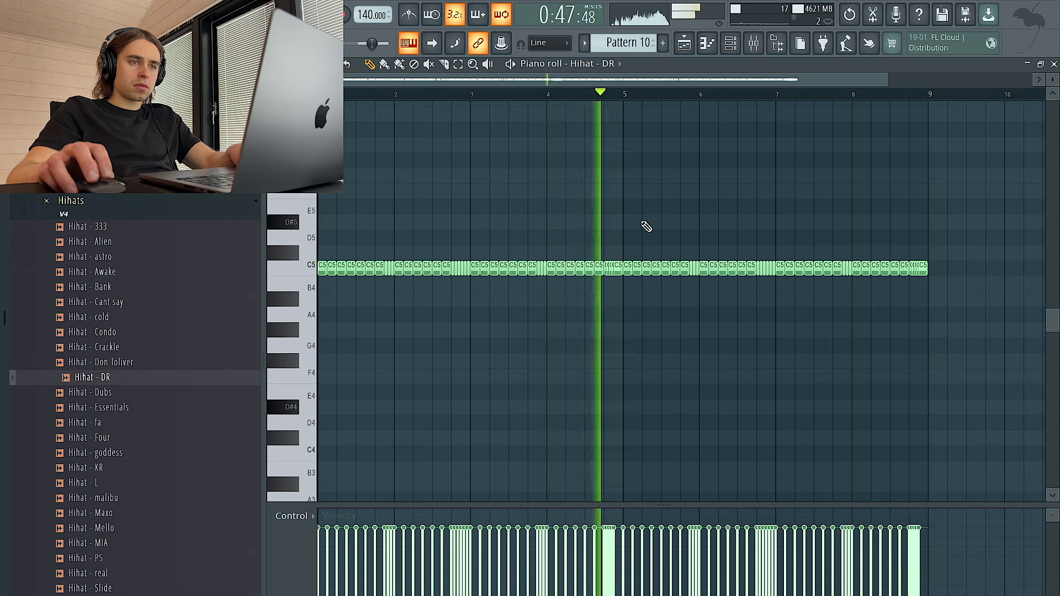
# Review the sampler settings of the Hihat - DR channel.
pyautogui.click(730, 42)
pyautogui.click(393, 270)
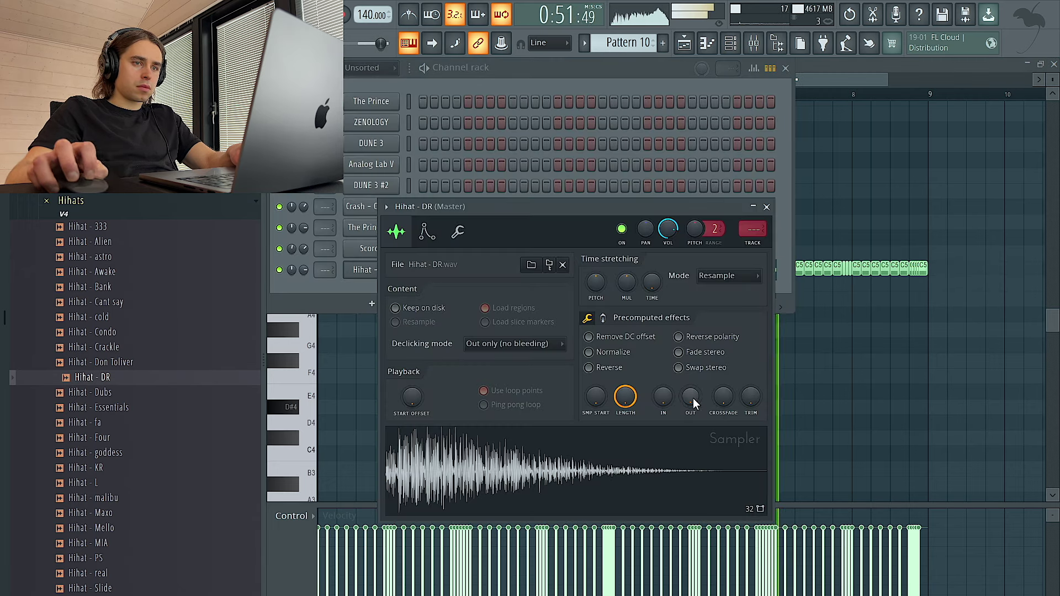
pyautogui.click(766, 207)
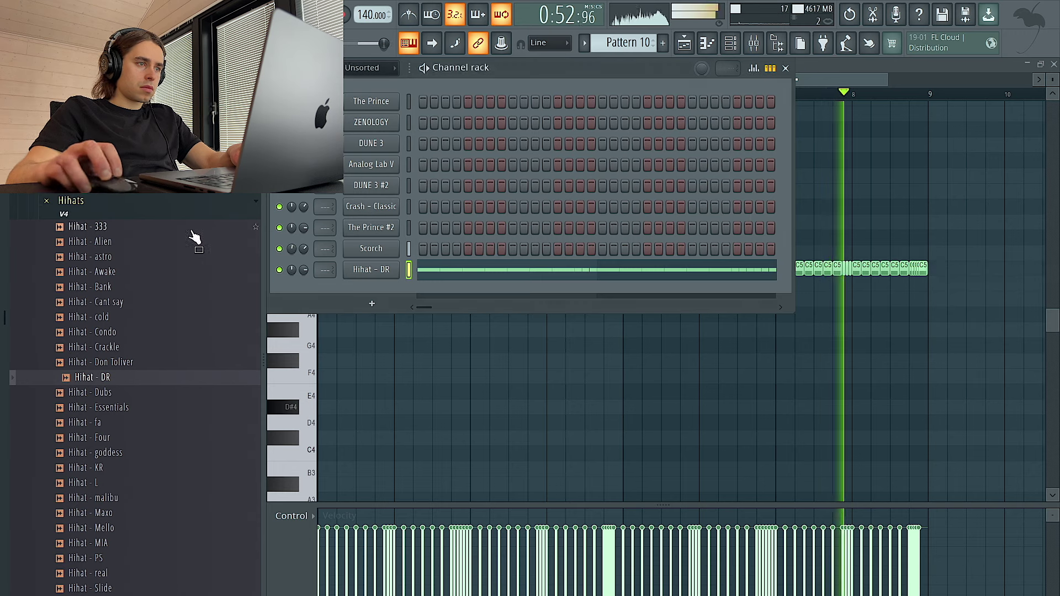
# Load the Clap - clam sample and place full-velocity C5 claps on beat 3 of all eight bars.
pyautogui.click(135, 201)
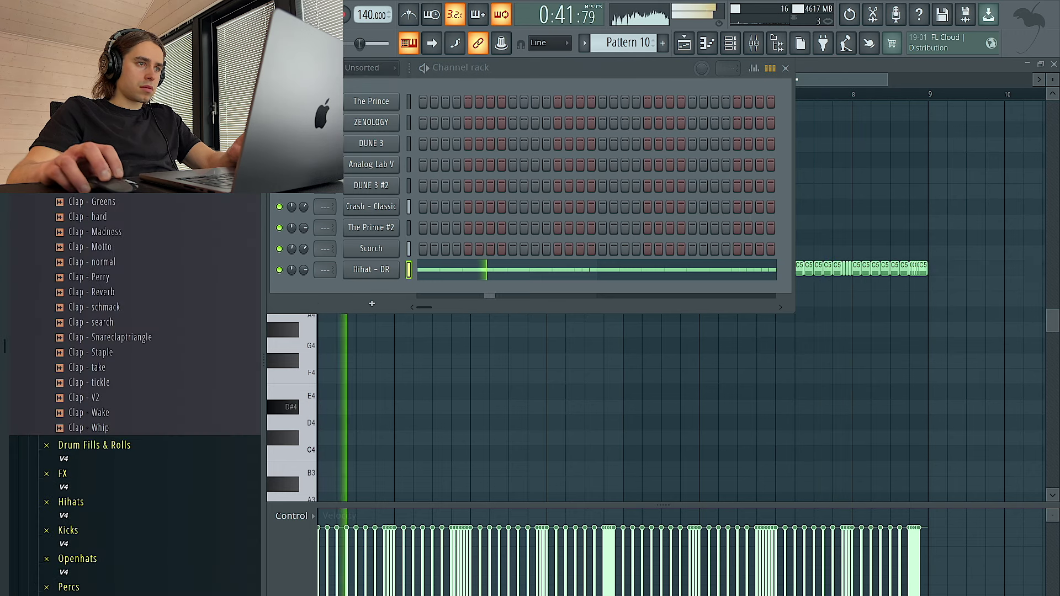
pyautogui.moveTo(348, 291); pyautogui.dragTo(353, 292)
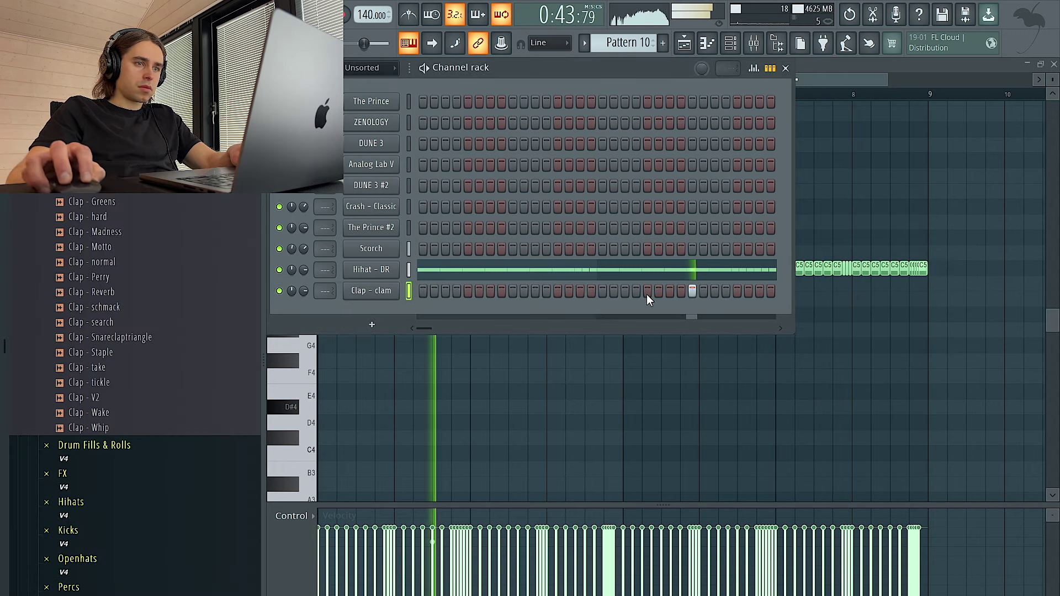
pyautogui.rightClick(389, 287)
pyautogui.click(413, 287)
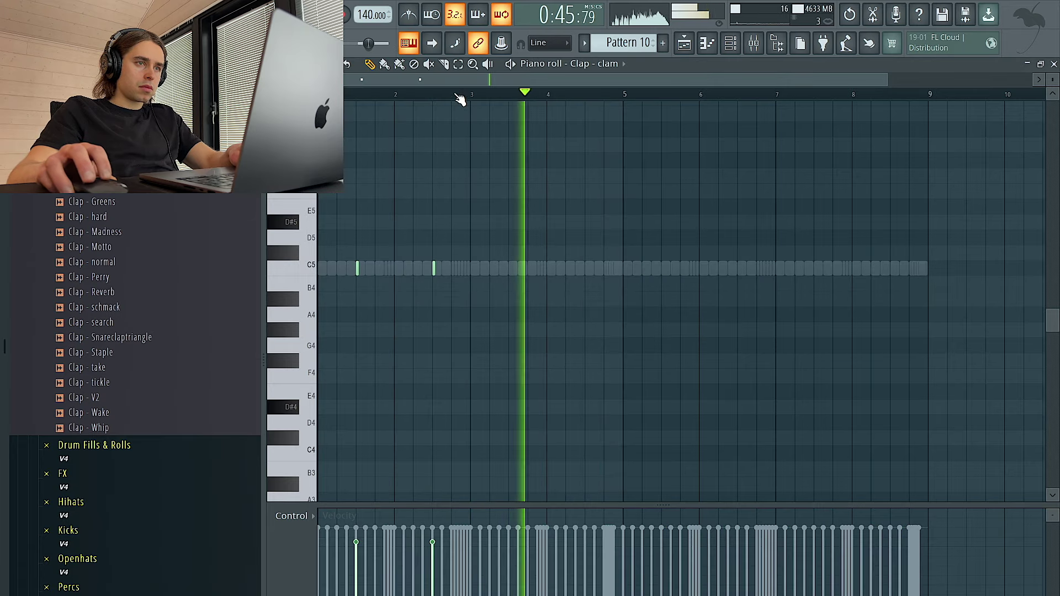
pyautogui.hotkey('ctrl', 'b')
pyautogui.hotkey('ctrl', 'b')
pyautogui.hotkey('ctrl', 'b')
pyautogui.hotkey('ctrl', 'a')
pyautogui.hotkey('ctrl', 'd')
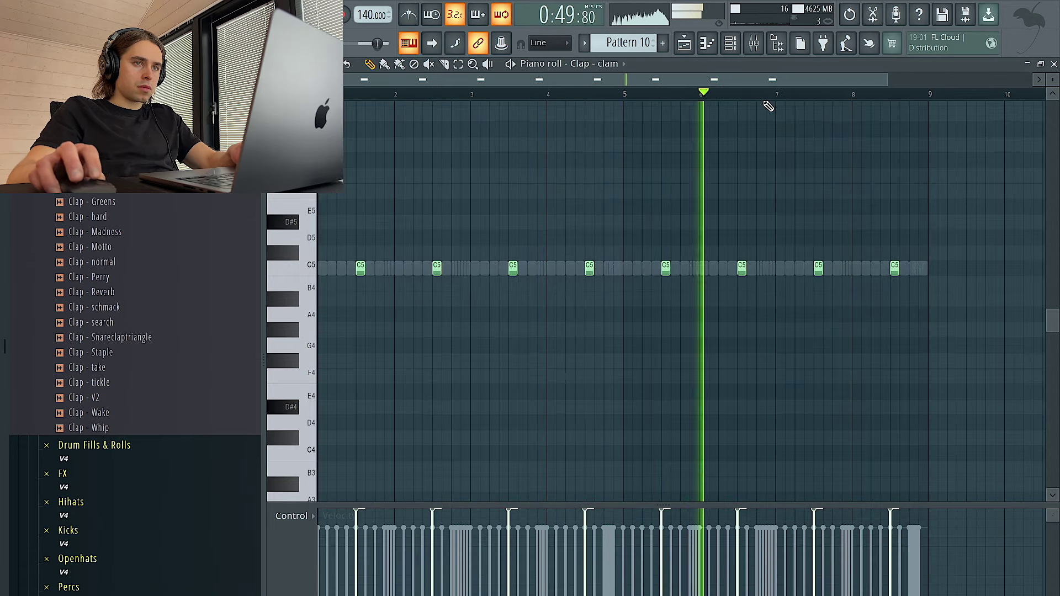
# Load the Kick - Shard sample with hits on steps 1, 13 and 15, and show it in the piano roll.
pyautogui.click(735, 49)
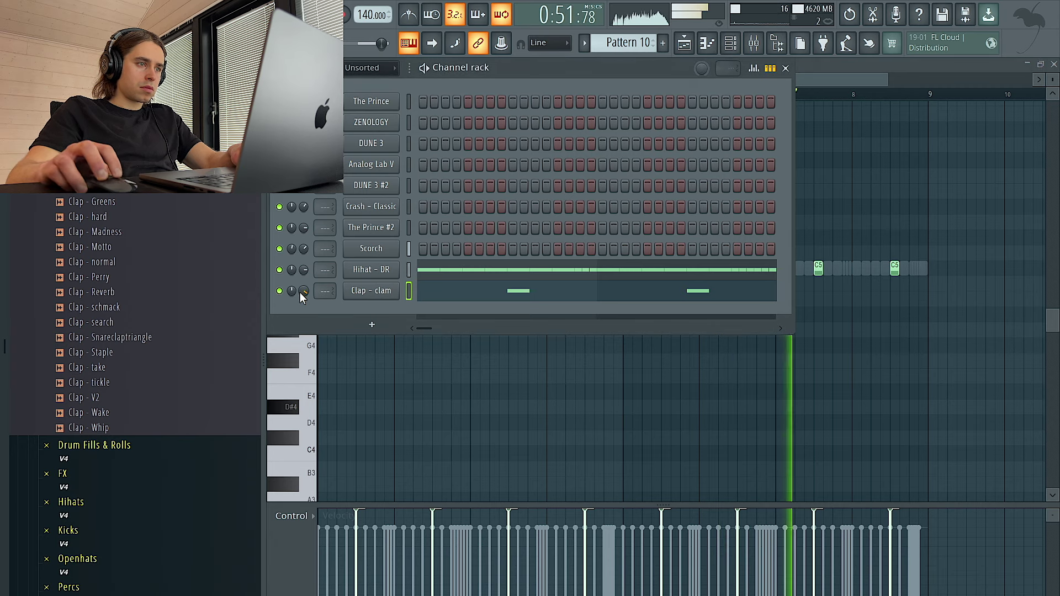
pyautogui.scroll(-4, 171, 350)
pyautogui.click(123, 408)
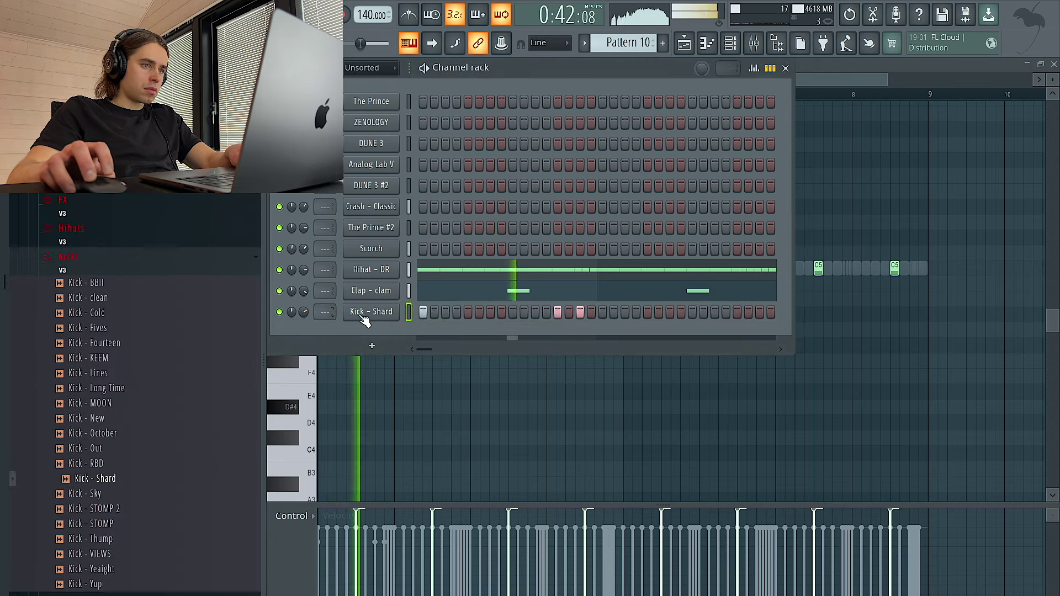
pyautogui.rightClick(387, 312)
pyautogui.click(439, 324)
# Add kicks on beat 2 of bars 2 and 4 and at the start of bar 3, and duplicate the four-bar pattern to bar 8.
pyautogui.click(482, 270)
pyautogui.moveTo(554, 268); pyautogui.dragTo(479, 268)
pyautogui.rightClick(485, 270)
pyautogui.click(472, 268)
pyautogui.click(417, 270)
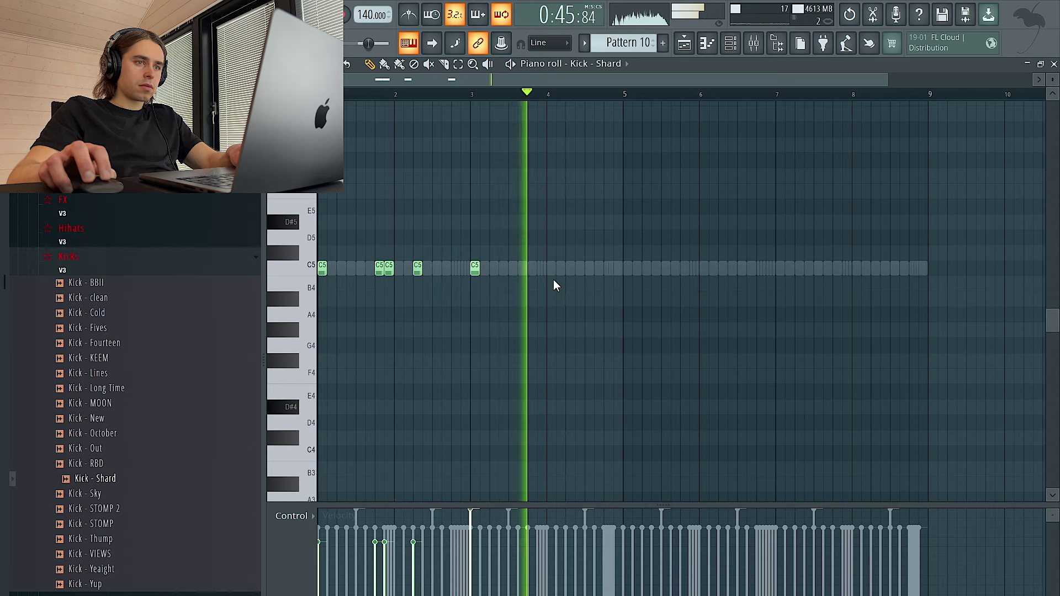
pyautogui.moveTo(622, 96); pyautogui.dragTo(320, 98)
pyautogui.hotkey('ctrl', 'b')
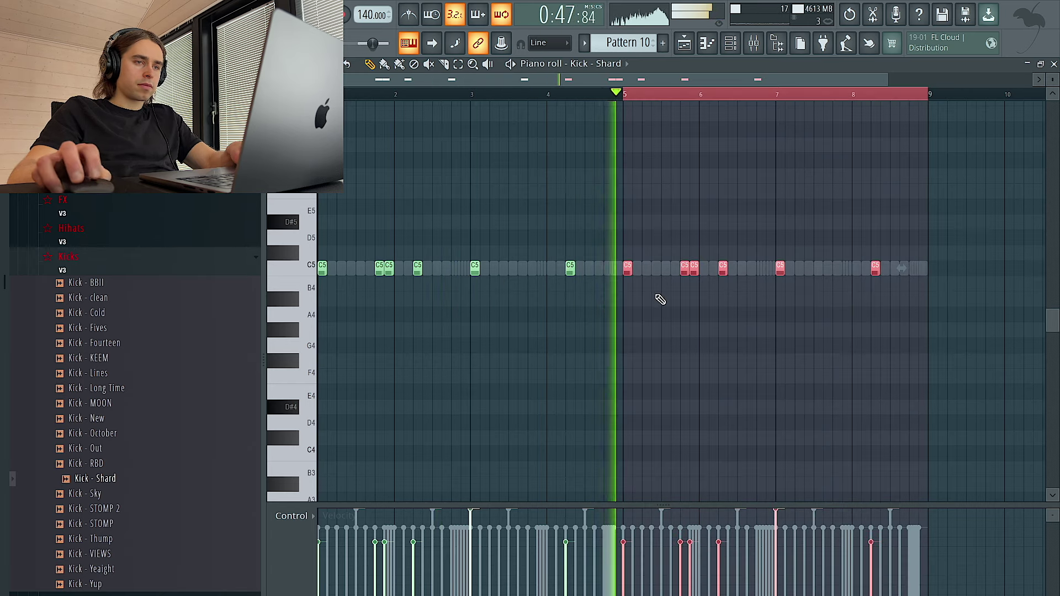
# Even out the velocities of all Kick - Shard notes and transpose them down to A#4.
pyautogui.hotkey('ctrl', 'a')
pyautogui.keyDown('ctrl'); pyautogui.click(644, 297); pyautogui.keyUp('ctrl')
pyautogui.hotkey('ctrl', 'a')
pyautogui.keyDown('ctrl'); pyautogui.click(648, 290); pyautogui.keyUp('ctrl')
pyautogui.click(729, 44)
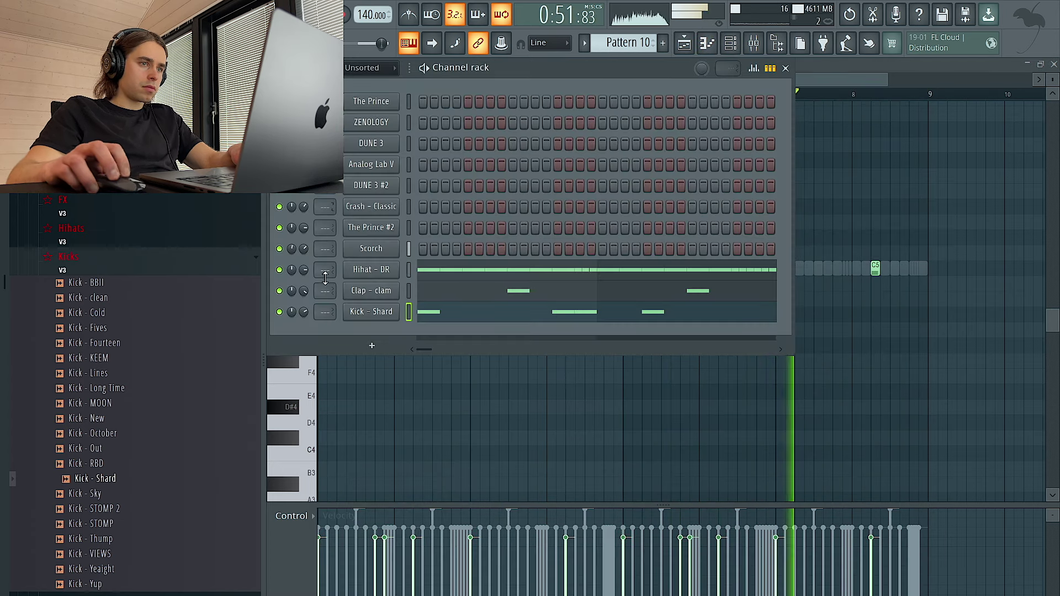
pyautogui.press('F6')
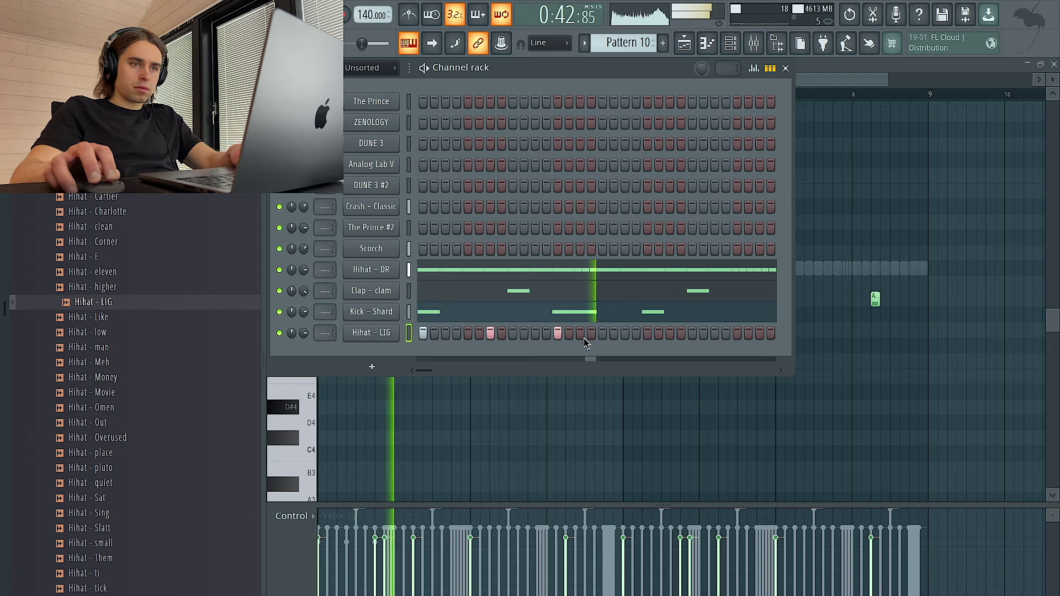
# Load the Hihat - LIG sample with notes on steps 1 and 7 of bar 1, and duplicate them at bar 3.
pyautogui.rightClick(366, 338)
pyautogui.click(439, 335)
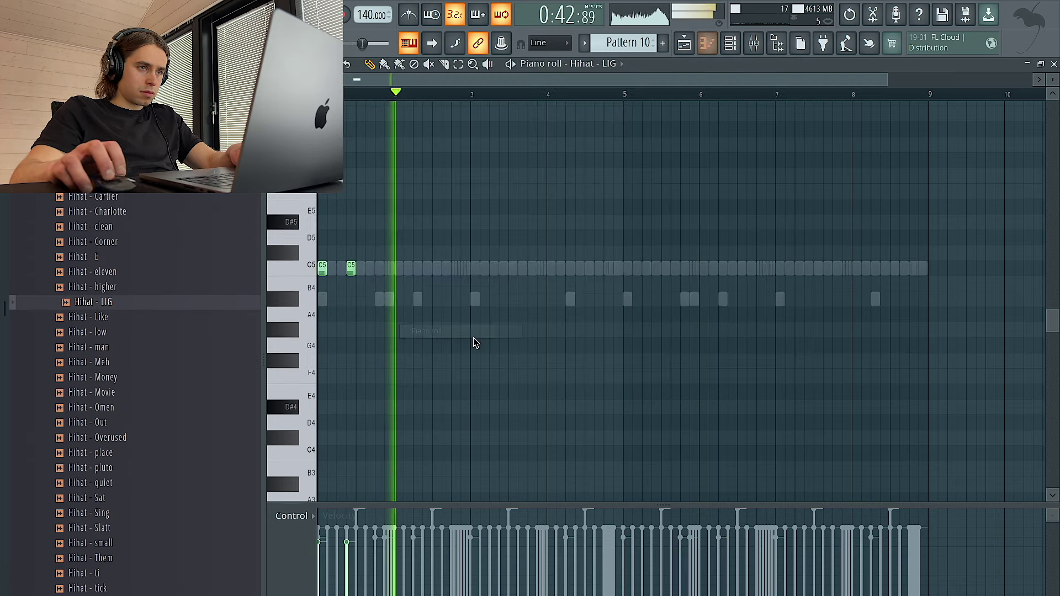
pyautogui.moveTo(470, 96); pyautogui.dragTo(323, 97)
pyautogui.hotkey('ctrl', 'b')
pyautogui.hotkey('ctrl', 'd')
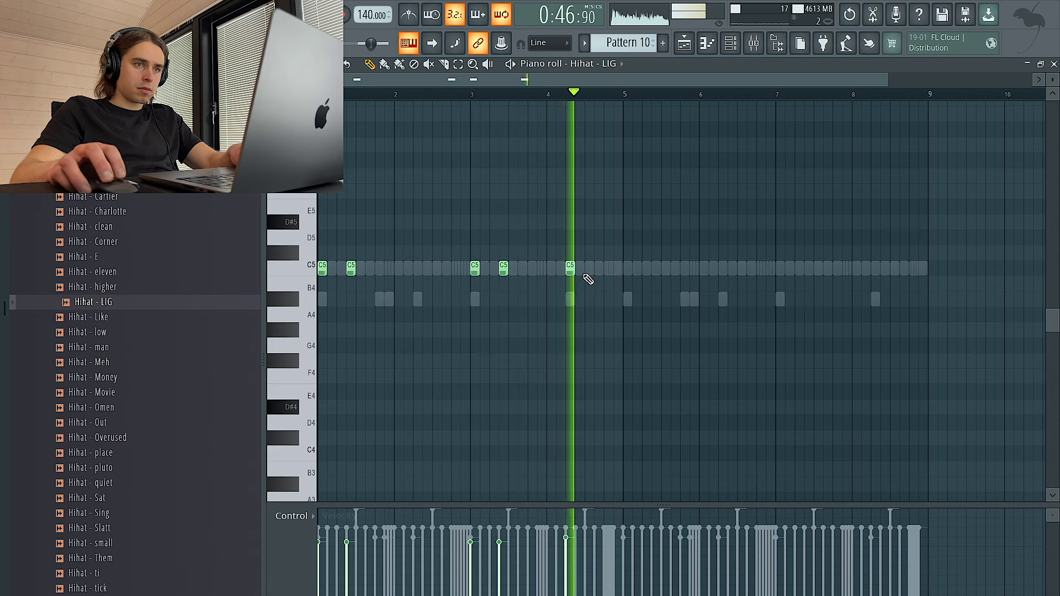
# Add single Hihat - LIG notes in bars 2, 5 and 7 and play back the pattern.
pyautogui.click(655, 268)
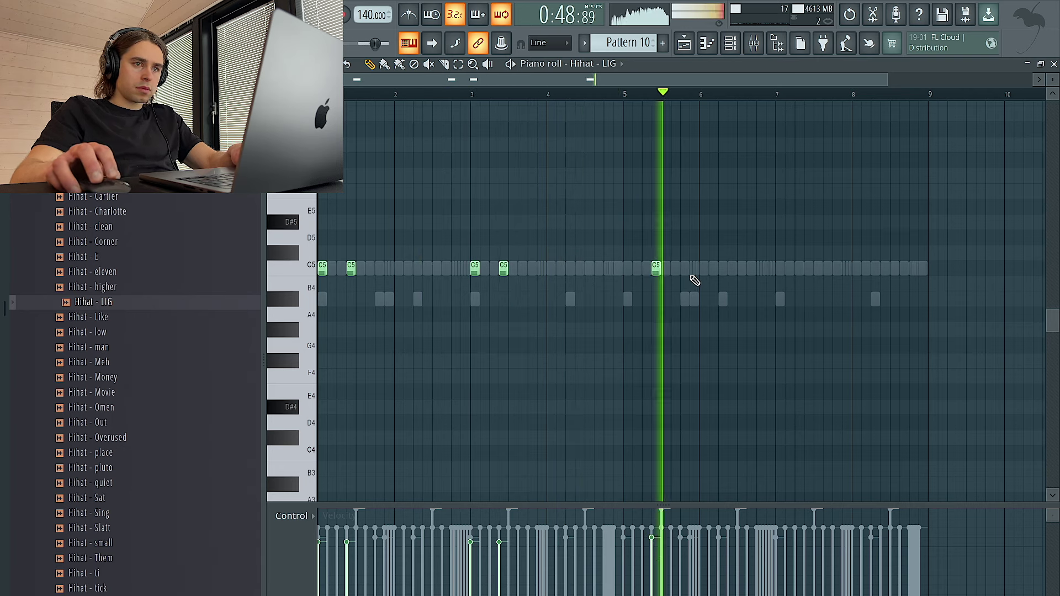
pyautogui.click(806, 268)
pyautogui.click(408, 268)
pyautogui.press('space')
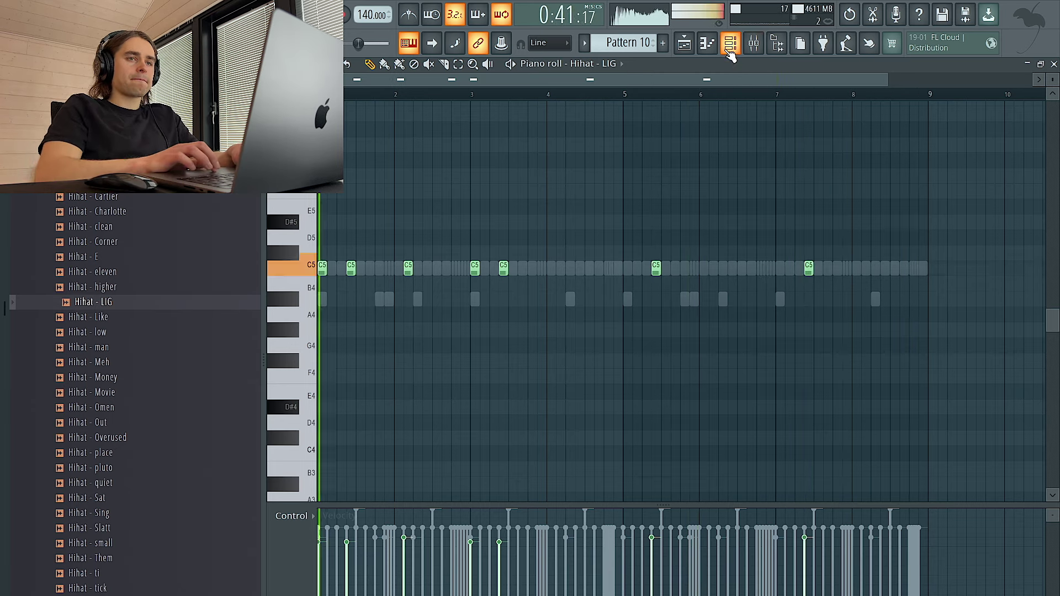
pyautogui.click(731, 53)
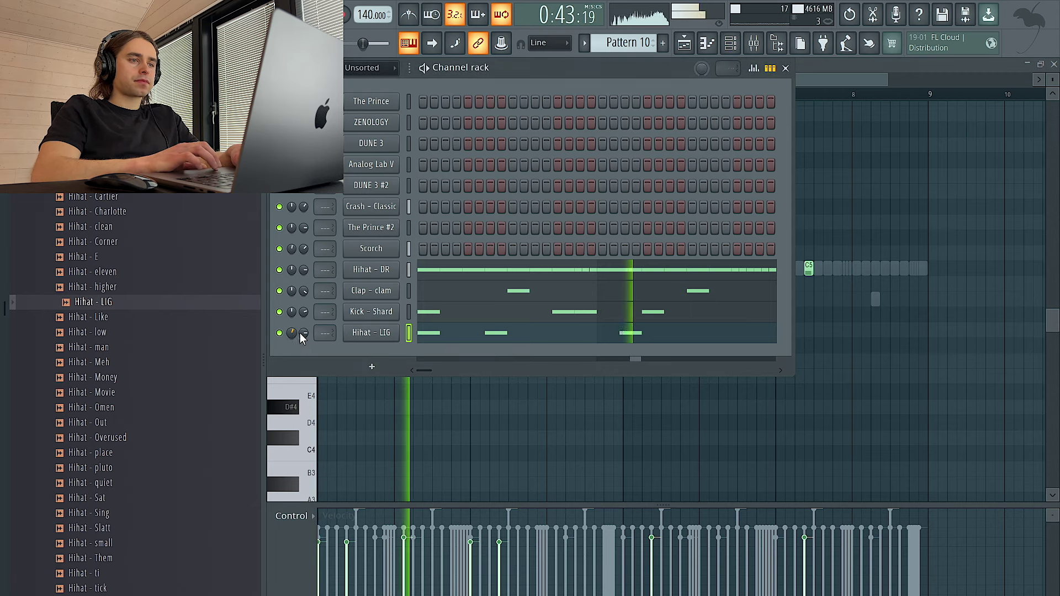
pyautogui.rightClick(329, 397)
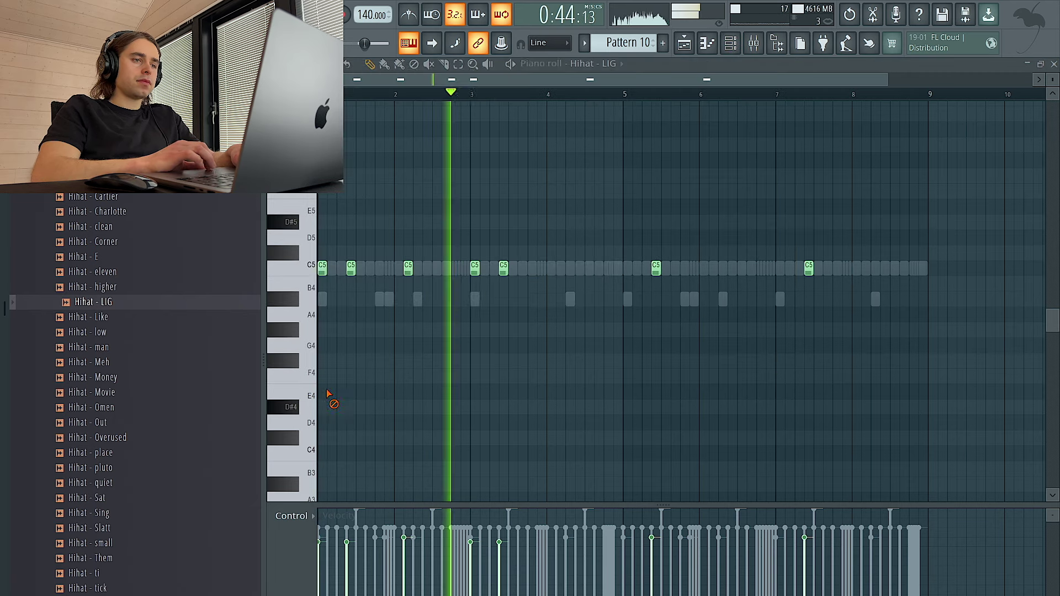
# Add a Hihat - LIG note in bar 4, replace bars 5 to 8 with a copy of bars 1 to 4, and transpose everything to C4.
pyautogui.click(560, 267)
pyautogui.moveTo(864, 306); pyautogui.dragTo(623, 200)
pyautogui.press('Delete')
pyautogui.hotkey('ctrl', 'a')
pyautogui.hotkey('ctrl', 'b')
pyautogui.hotkey('ctrl', 'Down')
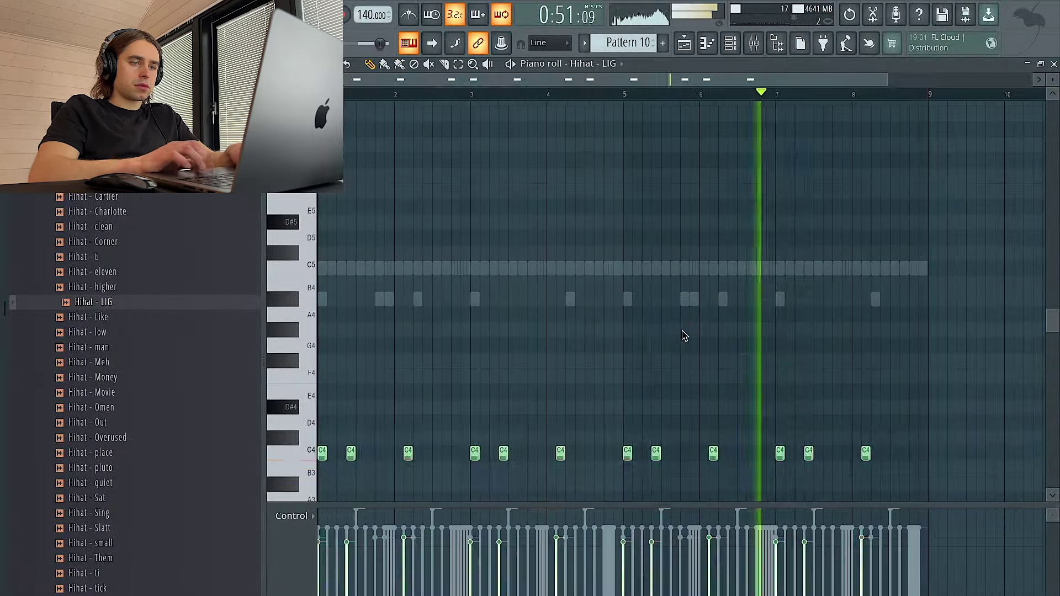
pyautogui.click(667, 326)
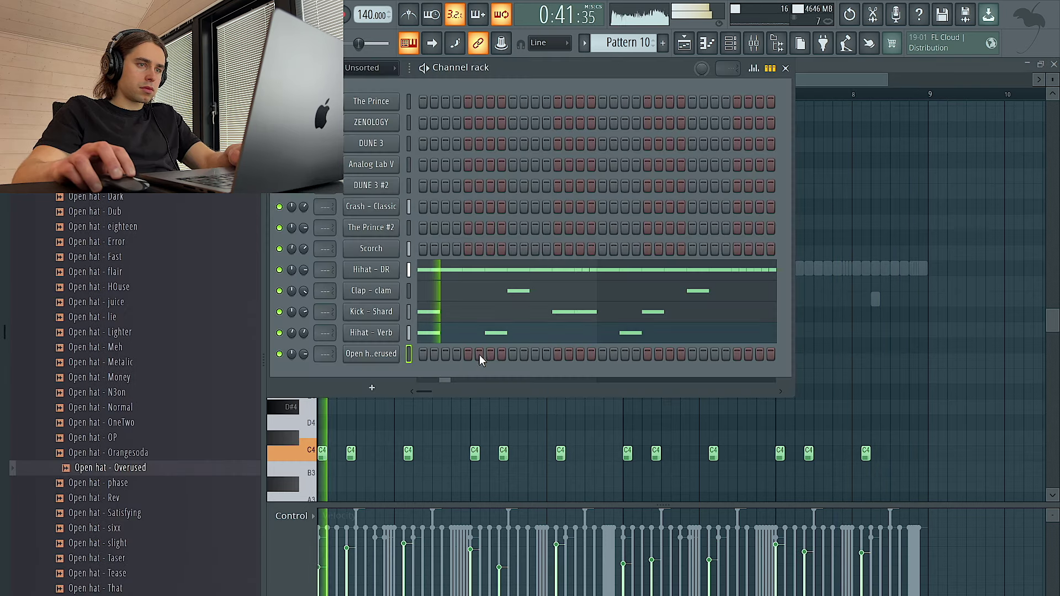
# Place Open hat - Overused notes at C5 on beat 2 of every bar across the eight bars.
pyautogui.rightClick(396, 350)
pyautogui.click(426, 354)
pyautogui.click(415, 269)
pyautogui.hotkey('ctrl', 'b')
pyautogui.hotkey('ctrl', 'b')
pyautogui.hotkey('ctrl', 'b')
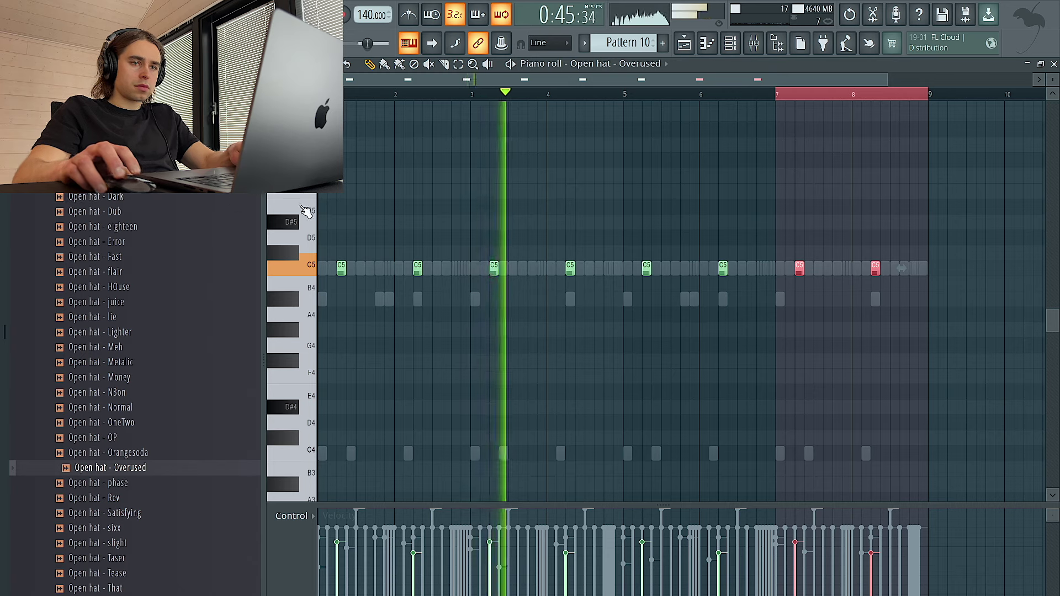
# Even out the velocities of all Open hat - Overused notes and bring up the channel rack.
pyautogui.hotkey('ctrl', 'a')
pyautogui.hotkey('ctrl', 'd')
pyautogui.hotkey('ctrl', 'a')
pyautogui.hotkey('ctrl', 'd')
pyautogui.press('F6')
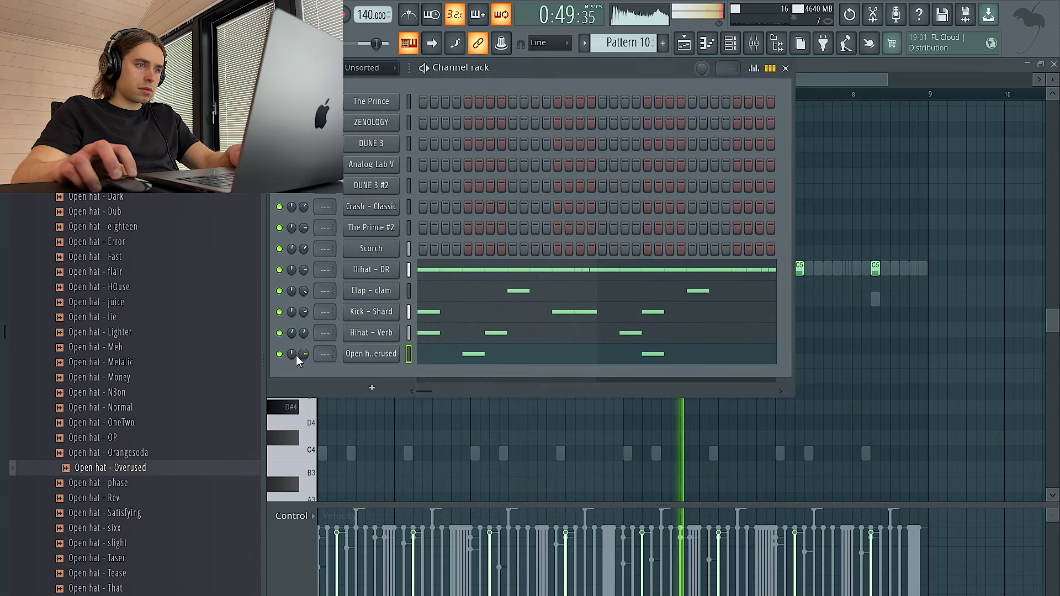
# Try out the Openhat - lamp and Openhat - mani samples as new channels, with lamp on step 1, and delete both channels.
pyautogui.scroll(2, 141, 278)
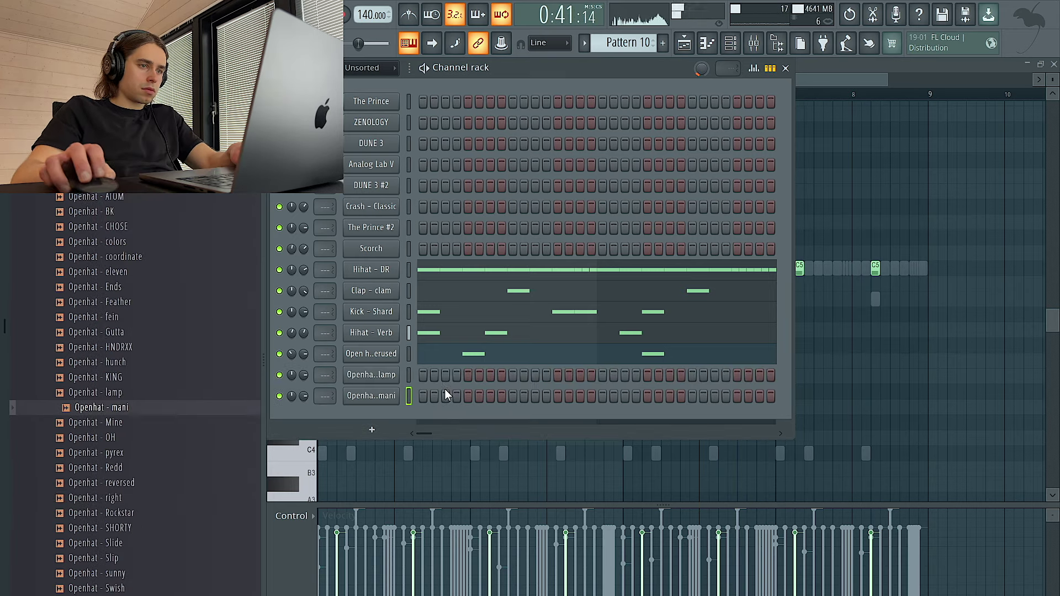
pyautogui.click(423, 375)
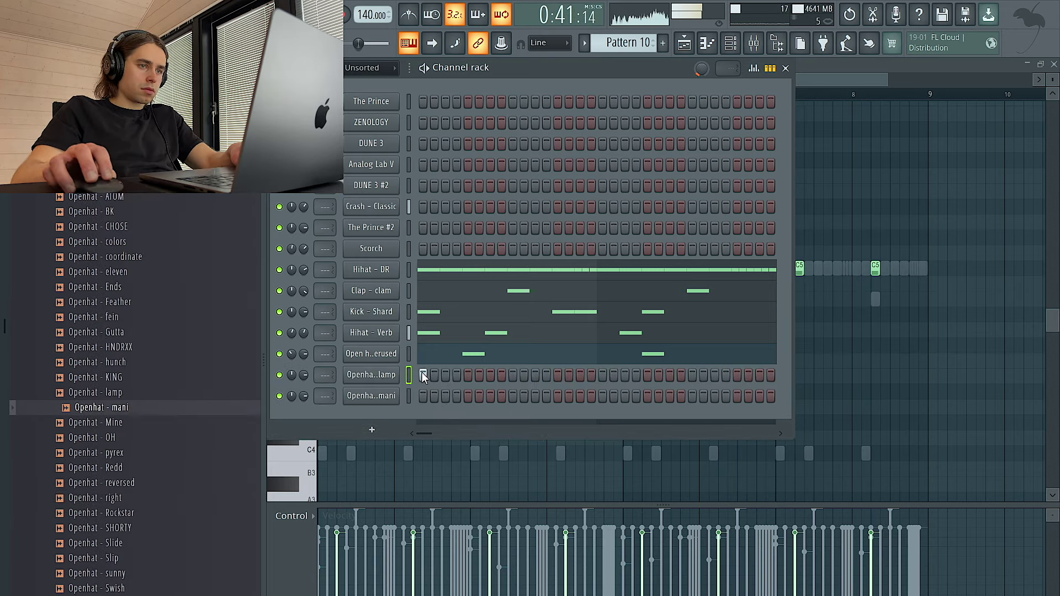
pyautogui.rightClick(356, 395)
pyautogui.click(425, 485)
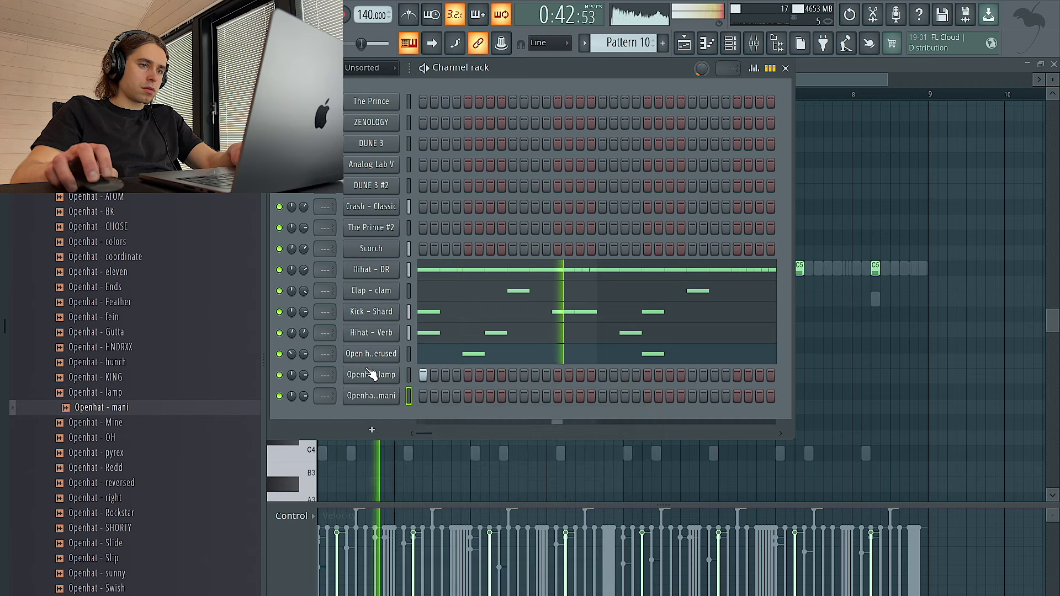
pyautogui.rightClick(400, 369)
pyautogui.click(424, 538)
pyautogui.rightClick(399, 369)
pyautogui.click(424, 537)
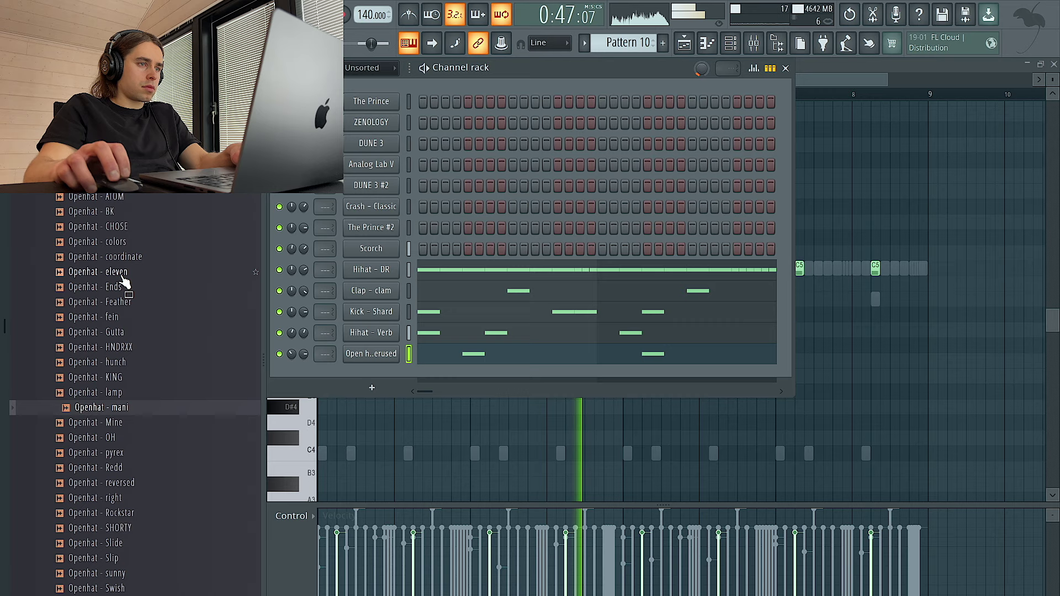
# Load the Hihat - glory sample from the drum kit into a new channel and open its piano roll.
pyautogui.scroll(2, 127, 272)
pyautogui.click(94, 222)
pyautogui.moveTo(154, 333); pyautogui.dragTo(348, 378)
pyautogui.rightClick(376, 381)
pyautogui.click(423, 375)
# Place an F4 hi-hat note in the second half of bar 1 and chop it into a fast roll.
pyautogui.scroll(2, 356, 401)
pyautogui.click(366, 379)
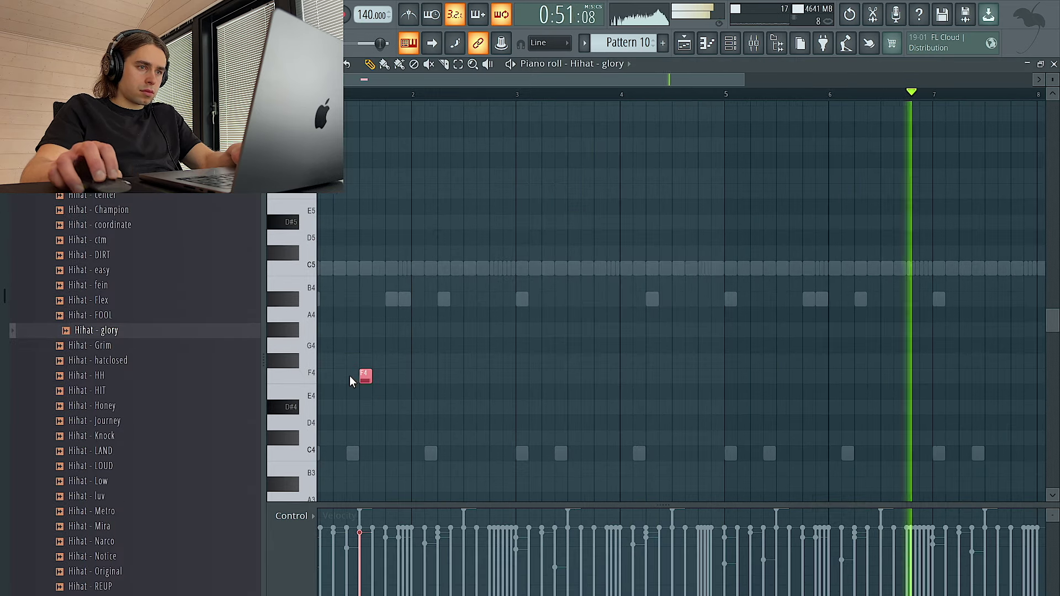
pyautogui.hotkey('alt', 'u')
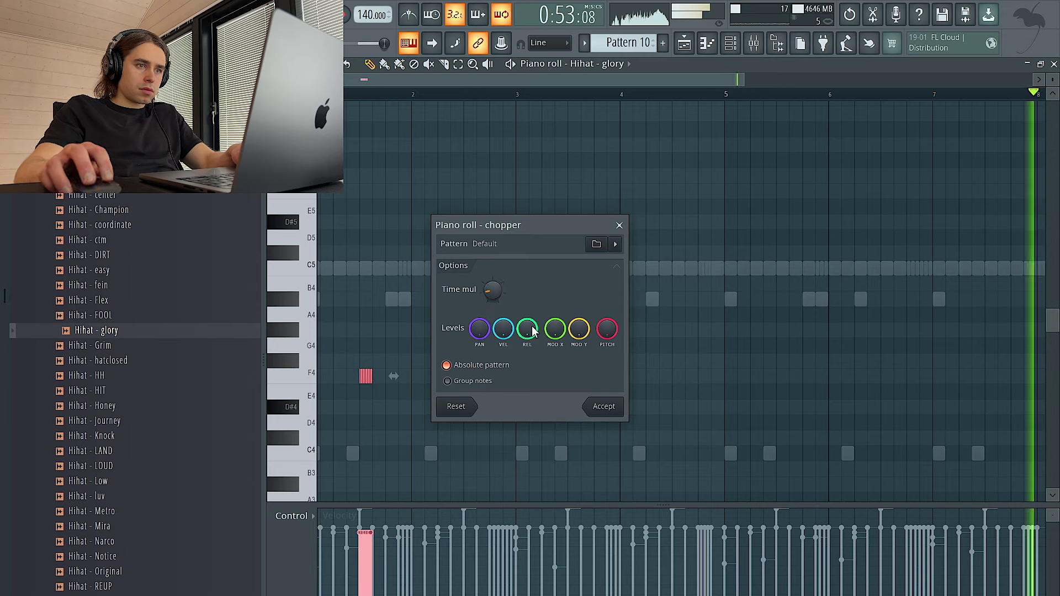
pyautogui.click(605, 407)
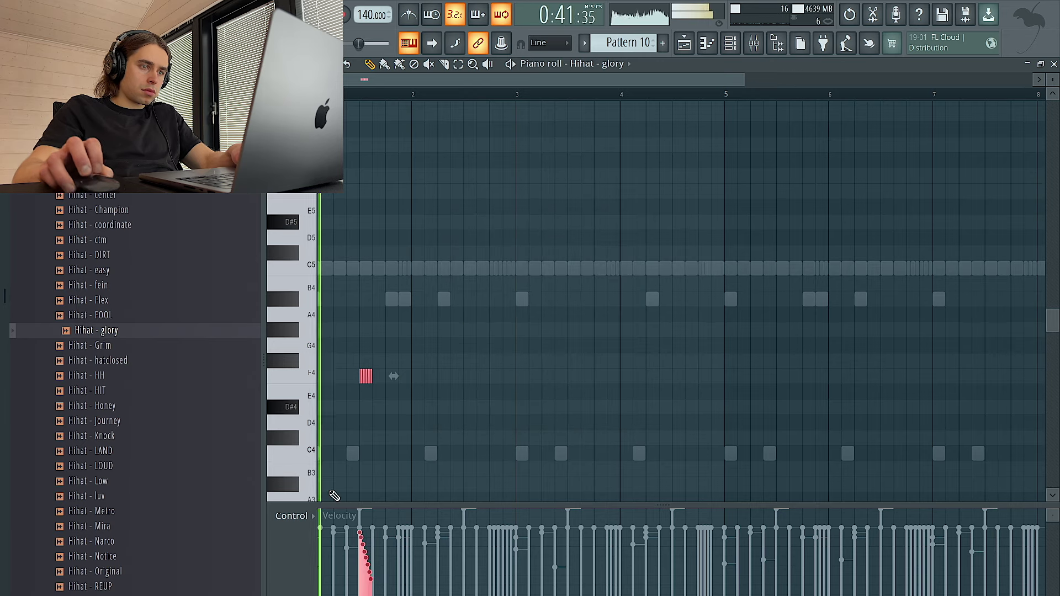
# Duplicate the F#4 roll beside itself just before bar 3 and copy the whole two-bar phrase after it.
pyautogui.scroll(3, 338, 429)
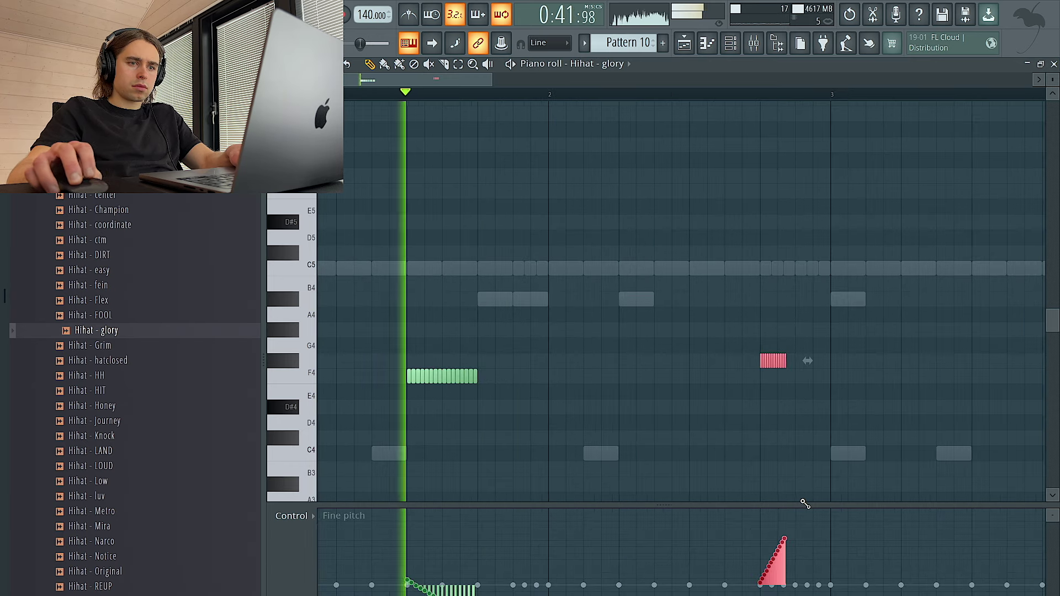
pyautogui.hotkey('ctrl', 'b')
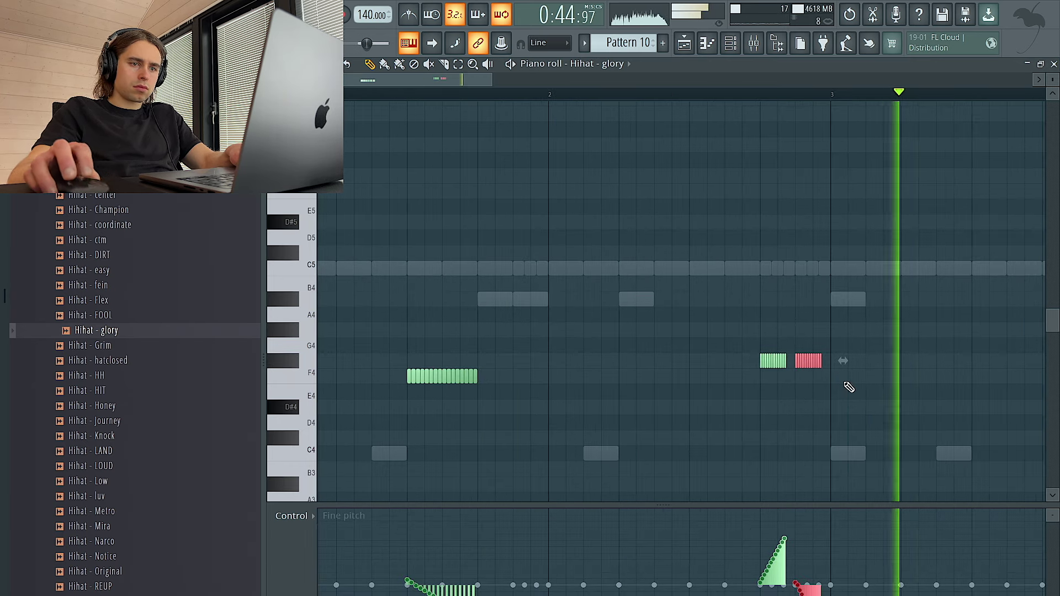
pyautogui.scroll(-2, 845, 383)
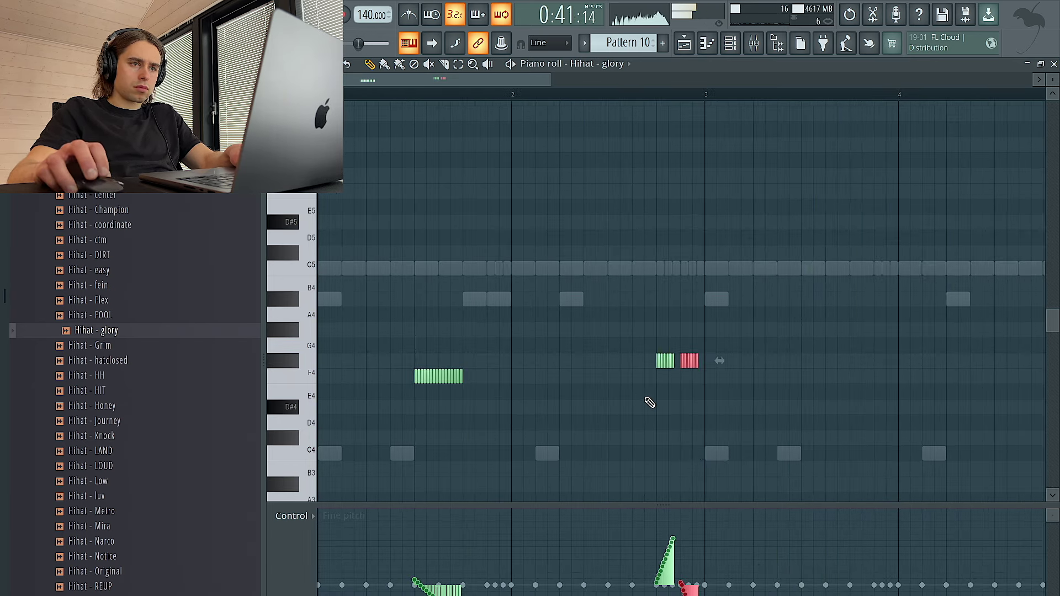
pyautogui.hotkey('ctrl', 'a')
pyautogui.hotkey('ctrl', 'b')
# Show note velocities and lower them for both F#4 rolls before bar 3, making the second roll quieter than the first.
pyautogui.click(307, 515)
pyautogui.click(303, 555)
pyautogui.press('space')
pyautogui.press('space')
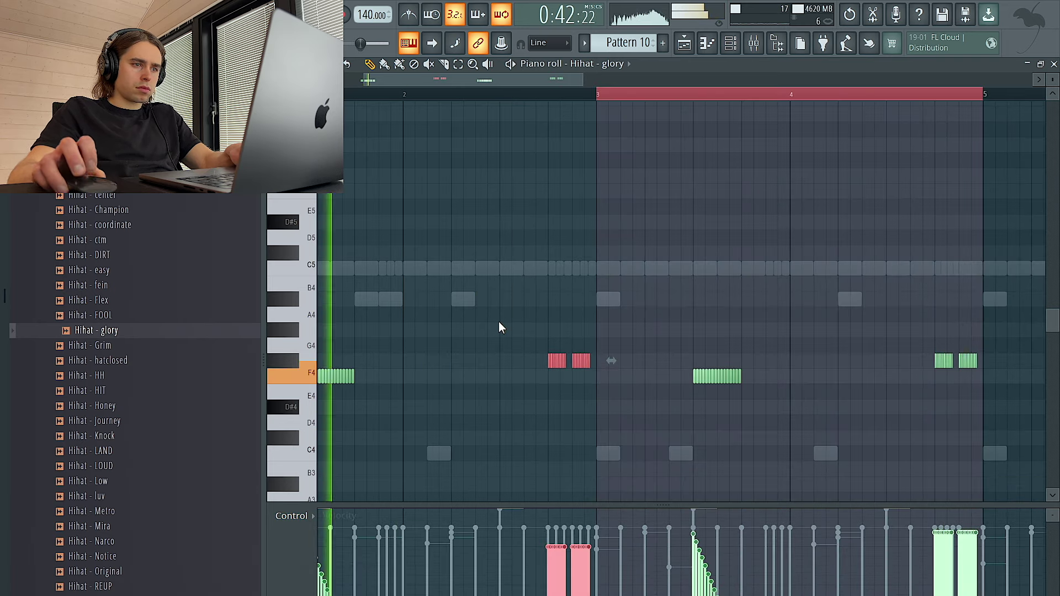
pyautogui.click(577, 356)
pyautogui.moveTo(576, 349); pyautogui.dragTo(571, 342)
pyautogui.scroll(-3, 571, 342)
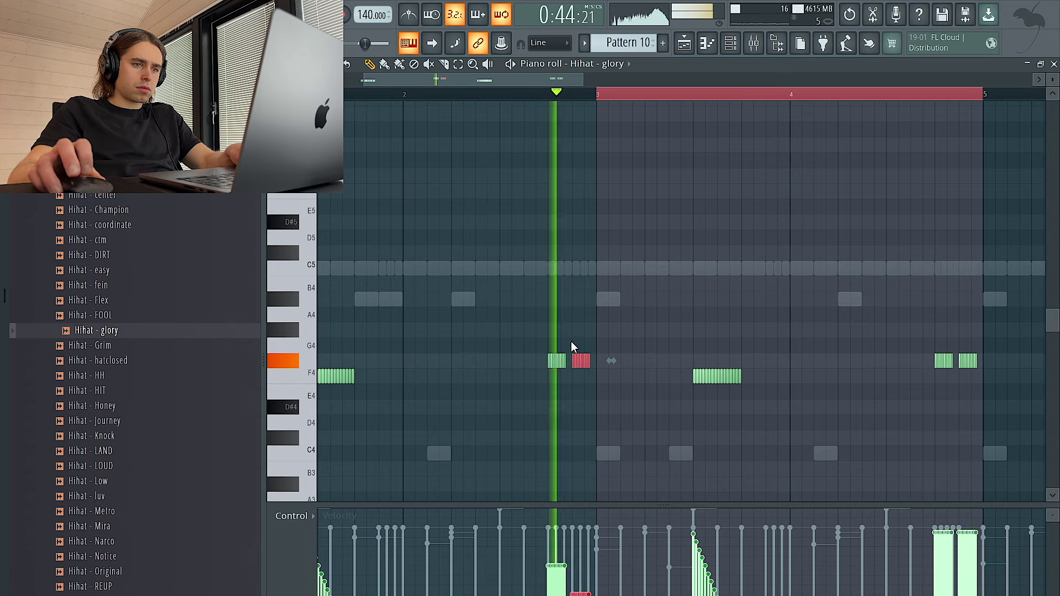
pyautogui.scroll(-4, 571, 342)
pyautogui.hotkey('ctrl', 'd')
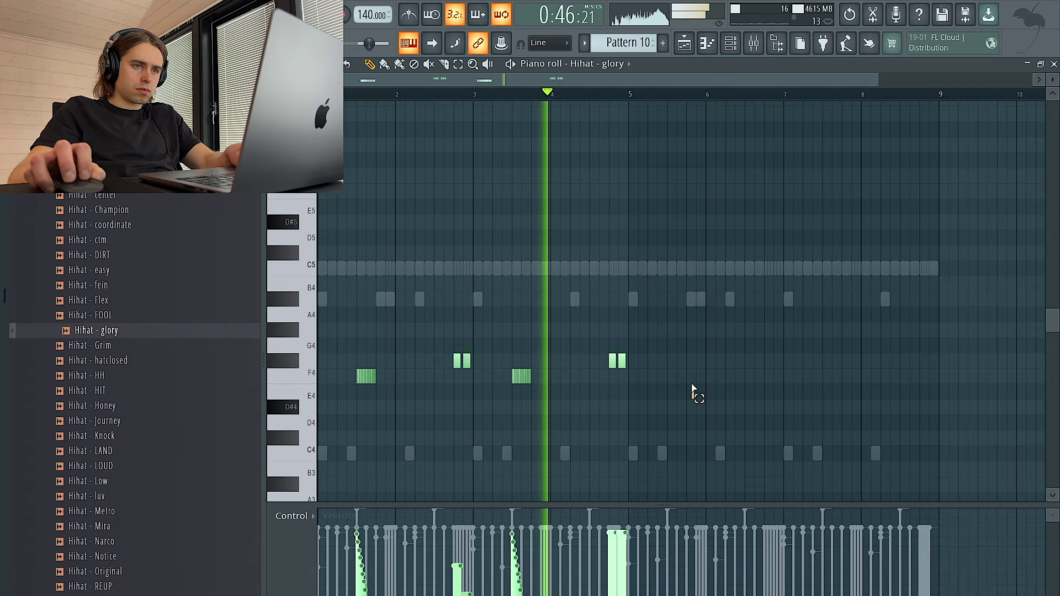
# Delete the two F#4 rolls before bar 5 and duplicate the first four bars of hi-hat rolls into bars 5–8.
pyautogui.moveTo(692, 387); pyautogui.dragTo(598, 344)
pyautogui.press('Delete')
pyautogui.moveTo(618, 95); pyautogui.dragTo(326, 132)
pyautogui.hotkey('ctrl', 'b')
pyautogui.hotkey('ctrl', 'd')
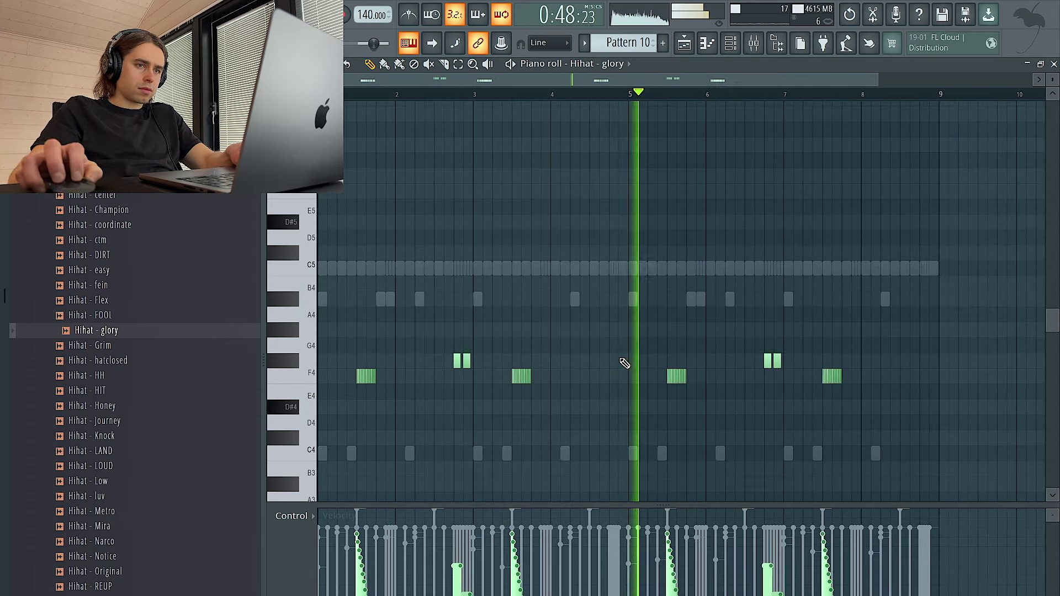
# Add a single short F#4 roll just before bar 5 and give it a pan ramp falling to one side.
pyautogui.scroll(2, 621, 363)
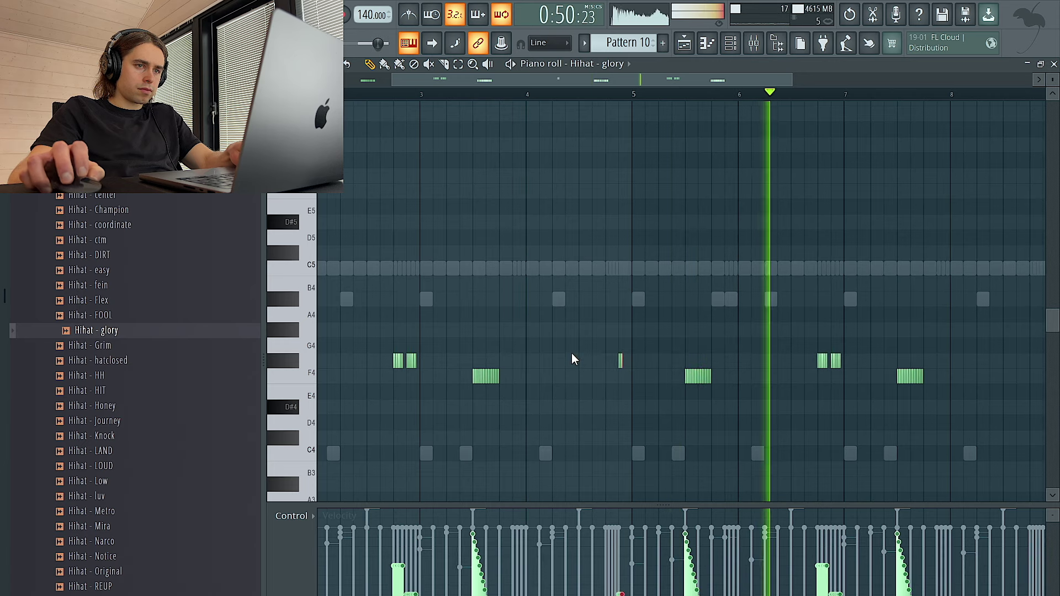
pyautogui.hscroll(1, 591, 359)
pyautogui.scroll(3, 610, 362)
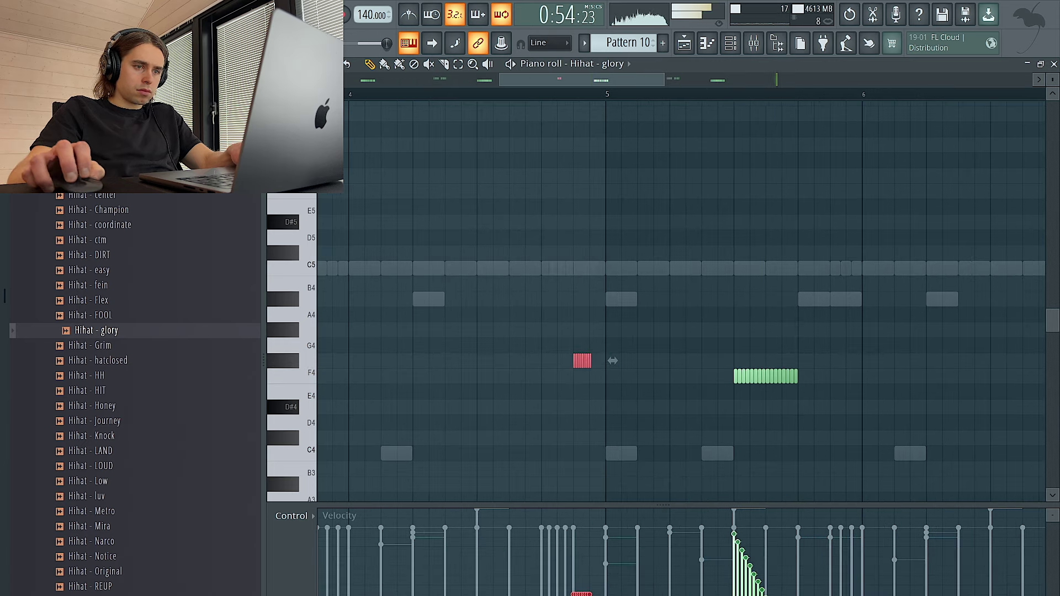
pyautogui.click(319, 543)
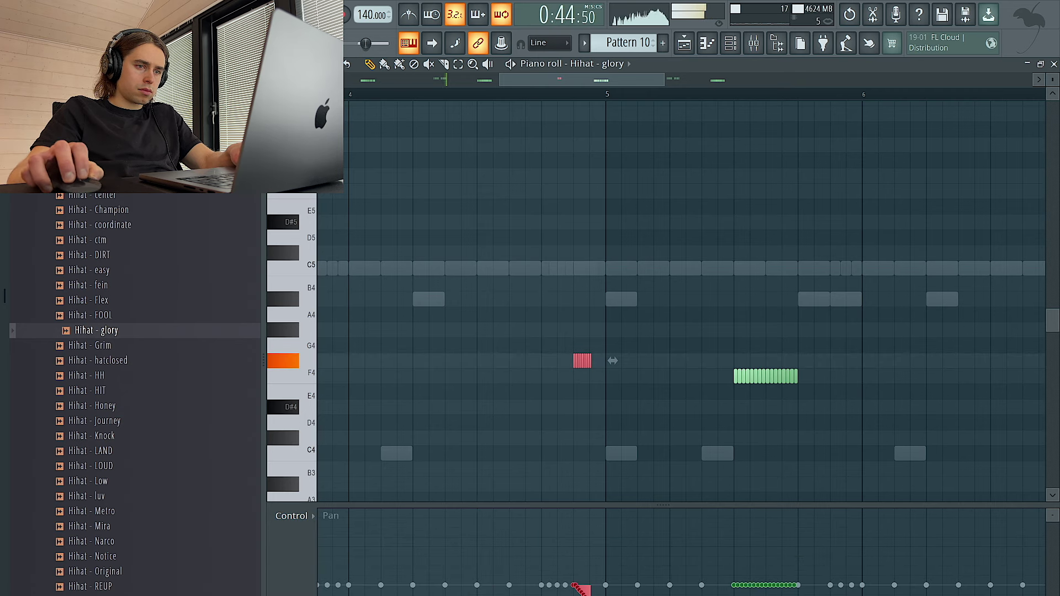
pyautogui.keyDown('ctrl'); pyautogui.scroll(-4, 531, 404); pyautogui.keyUp('ctrl')
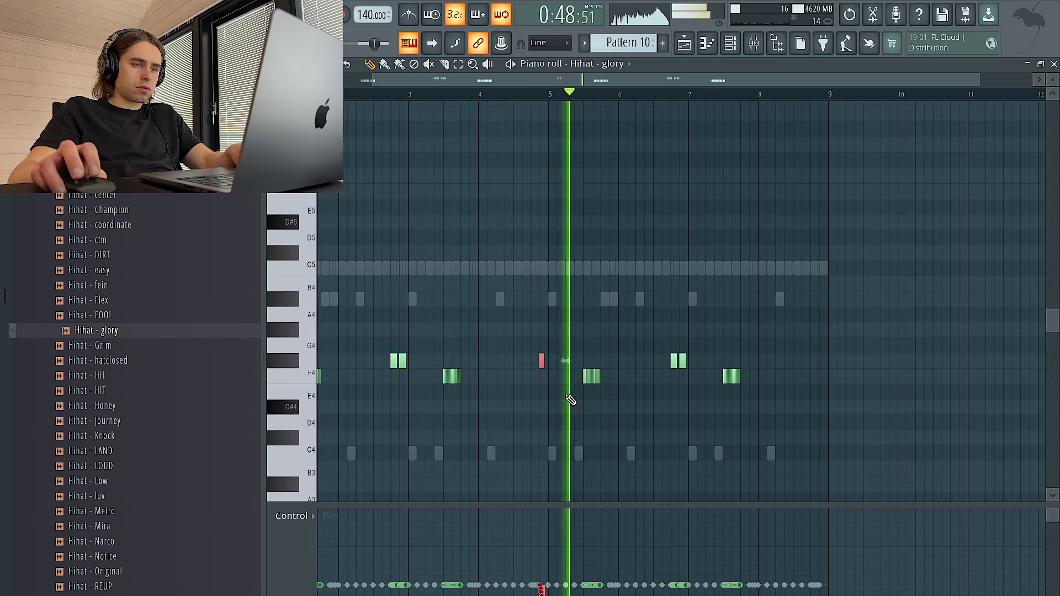
pyautogui.click(294, 530)
pyautogui.click(301, 541)
# Replace the hi-hat rolls in bars 5–8 with a fresh copy of bars 1–4.
pyautogui.moveTo(863, 428); pyautogui.dragTo(567, 163)
pyautogui.press('Delete')
pyautogui.keyDown('ctrl'); pyautogui.moveTo(547, 97); pyautogui.dragTo(320, 98); pyautogui.keyUp('ctrl')
pyautogui.hotkey('ctrl', 'b')
pyautogui.hotkey('ctrl', 'd')
# Add the PanMan effect to the Hihat - glory channel on mixer track 12.
pyautogui.press('F6')
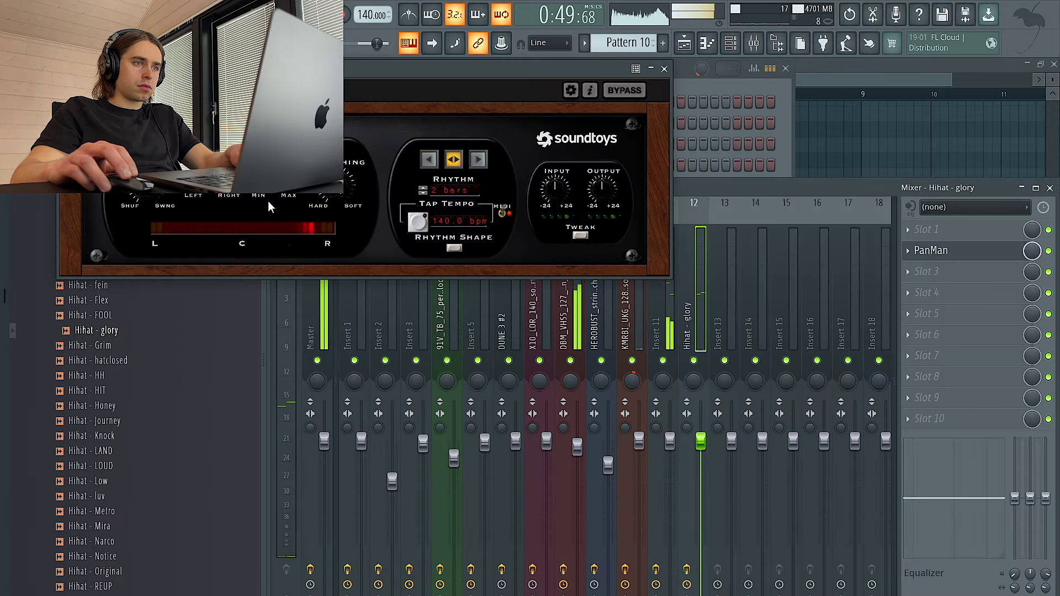
pyautogui.click(664, 69)
# Load the 808 - CRUNCH sample from the drum kit into a new channel.
pyautogui.click(105, 105)
pyautogui.scroll(6, 104, 215)
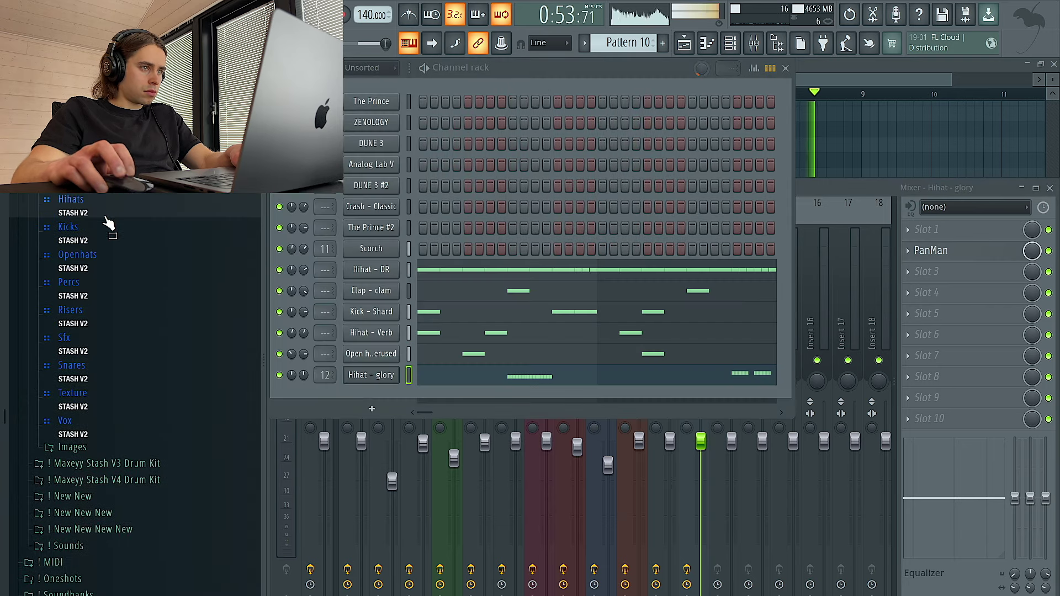
pyautogui.click(104, 273)
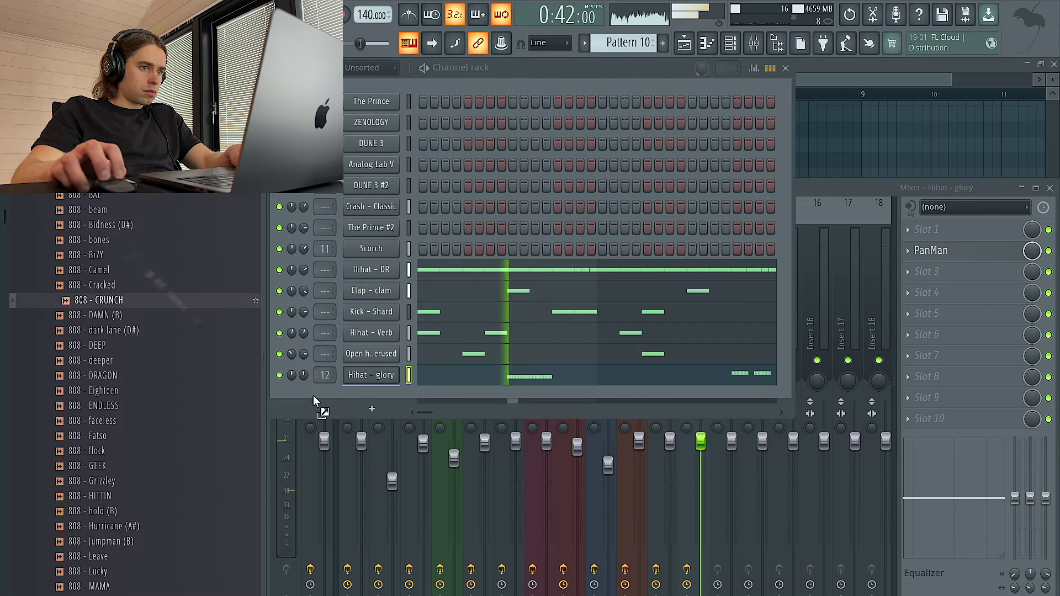
pyautogui.moveTo(249, 371); pyautogui.dragTo(371, 396)
pyautogui.rightClick(387, 395)
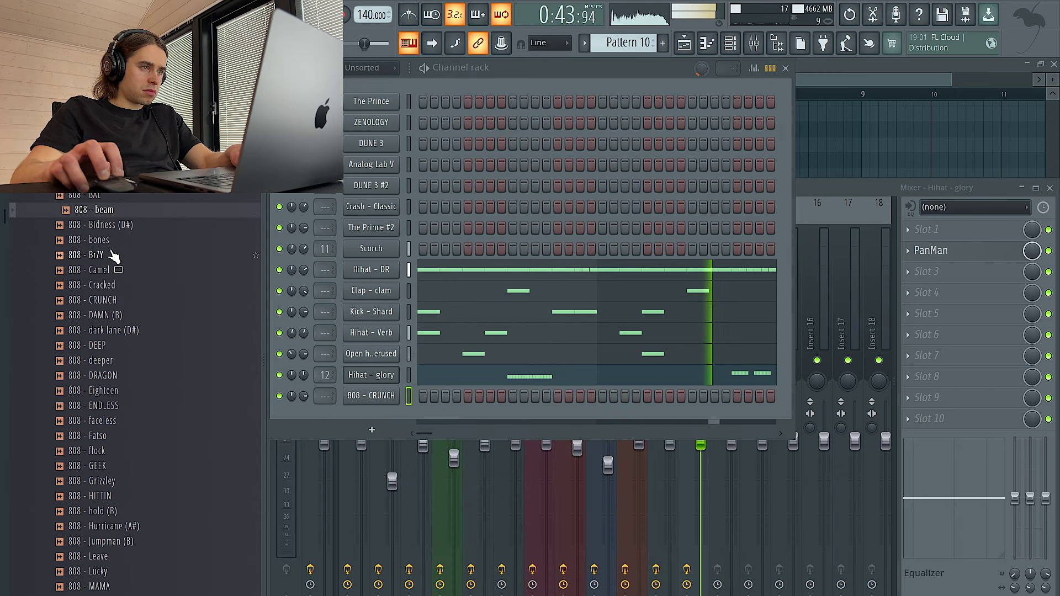
# Audition further 808 samples, replace the channel's sample with 808 - MAMACITA and open its piano roll.
pyautogui.click(177, 469)
pyautogui.scroll(-6, 171, 470)
pyautogui.click(161, 469)
pyautogui.scroll(-6, 163, 470)
pyautogui.click(157, 455)
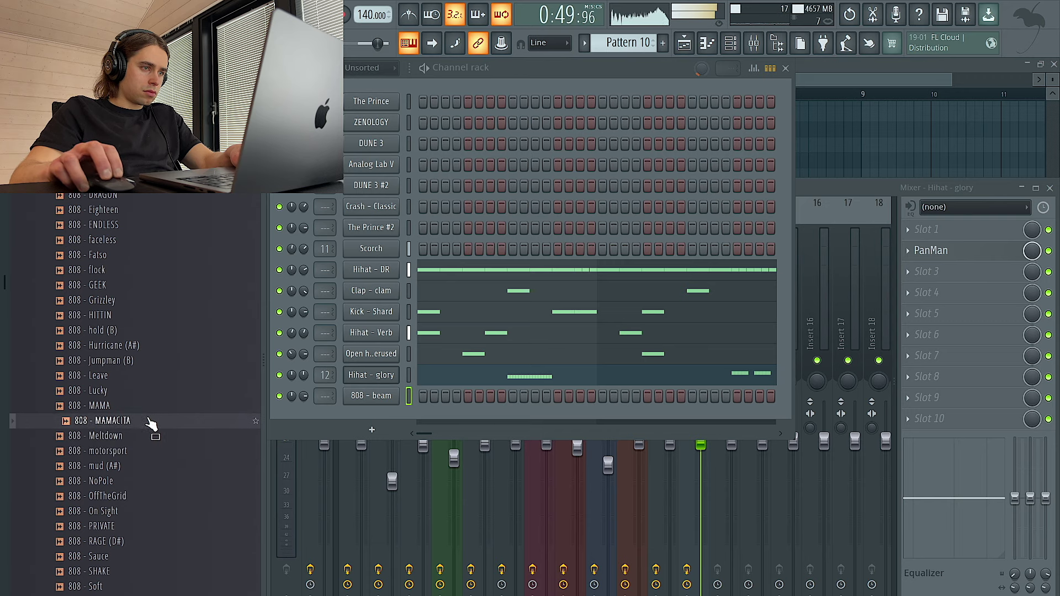
pyautogui.rightClick(366, 396)
pyautogui.click(453, 397)
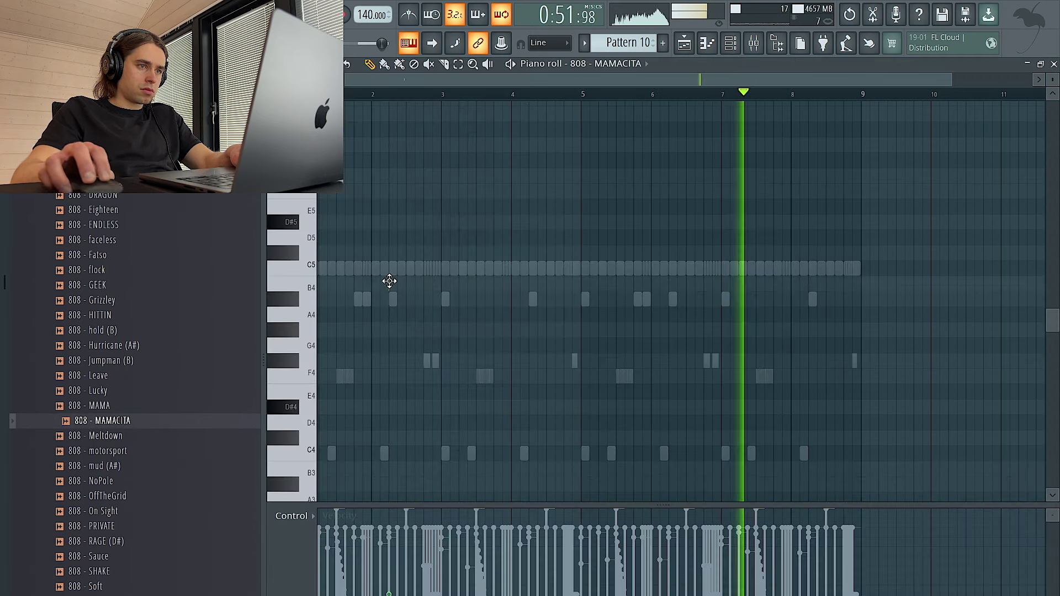
# Draw a D#5 bass phrase across bars 1–2 and a one-bar G#5 note in bar 3, and play it back.
pyautogui.moveTo(388, 281); pyautogui.dragTo(209, 219)
pyautogui.hotkey('ctrl', 'a')
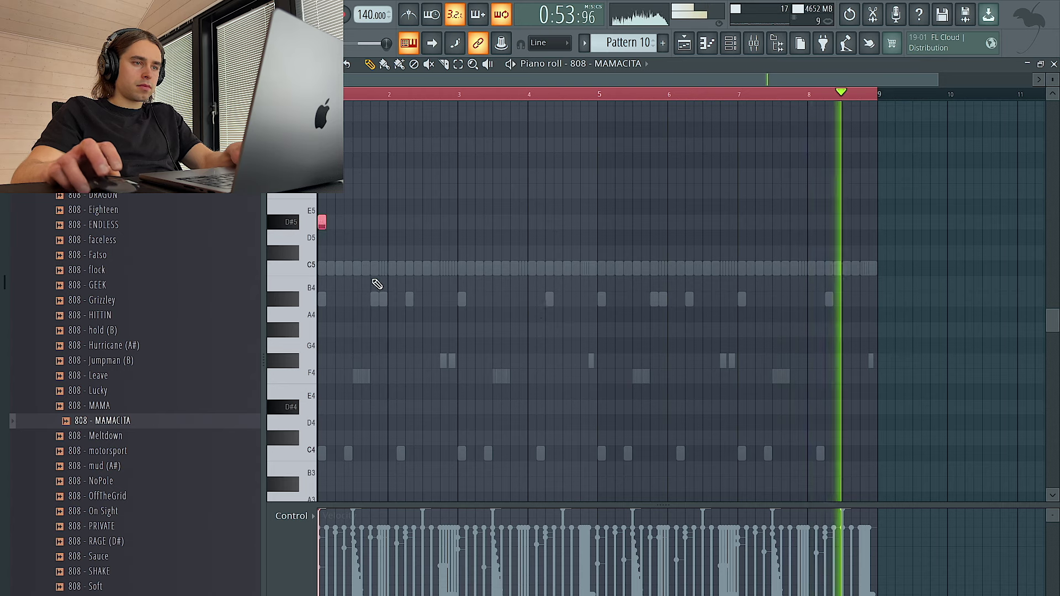
pyautogui.hotkey('ctrl', 'd')
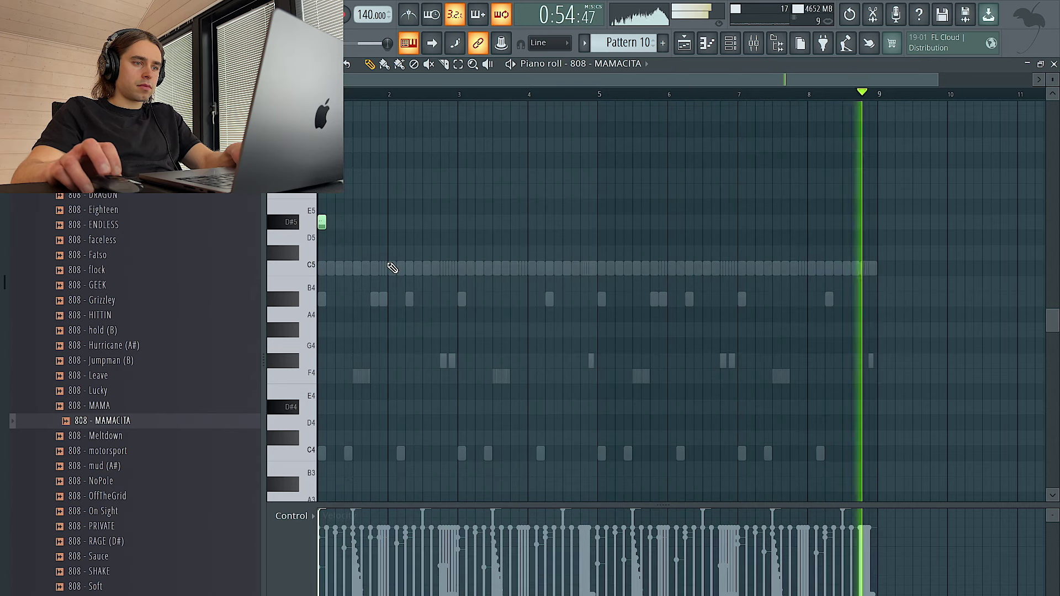
pyautogui.click(375, 223)
pyautogui.press('space')
pyautogui.click(305, 515)
pyautogui.click(302, 542)
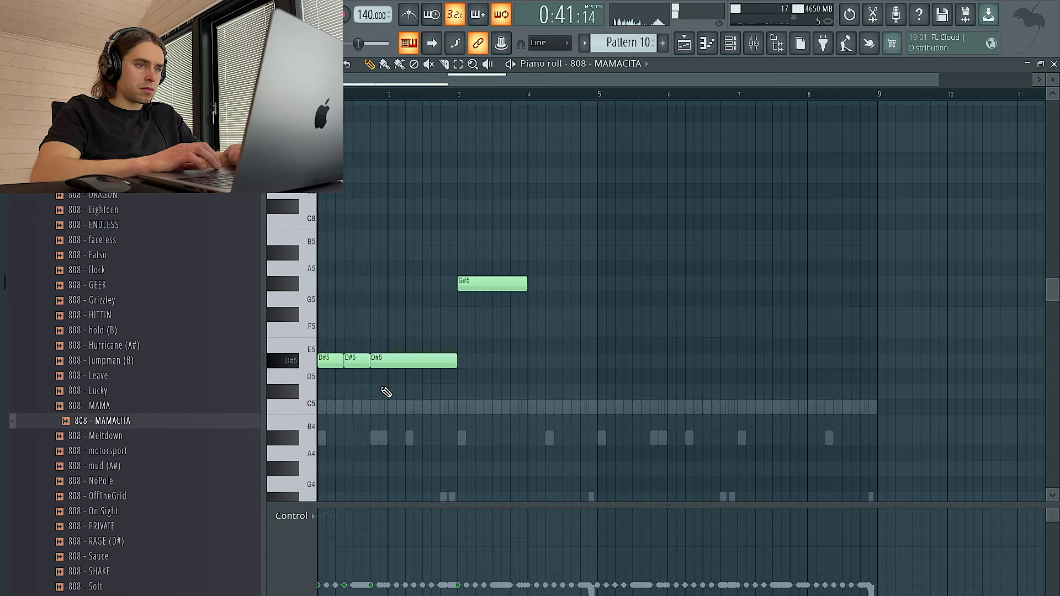
pyautogui.press('space')
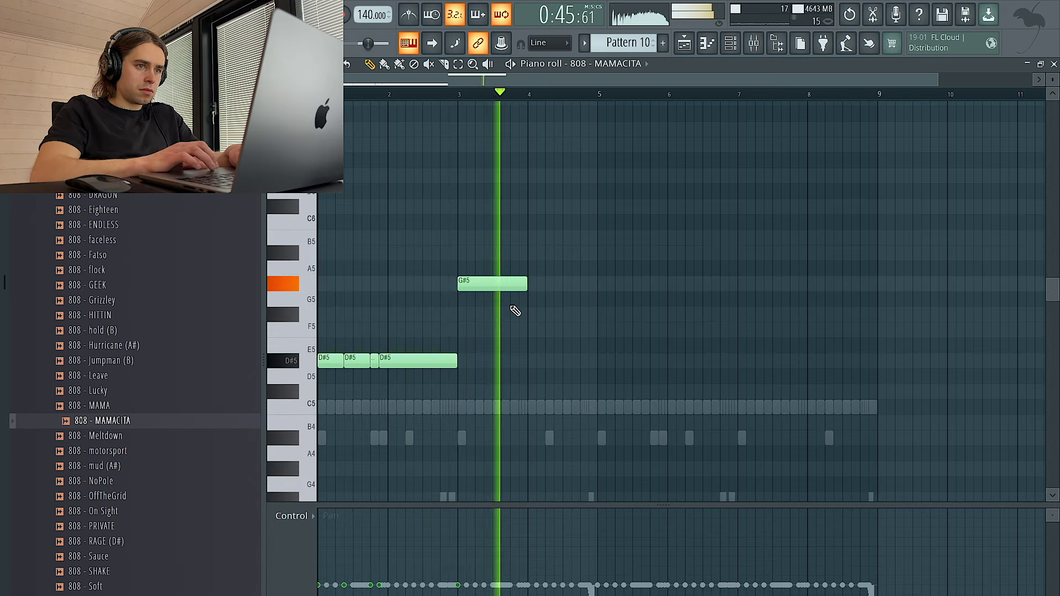
# Replace the G#5 note in bar 3 with a copy of the D#5 phrase transposed up five semitones.
pyautogui.rightClick(503, 289)
pyautogui.hotkey('ctrl', 'b')
pyautogui.hotkey('shift', 'Up')
pyautogui.hotkey('shift', 'Up')
pyautogui.hotkey('shift', 'Up')
pyautogui.hotkey('shift', 'Up')
pyautogui.hotkey('shift', 'Up')
pyautogui.hotkey('ctrl', 'd')
# Raise the very short G#5 note near the end of bar 3 by one octave and replay from bar 3.
pyautogui.keyDown('ctrl'); pyautogui.click(515, 287); pyautogui.keyUp('ctrl')
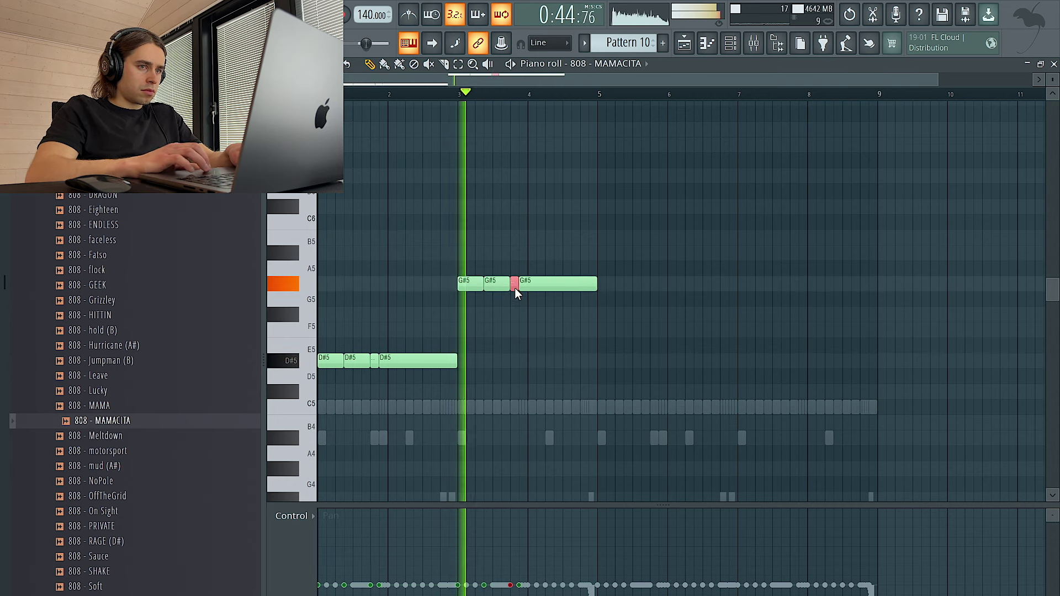
pyautogui.hotkey('ctrl', 'Up')
pyautogui.hotkey('ctrl', 'd')
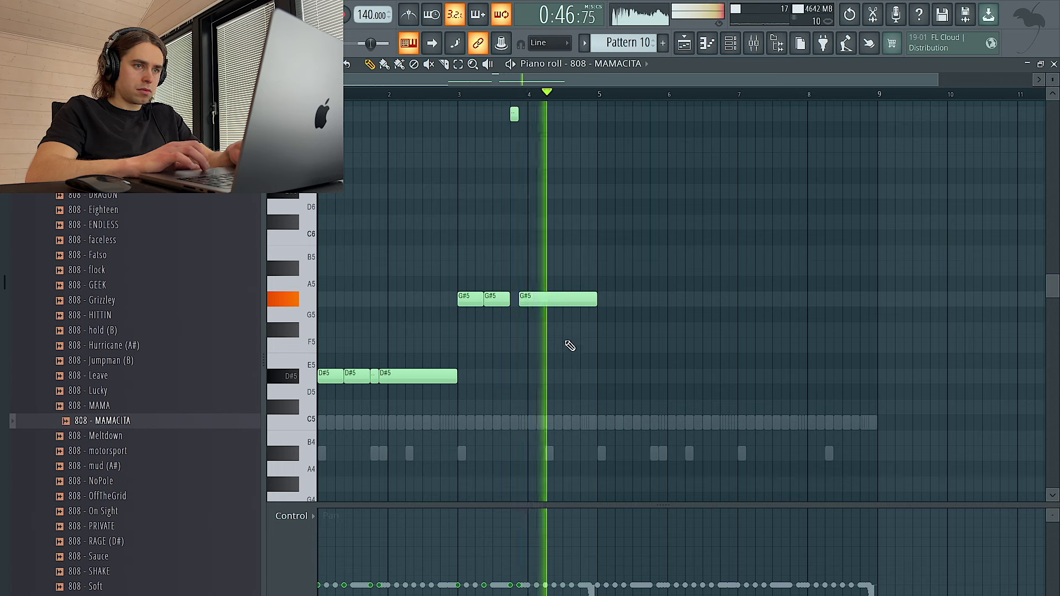
pyautogui.click(463, 92)
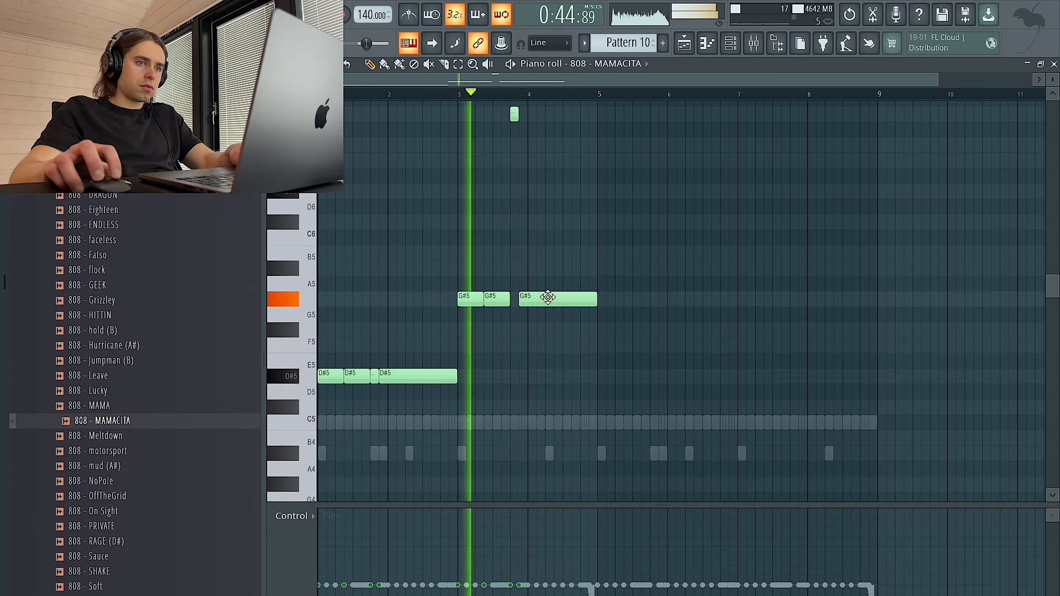
# Turn the long G#5 note into two shorter G#5 notes and finish bar 4 with an F#5 note.
pyautogui.moveTo(551, 334); pyautogui.dragTo(563, 300)
pyautogui.click(574, 335)
pyautogui.hotkey('ctrl', 'l')
pyautogui.moveTo(662, 330); pyautogui.dragTo(595, 330)
# Duplicate the four-bar 808 melody into bars 5–8.
pyautogui.hotkey('ctrl', 'b')
pyautogui.hotkey('ctrl', 'd')
pyautogui.click(647, 376)
pyautogui.scroll(-2, 659, 279)
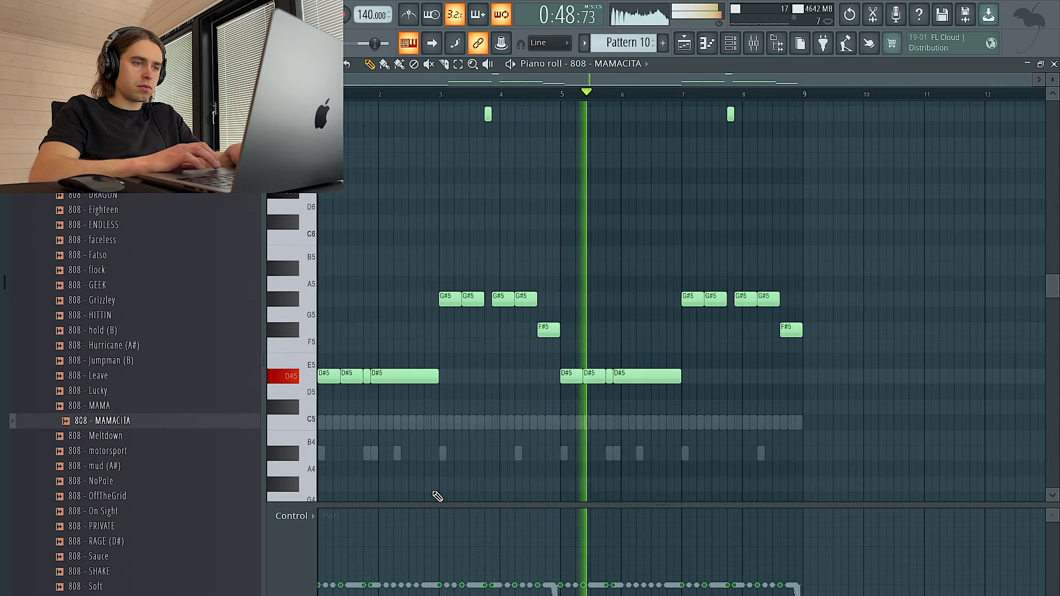
# Switch the note control lane to velocity with all the 808 notes selected, and clear the selection.
pyautogui.click(295, 520)
pyautogui.click(297, 554)
pyautogui.hotkey('ctrl', 'a')
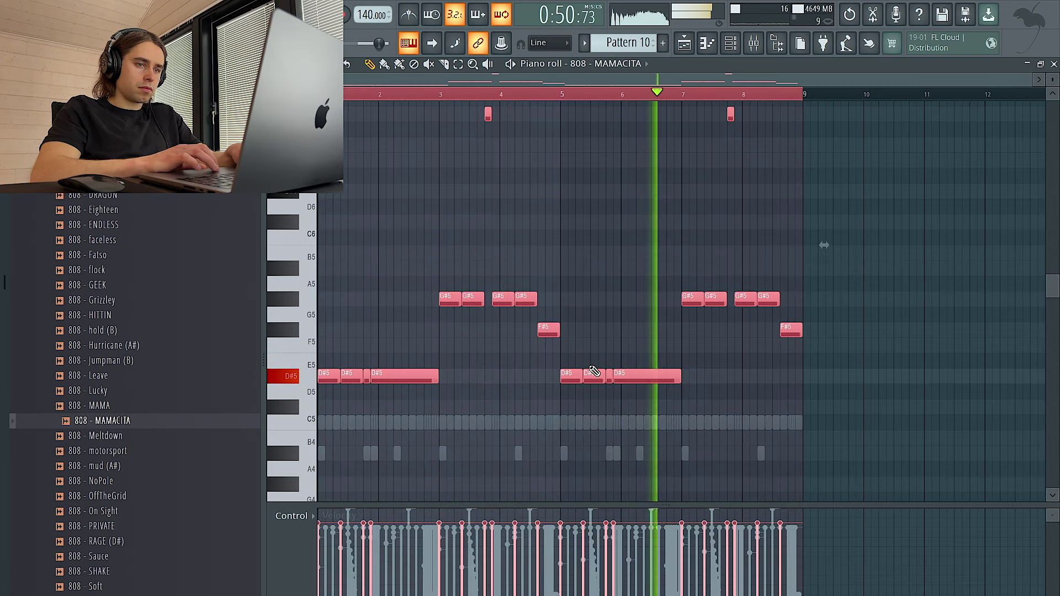
pyautogui.hotkey('ctrl', 'd')
# Replace the 808 channel's sample with 808 - DAMN (B) and return to its piano roll.
pyautogui.press('F6')
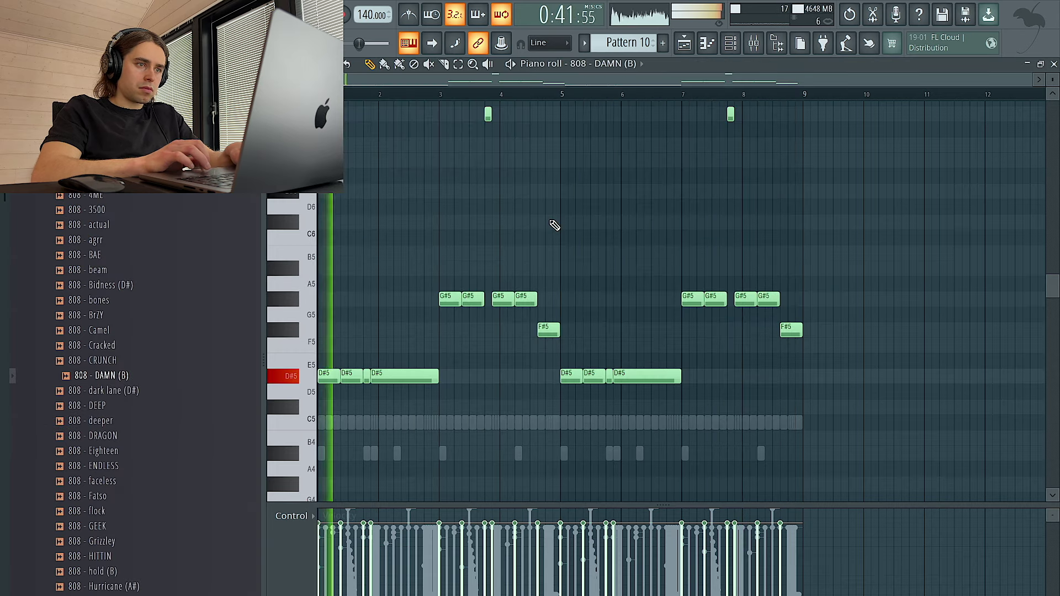
pyautogui.hotkey('ctrl', 'a')
pyautogui.hotkey('ctrl', 'd')
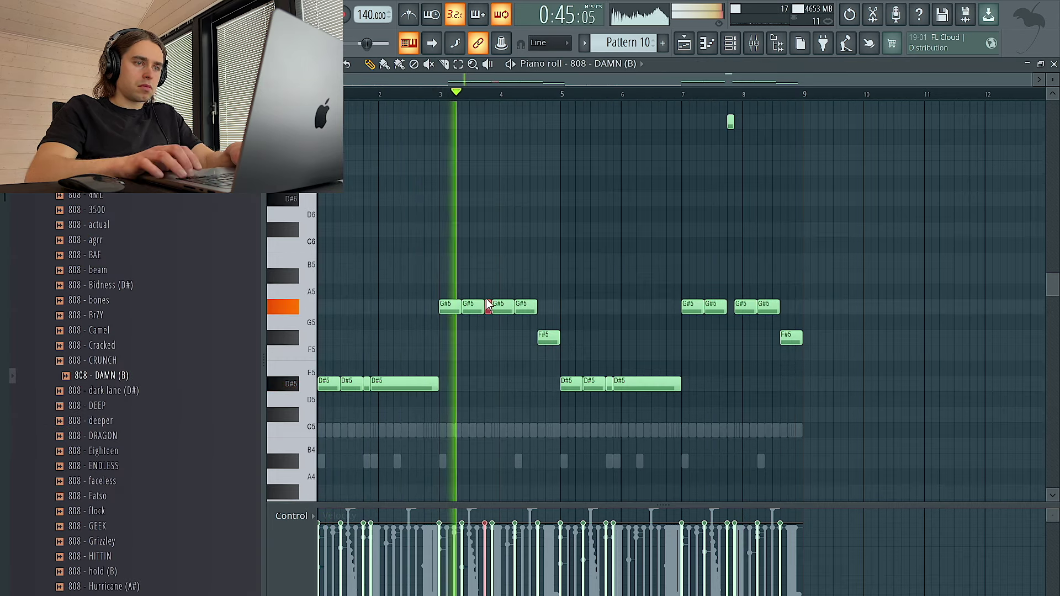
# Move the very short 808 notes near the ends of bars 3 and 7 down to G#4.
pyautogui.hotkey('ctrl', 'Down')
pyautogui.hotkey('ctrl', 'd')
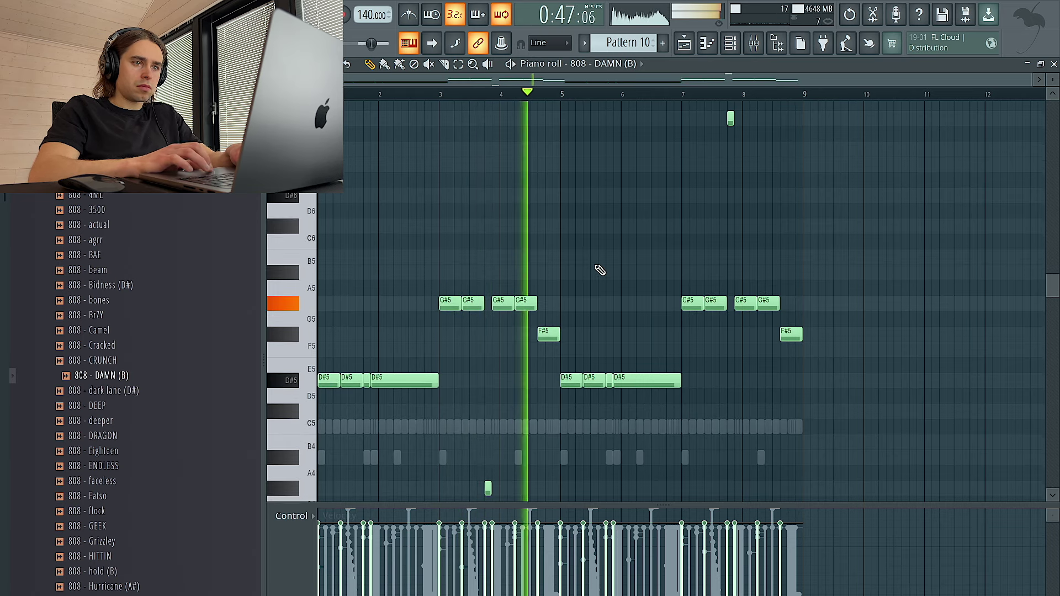
pyautogui.moveTo(786, 201); pyautogui.dragTo(693, 101)
pyautogui.hotkey('ctrl', 'Down')
pyautogui.hotkey('ctrl', 'Down')
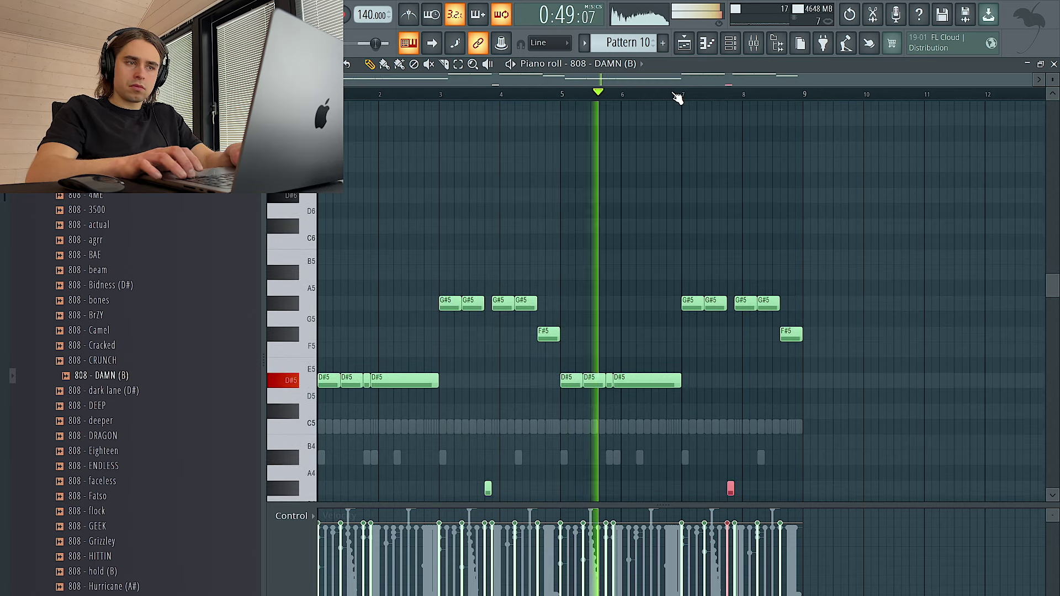
pyautogui.hotkey('ctrl', 'd')
# Open the Kick - Shard channel's notes in the piano roll.
pyautogui.press('F6')
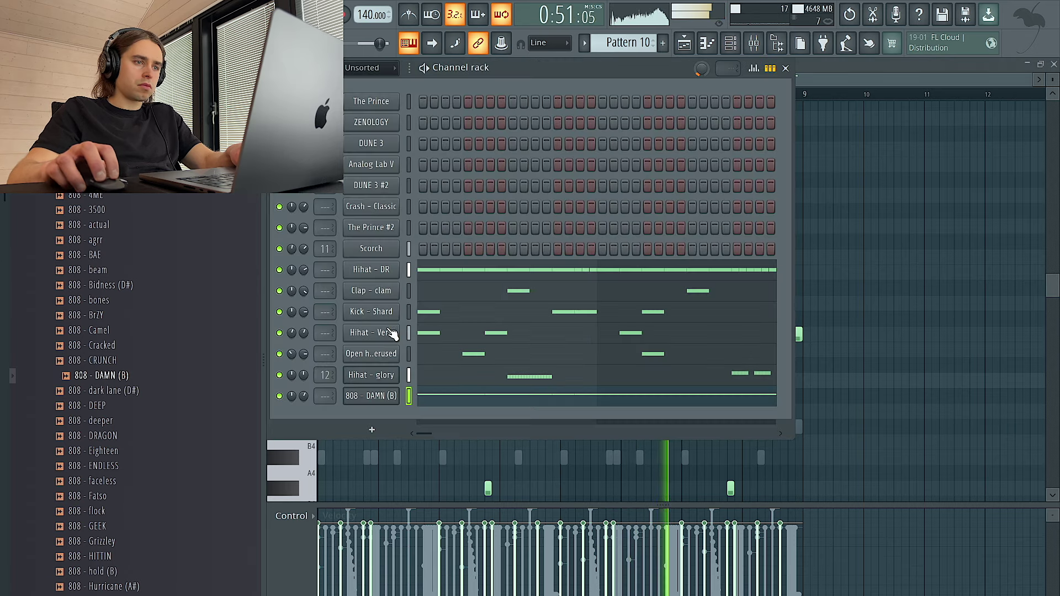
pyautogui.rightClick(377, 312)
pyautogui.click(425, 310)
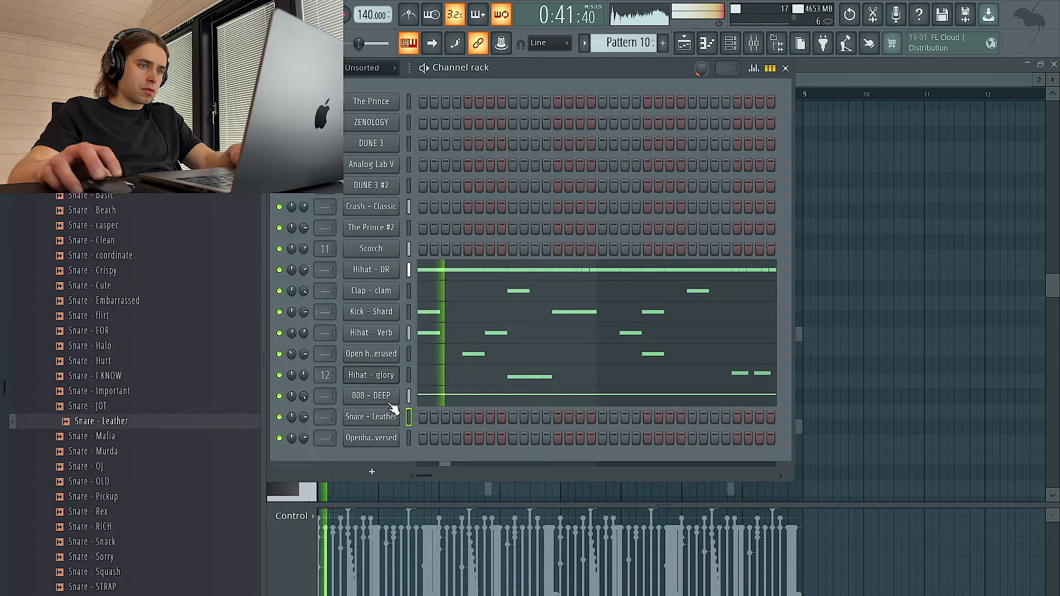
# Open the Snare - Leather channel in the piano roll and place C5 notes near the end of bar 1 and the start of bar 4.
pyautogui.click(580, 419)
pyautogui.rightClick(375, 417)
pyautogui.click(426, 412)
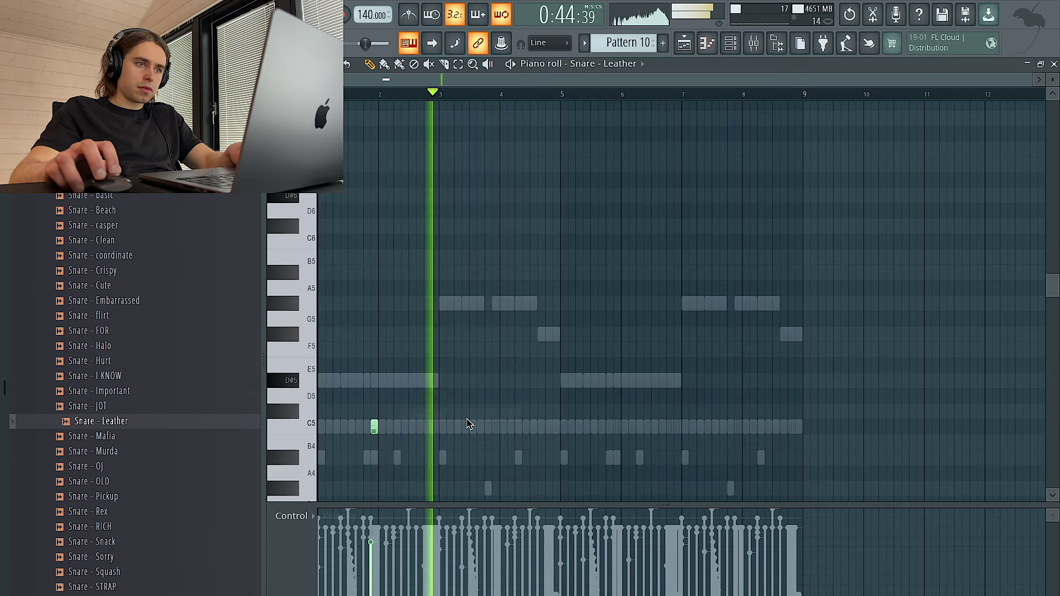
pyautogui.click(509, 428)
# Duplicate the first four bars of snare notes over bars 5 to 8.
pyautogui.keyDown('ctrl'); pyautogui.click(556, 95); pyautogui.keyUp('ctrl')
pyautogui.hotkey('ctrl', 'd')
pyautogui.moveTo(566, 93); pyautogui.dragTo(5, 199)
pyautogui.hotkey('ctrl', 'd')
pyautogui.moveTo(558, 93); pyautogui.dragTo(317, 105)
pyautogui.hotkey('ctrl', 'b')
# Replace the snare channel's sample with Snare - Mafia and slightly lower the velocity of all its notes.
pyautogui.hotkey('ctrl', 'a')
pyautogui.middleClick(145, 437)
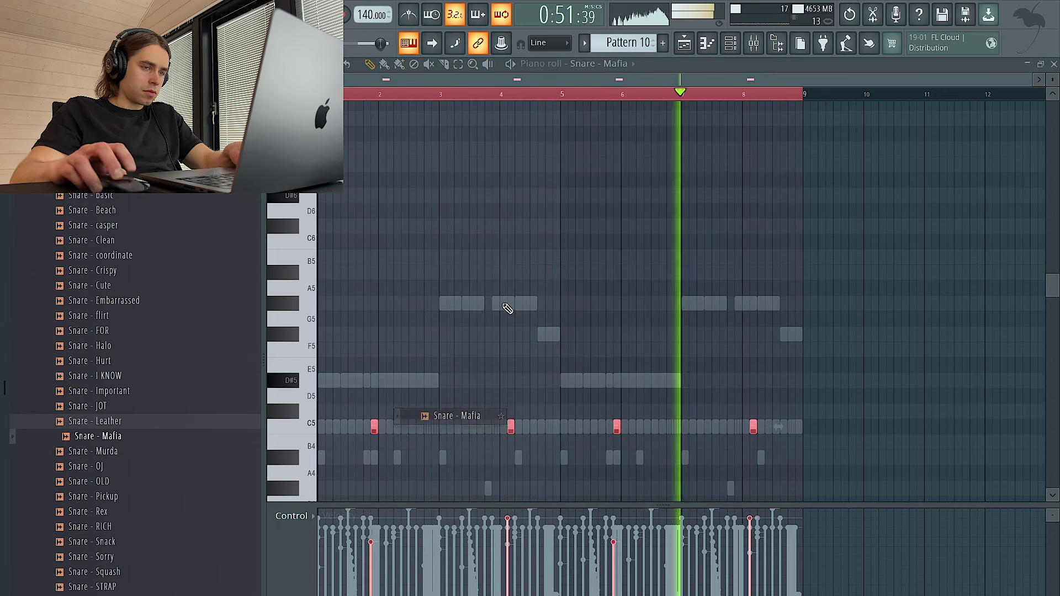
pyautogui.hotkey('ctrl', 'd')
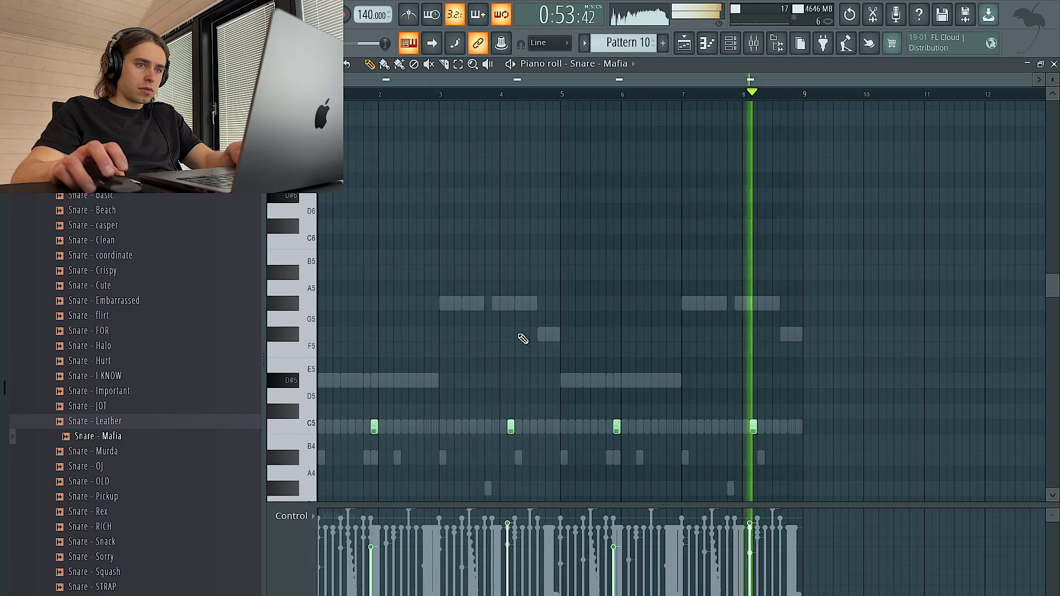
pyautogui.hotkey('ctrl', 'a')
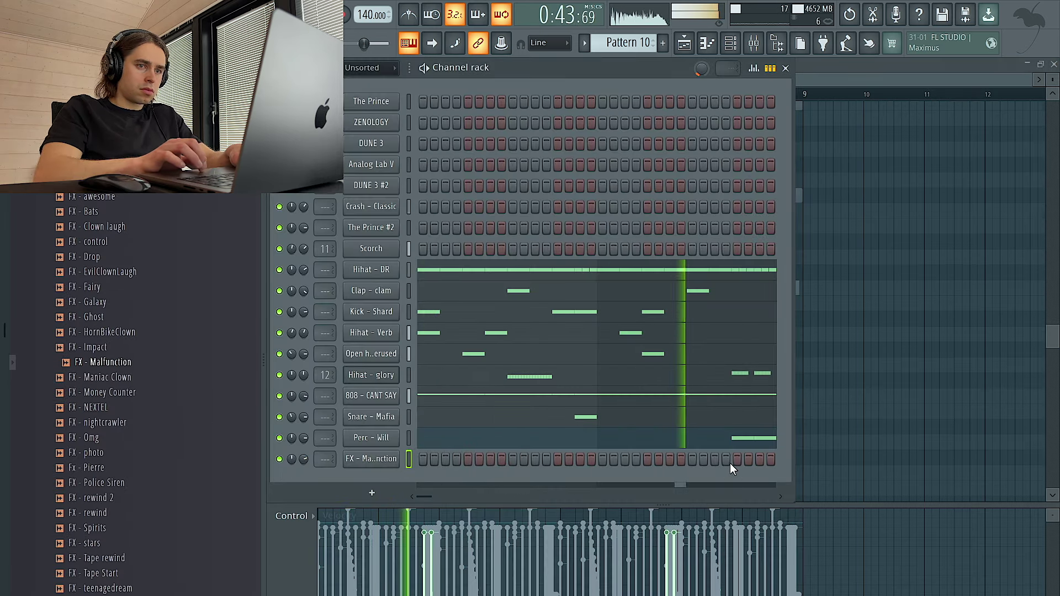
# Try a single FX - Malfunction hit in the channel rack and adjust that channel's volume.
pyautogui.rightClick(389, 461)
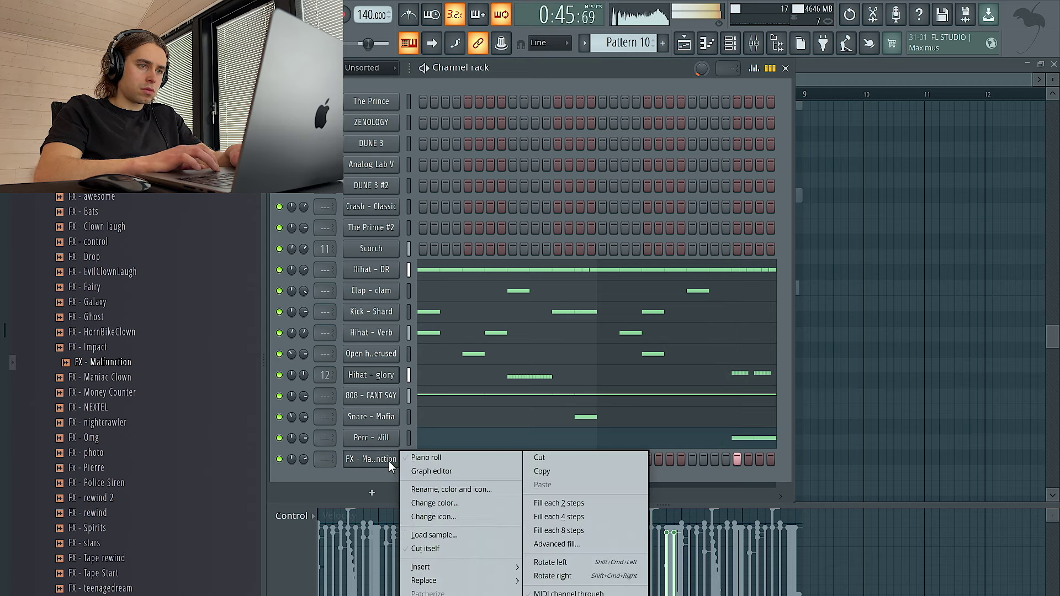
pyautogui.click(345, 445)
pyautogui.moveTo(300, 440); pyautogui.dragTo(300, 450)
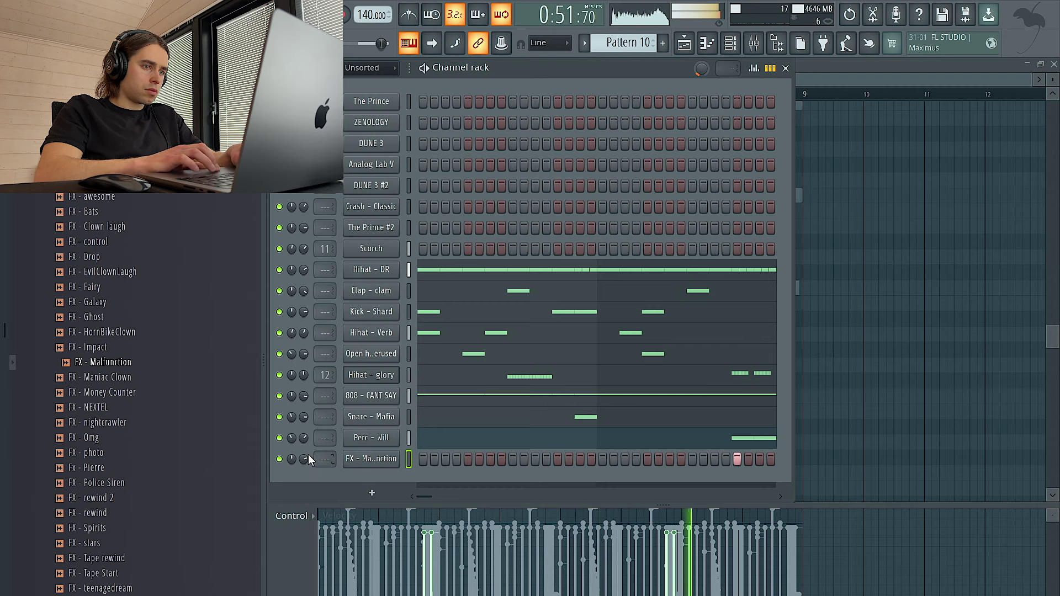
pyautogui.rightClick(386, 441)
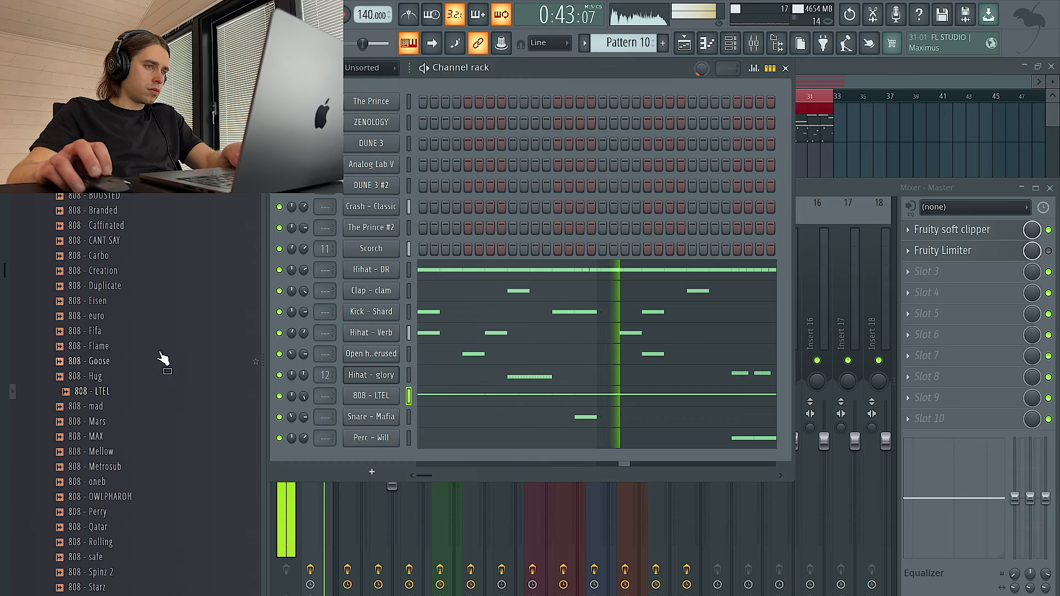
# Try the samples 808 - Creation, 808 - BOOSTED, 808 - Branded and 808 - Big on the 808 channel.
pyautogui.click(129, 271)
pyautogui.moveTo(305, 395); pyautogui.dragTo(306, 399)
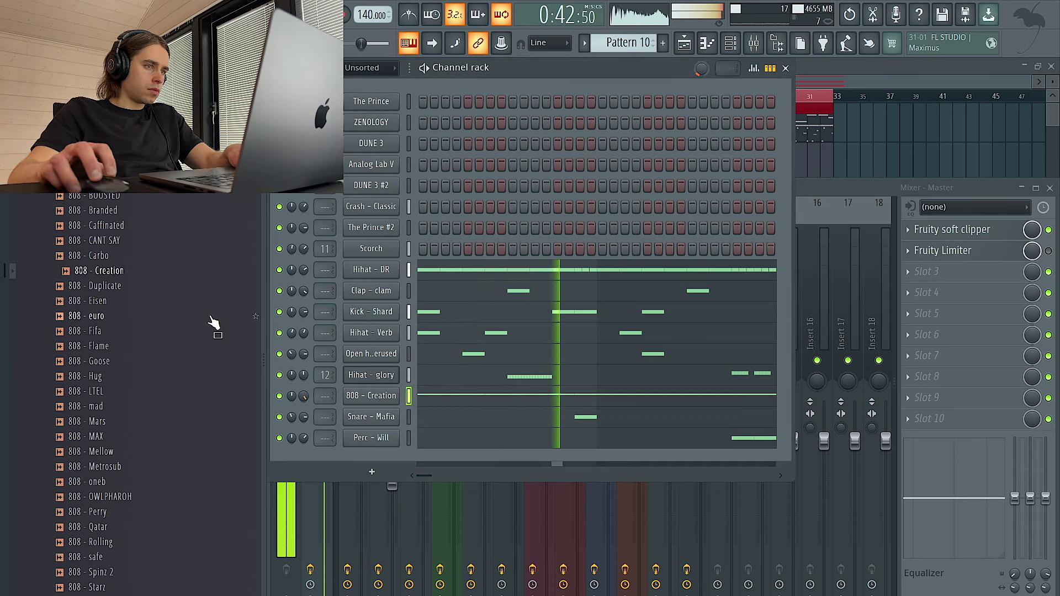
pyautogui.click(124, 242)
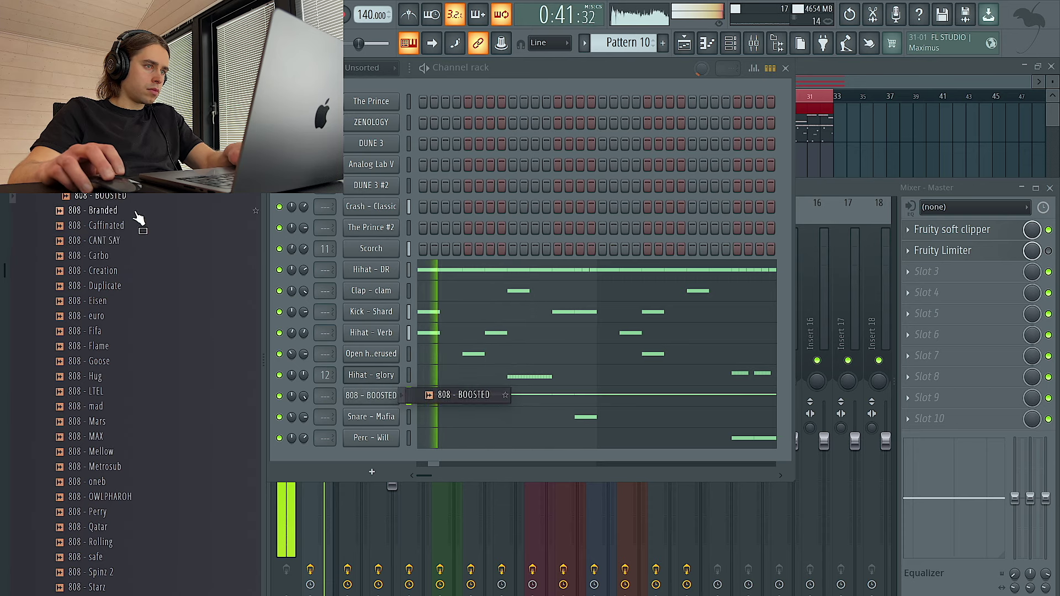
pyautogui.scroll(2, 140, 227)
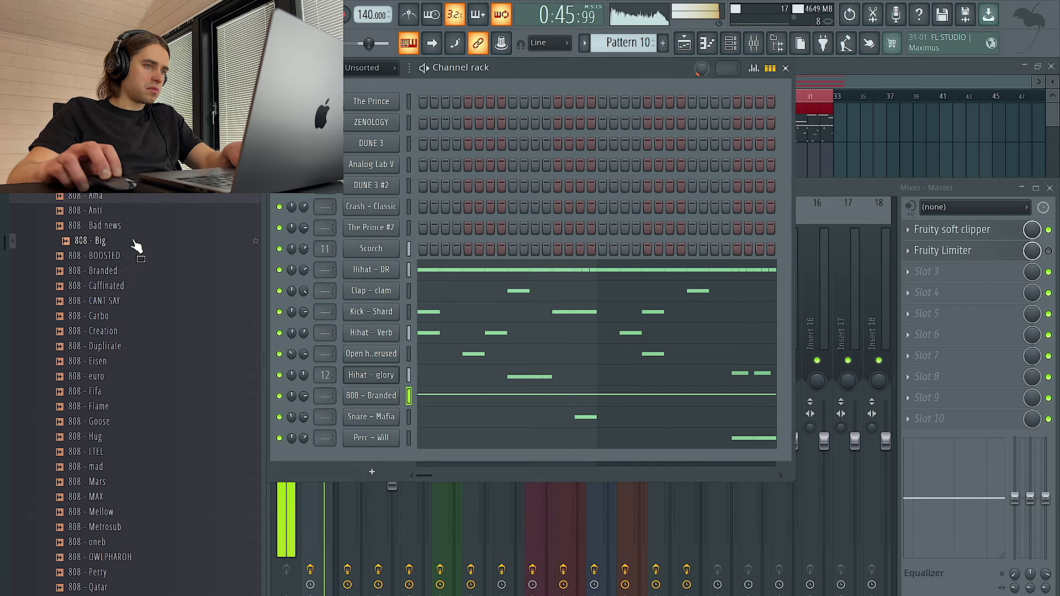
pyautogui.moveTo(135, 243); pyautogui.dragTo(329, 375)
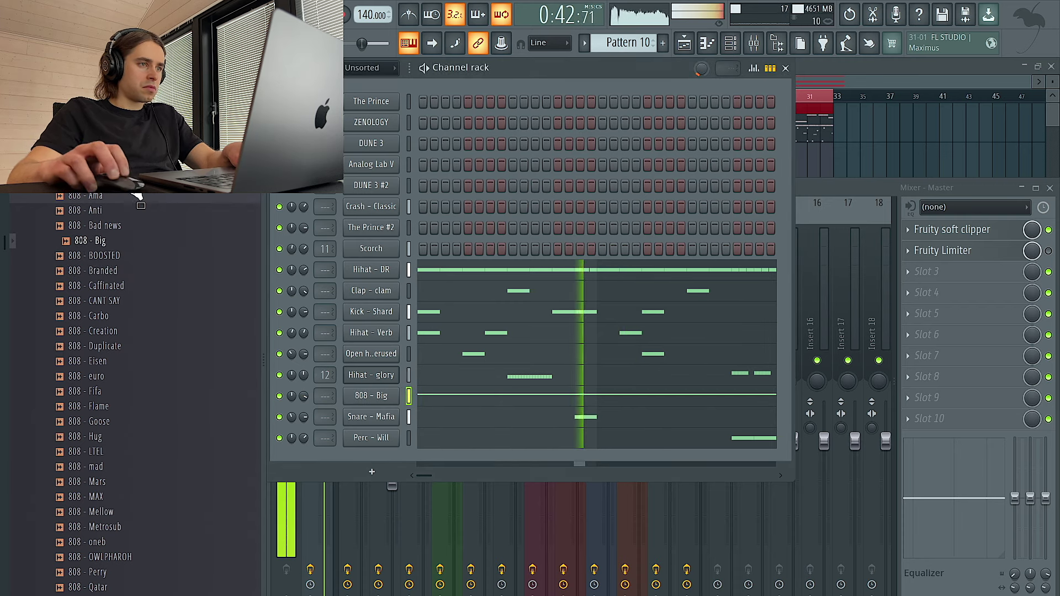
# Replace the 808 channel's sample with 808 - 5D.
pyautogui.scroll(4, 130, 198)
pyautogui.moveTo(114, 286); pyautogui.dragTo(381, 394)
pyautogui.press('space')
pyautogui.press('space')
pyautogui.click(143, 226)
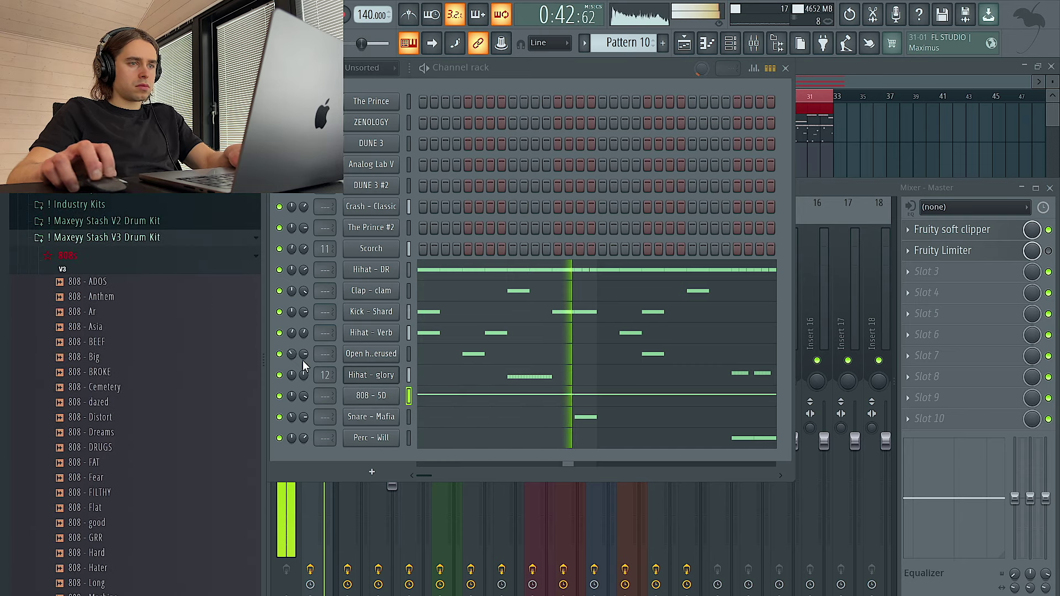
# Examine the 808 - 5D channel's notes in the piano roll and its miscellaneous channel settings.
pyautogui.rightClick(391, 394)
pyautogui.click(424, 396)
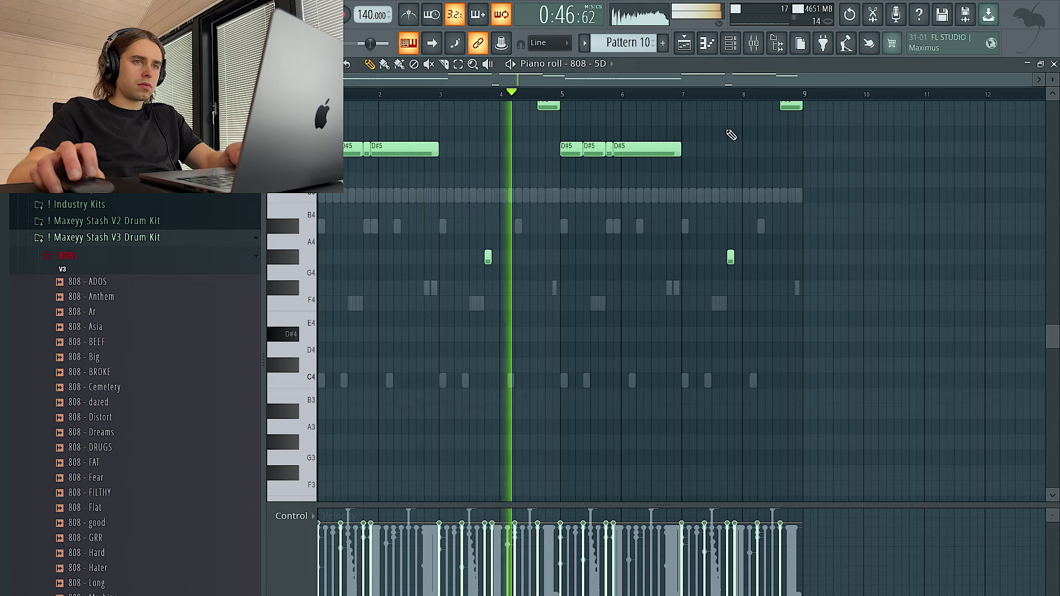
pyautogui.click(730, 43)
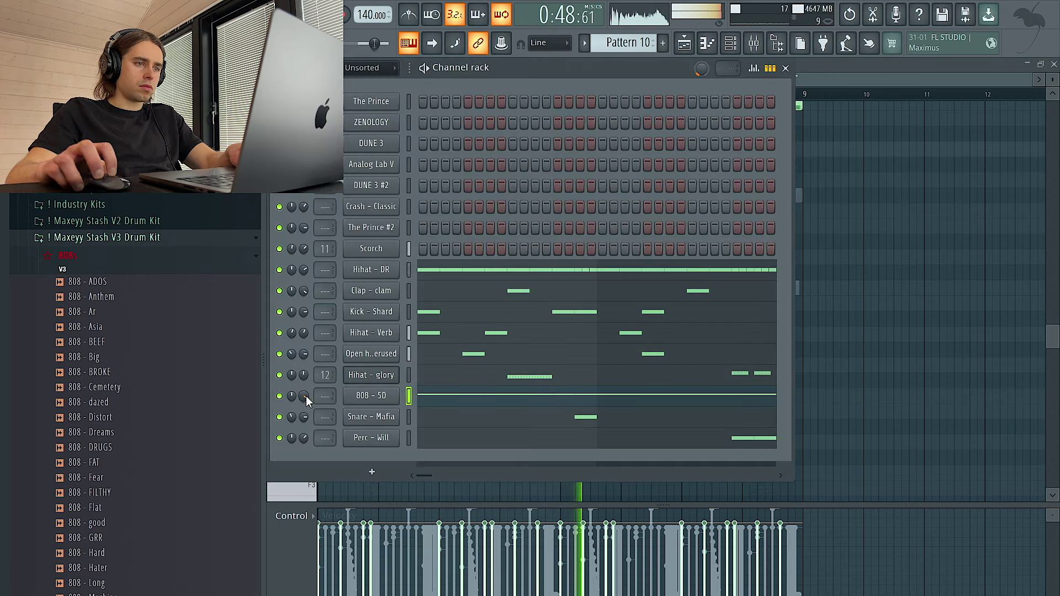
pyautogui.click(386, 399)
pyautogui.click(458, 232)
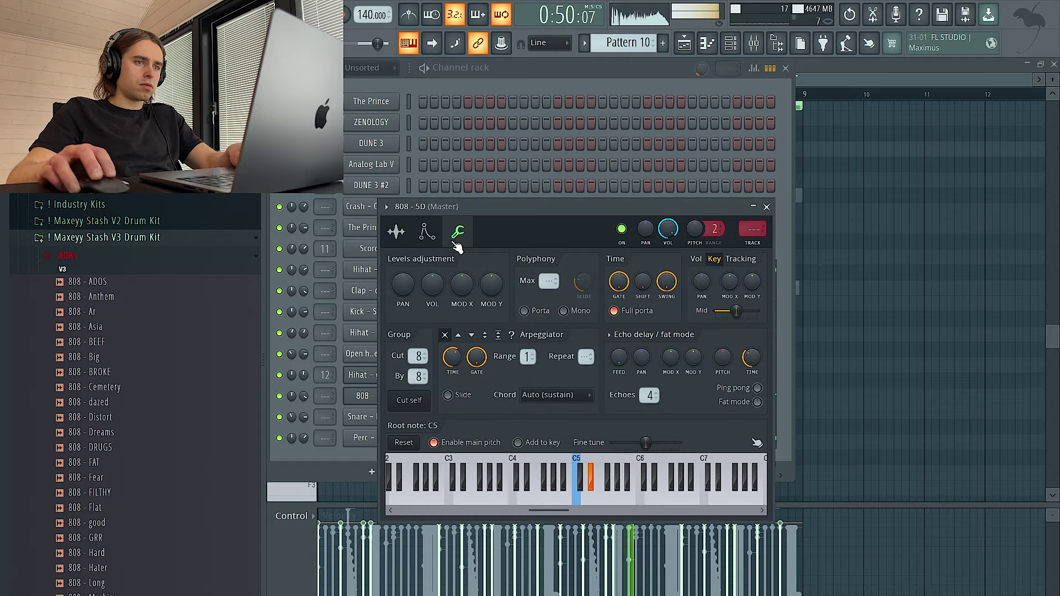
pyautogui.click(766, 206)
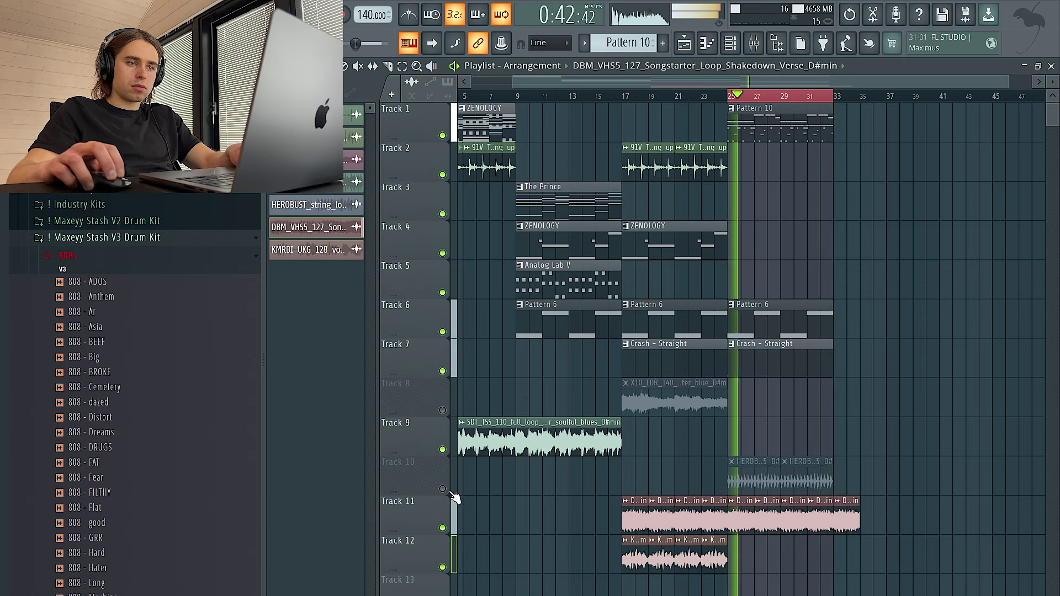
# Unmute Track 10 in the playlist and delete the HEROBUST string loop clips from bar 25 to 33.
pyautogui.click(443, 489)
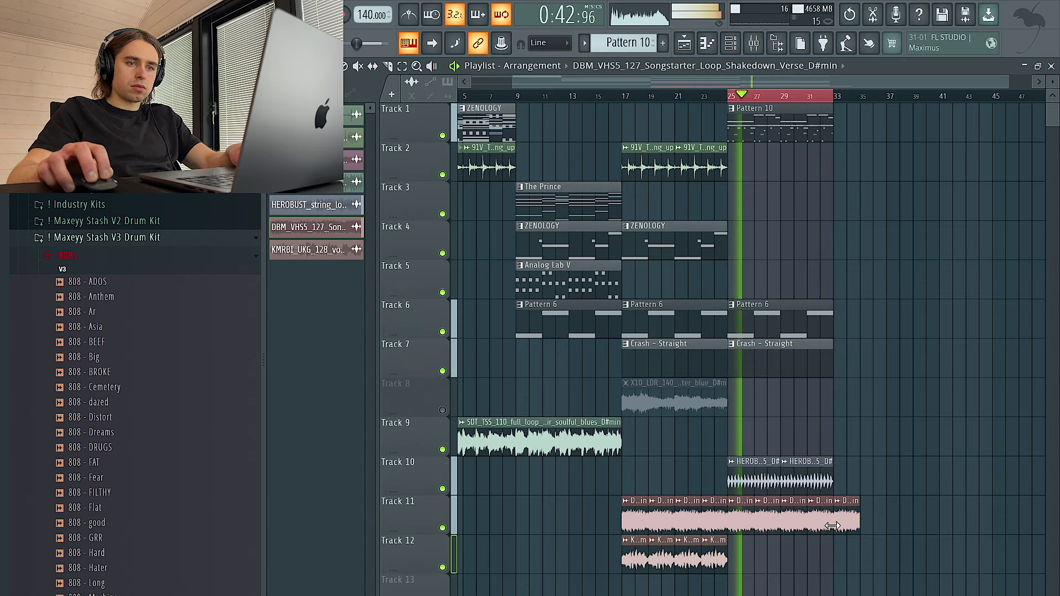
pyautogui.rightClick(834, 483)
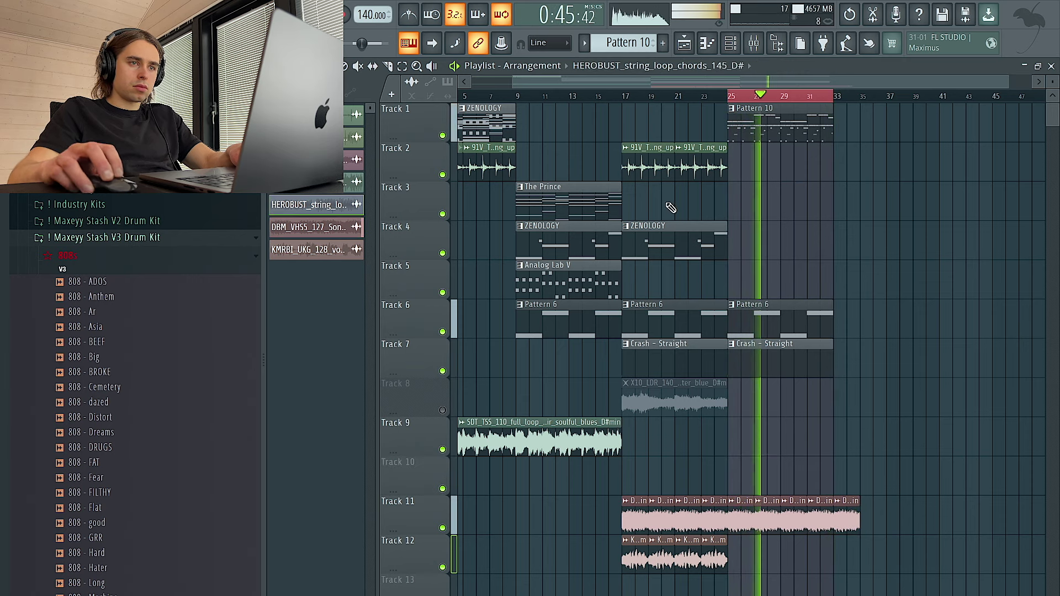
# Make the last DBM_VHS5_127 loop clip on Track 11 unique and open its channel settings.
pyautogui.click(839, 504)
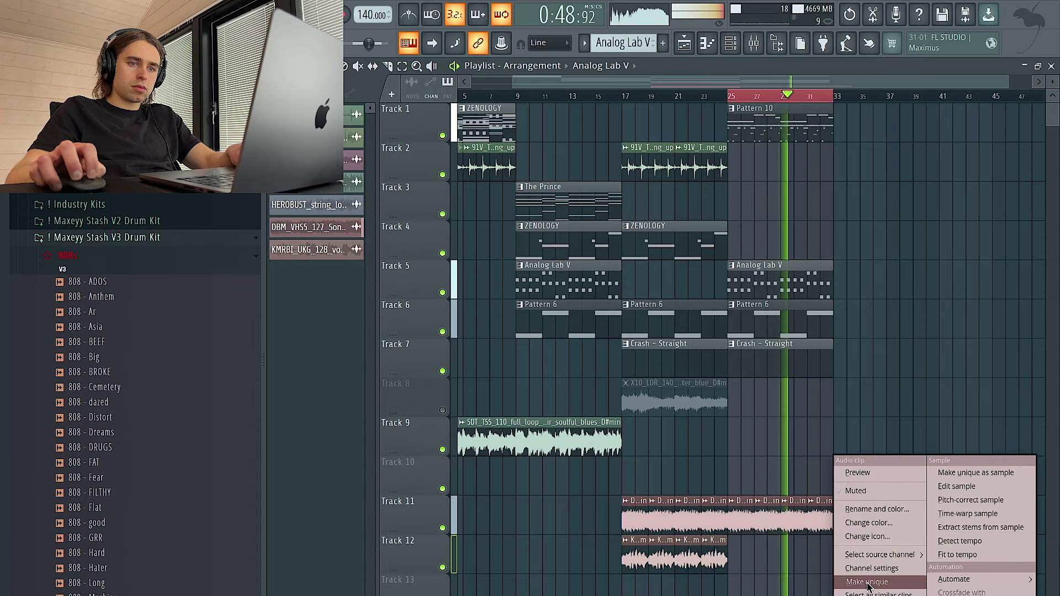
pyautogui.click(867, 582)
pyautogui.doubleClick(848, 519)
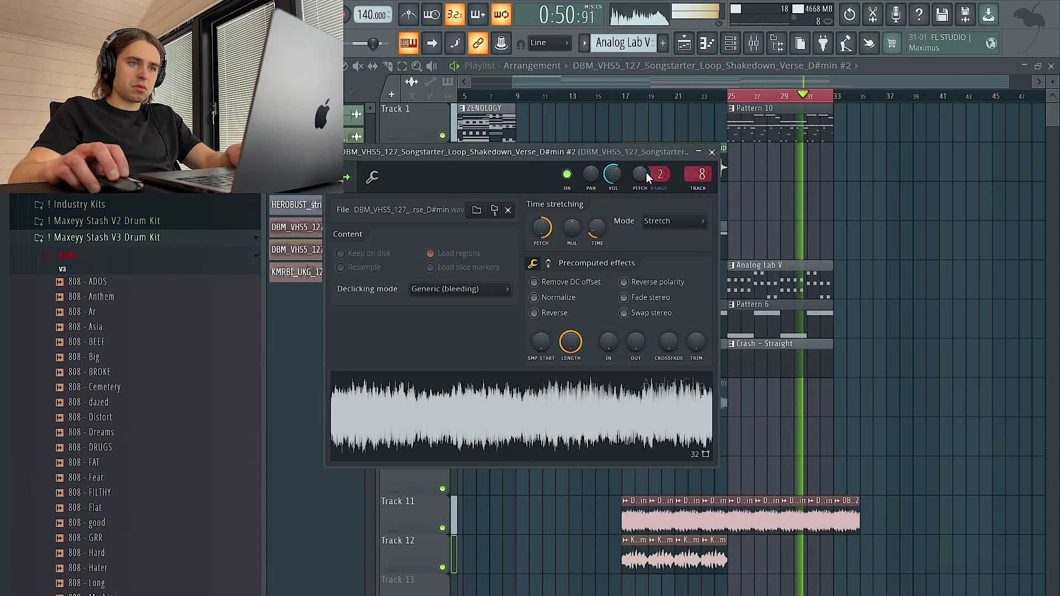
pyautogui.click(557, 244)
pyautogui.rightClick(950, 411)
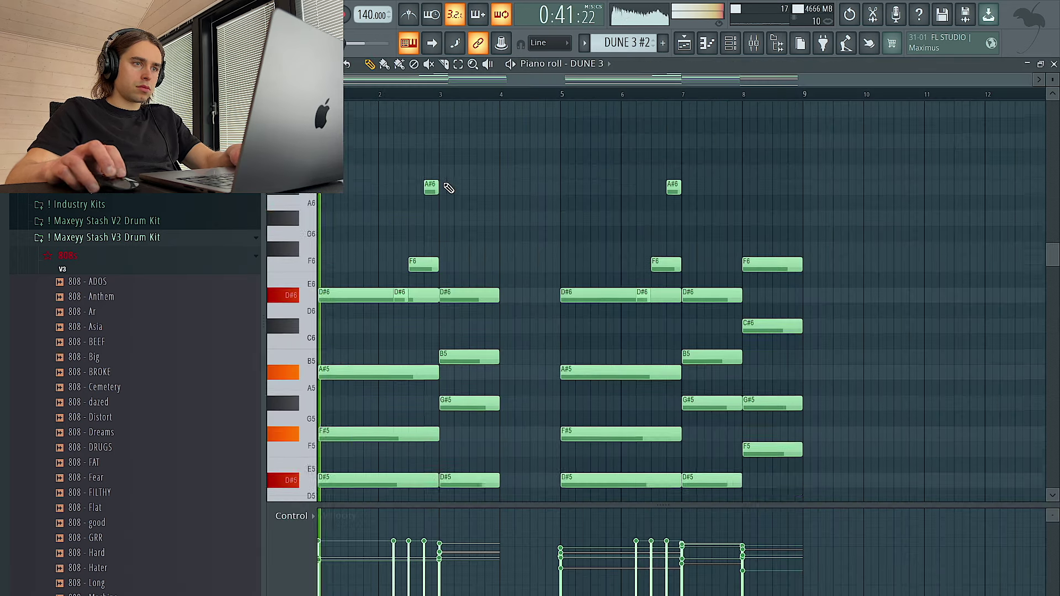
# Try simplifying the DUNE 3 part by removing the short notes late in bar 2 and extending the bar 3 chord to bar 5.
pyautogui.scroll(2, 428, 309)
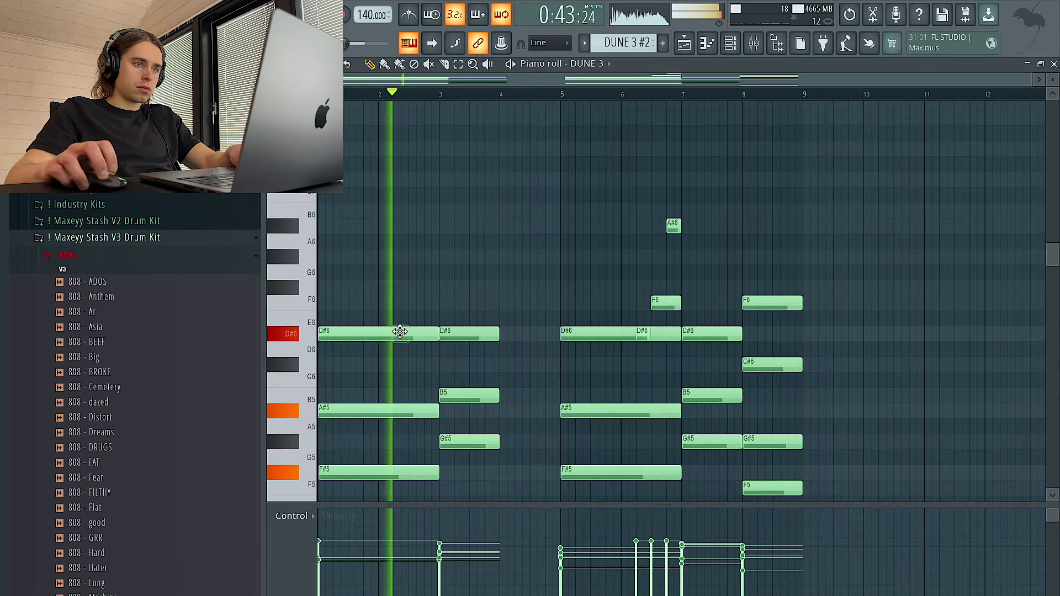
pyautogui.scroll(-10, 408, 303)
pyautogui.moveTo(485, 112); pyautogui.dragTo(504, 496)
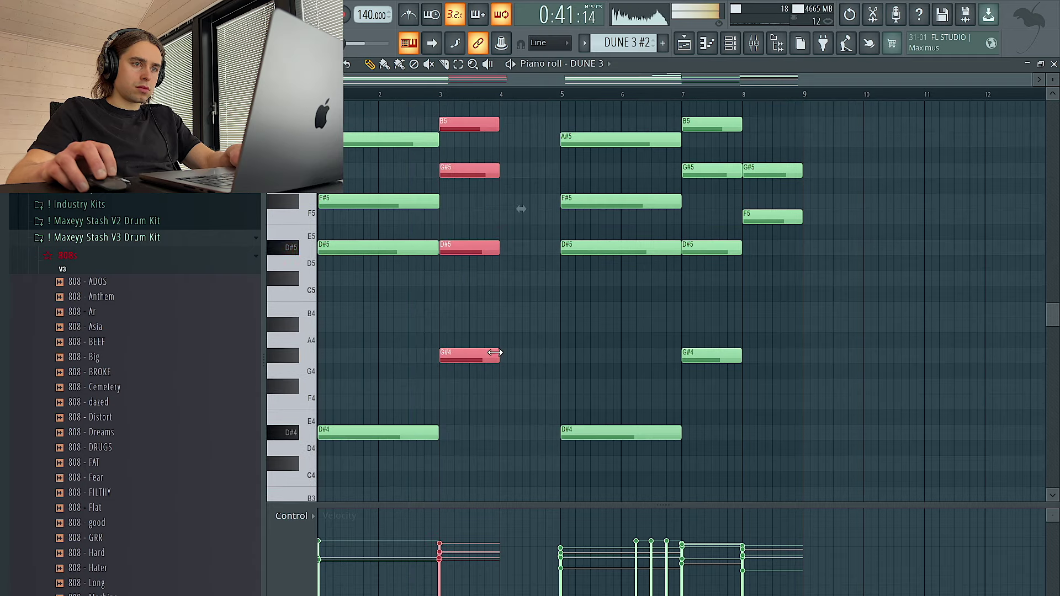
pyautogui.moveTo(495, 352); pyautogui.dragTo(544, 358)
# Try deleting the DUNE 3 notes from bar 5 onward and repeating the first four bars' chords over bars 5 to 8.
pyautogui.moveTo(821, 467); pyautogui.dragTo(630, 51)
pyautogui.press('Delete')
pyautogui.hotkey('ctrl', 'b')
pyautogui.press('Delete')
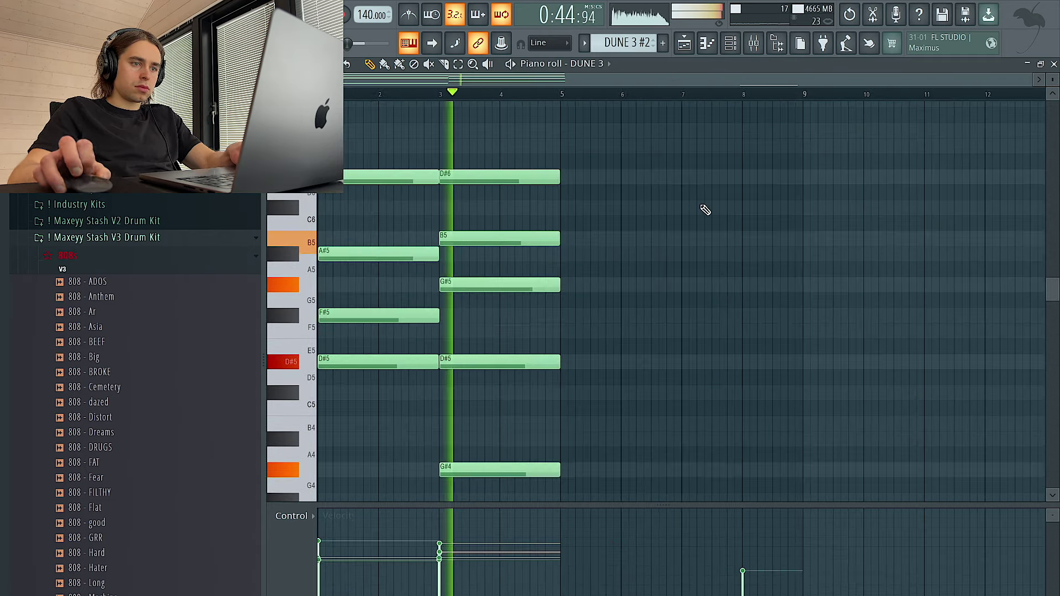
pyautogui.scroll(-5, 721, 267)
pyautogui.scroll(4, 578, 150)
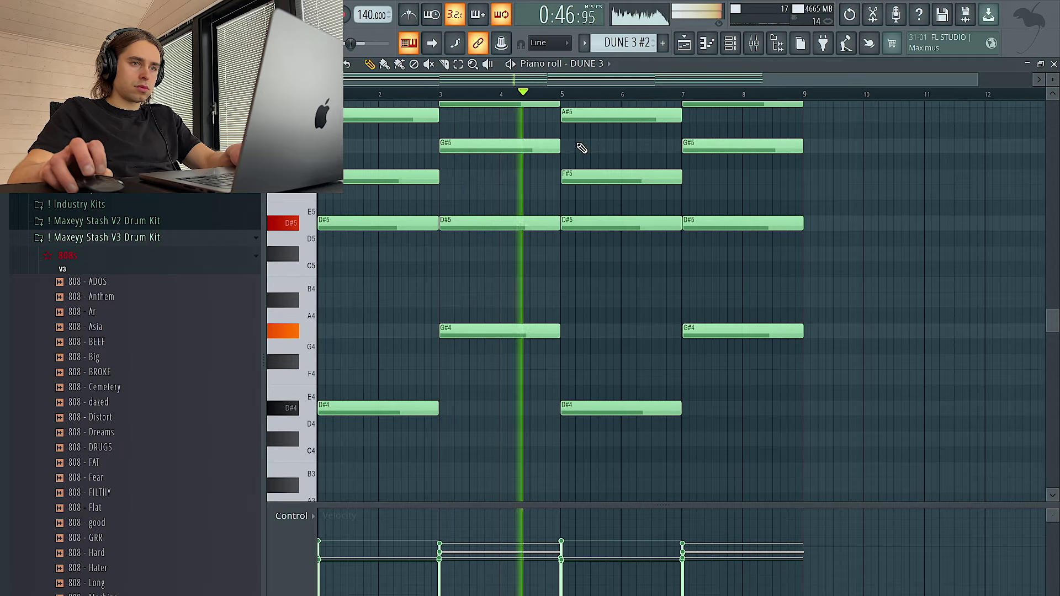
pyautogui.scroll(4, 599, 222)
# Undo the edits made to the DUNE 3 chord and melody notes.
pyautogui.hotkey('ctrl', 'z')
pyautogui.hotkey('ctrl', 'z')
pyautogui.hotkey('ctrl', 'z')
pyautogui.hotkey('ctrl', 'z')
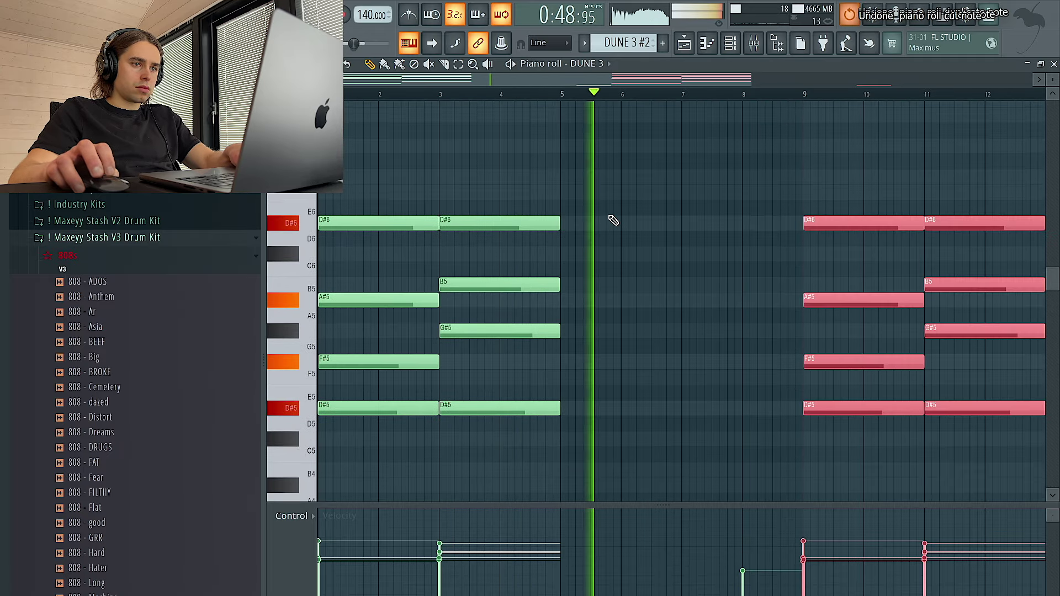
pyautogui.hotkey('ctrl', 'z')
pyautogui.hotkey('ctrl', 'z')
pyautogui.hotkey('ctrl', 'z')
pyautogui.hotkey('ctrl', 'z')
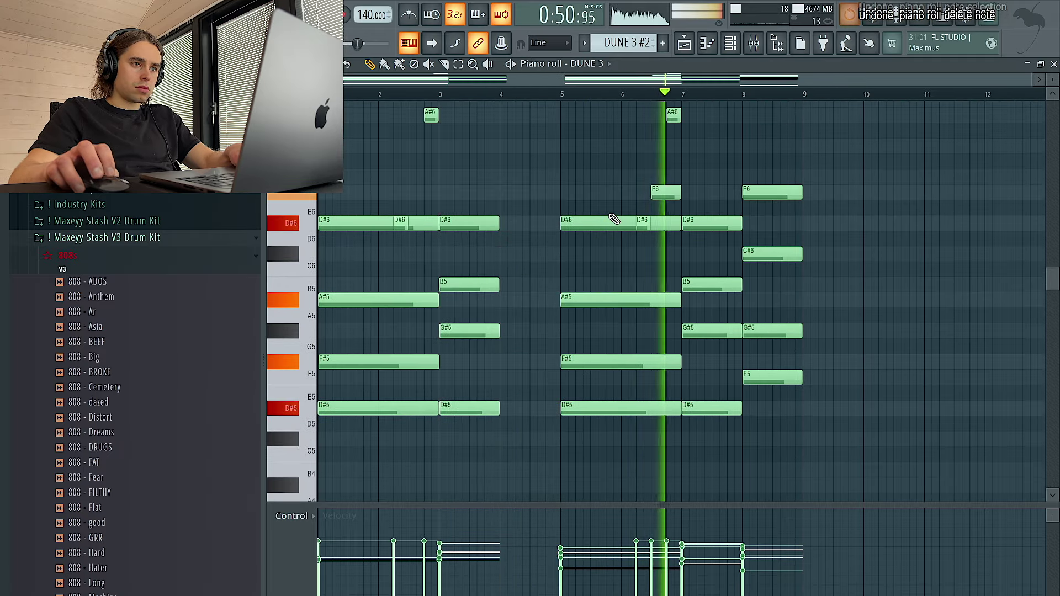
pyautogui.scroll(1, 519, 202)
pyautogui.scroll(6, 516, 203)
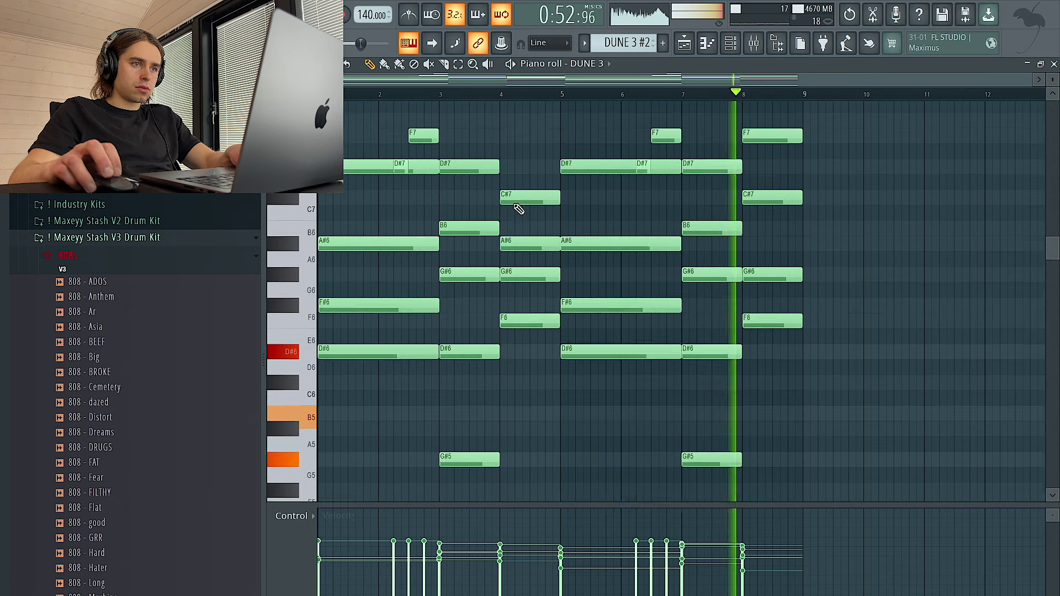
pyautogui.hotkey('ctrl', 'z')
pyautogui.scroll(-9, 518, 207)
pyautogui.scroll(5, 497, 200)
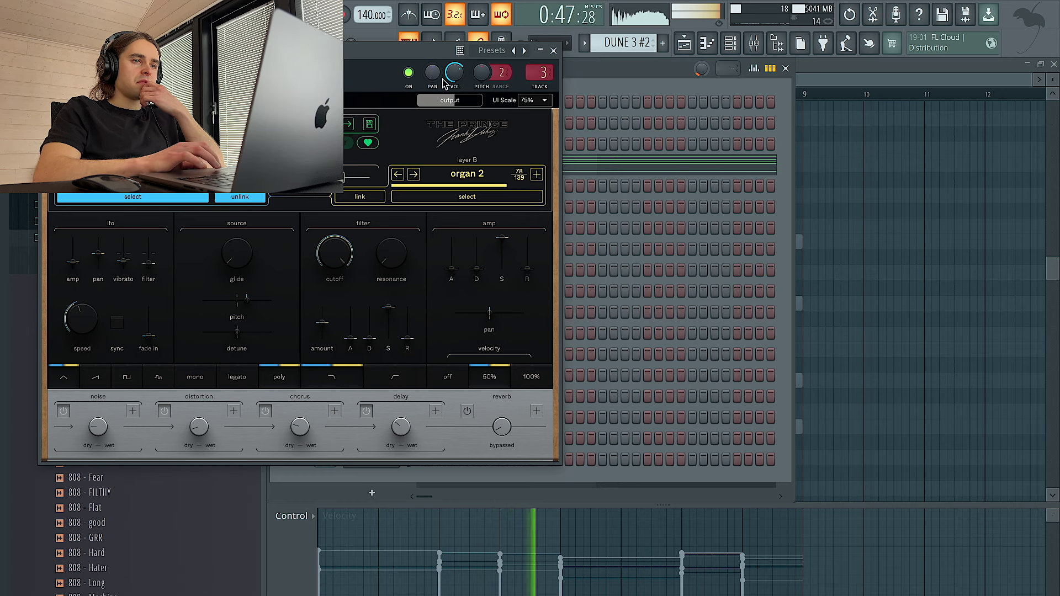
# In Pattern 11, raise the bar 8 808 note to A#5 and add a kick note near the end of bar 2.
pyautogui.click(553, 51)
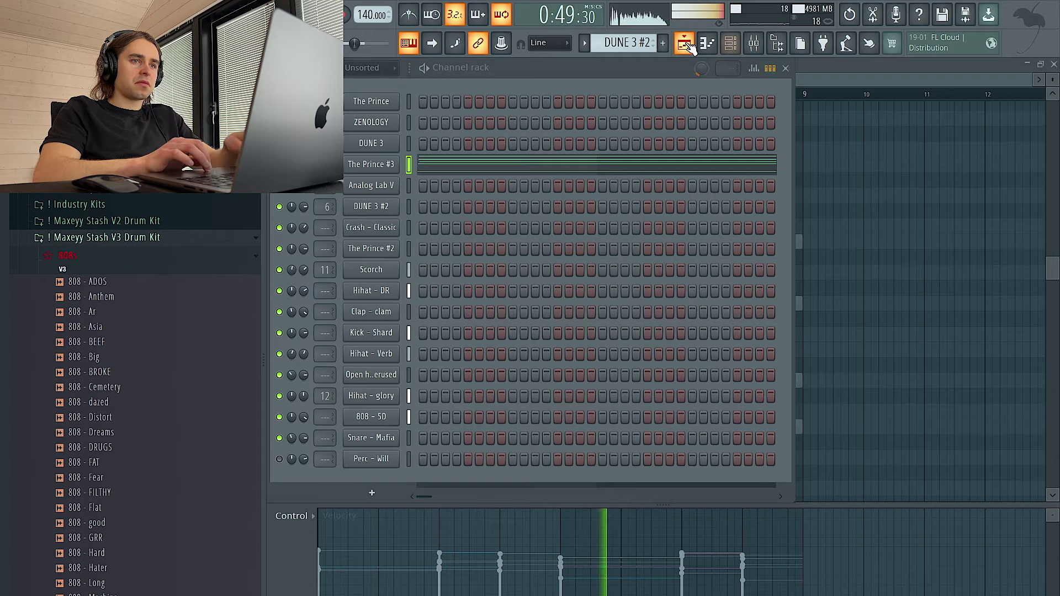
pyautogui.press('F5')
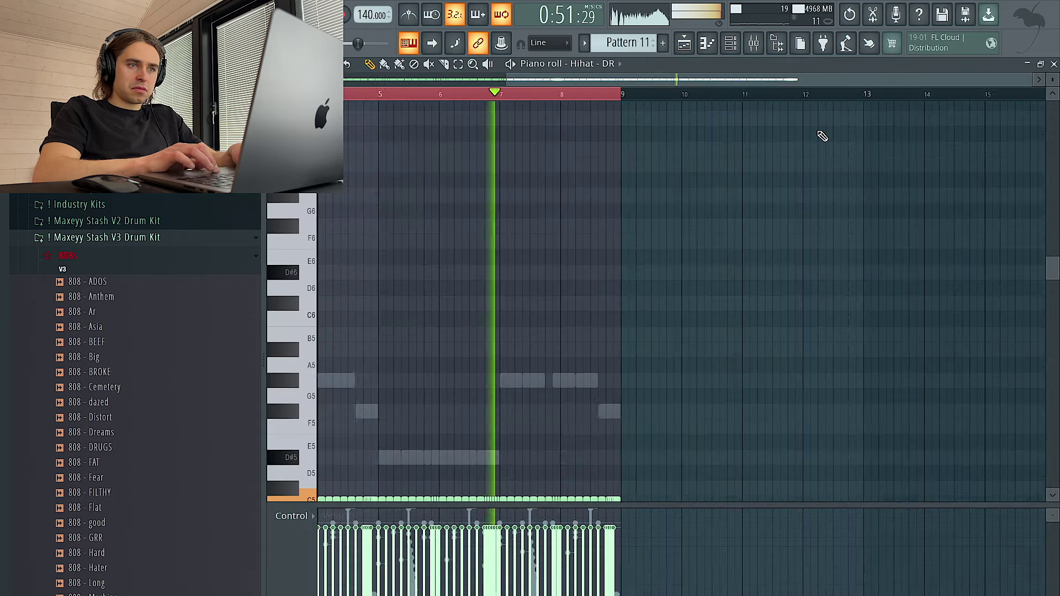
pyautogui.doubleClick(817, 134)
pyautogui.moveTo(763, 381); pyautogui.dragTo(766, 349)
pyautogui.click(433, 466)
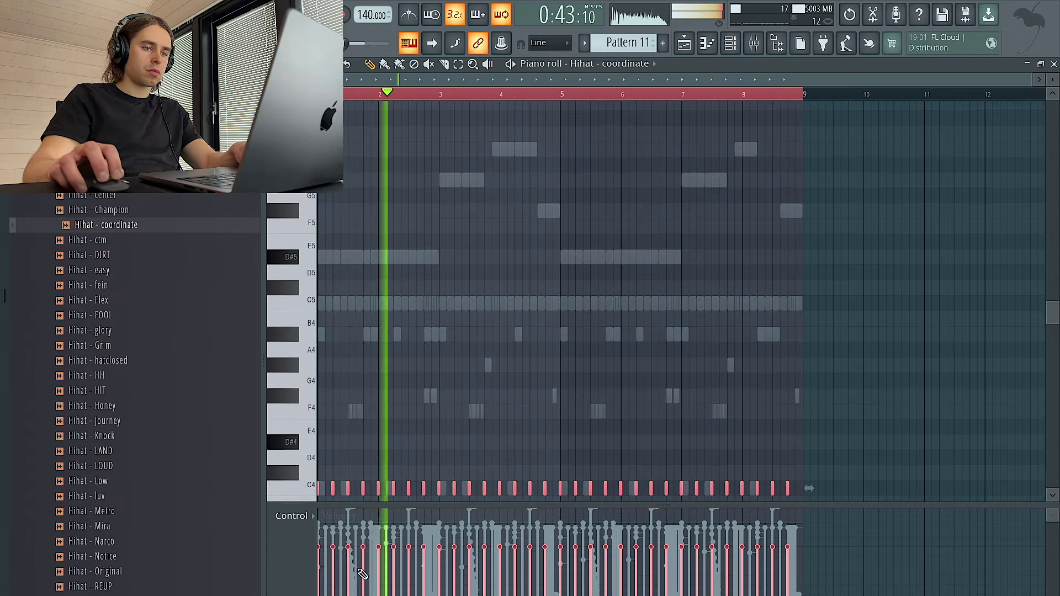
# Lower the velocity of every second Hihat - coordinate note across bars 1 to 4 by varying amounts.
pyautogui.click(333, 577)
pyautogui.click(362, 567)
pyautogui.click(393, 573)
pyautogui.click(423, 574)
pyautogui.click(454, 570)
pyautogui.click(484, 574)
pyautogui.click(514, 574)
pyautogui.click(545, 574)
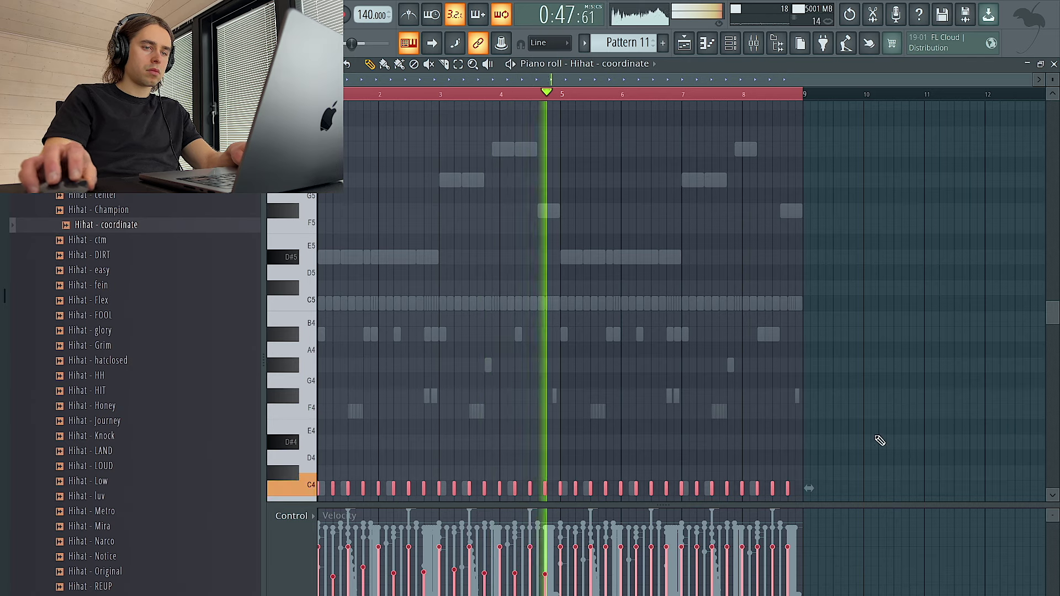
# Delete the Hihat - coordinate notes in bars 5 to 8 and duplicate the first four bars in their place.
pyautogui.keyDown('ctrl'); pyautogui.click(881, 439); pyautogui.keyUp('ctrl')
pyautogui.scroll(-1, 886, 425)
pyautogui.moveTo(890, 426); pyautogui.dragTo(558, 489)
pyautogui.press('Delete')
pyautogui.moveTo(564, 95); pyautogui.dragTo(320, 95)
pyautogui.hotkey('ctrl', 'b')
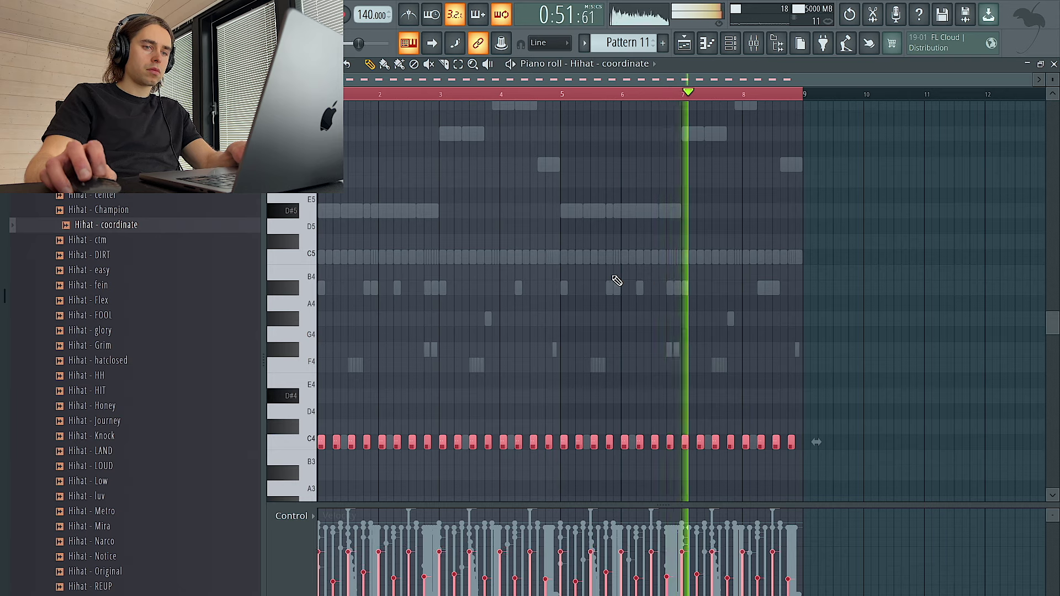
# Clear the selection and apply the Randomize tool to the Hihat - coordinate notes.
pyautogui.hotkey('ctrl', 'd')
pyautogui.hotkey('alt', 'r')
pyautogui.scroll(-3, 487, 390)
pyautogui.scroll(1, 511, 386)
pyautogui.click(603, 457)
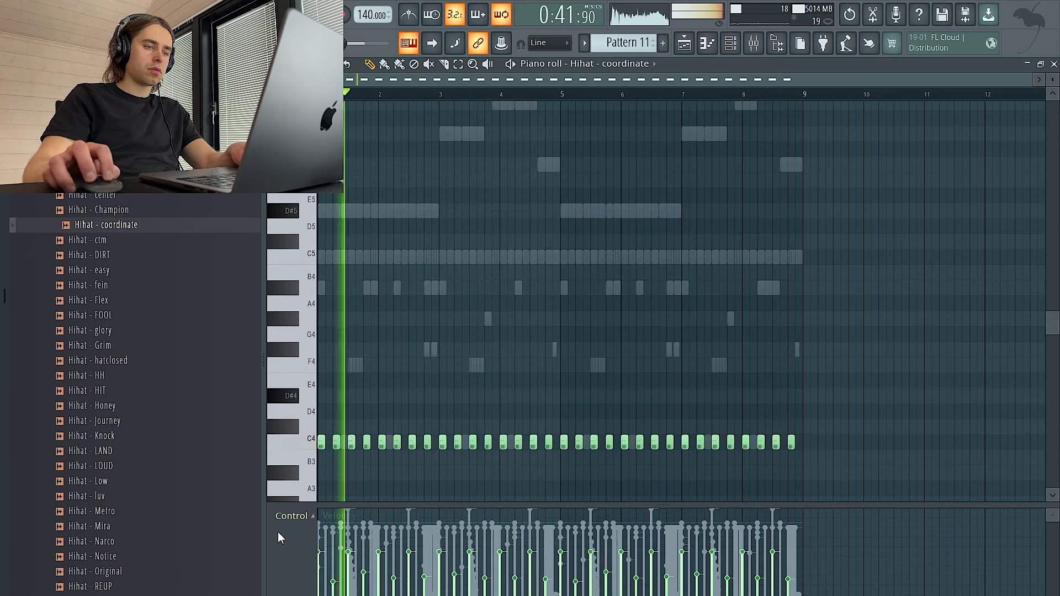
# Clear the note selection, replace the Hihat - coordinate sample with Hihat - hatclosed, and restart playback.
pyautogui.click(292, 516)
pyautogui.click(295, 544)
pyautogui.click(291, 515)
pyautogui.click(301, 554)
pyautogui.hotkey('ctrl', 'a')
pyautogui.hotkey('ctrl', 'd')
pyautogui.middleClick(136, 361)
pyautogui.press('space')
pyautogui.press('space')
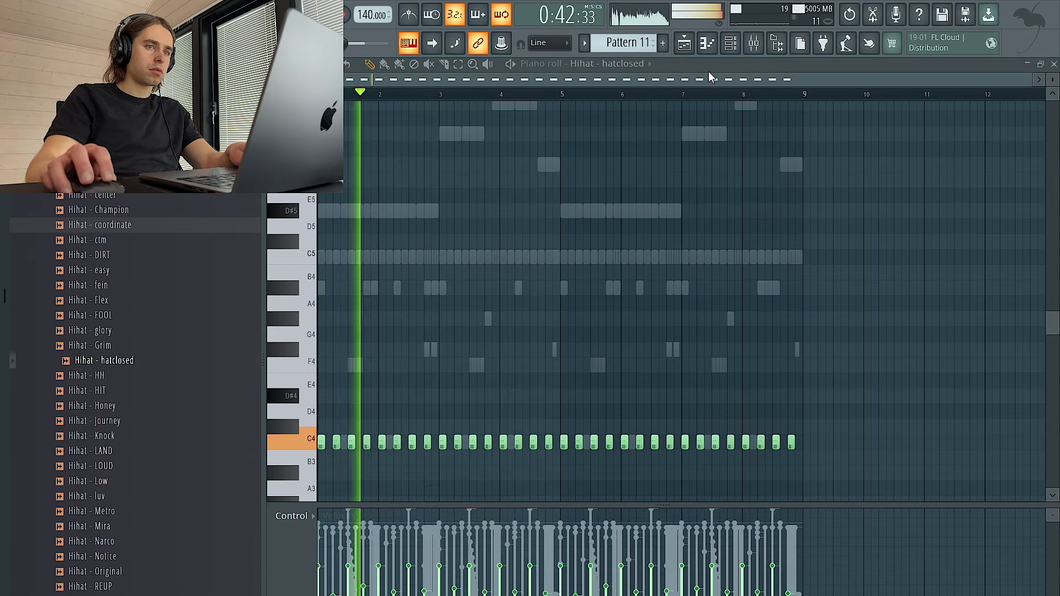
# Review the Hihat - hatclosed channel's sample and miscellaneous settings, and close its sampler.
pyautogui.click(730, 43)
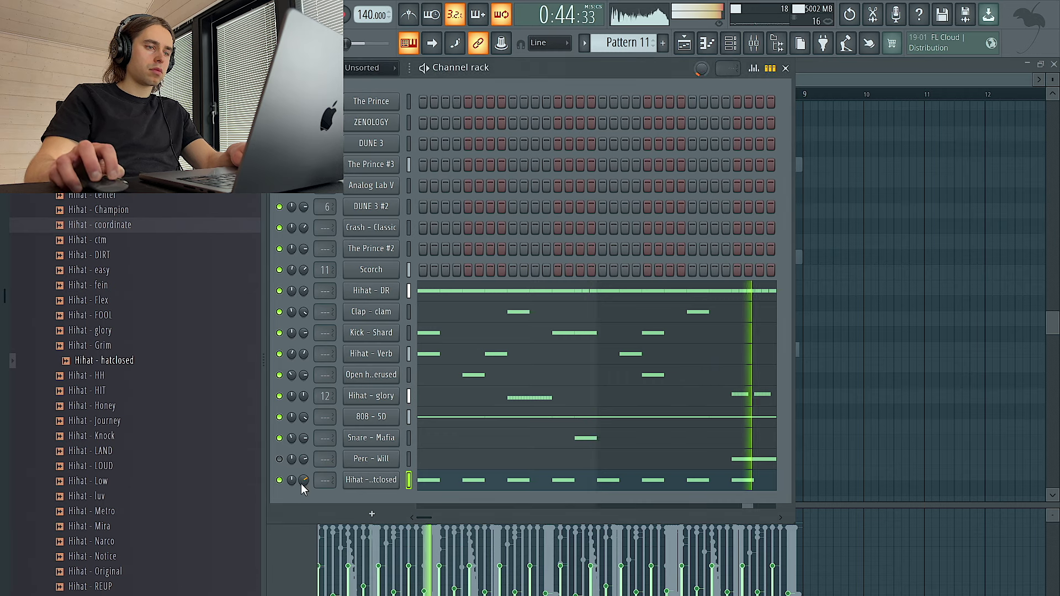
pyautogui.click(375, 484)
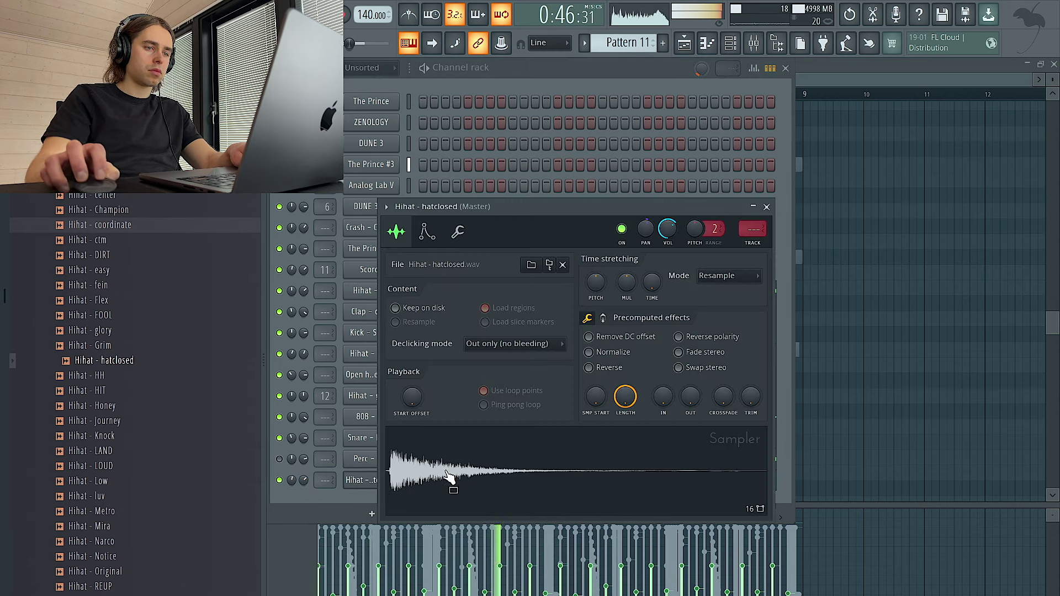
pyautogui.click(458, 232)
pyautogui.click(400, 234)
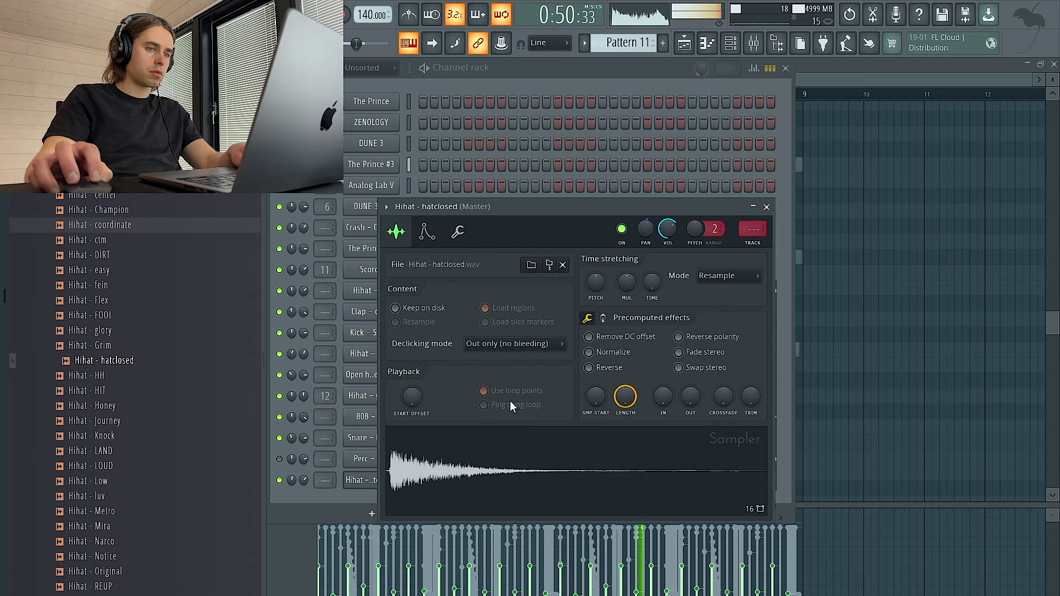
pyautogui.click(766, 207)
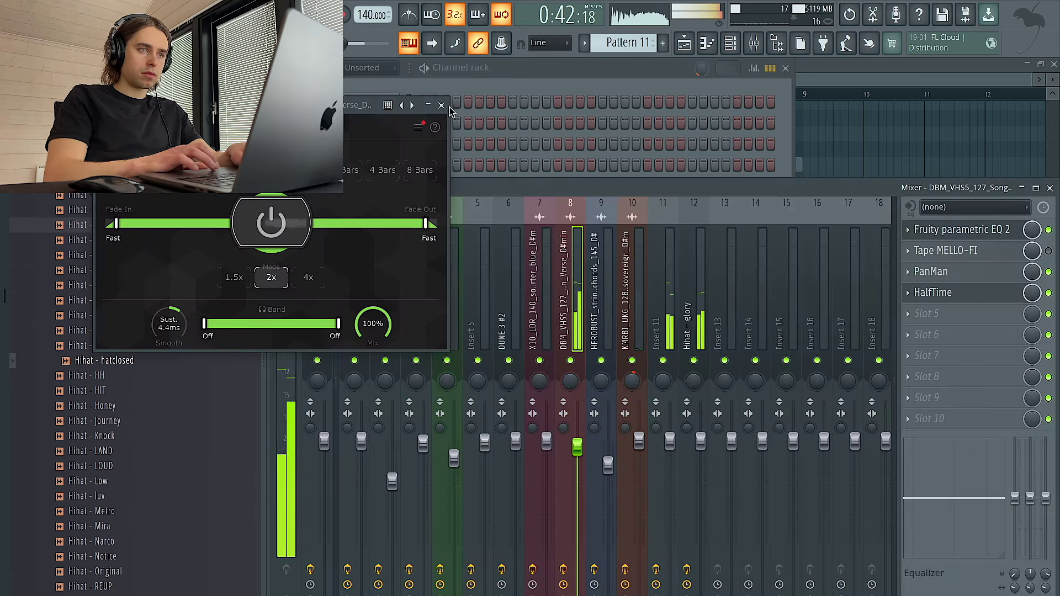
# Duplicate the bars 25 to 32 clips of Pattern 11, DUNE 3 #2, Pattern 7, Crash - Straight and the Track 11 loop into bars 33 to 40.
pyautogui.click(441, 105)
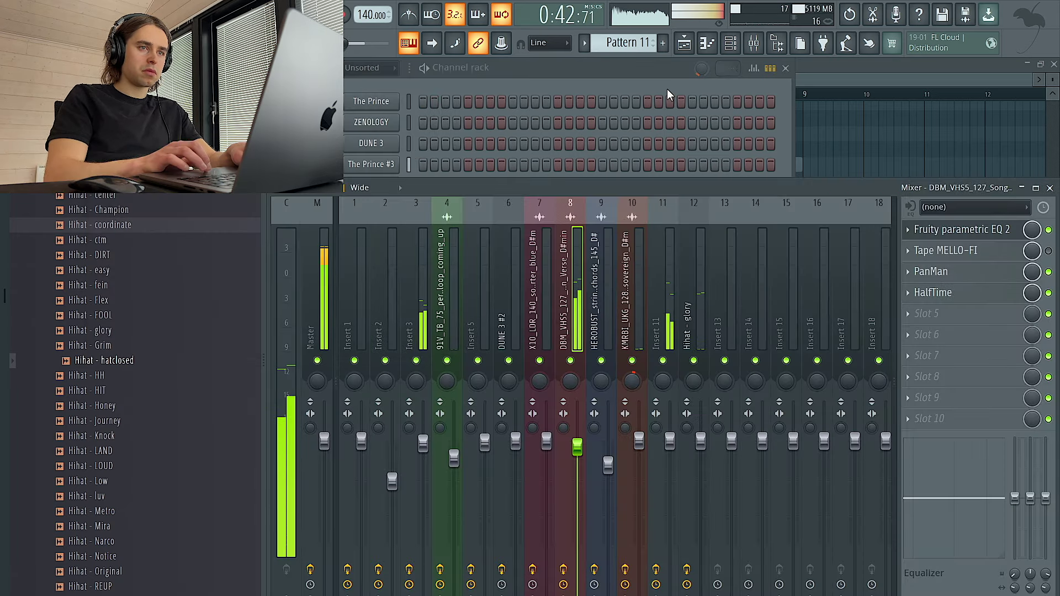
pyautogui.click(685, 44)
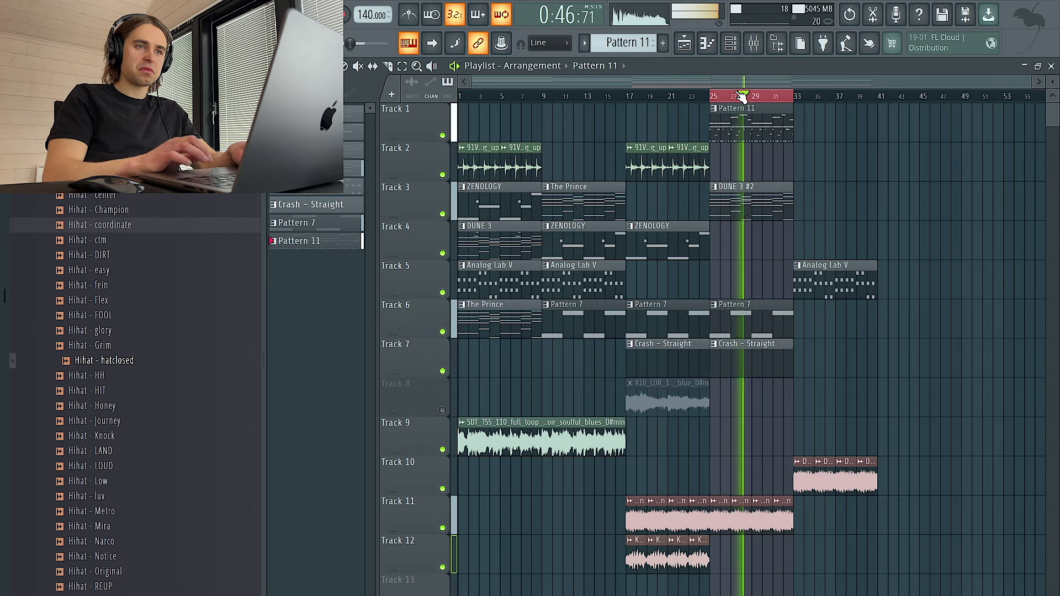
pyautogui.click(754, 43)
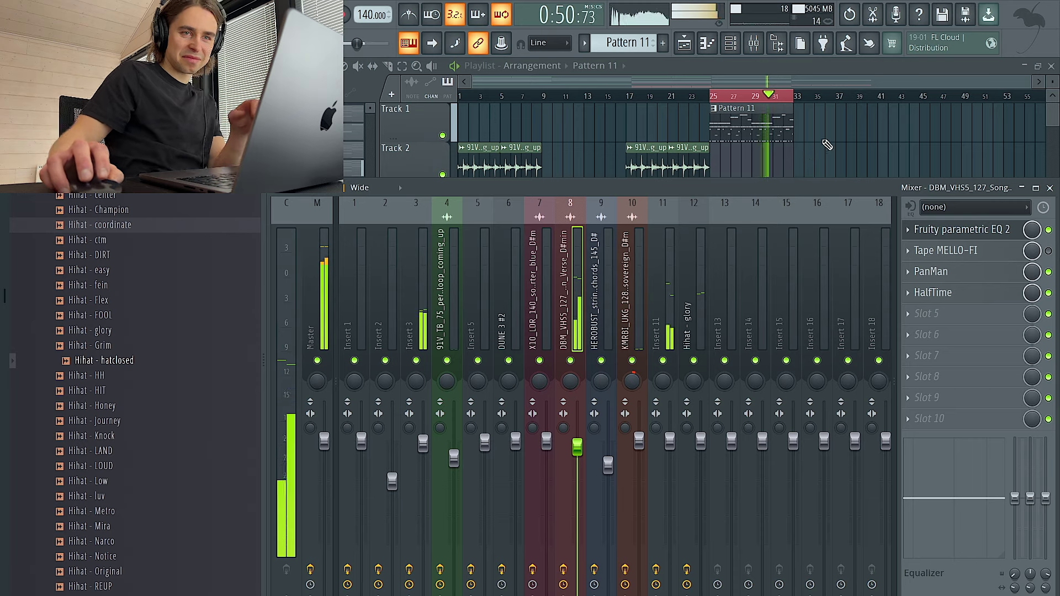
pyautogui.rightClick(870, 140)
pyautogui.hotkey('ctrl', 'd')
pyautogui.moveTo(809, 180); pyautogui.dragTo(781, 130)
pyautogui.hotkey('ctrl', 'b')
pyautogui.click(784, 194)
pyautogui.hotkey('ctrl', 'b')
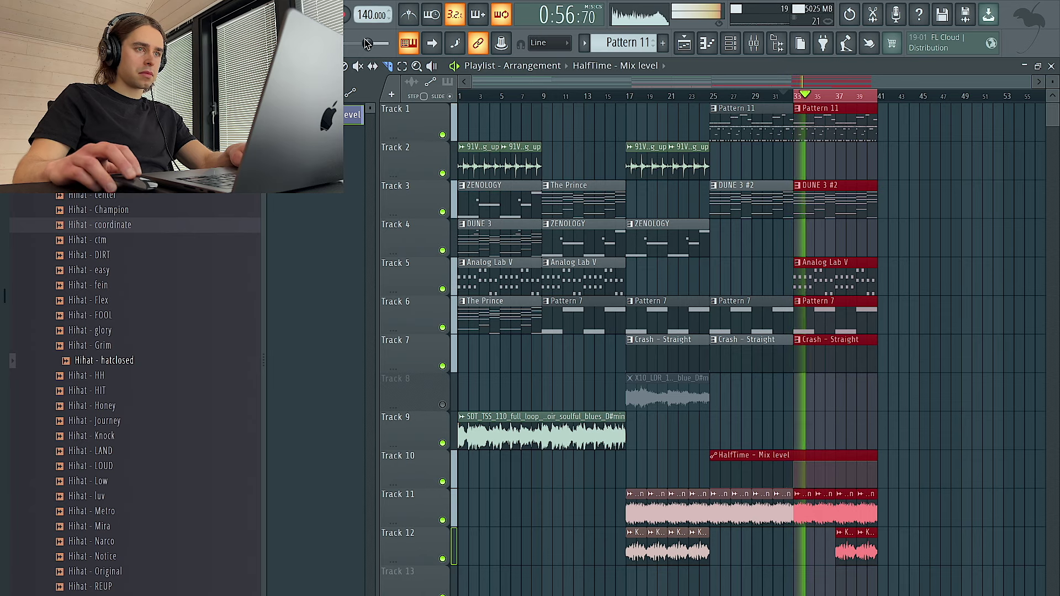
# Add a second Fruity parametric EQ 2 to mixer insert 8 with the 20Hz + 18kHz cut preset and raise its low cut into the low mids.
pyautogui.click(754, 42)
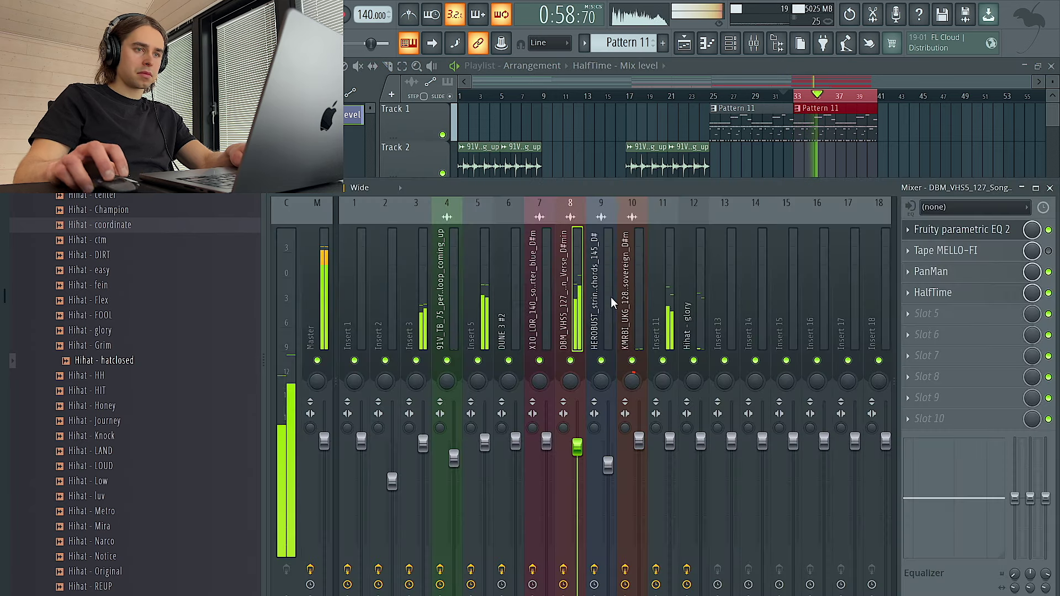
pyautogui.click(972, 334)
pyautogui.click(742, 312)
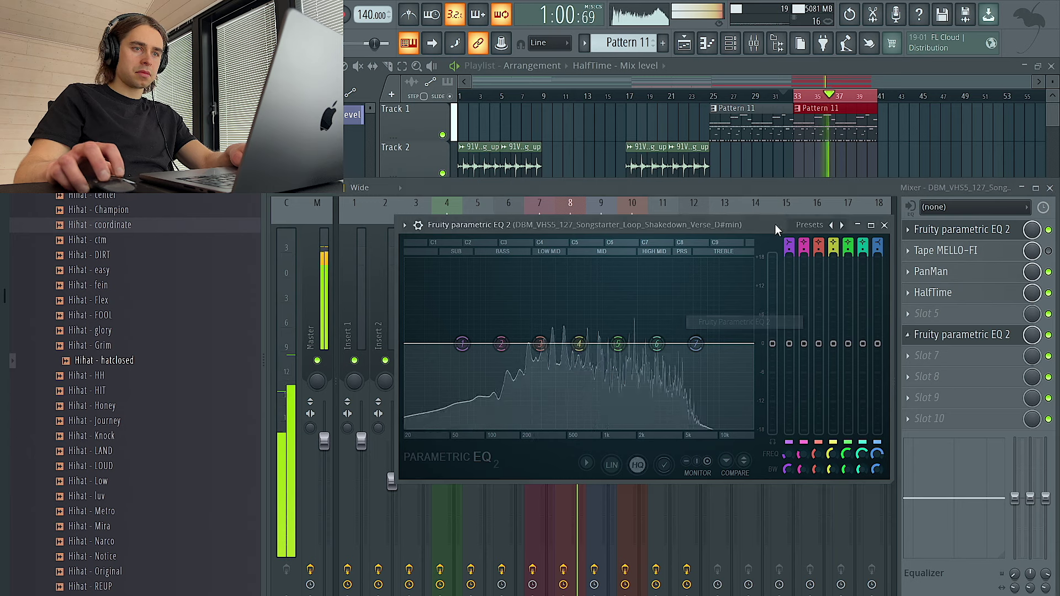
pyautogui.click(842, 225)
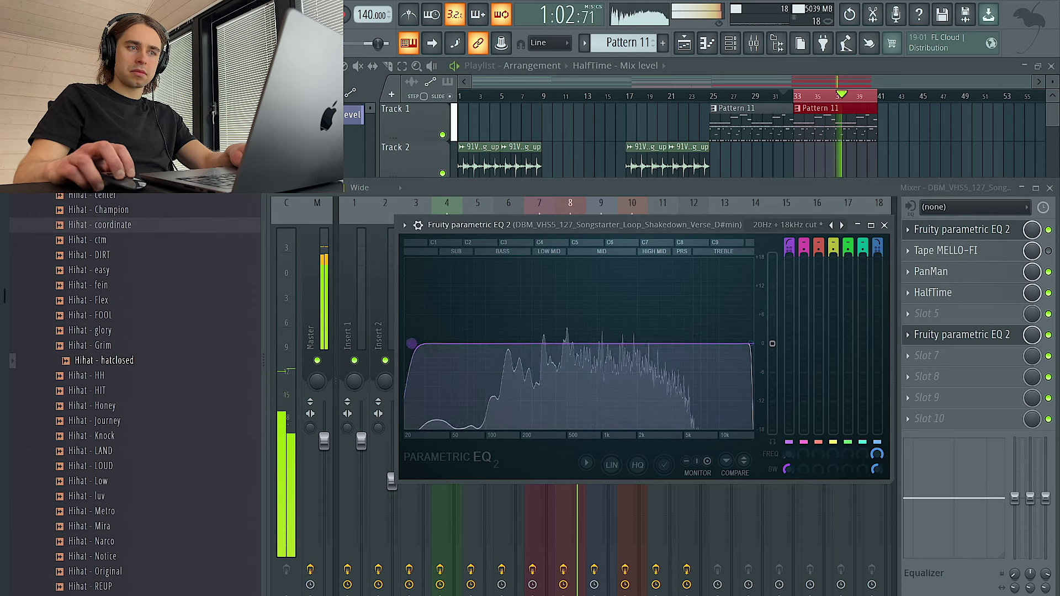
pyautogui.moveTo(407, 343); pyautogui.dragTo(527, 344)
pyautogui.press('F9')
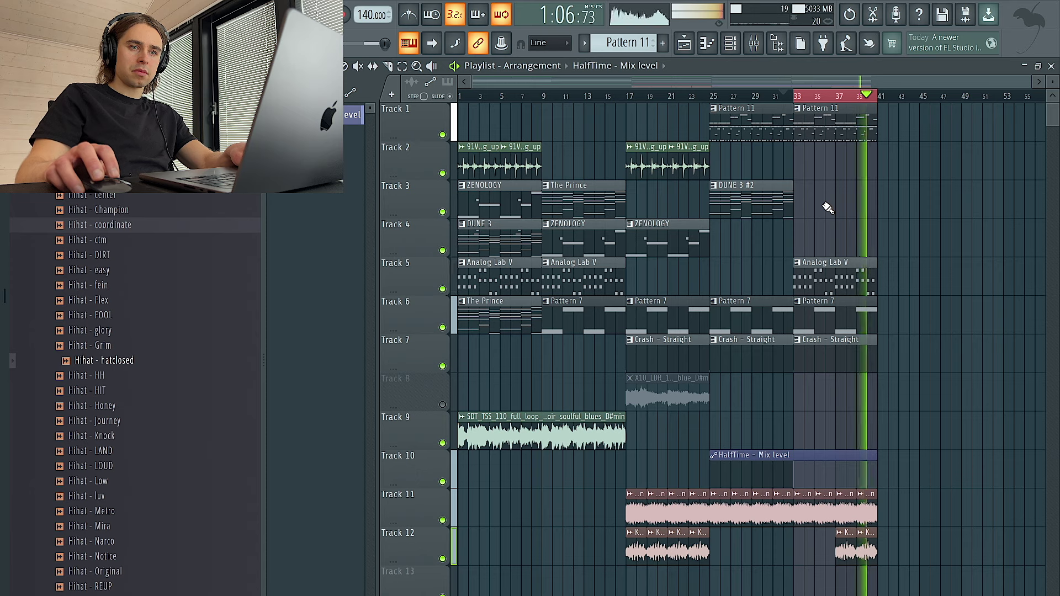
# Undo the deletion of the DUNE 3 #2 clip at bar 33 and slice the HalfTime - Mix level automation clip there.
pyautogui.hotkey('ctrl', 'z')
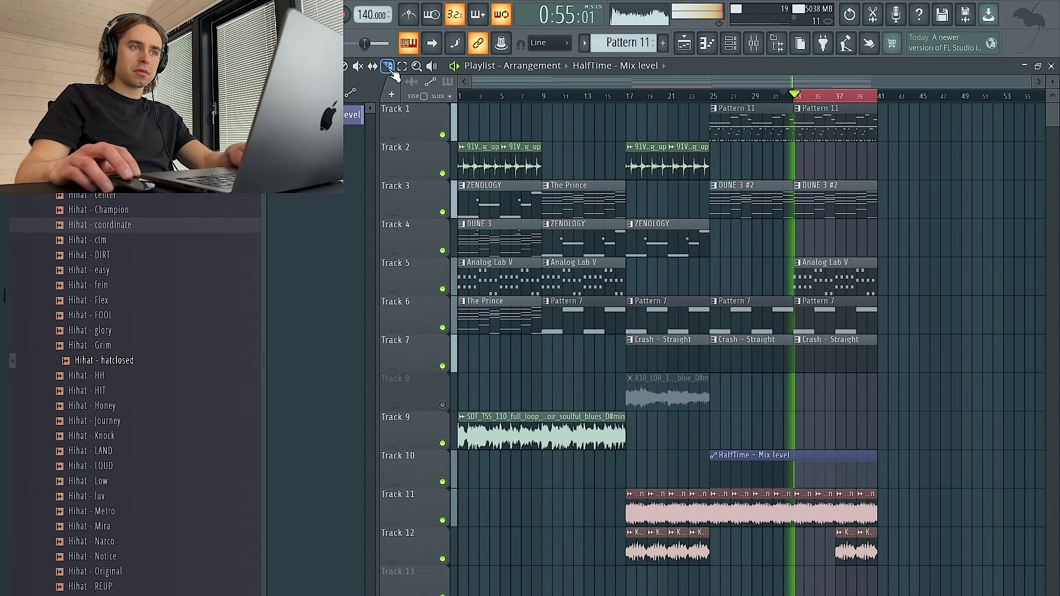
pyautogui.moveTo(863, 541); pyautogui.dragTo(806, 111)
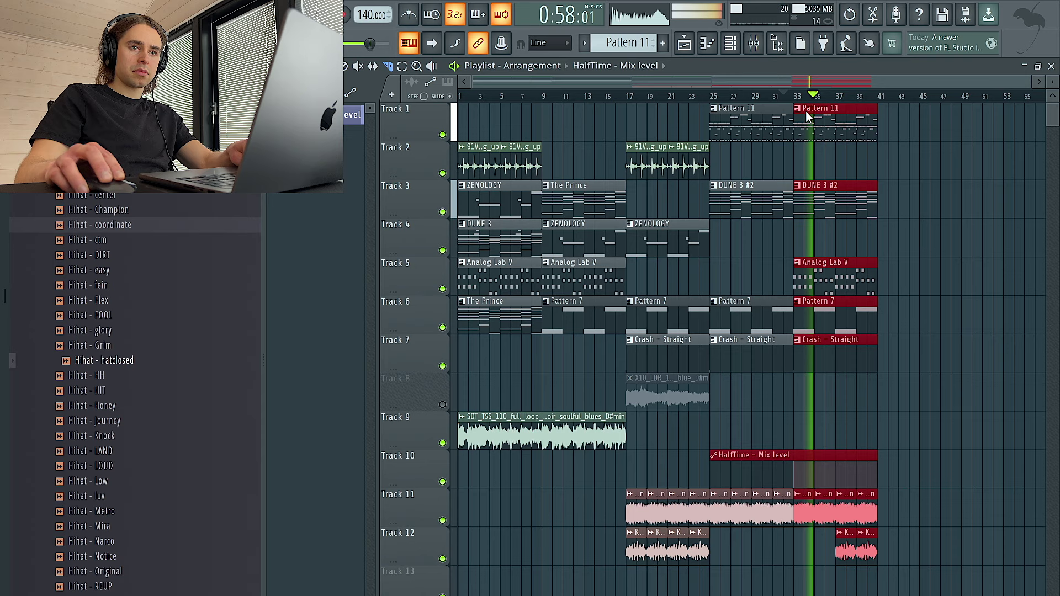
pyautogui.click(794, 467)
# Duplicate all clips in bars 33 to 40 twice to fill bars 41 to 56.
pyautogui.moveTo(914, 580); pyautogui.dragTo(812, 91)
pyautogui.hotkey('ctrl', 'b')
pyautogui.hotkey('ctrl', 'b')
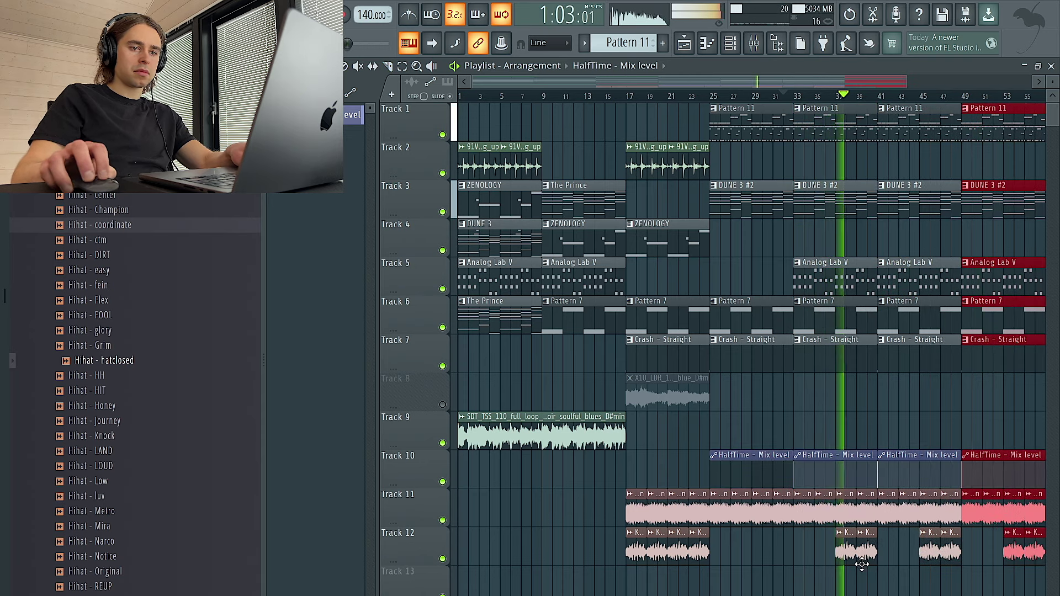
# Pick up the ZENOLOGY pattern from Track 4 and place a clip of it on that track at bar 57.
pyautogui.moveTo(872, 528); pyautogui.dragTo(828, 431)
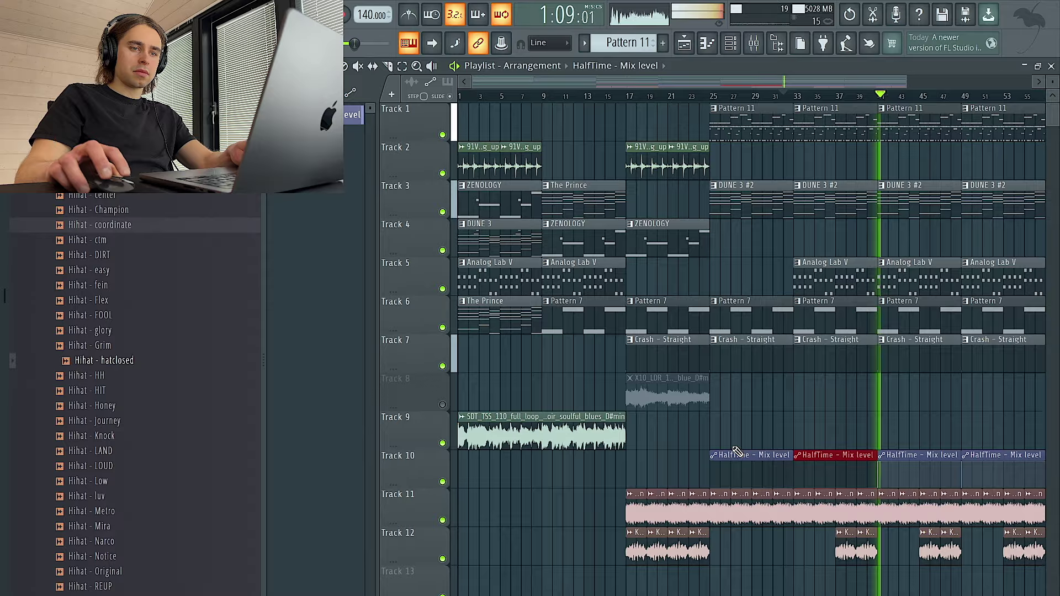
pyautogui.scroll(-3, 821, 419)
pyautogui.hscroll(-3, 759, 423)
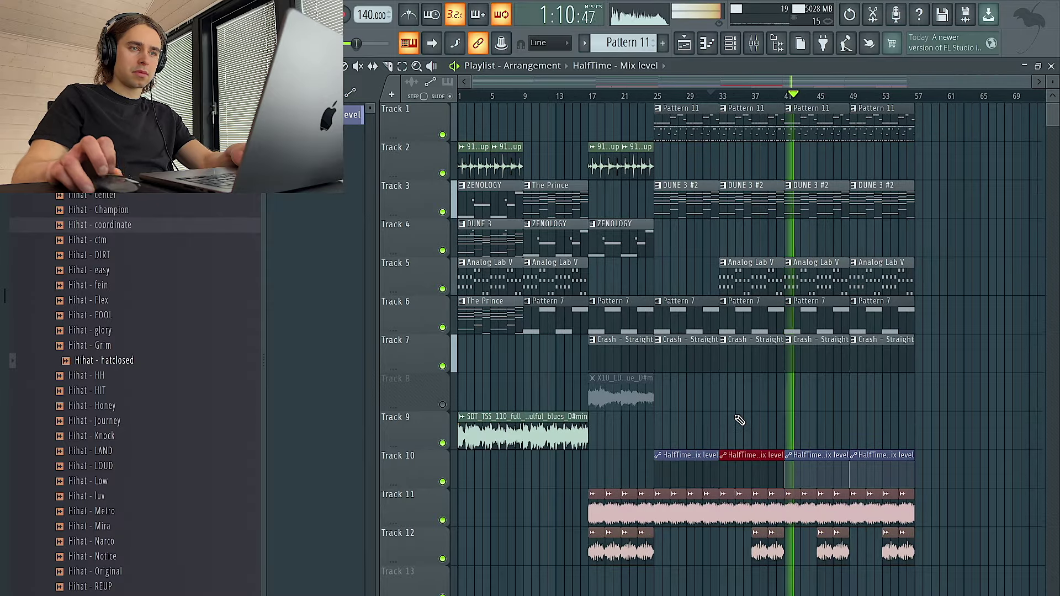
pyautogui.click(639, 234)
pyautogui.hscroll(2, 629, 240)
pyautogui.click(870, 240)
# Duplicate the last loop sections on Track 11 and Track 12 to extend them through bar 64.
pyautogui.moveTo(884, 505); pyautogui.dragTo(811, 503)
pyautogui.hotkey('ctrl', 'b')
pyautogui.moveTo(913, 546); pyautogui.dragTo(811, 558)
pyautogui.hotkey('ctrl', 'b')
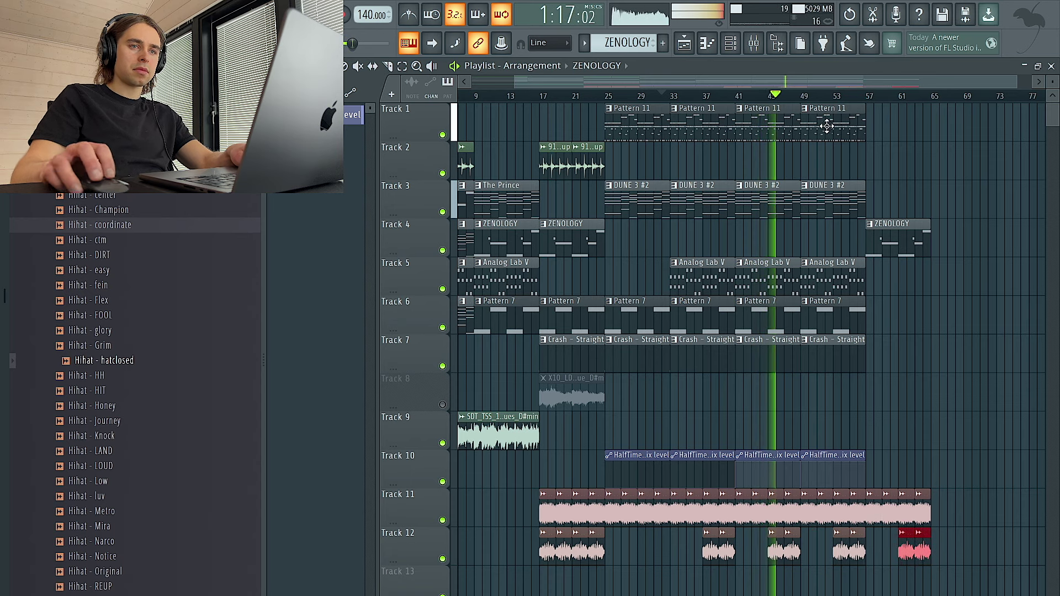
# Duplicate the bar 49 Analog Lab V, Pattern 7 and Crash - Straight clips to bar 57.
pyautogui.click(842, 279)
pyautogui.hotkey('ctrl', 'b')
pyautogui.click(842, 317)
pyautogui.hotkey('ctrl', 'b')
pyautogui.click(842, 356)
pyautogui.hotkey('ctrl', 'b')
pyautogui.keyDown('ctrl'); pyautogui.scroll(-1, 907, 181); pyautogui.keyUp('ctrl')
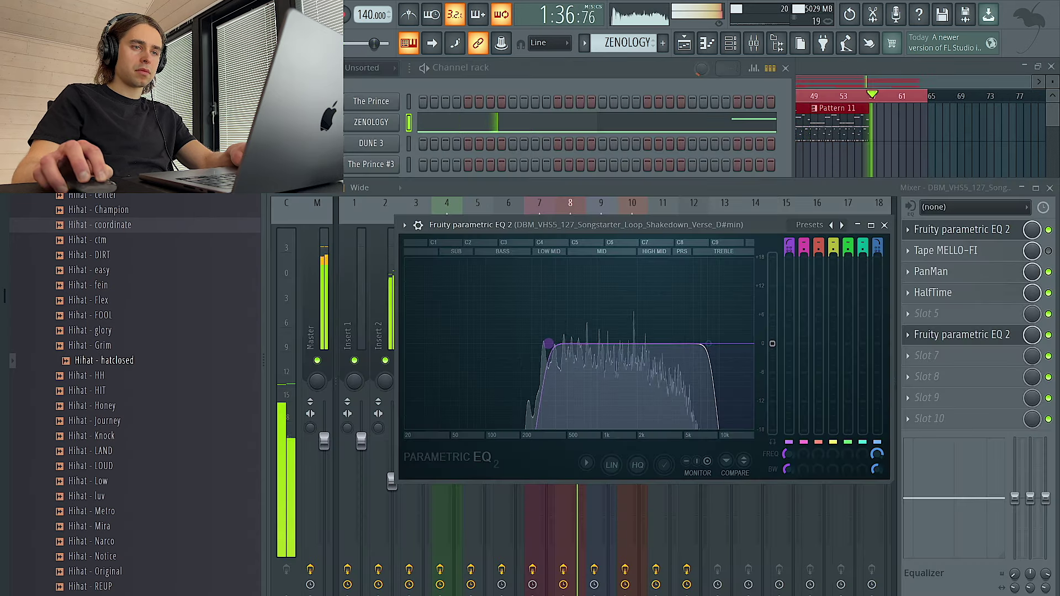
# In the ZENOLOGY pattern, add a short F#3 note at the end of bar 4 and a longer A#3 note within that bar.
pyautogui.click(939, 167)
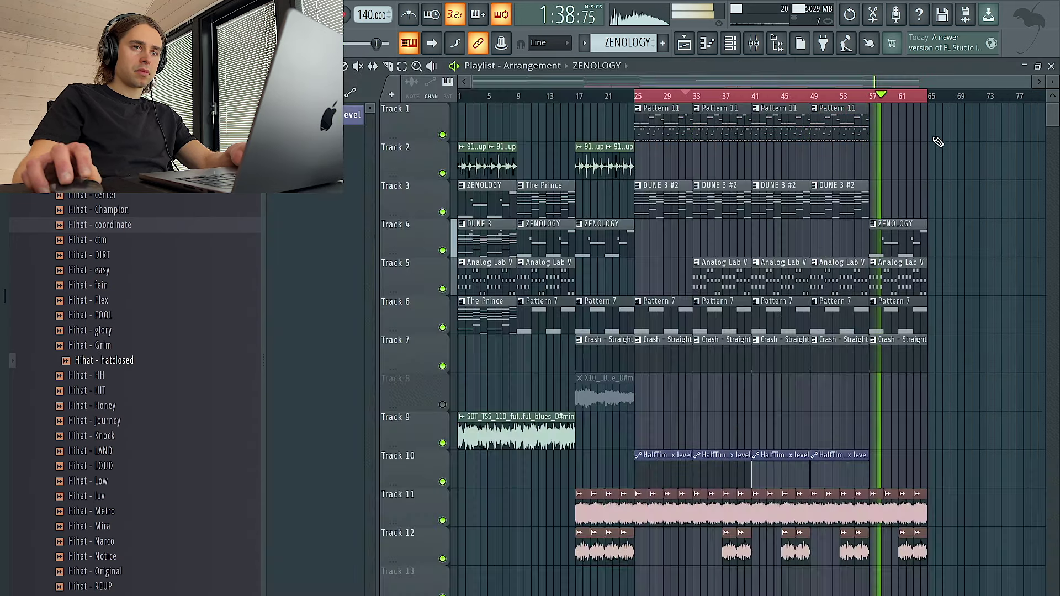
pyautogui.doubleClick(898, 238)
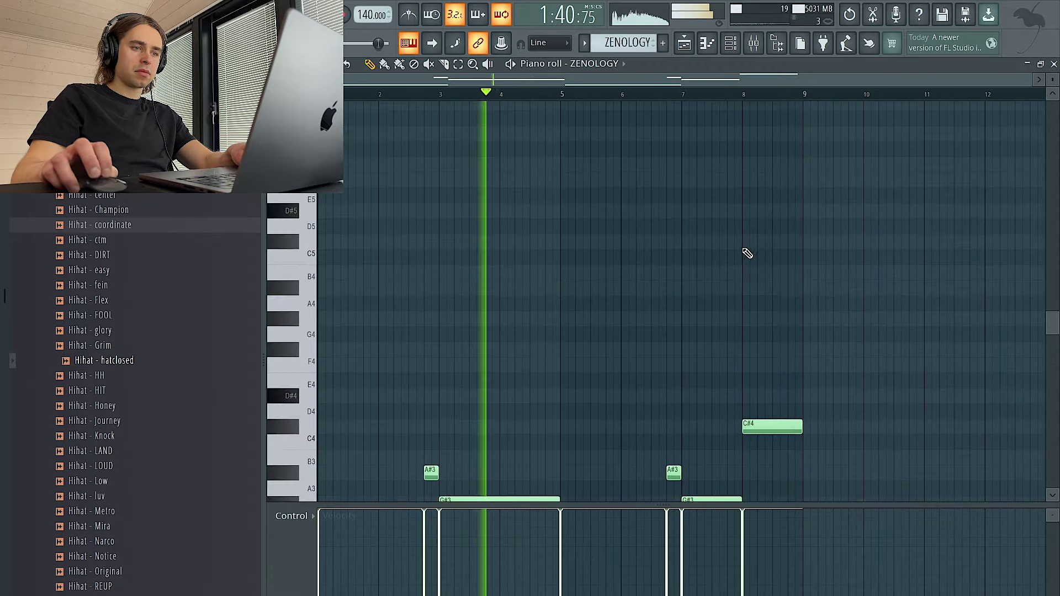
pyautogui.click(552, 395)
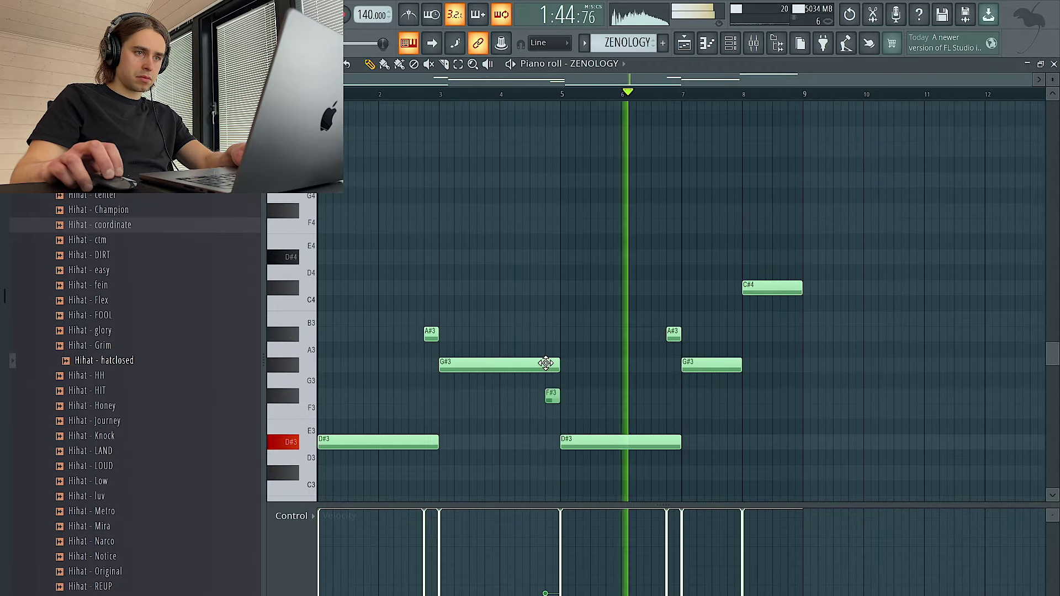
pyautogui.click(515, 334)
pyautogui.moveTo(635, 335); pyautogui.dragTo(559, 335)
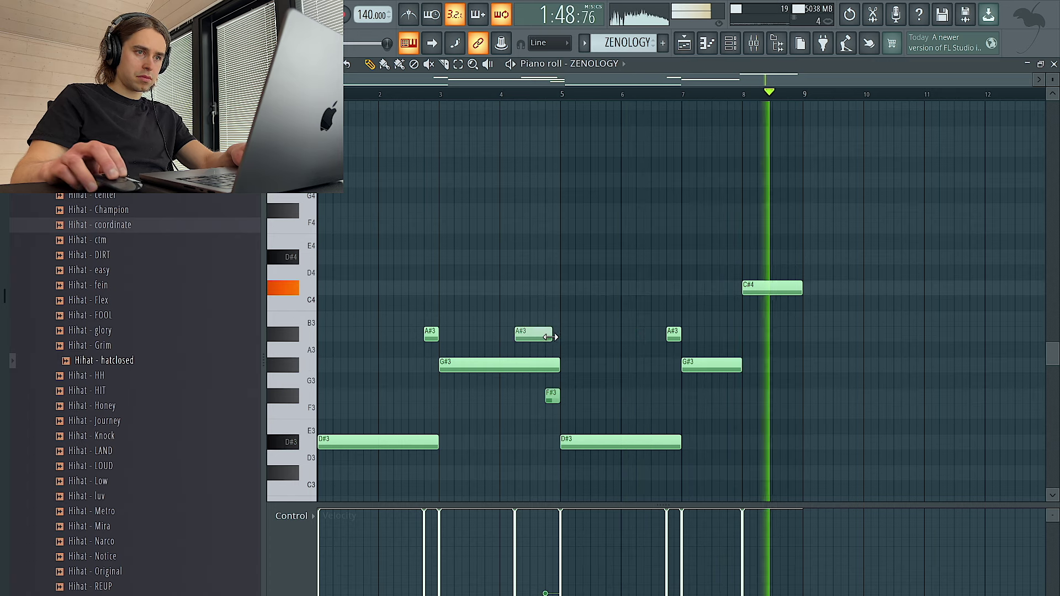
pyautogui.press('space')
pyautogui.click(693, 48)
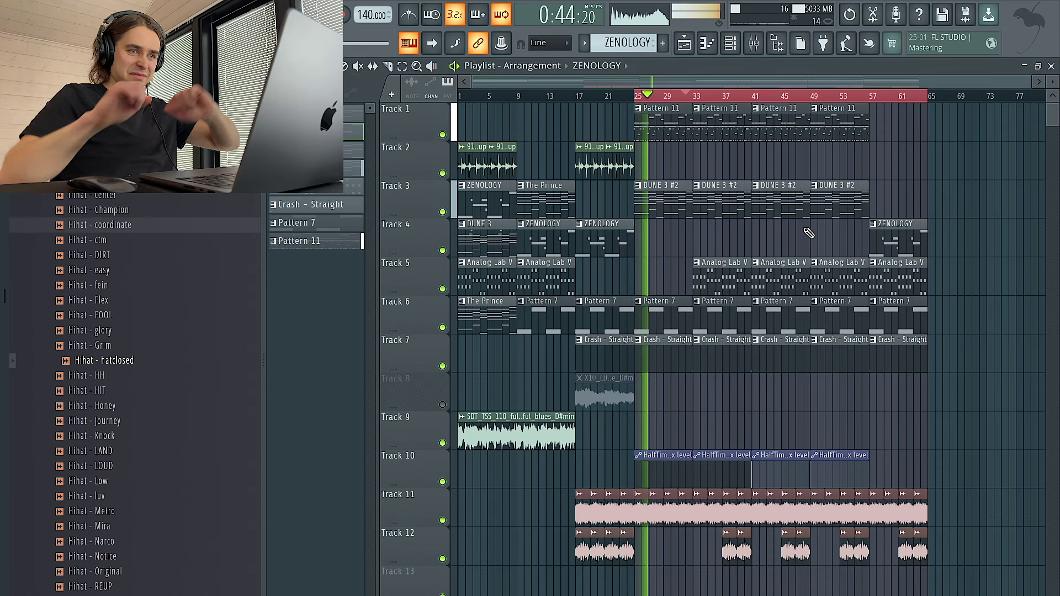
# Try deleting the DUNE 3 #2 clip at bar 25, undo that, and delete the Pattern 7 clip at bar 25 instead.
pyautogui.rightClick(657, 204)
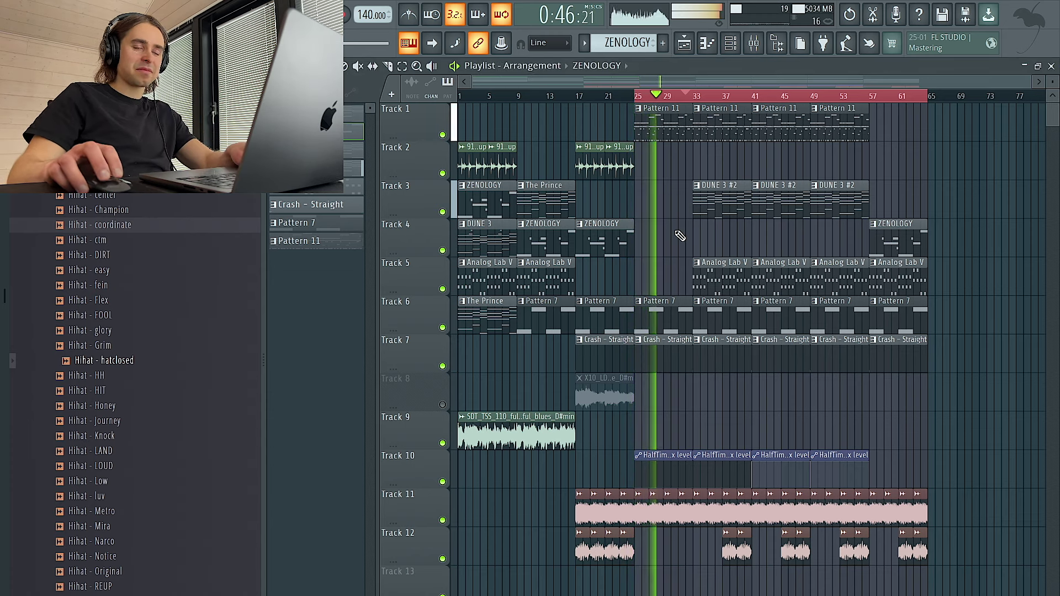
pyautogui.hotkey('ctrl', 'z')
pyautogui.rightClick(676, 325)
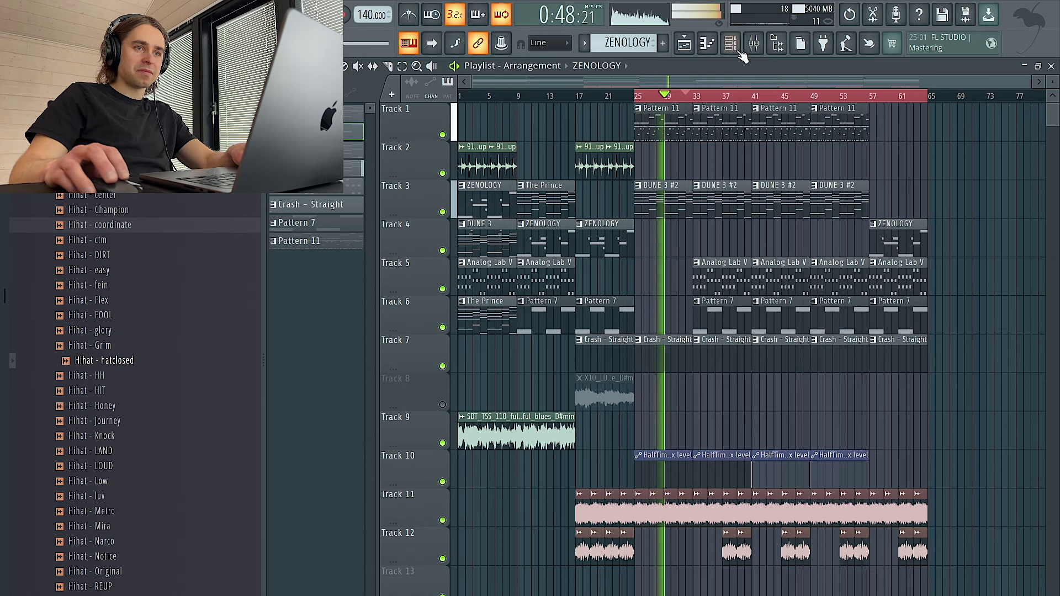
# Make DUNE 3 #2 the active pattern and look over its channels in the channel rack.
pyautogui.click(730, 43)
pyautogui.click(909, 172)
pyautogui.click(664, 199)
pyautogui.click(731, 43)
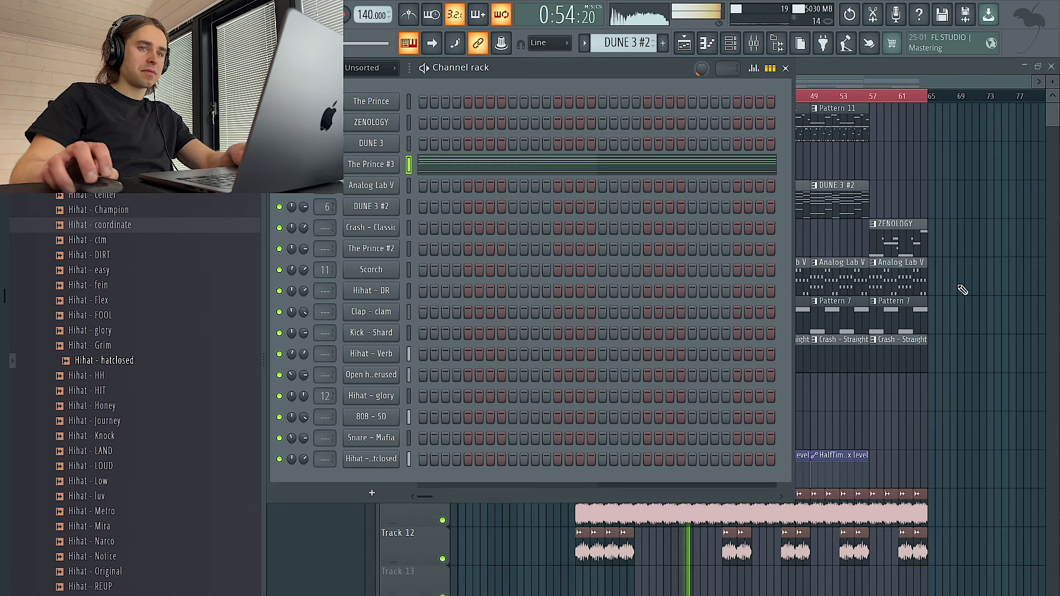
pyautogui.click(970, 208)
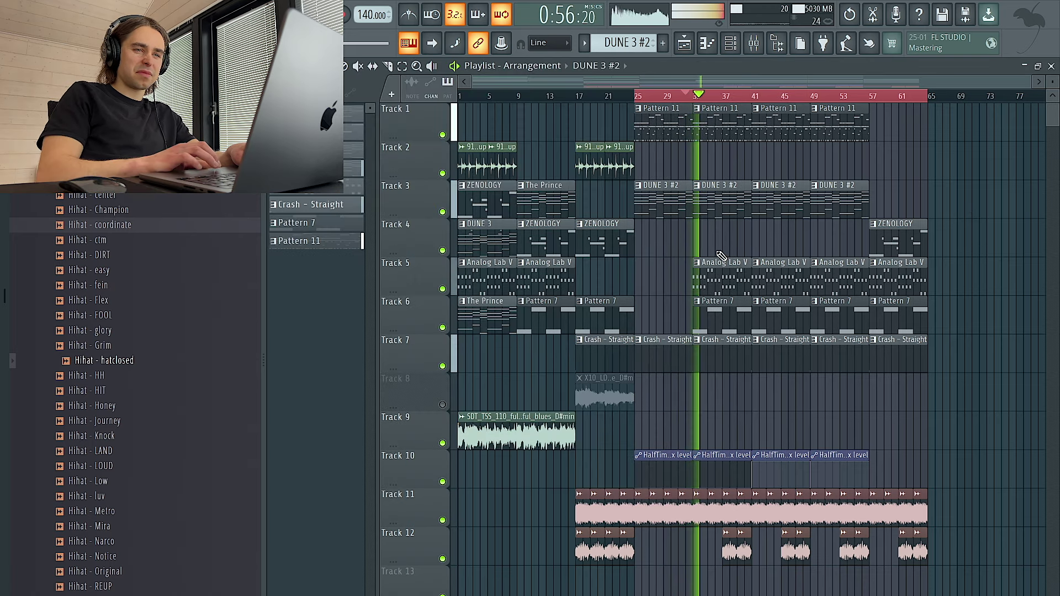
pyautogui.click(731, 47)
pyautogui.click(732, 43)
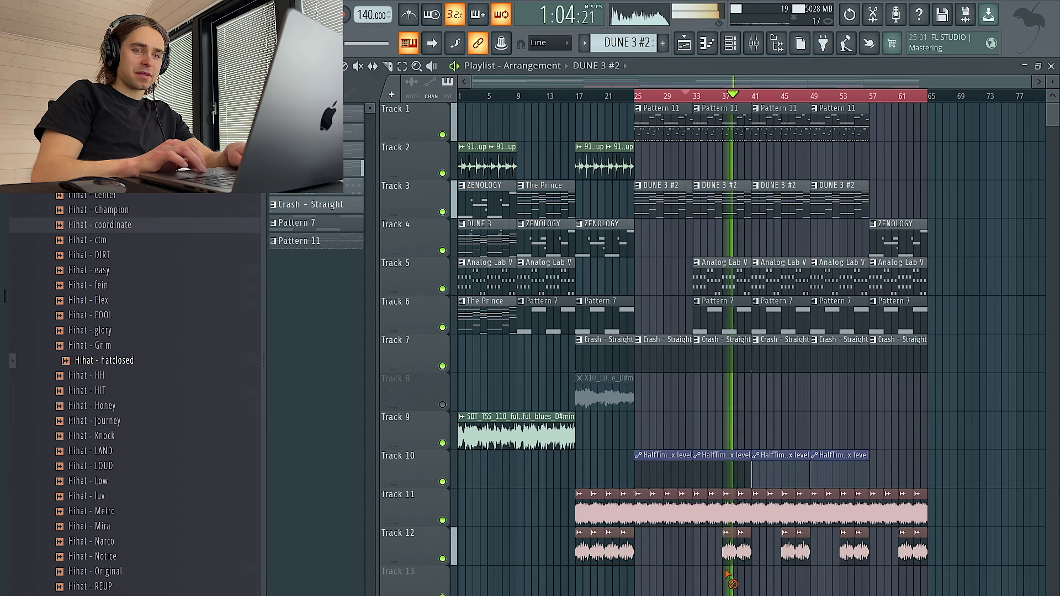
# Add a new The Prince instrument channel and move its plugin window clear for editing.
pyautogui.click(733, 43)
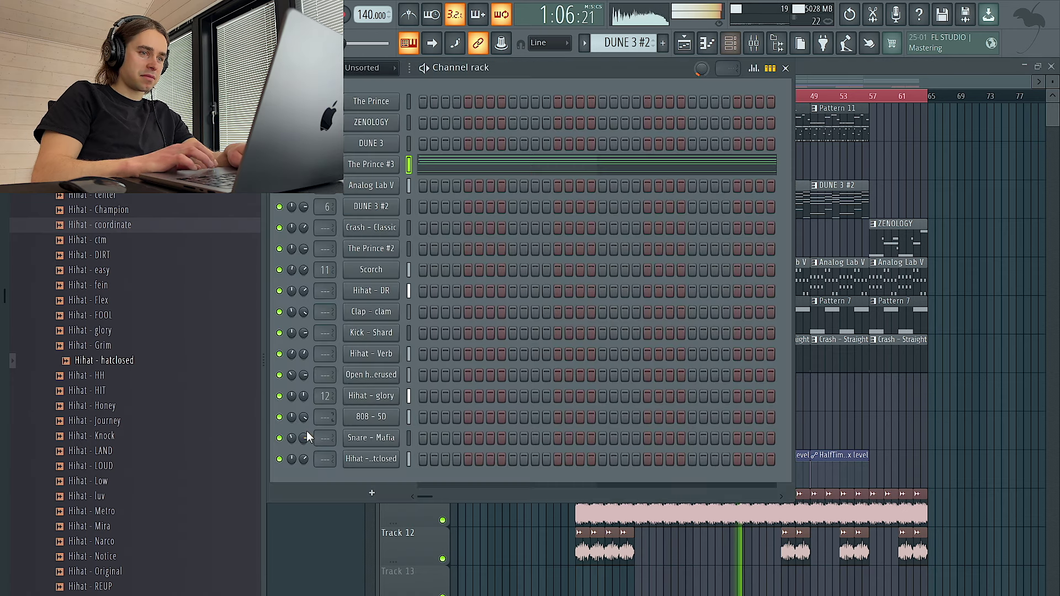
pyautogui.click(372, 495)
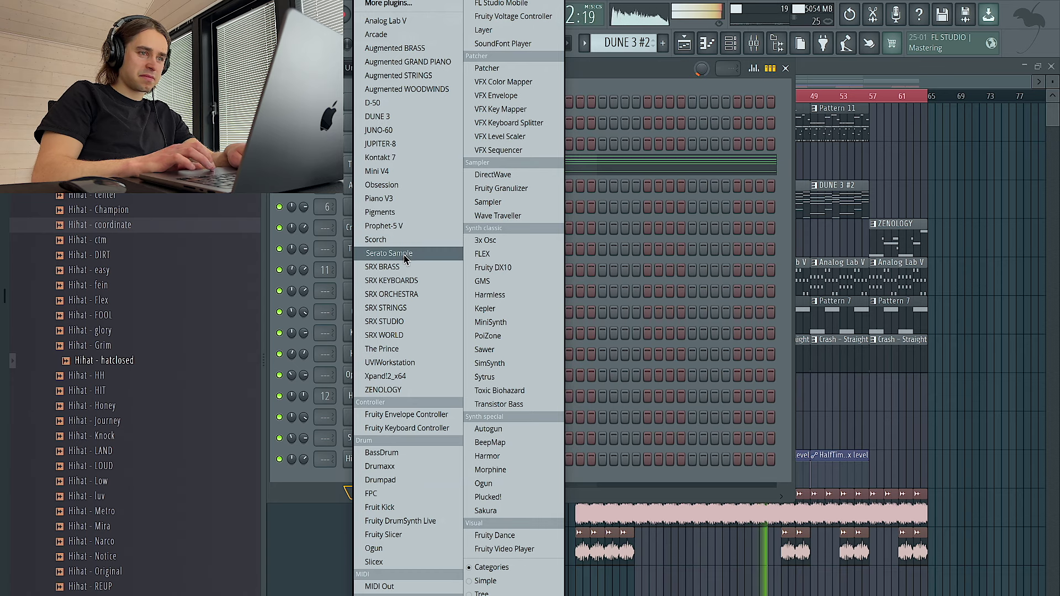
pyautogui.click(396, 356)
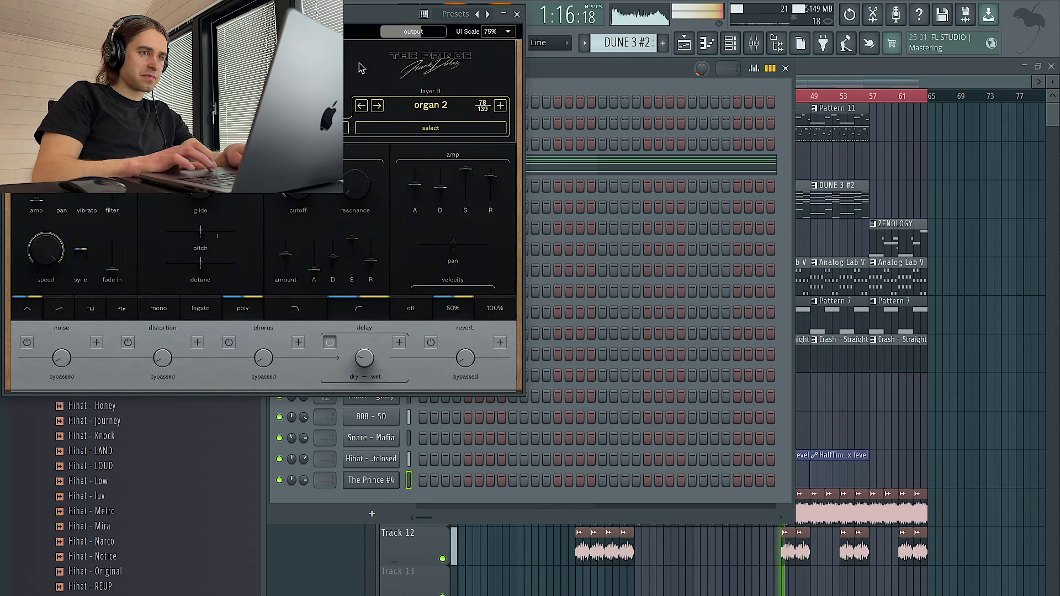
pyautogui.moveTo(324, 24); pyautogui.dragTo(494, 164)
# Switch The Prince to its leads category and advance through the presets to curvy road.
pyautogui.click(411, 211)
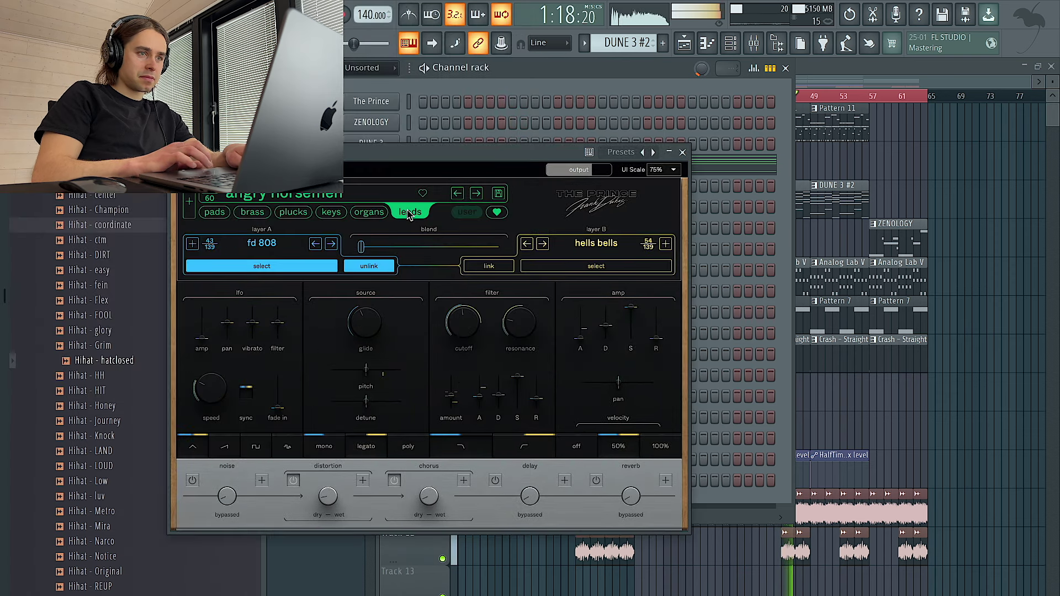
pyautogui.click(475, 194)
pyautogui.click(474, 193)
pyautogui.click(474, 193)
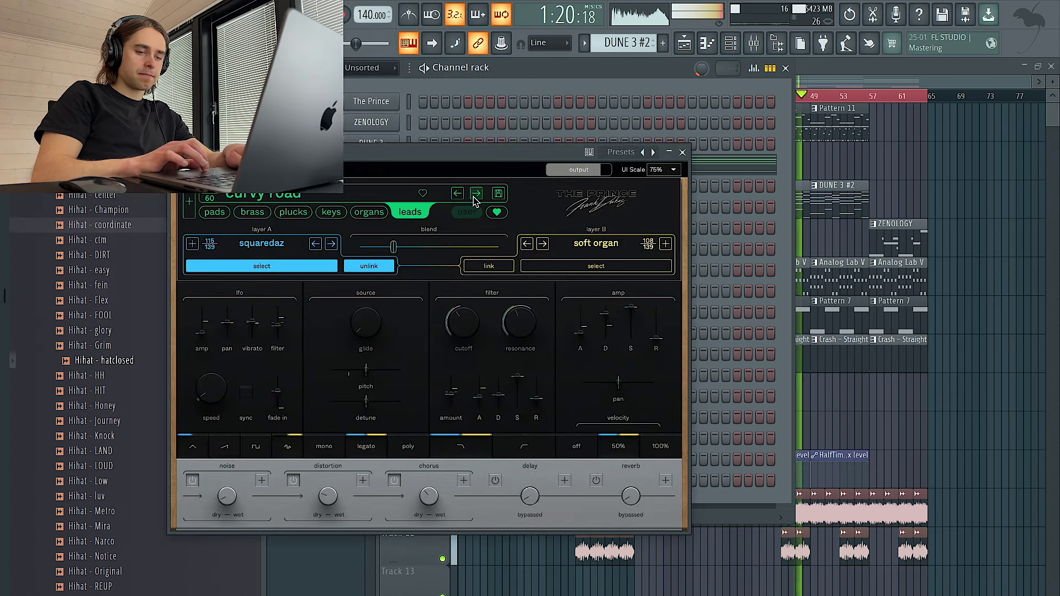
# Audition The Prince's lead presets onward from curvy road, stepping forward and back until imported oven is loaded.
pyautogui.click(475, 194)
pyautogui.click(474, 194)
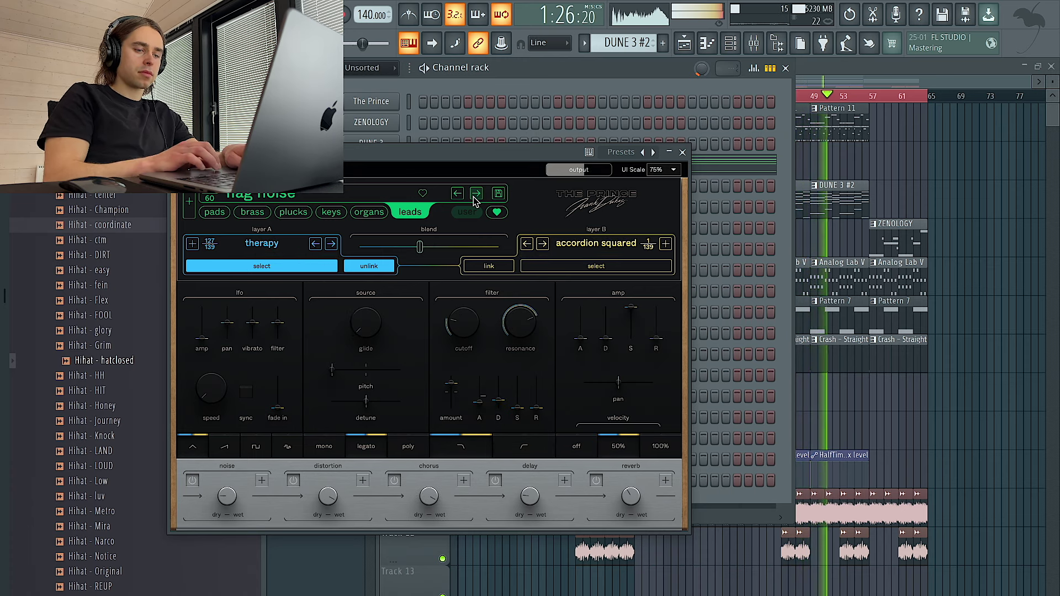
pyautogui.click(474, 194)
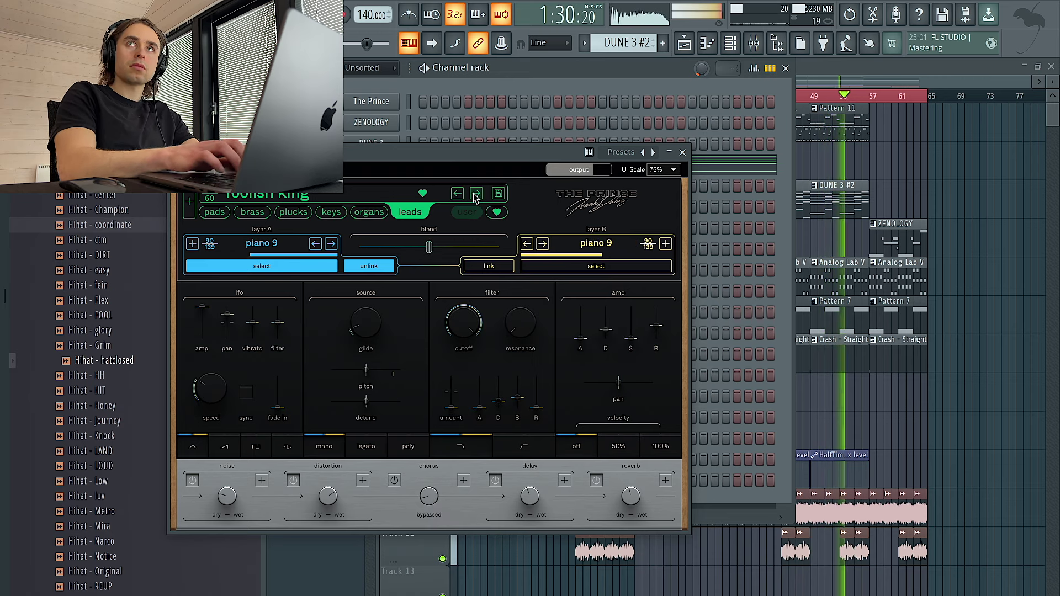
pyautogui.click(475, 193)
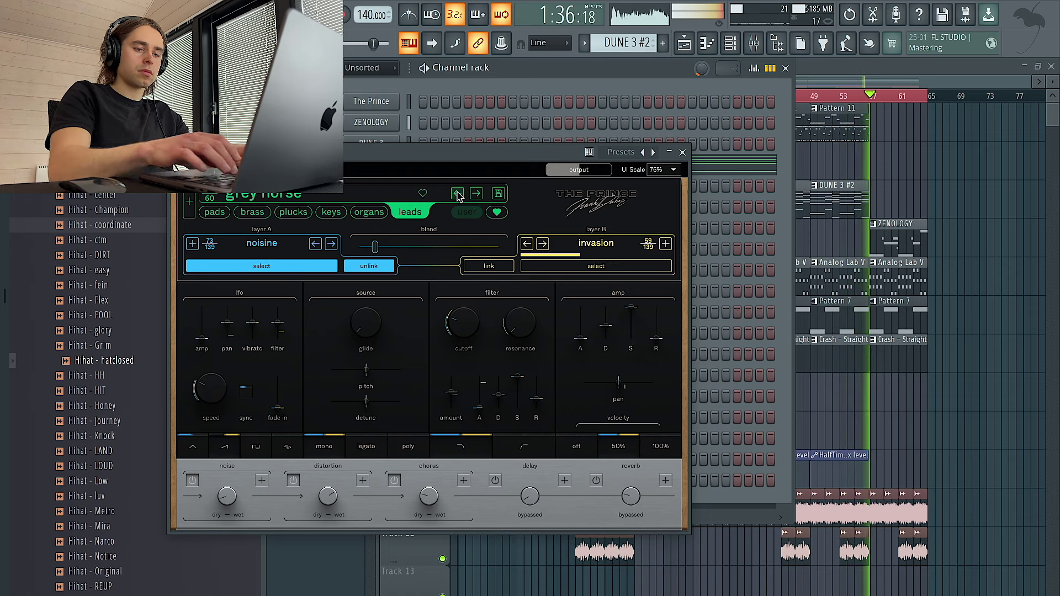
pyautogui.click(457, 194)
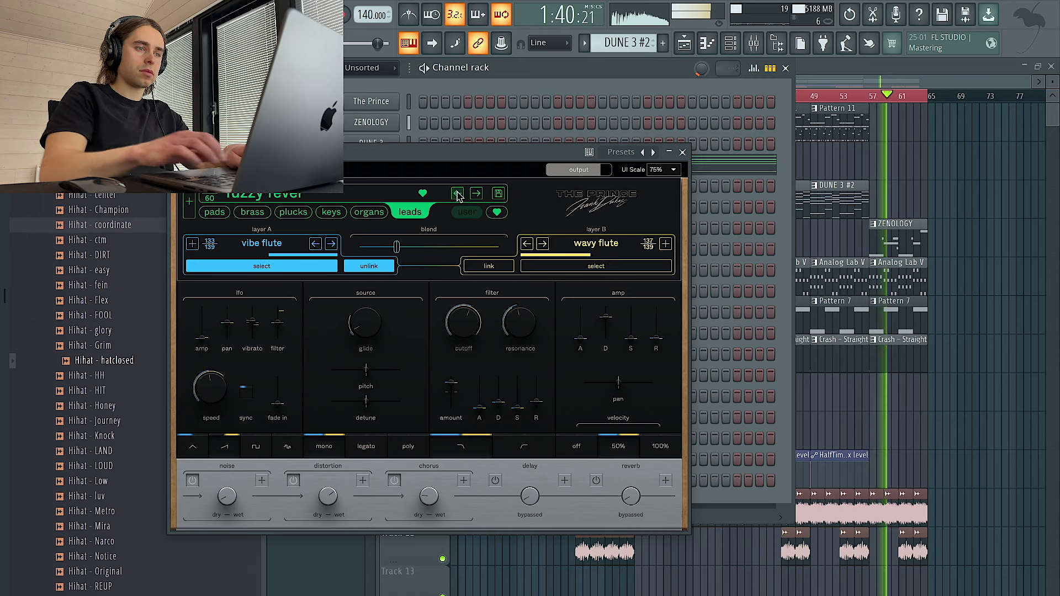
pyautogui.click(477, 196)
pyautogui.click(478, 198)
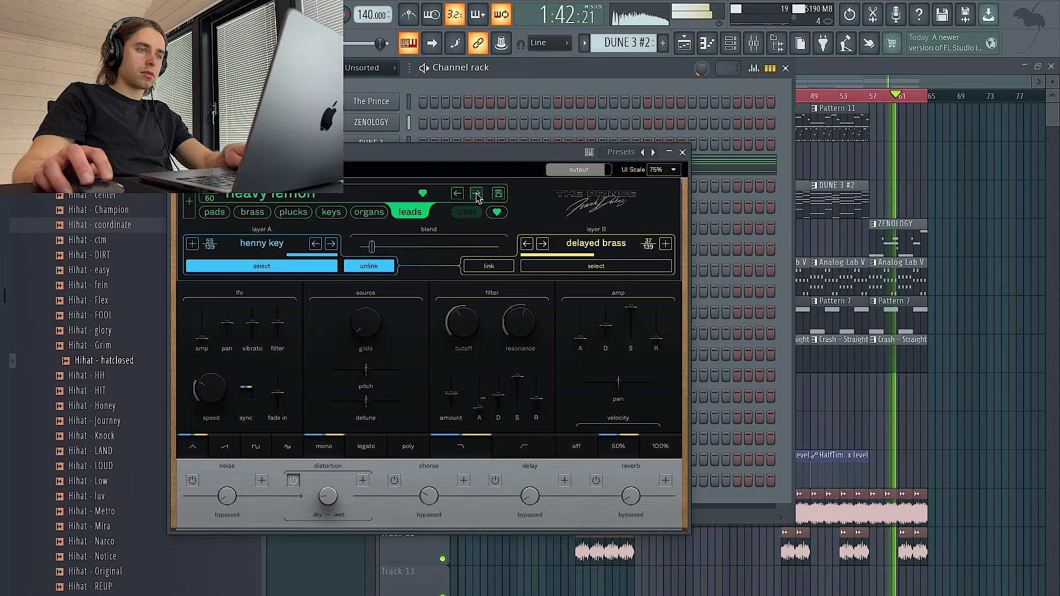
pyautogui.click(478, 197)
pyautogui.click(478, 197)
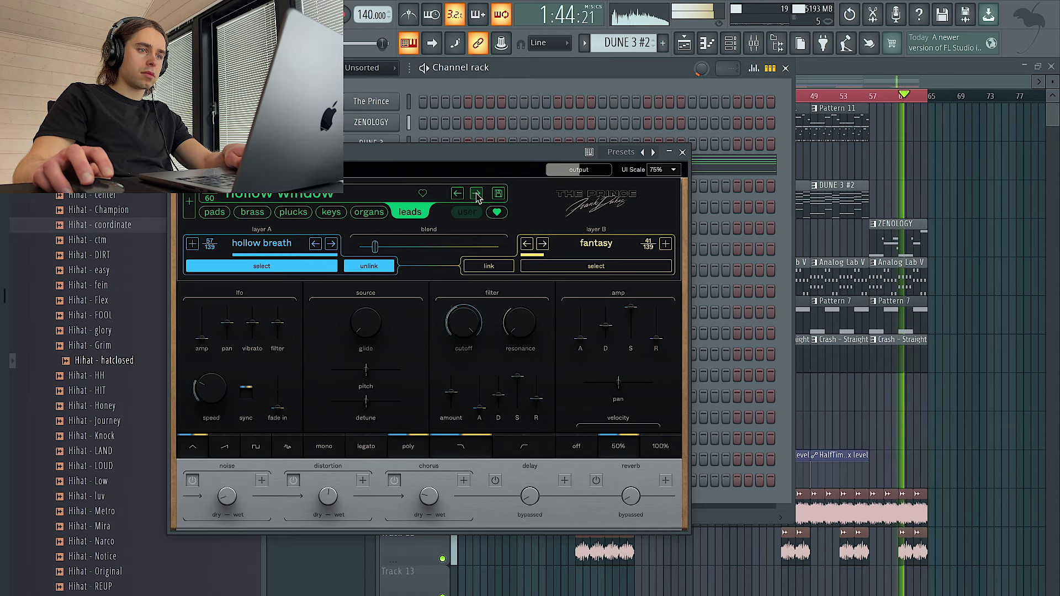
pyautogui.click(478, 198)
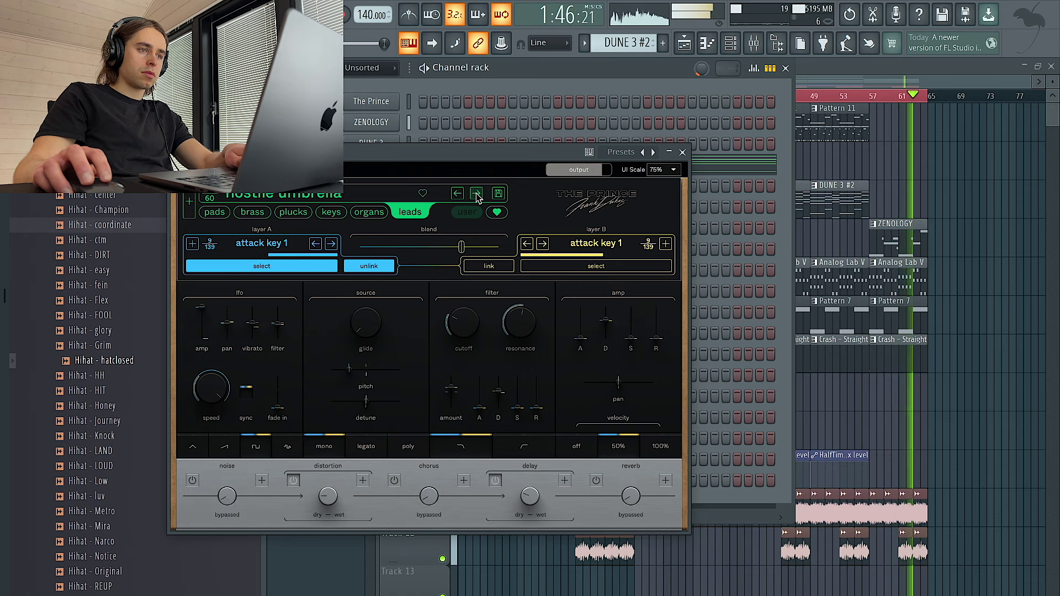
pyautogui.click(478, 197)
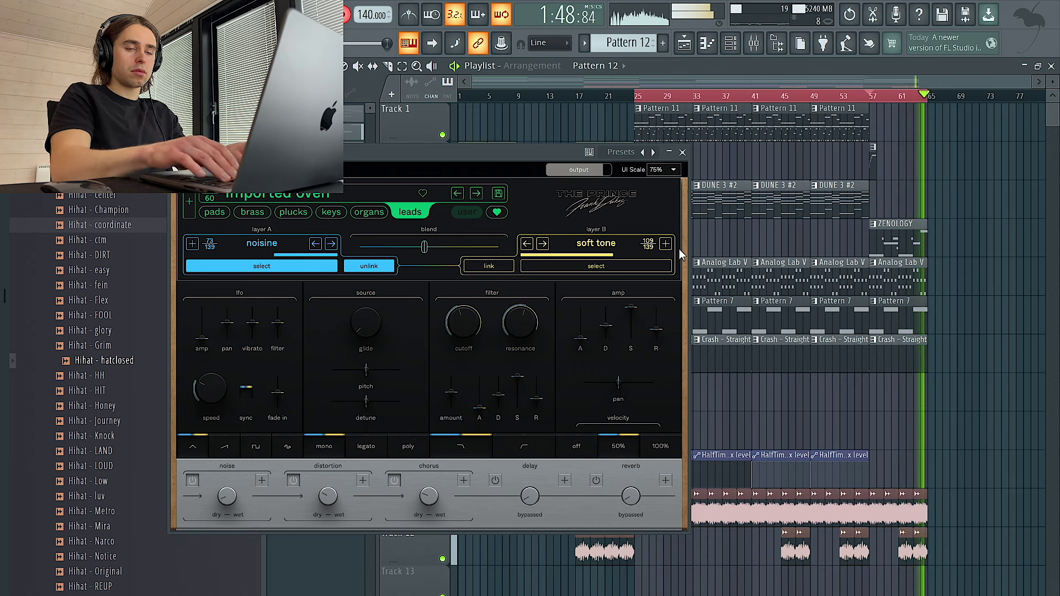
# Stop playback, close The Prince's window, and open the Pattern 12 clip at bar 57 in the piano roll.
pyautogui.press('space')
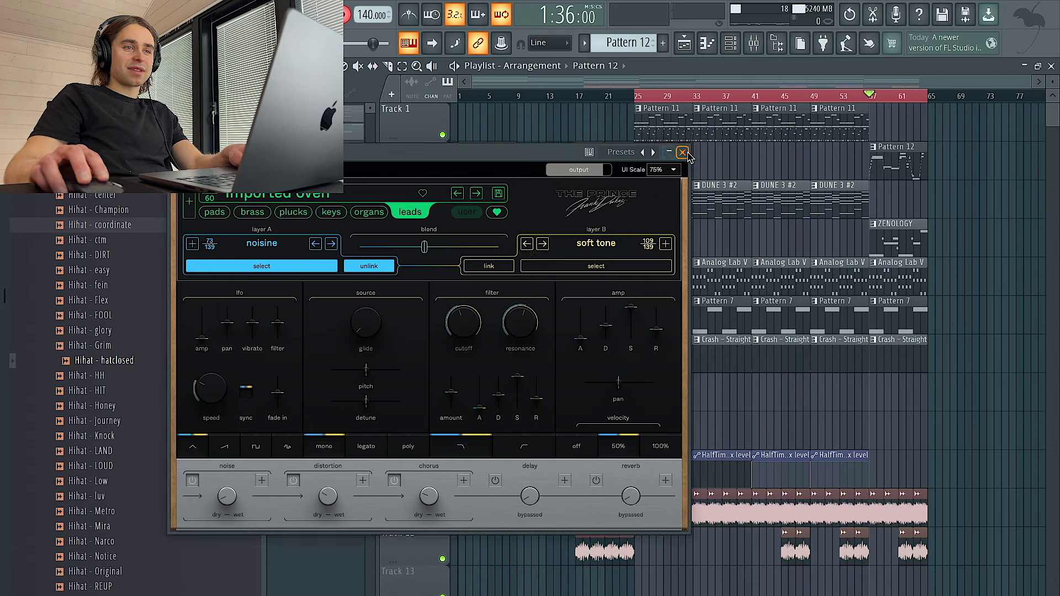
pyautogui.click(683, 152)
pyautogui.doubleClick(906, 175)
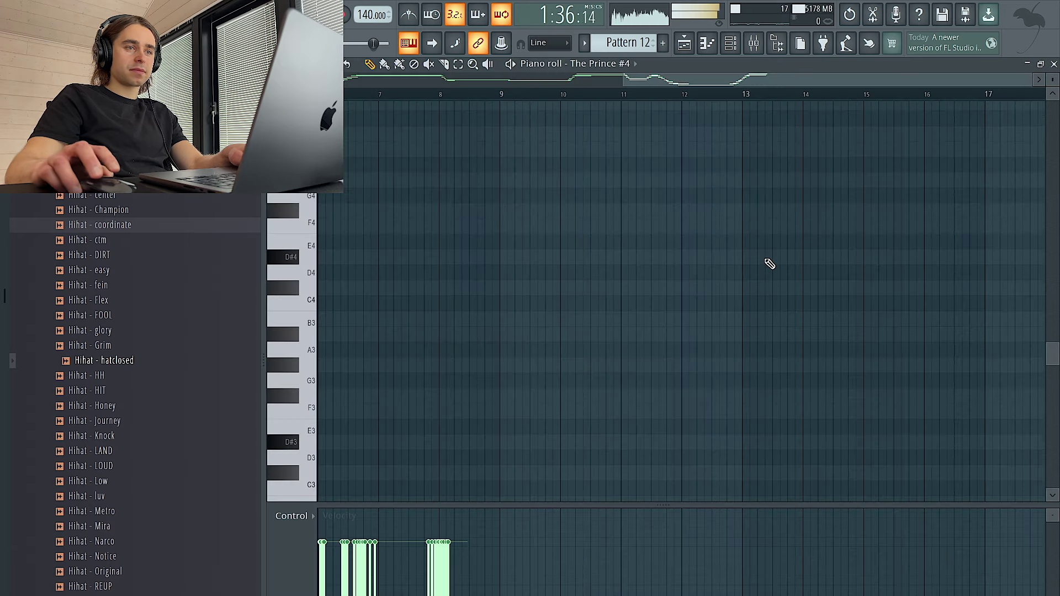
# Play back the recorded Pattern 12 melody and slightly trim the end of its first long F7 note.
pyautogui.press('space')
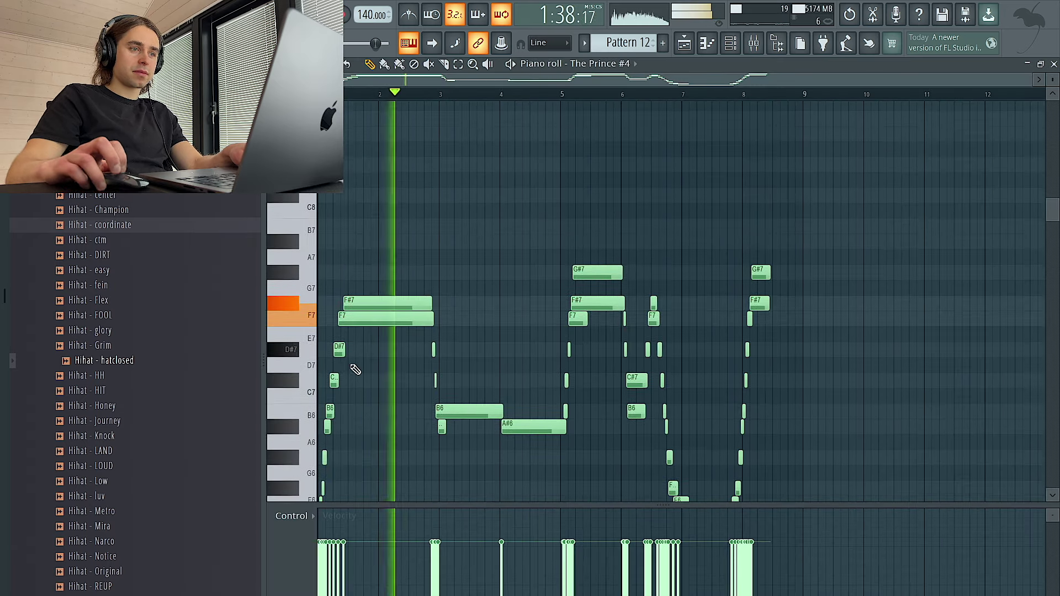
pyautogui.scroll(4, 458, 331)
pyautogui.press('space')
pyautogui.press('space')
pyautogui.moveTo(531, 319)
pyautogui.mouseDown()
pyautogui.moveTo(363, 319)
pyautogui.moveTo(529, 319)
pyautogui.mouseUp()
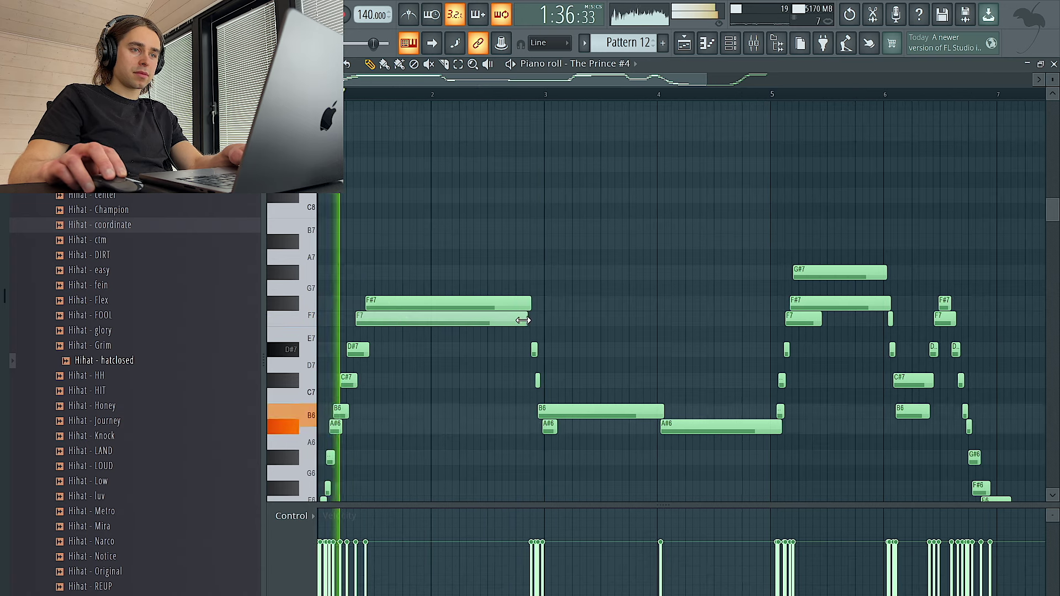
pyautogui.scroll(-3, 530, 326)
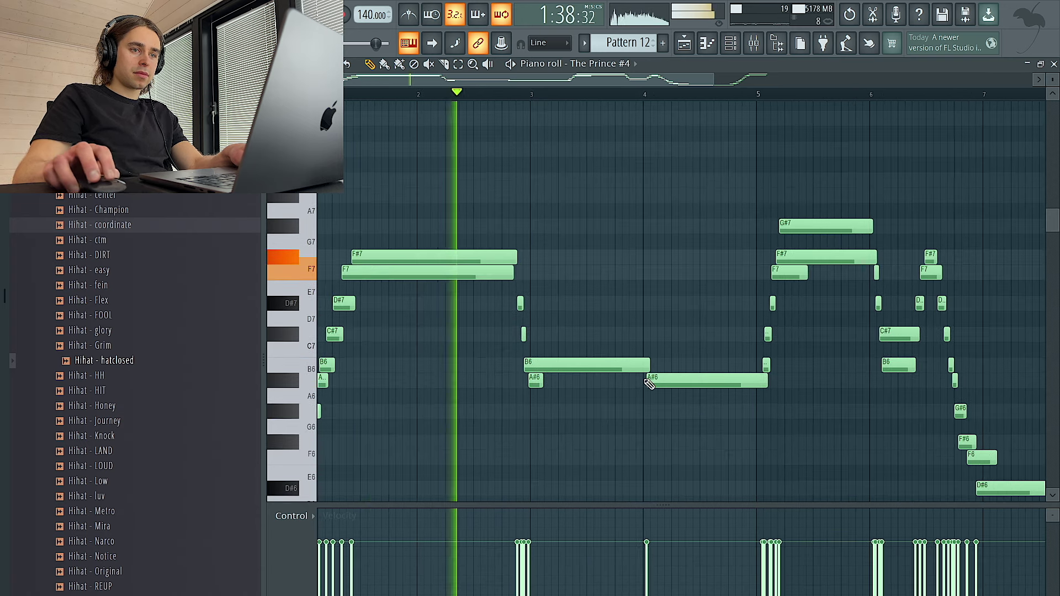
pyautogui.press('space')
pyautogui.press('space')
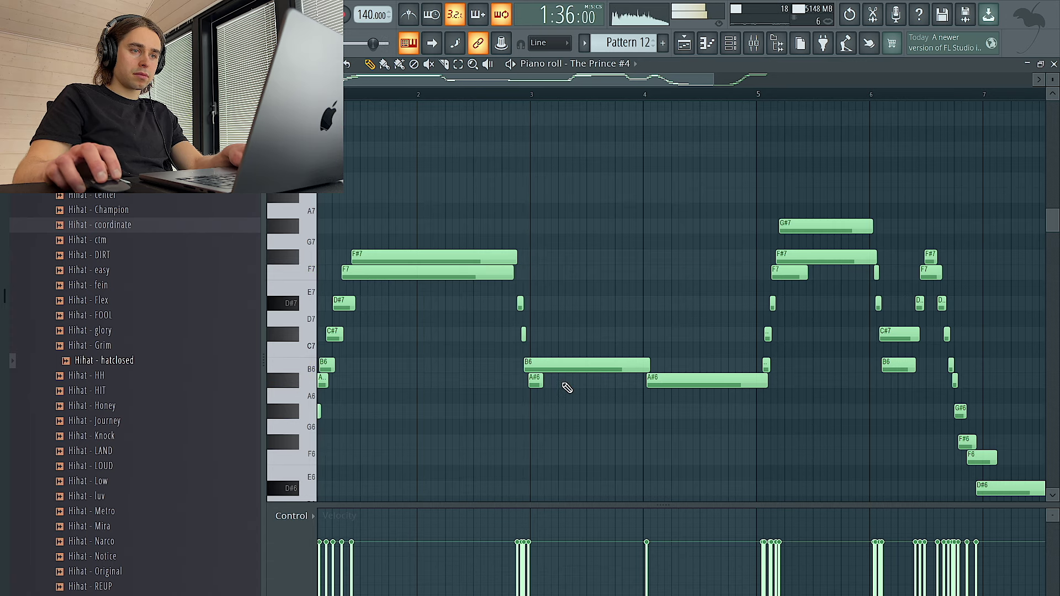
# Replace the A#6 note at bar 4 by lengthening the short A#6 note at bar 3 to just before bar 5.
pyautogui.moveTo(538, 378); pyautogui.dragTo(635, 379)
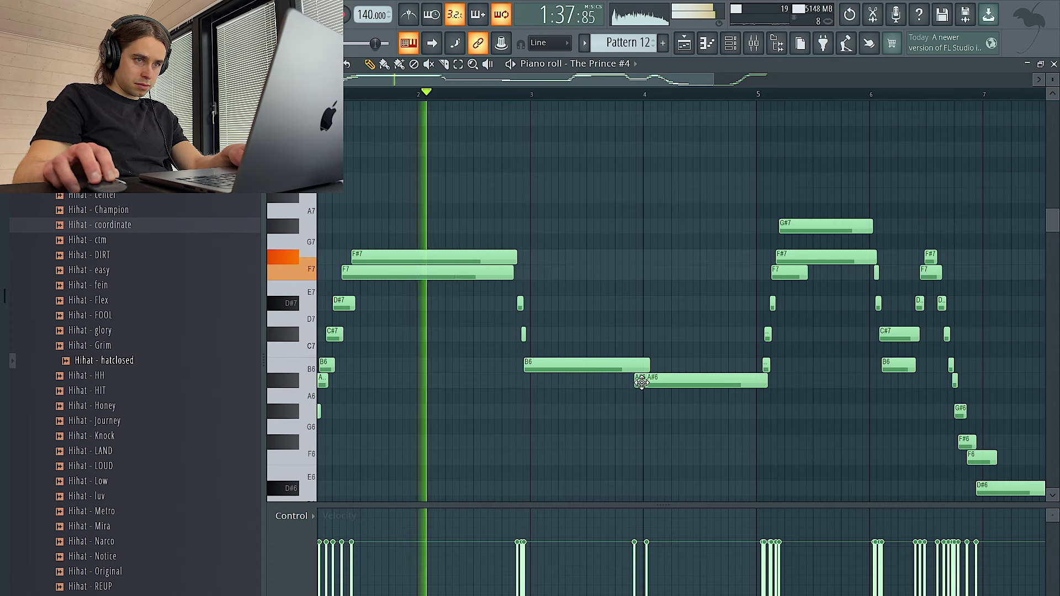
pyautogui.hotkey('ctrl', 'z')
pyautogui.moveTo(539, 380); pyautogui.dragTo(745, 380)
pyautogui.press('space')
pyautogui.press('space')
pyautogui.rightClick(662, 380)
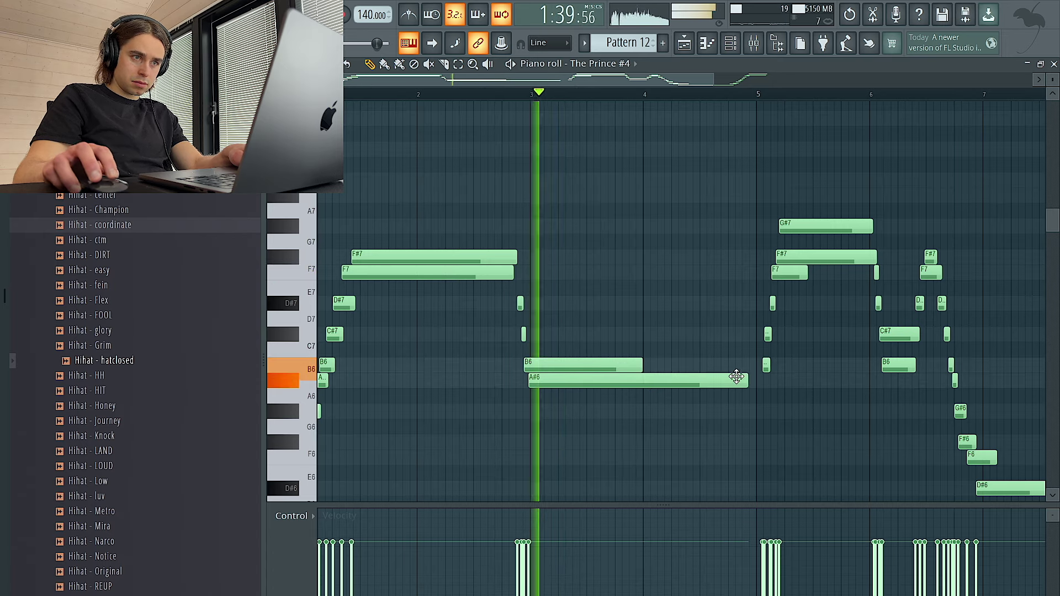
# Delete the melody notes from bar 5 onward and duplicate the remaining four-bar phrase into bars 5 to 8.
pyautogui.scroll(-3, 711, 374)
pyautogui.scroll(-4, 941, 388)
pyautogui.moveTo(941, 388); pyautogui.dragTo(502, 104)
pyautogui.scroll(3, 894, 291)
pyautogui.press('Delete')
pyautogui.hotkey('ctrl', 'a')
pyautogui.hotkey('ctrl', 'b')
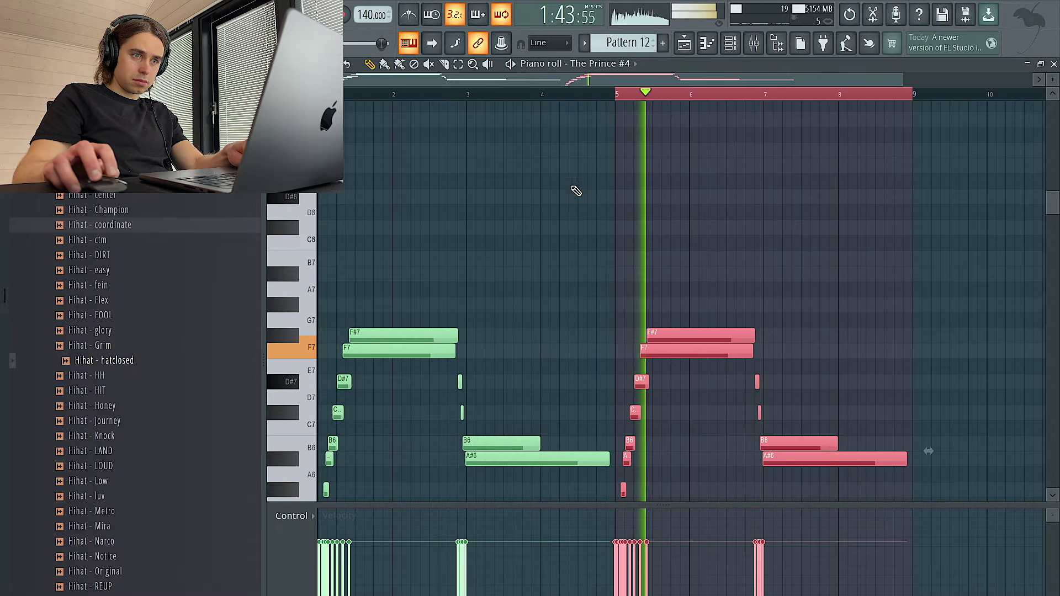
# Add a transposed copy of the rising run at bar 8, ending on long G#7 and A#7 notes, and audition it.
pyautogui.scroll(-3, 635, 182)
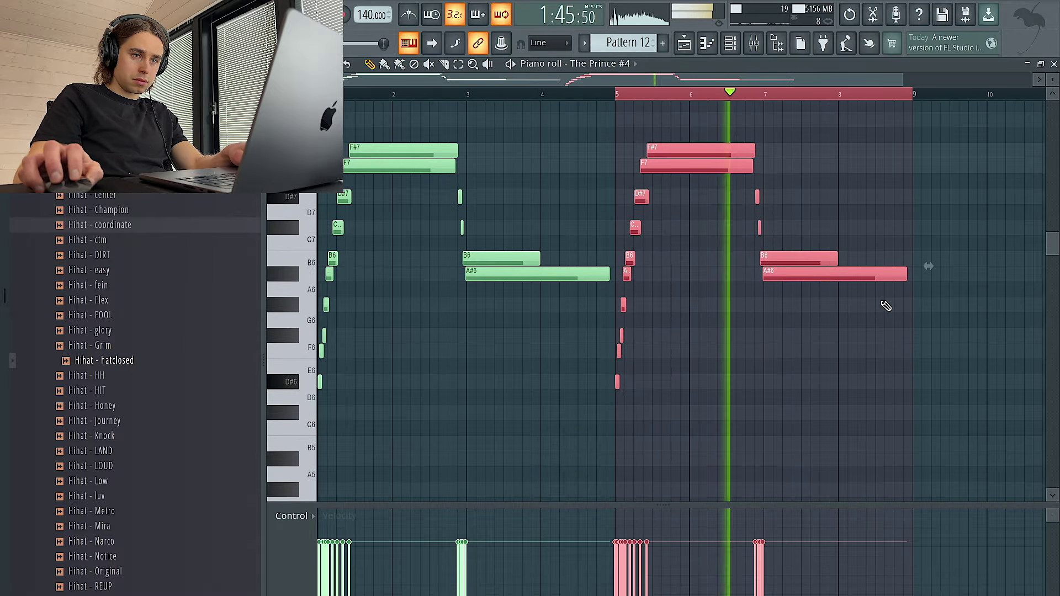
pyautogui.hscroll(1, 856, 281)
pyautogui.keyDown('ctrl'); pyautogui.click(813, 299); pyautogui.keyUp('ctrl')
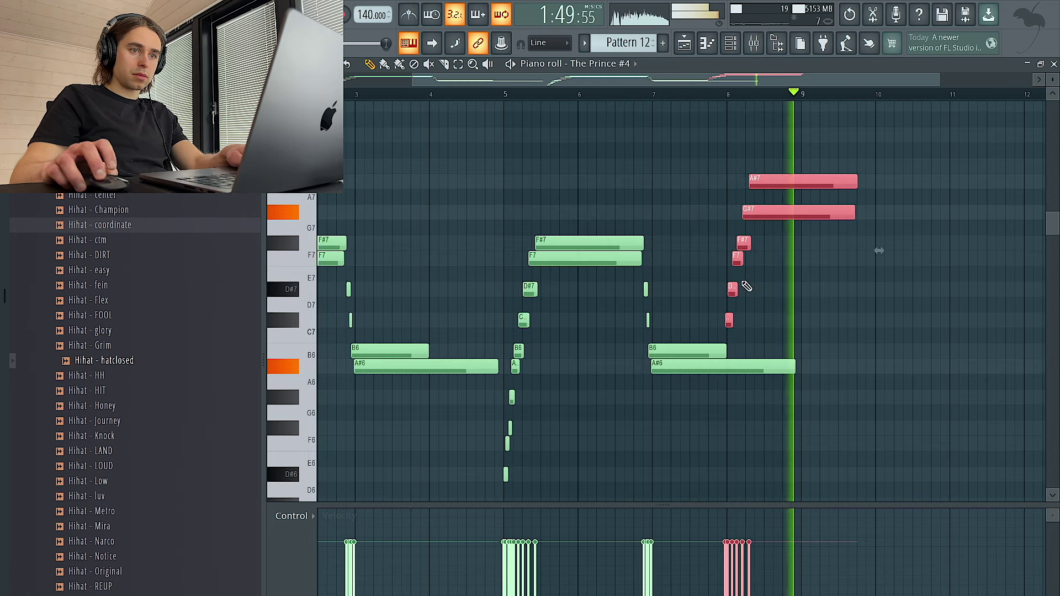
pyautogui.click(723, 97)
pyautogui.press('space')
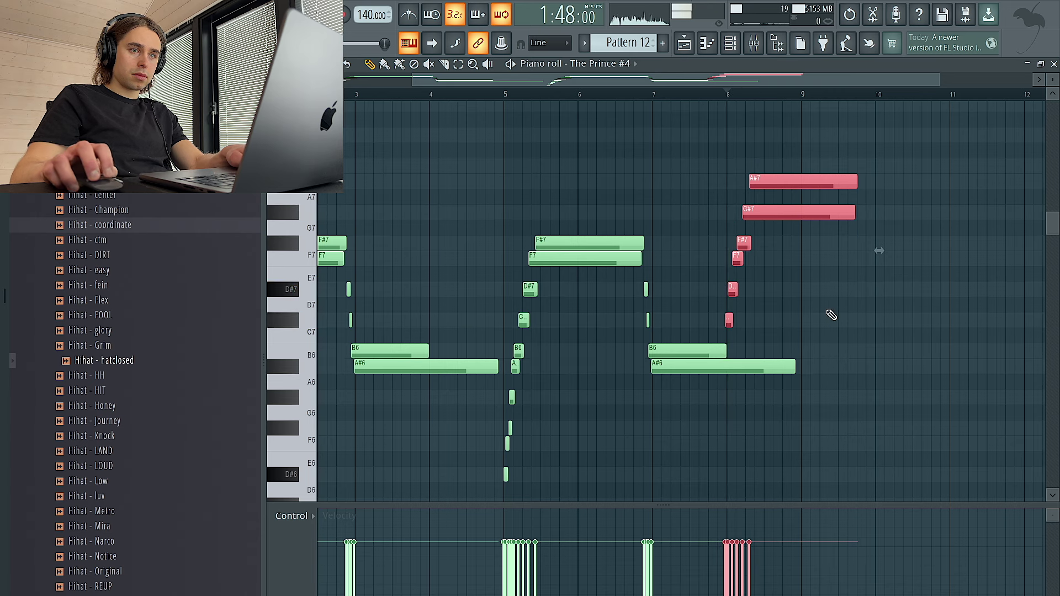
# Replace the short notes of the bar 8 run with a copy of the opening grace notes, adjust their pitch, and audition the transition.
pyautogui.moveTo(820, 344); pyautogui.dragTo(707, 234)
pyautogui.press('Delete')
pyautogui.moveTo(557, 497); pyautogui.dragTo(734, 200)
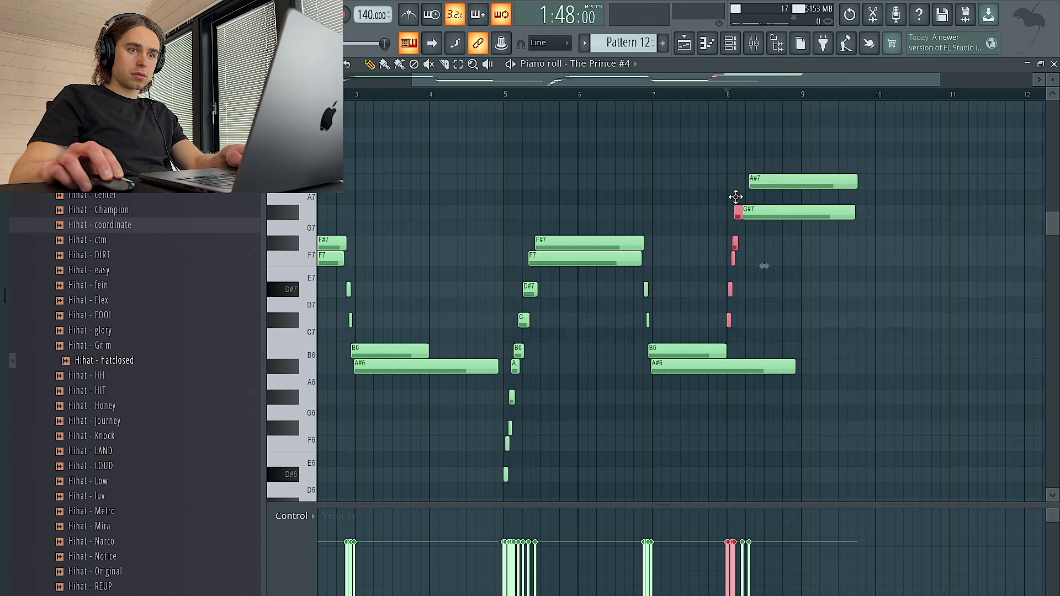
pyautogui.press('space')
pyautogui.press('space')
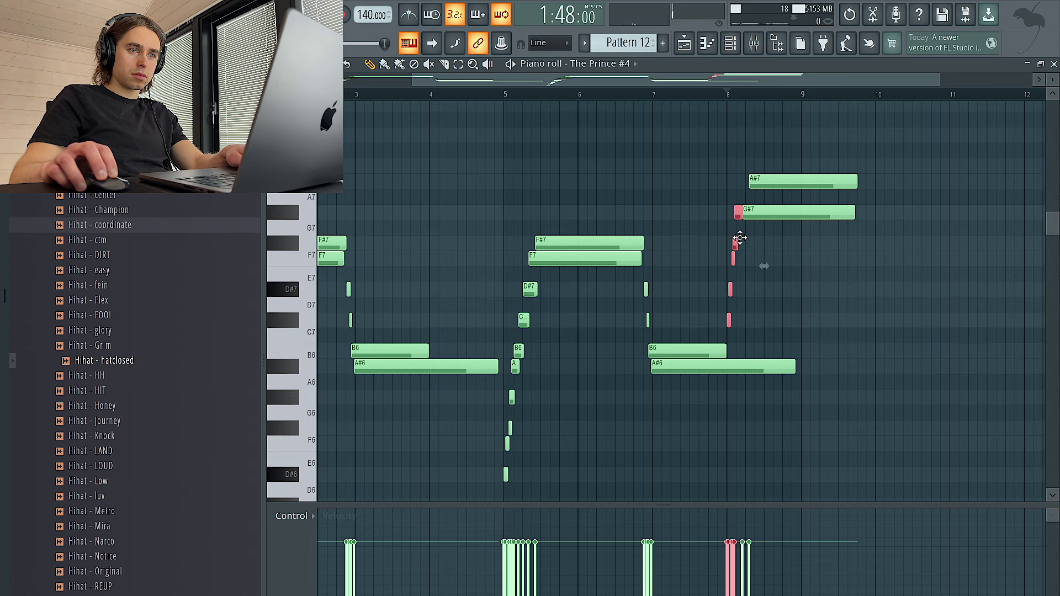
pyautogui.press('space')
pyautogui.press('space')
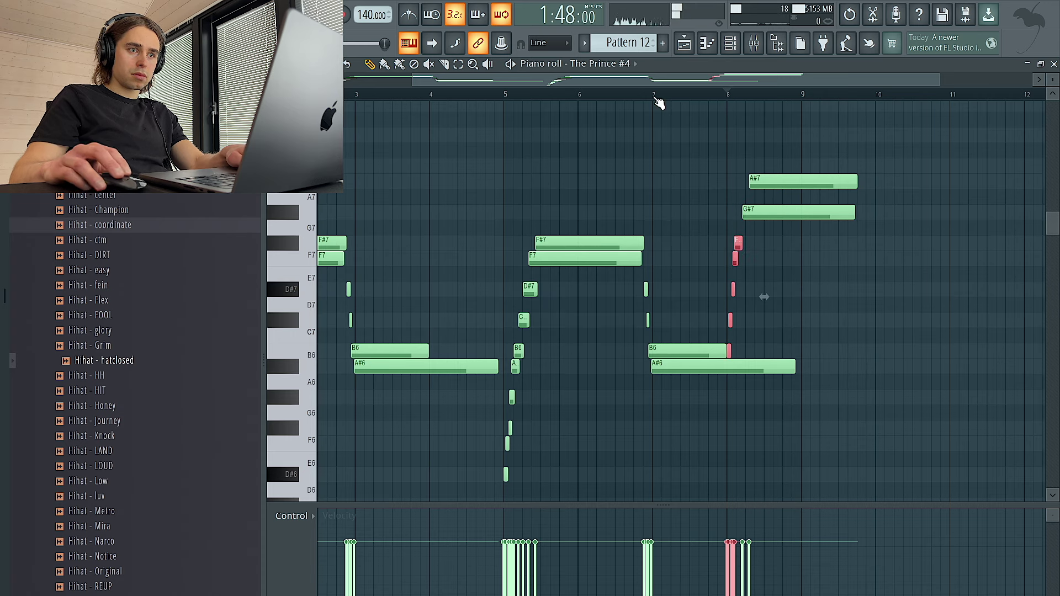
pyautogui.click(656, 98)
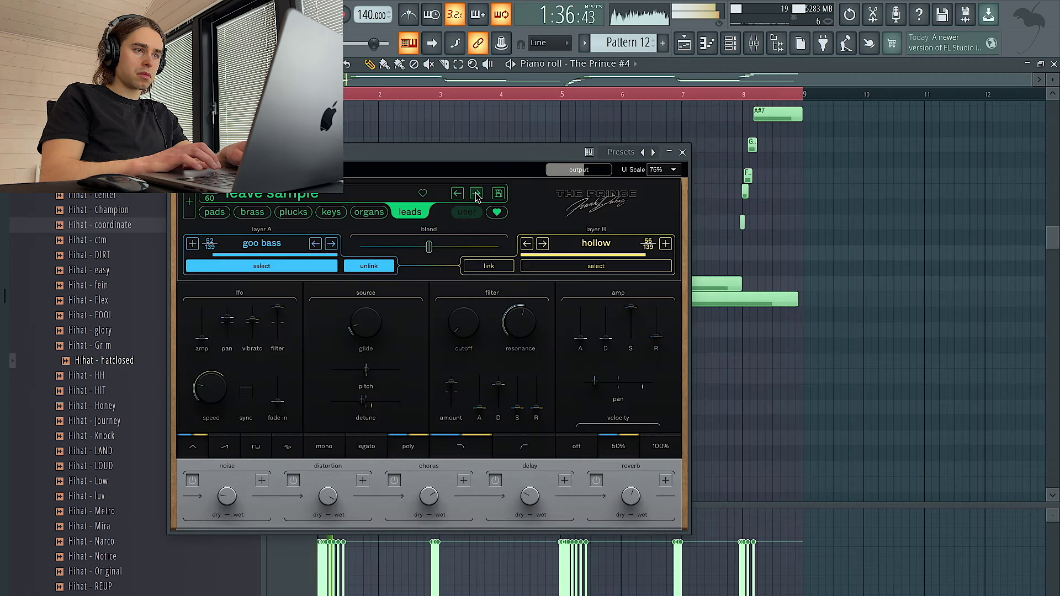
# Switch The Prince from leave sample to the lethal opponent preset and try out a G#6 note at bar 4 of the melody.
pyautogui.click(476, 194)
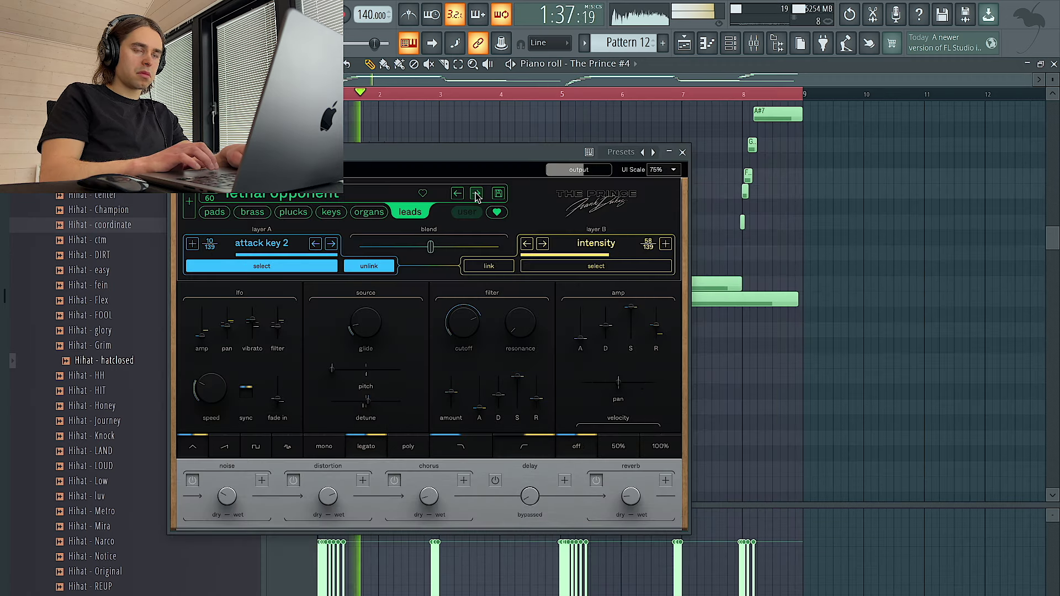
pyautogui.click(683, 152)
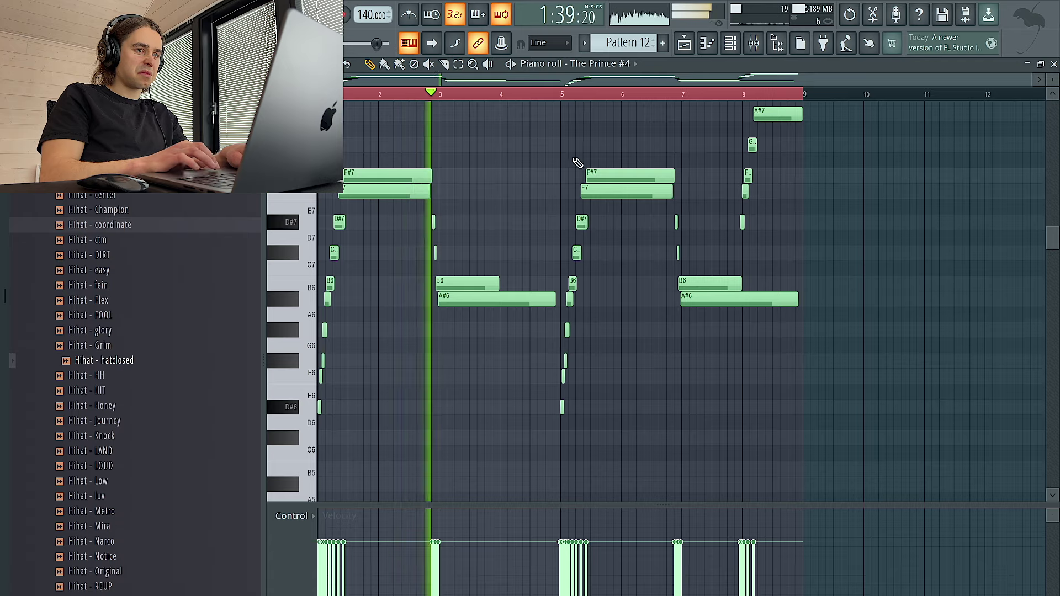
pyautogui.click(502, 330)
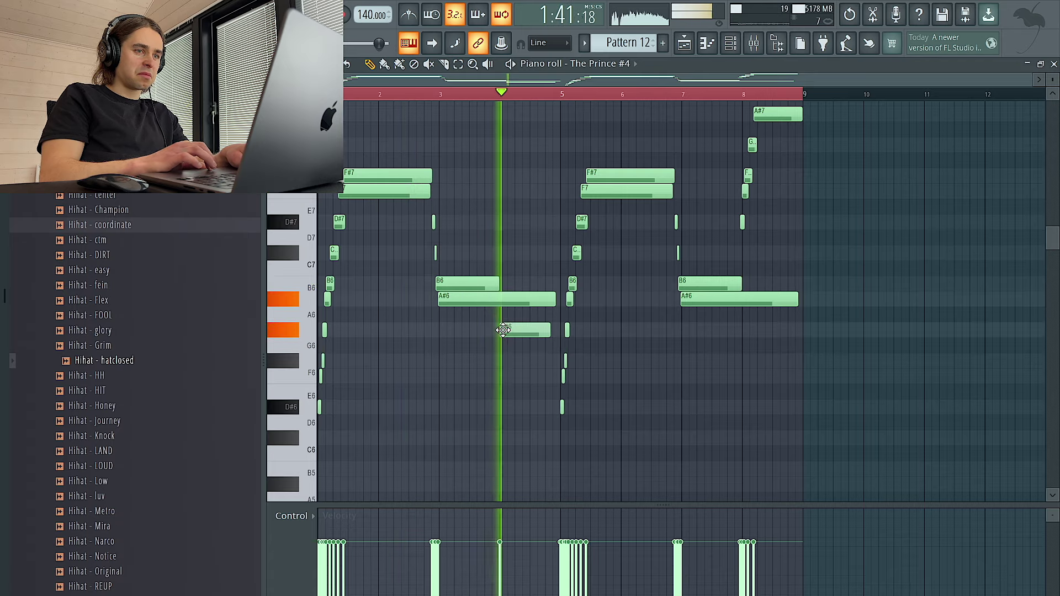
pyautogui.rightClick(503, 330)
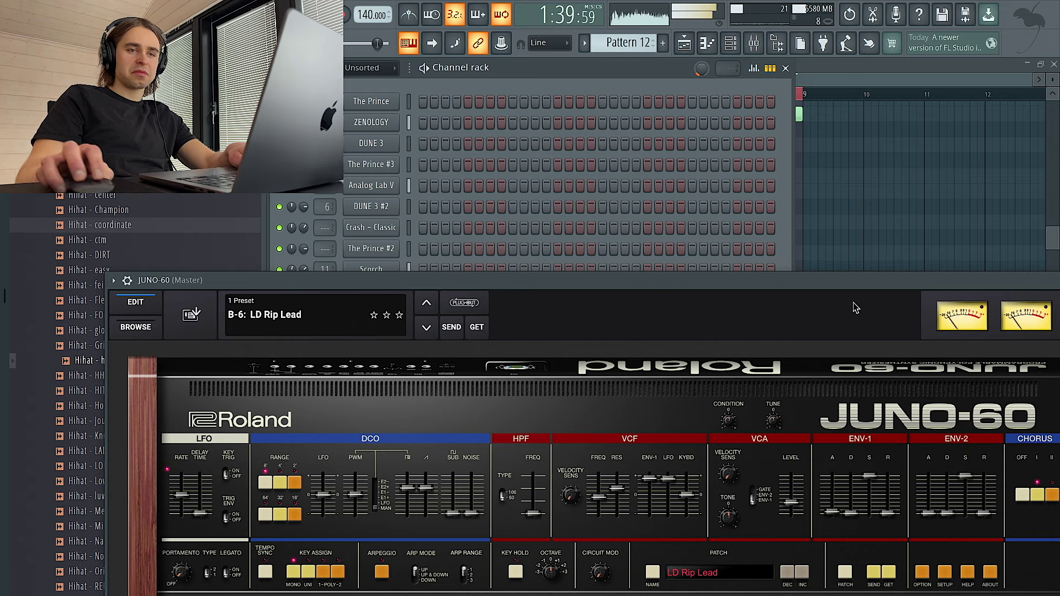
# Move the JUNO-60 window to view its LD Rip Lead controls, then close it to return to the melody.
pyautogui.moveTo(889, 282); pyautogui.dragTo(694, 200)
pyautogui.moveTo(607, 201); pyautogui.dragTo(646, 185)
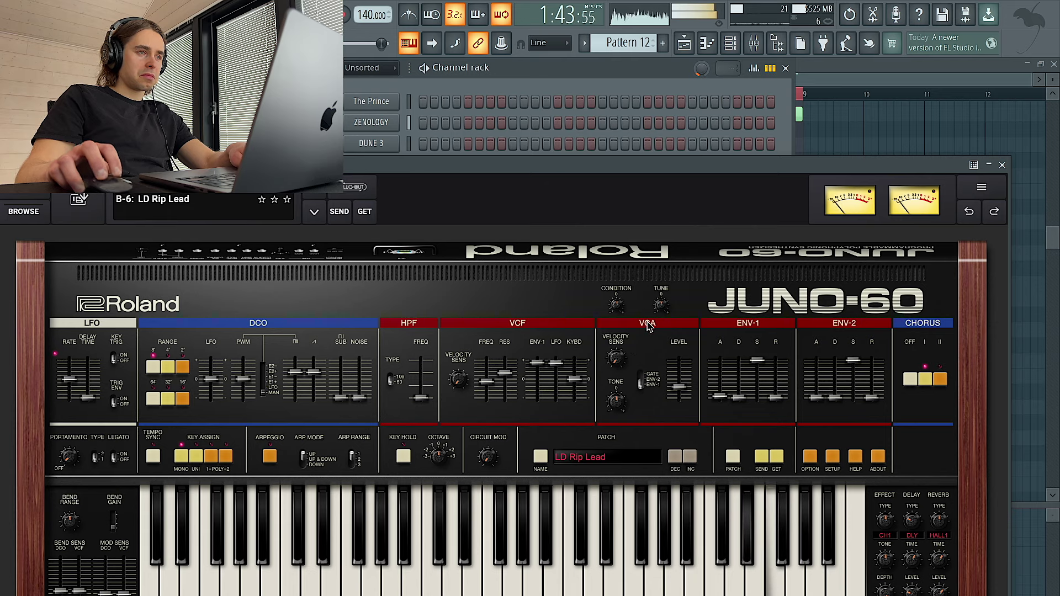
pyautogui.click(1003, 165)
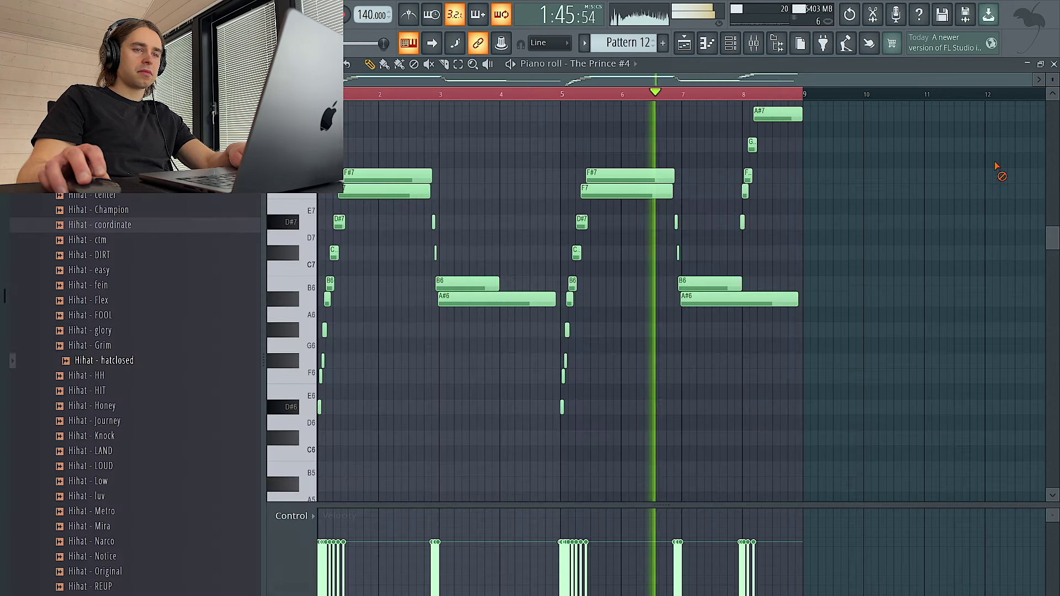
pyautogui.hscroll(2, 797, 311)
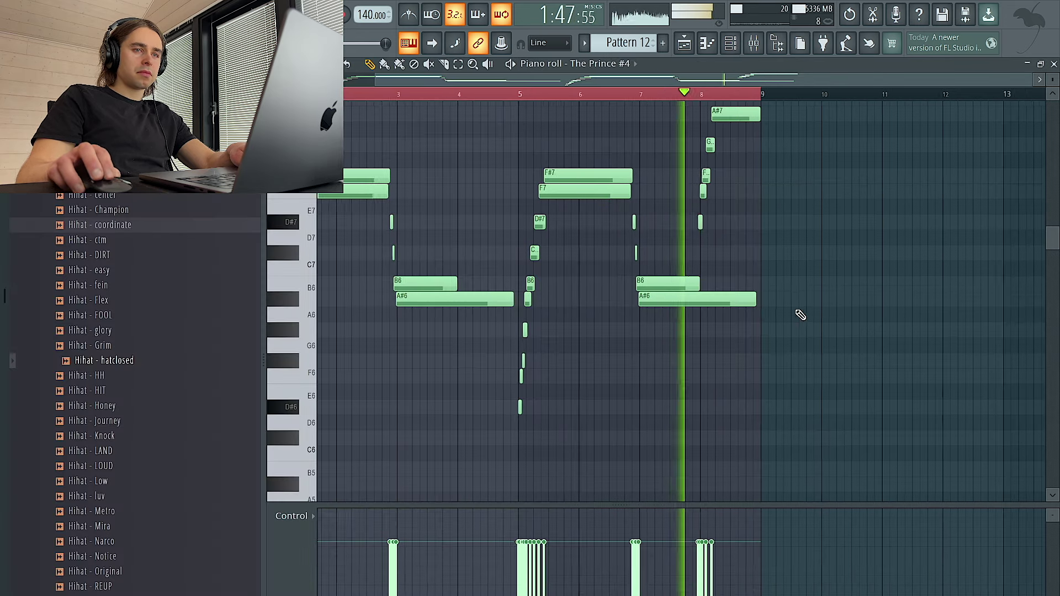
# Open The Prince from the channel rack to check its lethal opponent preset during playback, then put both windows away.
pyautogui.press('space')
pyautogui.press('F6')
pyautogui.press('space')
pyautogui.rightClick(383, 478)
pyautogui.click(369, 478)
pyautogui.click(369, 478)
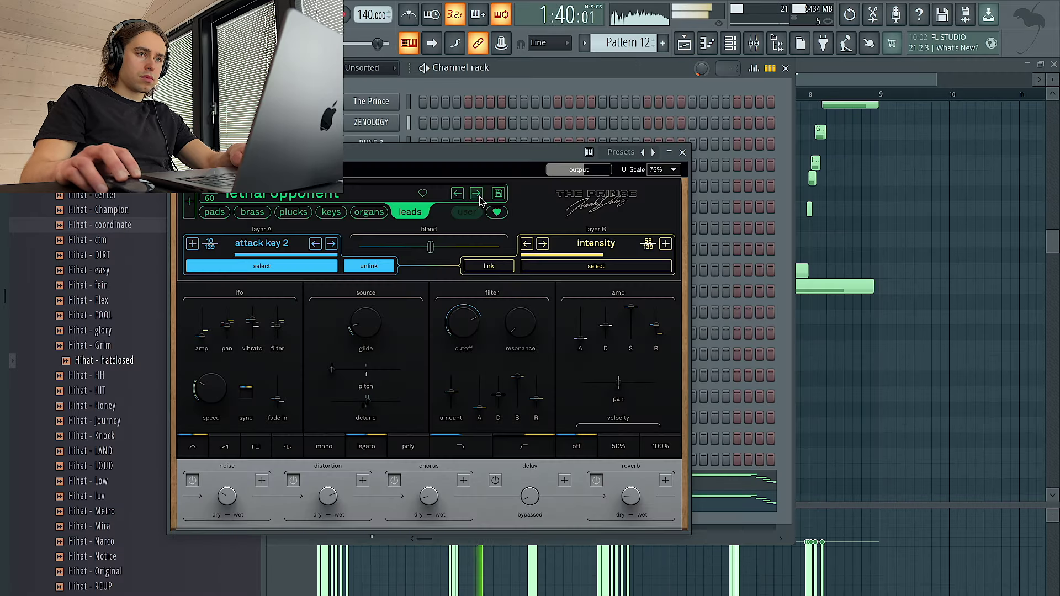
pyautogui.click(668, 153)
pyautogui.press('F6')
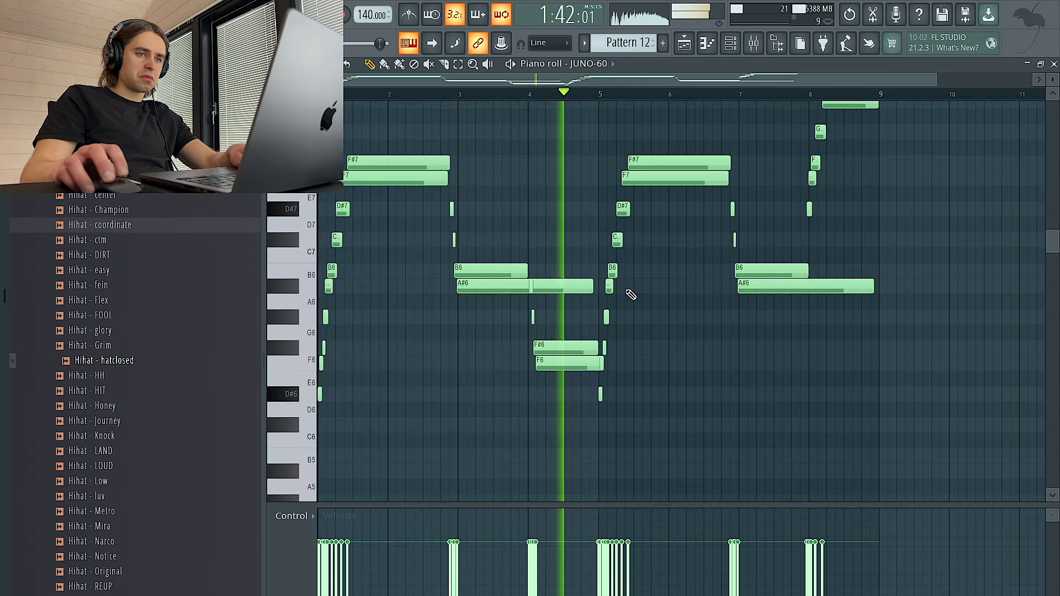
# Look over the piano roll's channel list for Pattern 12, then return to the playlist arrangement.
pyautogui.click(612, 64)
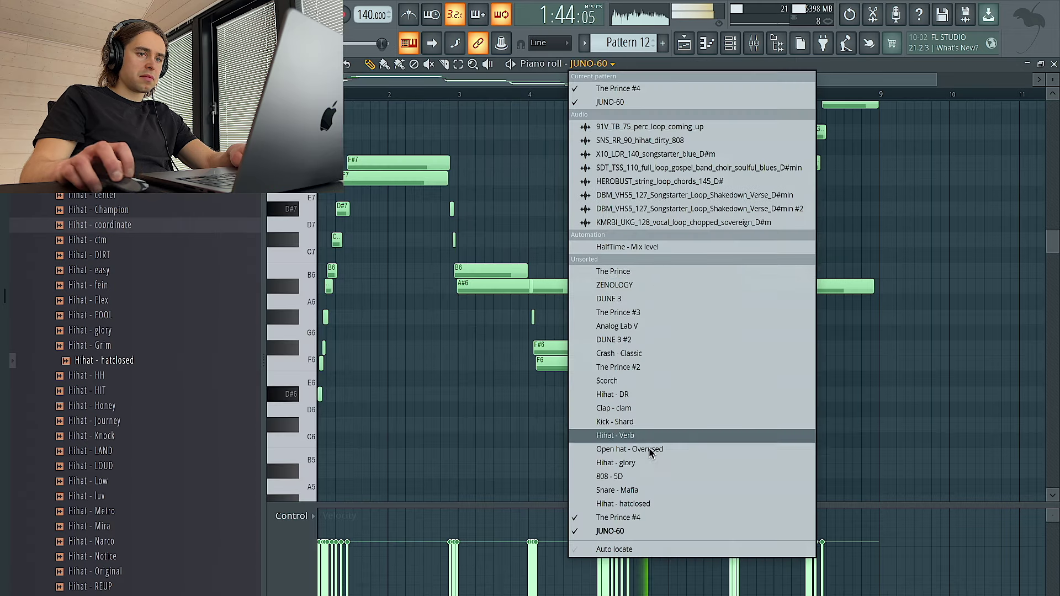
pyautogui.click(848, 430)
pyautogui.click(697, 45)
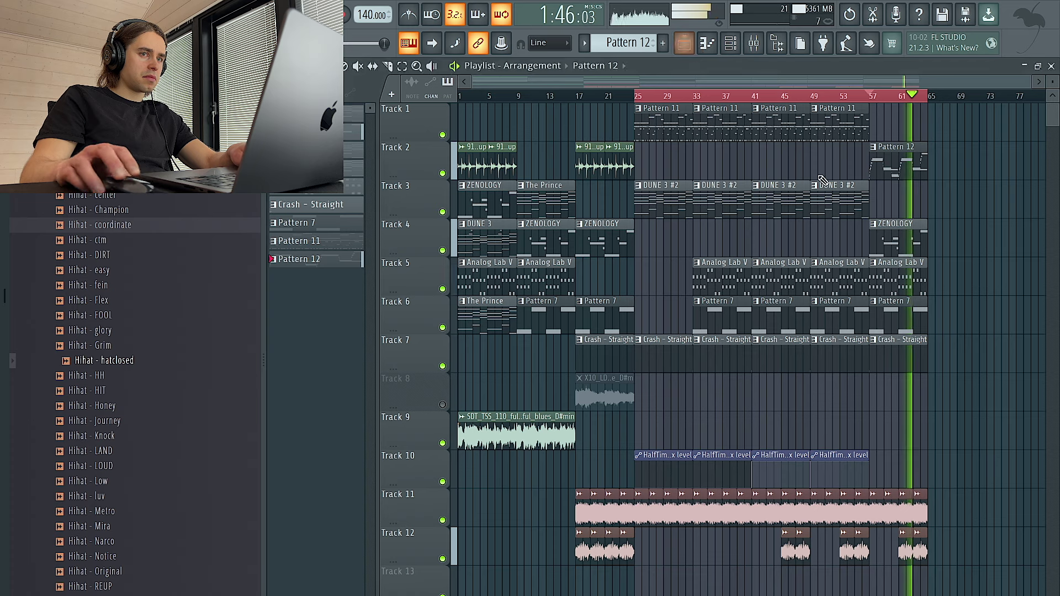
# Set the playback loop to bars 25–41, place Pattern 14 on Track 4 at bars 25 and 33, and open the pattern.
pyautogui.click(734, 46)
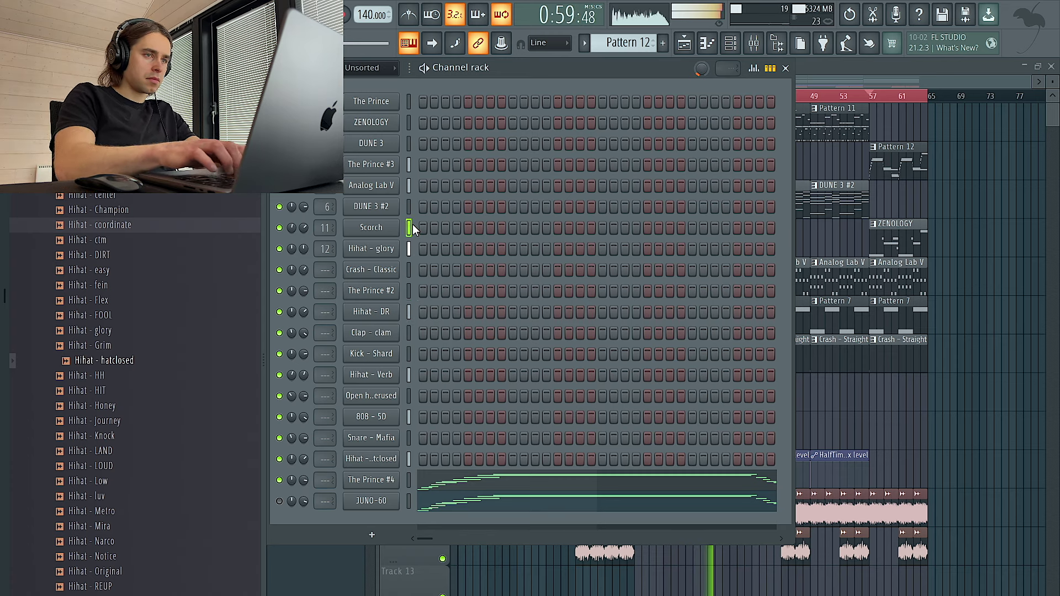
pyautogui.rightClick(885, 409)
pyautogui.moveTo(757, 97); pyautogui.dragTo(635, 95)
pyautogui.scroll(2, 629, 44)
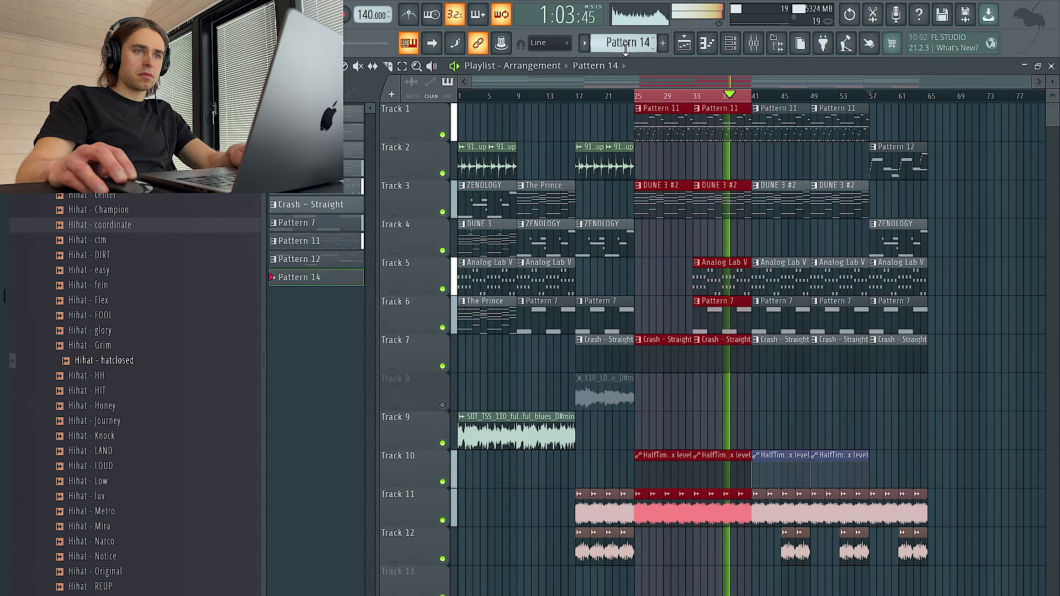
pyautogui.click(637, 247)
pyautogui.moveTo(647, 246); pyautogui.dragTo(694, 245)
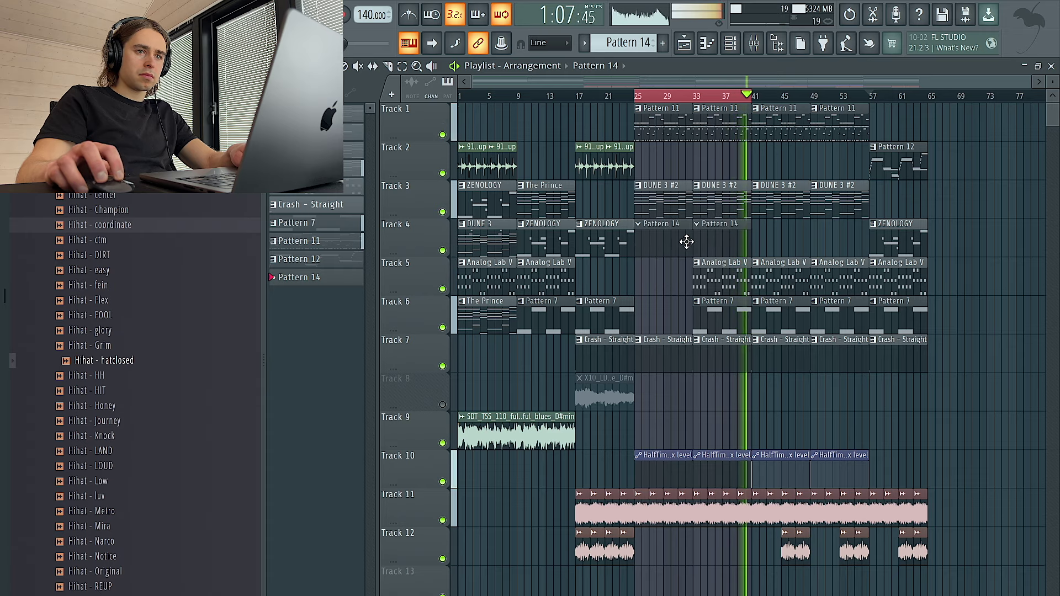
pyautogui.doubleClick(669, 247)
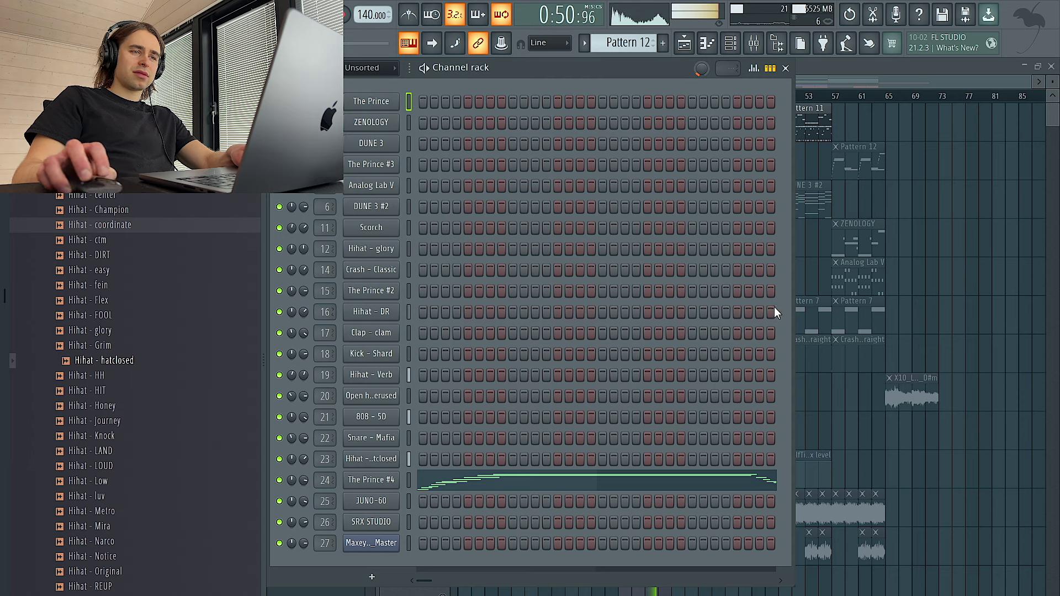
pyautogui.rightClick(890, 296)
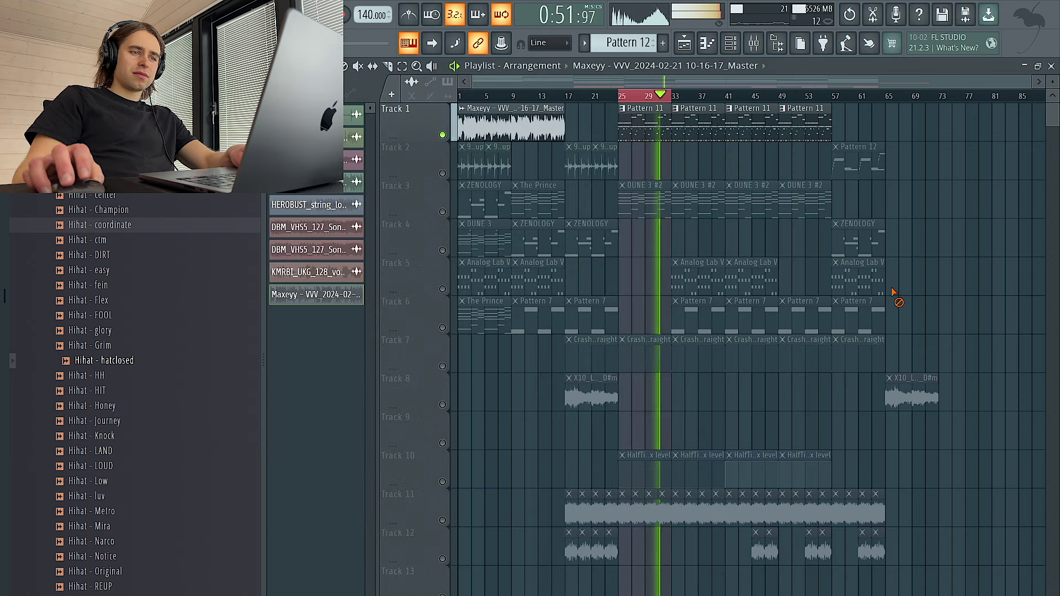
pyautogui.click(728, 46)
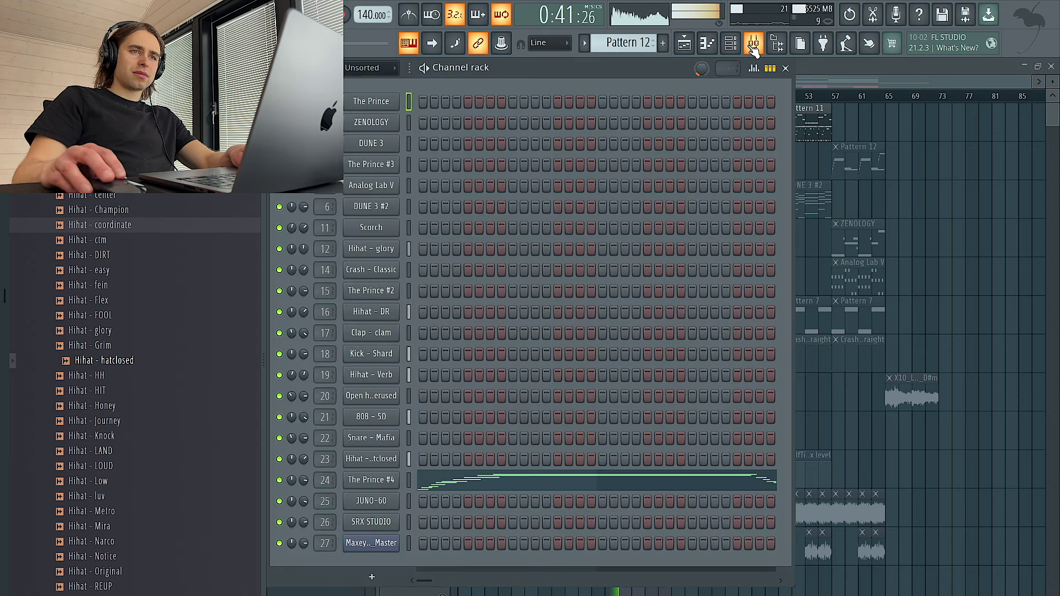
pyautogui.click(785, 68)
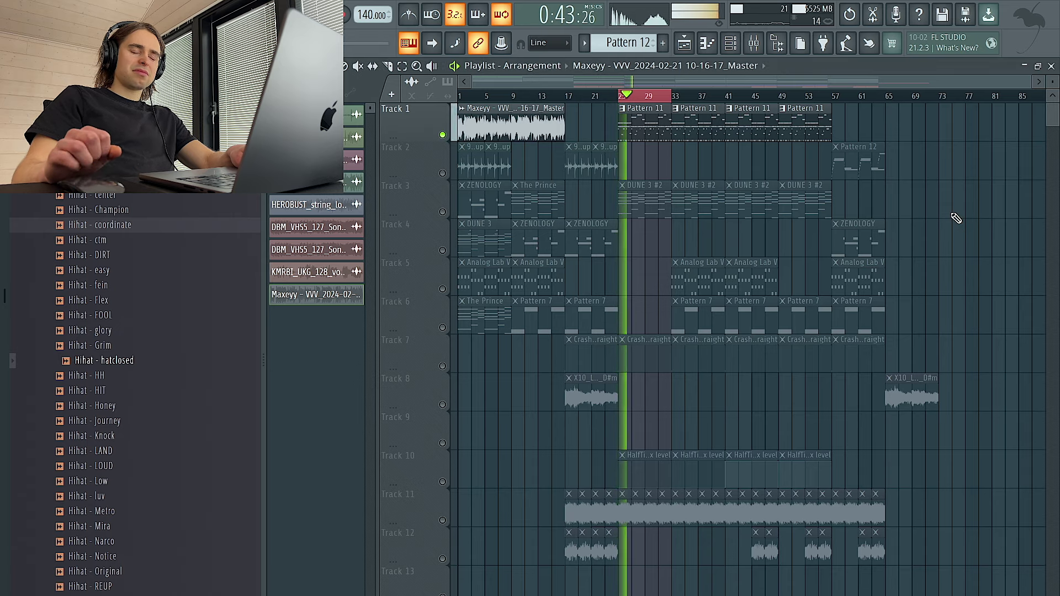
# Lower the Clap - clam track's fader slightly in the mixer.
pyautogui.click(728, 49)
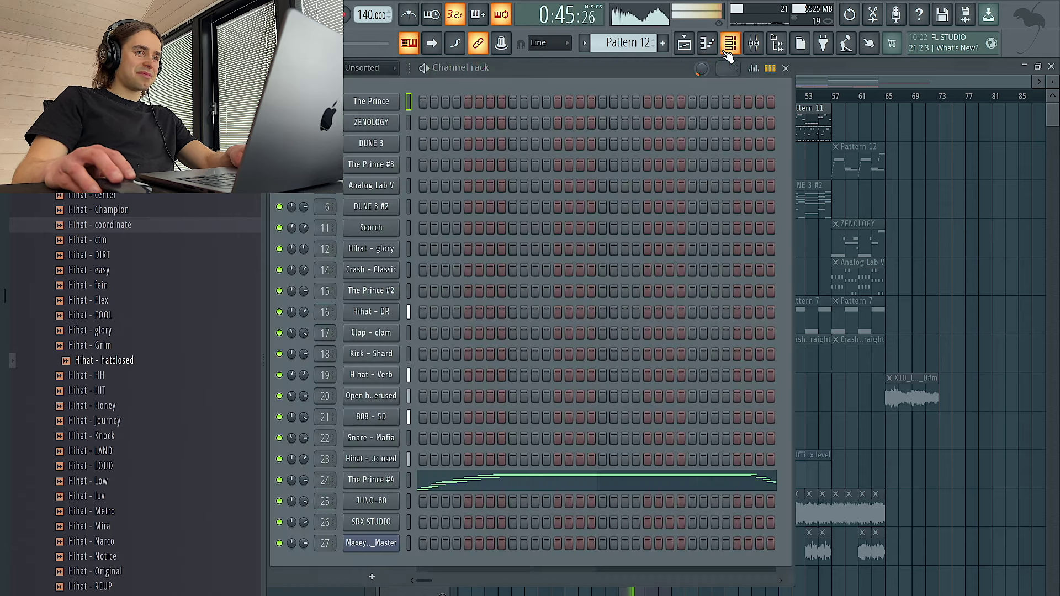
pyautogui.click(753, 43)
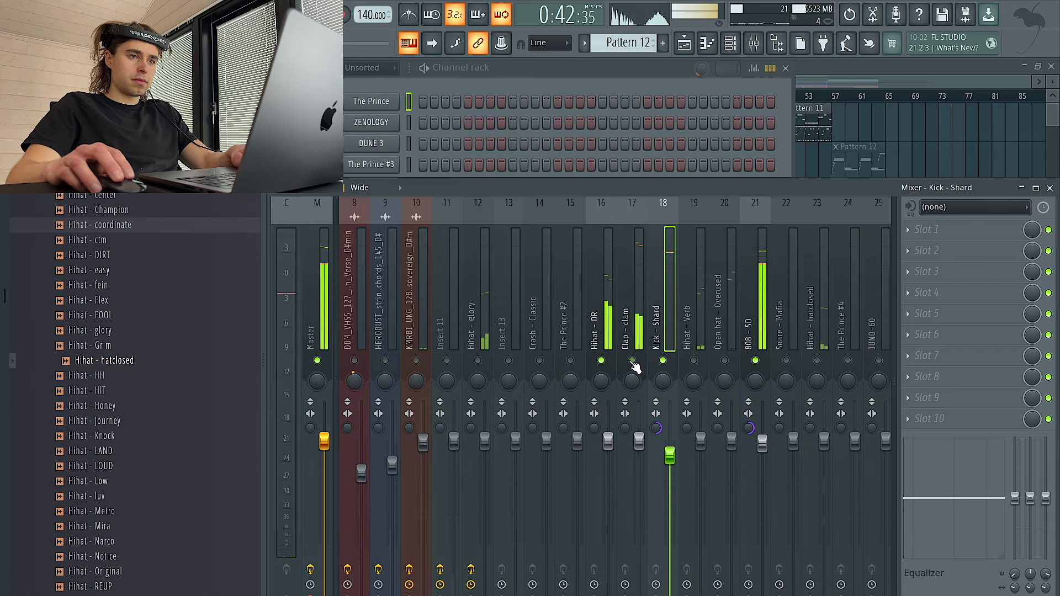
pyautogui.moveTo(641, 439); pyautogui.dragTo(640, 449)
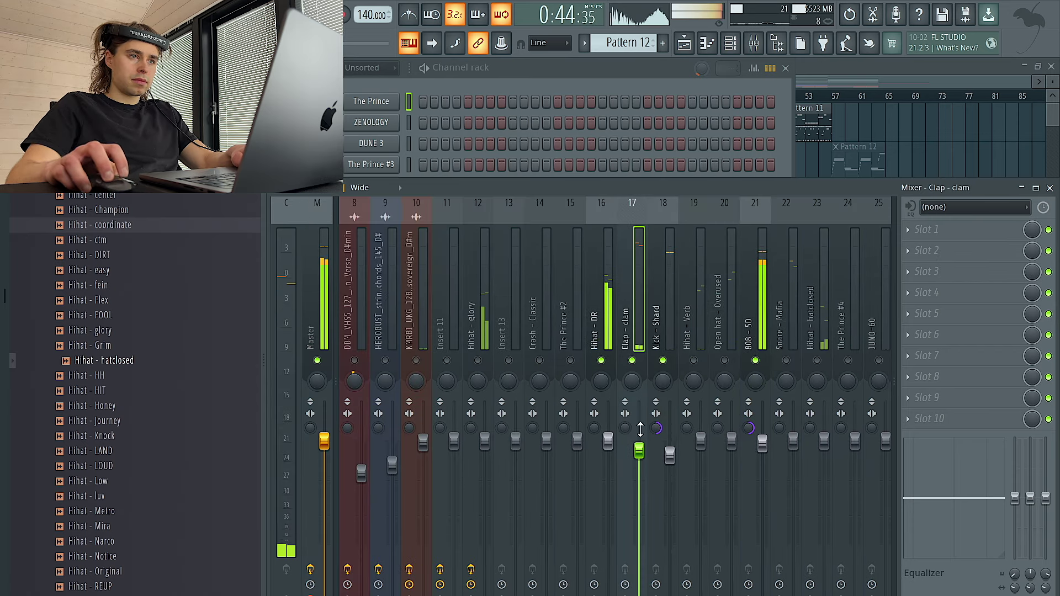
# Switch to Pattern 11 and view the Clap - clam notes in the piano roll.
pyautogui.click(567, 92)
pyautogui.scroll(-1, 640, 36)
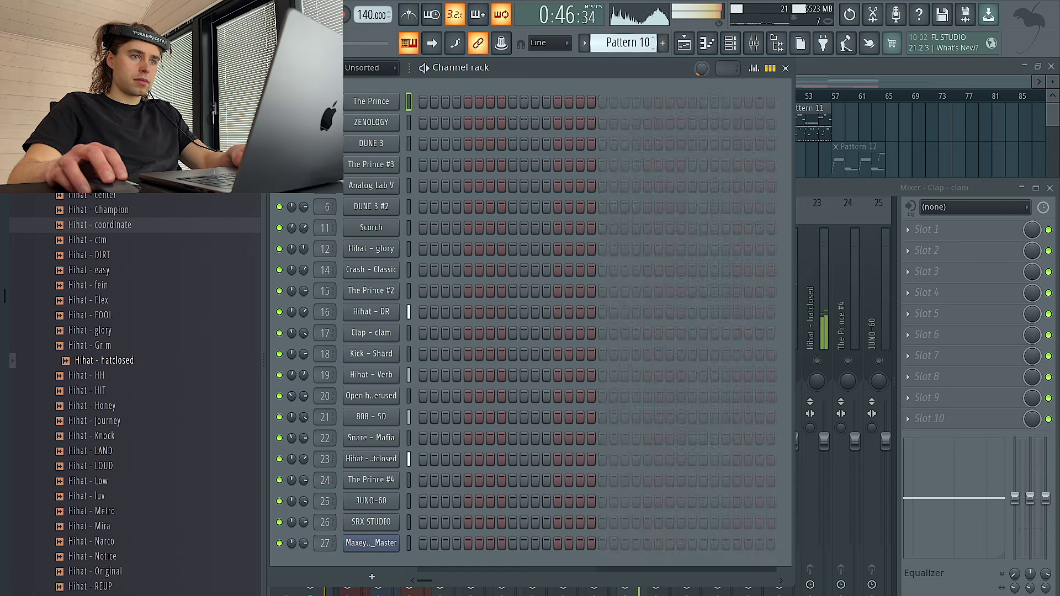
pyautogui.rightClick(383, 338)
pyautogui.click(417, 334)
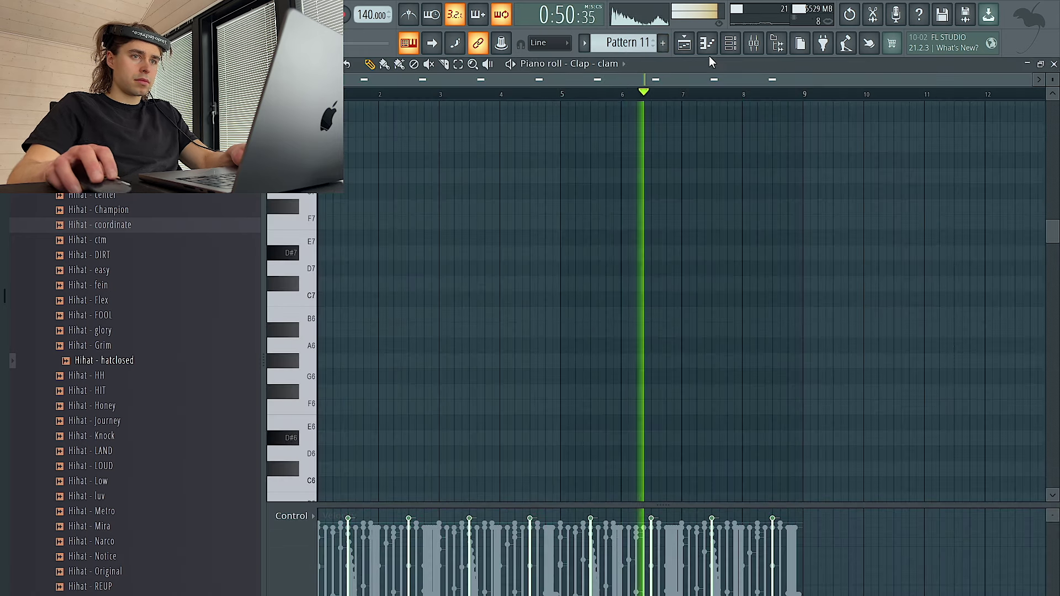
# Unmute the Snare - Mafia mixer track and lower the Hihat - Verb fader slightly.
pyautogui.click(730, 42)
pyautogui.click(754, 43)
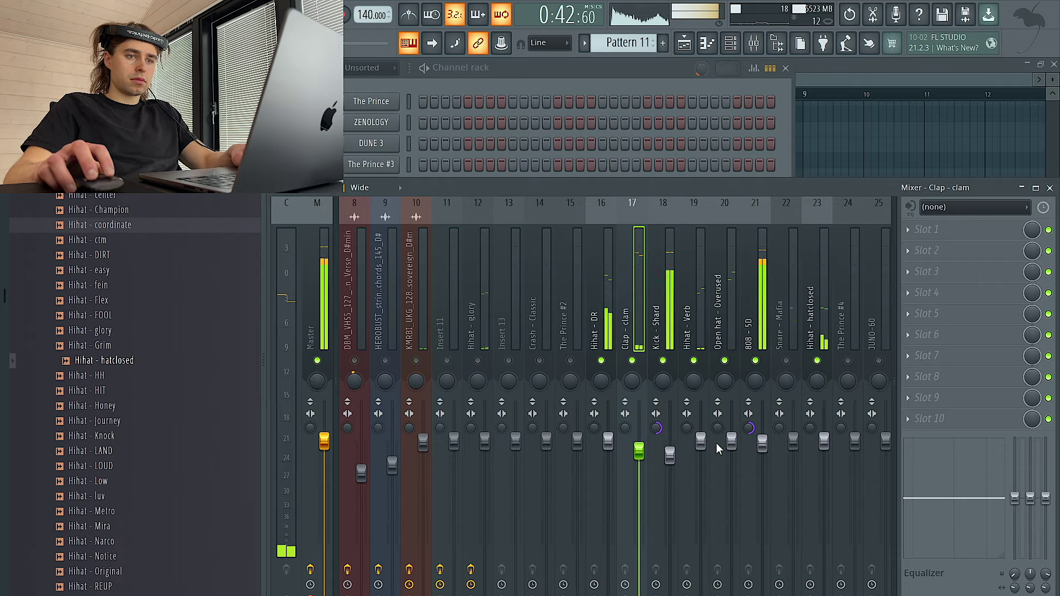
pyautogui.click(786, 361)
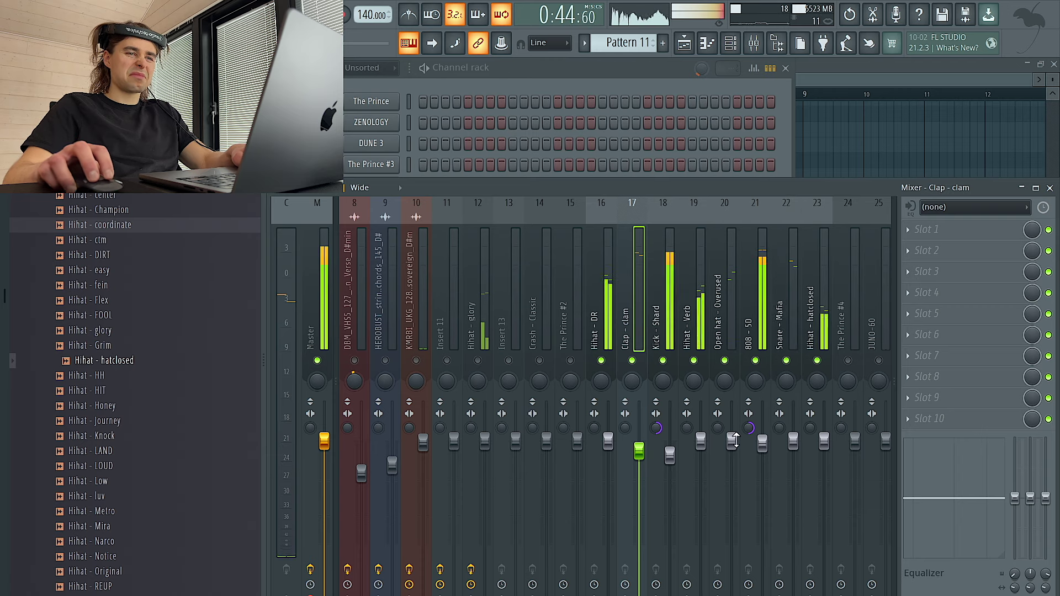
pyautogui.click(700, 441)
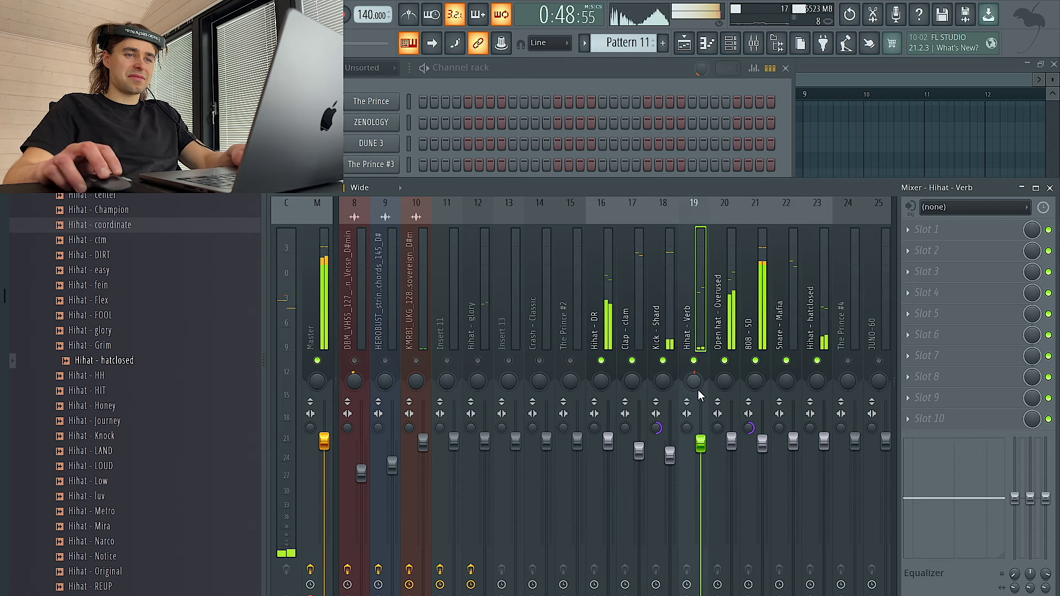
# Unmute the Hihat - glory mixer track, lower its fader slightly, and reselect the Hihat - Verb track.
pyautogui.click(478, 361)
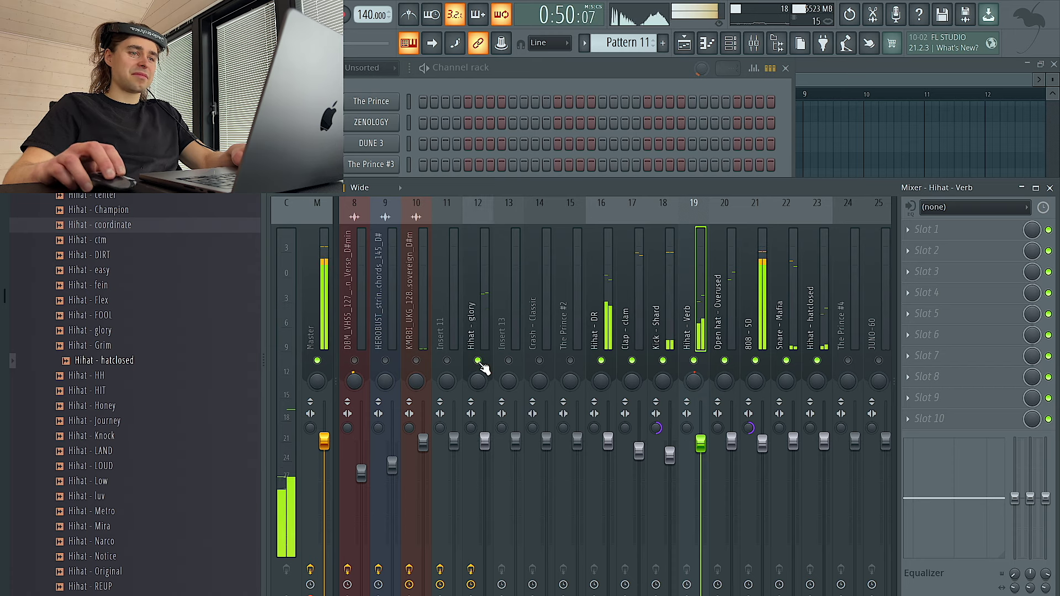
pyautogui.click(485, 444)
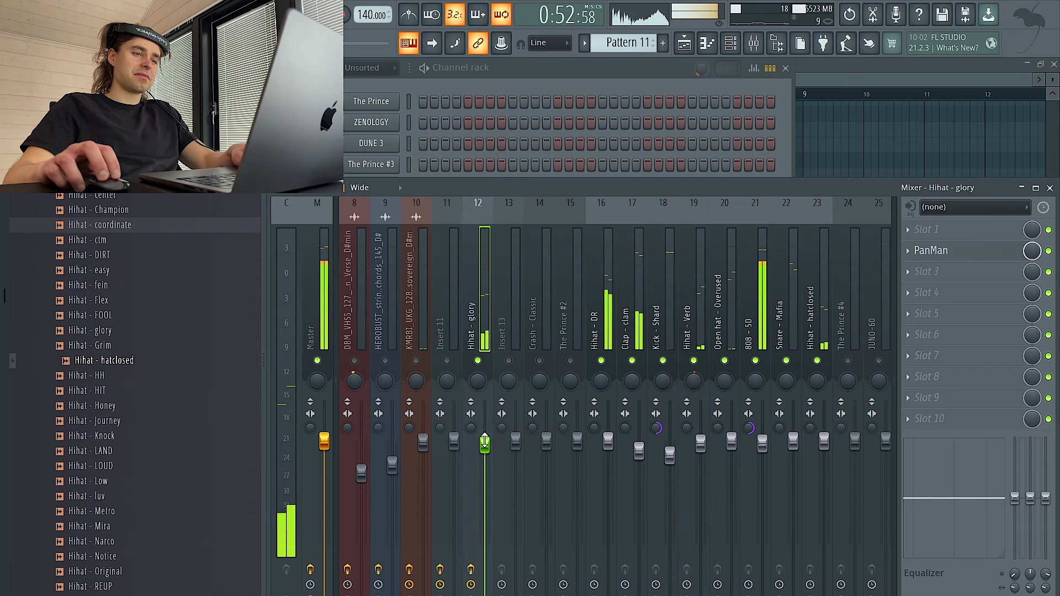
pyautogui.click(694, 342)
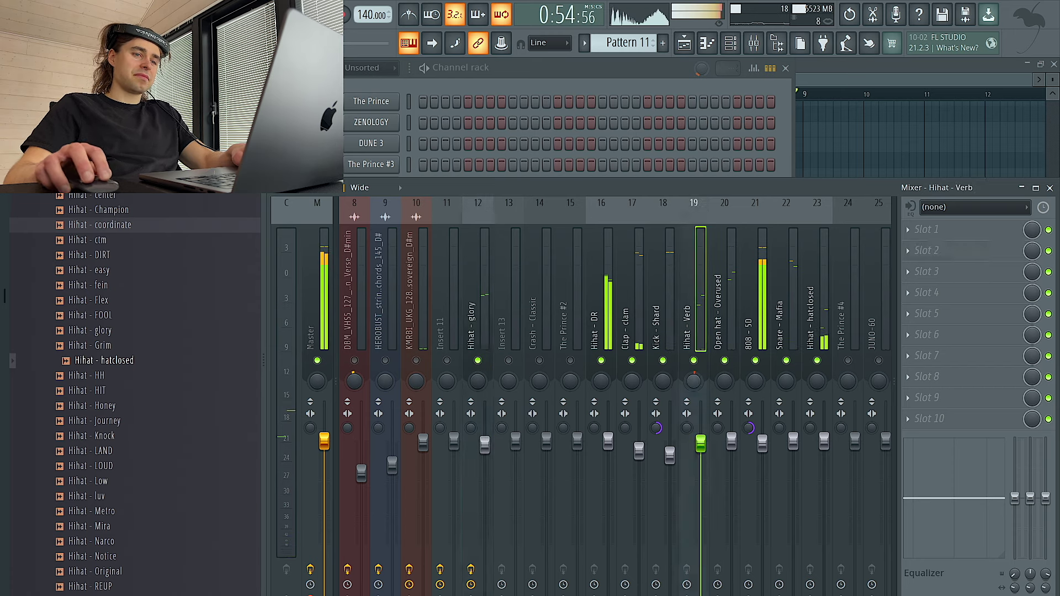
# Turn the muted playlist tracks back on, then unmute the DBM_VHS5_127 mixer track and lower its fader.
pyautogui.hscroll(-5, 489, 298)
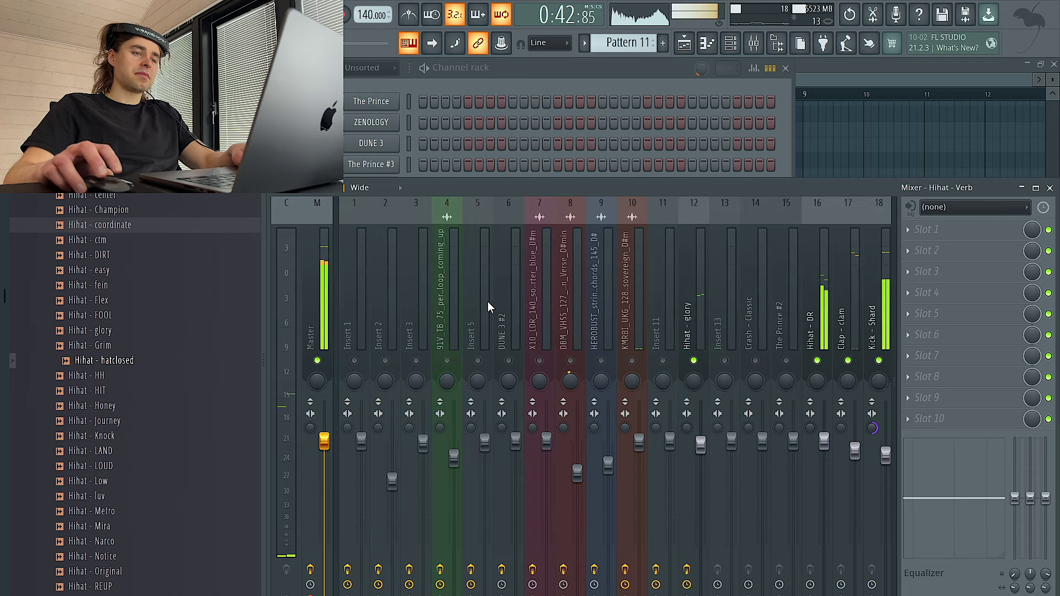
pyautogui.click(686, 46)
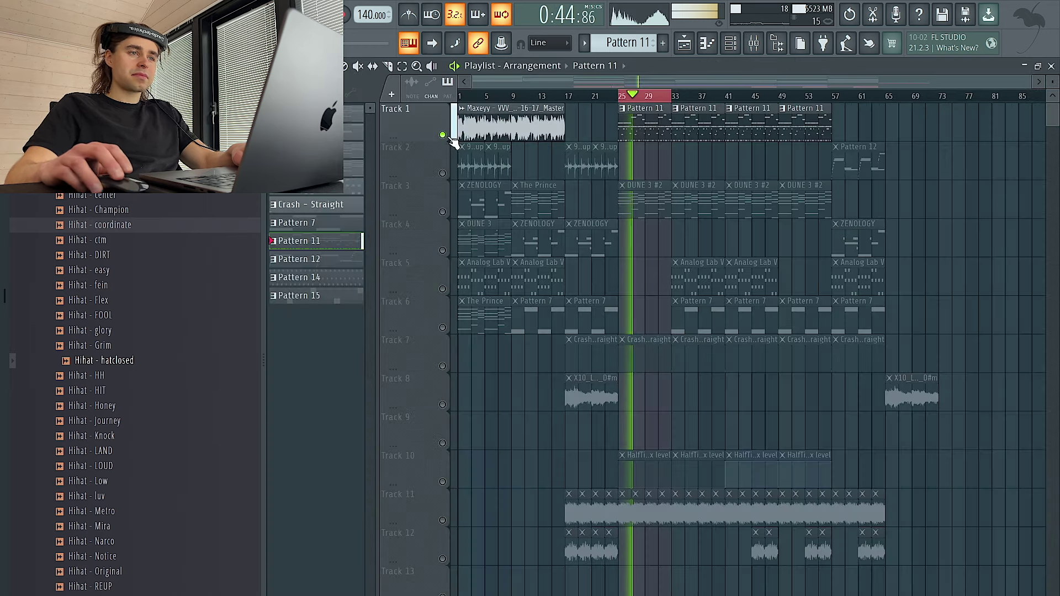
pyautogui.click(754, 43)
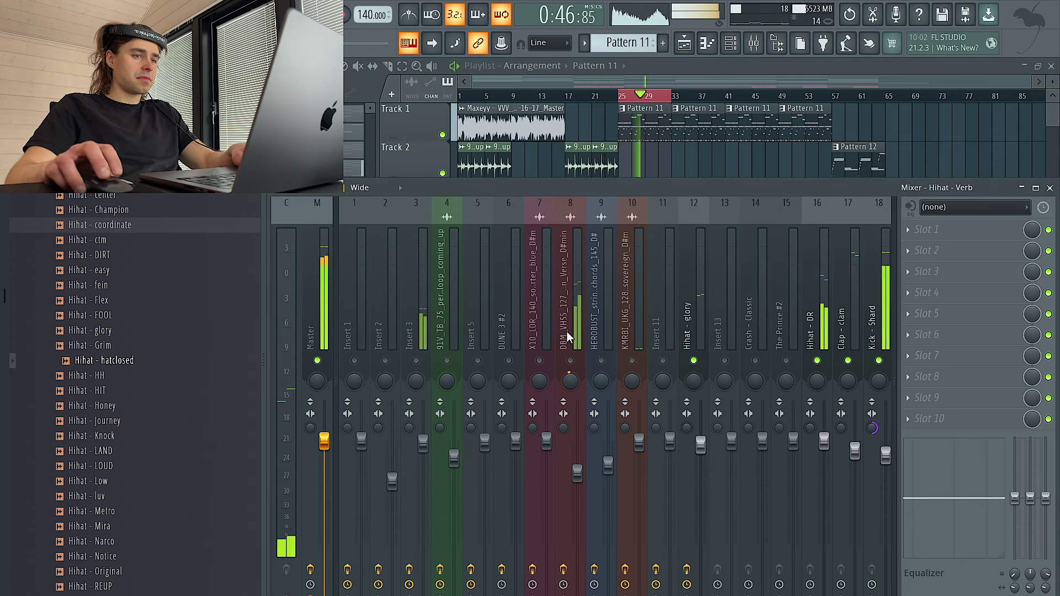
pyautogui.click(572, 353)
pyautogui.moveTo(577, 472); pyautogui.dragTo(577, 482)
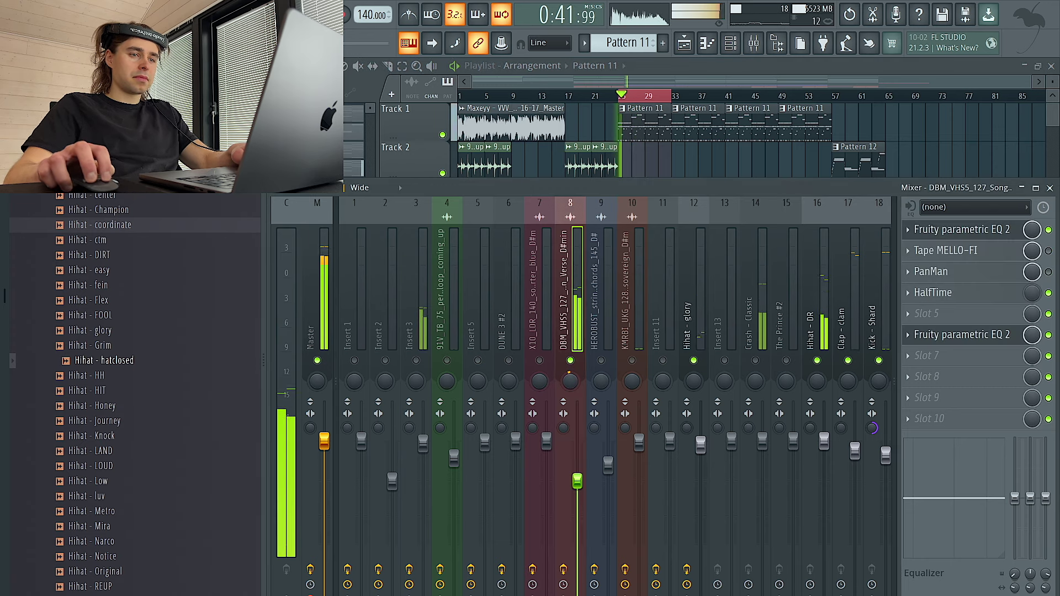
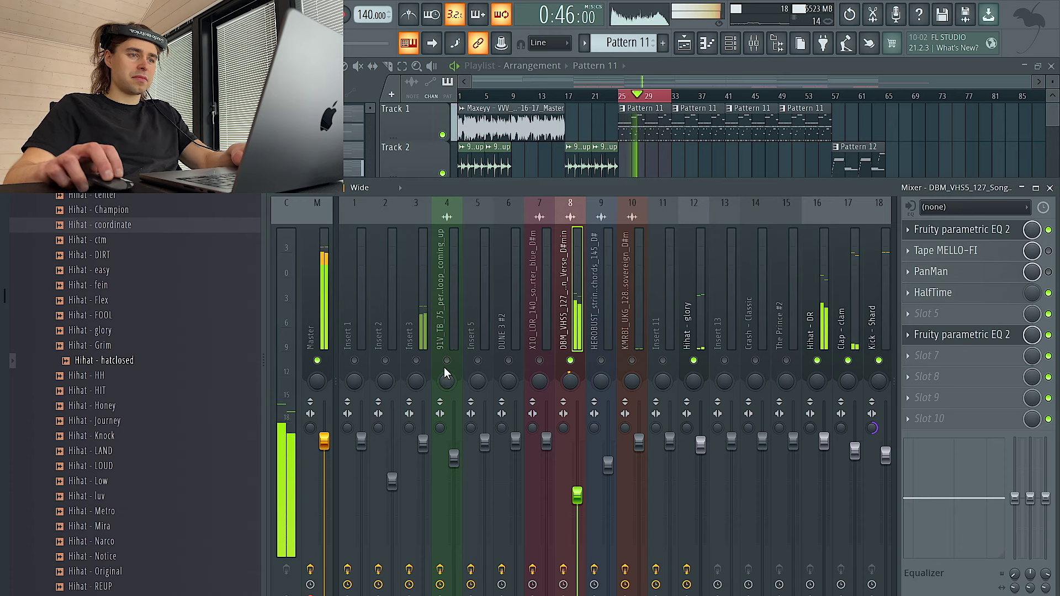
# Unmute Insert 3 in the mixer and lower its fader while replaying the loop to judge the level.
pyautogui.click(417, 361)
pyautogui.press('space')
pyautogui.press('space')
pyautogui.moveTo(423, 444); pyautogui.dragTo(423, 453)
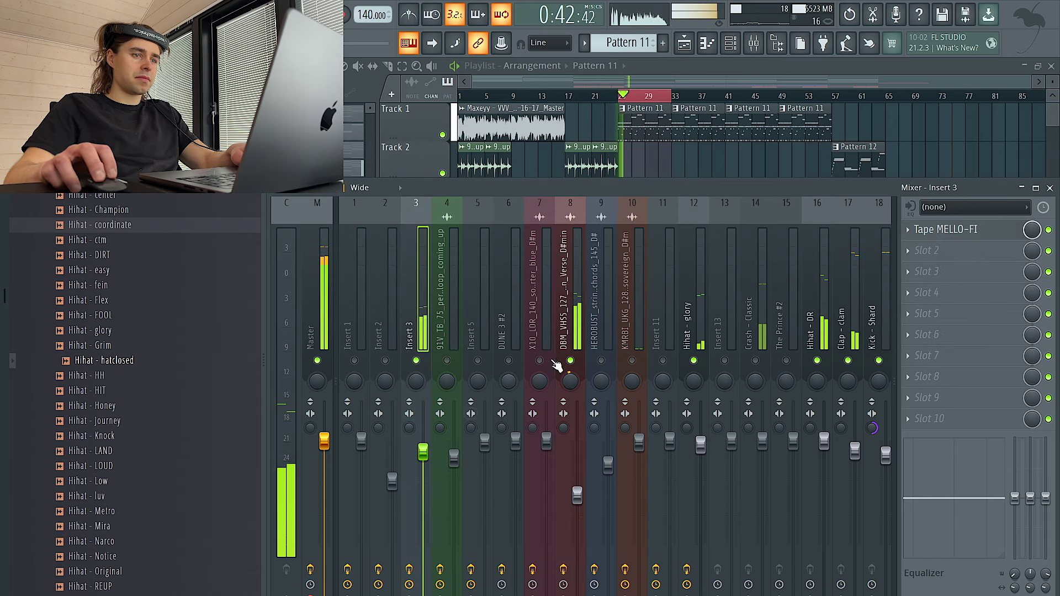
pyautogui.press('space')
pyautogui.press('space')
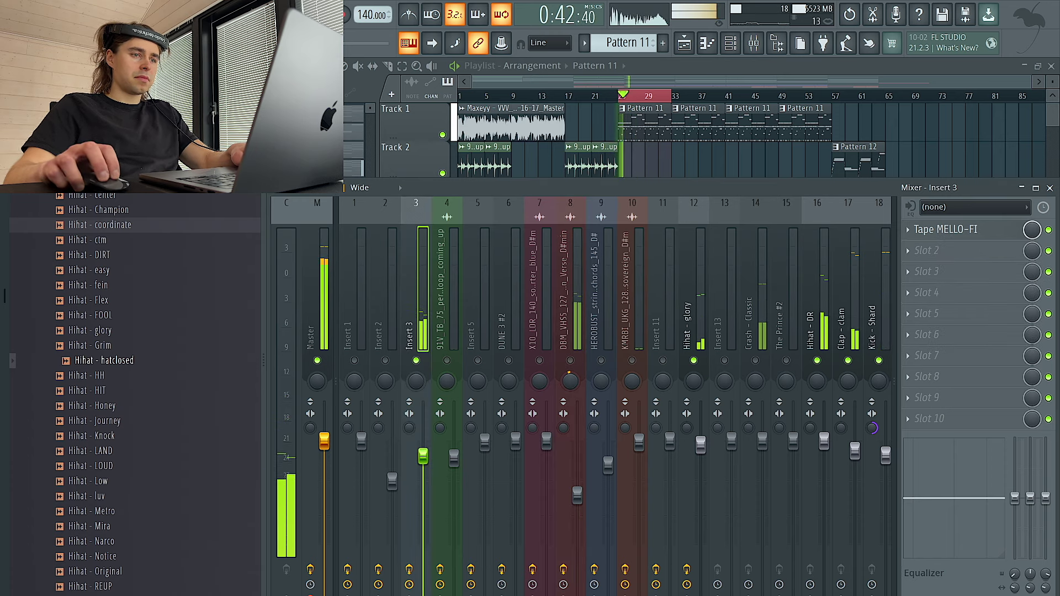
# Add Fruity Parametric EQ 2 to Insert 3's second slot and cut the low frequencies with band 1.
pyautogui.click(938, 251)
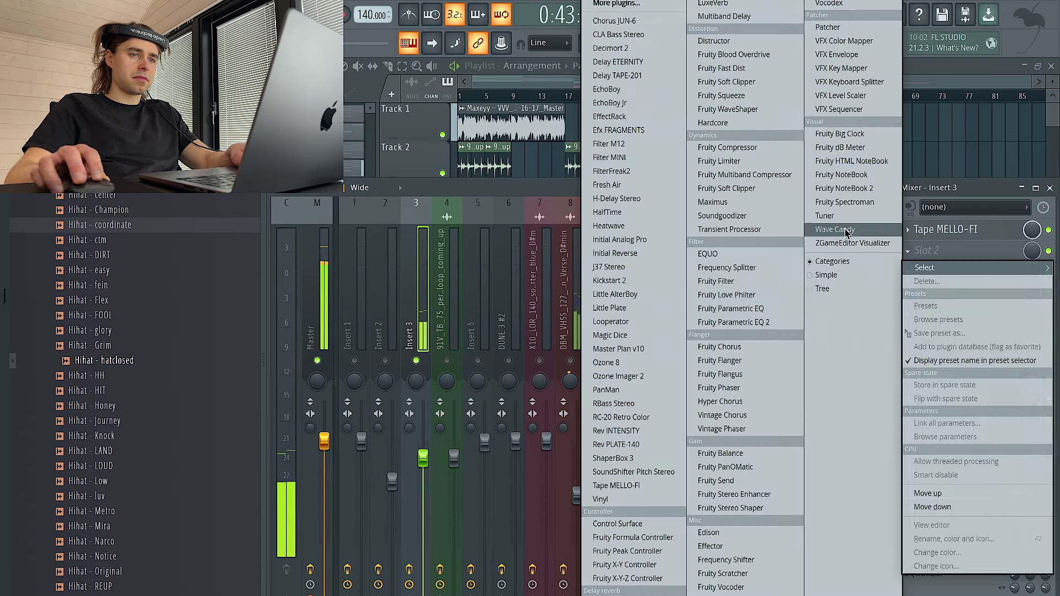
pyautogui.click(728, 323)
pyautogui.moveTo(348, 239); pyautogui.dragTo(383, 319)
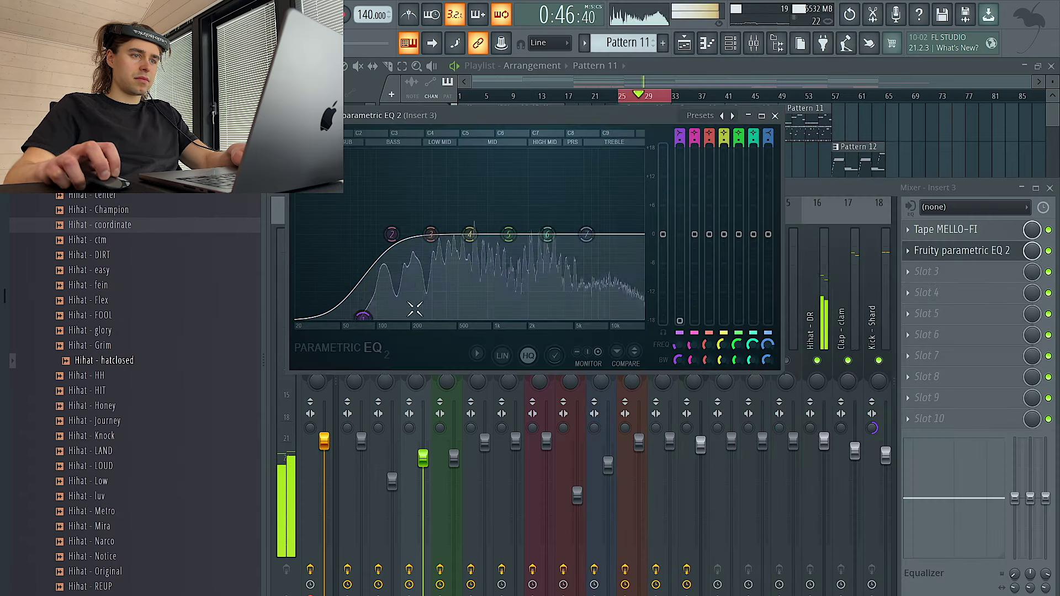
pyautogui.click(775, 116)
# Unmute the DBM_VHS5_127 track and fine-tune its fader against Insert 3.
pyautogui.click(571, 361)
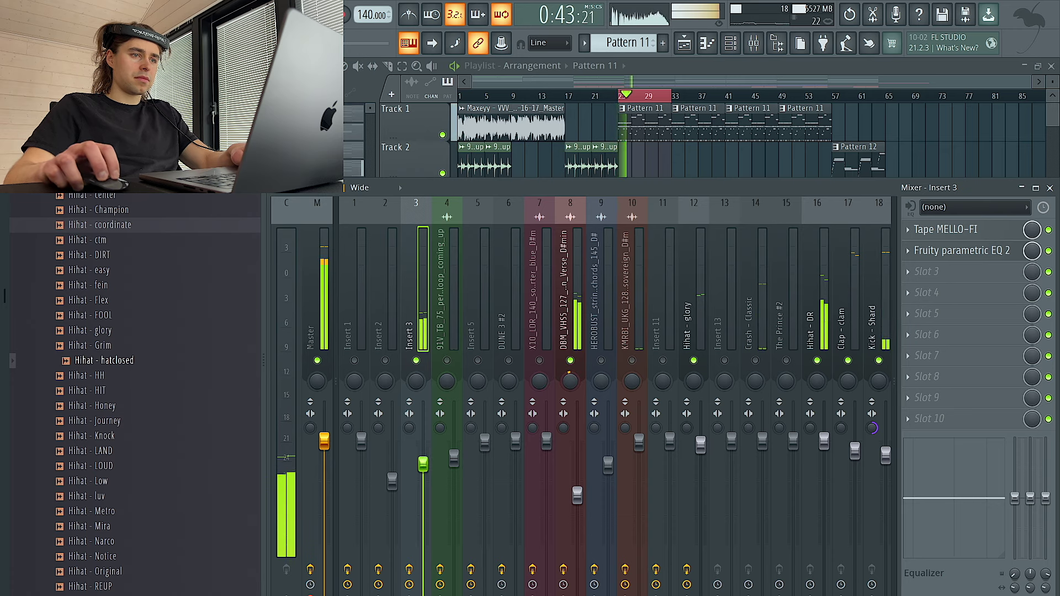
pyautogui.click(577, 497)
pyautogui.click(423, 466)
# Unmute the remaining silent mixer tracks and clear the loop selection in the playlist so playback continues through the arrangement.
pyautogui.scroll(-7, 548, 316)
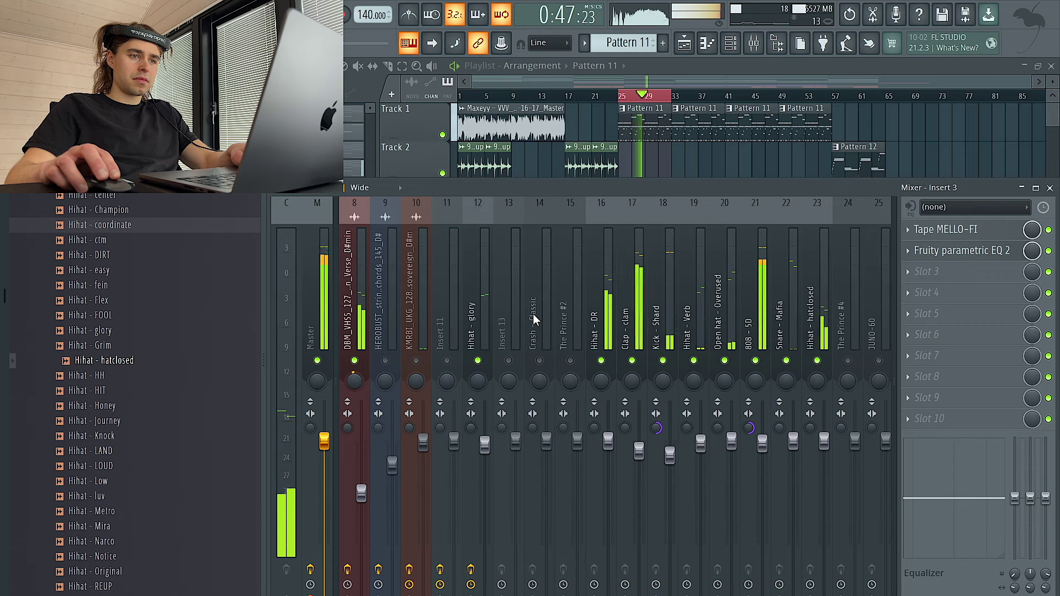
pyautogui.scroll(4, 574, 357)
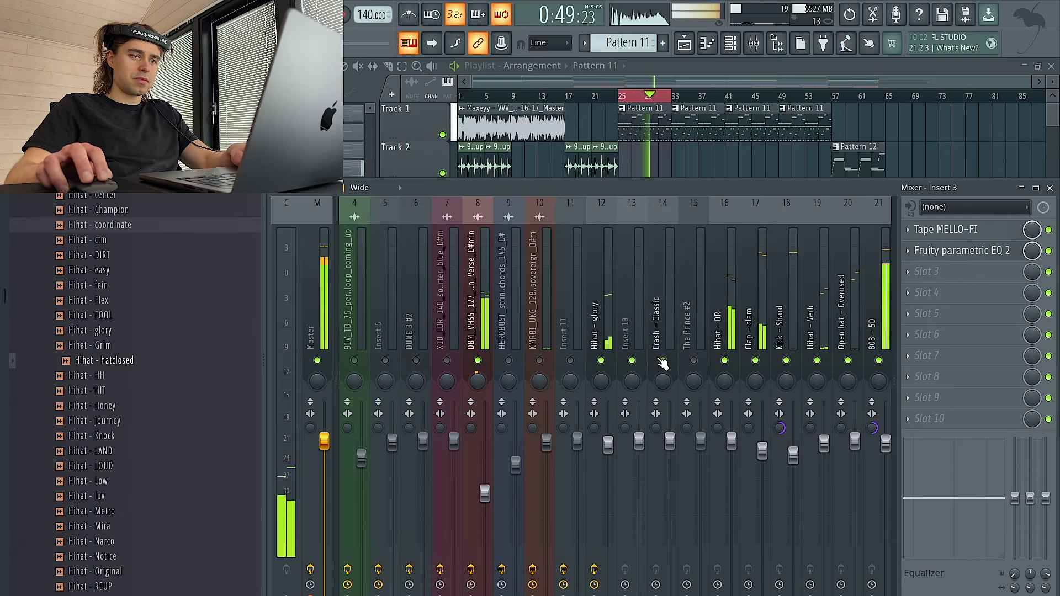
pyautogui.scroll(-6, 650, 356)
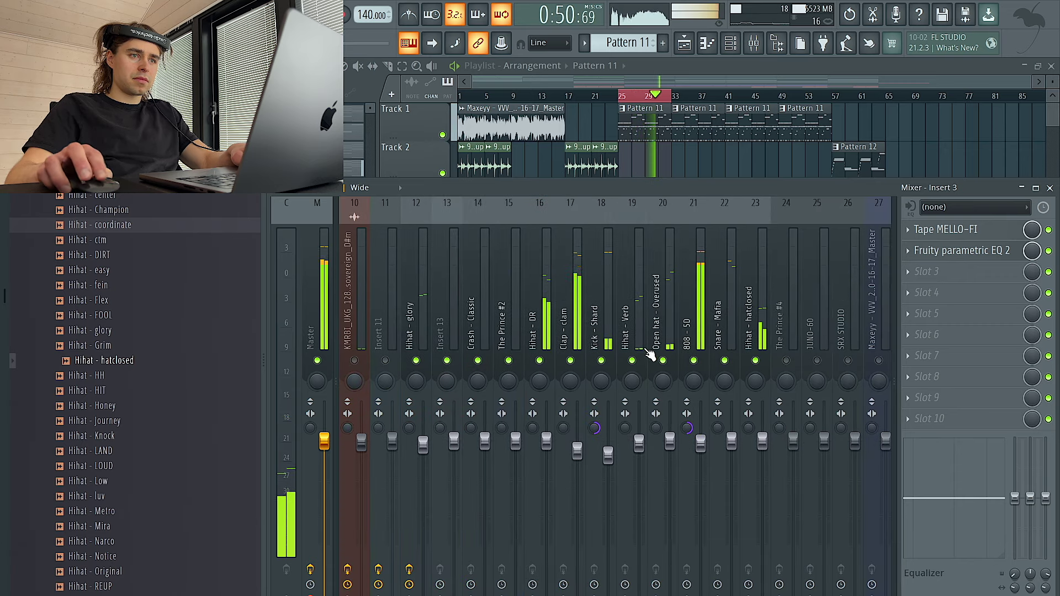
pyautogui.click(684, 158)
pyautogui.click(753, 44)
pyautogui.scroll(1, 658, 296)
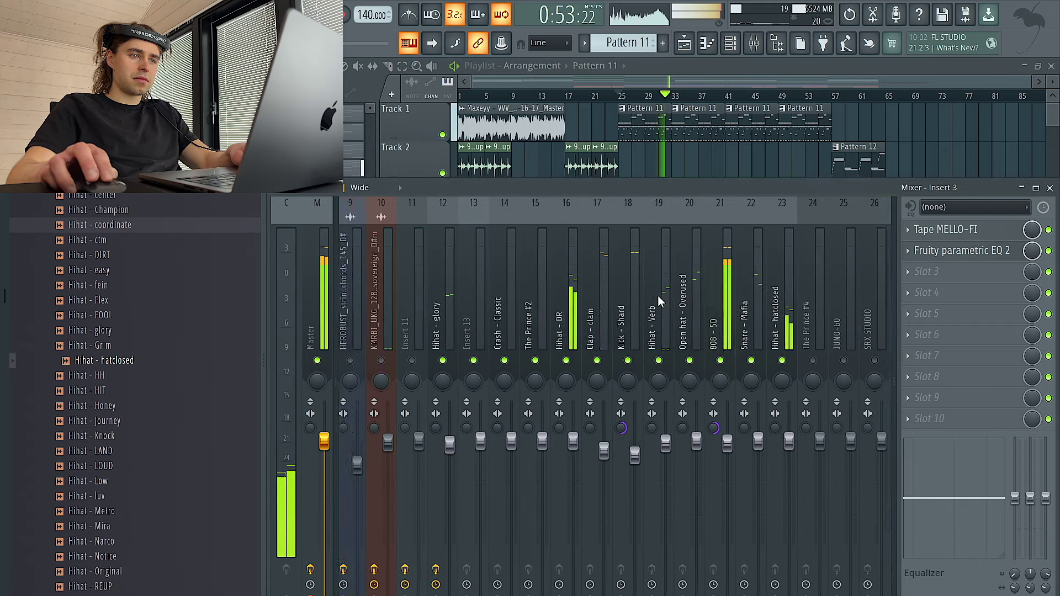
pyautogui.scroll(6, 658, 298)
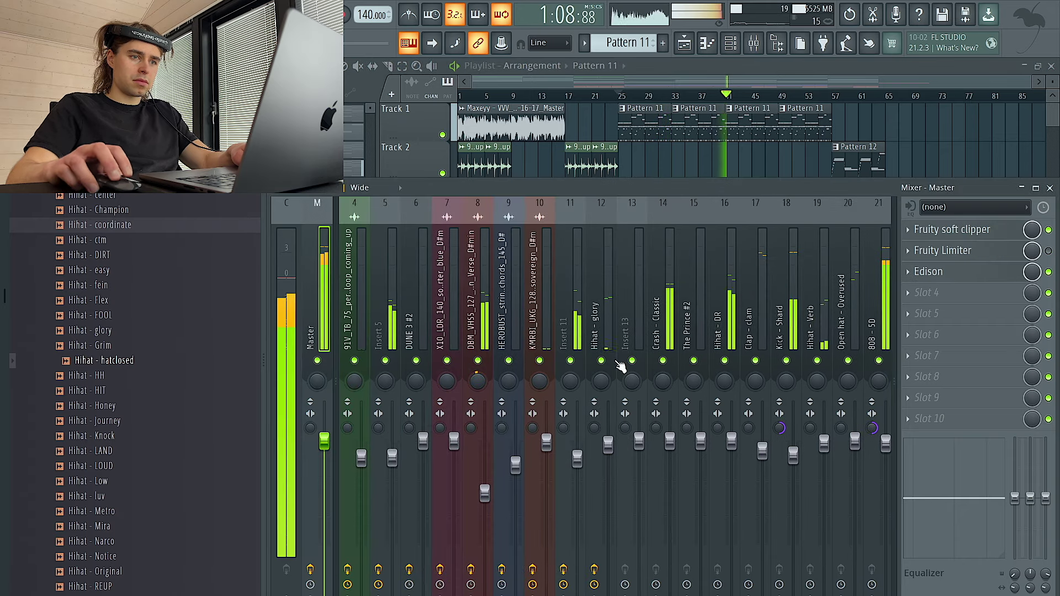
# Lower the Insert 11 fader slightly and select the DBM_VHS5_127 track to fine-tune its level.
pyautogui.click(577, 458)
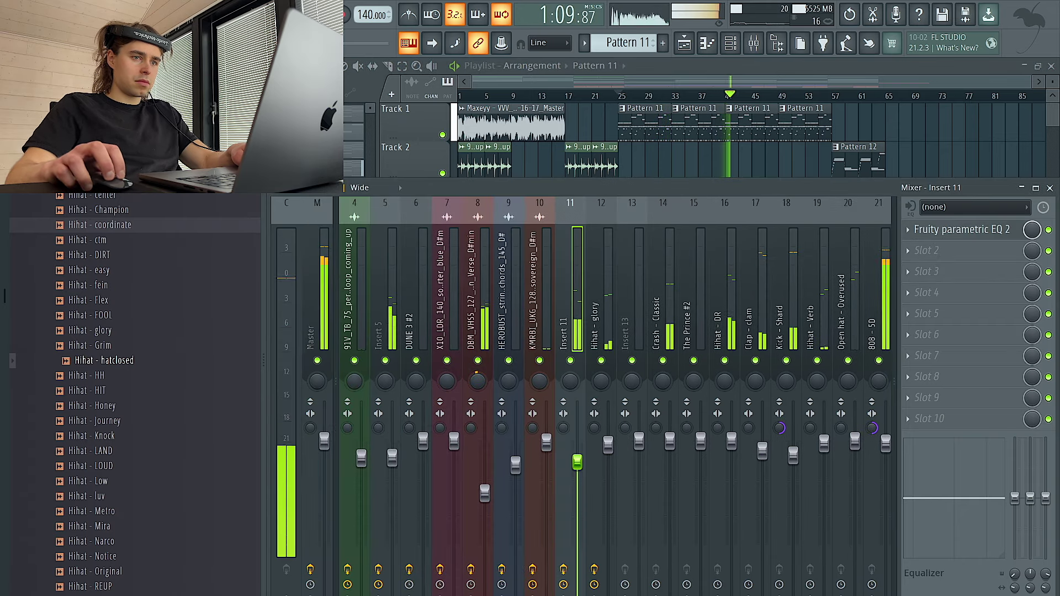
pyautogui.click(485, 495)
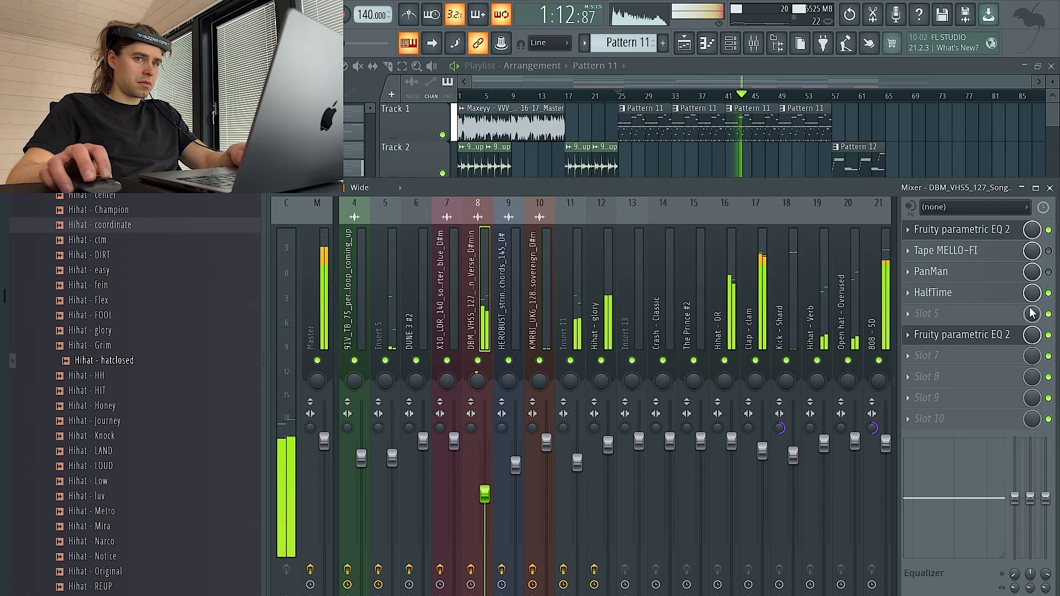
# Select the KMRBI_UKG_128 vocal track in the mixer and look over its Tape MELLO-FI settings.
pyautogui.press('F9')
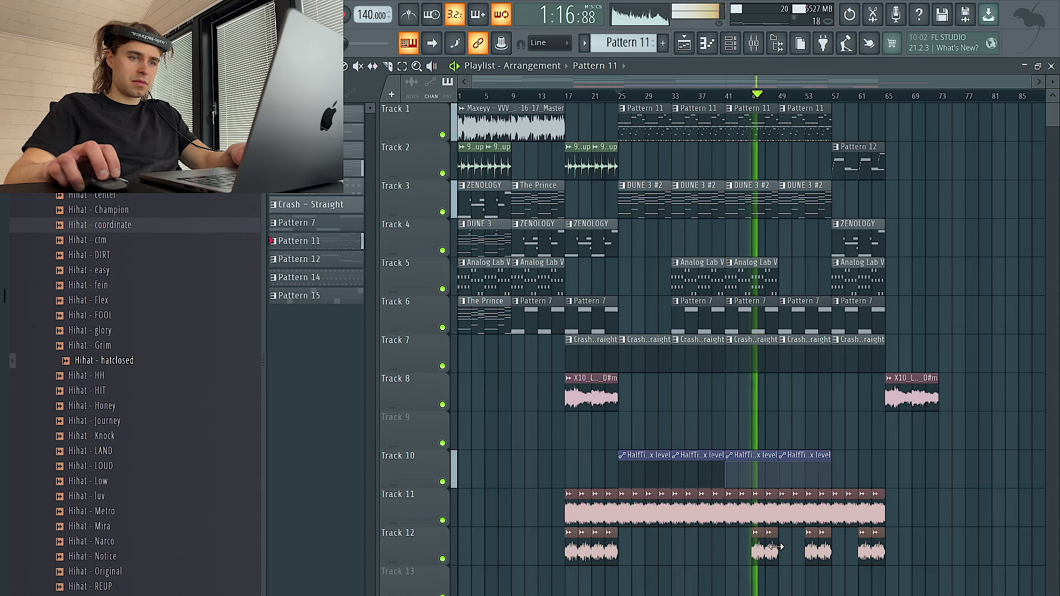
pyautogui.click(757, 47)
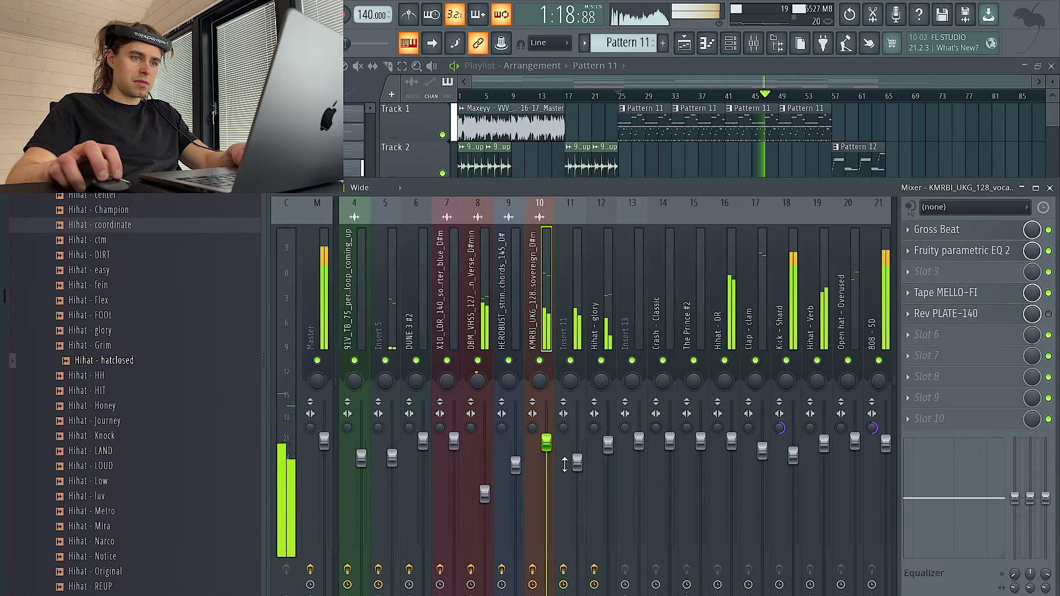
pyautogui.click(983, 273)
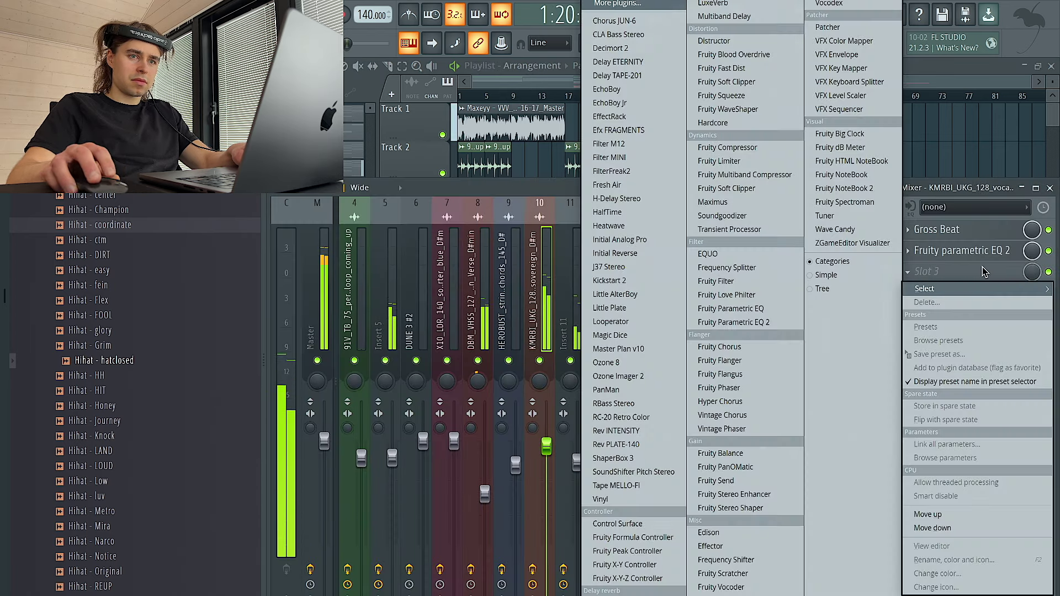
pyautogui.click(983, 274)
pyautogui.click(980, 298)
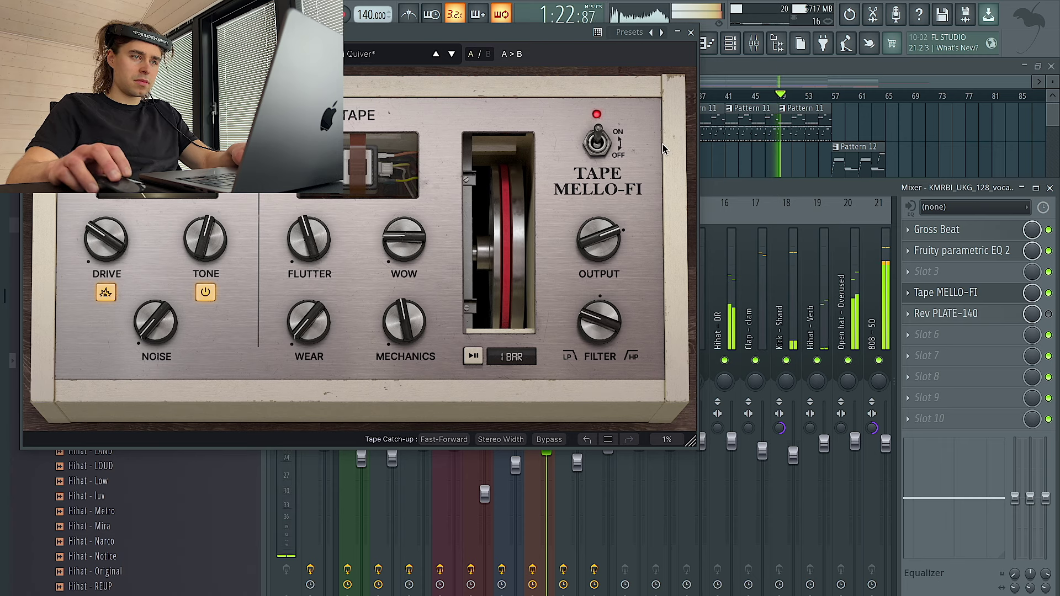
pyautogui.click(691, 33)
# Lower the KMRBI_UKG_128 vocal track's fader and fine-tune its level against the playing mix.
pyautogui.moveTo(546, 455); pyautogui.dragTo(546, 483)
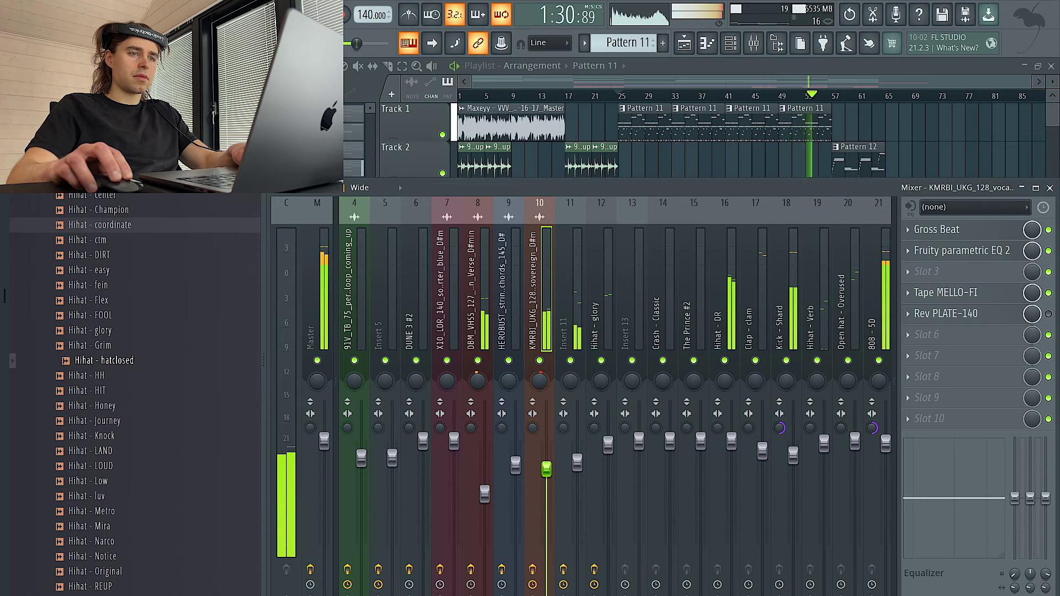
pyautogui.moveTo(546, 481); pyautogui.dragTo(546, 462)
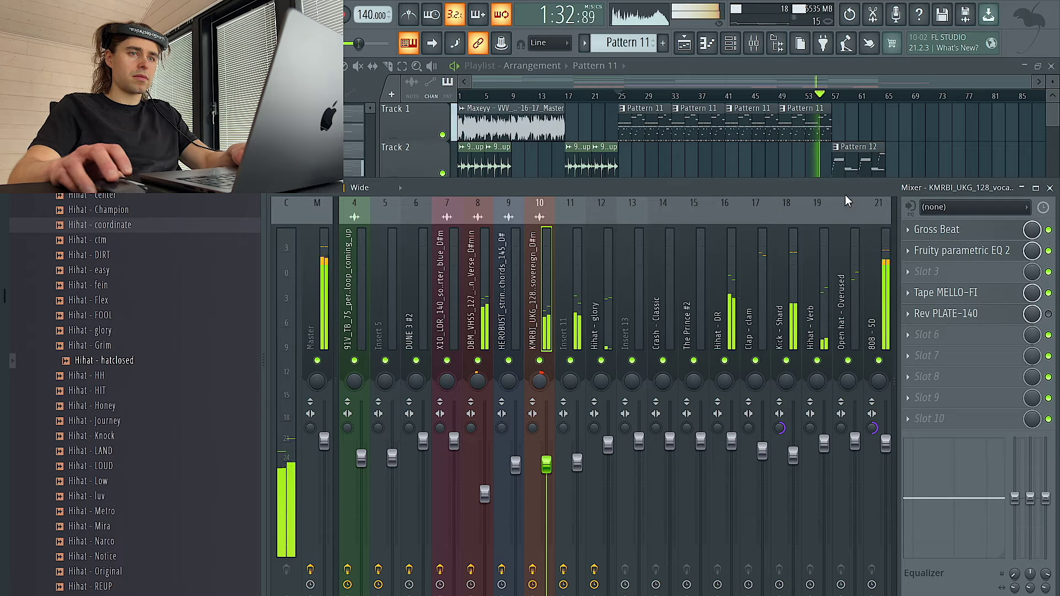
pyautogui.click(941, 121)
pyautogui.click(754, 44)
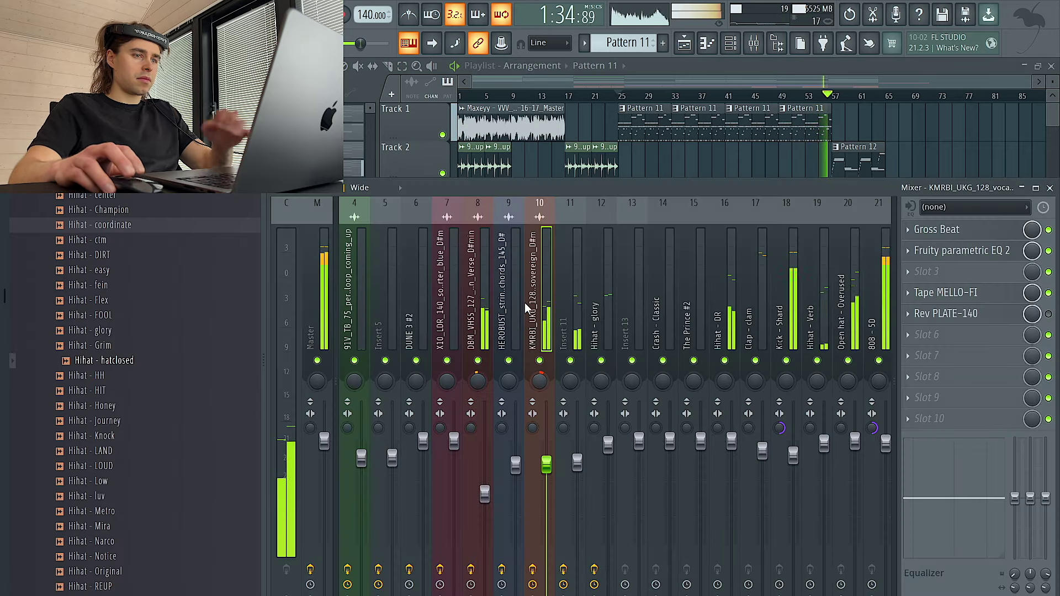
# Lower the Insert 2 fader slightly in the mixer.
pyautogui.scroll(1, 525, 302)
pyautogui.scroll(-4, 525, 302)
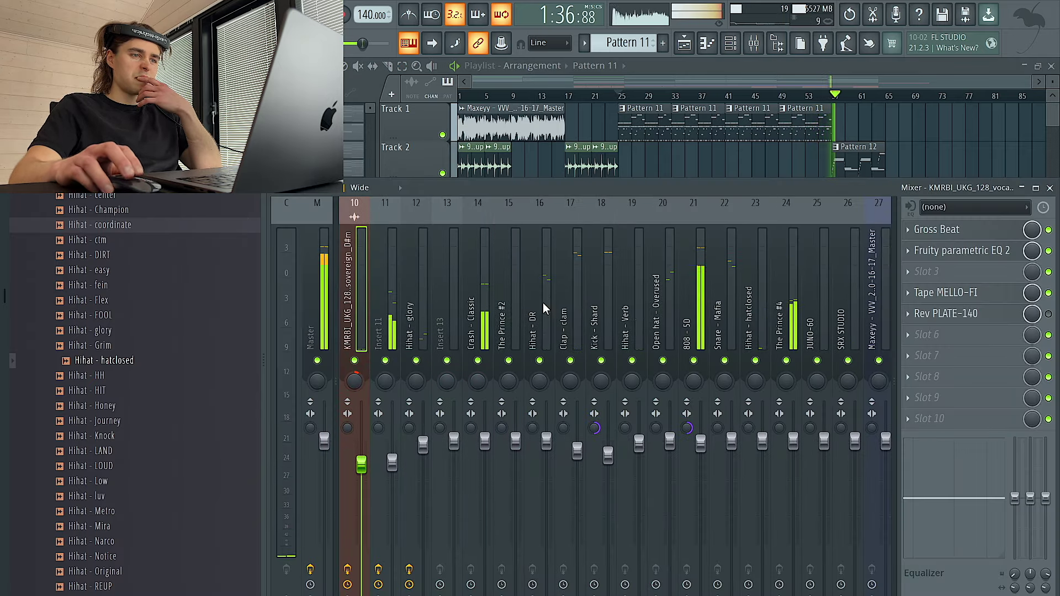
pyautogui.scroll(4, 544, 300)
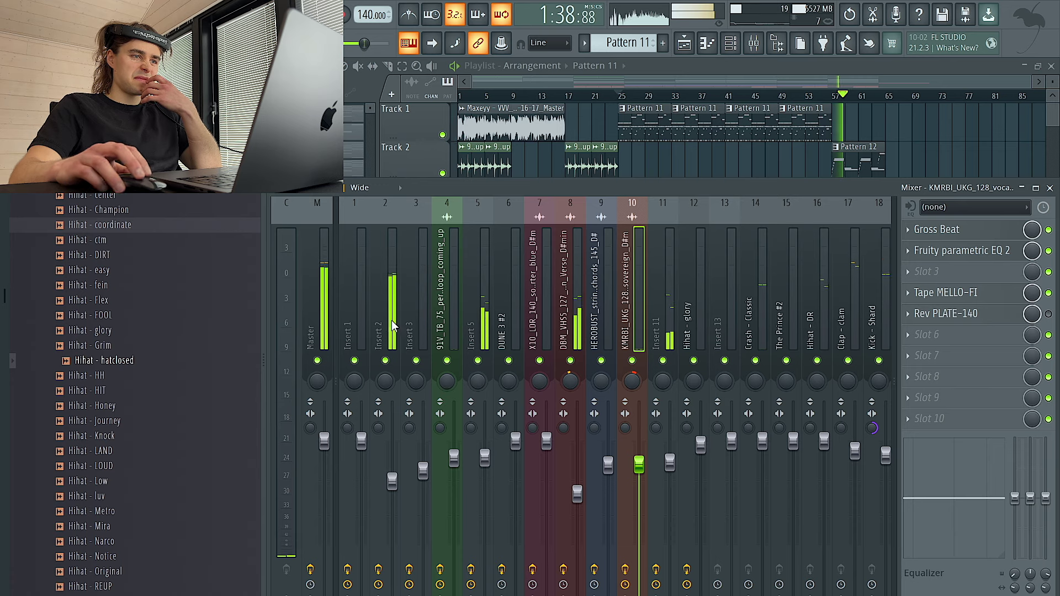
pyautogui.click(398, 508)
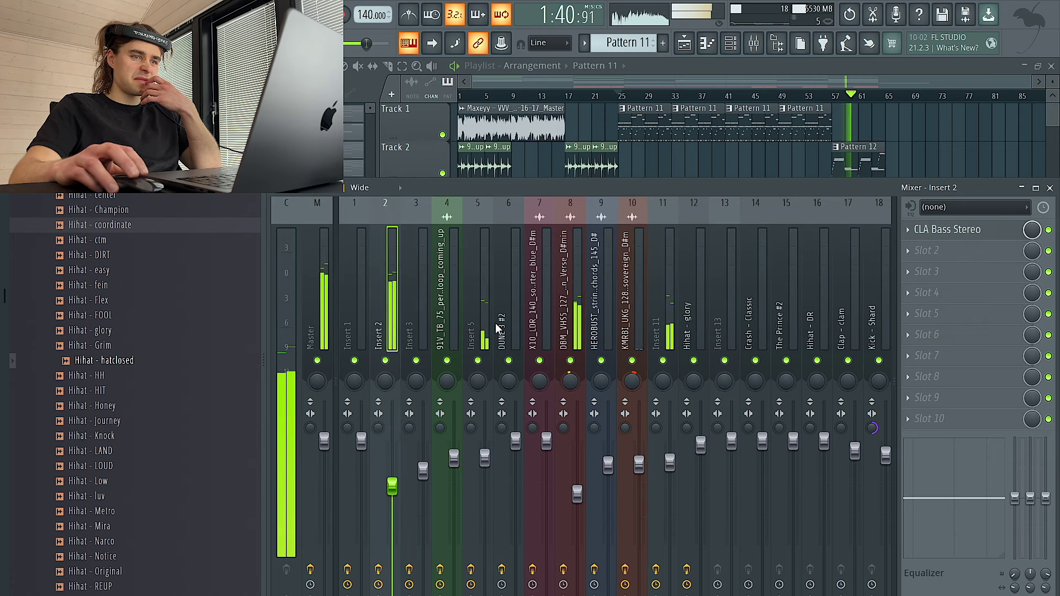
# Select The Prince #4 mixer track and lower its fader.
pyautogui.scroll(-6, 495, 323)
pyautogui.click(611, 342)
pyautogui.moveTo(608, 440); pyautogui.dragTo(608, 477)
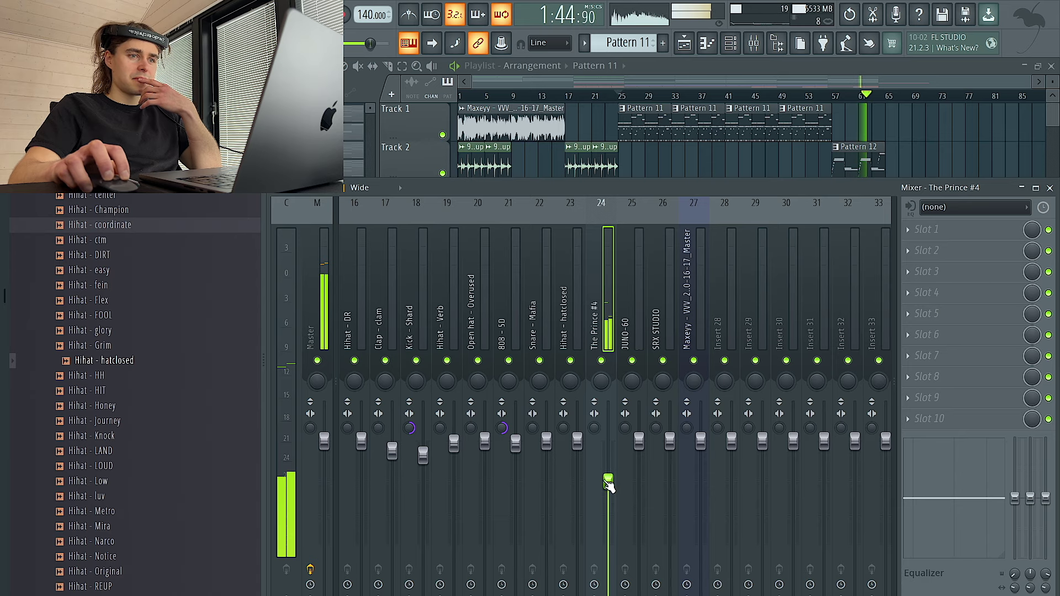
# Set a playlist time selection from bar 25 to bar 65 to loop playback over that part of the arrangement.
pyautogui.press('F9')
pyautogui.moveTo(880, 97); pyautogui.dragTo(622, 104)
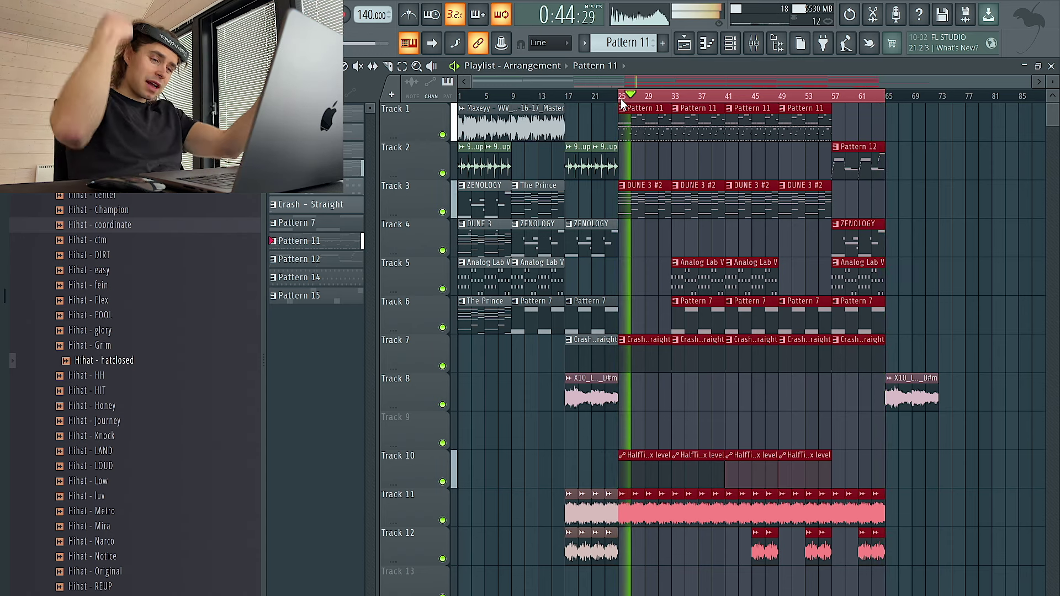
pyautogui.click(755, 43)
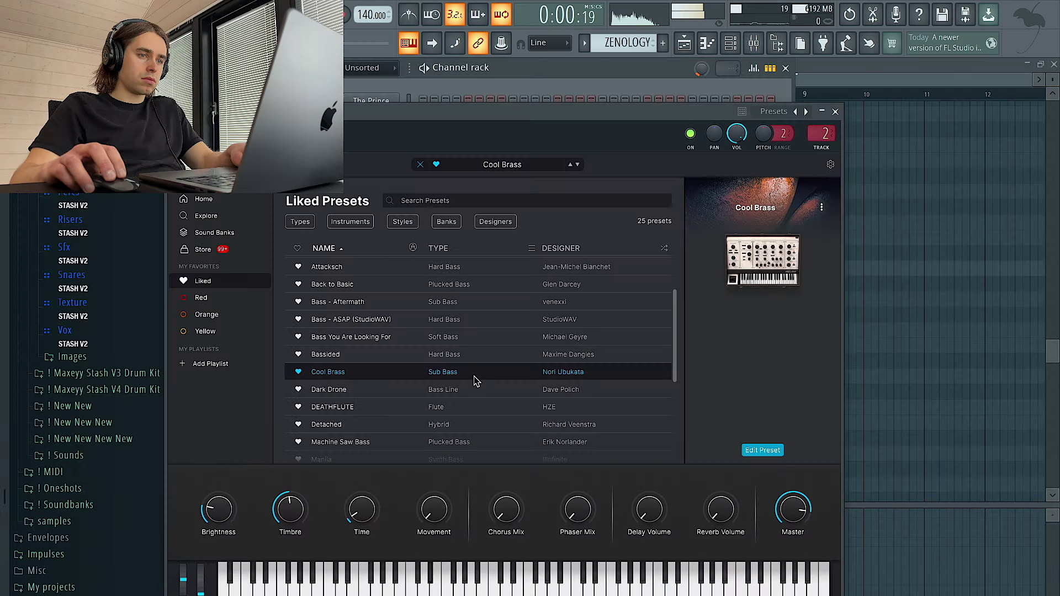
# Audition Machine Saw Bass and load the Dark Drone preset from the liked presets in Analog Lab V #2.
pyautogui.click(461, 425)
pyautogui.click(471, 442)
pyautogui.scroll(-3, 471, 409)
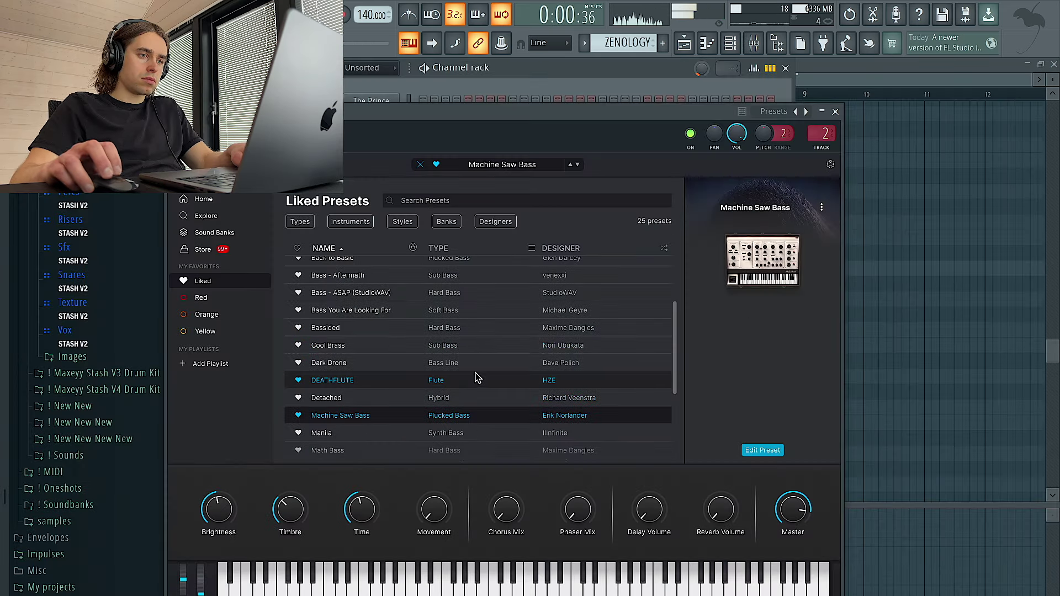
pyautogui.click(461, 349)
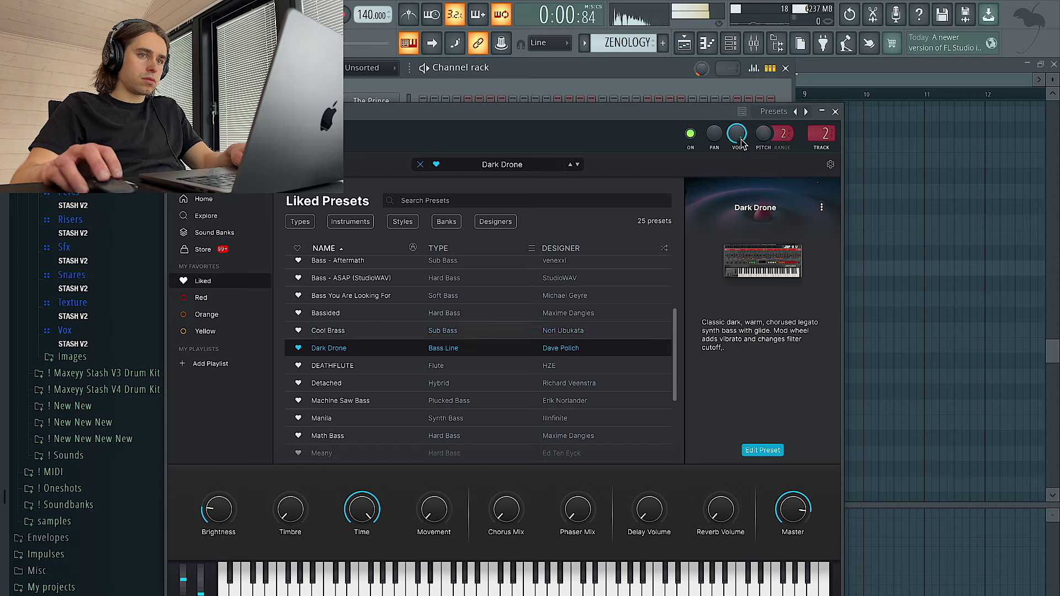
pyautogui.click(835, 112)
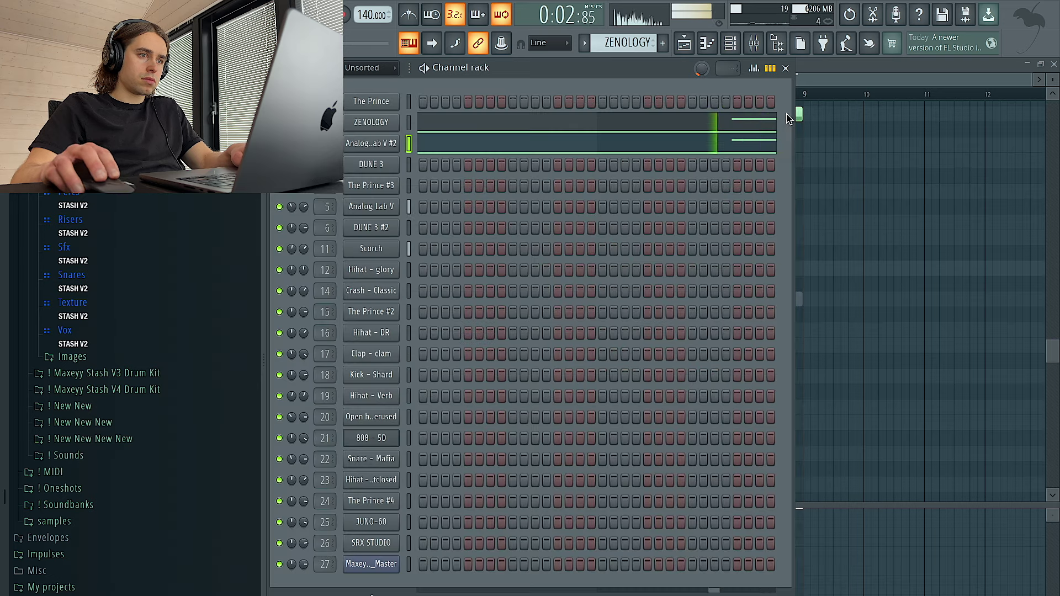
# Transpose the Analog Lab V #2 notes down one octave and restart playback.
pyautogui.click(871, 250)
pyautogui.press('space')
pyautogui.hotkey('ctrl', 'Down')
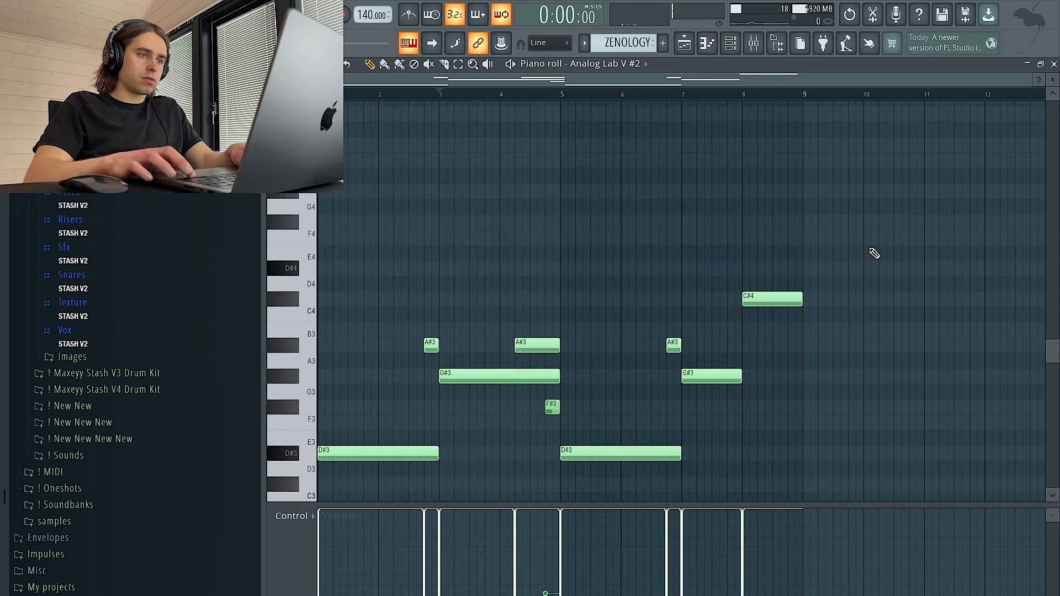
pyautogui.press('space')
# Select the short F#3 note before bar 5 in Analog Lab V #2 and raise its velocity to full.
pyautogui.click(729, 46)
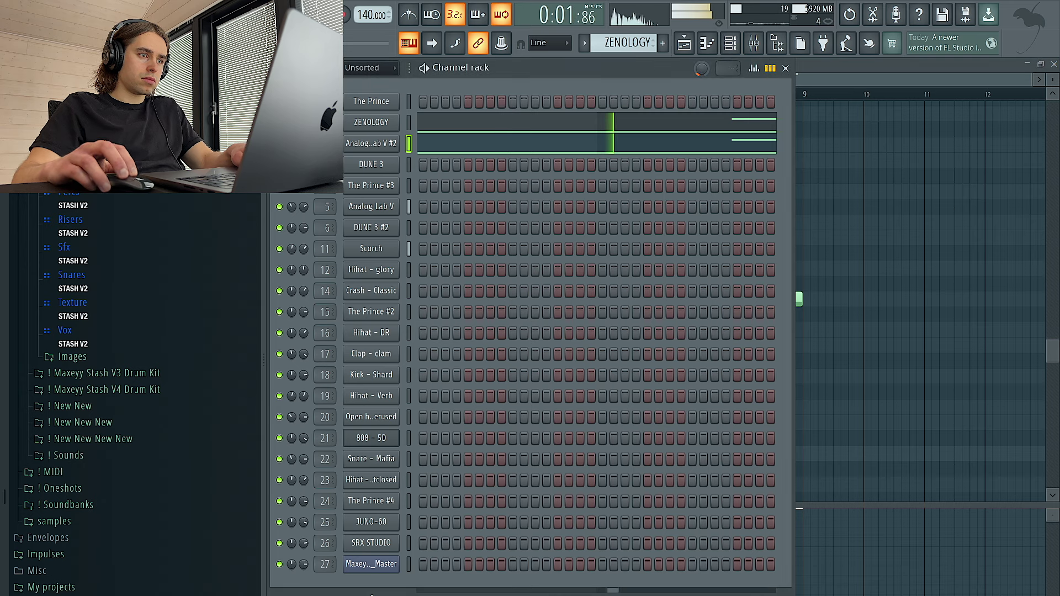
pyautogui.click(959, 203)
pyautogui.hotkey('ctrl', 'a')
pyautogui.hotkey('ctrl', 'd')
pyautogui.moveTo(597, 415); pyautogui.dragTo(507, 401)
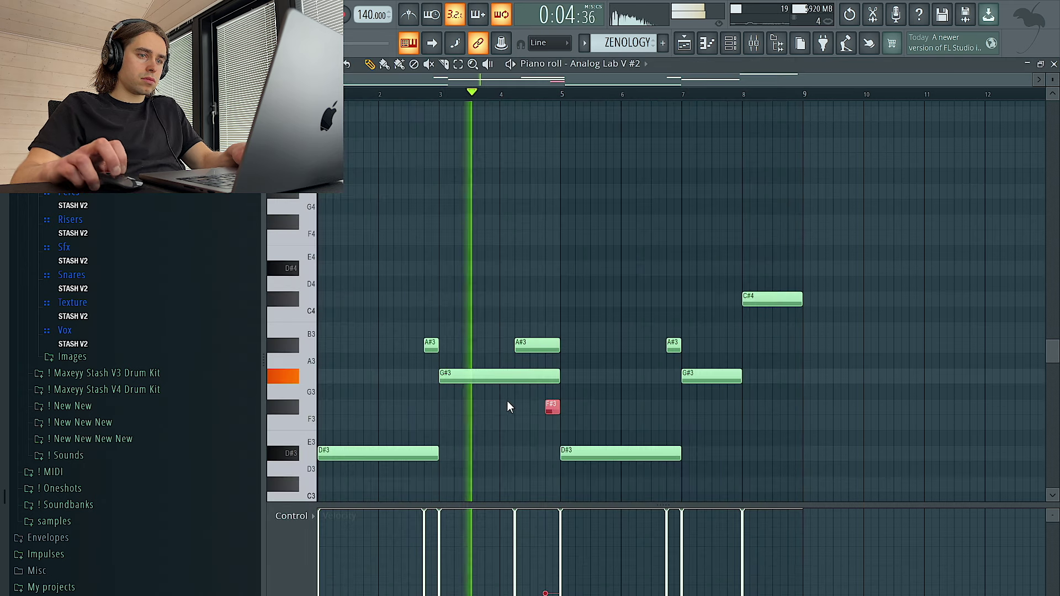
# Raise the Insert 2 fader in the mixer.
pyautogui.click(736, 46)
pyautogui.click(764, 46)
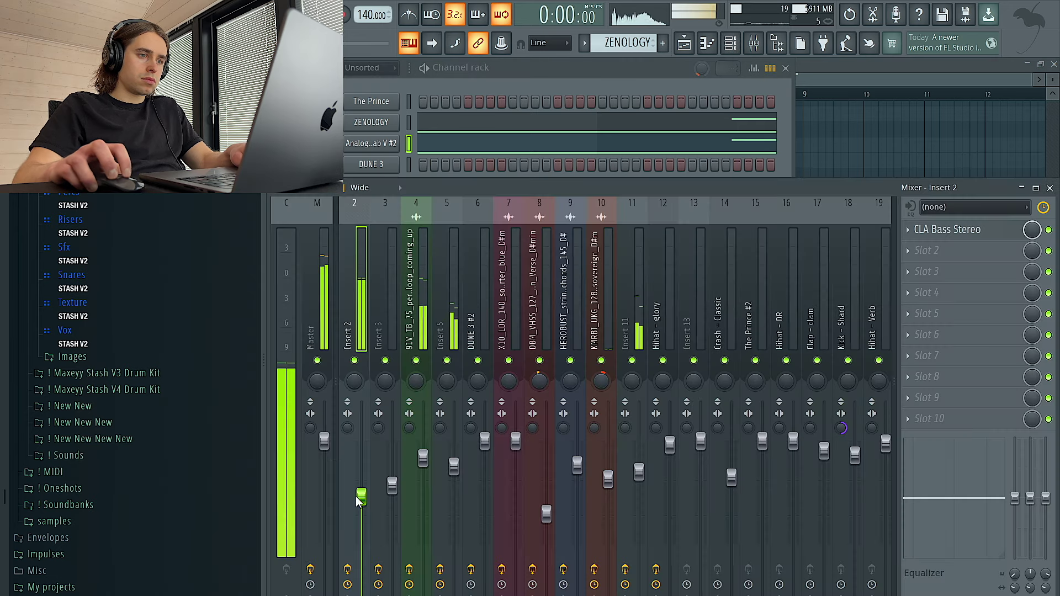
pyautogui.moveTo(360, 496); pyautogui.dragTo(360, 475)
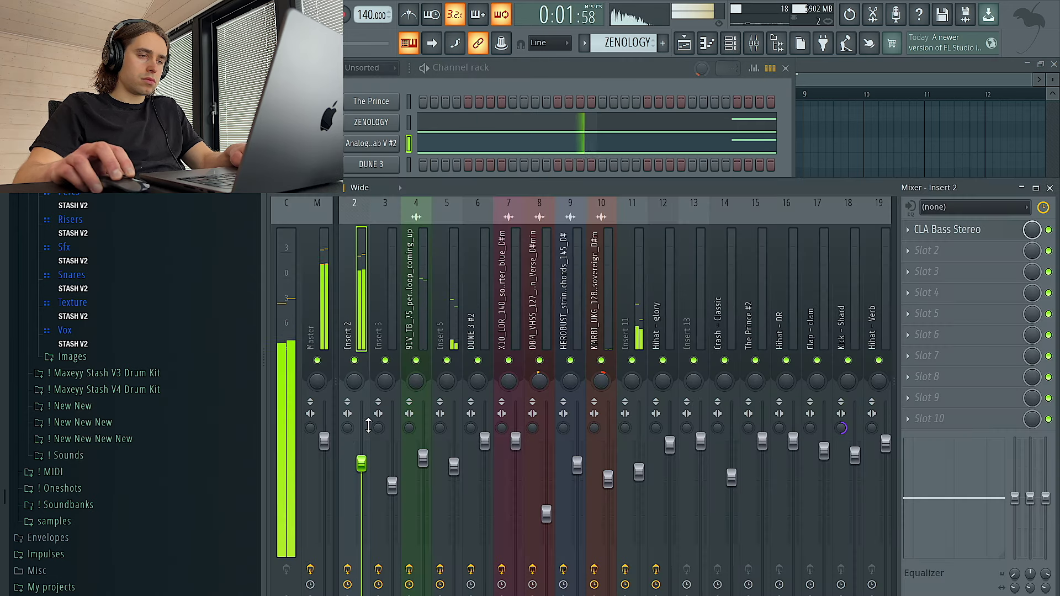
pyautogui.scroll(1, 402, 312)
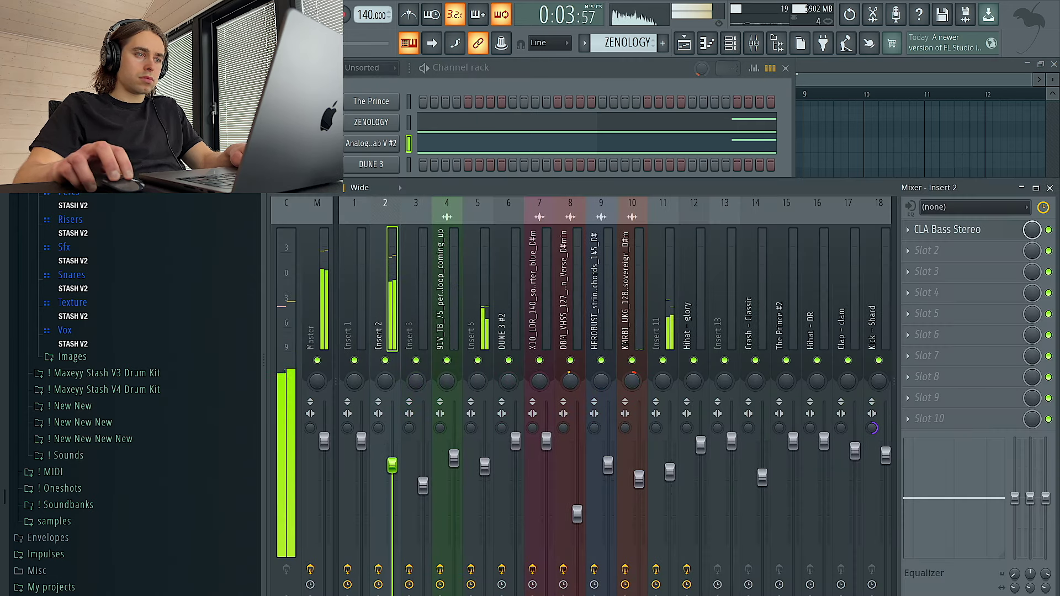
# Show the Analog Lab V #2 notes in the piano roll and lower the last note, at bar 8, to A#2.
pyautogui.click(519, 81)
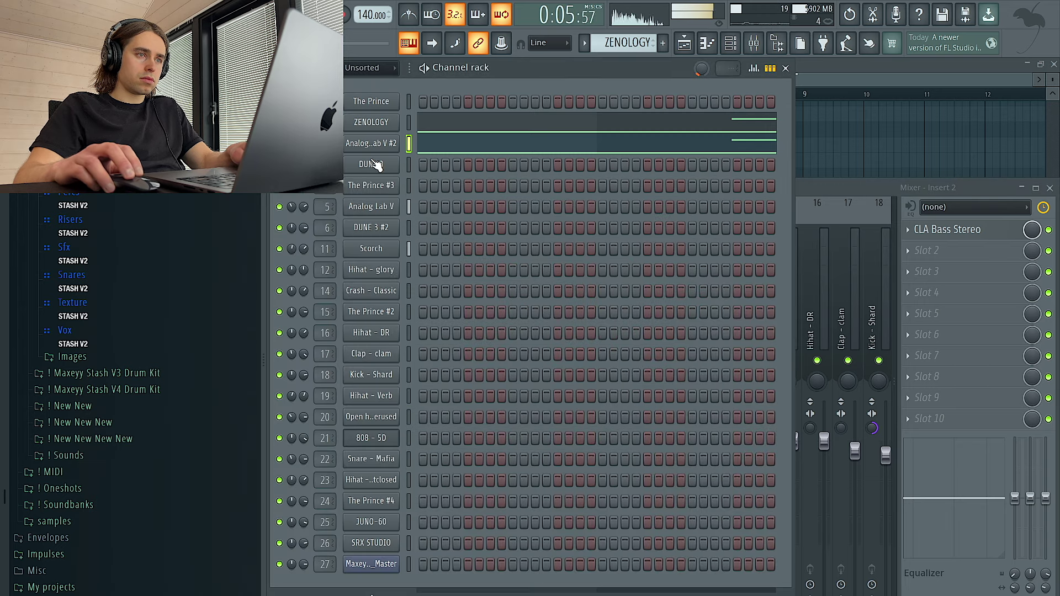
pyautogui.press('F7')
pyautogui.click(600, 64)
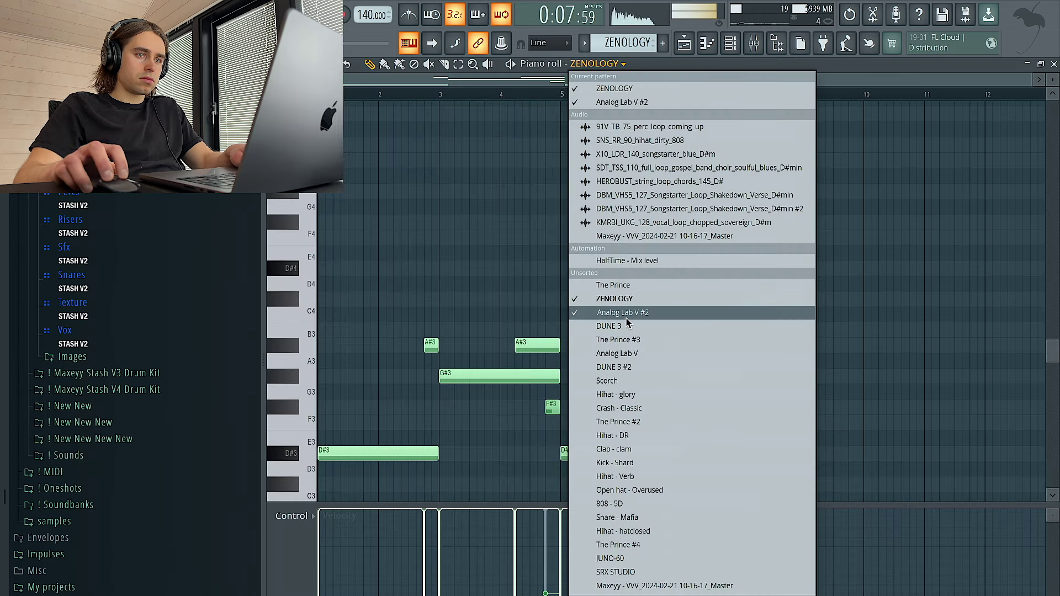
pyautogui.click(627, 313)
pyautogui.moveTo(759, 300); pyautogui.dragTo(762, 350)
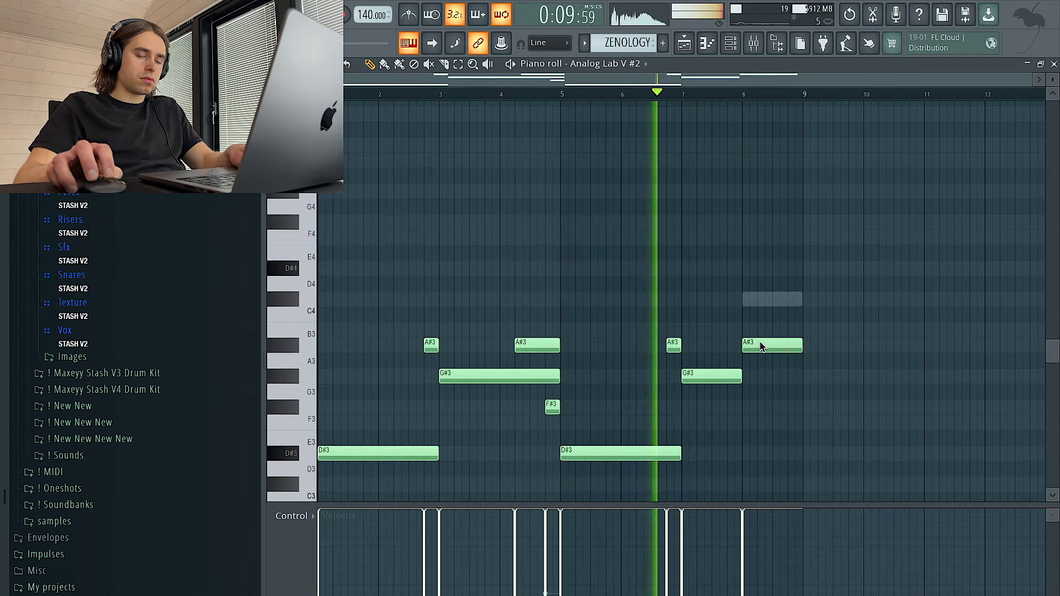
pyautogui.scroll(-3, 767, 335)
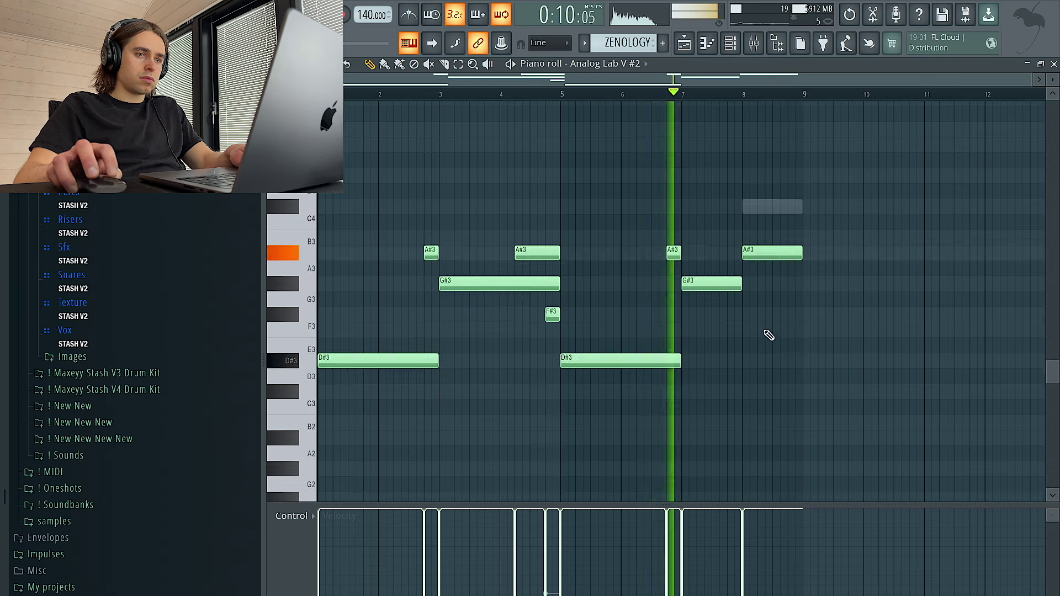
pyautogui.click(771, 256)
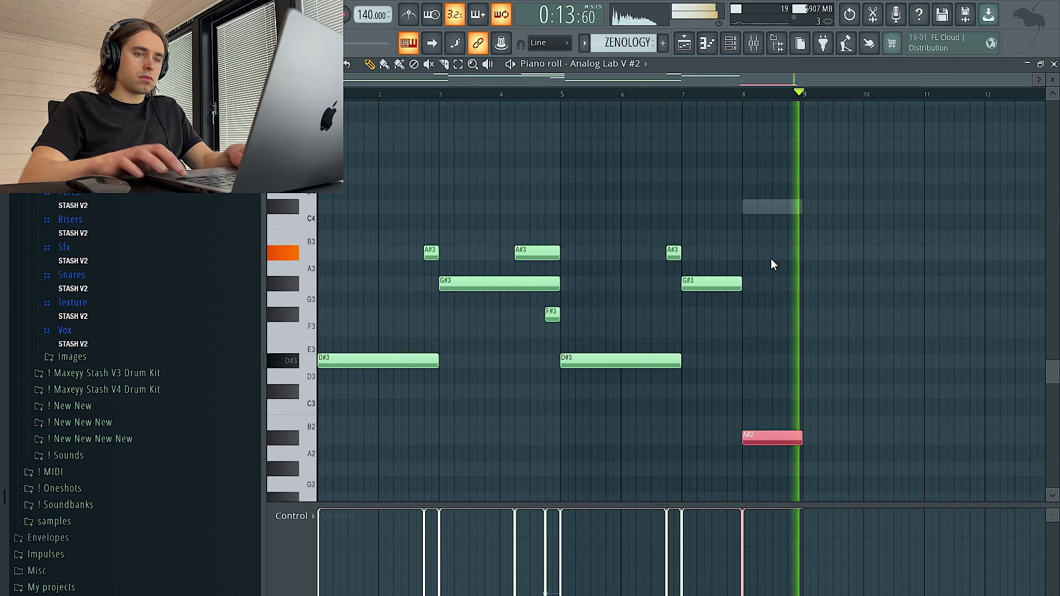
# Switch the piano roll to the ZENOLOGY part to compare its notes with Analog Lab V #2.
pyautogui.press('F5')
pyautogui.keyDown('ctrl'); pyautogui.click(532, 315); pyautogui.keyUp('ctrl')
pyautogui.hotkey('ctrl', 'b')
pyautogui.doubleClick(528, 248)
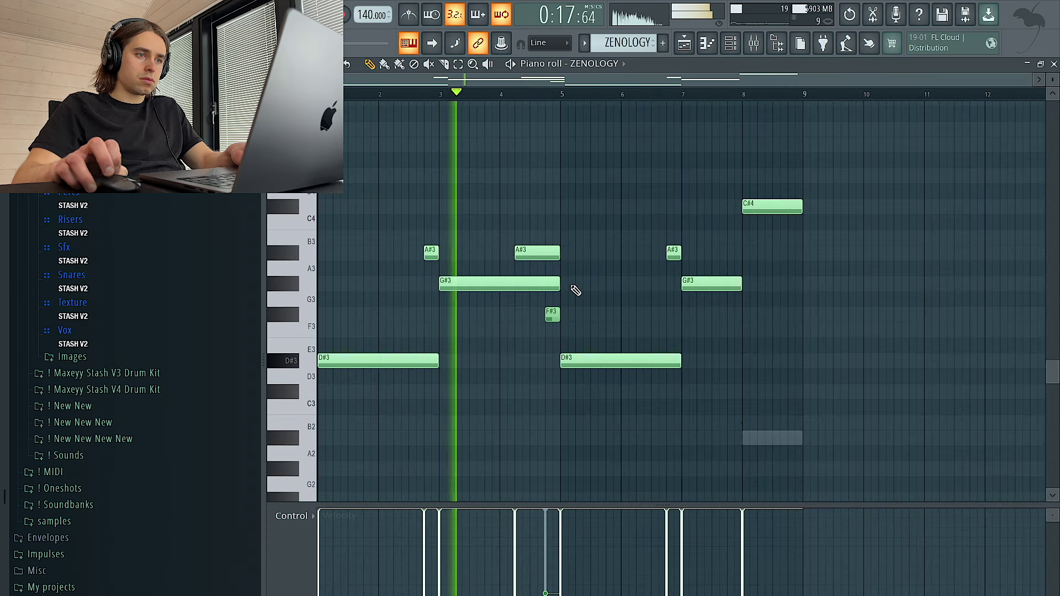
# Raise the last Analog Lab V #2 note by an octave, step it down to F3, and nudge it back up two semitones.
pyautogui.doubleClick(771, 439)
pyautogui.hotkey('ctrl', 'a')
pyautogui.hotkey('ctrl', 'Up')
pyautogui.hotkey('shift', 'Down')
pyautogui.hotkey('shift', 'Down')
pyautogui.hotkey('shift', 'Down')
pyautogui.hotkey('shift', 'Down')
pyautogui.hotkey('shift', 'Down')
pyautogui.hotkey('shift', 'Down')
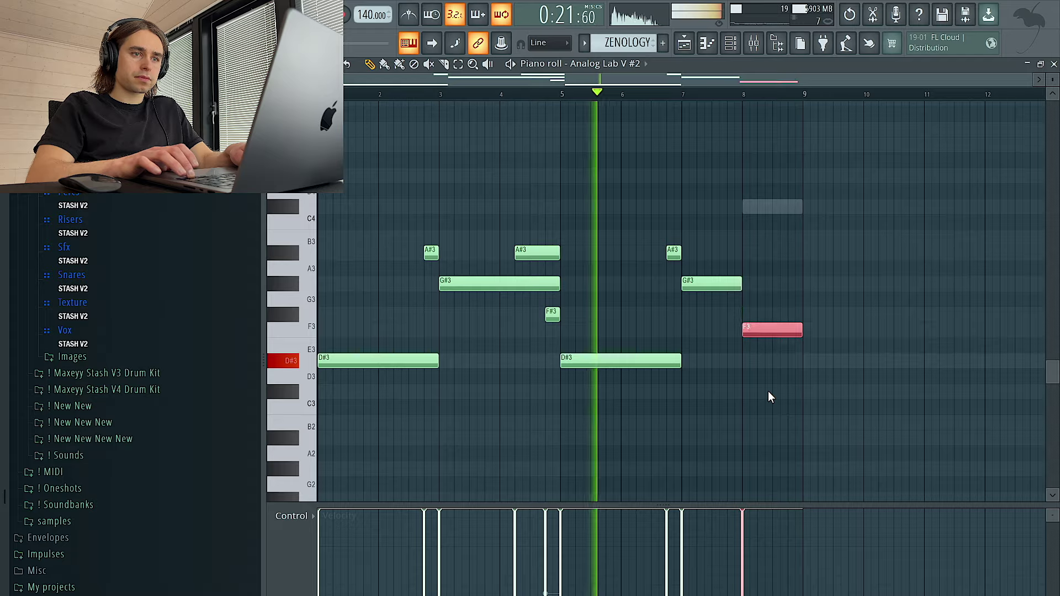
pyautogui.hotkey('shift', 'Up')
pyautogui.hotkey('shift', 'Up')
# Return to the playlist and duplicate the Pattern 7 clip on Track 7 so a copy starts at bar 9.
pyautogui.press('F5')
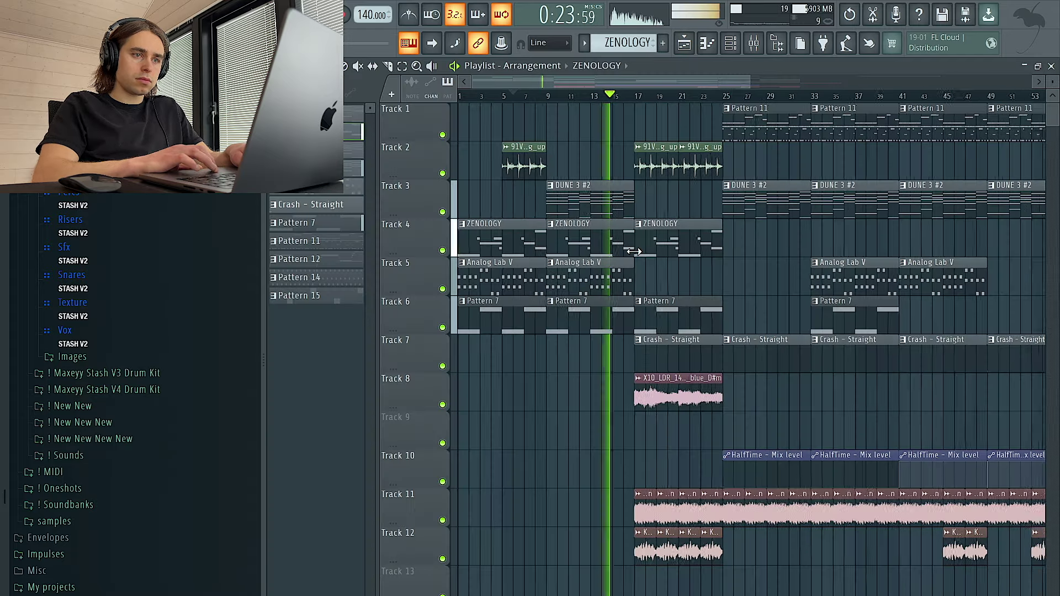
pyautogui.scroll(3, 555, 332)
pyautogui.hscroll(-3, 554, 330)
pyautogui.scroll(-2, 555, 330)
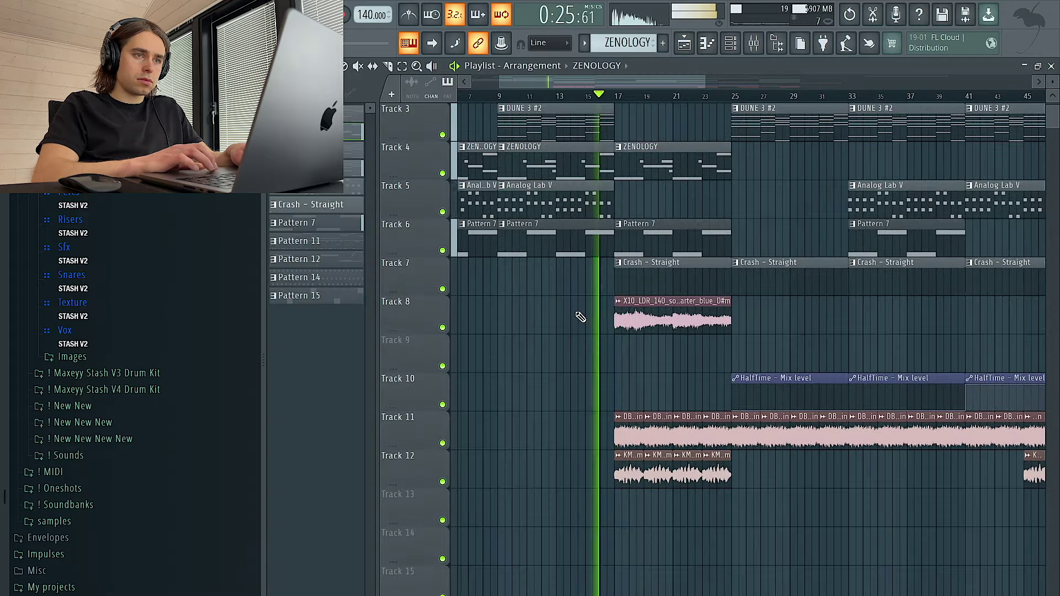
pyautogui.keyDown('ctrl'); pyautogui.click(598, 213); pyautogui.keyUp('ctrl')
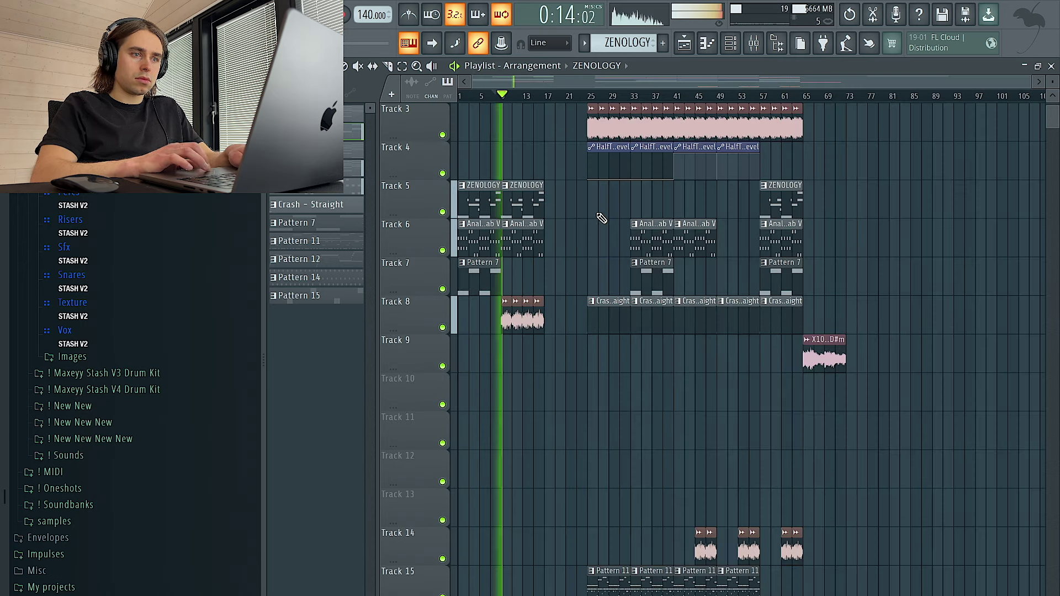
pyautogui.scroll(2, 499, 228)
pyautogui.keyDown('ctrl'); pyautogui.click(459, 276); pyautogui.keyUp('ctrl')
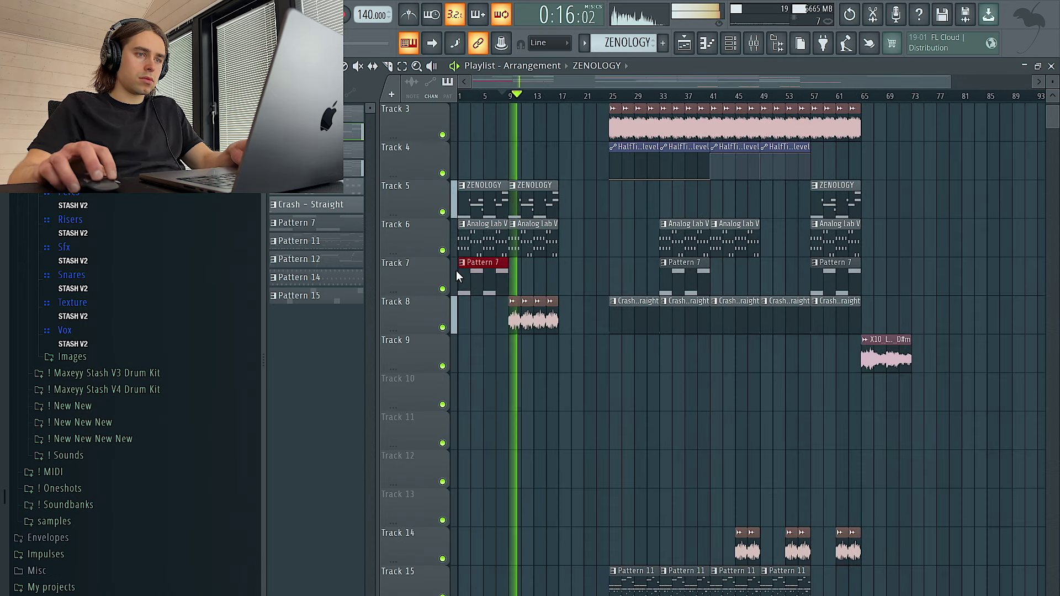
pyautogui.scroll(2, 508, 238)
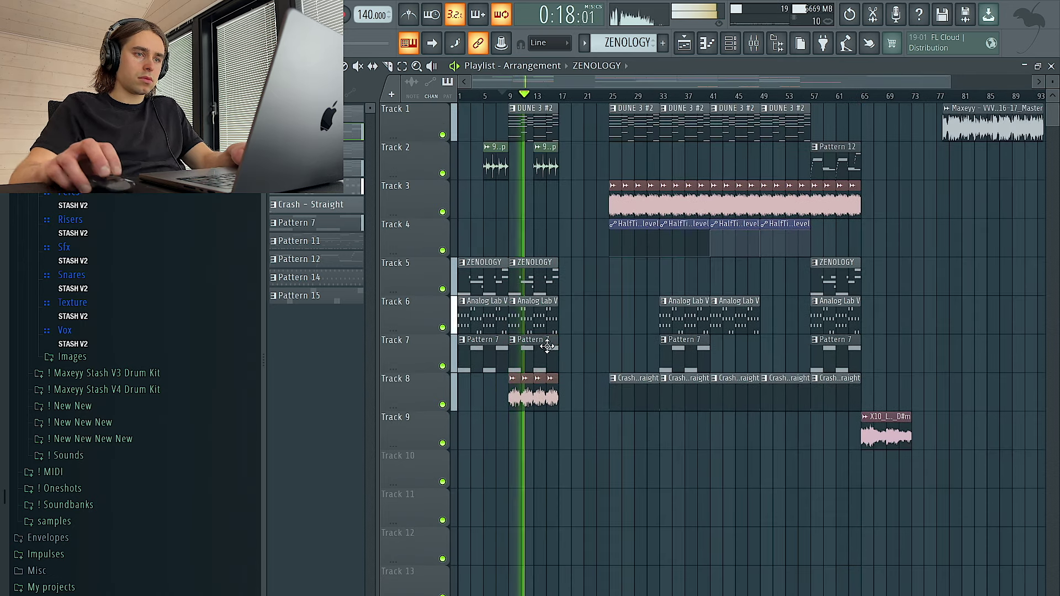
pyautogui.scroll(-2, 691, 338)
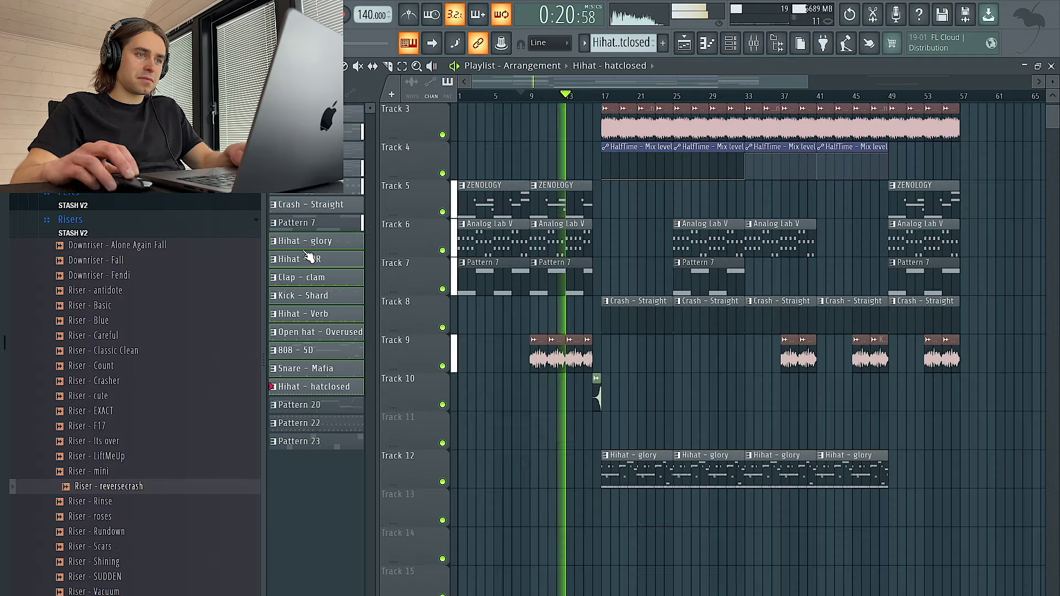
# Place the separate drum patterns, Hihat - glory through Hihat - hatclosed, on Tracks 13 to 21 at bar 17, and delete the combined drum clip there.
pyautogui.moveTo(304, 241); pyautogui.dragTo(603, 511)
pyautogui.scroll(-2, 616, 468)
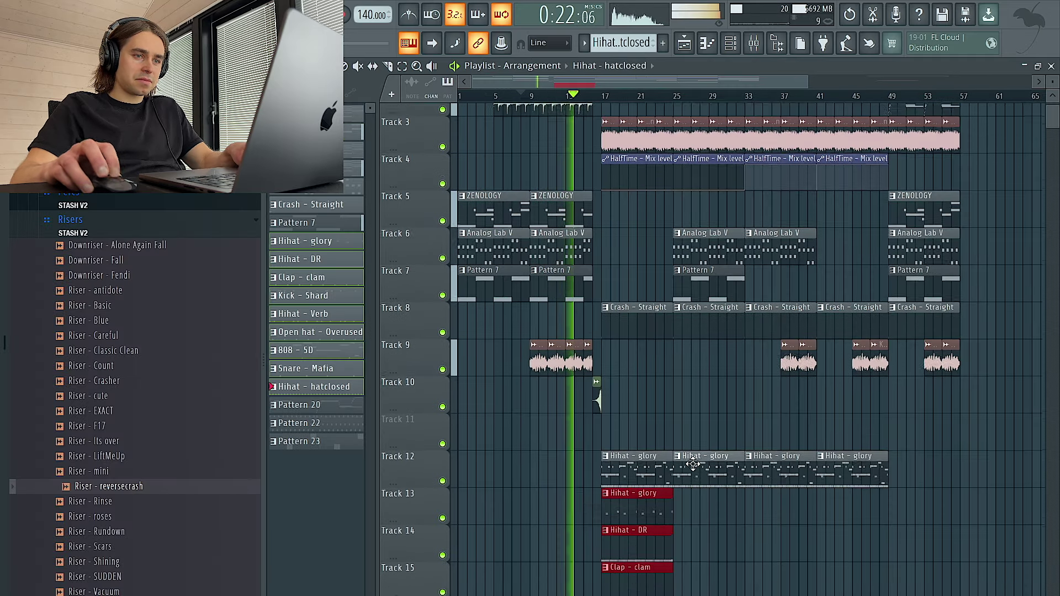
pyautogui.rightClick(624, 467)
# Duplicate the separate drum clips on Tracks 13 to 21 to bar 25 and delete the combined drum clip at bar 25 on Track 12.
pyautogui.scroll(-3, 633, 461)
pyautogui.moveTo(649, 323); pyautogui.dragTo(634, 593)
pyautogui.hotkey('ctrl', 'b')
pyautogui.keyDown('ctrl'); pyautogui.click(703, 307); pyautogui.keyUp('ctrl')
pyautogui.rightClick(703, 306)
# Thin out the first drum section by deleting the Hihat - glory and Hihat - hatclosed clips at bar 17.
pyautogui.scroll(3, 621, 427)
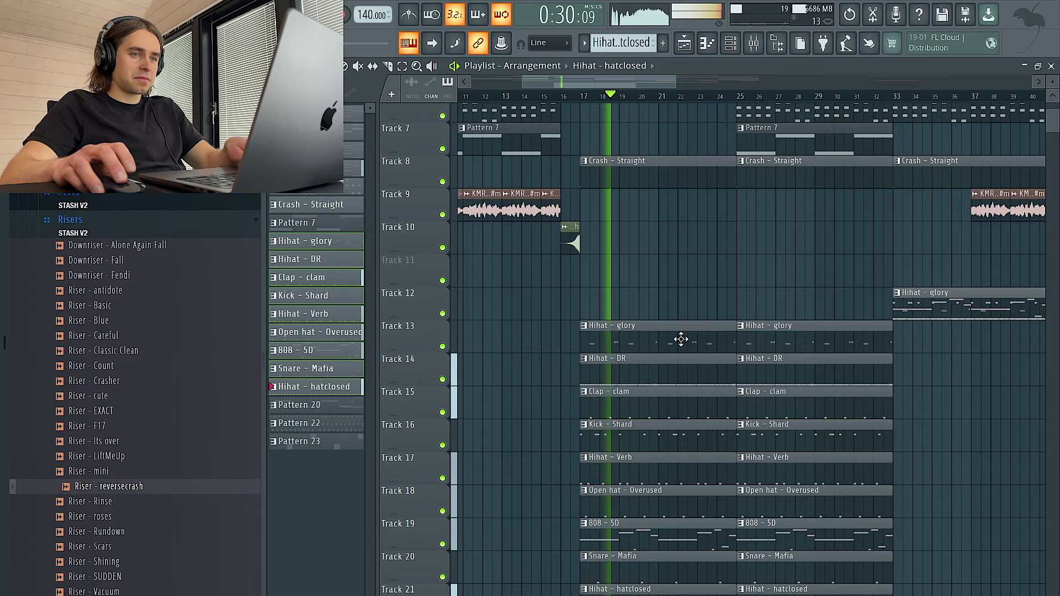
pyautogui.rightClick(644, 343)
pyautogui.scroll(-3, 630, 363)
pyautogui.scroll(-2, 632, 376)
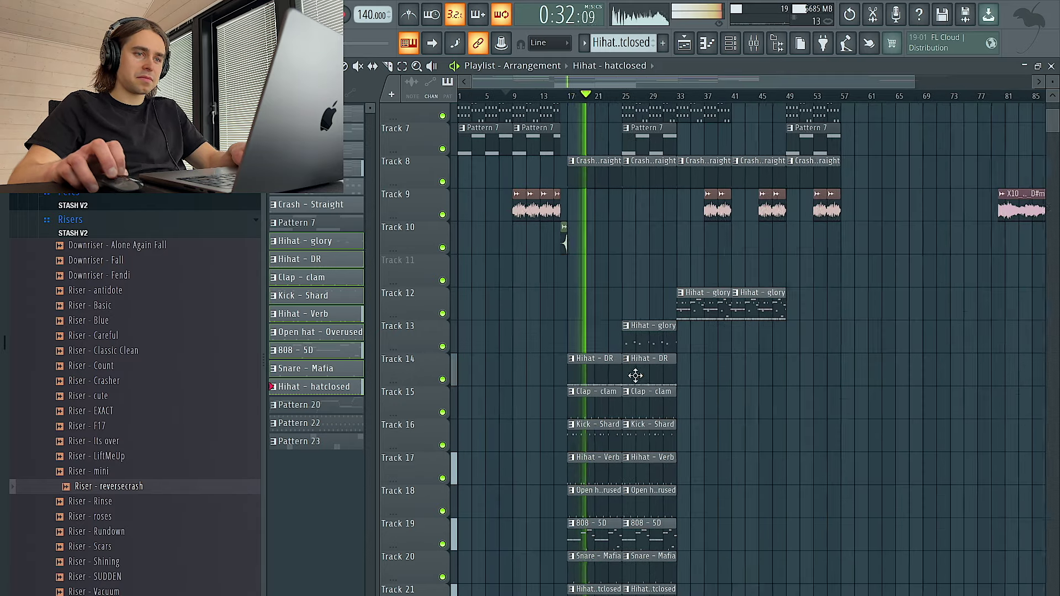
pyautogui.hotkey('ctrl', 'z')
pyautogui.rightClick(594, 592)
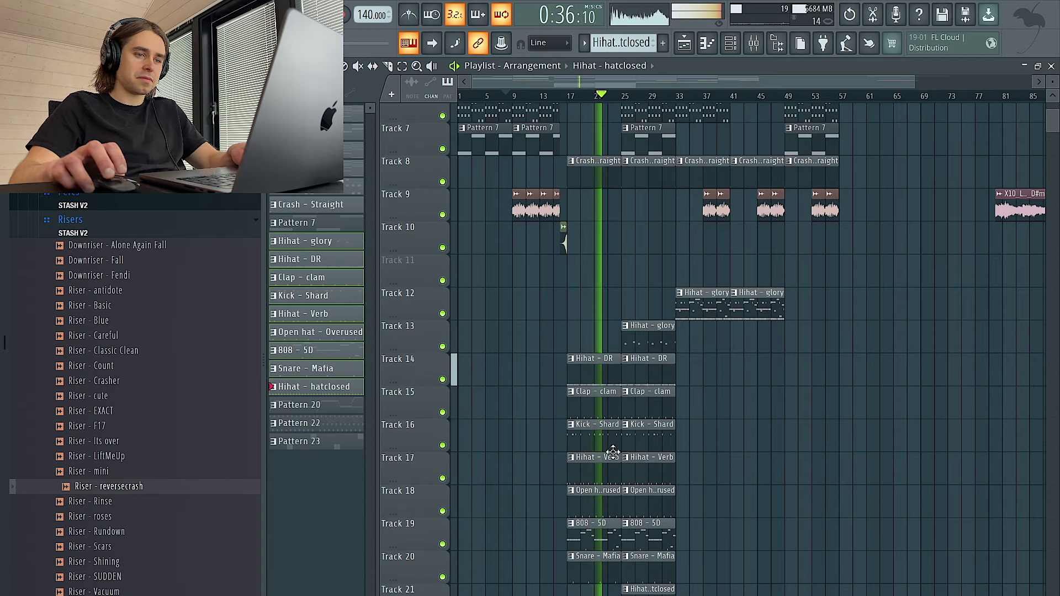
# Duplicate the bar 25 drum clips twice to fill bars 33 and 41, and delete the remaining combined drum clips on Track 12.
pyautogui.scroll(3, 614, 450)
pyautogui.moveTo(683, 298); pyautogui.dragTo(684, 593)
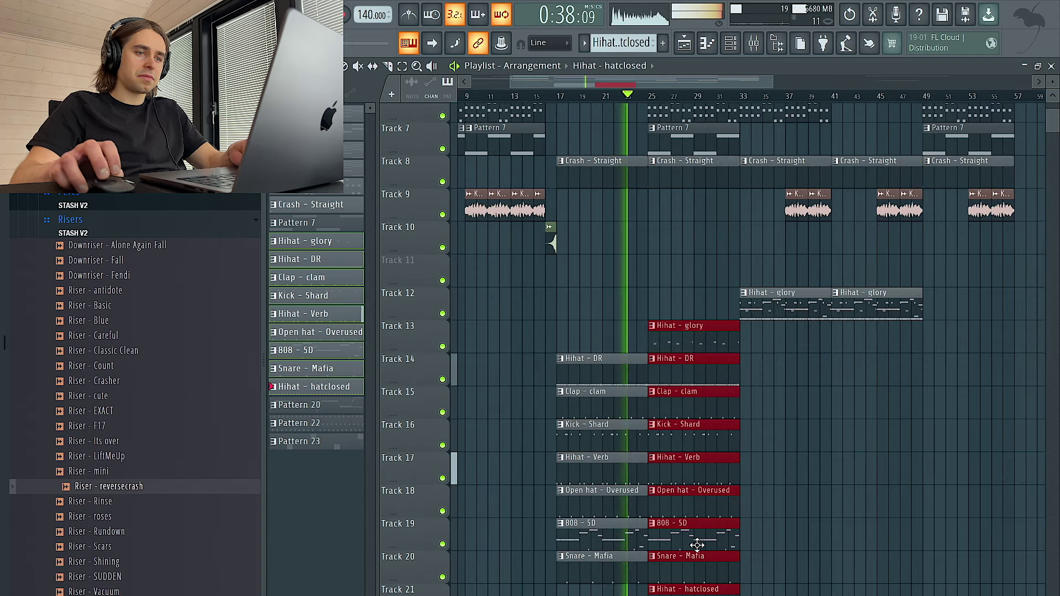
pyautogui.scroll(1, 698, 545)
pyautogui.scroll(-3, 759, 450)
pyautogui.hotkey('ctrl', 'b')
pyautogui.hotkey('ctrl', 'b')
pyautogui.moveTo(843, 303); pyautogui.dragTo(734, 309)
pyautogui.press('Delete')
# Thin out the drum section at bar 33 by deleting its Hihat - hatclosed, Kick - Shard and Open hat - Overused clips.
pyautogui.rightClick(731, 325)
pyautogui.scroll(2, 718, 337)
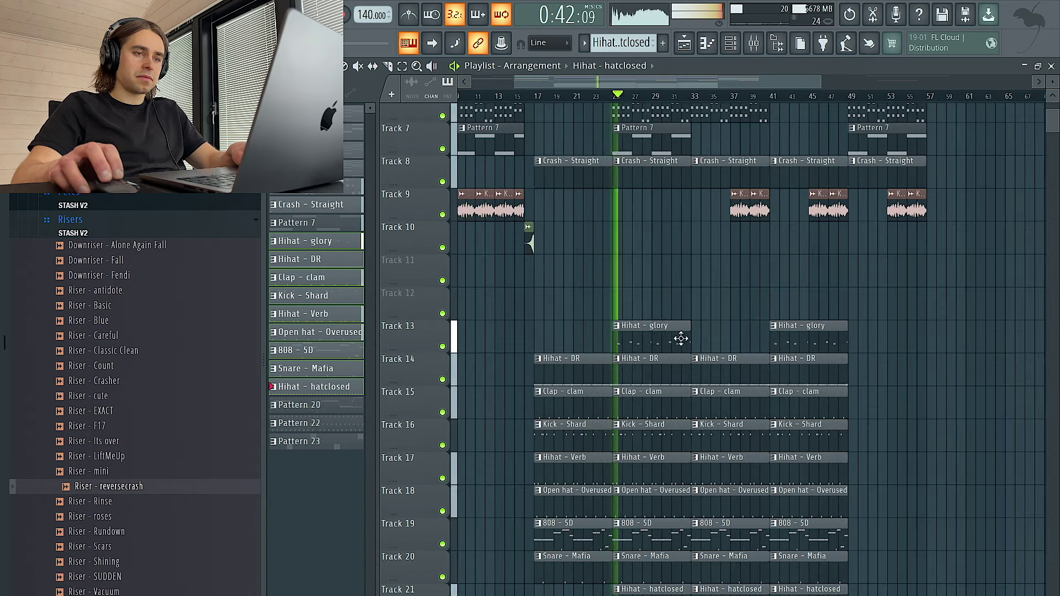
pyautogui.scroll(3, 730, 576)
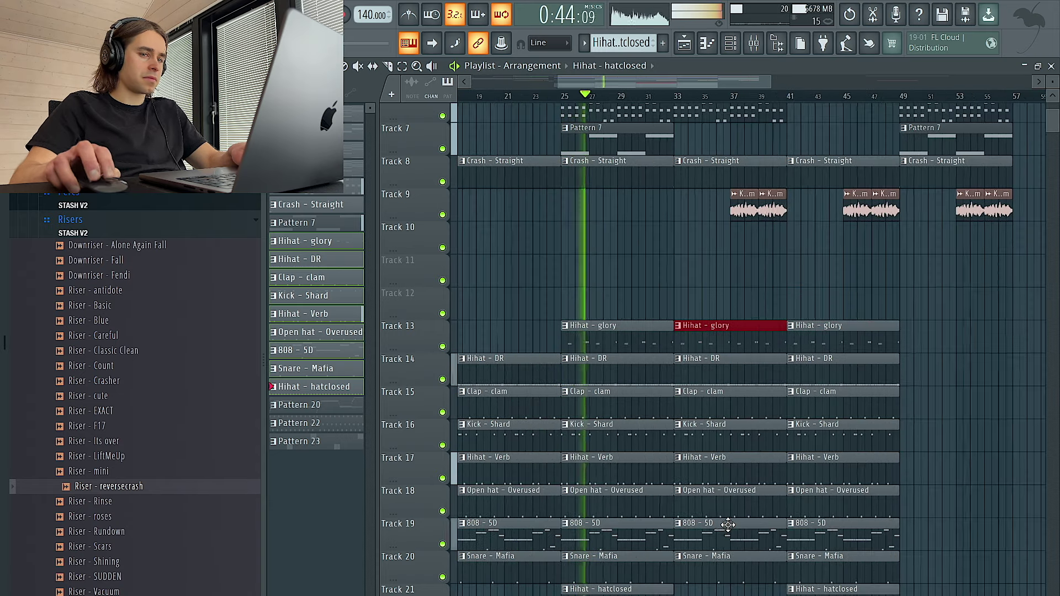
pyautogui.rightClick(706, 449)
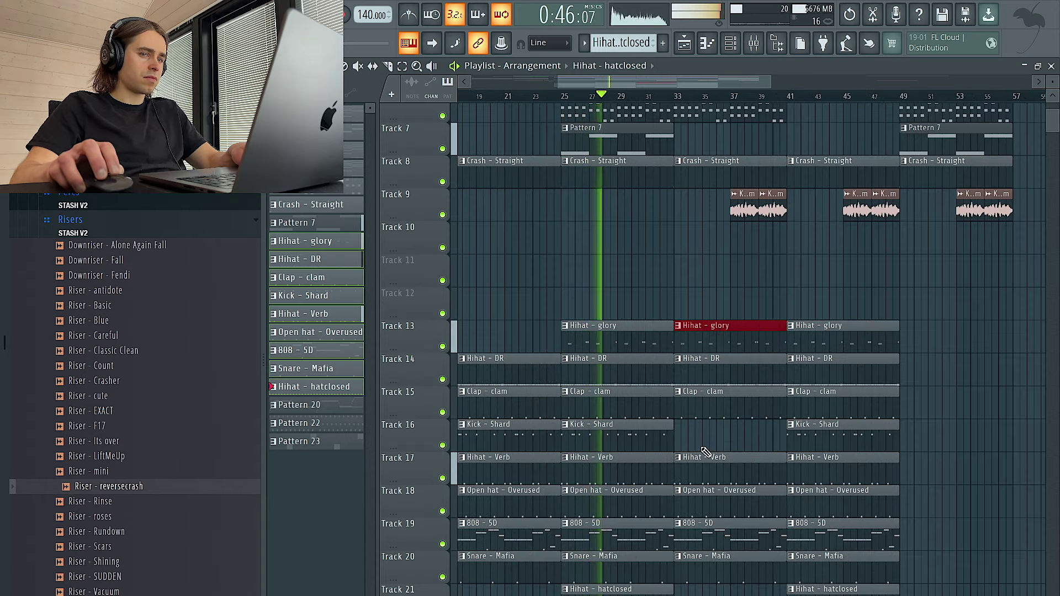
pyautogui.rightClick(712, 497)
# Select all the separate drum clips and move them up two tracks so they begin on Track 11.
pyautogui.scroll(-4, 717, 477)
pyautogui.moveTo(834, 590); pyautogui.dragTo(475, 297)
pyautogui.hotkey('shift', 'Up')
pyautogui.hotkey('shift', 'Up')
pyautogui.scroll(5, 784, 337)
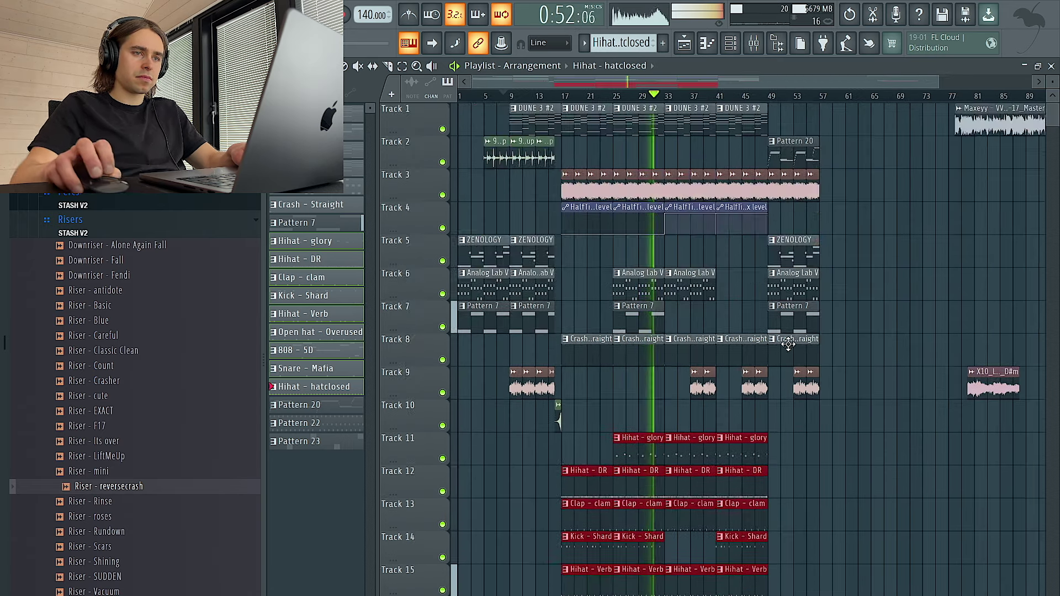
# Add the Riser - reversecrash clip on Track 10 at bar 32 and trim the drum clips to end shortly before bar 33.
pyautogui.scroll(-2, 898, 303)
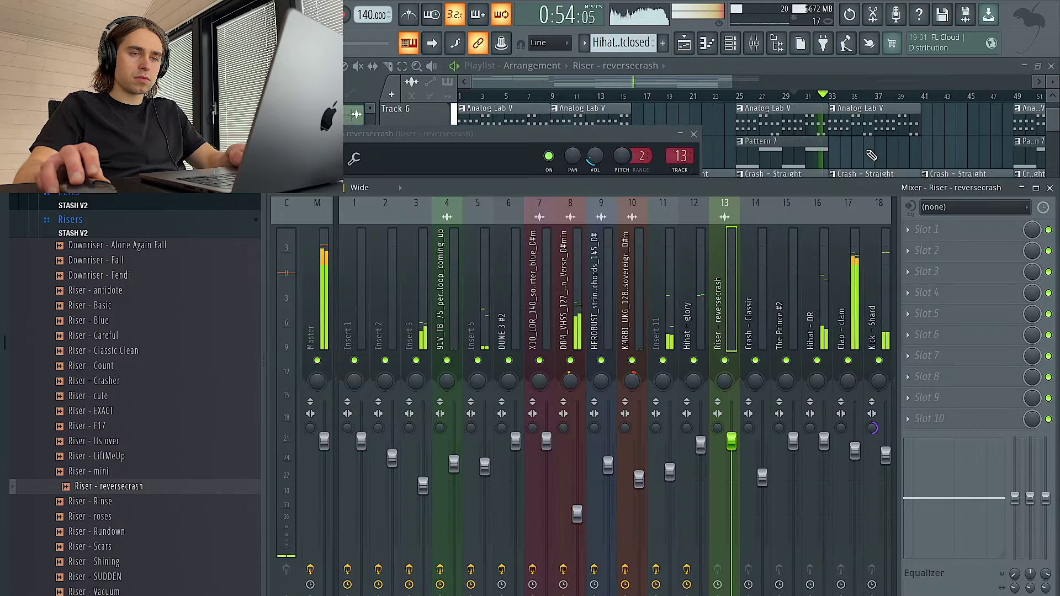
pyautogui.click(871, 155)
pyautogui.scroll(2, 792, 291)
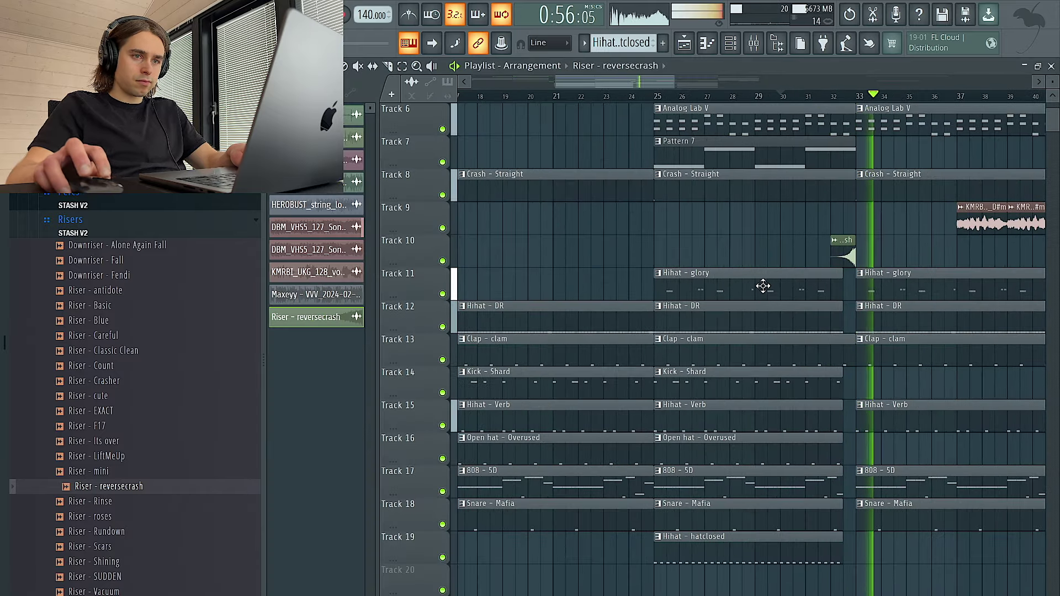
pyautogui.hscroll(5, 766, 288)
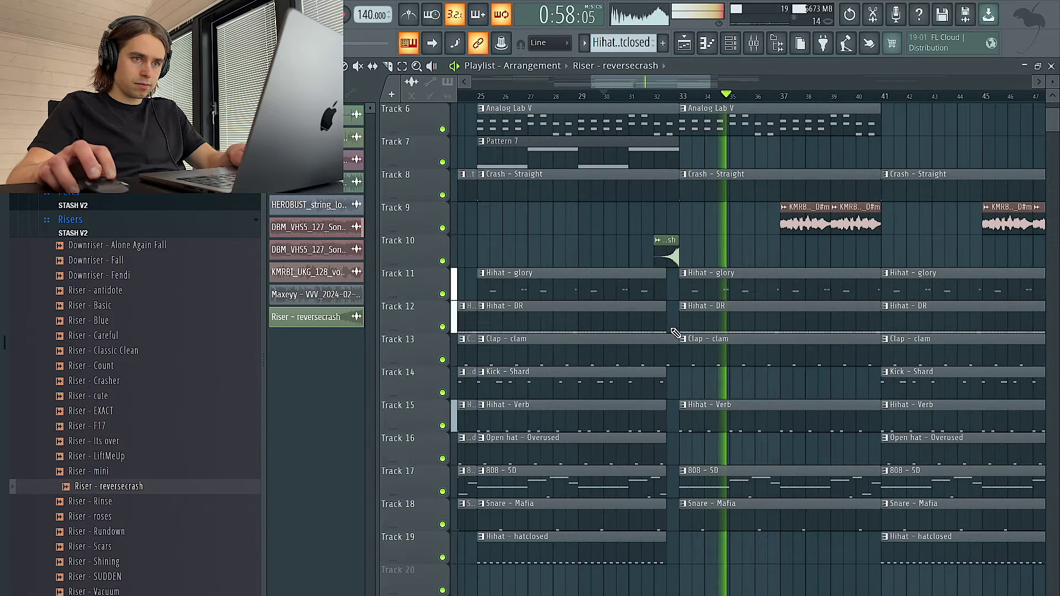
# Delete the Hihat - Verb clip at bar 33 and the Snare - Mafia and Kick - Shard clips at bar 17.
pyautogui.scroll(-1, 755, 413)
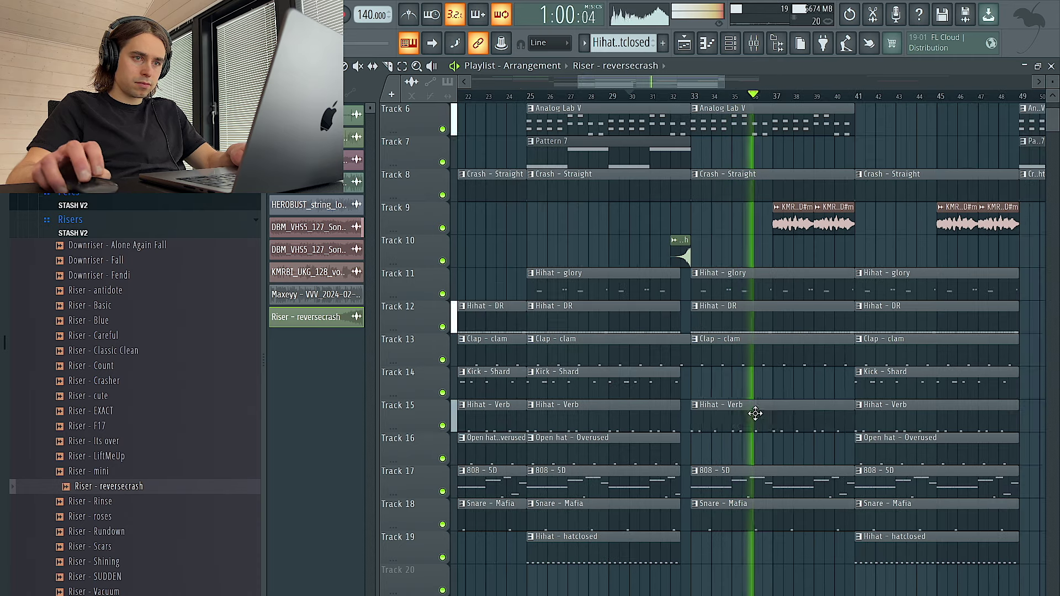
pyautogui.scroll(-2, 602, 525)
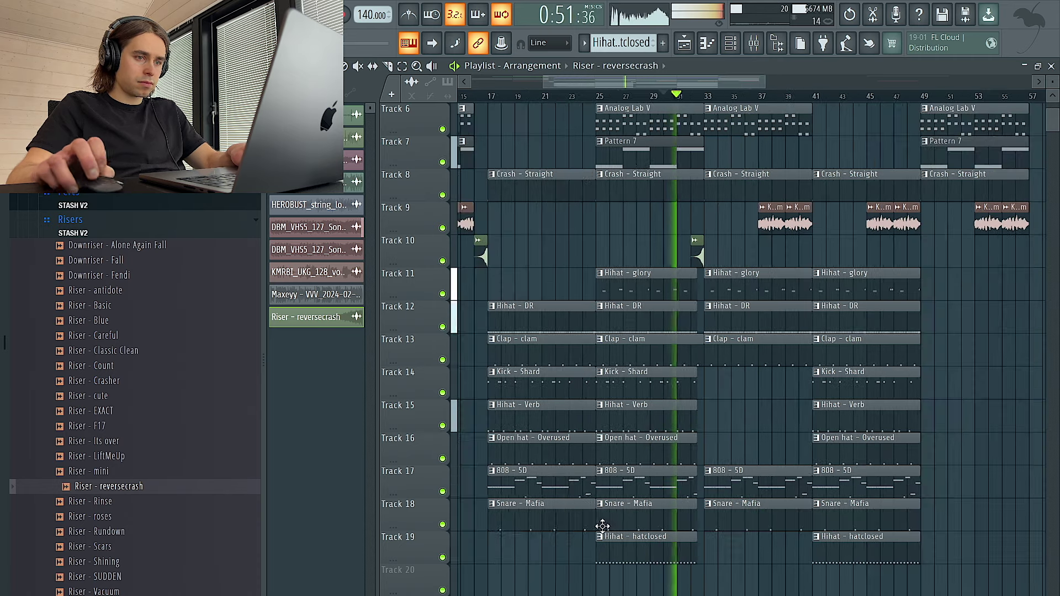
pyautogui.scroll(-2, 762, 505)
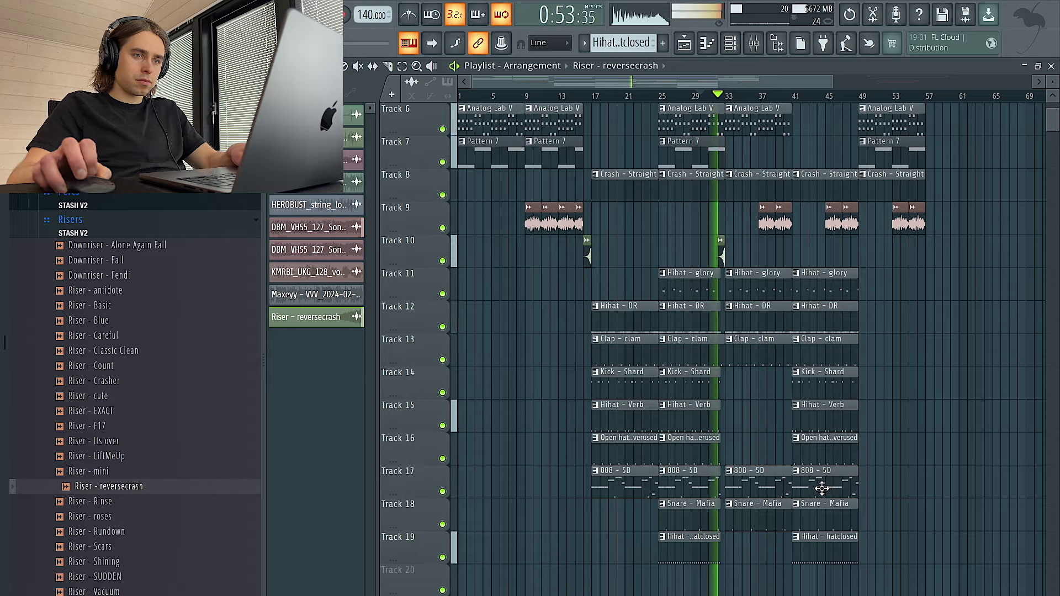
pyautogui.scroll(4, 821, 488)
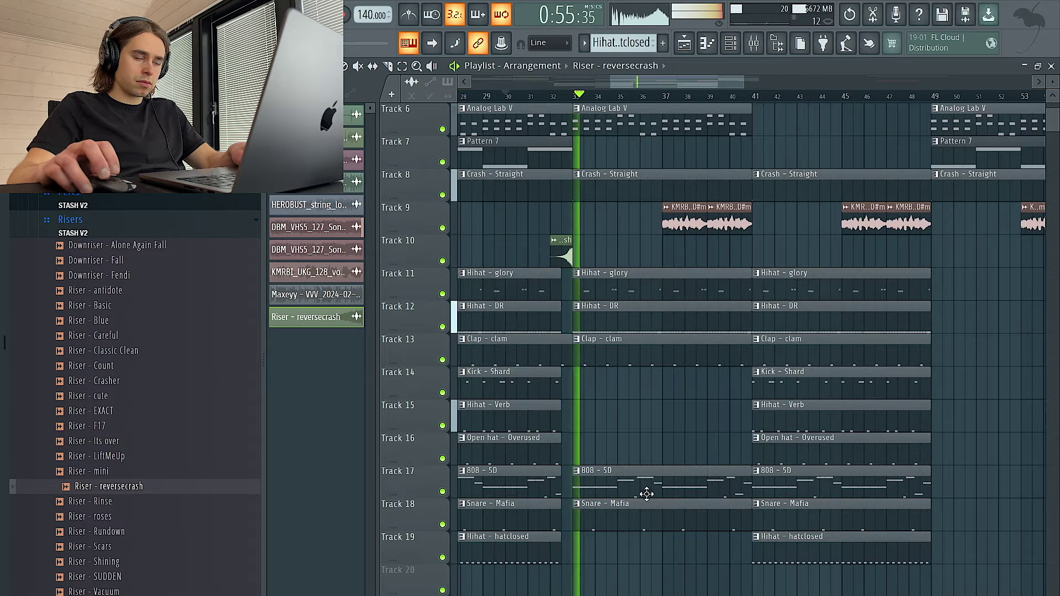
pyautogui.scroll(-2, 607, 488)
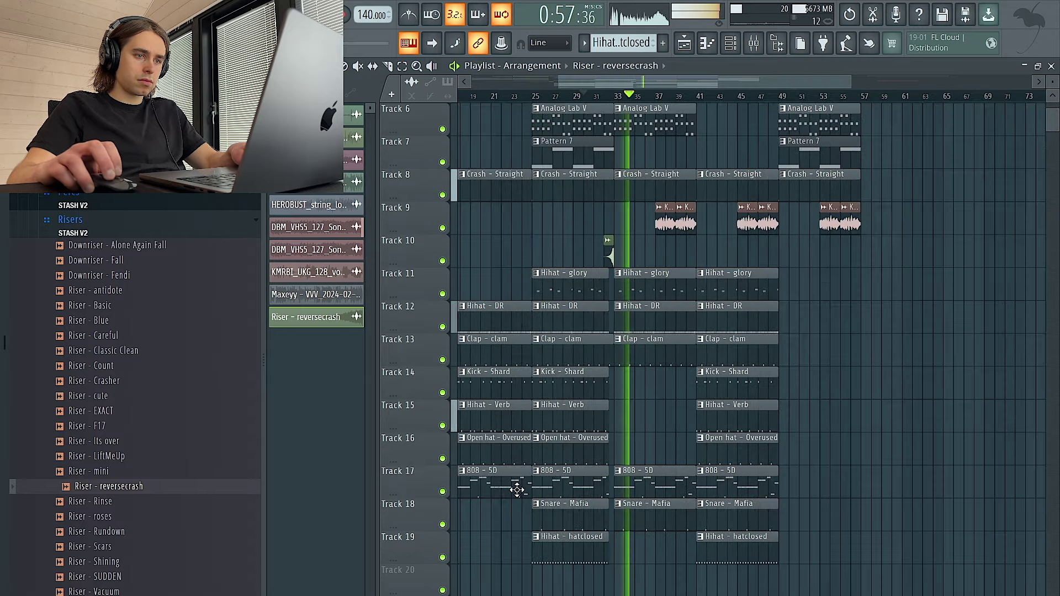
pyautogui.hscroll(-3, 566, 428)
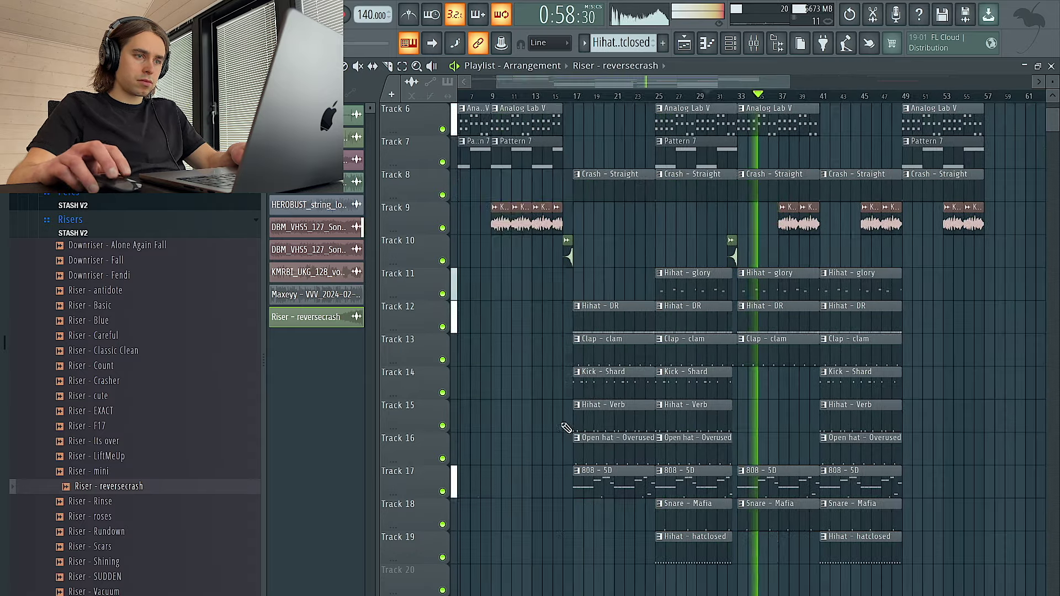
pyautogui.rightClick(601, 383)
# Shorten the 808 - SD clip that starts at bar 33 so it ends just after bar 40.
pyautogui.scroll(3, 832, 416)
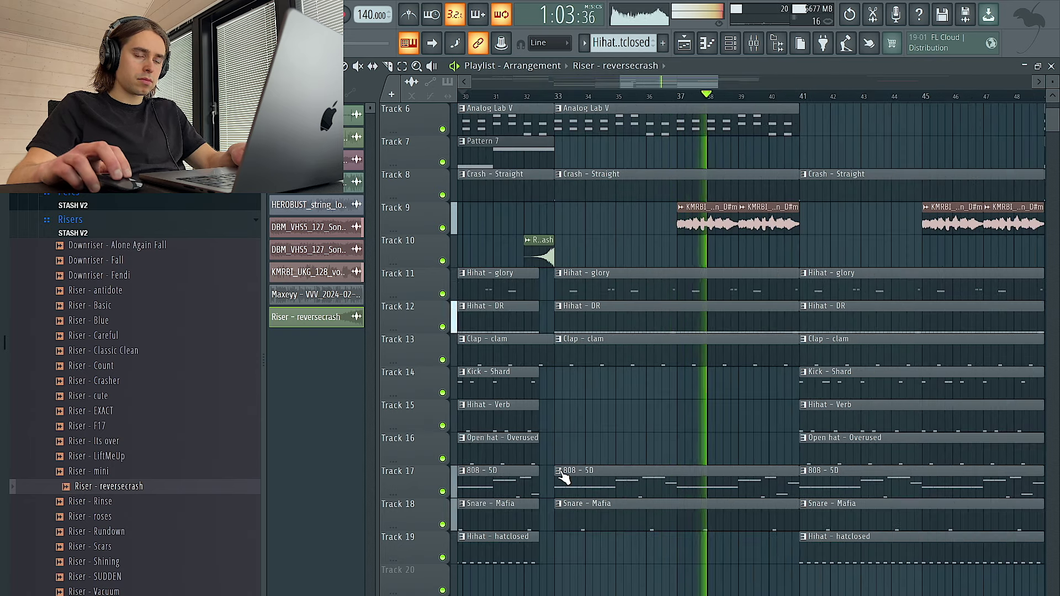
pyautogui.scroll(2, 710, 468)
pyautogui.moveTo(741, 477)
pyautogui.mouseDown()
pyautogui.moveTo(689, 478)
pyautogui.moveTo(734, 476)
pyautogui.mouseUp()
pyautogui.scroll(3, 713, 479)
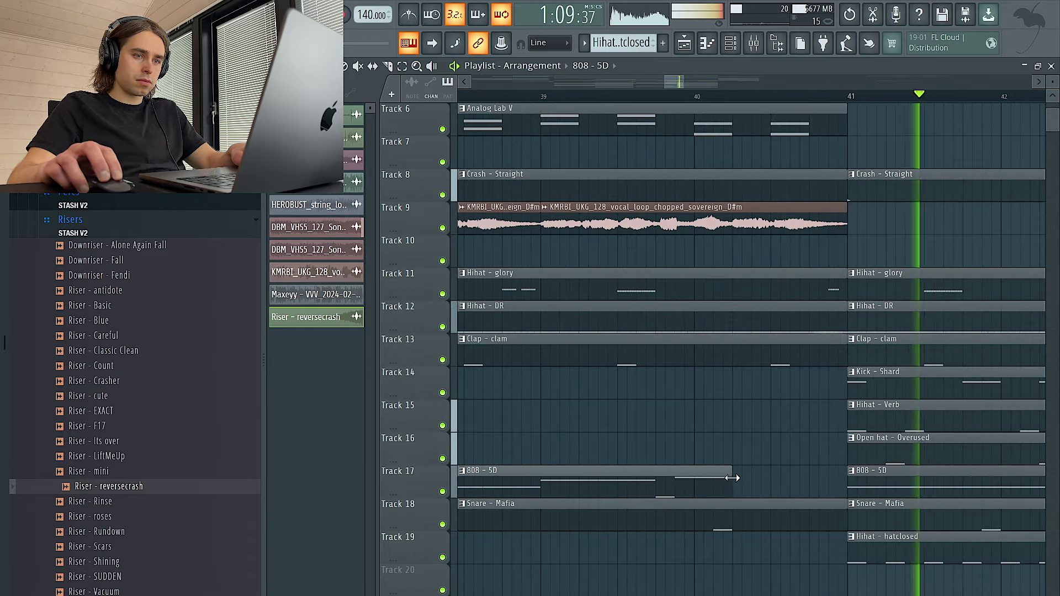
# Play back from around bar 39 and trim the end of the Hihat - DR clip to just before bar 41.
pyautogui.scroll(-2, 734, 476)
pyautogui.click(667, 98)
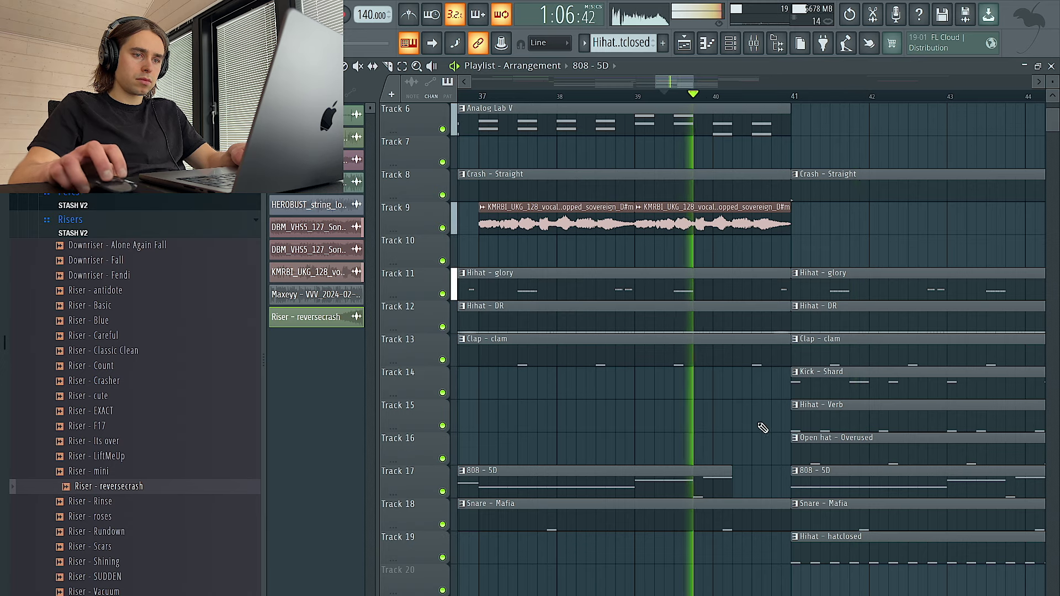
pyautogui.scroll(-3, 750, 461)
pyautogui.press('space')
pyautogui.press('space')
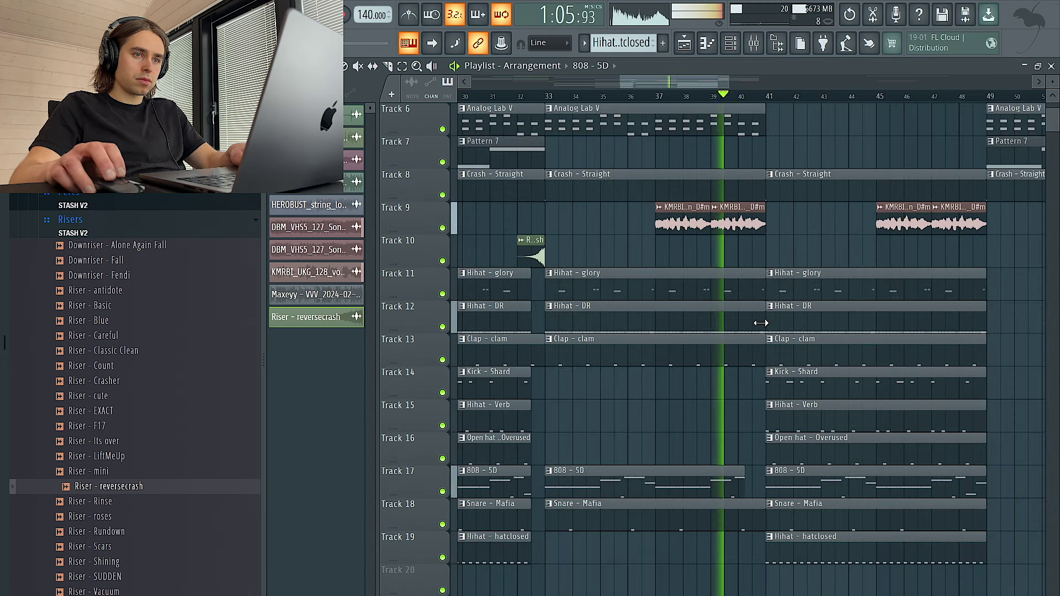
pyautogui.scroll(2, 762, 323)
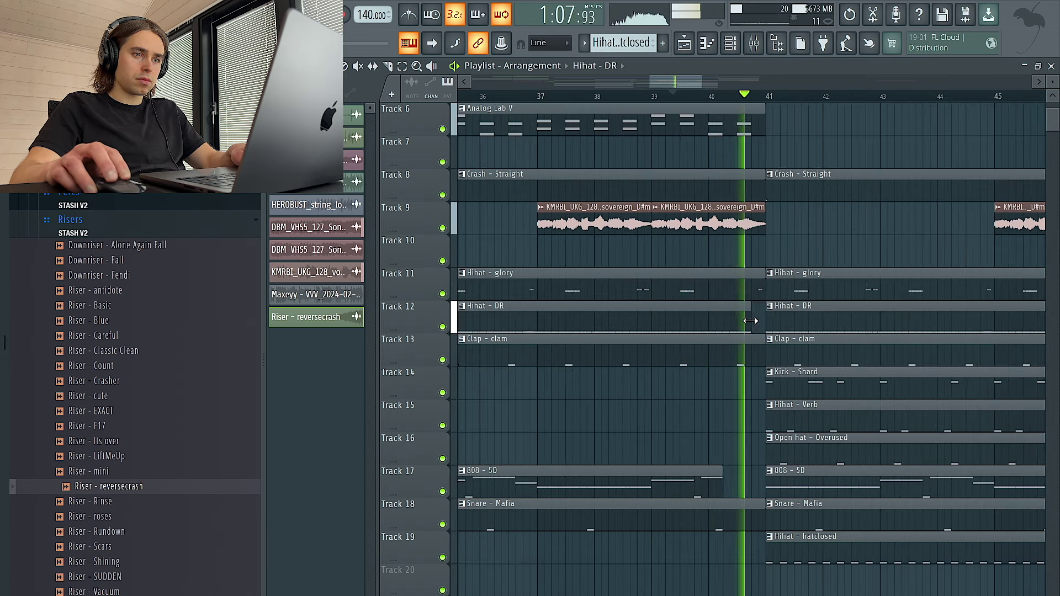
pyautogui.scroll(-2, 752, 320)
pyautogui.scroll(-3, 759, 326)
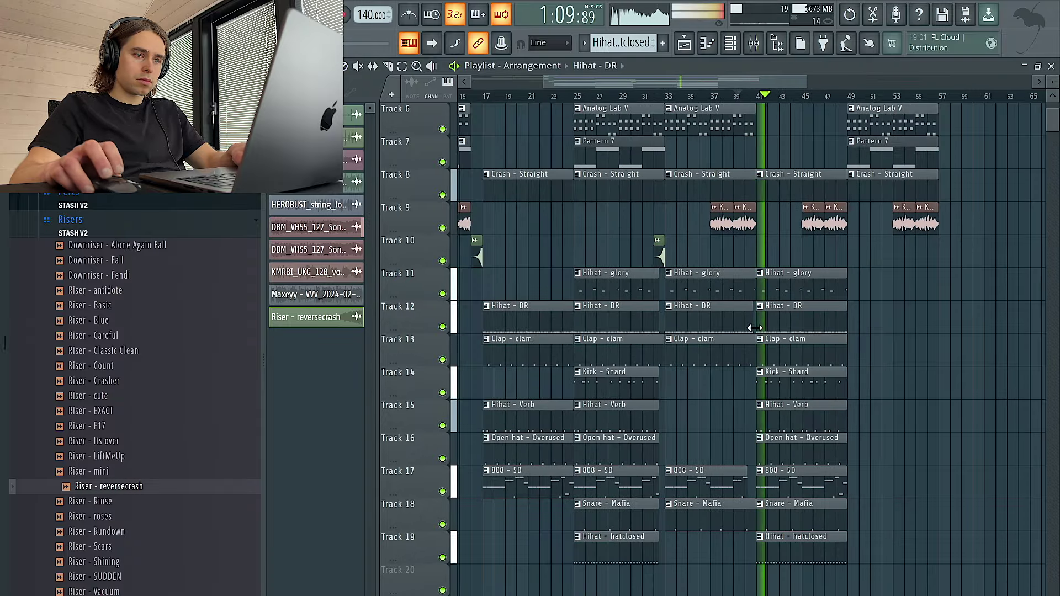
pyautogui.scroll(4, 754, 326)
pyautogui.scroll(-4, 741, 334)
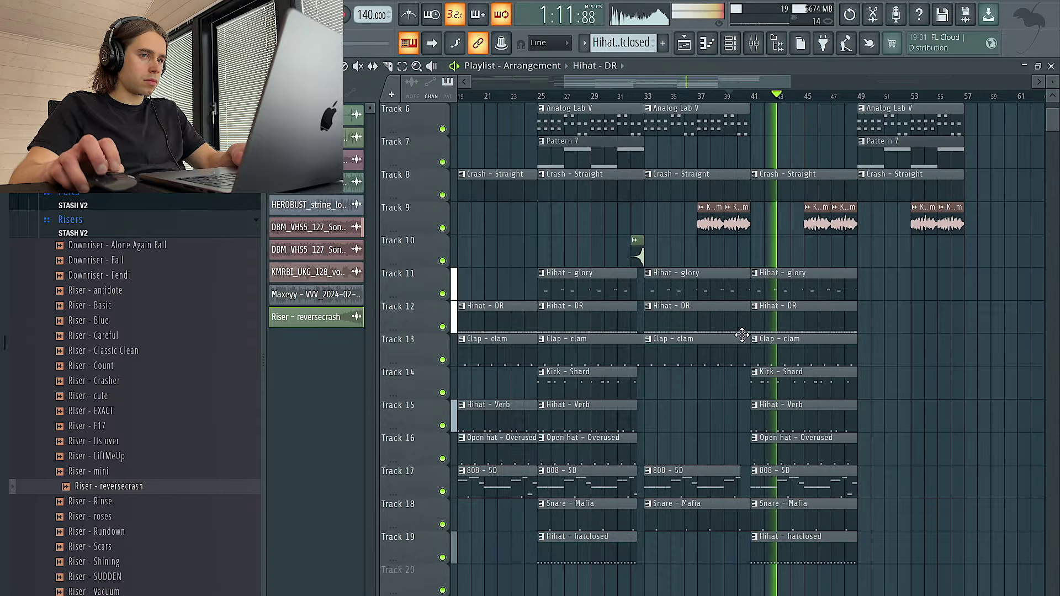
# Move the Maxeyy master reference and the X10 audio clip away from the arrangement, to around bar 153.
pyautogui.scroll(-3, 803, 327)
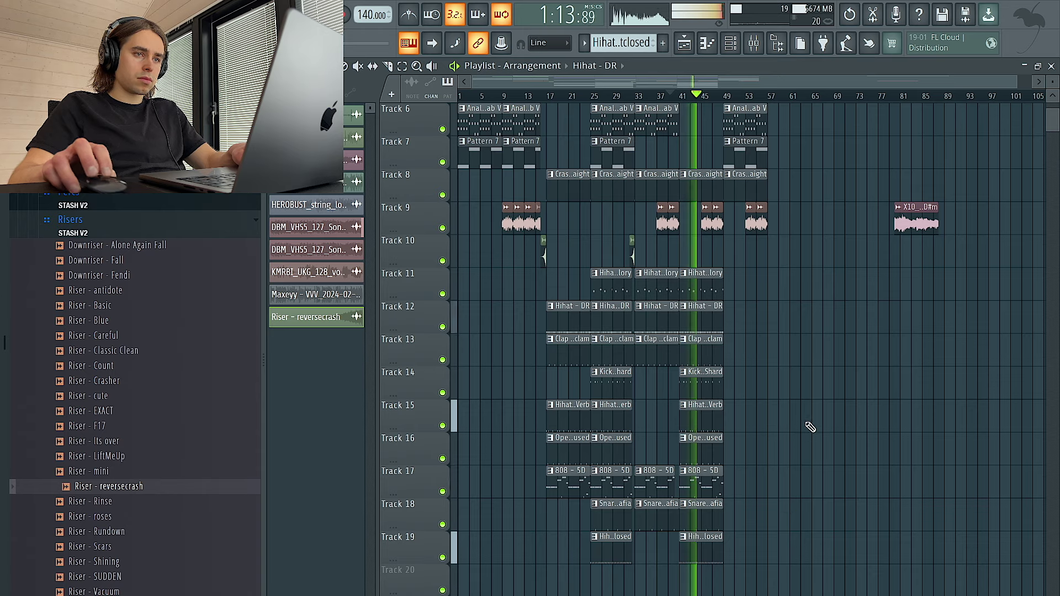
pyautogui.scroll(3, 810, 427)
pyautogui.scroll(-3, 801, 450)
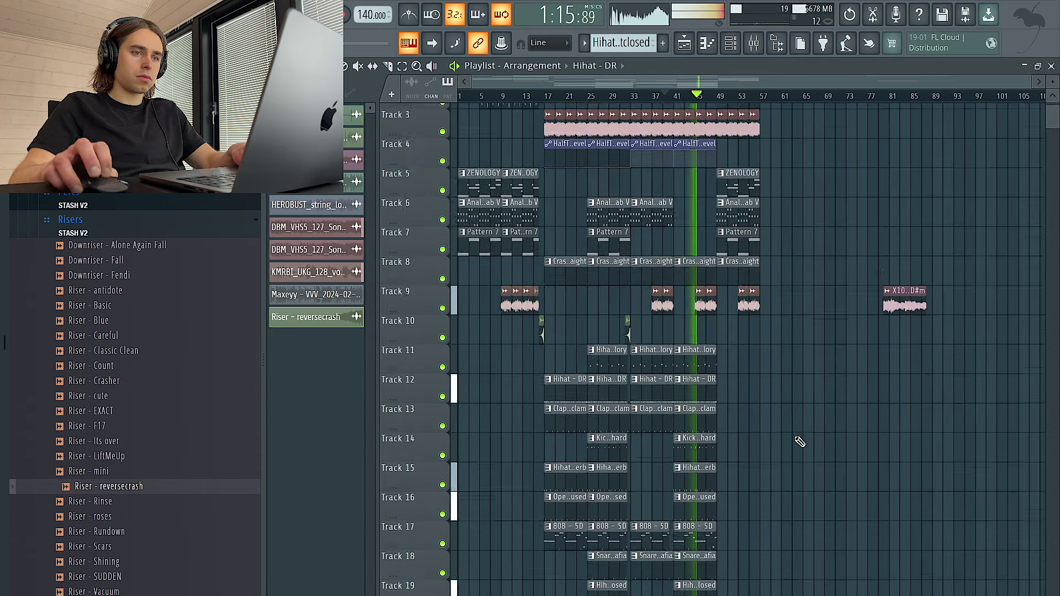
pyautogui.moveTo(961, 533); pyautogui.dragTo(918, 132)
pyautogui.moveTo(1037, 503); pyautogui.dragTo(867, 80)
pyautogui.moveTo(882, 119); pyautogui.dragTo(1001, 131)
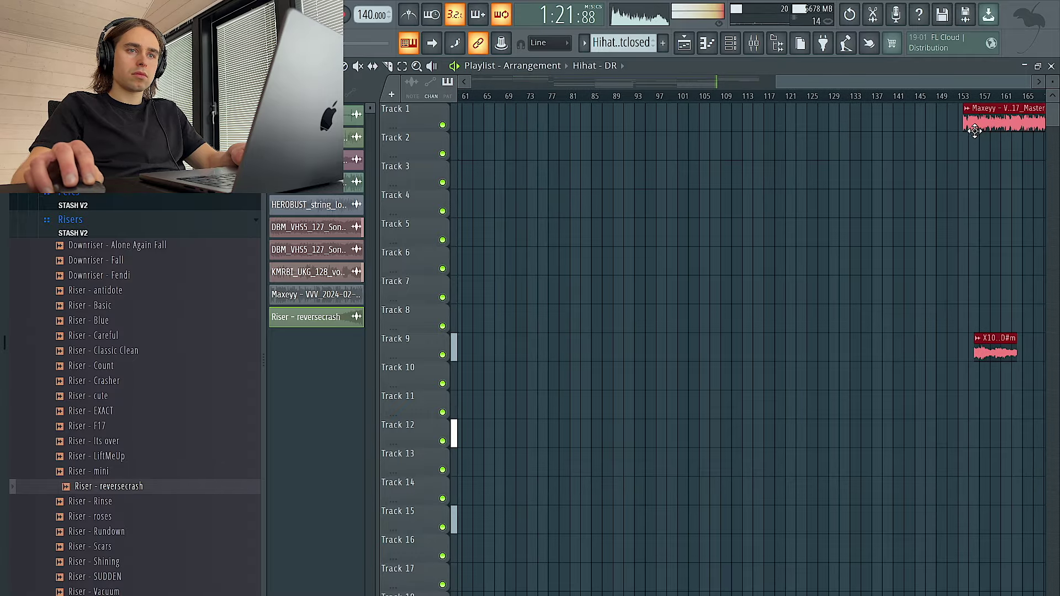
# Open Pattern 20, randomize the levels of all The Prince #4 notes, and return to the playlist.
pyautogui.scroll(-3, 911, 165)
pyautogui.doubleClick(622, 149)
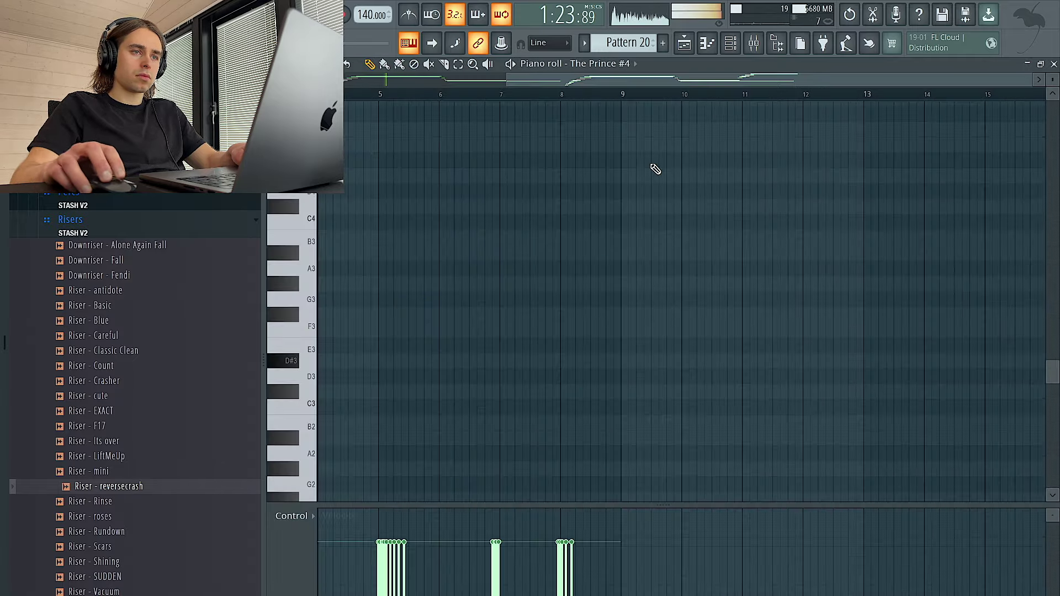
pyautogui.hotkey('ctrl', 'a')
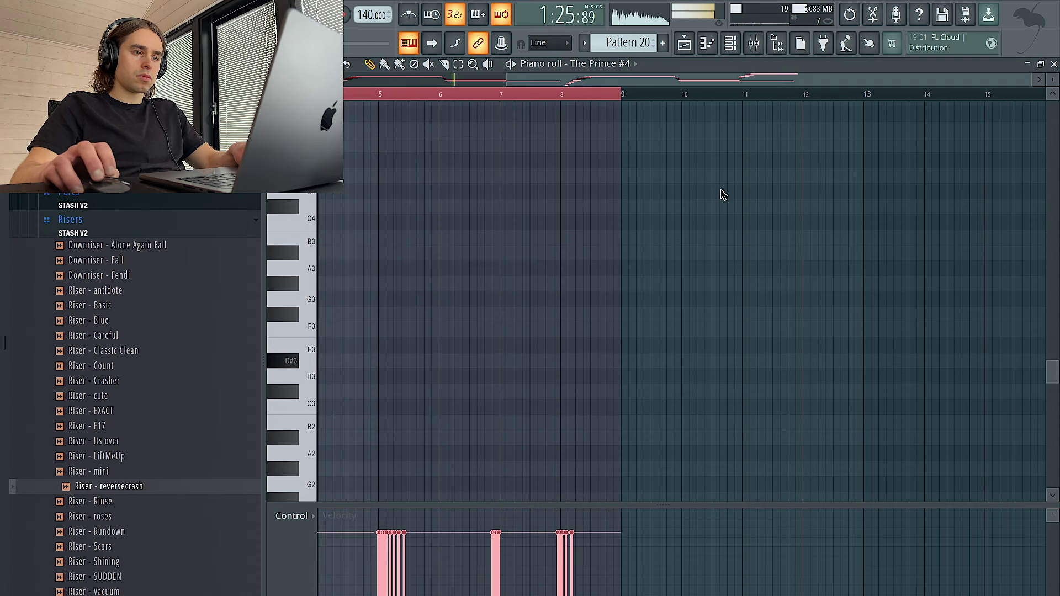
pyautogui.hotkey('alt', 'r')
pyautogui.moveTo(506, 386); pyautogui.dragTo(506, 382)
pyautogui.click(607, 458)
pyautogui.hotkey('ctrl', 'd')
pyautogui.click(730, 44)
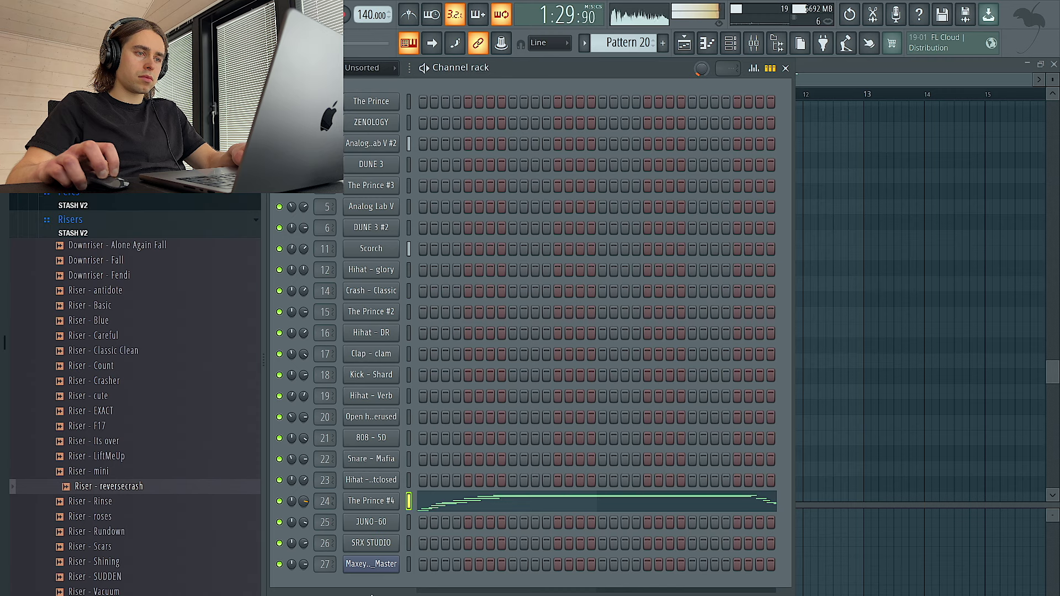
pyautogui.click(684, 44)
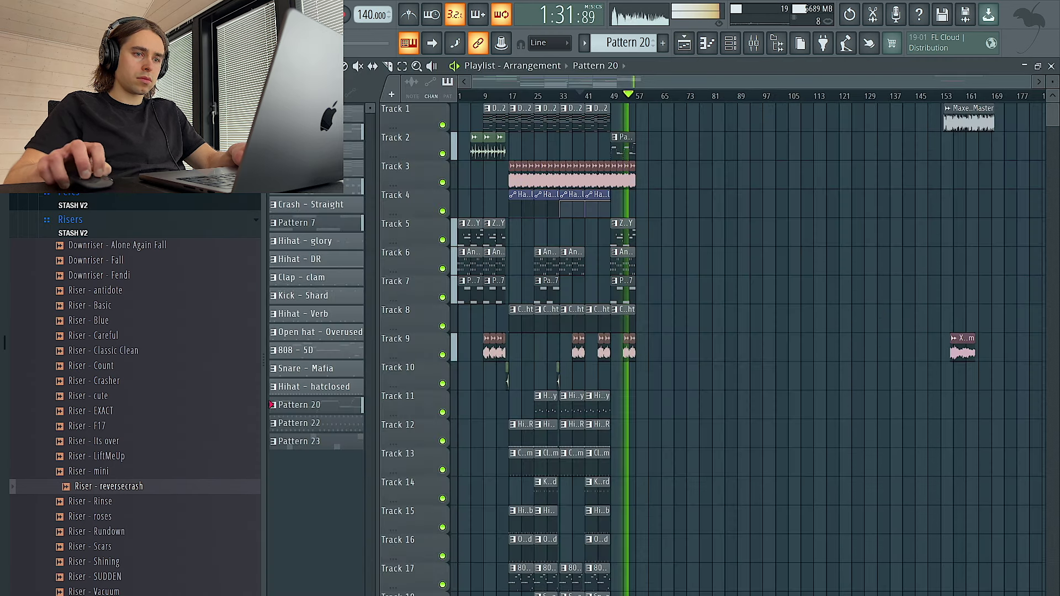
# Duplicate all clips from bar 17 onward so the copy starts at bar 57, and try an Analog Lab V clip at bar 57 on Track 6.
pyautogui.moveTo(650, 594); pyautogui.dragTo(514, 101)
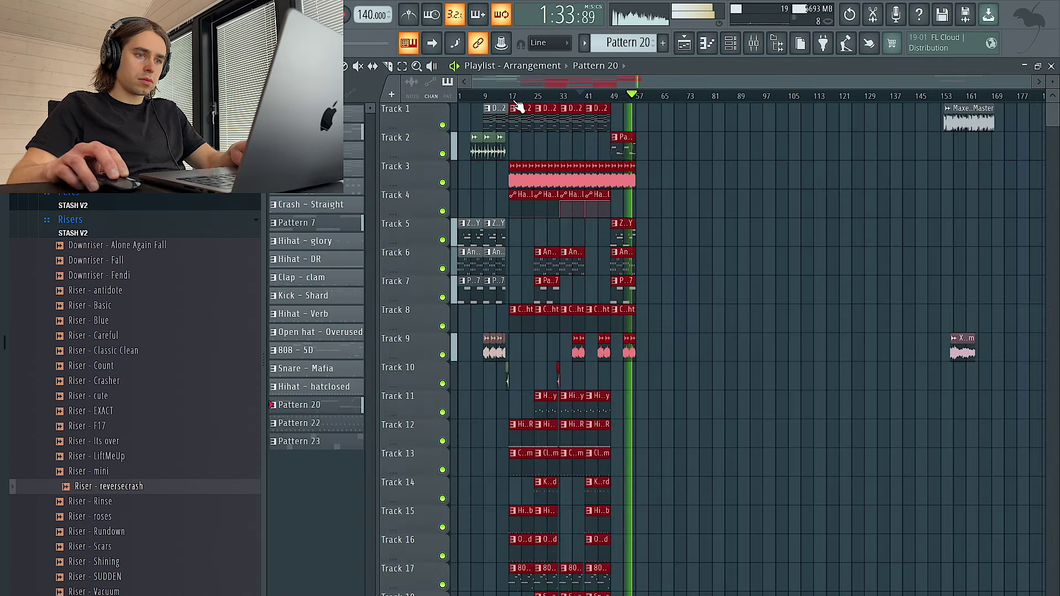
pyautogui.hotkey('ctrl', 'b')
pyautogui.keyDown('ctrl'); pyautogui.scroll(4, 644, 204); pyautogui.keyUp('ctrl')
pyautogui.click(683, 259)
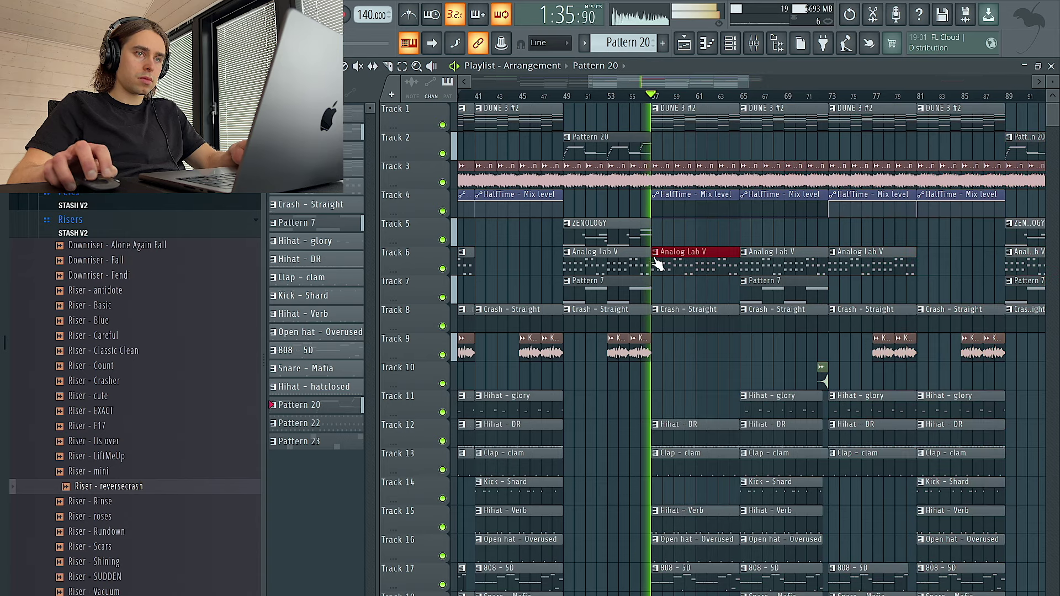
pyautogui.scroll(-3, 674, 243)
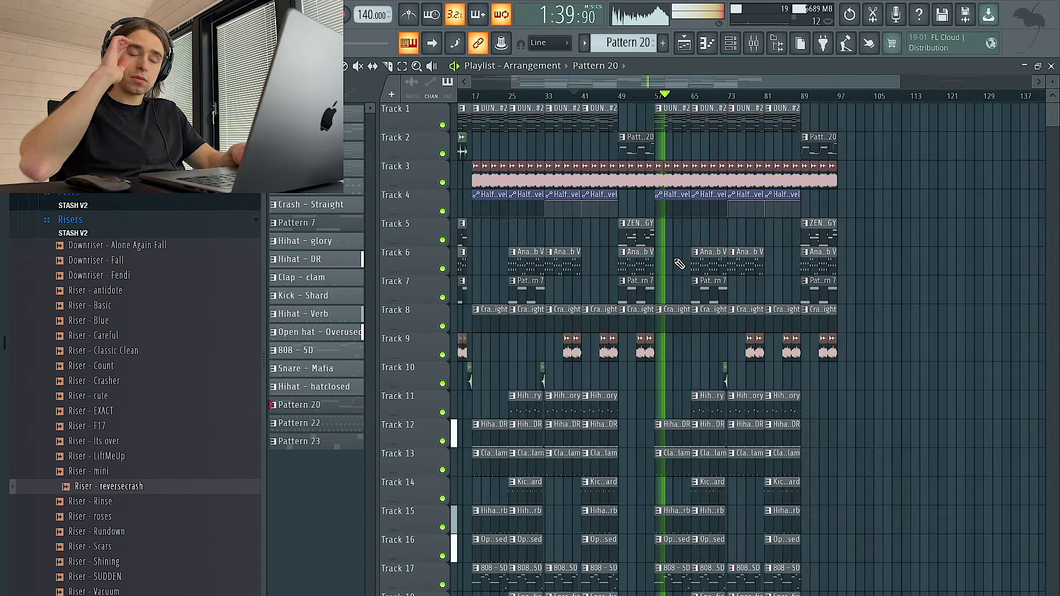
# Open the mixer, slightly lower the 808 - 5D track's level, and close the mixer.
pyautogui.scroll(-2, 679, 264)
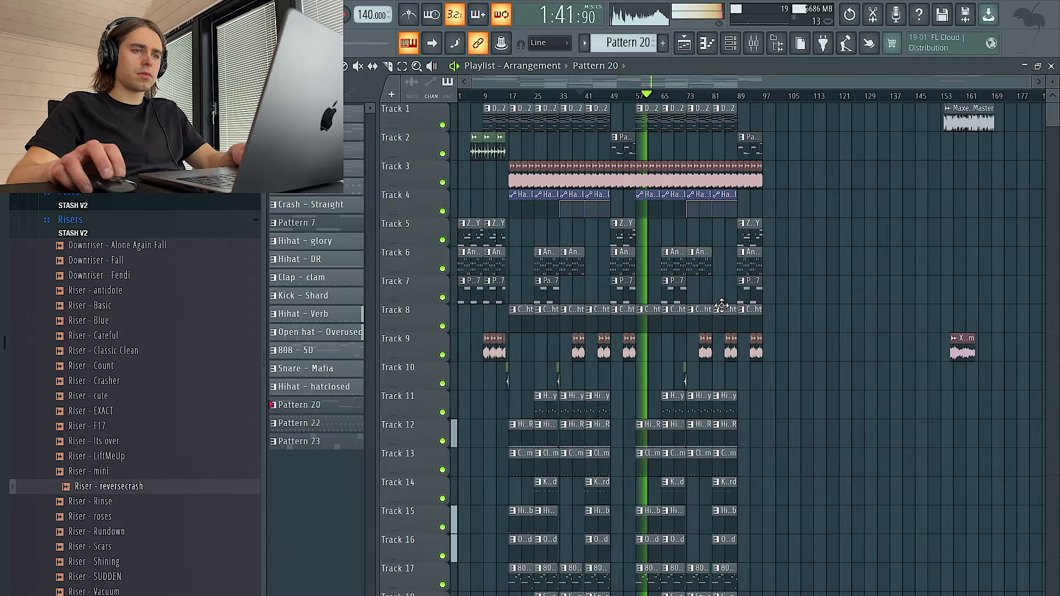
pyautogui.click(764, 44)
pyautogui.scroll(-5, 780, 442)
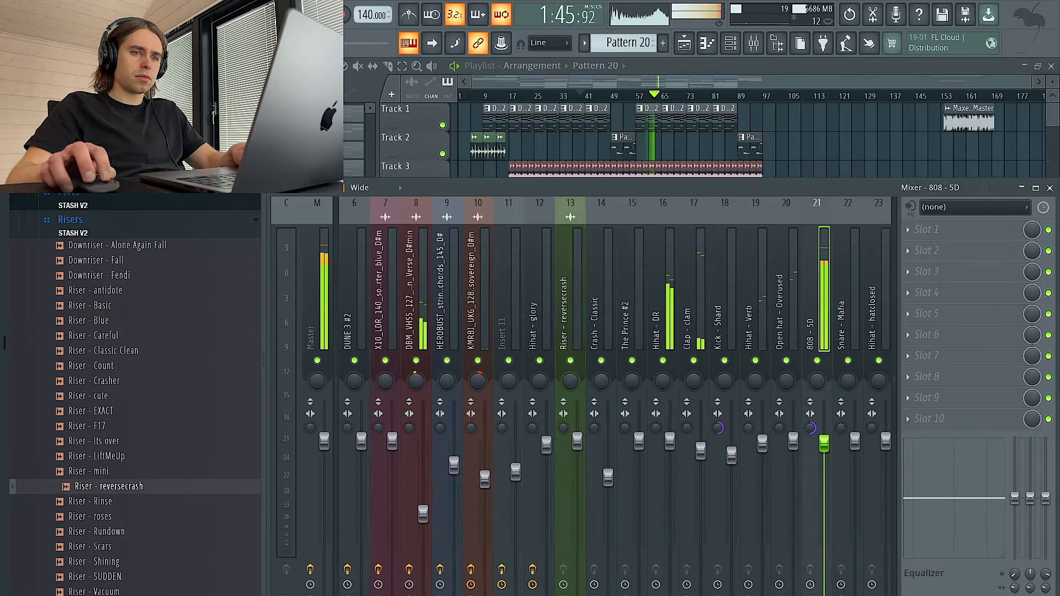
pyautogui.click(824, 444)
pyautogui.press('F9')
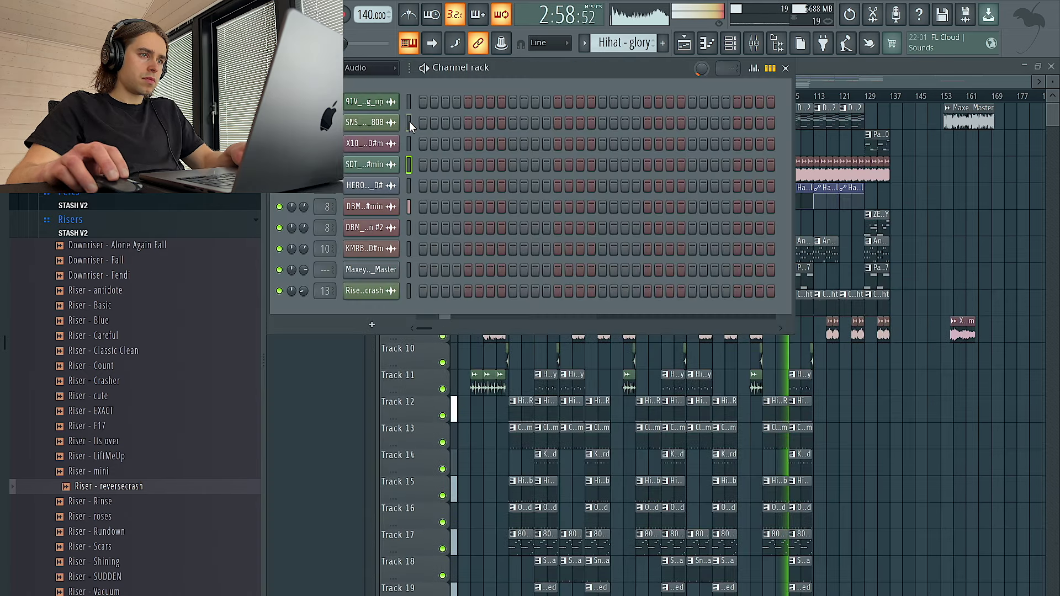
# Route the SNS_RR_90 hihat, SDT and Maxeyy master audio channels to free mixer inserts starting at insert 29.
pyautogui.click(753, 43)
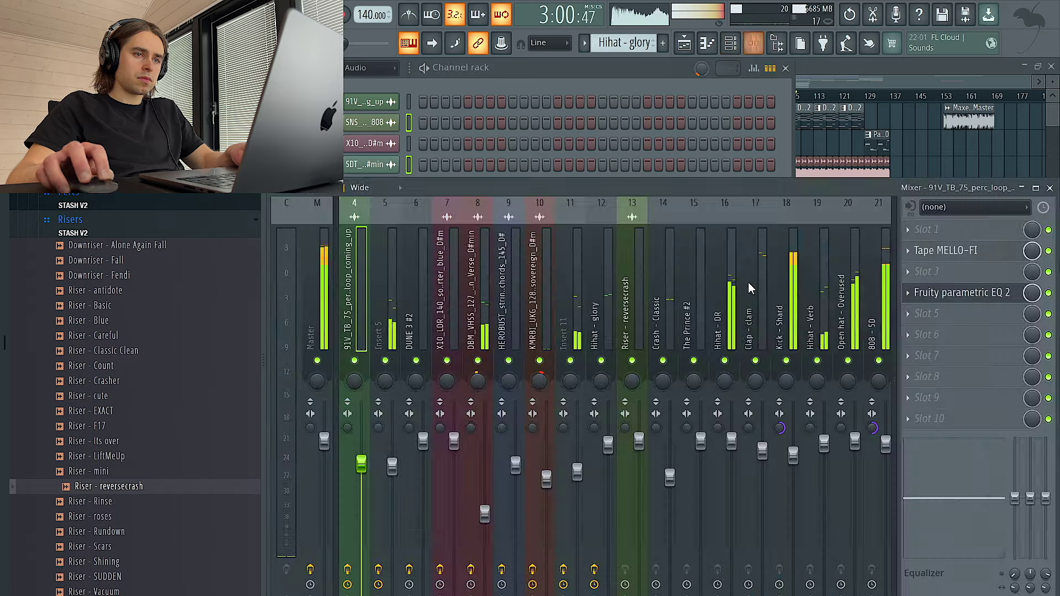
pyautogui.scroll(-7, 732, 311)
pyautogui.click(548, 284)
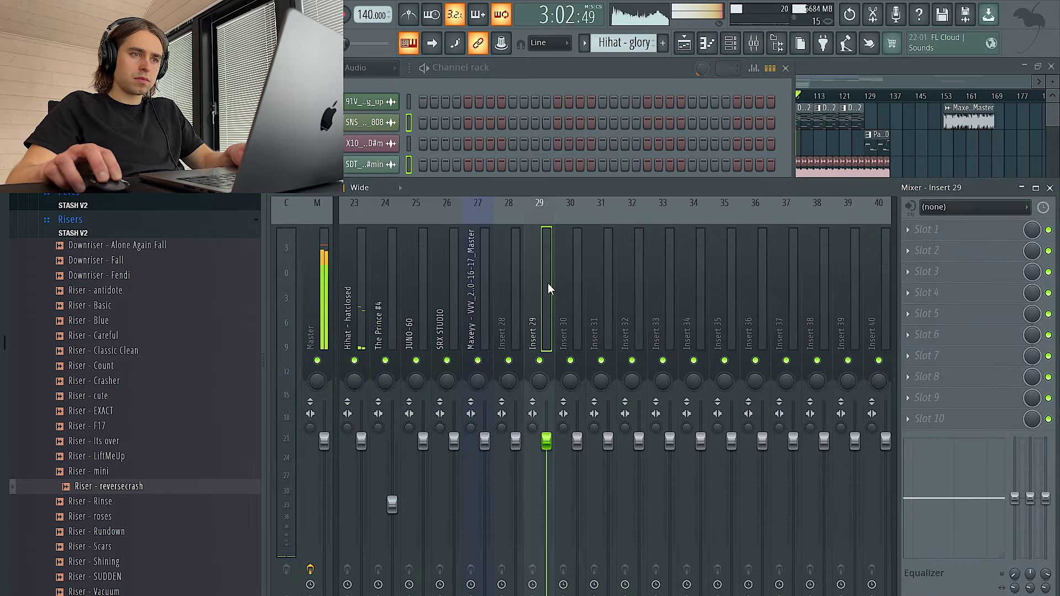
pyautogui.scroll(5, 548, 284)
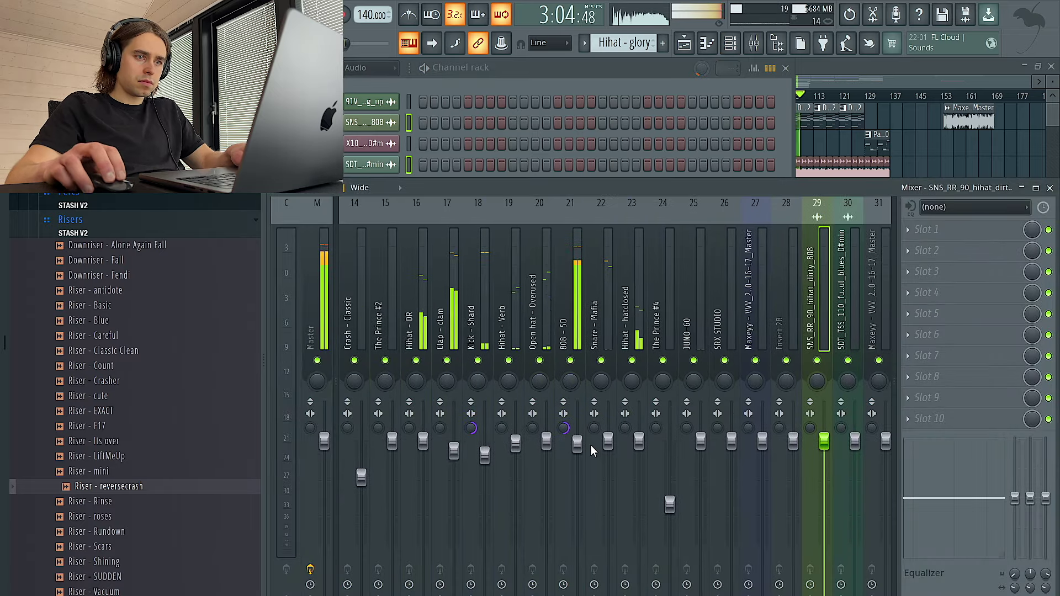
# Nudge the 808 - 5D level down, lower the Open hat - Overused level in the mixer, and return to the playlist.
pyautogui.click(577, 445)
pyautogui.scroll(5, 578, 311)
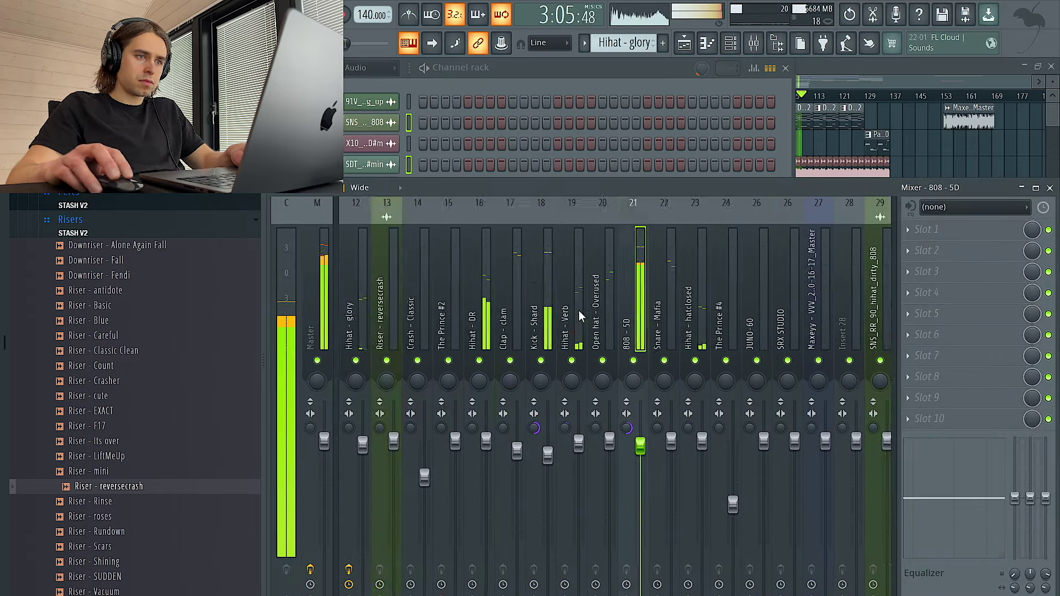
pyautogui.click(318, 298)
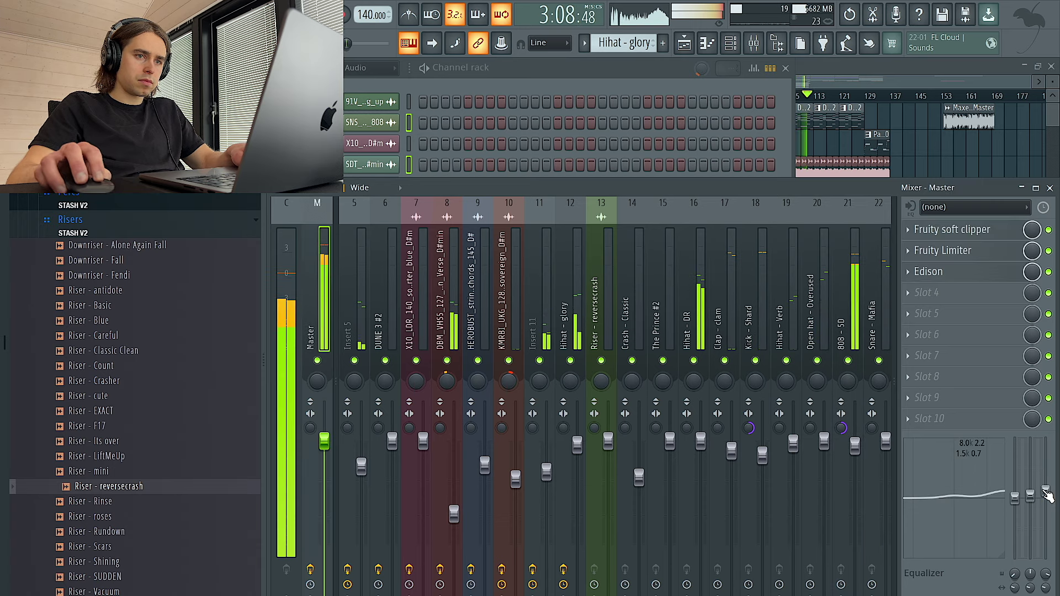
pyautogui.scroll(-3, 745, 320)
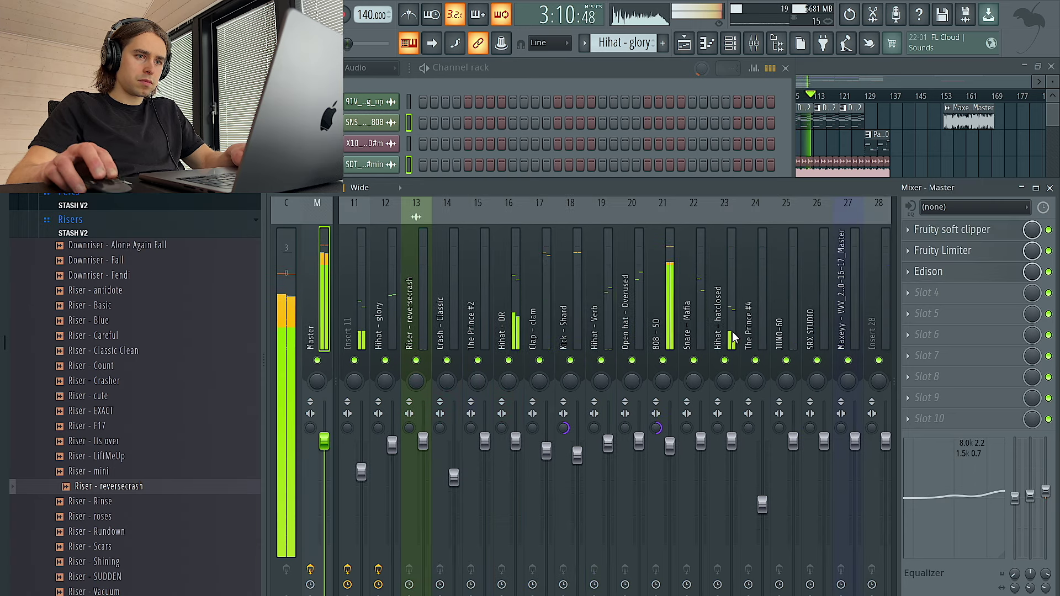
pyautogui.moveTo(640, 436); pyautogui.dragTo(640, 444)
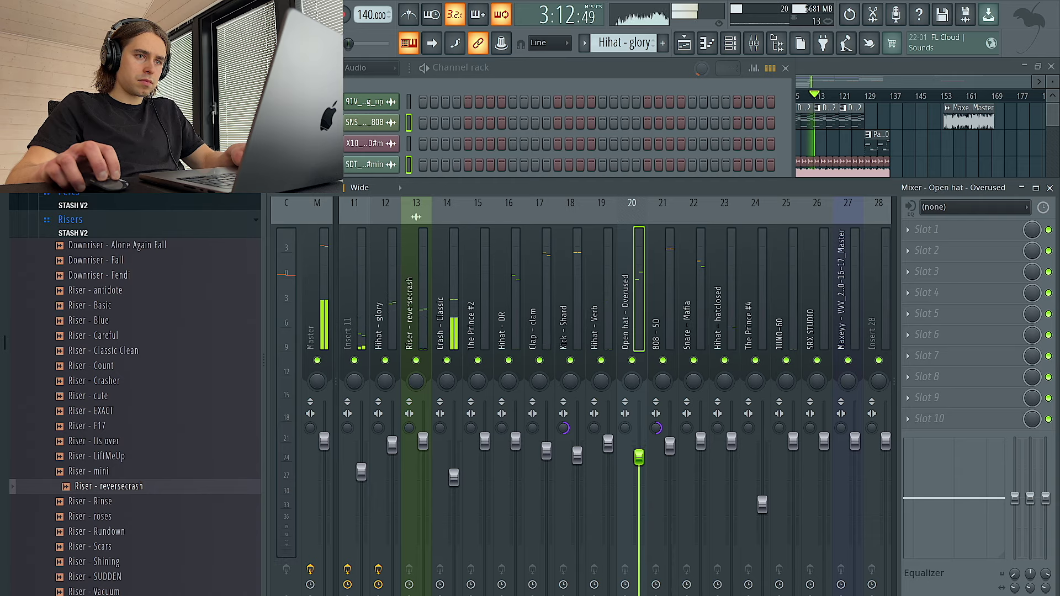
pyautogui.click(920, 156)
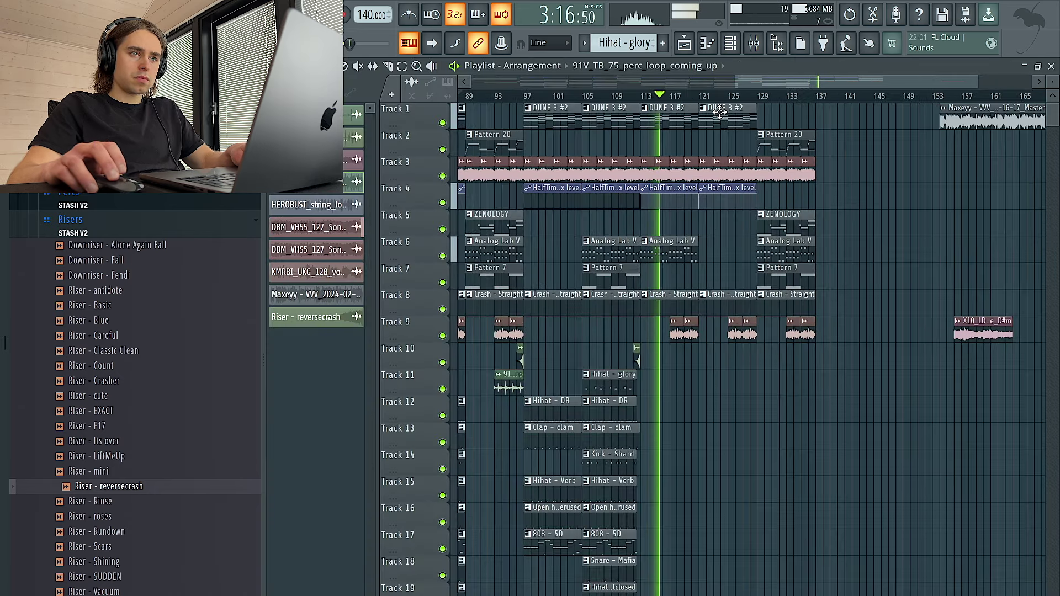
# Shorten the ending to bar 129 without its extra melody, vocal and Pattern 20 clips, and add a Master - Volume fade-out from bar 113.
pyautogui.moveTo(845, 395); pyautogui.dragTo(700, 105)
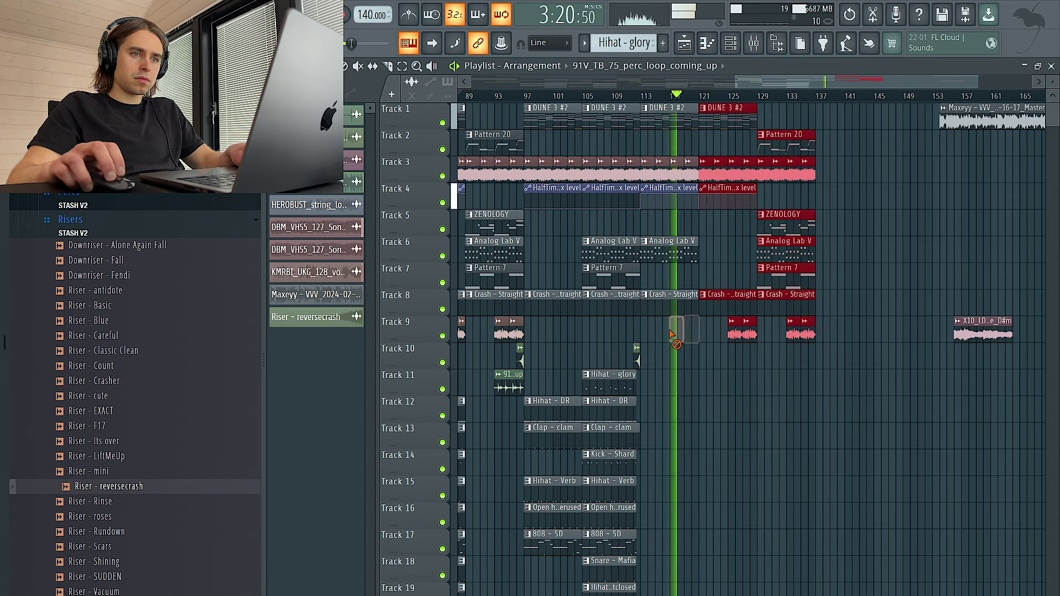
pyautogui.moveTo(823, 353); pyautogui.dragTo(731, 140)
pyautogui.hotkey('ctrl', 'x')
pyautogui.hotkey('ctrl', 'z')
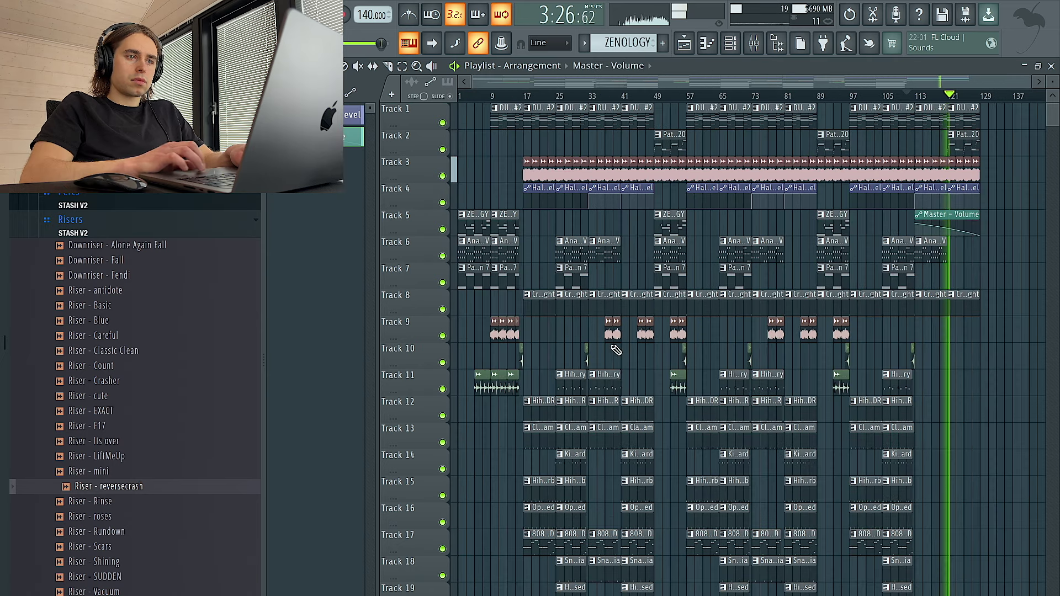
pyautogui.rightClick(973, 143)
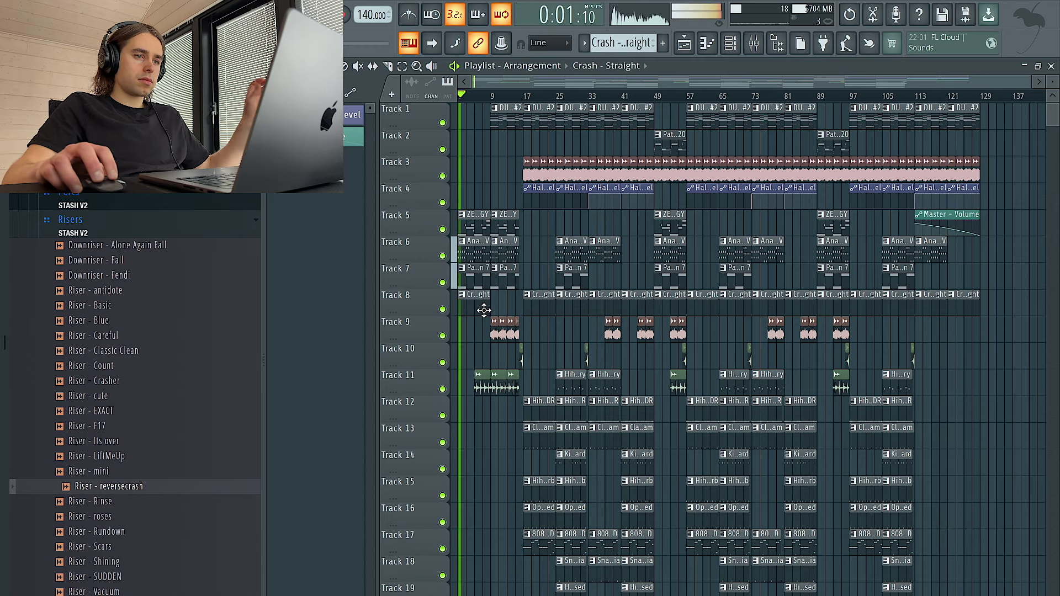
# Open the Crash - Straight pattern from bar 1, check its channel in the channel rack, and return to the playlist.
pyautogui.doubleClick(485, 312)
pyautogui.click(730, 47)
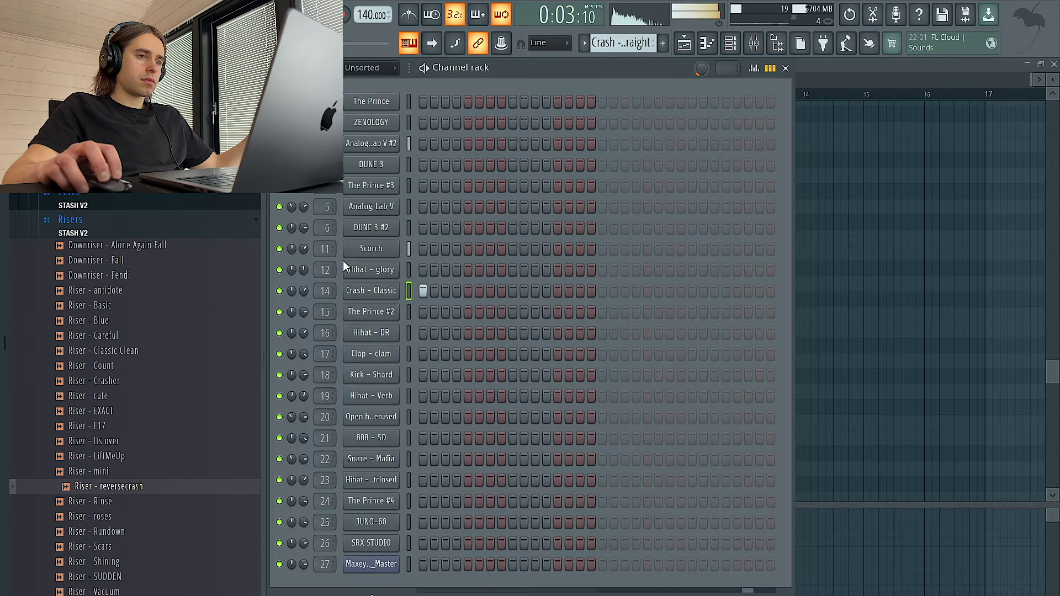
pyautogui.click(684, 46)
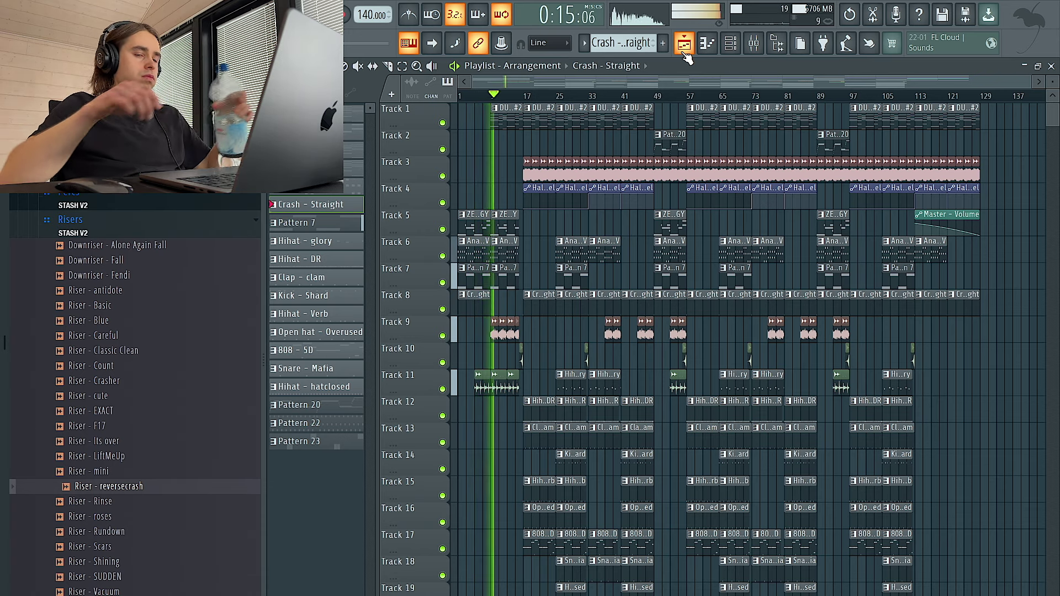
# Try a Hihat - hatclosed clip on Track 19 in the intro, trimmed to start at bar 13.
pyautogui.scroll(5, 475, 430)
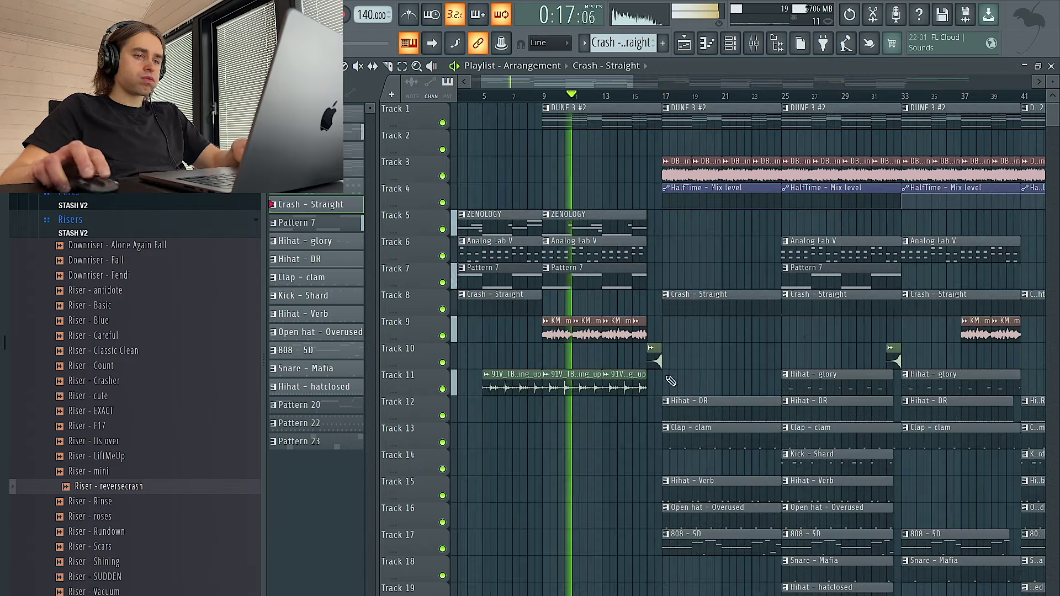
pyautogui.click(793, 589)
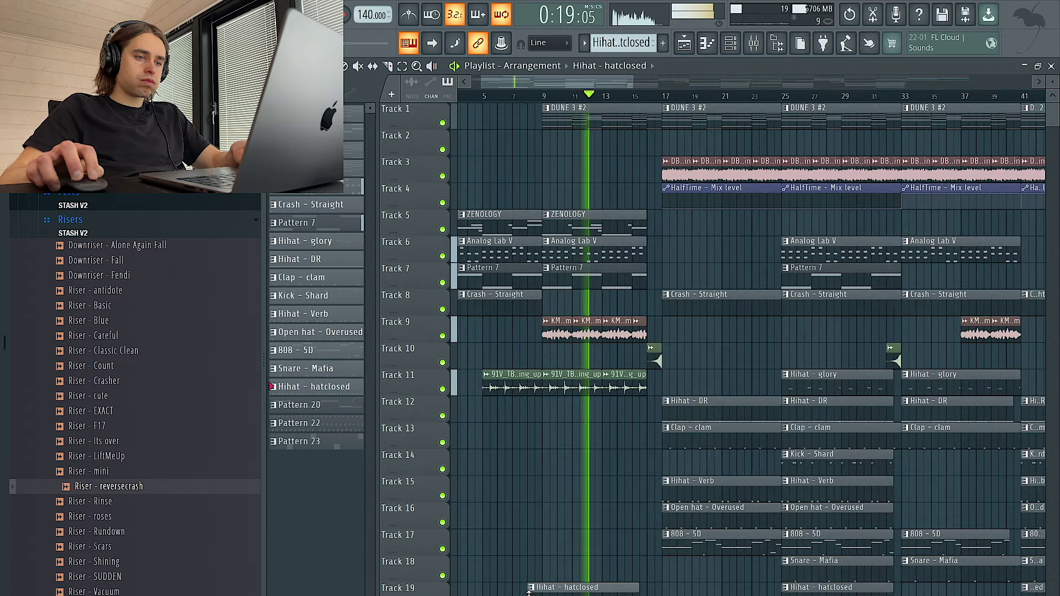
pyautogui.click(548, 592)
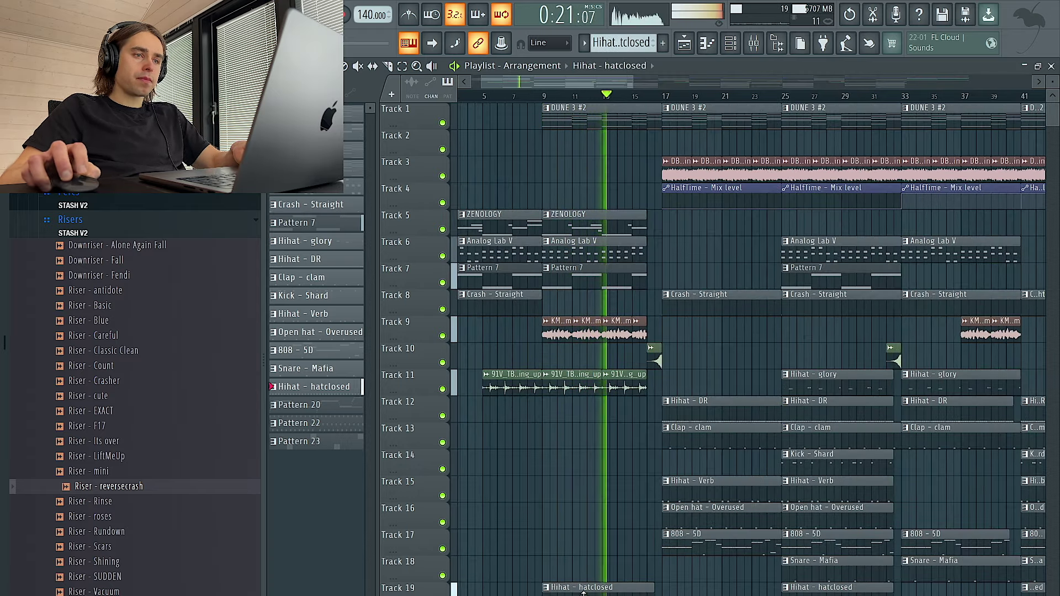
pyautogui.moveTo(543, 591); pyautogui.dragTo(604, 592)
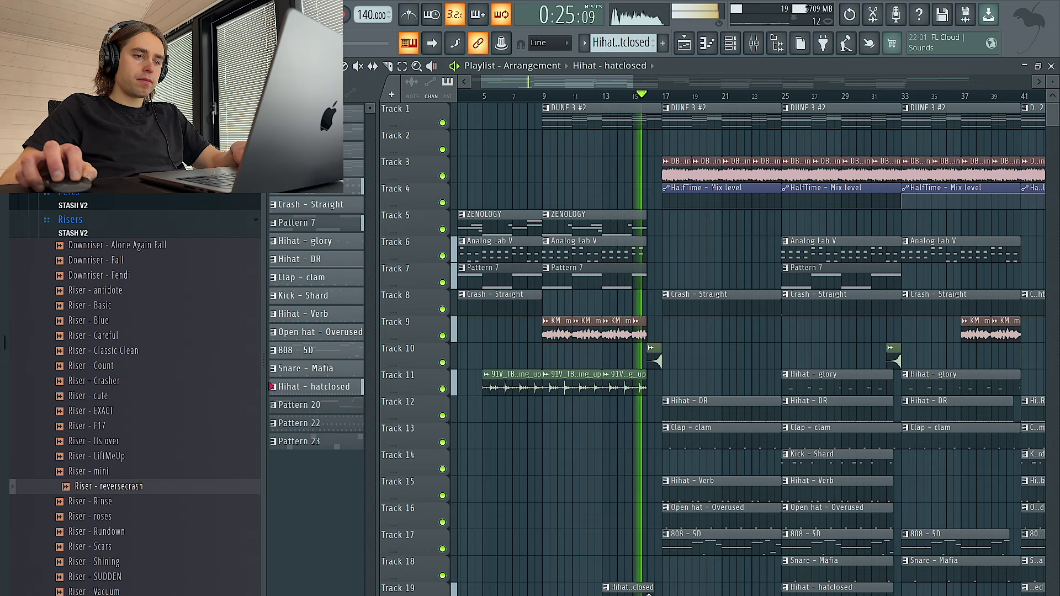
pyautogui.scroll(-1, 640, 560)
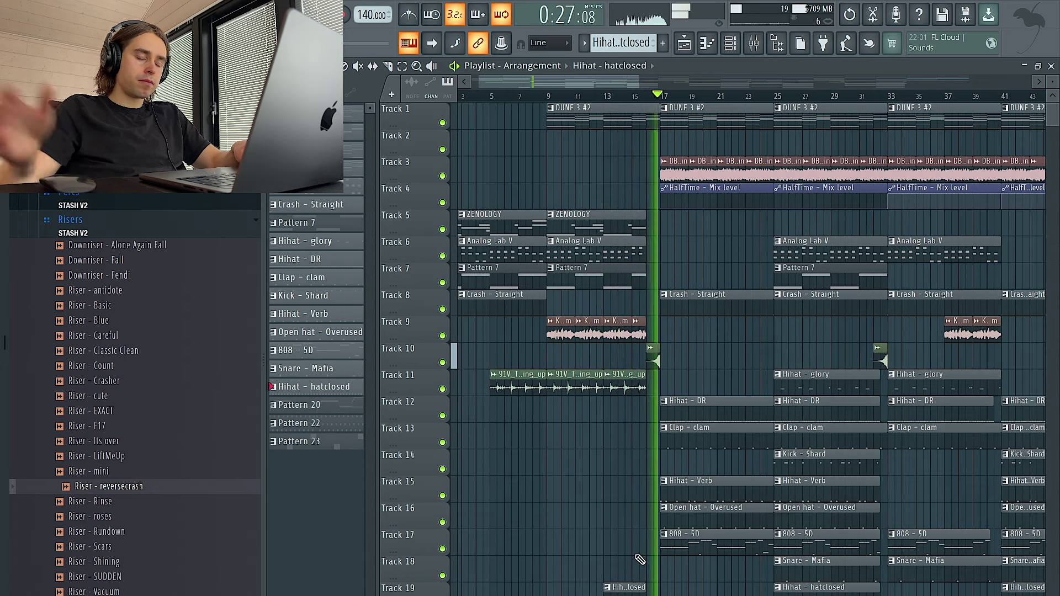
pyautogui.scroll(-2, 610, 540)
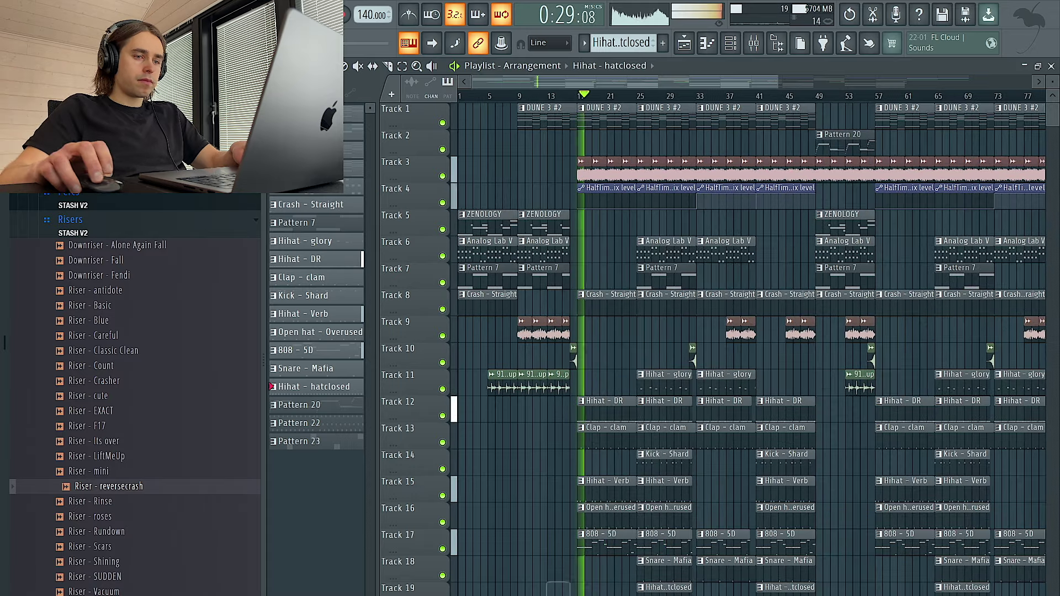
# Add Pattern 7 clips on Track 7 at bars 17, 57 and 97.
pyautogui.scroll(-2, 519, 555)
pyautogui.scroll(-1, 504, 552)
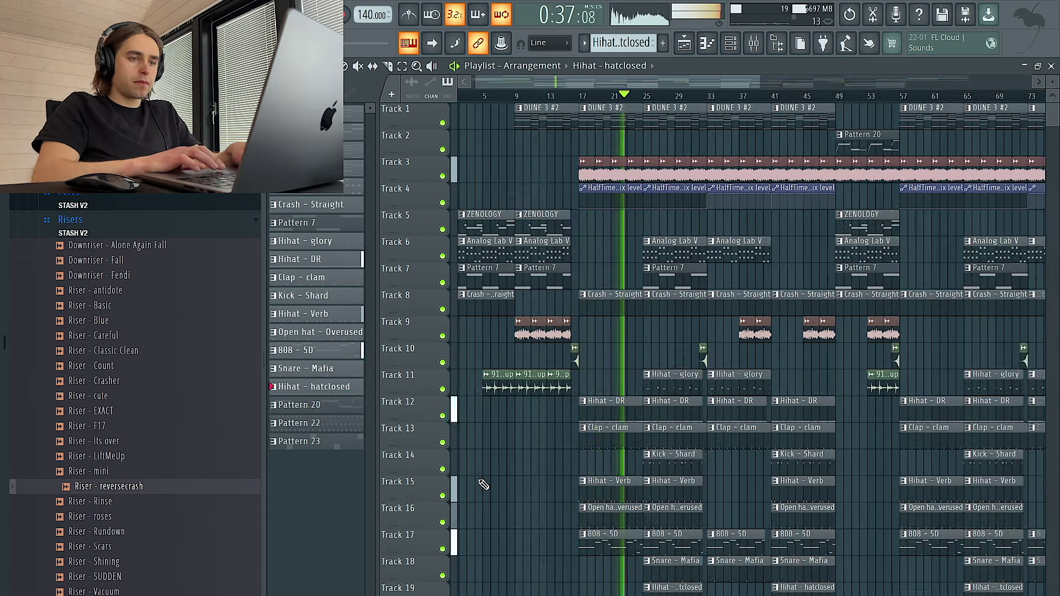
pyautogui.hscroll(-1, 483, 484)
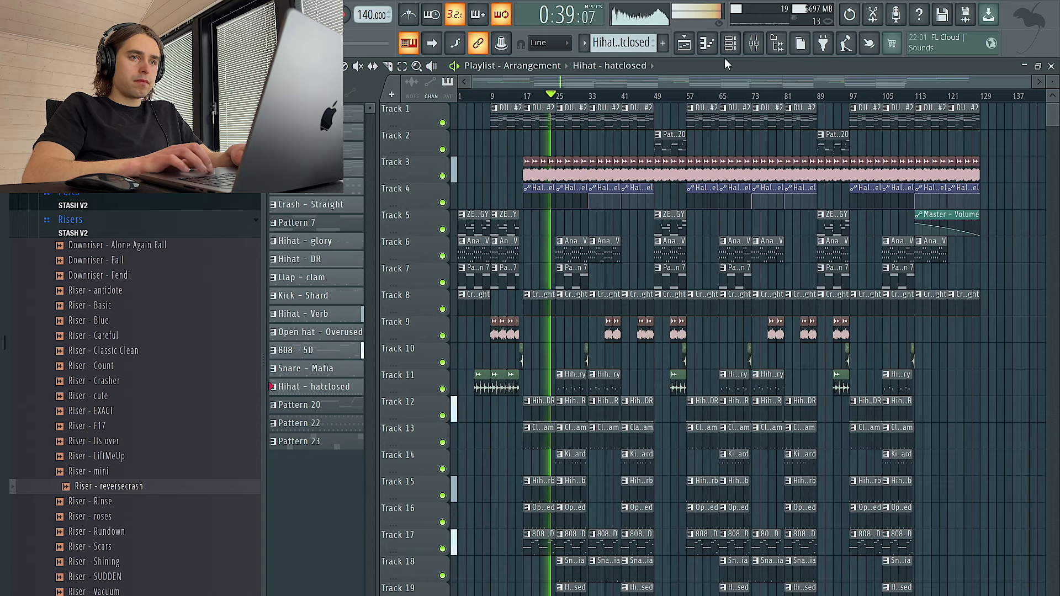
pyautogui.scroll(3, 555, 396)
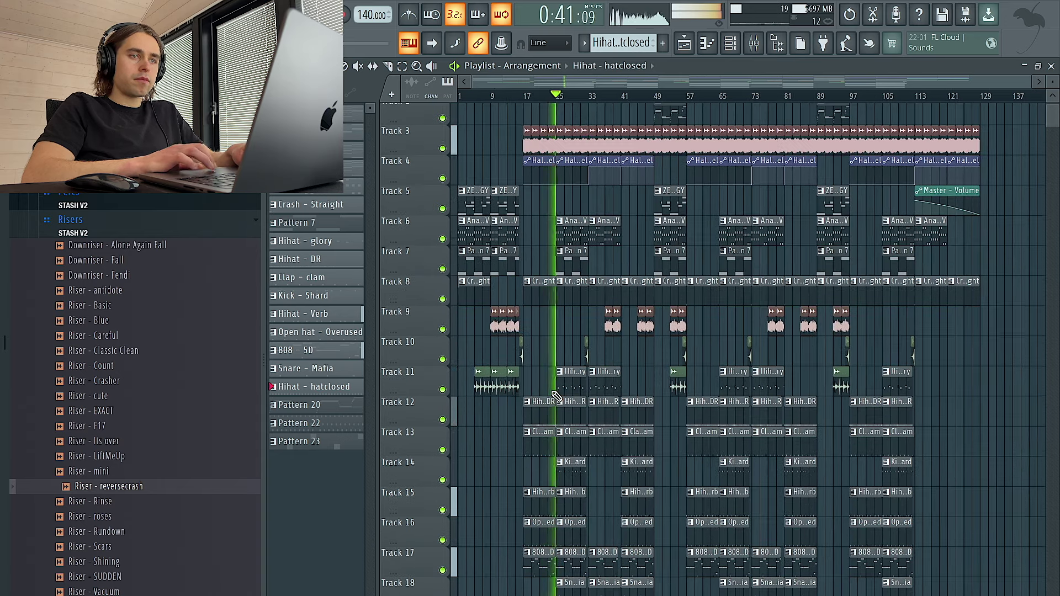
pyautogui.scroll(-1, 553, 375)
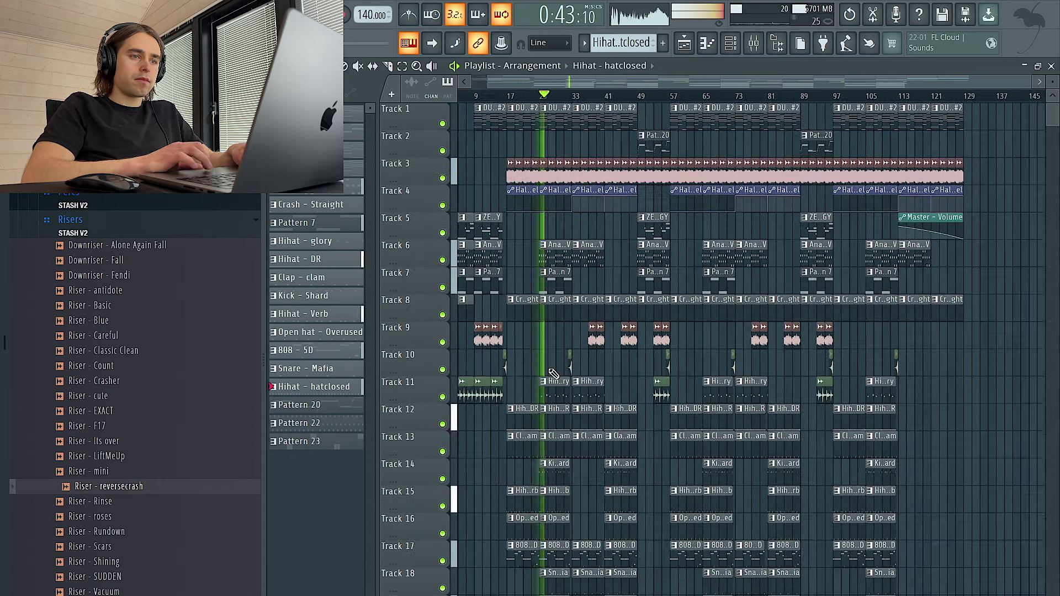
pyautogui.click(561, 272)
pyautogui.scroll(-1, 561, 285)
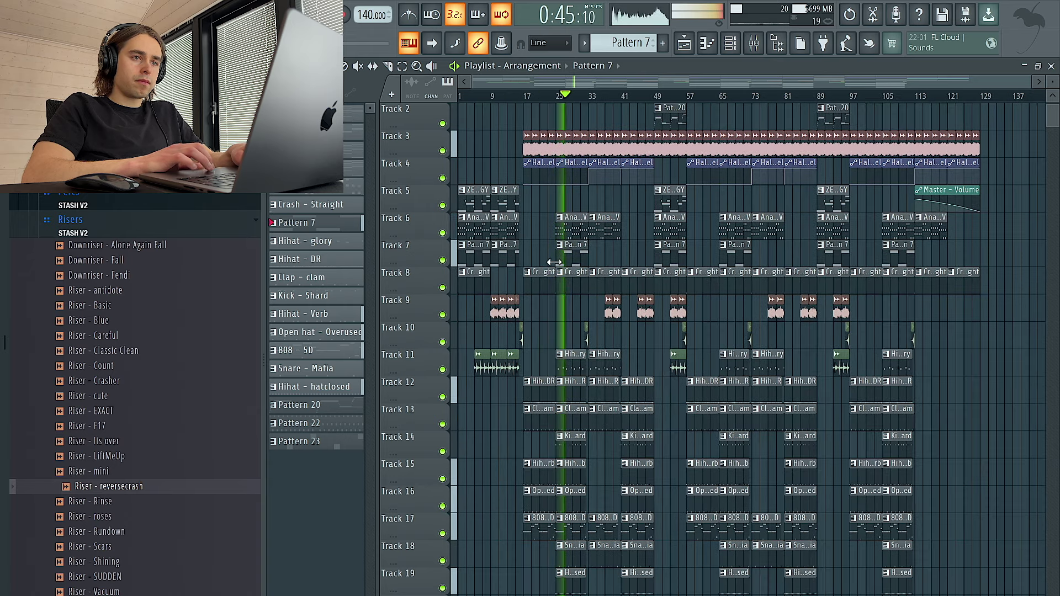
pyautogui.click(529, 261)
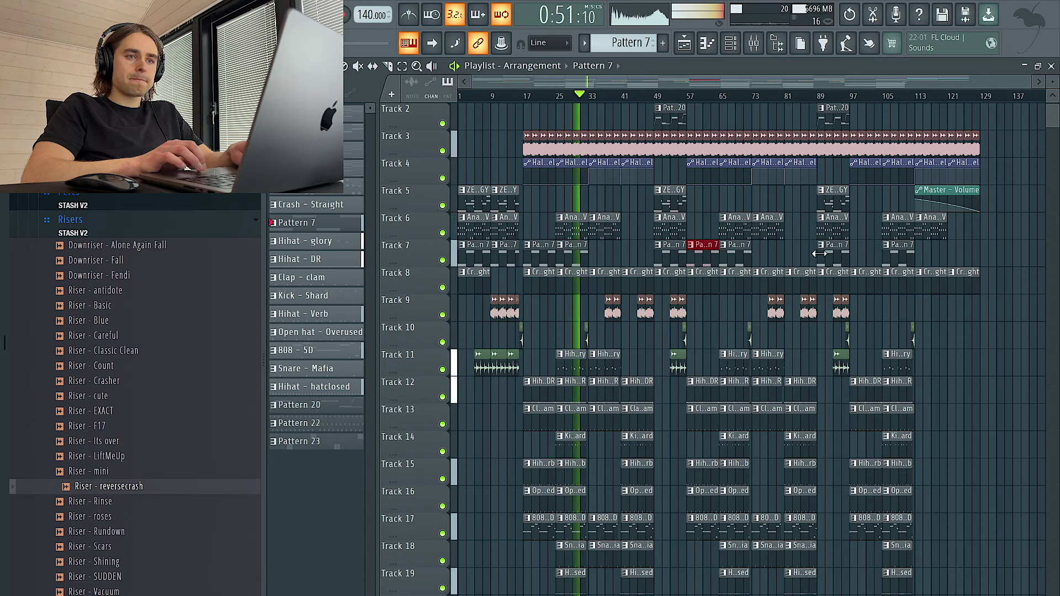
pyautogui.click(857, 259)
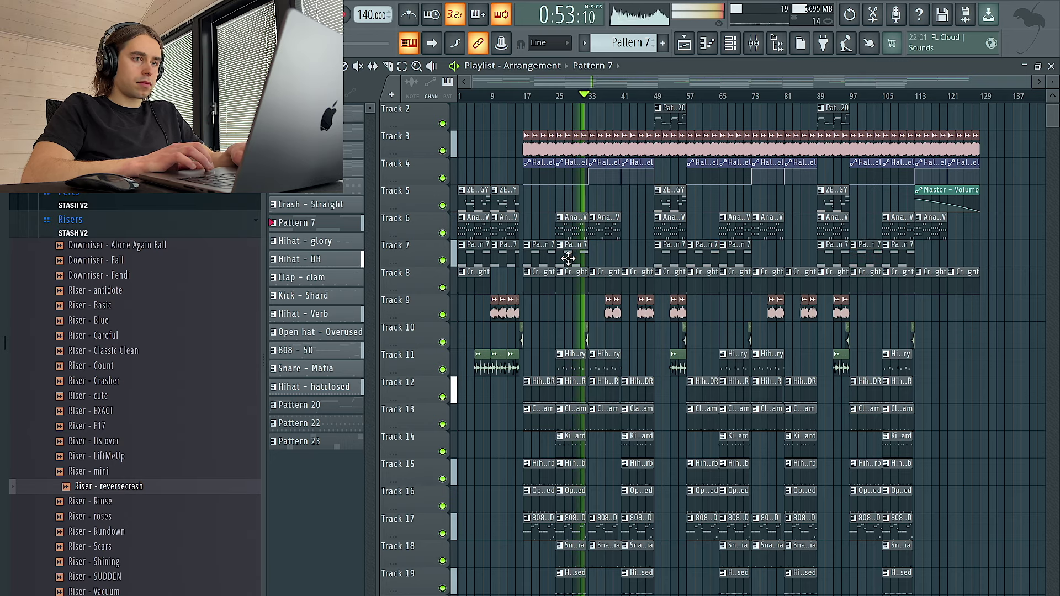
# Examine Pattern 7's Scorch notes and its channels in the channel rack, and return to the playlist.
pyautogui.doubleClick(568, 258)
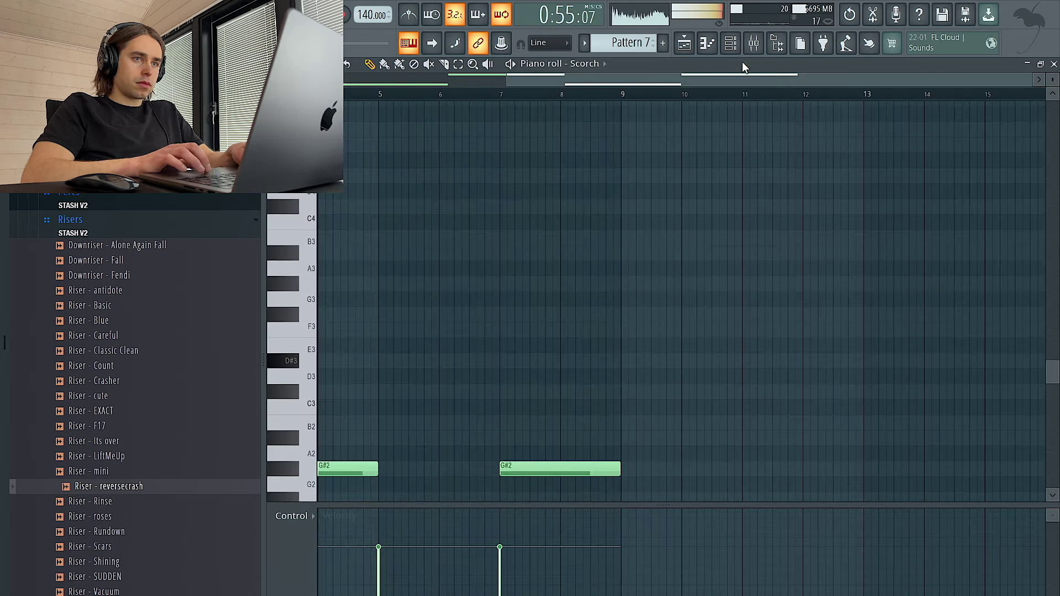
pyautogui.click(731, 44)
pyautogui.click(685, 44)
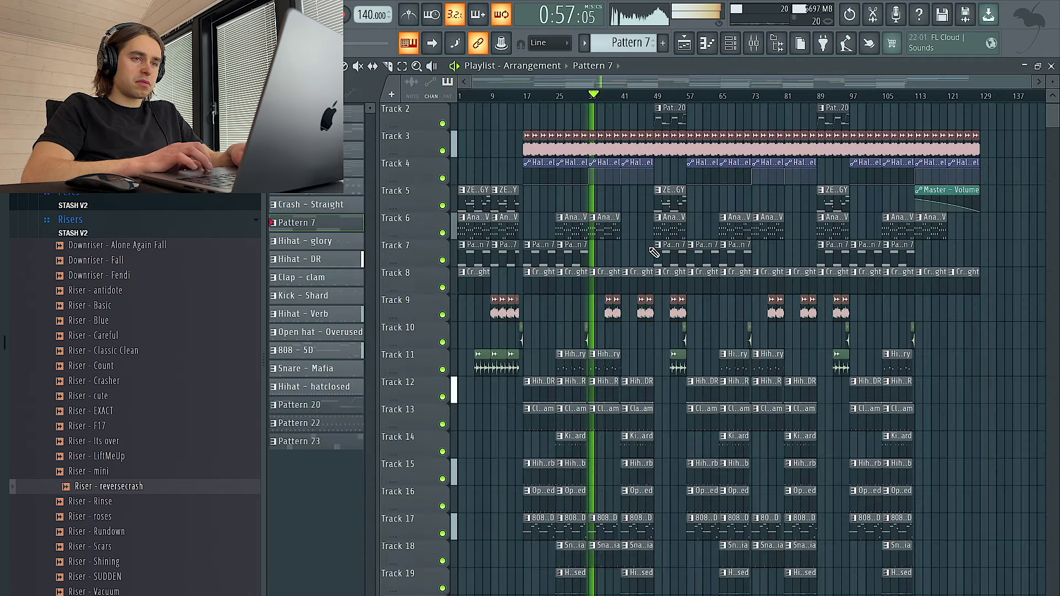
pyautogui.scroll(1, 610, 253)
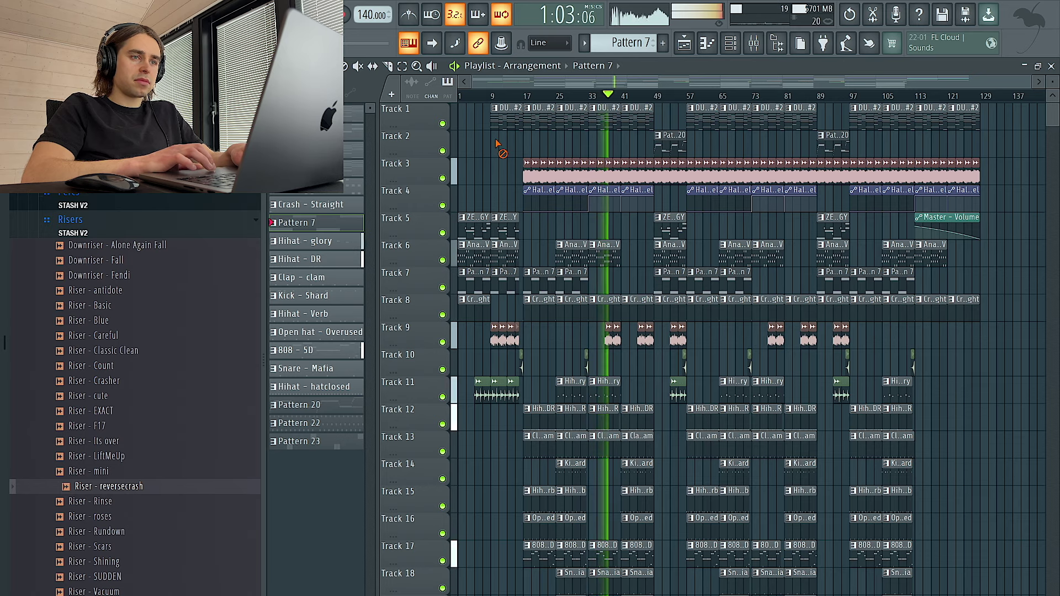
pyautogui.click(732, 44)
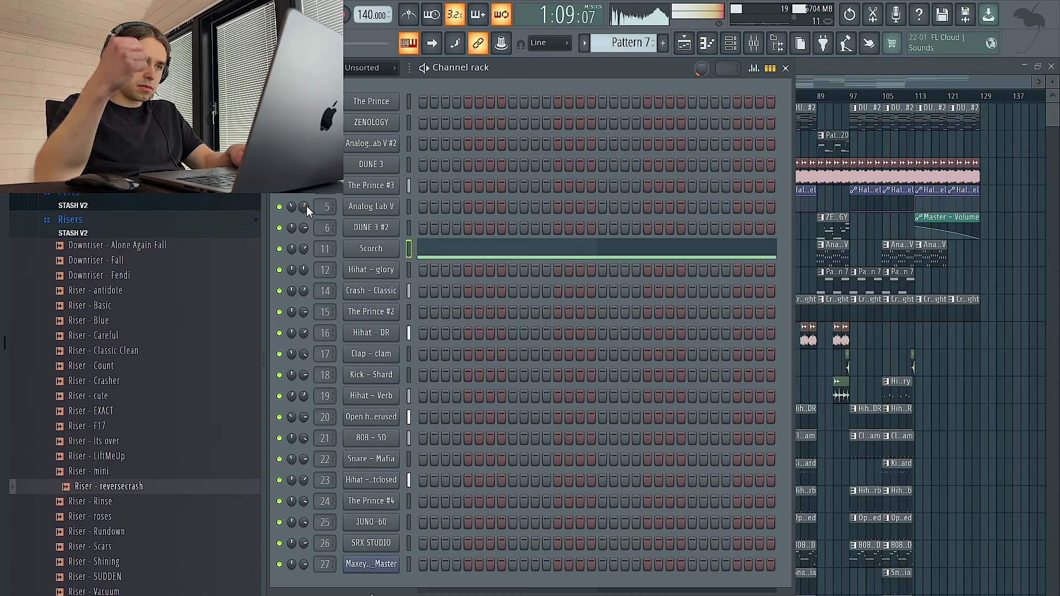
pyautogui.click(978, 387)
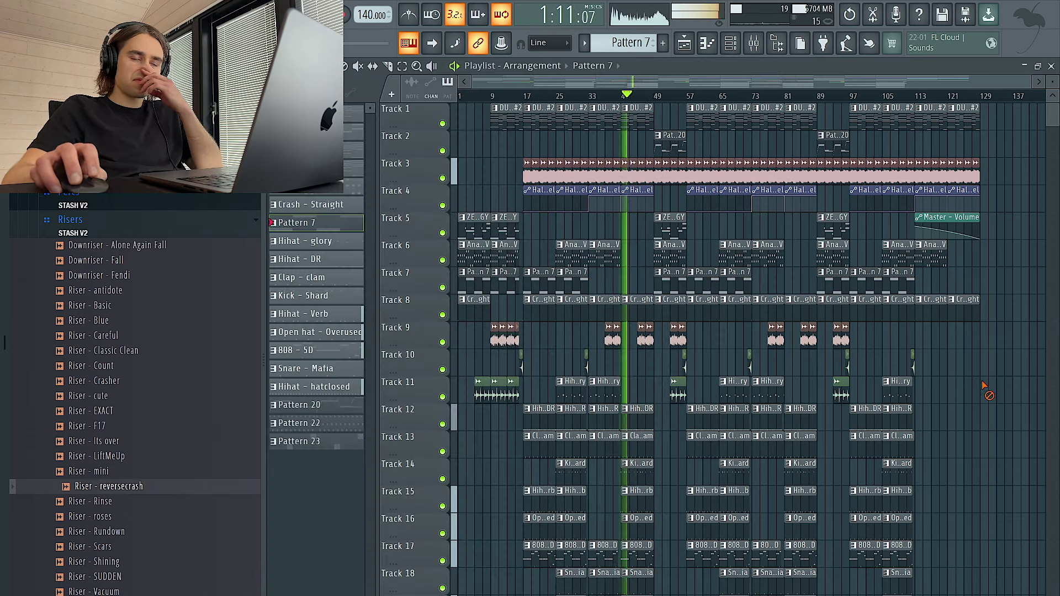
# Try a duplicate of the bar 33 Hihat - glory clip at bar 41 on Track 11.
pyautogui.scroll(3, 643, 378)
pyautogui.keyDown('ctrl'); pyautogui.click(542, 391); pyautogui.keyUp('ctrl')
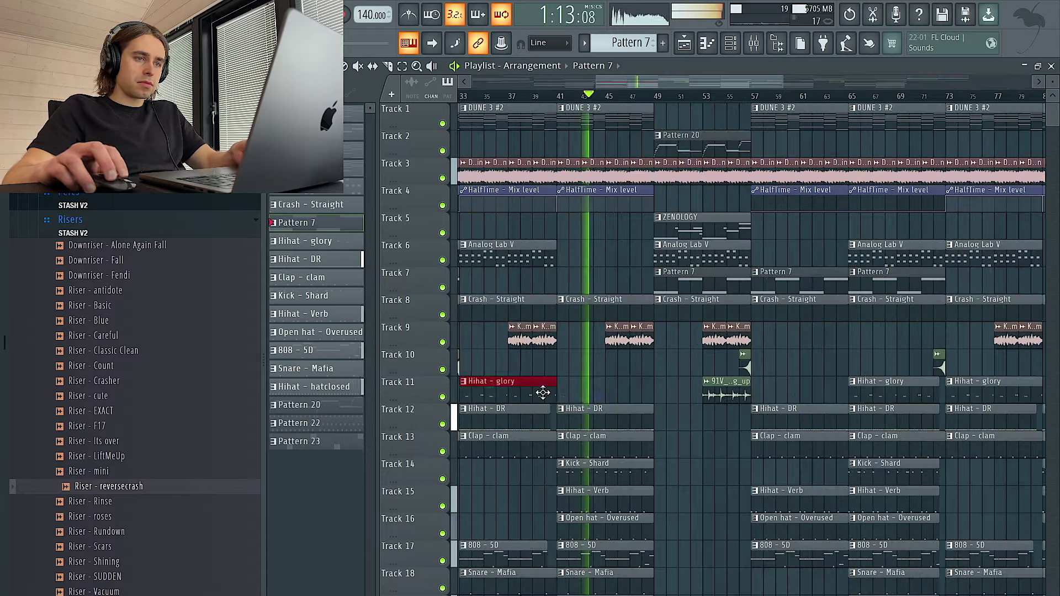
pyautogui.hotkey('ctrl', 'b')
pyautogui.scroll(3, 561, 385)
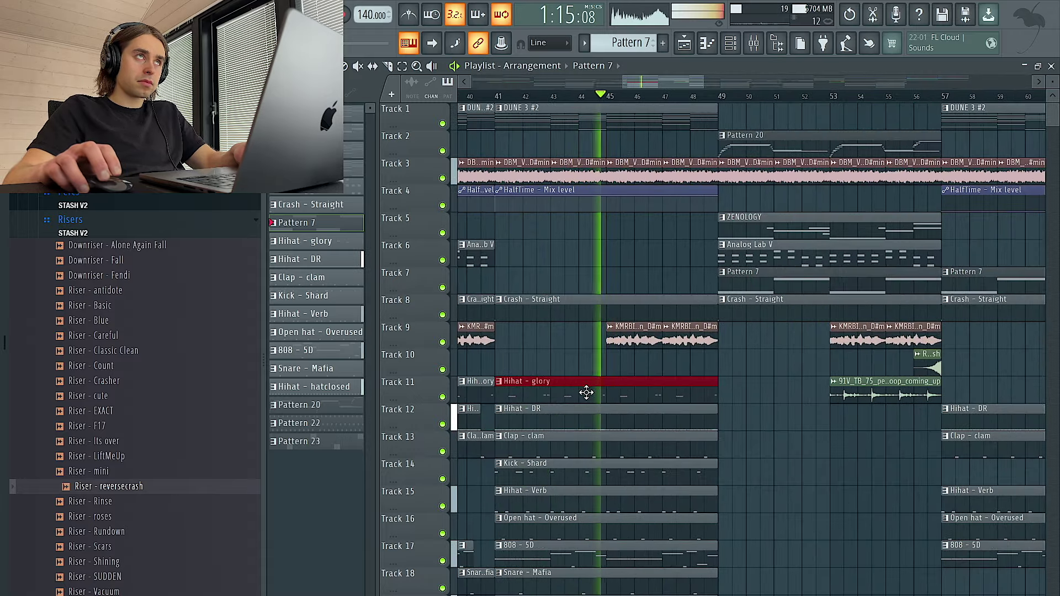
pyautogui.scroll(-2, 605, 408)
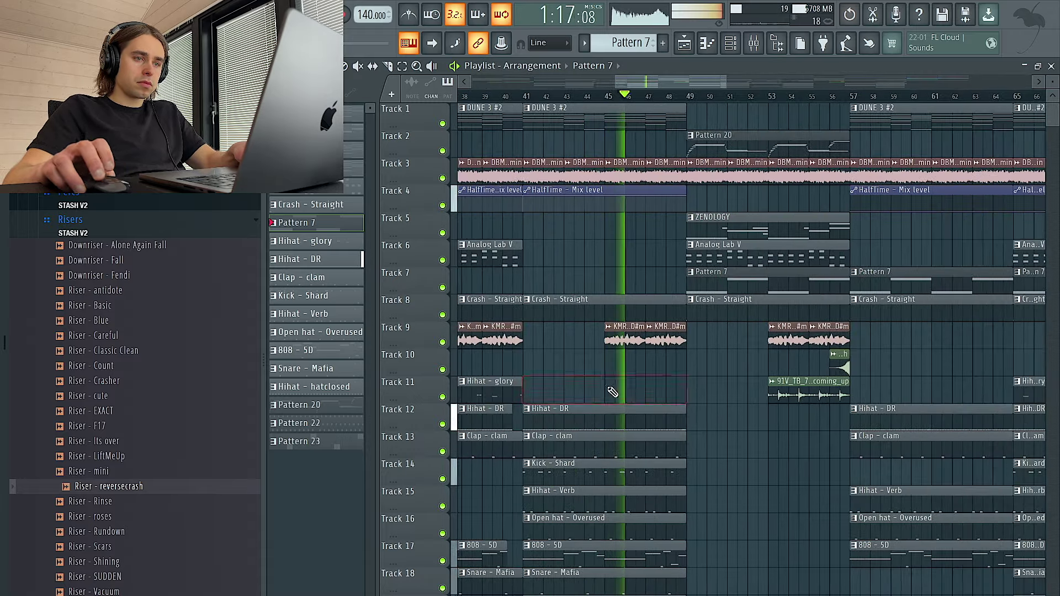
pyautogui.scroll(-2, 611, 389)
pyautogui.scroll(-2, 636, 391)
pyautogui.scroll(2, 630, 391)
pyautogui.scroll(-2, 630, 392)
pyautogui.scroll(2, 668, 406)
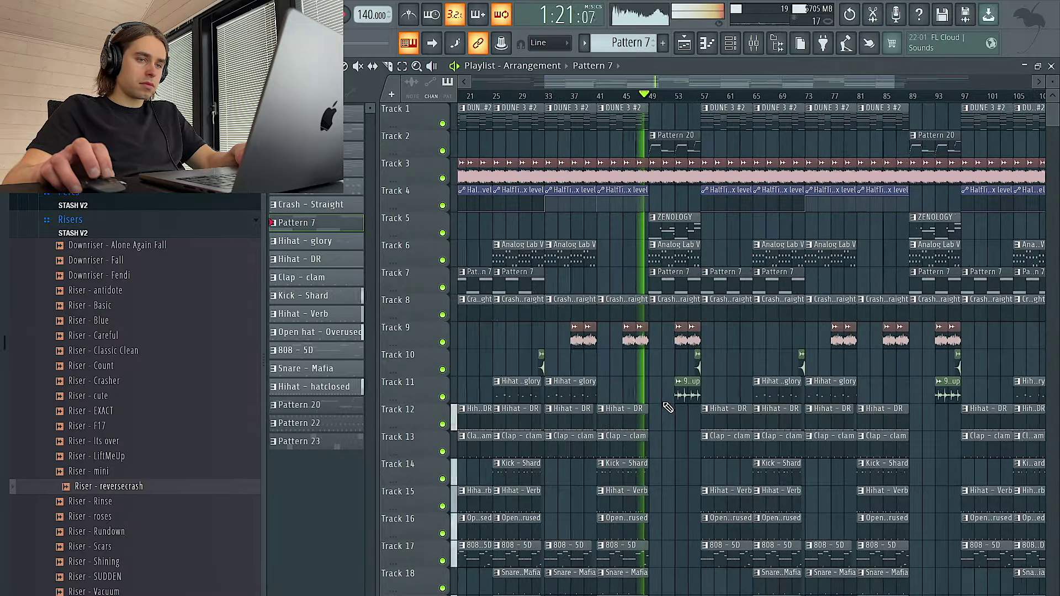
pyautogui.scroll(-2, 675, 429)
pyautogui.scroll(-1, 676, 428)
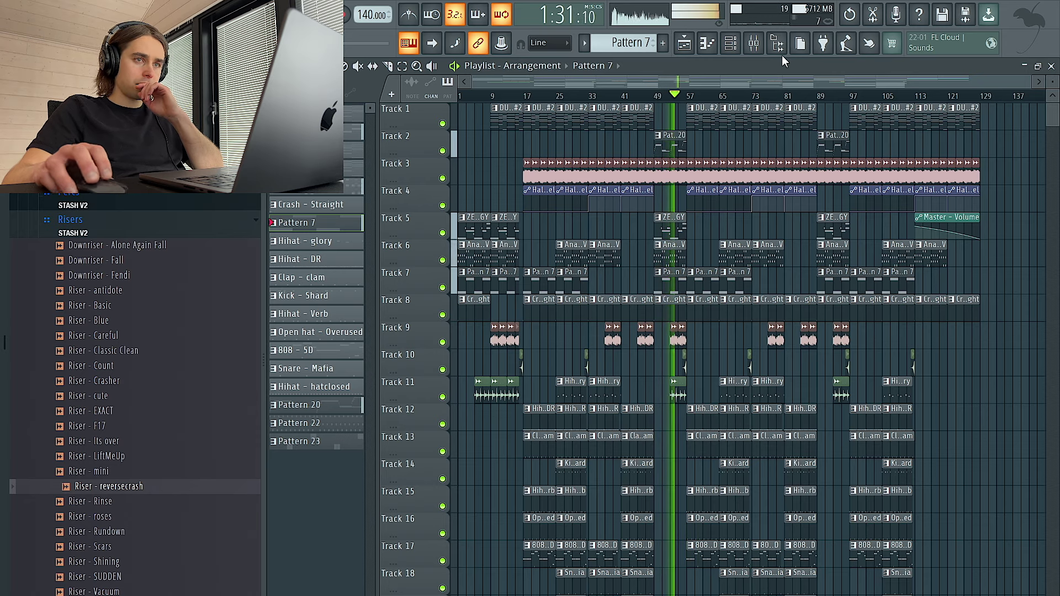
# Raise The Prince #4's level slightly on mixer track 24 during playback, and return to the playlist.
pyautogui.click(753, 43)
pyautogui.scroll(-7, 694, 459)
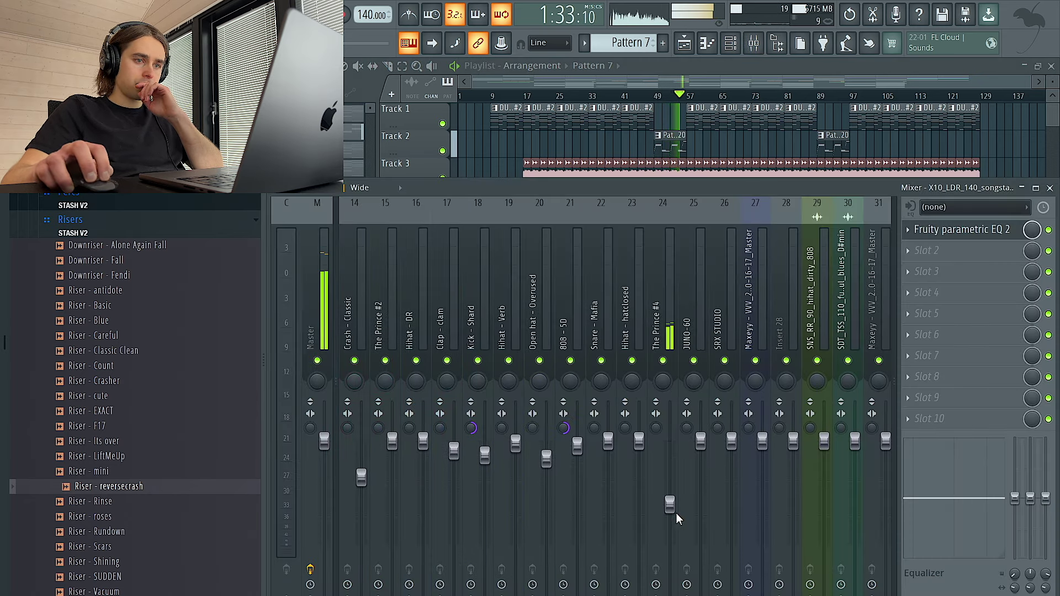
pyautogui.moveTo(670, 504); pyautogui.dragTo(669, 489)
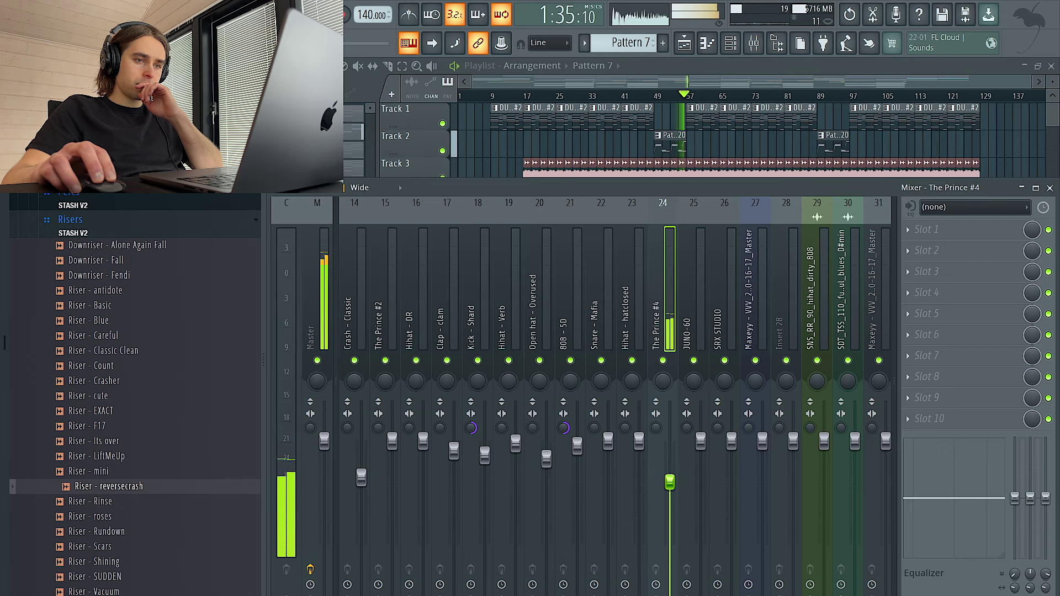
pyautogui.moveTo(669, 491); pyautogui.dragTo(669, 495)
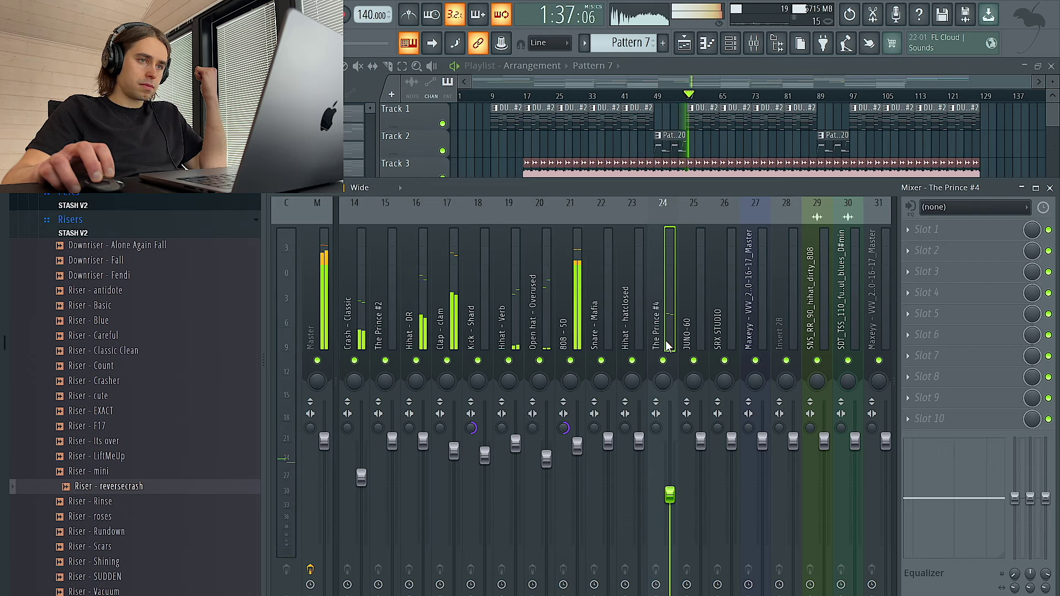
pyautogui.press('F9')
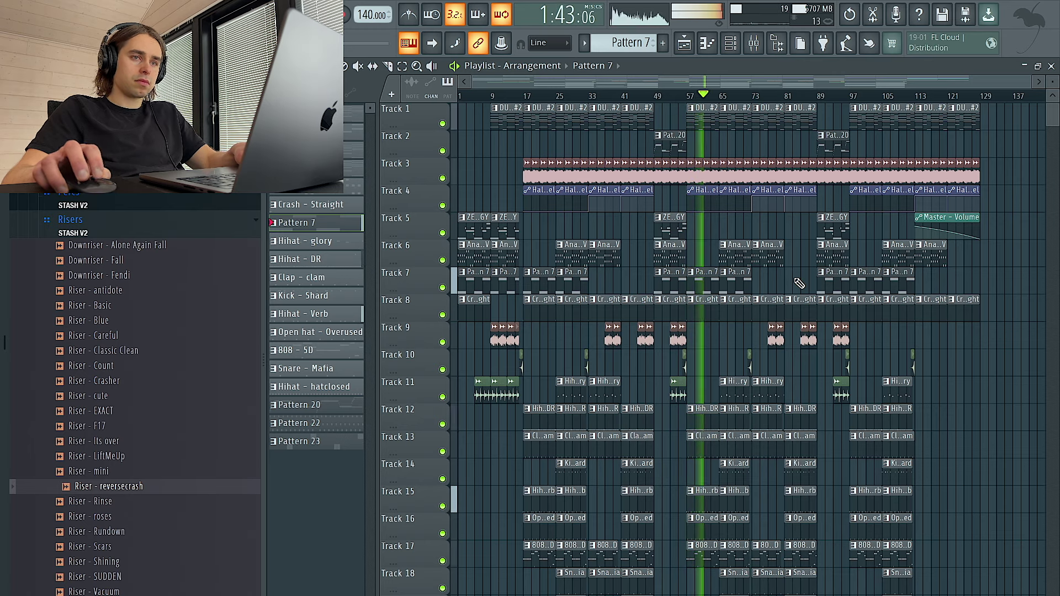
pyautogui.scroll(3, 707, 309)
pyautogui.scroll(-4, 644, 340)
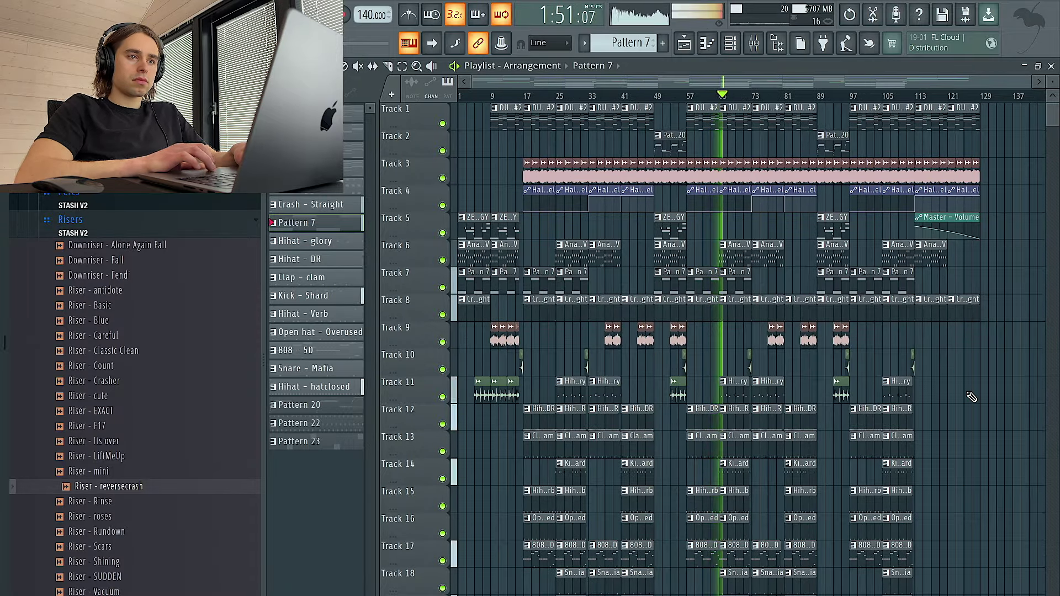
pyautogui.click(755, 43)
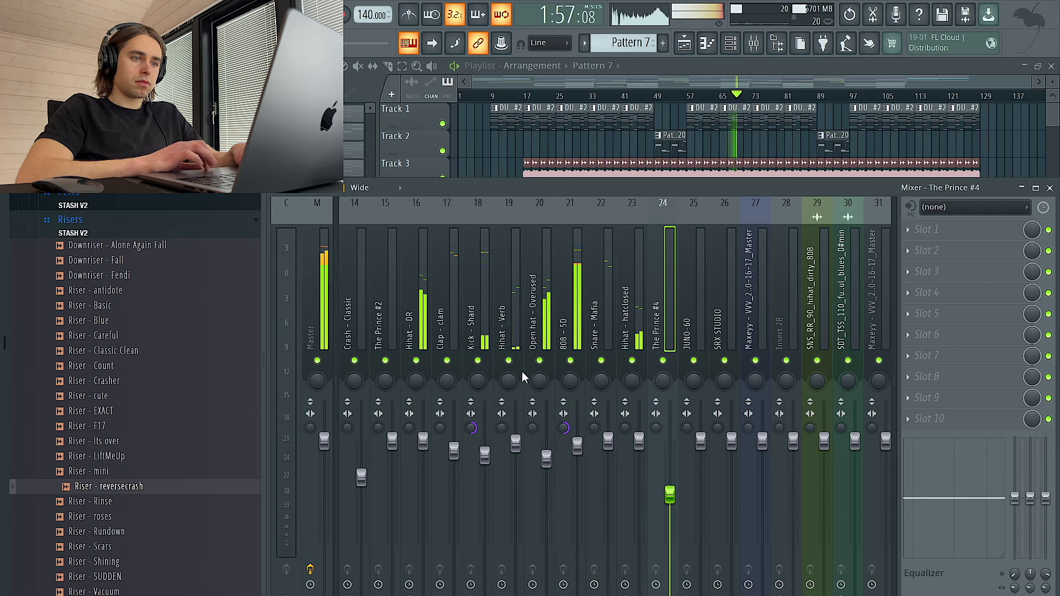
pyautogui.press('F9')
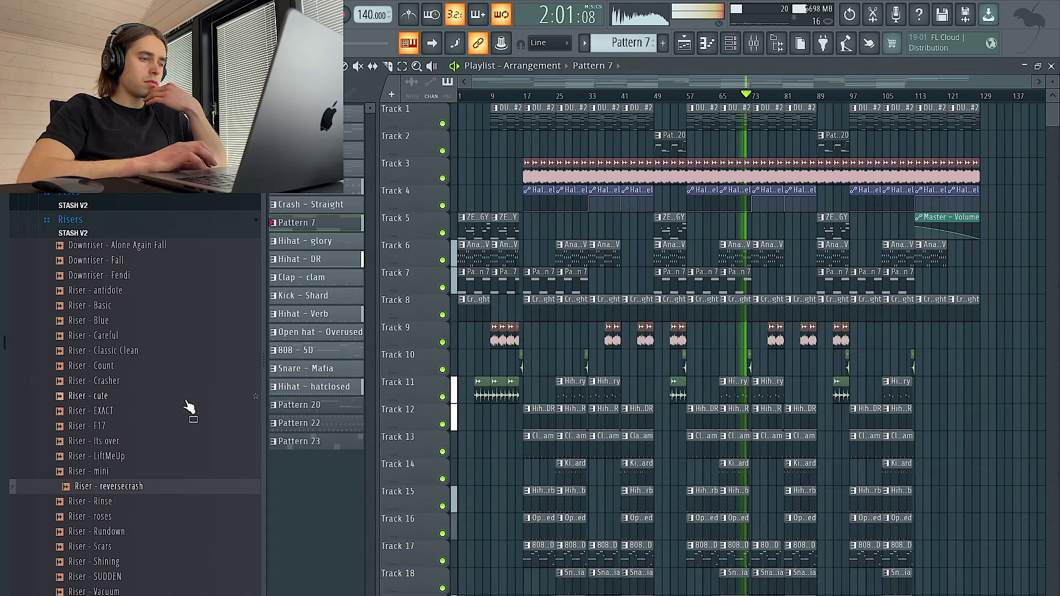
pyautogui.scroll(15, 187, 407)
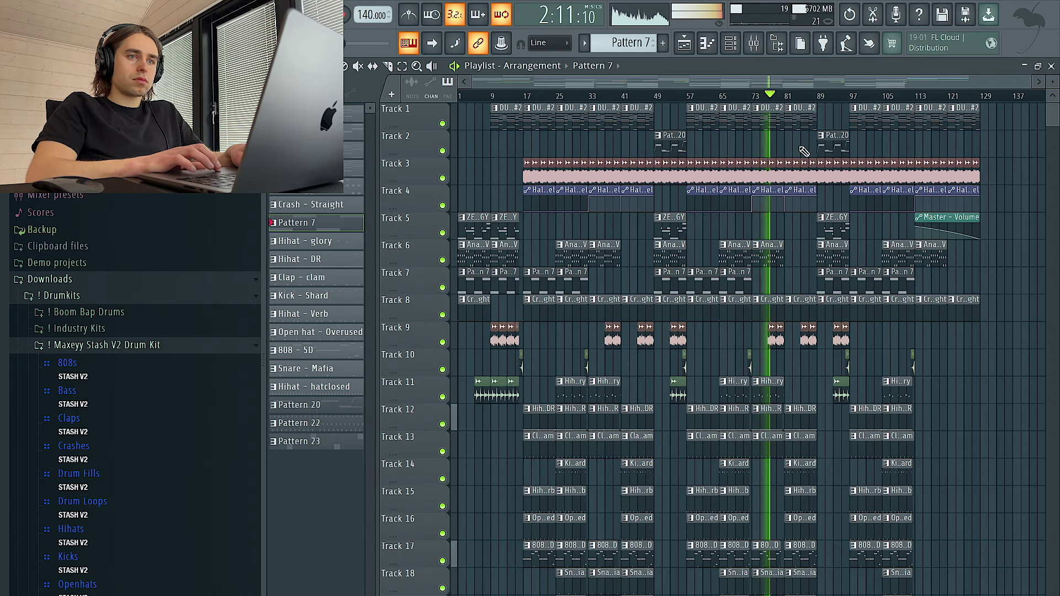
# Transpose The Prince #3 notes in the DUNE 3 #2 pattern down one octave and check them from the playlist.
pyautogui.doubleClick(800, 119)
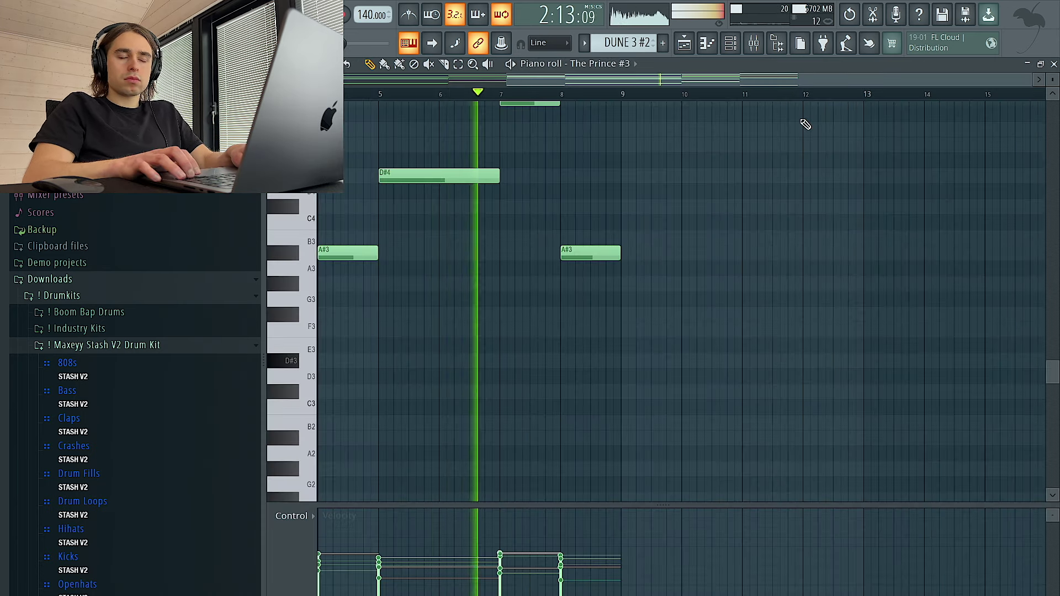
pyautogui.scroll(5, 750, 296)
pyautogui.hscroll(-3, 750, 295)
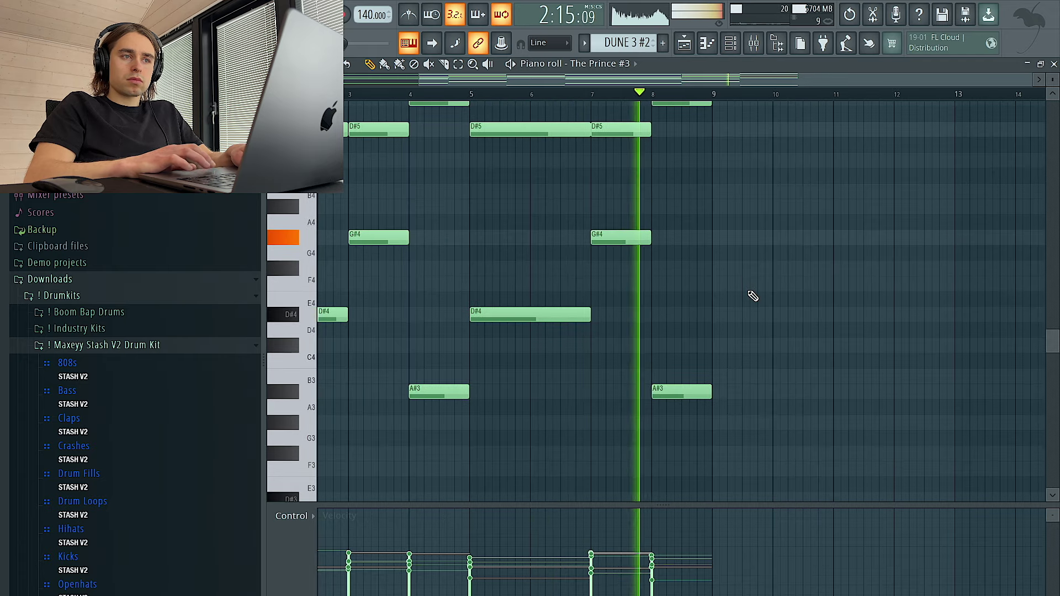
pyautogui.hotkey('ctrl', 'Down')
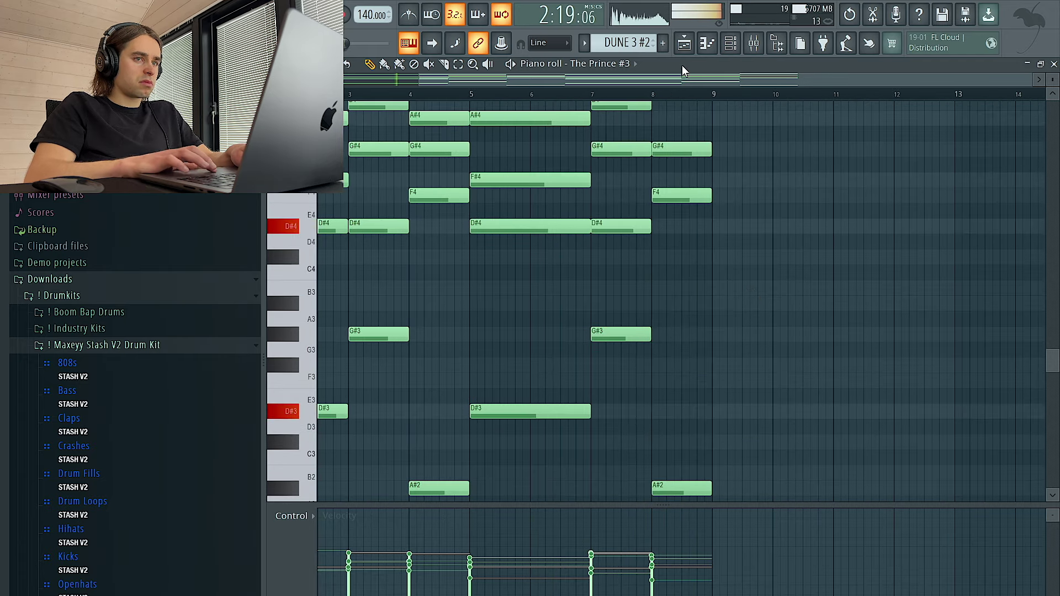
pyautogui.click(684, 43)
pyautogui.click(792, 111)
pyautogui.click(781, 114)
pyautogui.doubleClick(793, 121)
pyautogui.scroll(1, 793, 120)
# Make the DUNE 3 #2 clip at bar 81 on Track 1 unique, and replace the bar 41 clip with the new pattern.
pyautogui.click(684, 43)
pyautogui.click(788, 109)
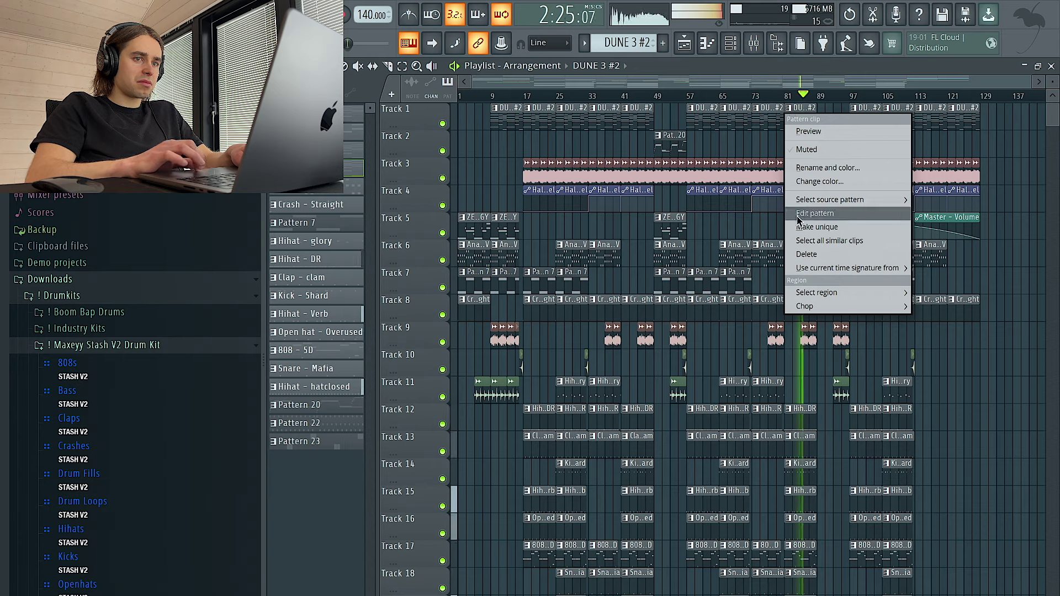
pyautogui.click(804, 227)
pyautogui.doubleClick(807, 113)
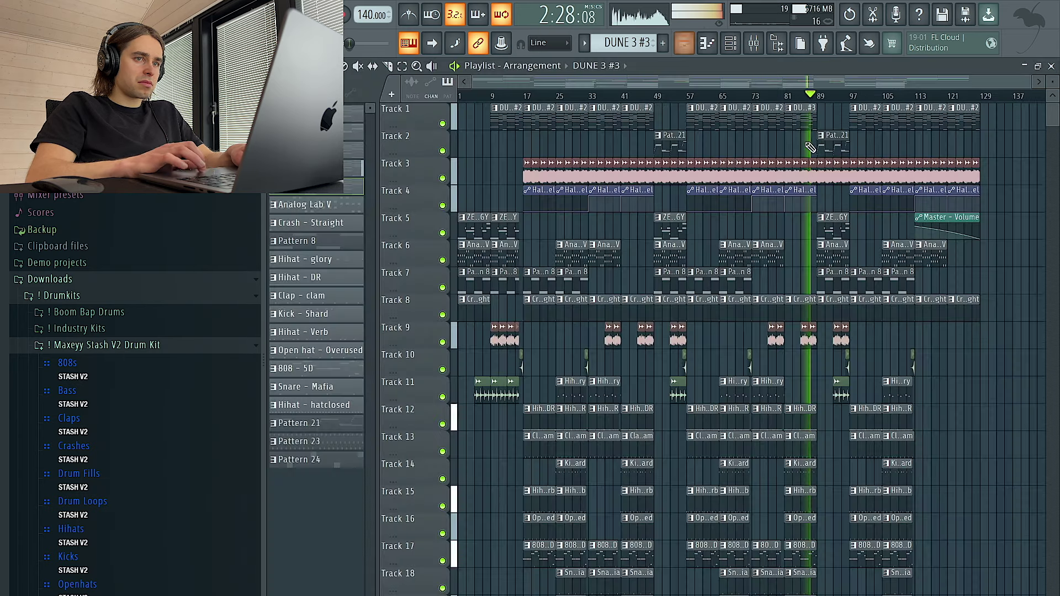
pyautogui.press('F5')
pyautogui.rightClick(644, 119)
pyautogui.moveTo(645, 117); pyautogui.dragTo(621, 112)
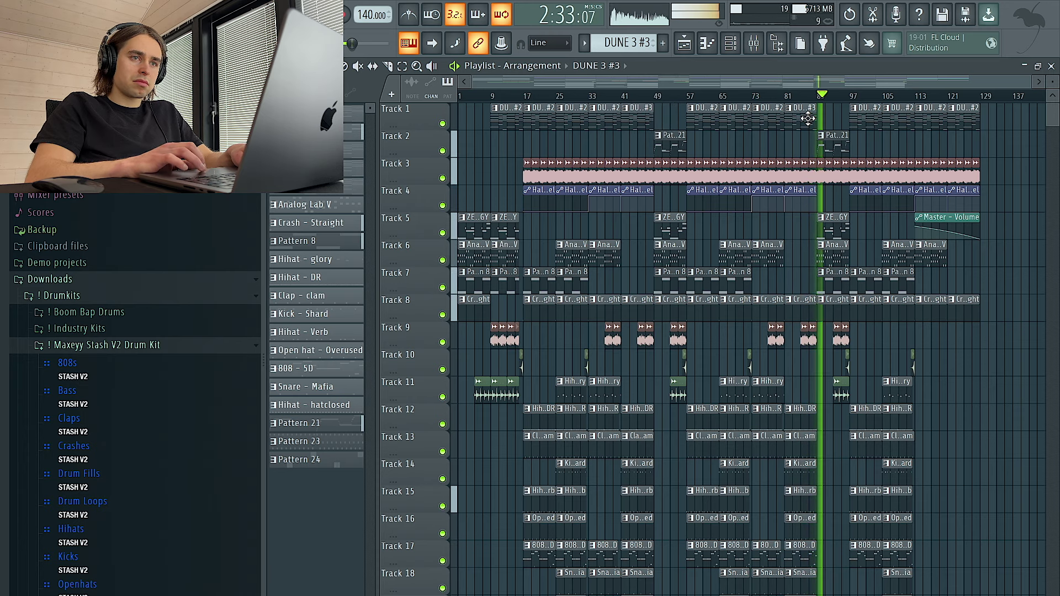
# Change the colour of the DUNE 3 #3 pattern clips to purple.
pyautogui.rightClick(786, 115)
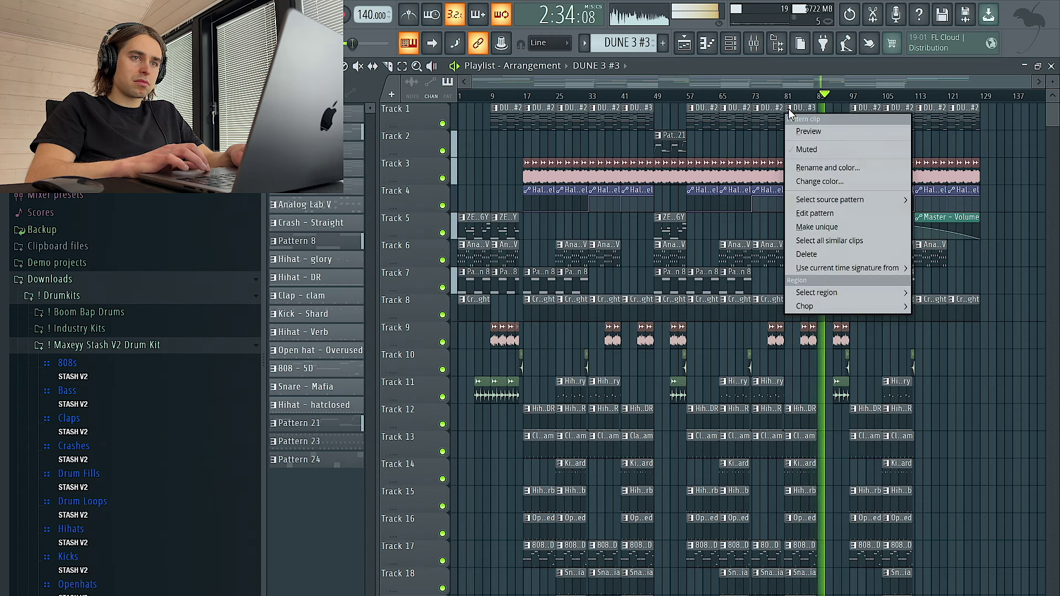
pyautogui.click(827, 182)
pyautogui.click(976, 373)
pyautogui.click(1014, 482)
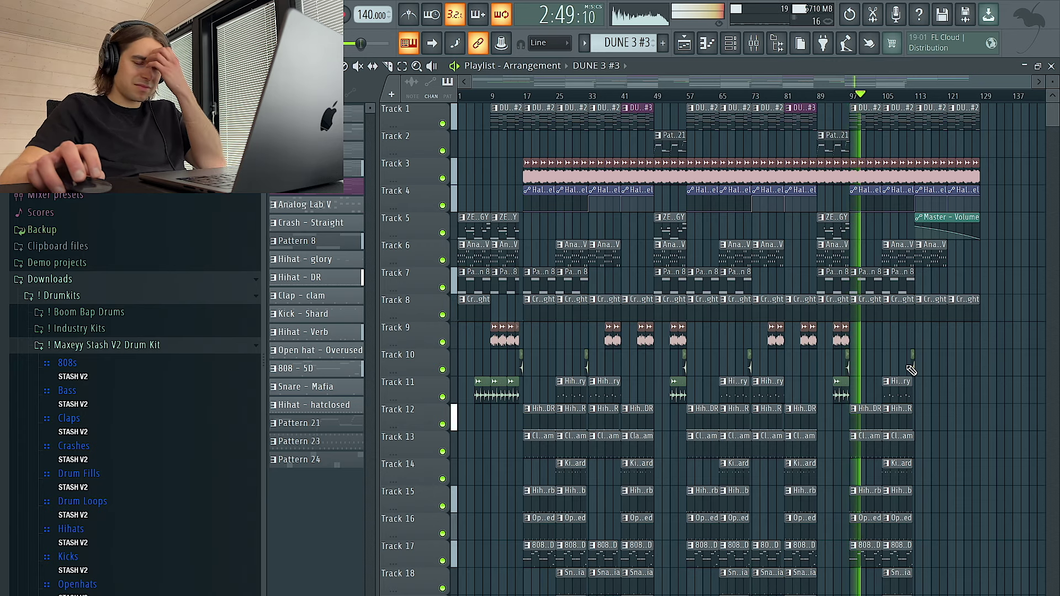
# Add a Kick - Shard clip on Track 14 in the bar 97 section, trimmed to start at bar 101.
pyautogui.scroll(2, 878, 365)
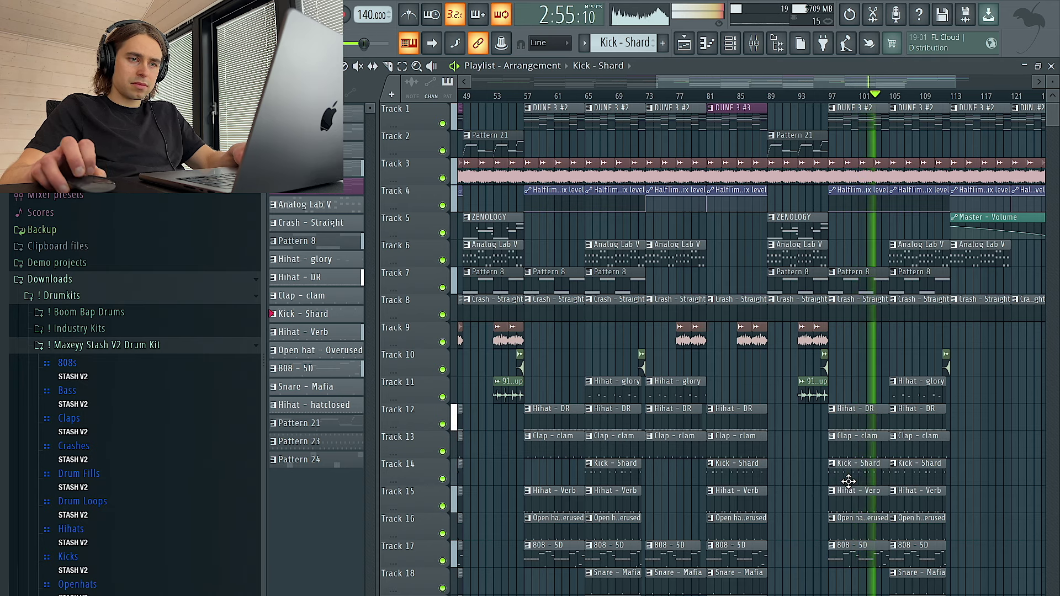
pyautogui.scroll(4, 848, 481)
pyautogui.moveTo(761, 478); pyautogui.dragTo(885, 478)
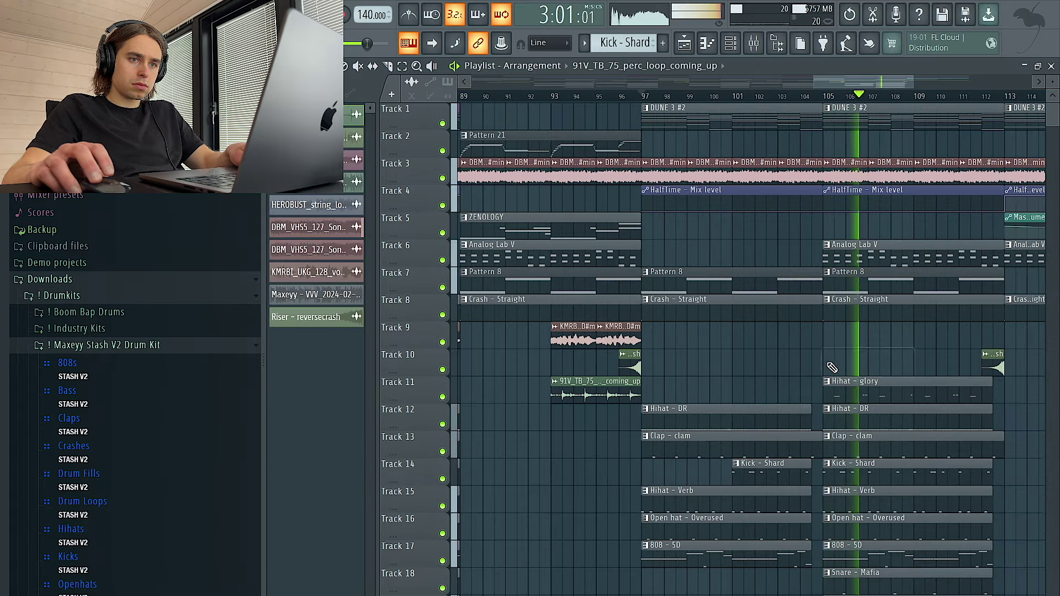
# Extend the last hi-hat, kick, open hat and snare clips up to bar 113, and resize the end of Hihat - DR on Track 12.
pyautogui.scroll(-5, 806, 375)
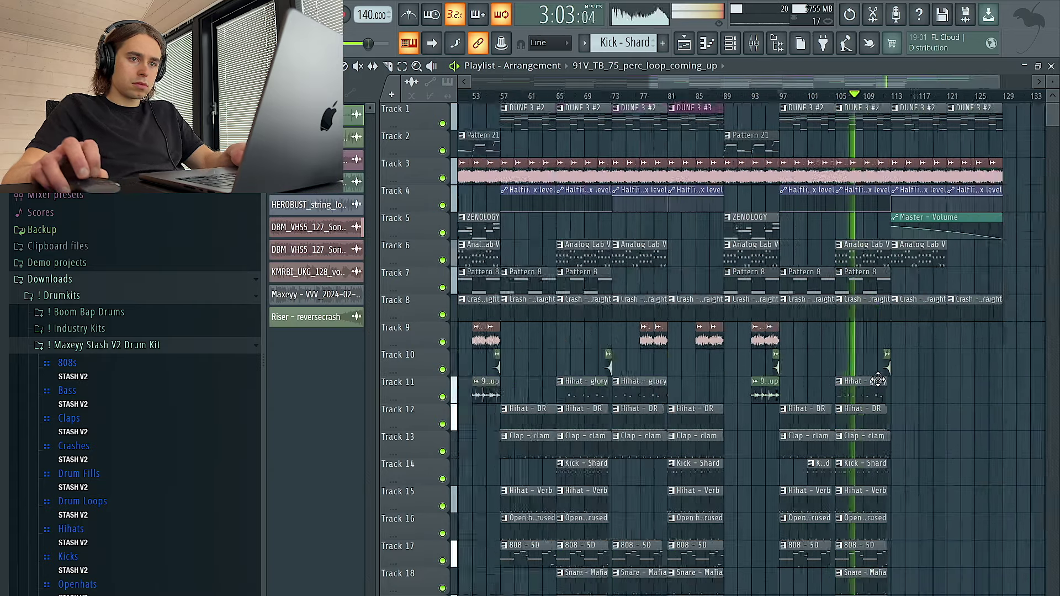
pyautogui.scroll(5, 896, 434)
pyautogui.moveTo(866, 388); pyautogui.dragTo(890, 422)
pyautogui.moveTo(858, 468); pyautogui.dragTo(865, 555)
pyautogui.rightClick(923, 574)
pyautogui.scroll(2, 871, 555)
pyautogui.scroll(1, 871, 555)
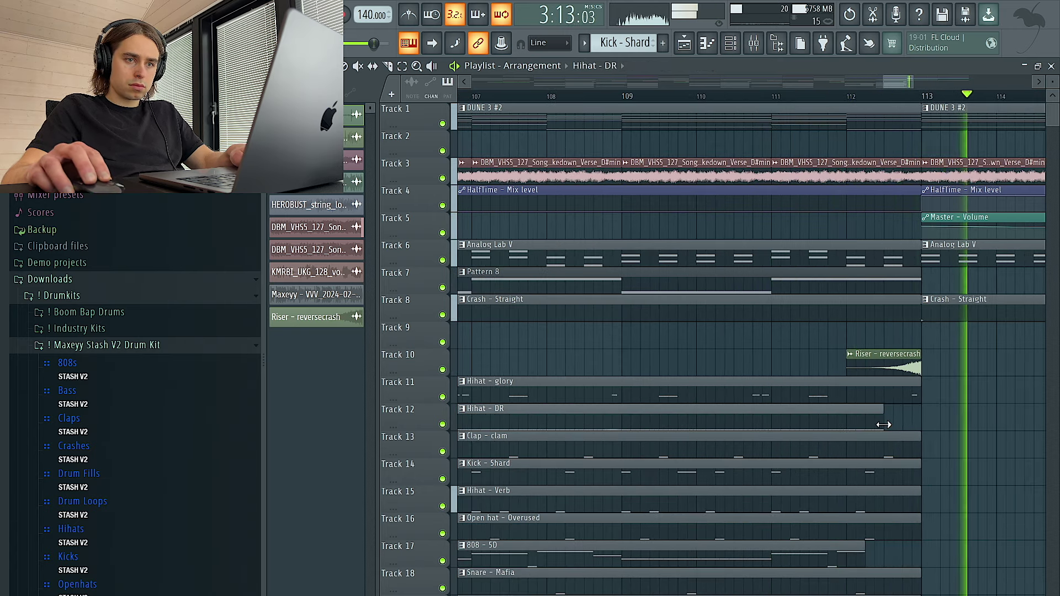
pyautogui.moveTo(917, 421); pyautogui.dragTo(886, 421)
pyautogui.scroll(-3, 887, 421)
pyautogui.scroll(-5, 905, 436)
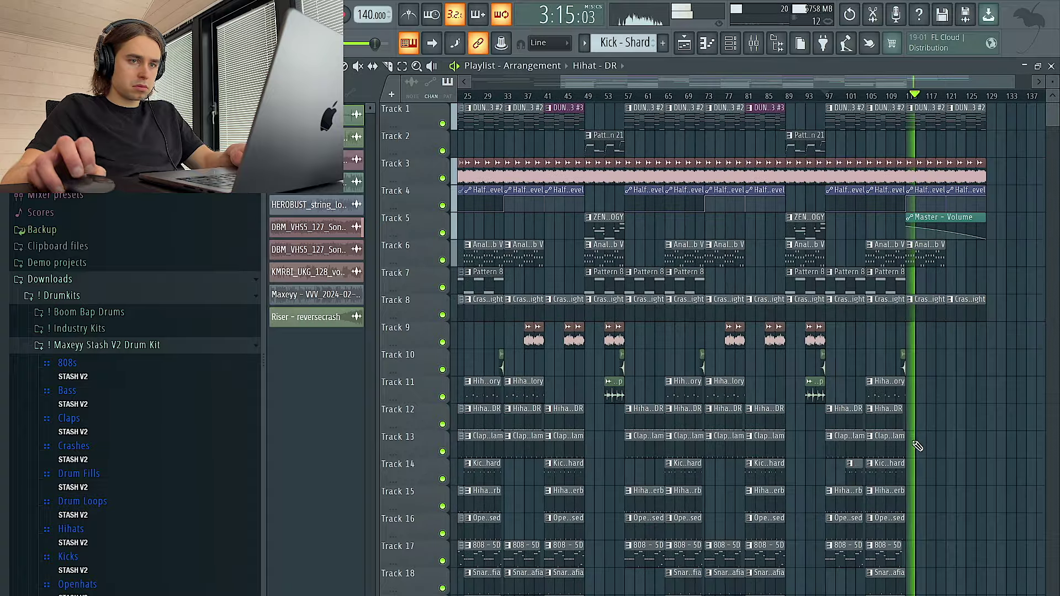
pyautogui.scroll(-2, 941, 431)
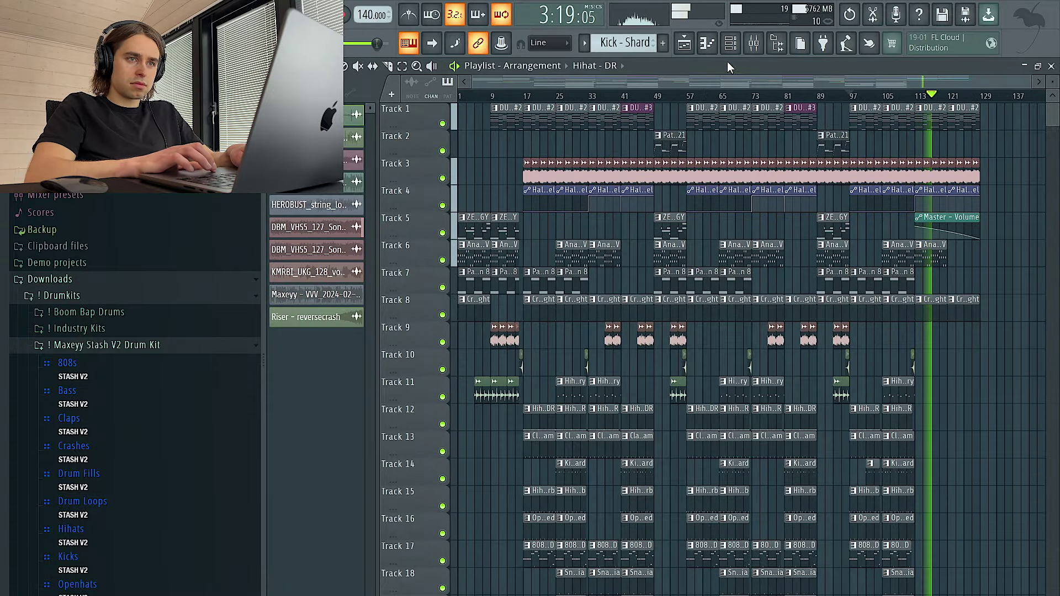
# Examine all channels in the channel rack, return to the playlist and look over the outro.
pyautogui.click(732, 44)
pyautogui.click(353, 84)
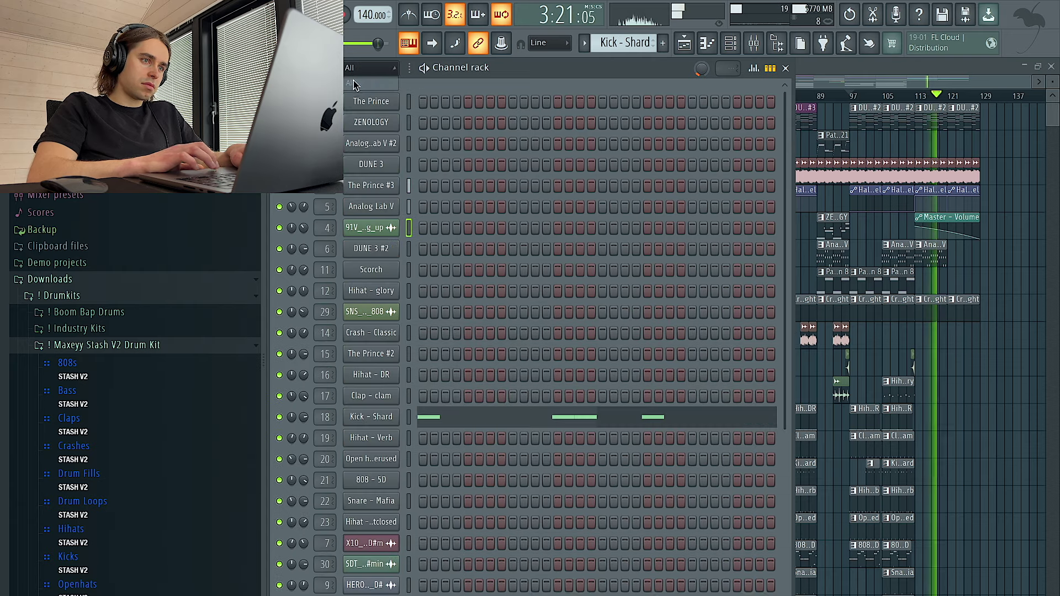
pyautogui.scroll(-3, 423, 271)
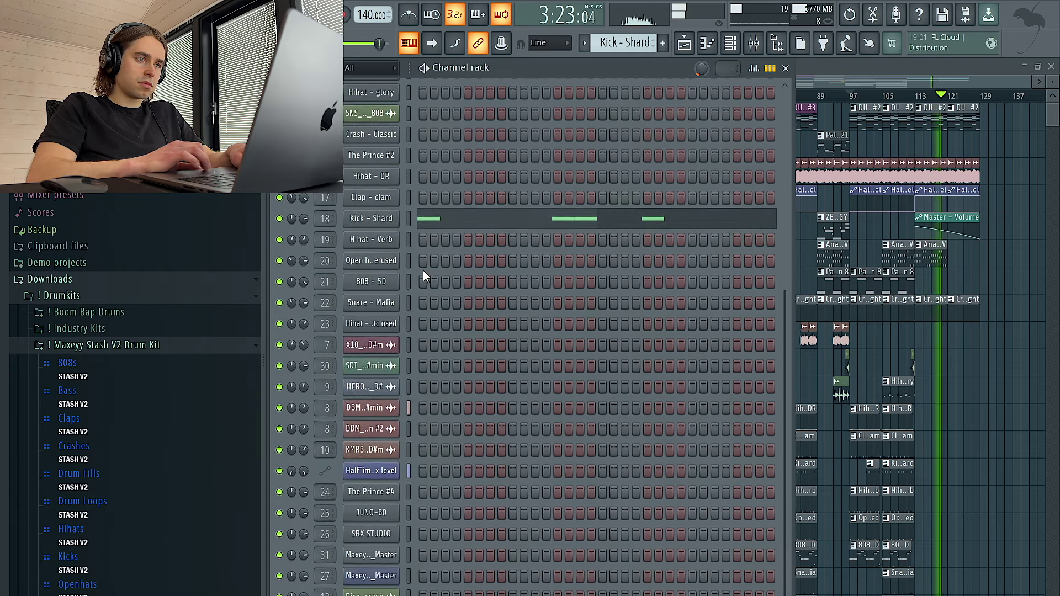
pyautogui.scroll(3, 422, 270)
pyautogui.rightClick(1015, 408)
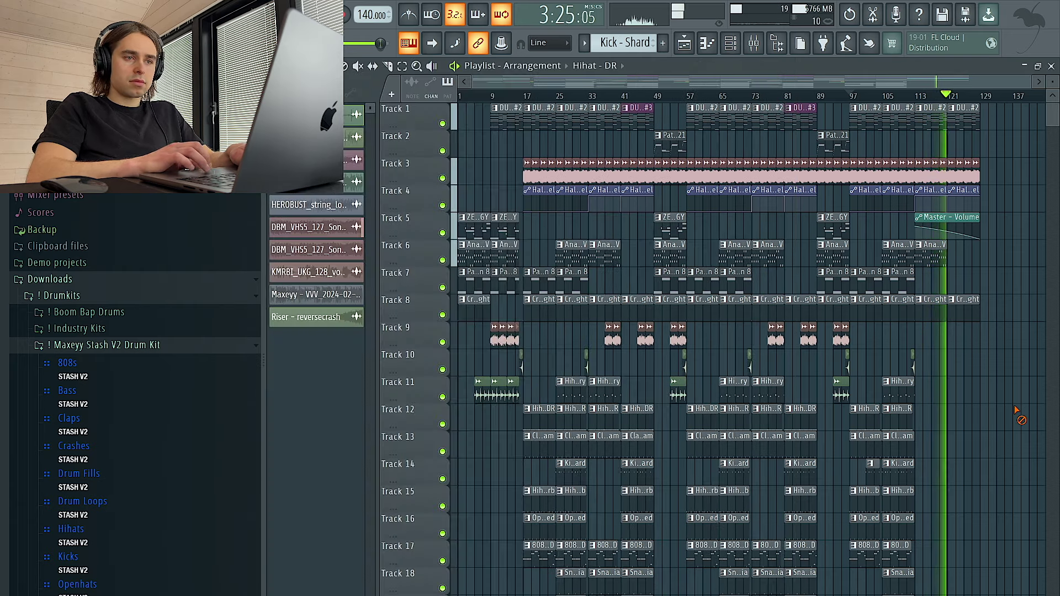
pyautogui.hscroll(1, 1009, 392)
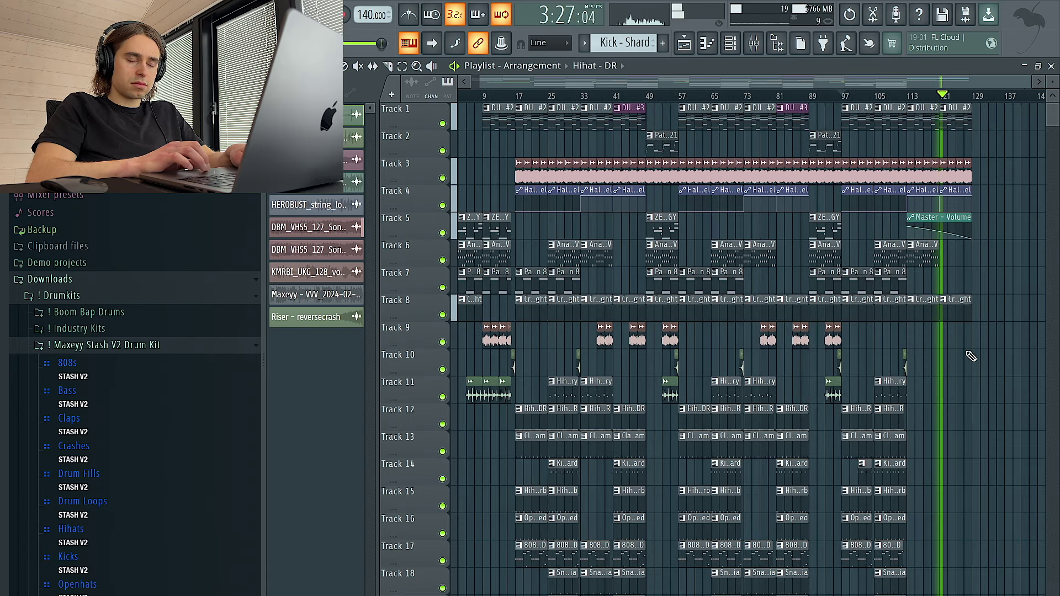
pyautogui.hscroll(-1, 1002, 359)
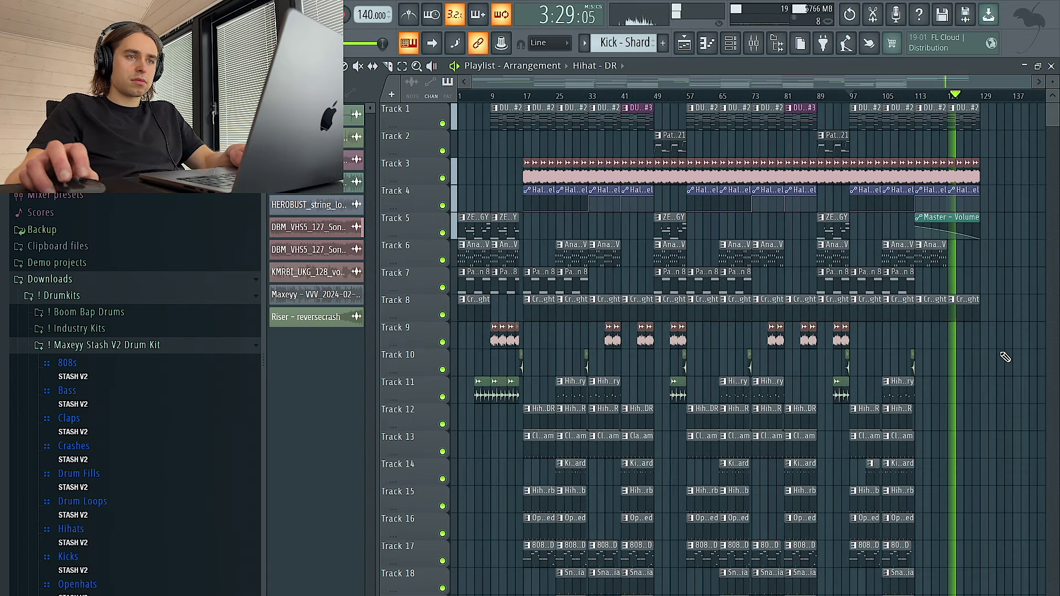